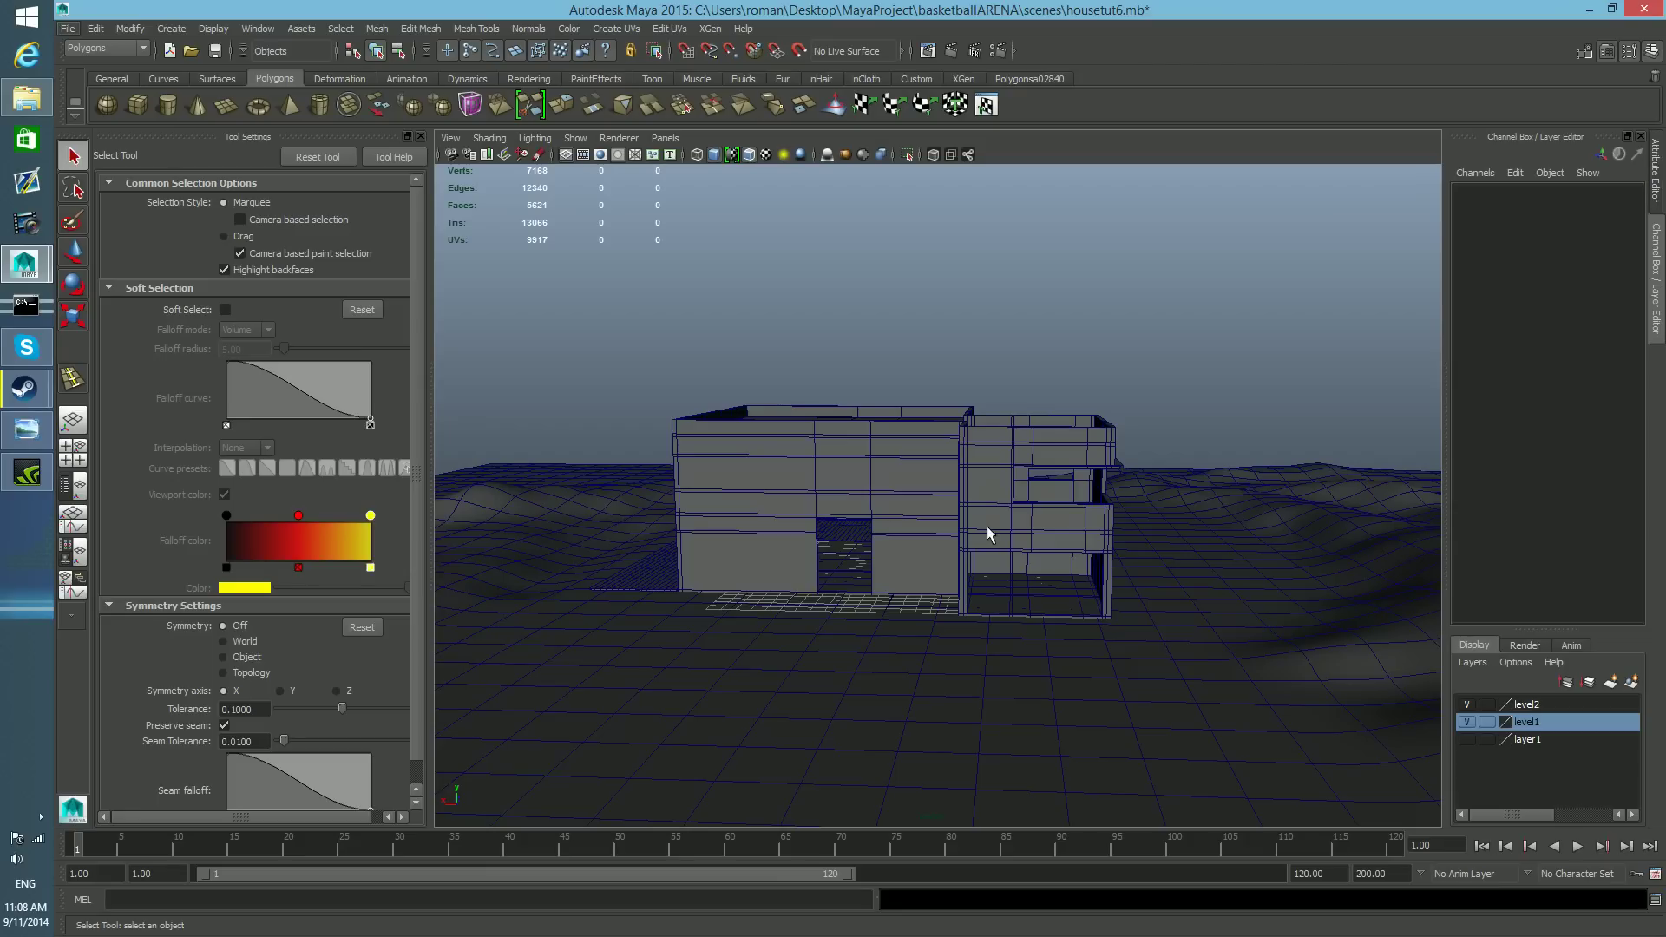
- Examine the large ground-floor opening in the projecting section of the house from the front and at an angle
{"action": "left_click_drag", "start_coordinate": [997, 547], "coordinate": [955, 558], "text": "alt"}
{"action": "right_click_drag", "start_coordinate": [840, 580], "coordinate": [972, 634], "text": "alt"}
{"action": "middle_click_drag", "start_coordinate": [753, 618], "coordinate": [830, 633], "text": "alt"}
{"action": "left_click_drag", "start_coordinate": [836, 615], "coordinate": [813, 648], "text": "alt"}
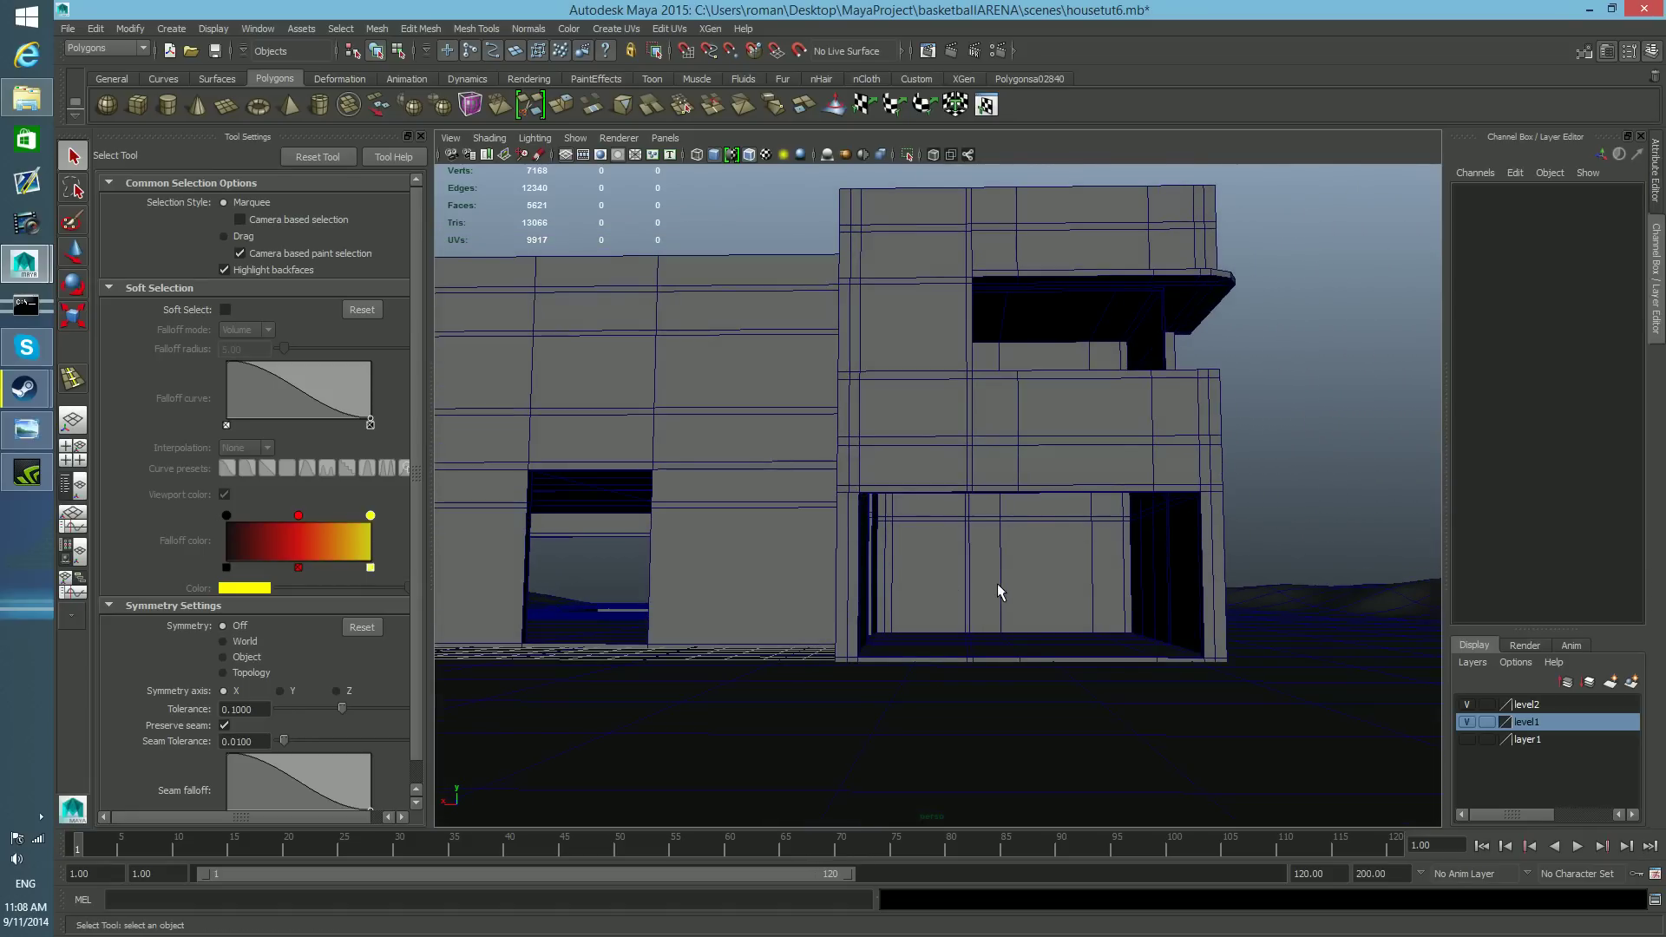
{"action": "left_click_drag", "start_coordinate": [1066, 605], "coordinate": [943, 594], "text": "alt"}
{"action": "right_click_drag", "start_coordinate": [943, 594], "coordinate": [1026, 623], "text": "alt"}
{"action": "middle_click_drag", "start_coordinate": [1026, 622], "coordinate": [970, 637], "text": "alt"}
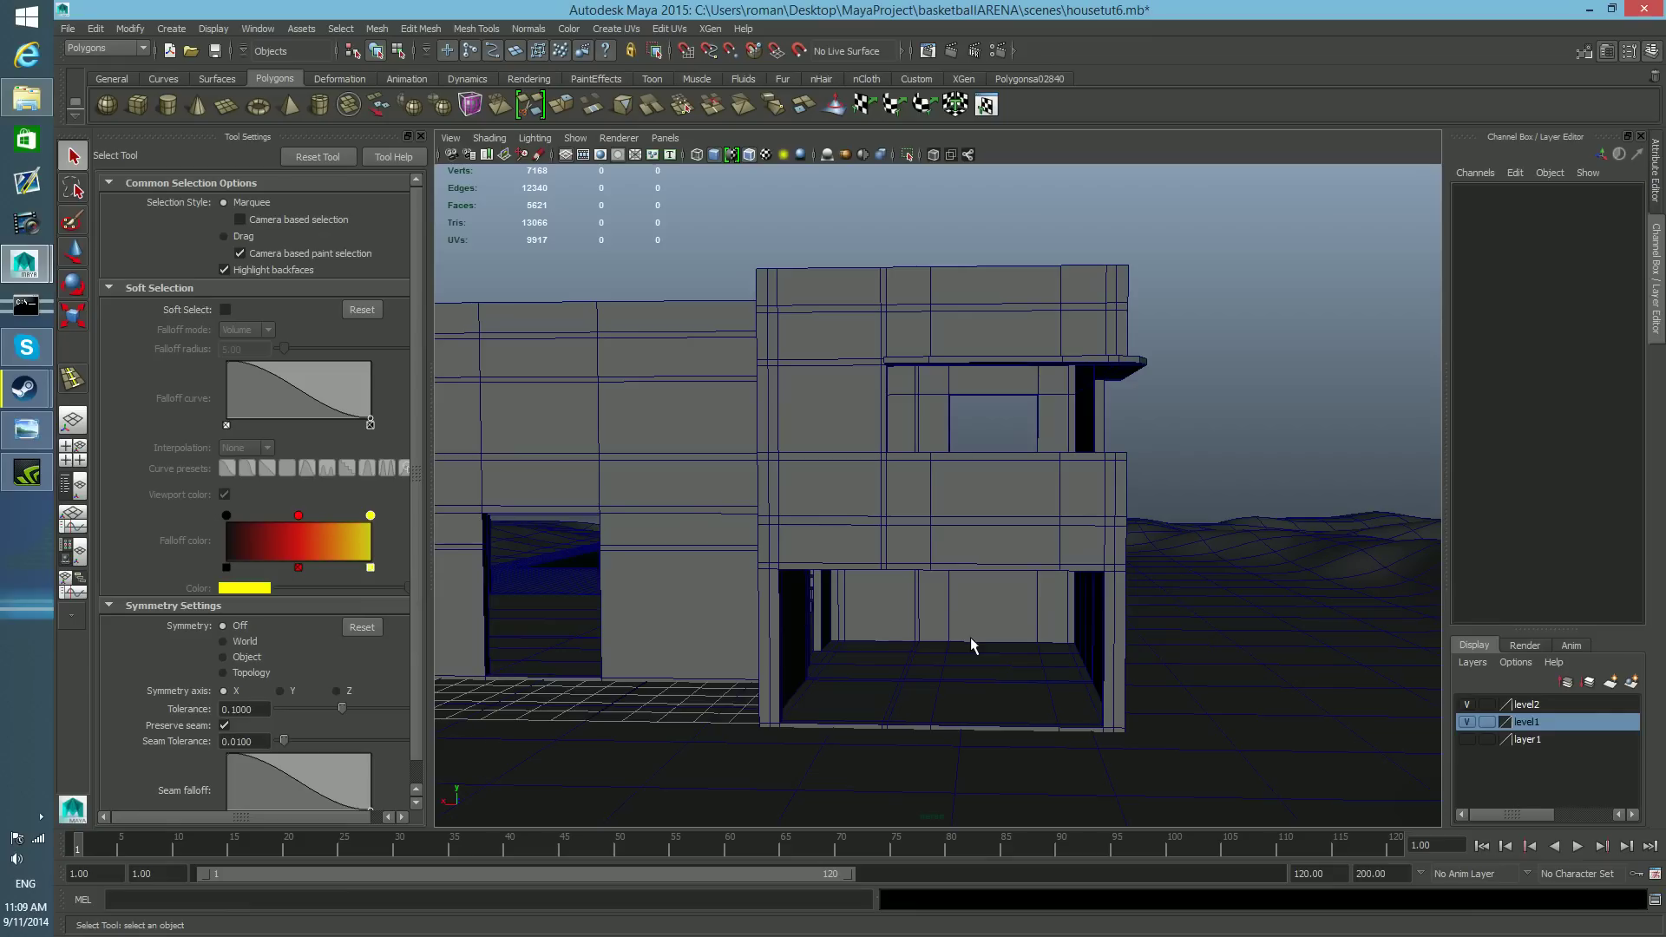
{"action": "left_click_drag", "start_coordinate": [982, 623], "coordinate": [859, 625], "text": "alt"}
{"action": "middle_click_drag", "start_coordinate": [800, 658], "coordinate": [952, 668], "text": "alt"}
{"action": "left_click_drag", "start_coordinate": [953, 673], "coordinate": [869, 660], "text": "alt"}
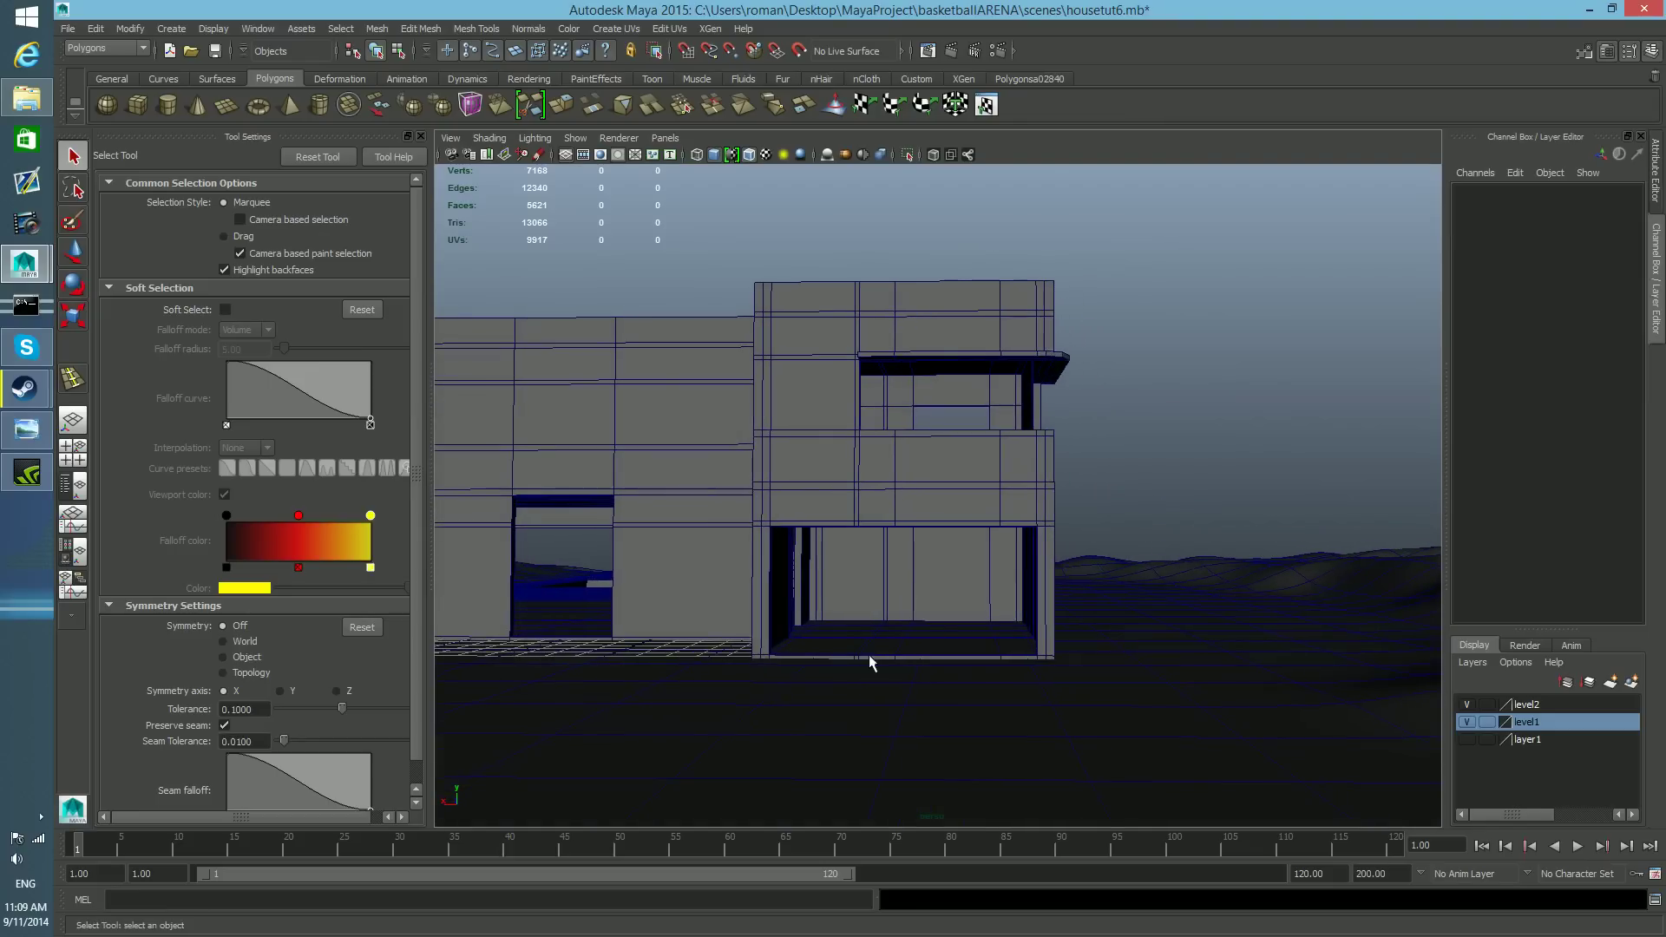
{"action": "right_click_drag", "start_coordinate": [870, 662], "coordinate": [1029, 717], "text": "alt"}
{"action": "middle_click_drag", "start_coordinate": [1030, 718], "coordinate": [1054, 681], "text": "alt"}
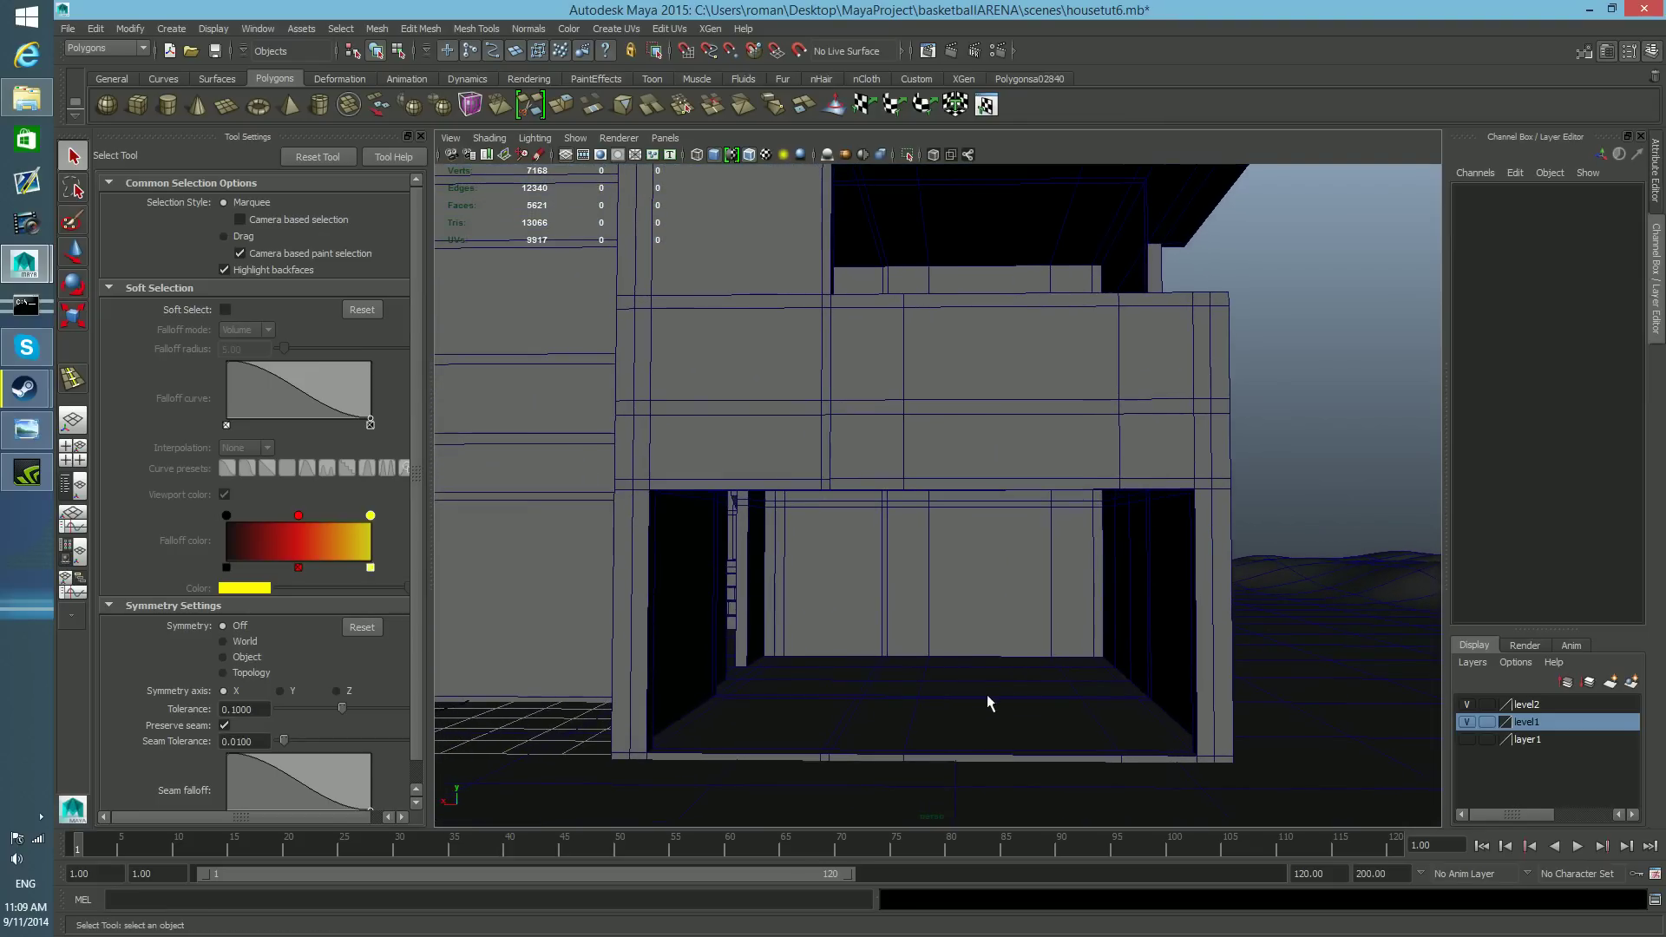
{"action": "middle_click_drag", "start_coordinate": [957, 651], "coordinate": [982, 644], "text": "alt"}
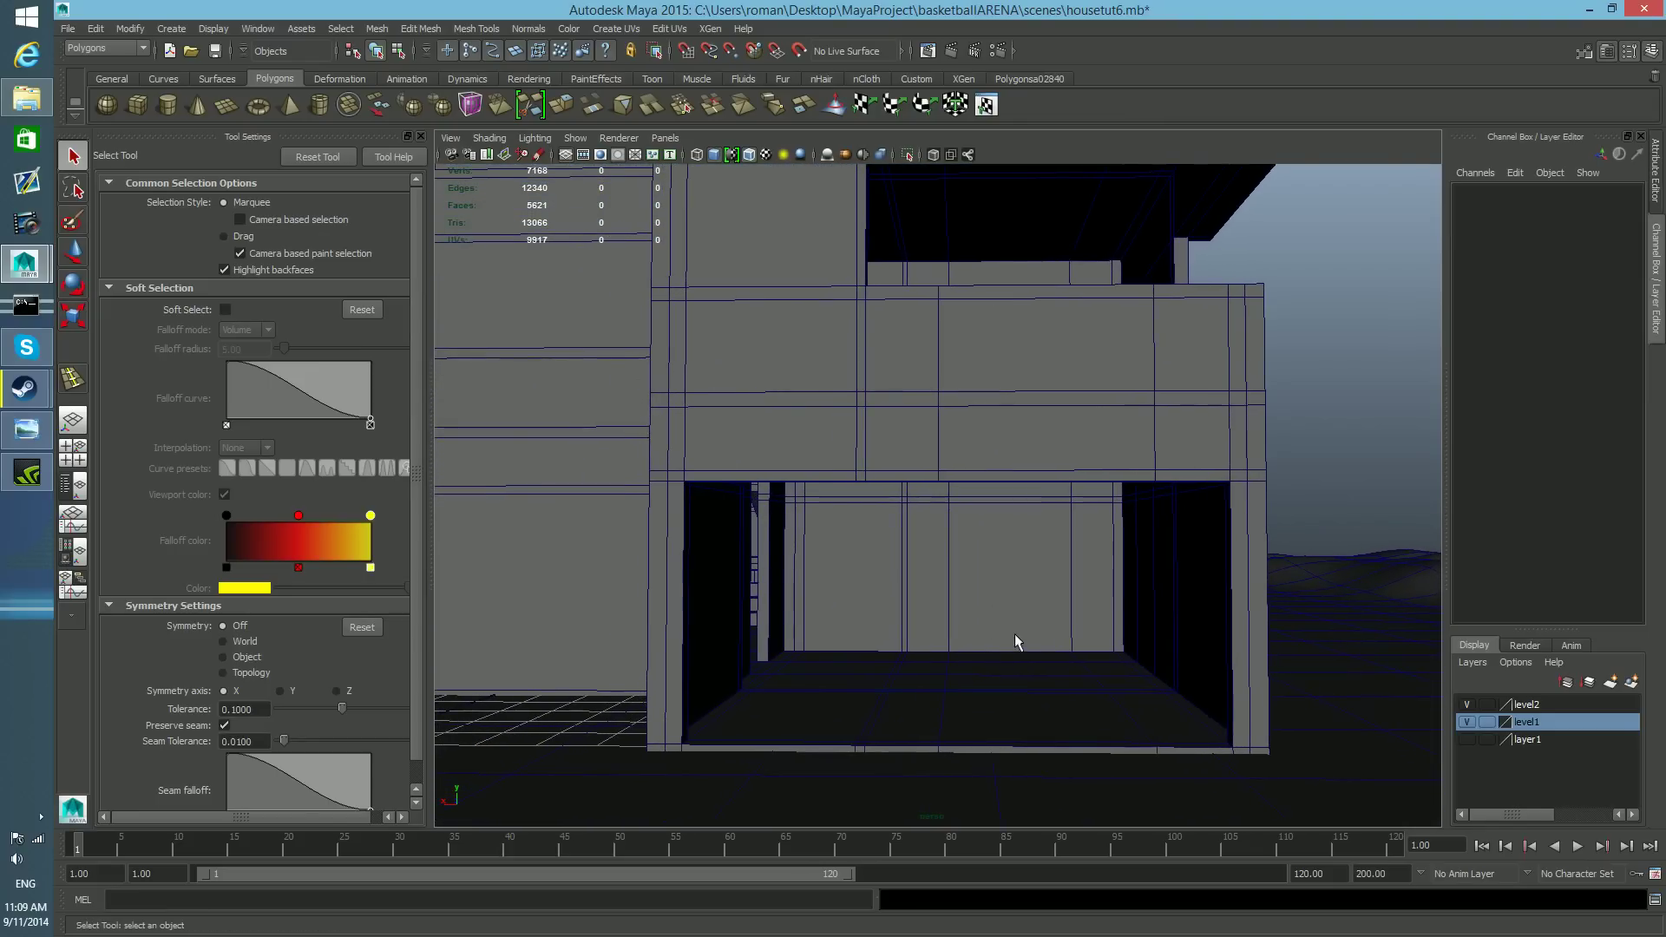
{"action": "right_click_drag", "start_coordinate": [1013, 633], "coordinate": [940, 628], "text": "alt"}
{"action": "left_click_drag", "start_coordinate": [941, 630], "coordinate": [991, 647], "text": "alt"}
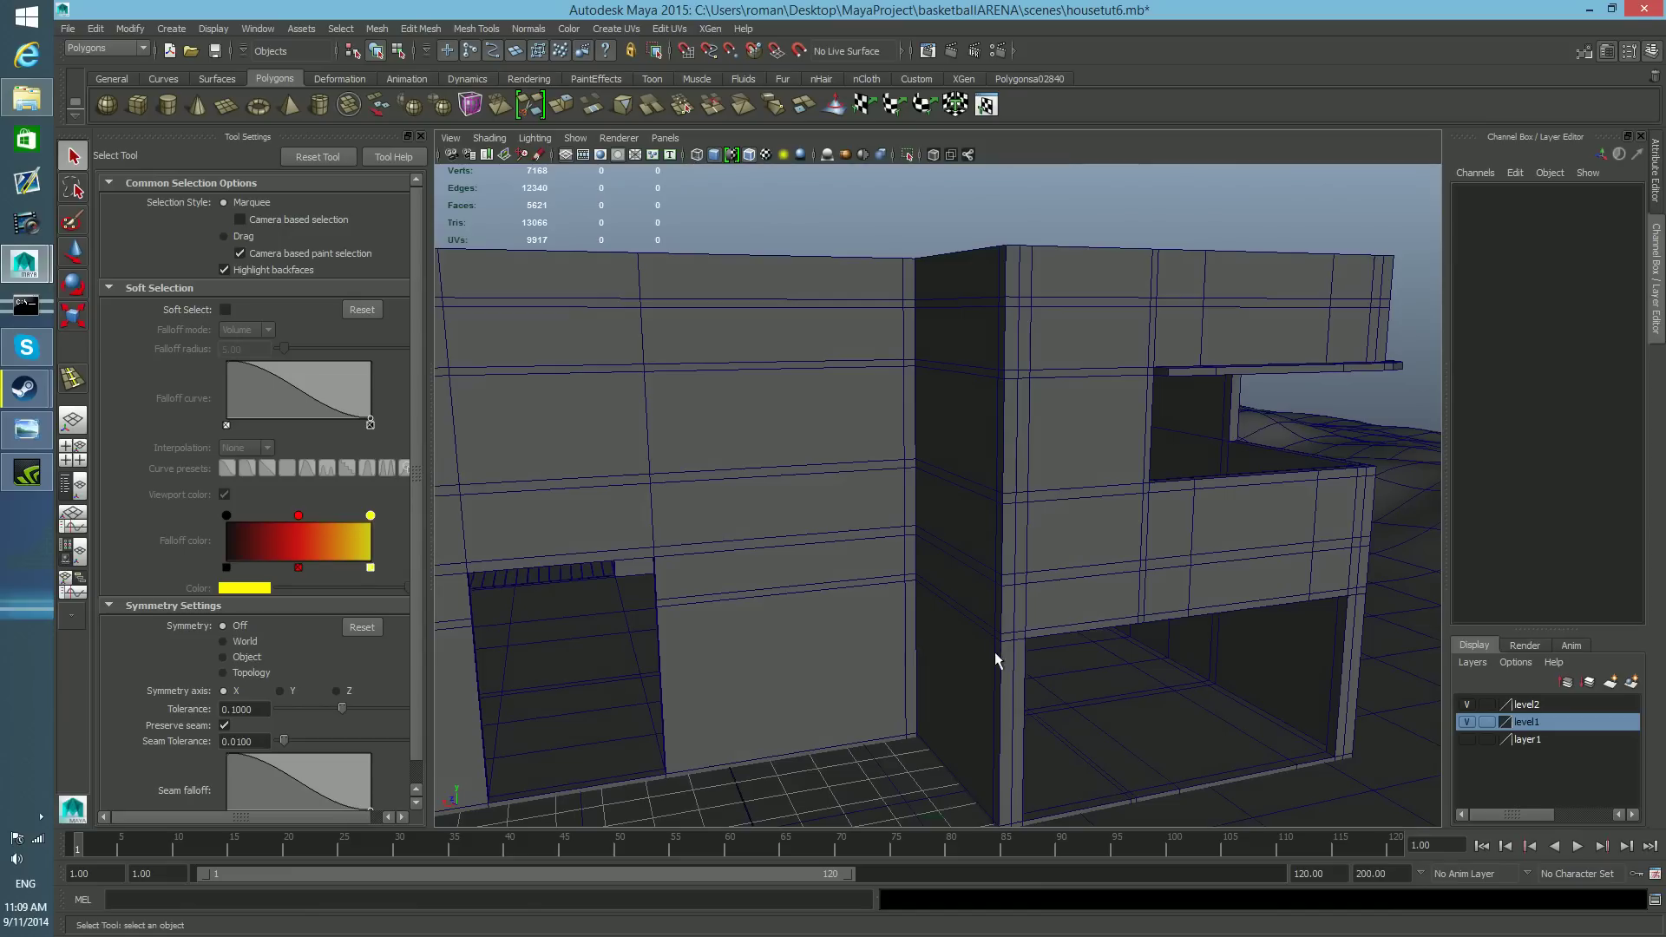
{"action": "middle_click_drag", "start_coordinate": [990, 648], "coordinate": [896, 600], "text": "alt"}
{"action": "left_click_drag", "start_coordinate": [896, 599], "coordinate": [862, 638], "text": "alt"}
{"action": "middle_click_drag", "start_coordinate": [862, 639], "coordinate": [912, 696], "text": "alt"}
{"action": "left_click_drag", "start_coordinate": [912, 696], "coordinate": [901, 693], "text": "alt"}
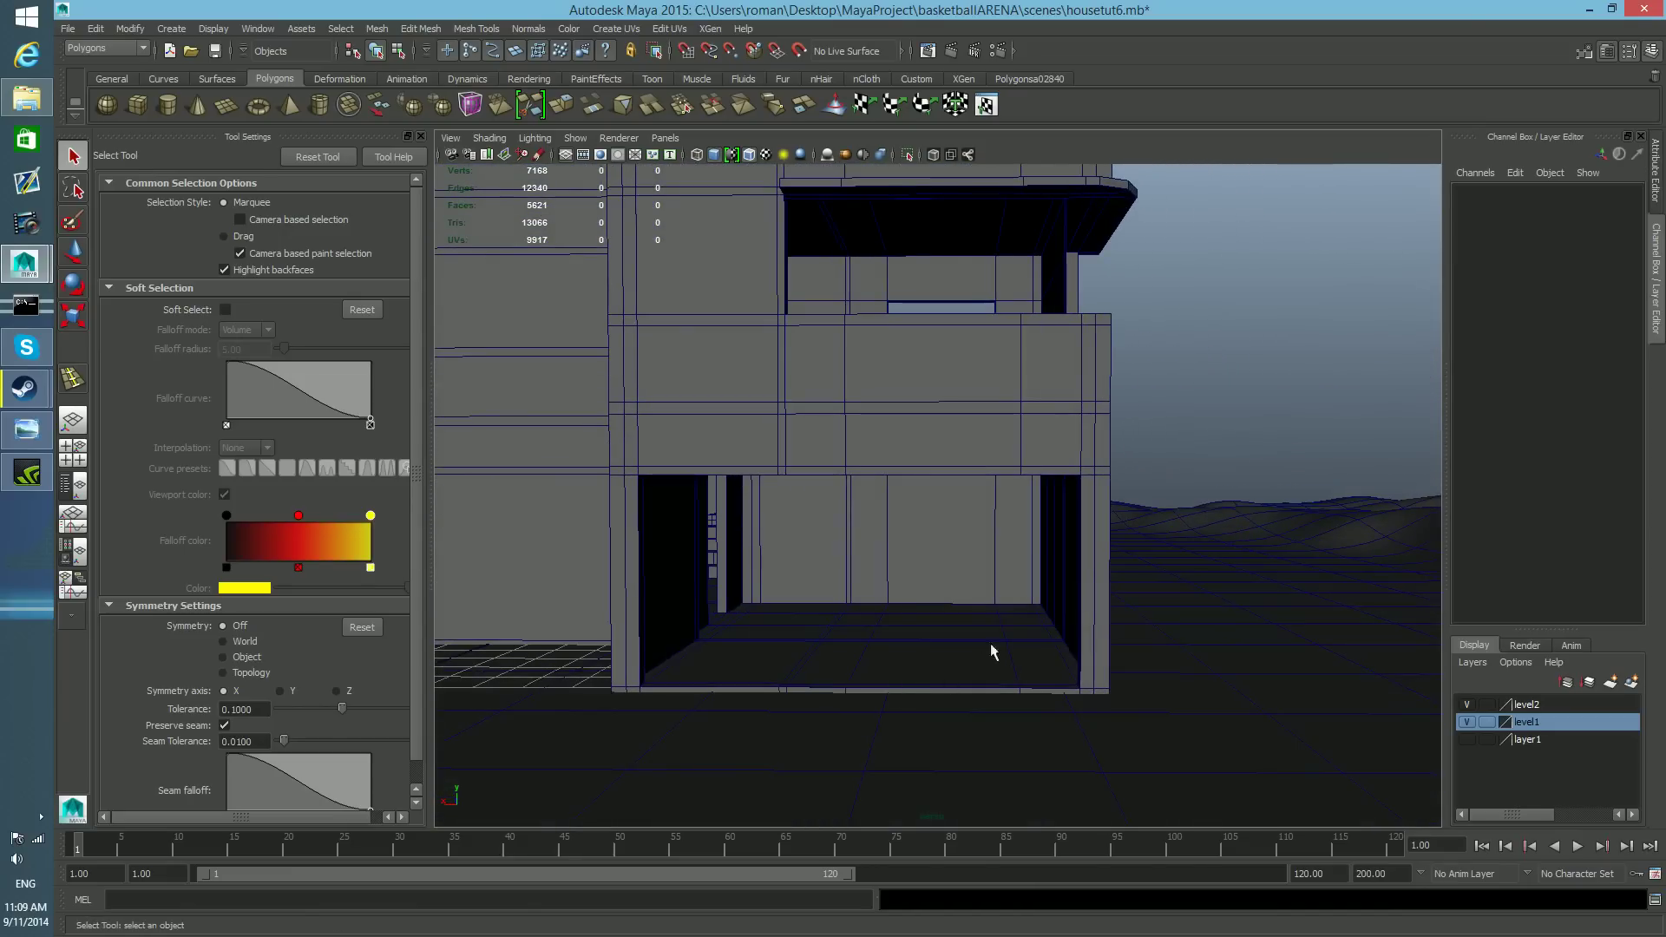
- Select the house mesh and inspect the wireframe around the large ground-floor opening and its side pillars
{"action": "left_click", "coordinate": [896, 492]}
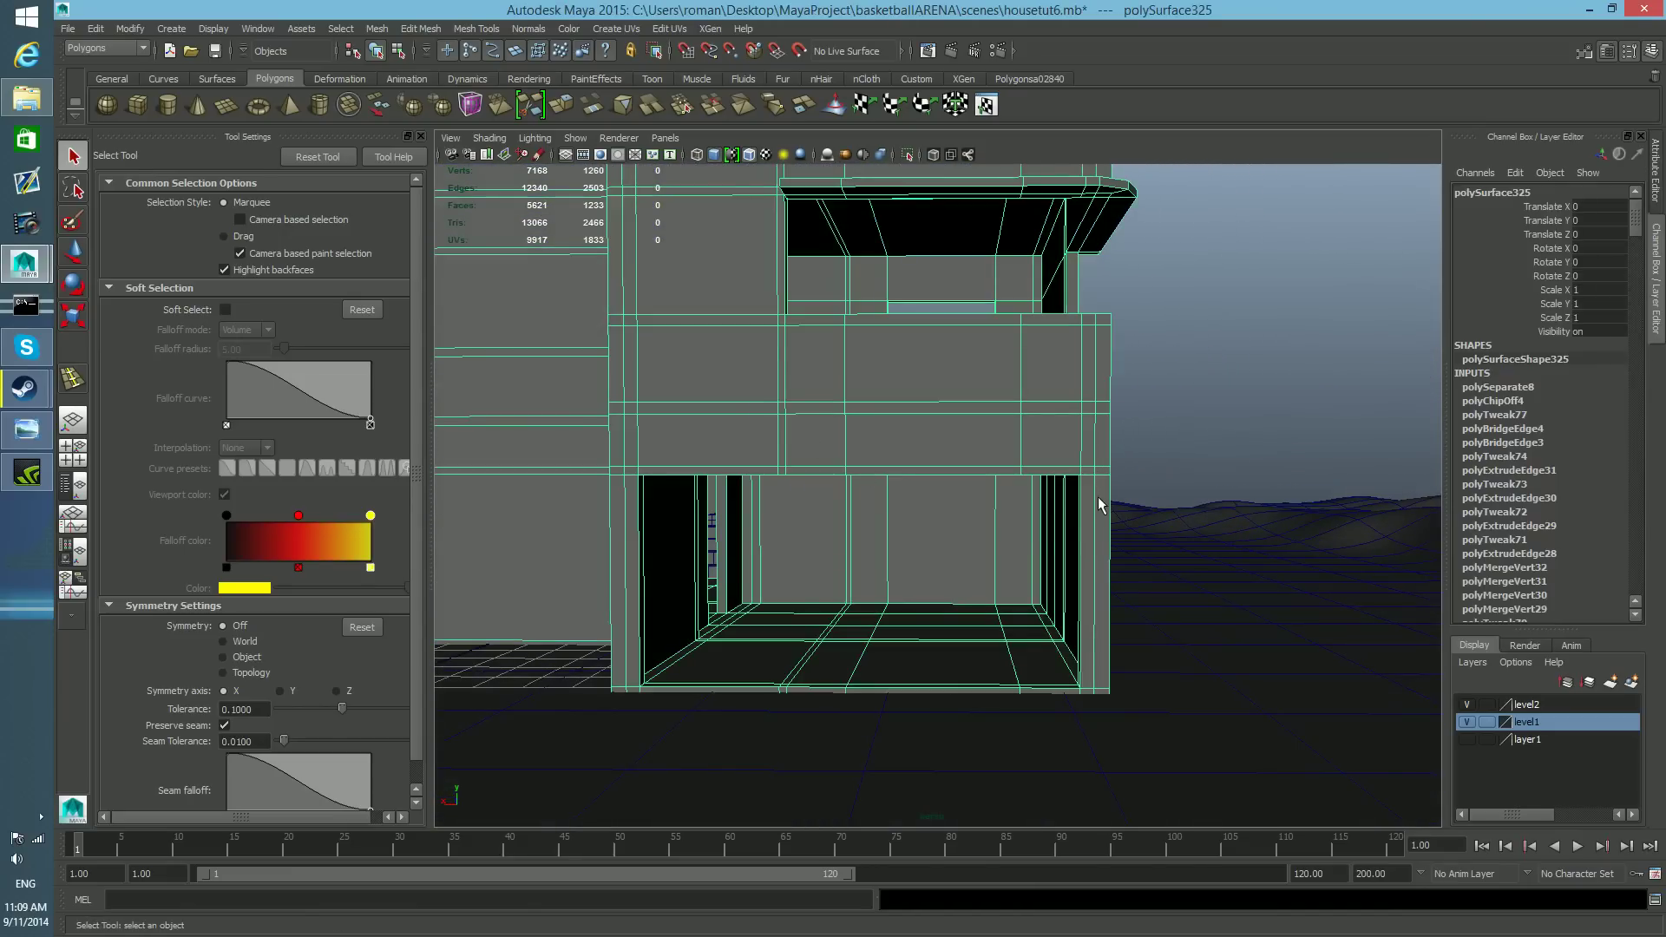
{"action": "scroll", "coordinate": [1048, 534], "scroll_direction": "down", "scroll_amount": 3}
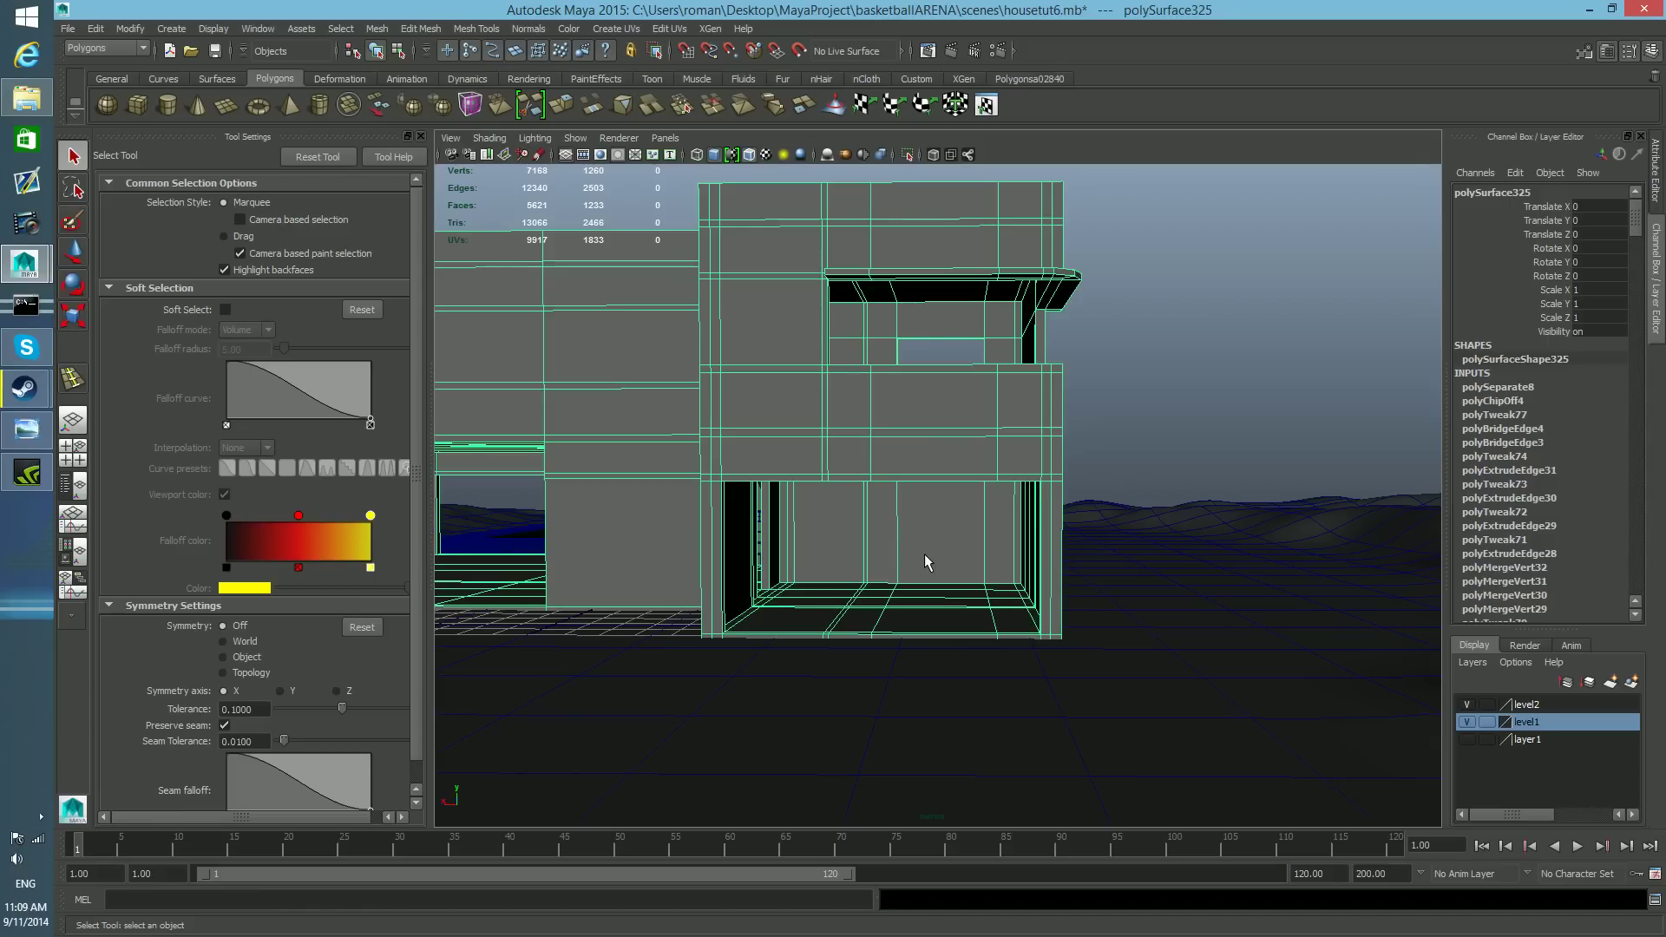
{"action": "middle_click_drag", "start_coordinate": [886, 598], "coordinate": [942, 608], "text": "alt"}
{"action": "right_click_drag", "start_coordinate": [941, 608], "coordinate": [1038, 671], "text": "alt"}
{"action": "middle_click_drag", "start_coordinate": [1038, 671], "coordinate": [1042, 659], "text": "alt"}
{"action": "left_click_drag", "start_coordinate": [1041, 659], "coordinate": [1038, 666], "text": "alt"}
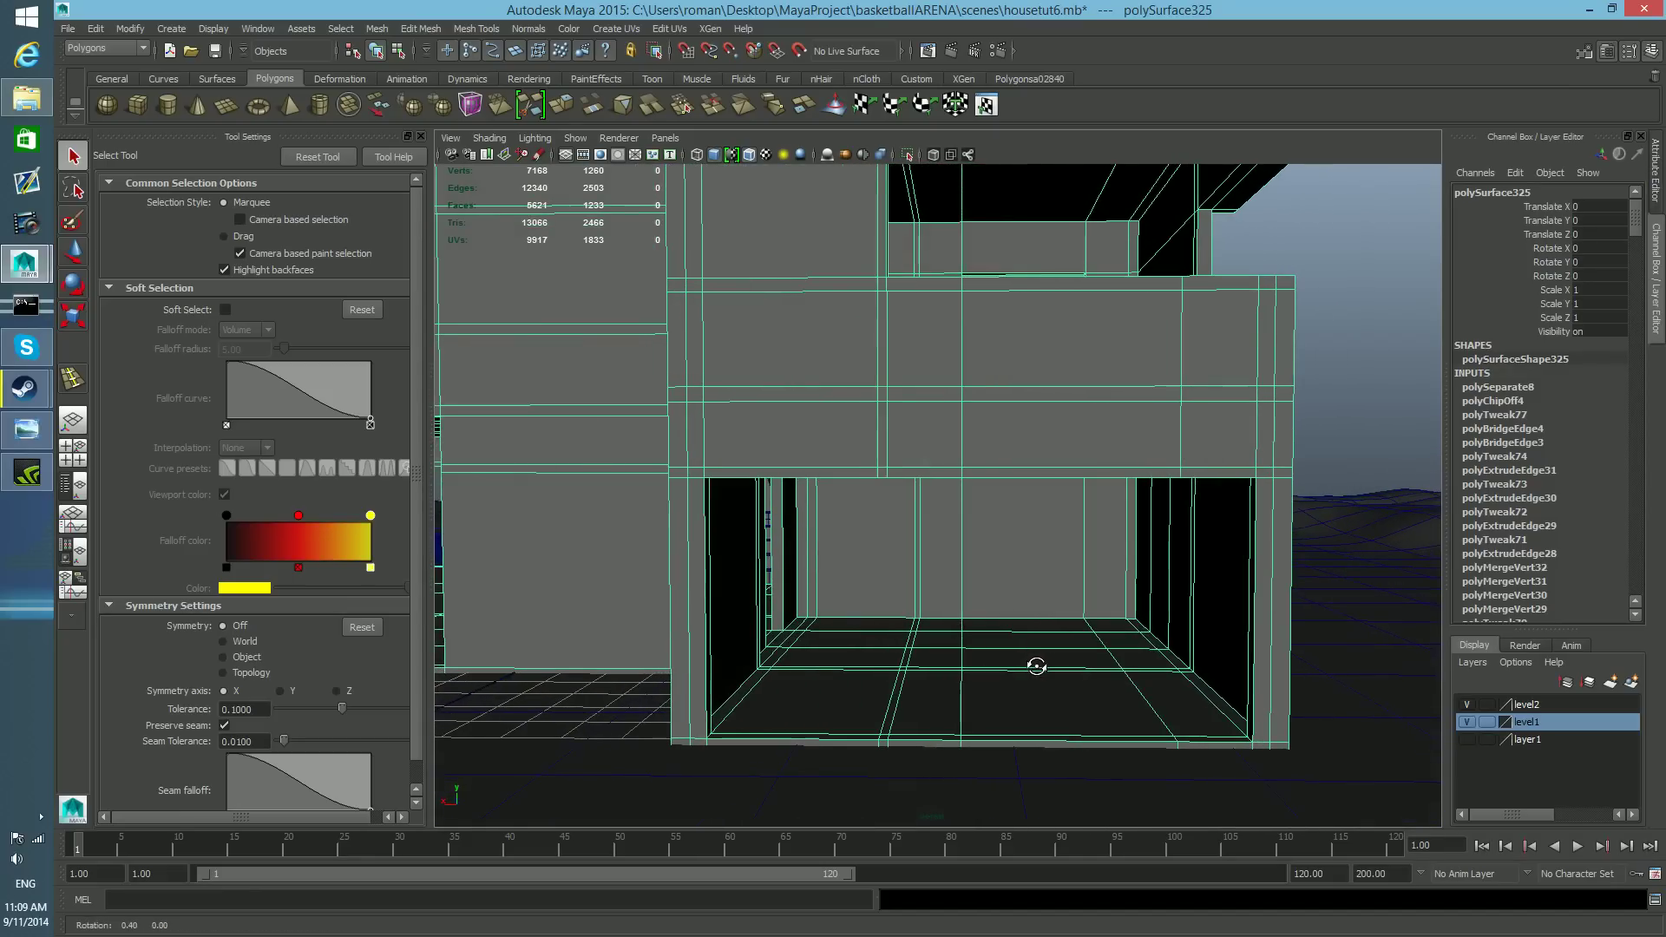
{"action": "right_click_drag", "start_coordinate": [1222, 677], "coordinate": [1310, 699], "text": "alt"}
{"action": "mouse_move", "coordinate": [973, 655]}
{"action": "left_mouse_down", "text": "alt"}
{"action": "mouse_move", "coordinate": [1123, 673]}
{"action": "mouse_move", "coordinate": [1235, 633]}
{"action": "mouse_move", "coordinate": [941, 655]}
{"action": "left_mouse_up", "text": "alt"}
{"action": "right_click_drag", "start_coordinate": [941, 654], "coordinate": [673, 639], "text": "alt"}
{"action": "left_click_drag", "start_coordinate": [674, 639], "coordinate": [844, 718], "text": "alt"}
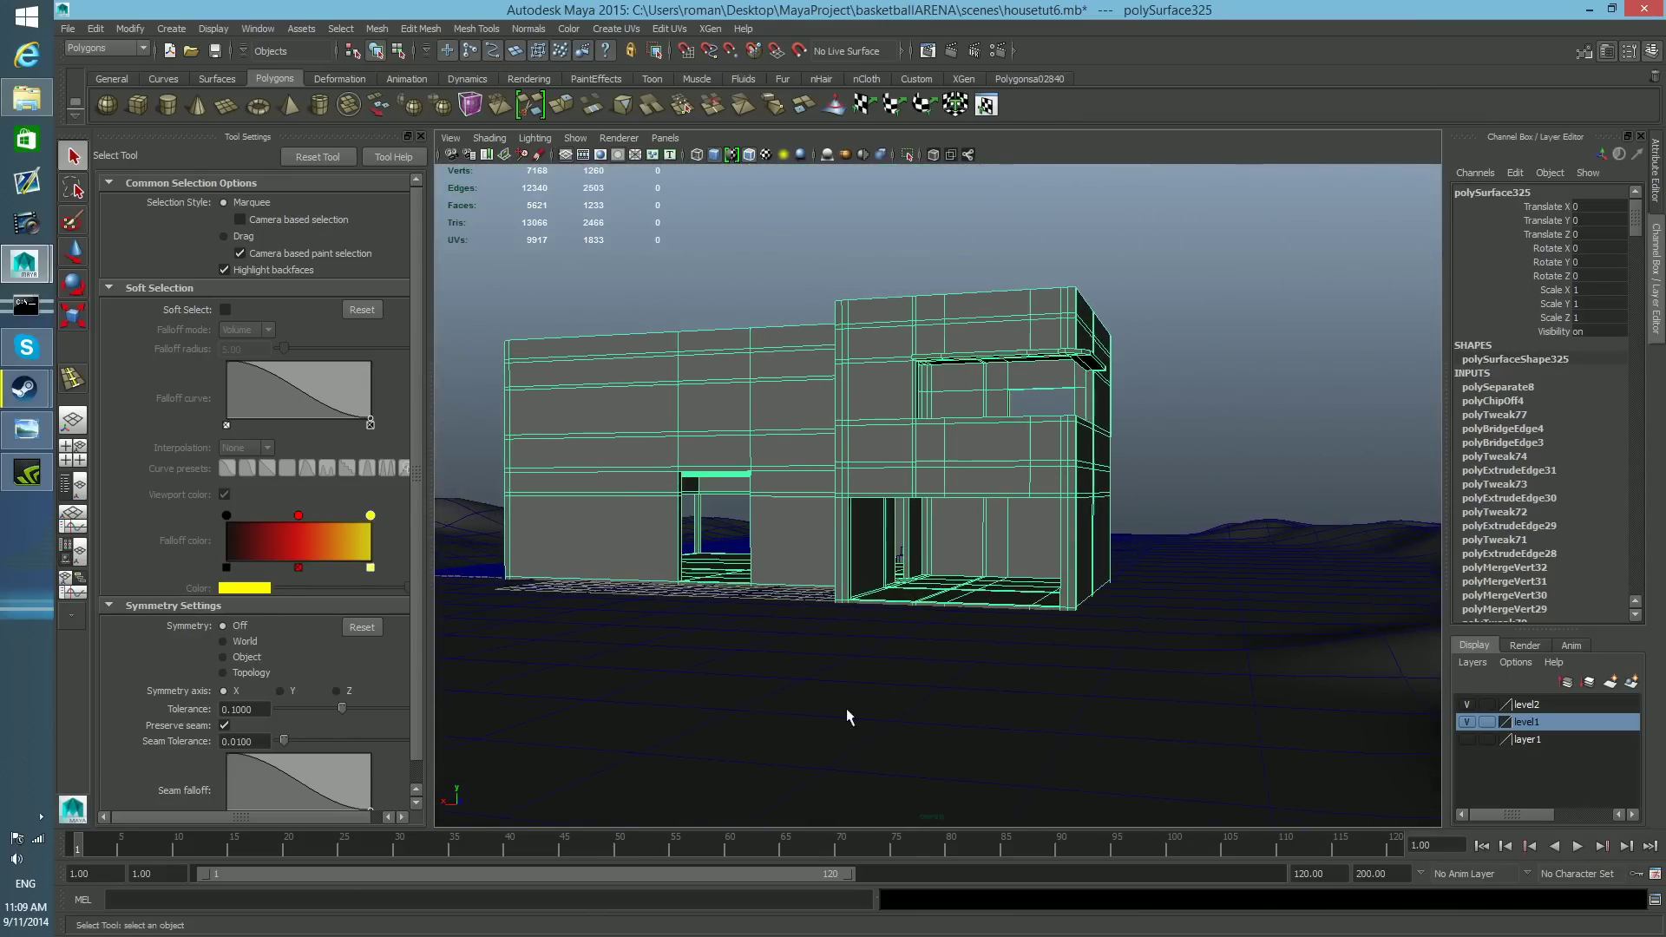
{"action": "right_click_drag", "start_coordinate": [845, 718], "coordinate": [1201, 769], "text": "alt"}
{"action": "left_click_drag", "start_coordinate": [1201, 769], "coordinate": [904, 685], "text": "alt"}
{"action": "right_click_drag", "start_coordinate": [904, 685], "coordinate": [502, 740], "text": "alt"}
{"action": "left_click_drag", "start_coordinate": [551, 743], "coordinate": [669, 753], "text": "alt"}
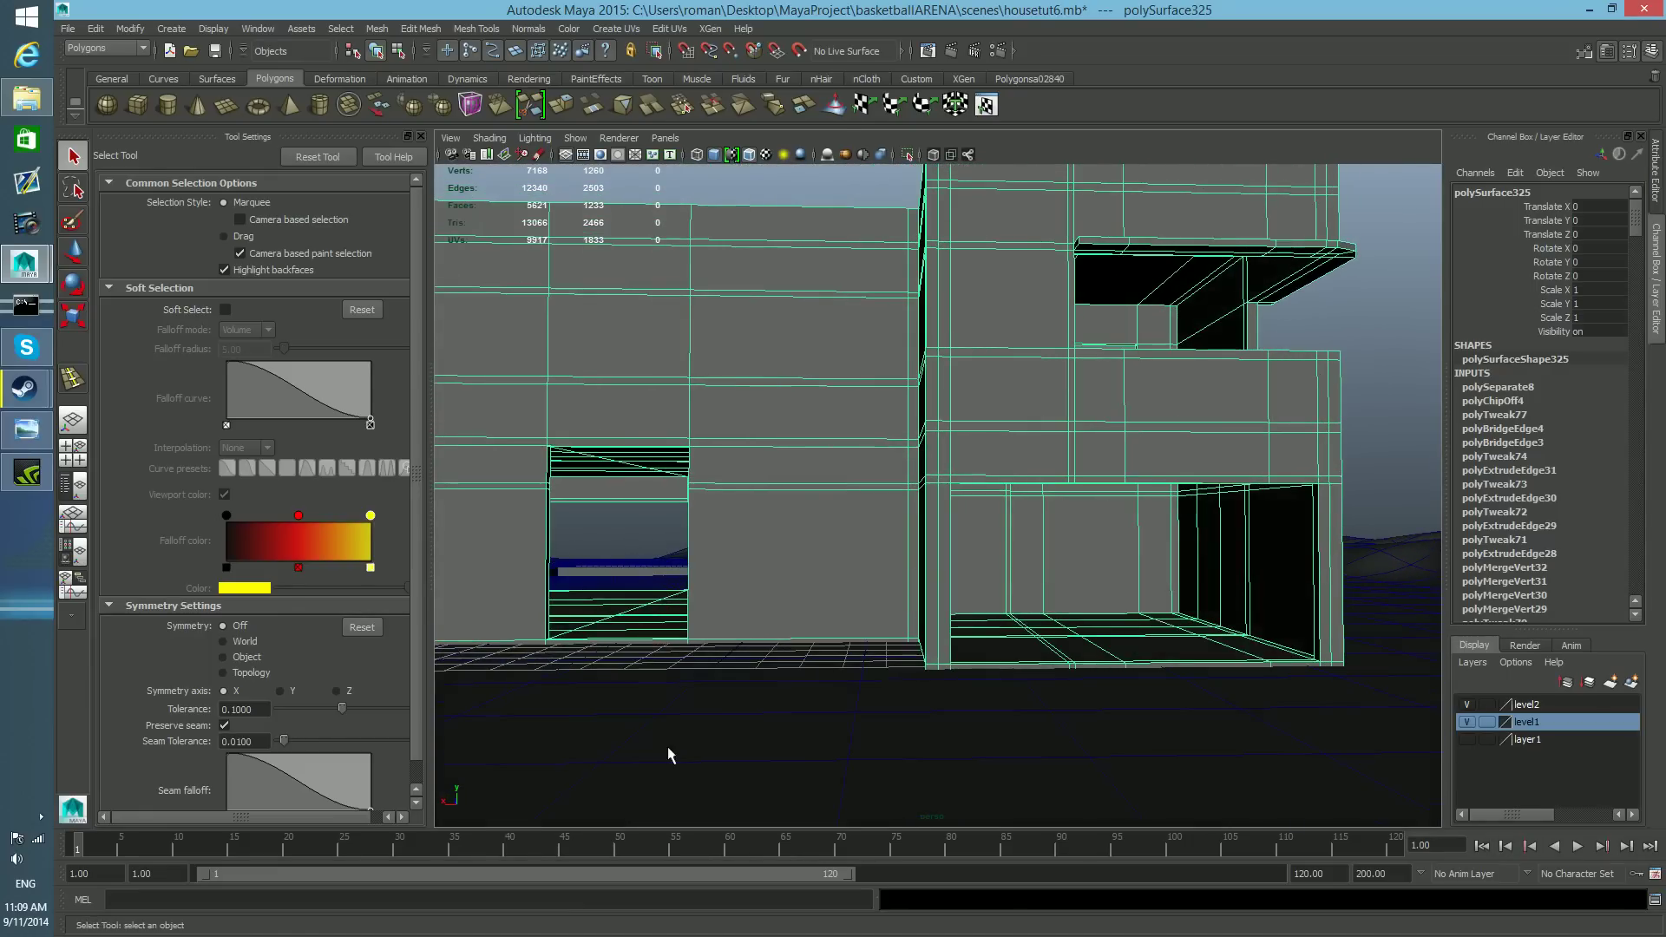
{"action": "middle_click_drag", "start_coordinate": [909, 753], "coordinate": [801, 779], "text": "alt"}
{"action": "left_click_drag", "start_coordinate": [802, 779], "coordinate": [799, 778], "text": "alt"}
{"action": "middle_click_drag", "start_coordinate": [802, 780], "coordinate": [827, 725], "text": "alt"}
{"action": "left_click_drag", "start_coordinate": [813, 718], "coordinate": [807, 722], "text": "alt"}
{"action": "middle_click_drag", "start_coordinate": [807, 725], "coordinate": [800, 698], "text": "alt"}
{"action": "right_click_drag", "start_coordinate": [793, 696], "coordinate": [913, 722], "text": "alt"}
{"action": "middle_click_drag", "start_coordinate": [913, 722], "coordinate": [900, 698], "text": "alt"}
{"action": "left_click_drag", "start_coordinate": [899, 701], "coordinate": [892, 702], "text": "alt"}
{"action": "middle_click_drag", "start_coordinate": [892, 702], "coordinate": [899, 703], "text": "alt"}
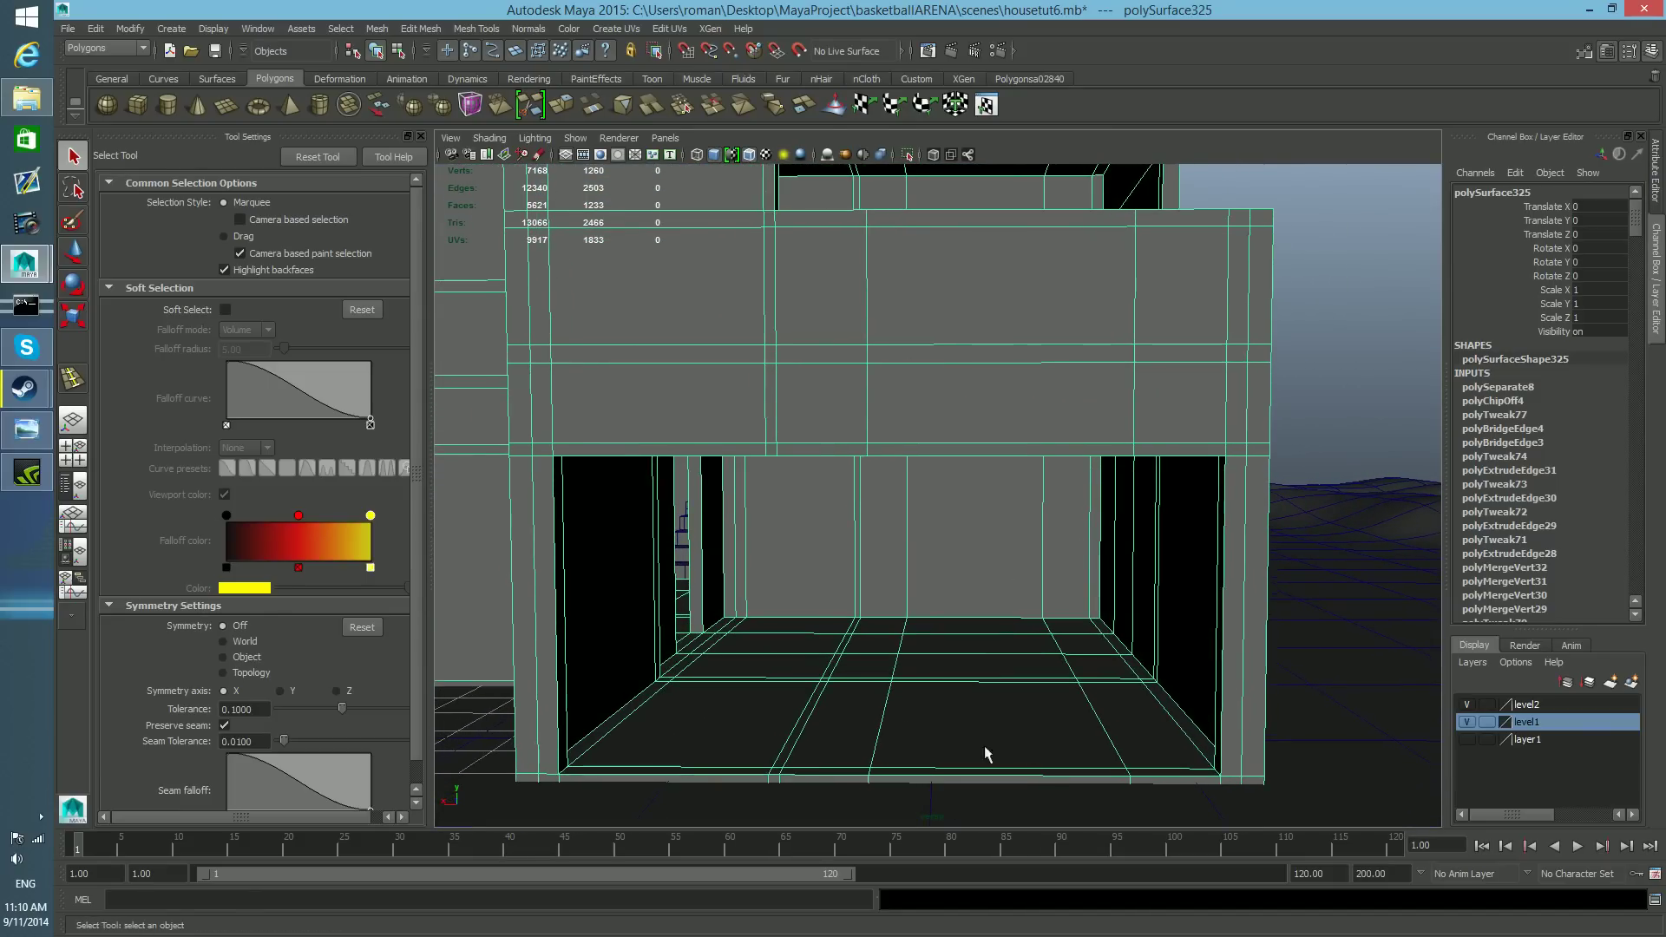
- Duplicate the narrow front face of the pillar bordering the ground-floor opening on the side away from the main building
{"action": "right_click", "coordinate": [1256, 636]}
{"action": "right_click_drag", "start_coordinate": [1255, 642], "coordinate": [1256, 584]}
{"action": "left_click", "coordinate": [1241, 664]}
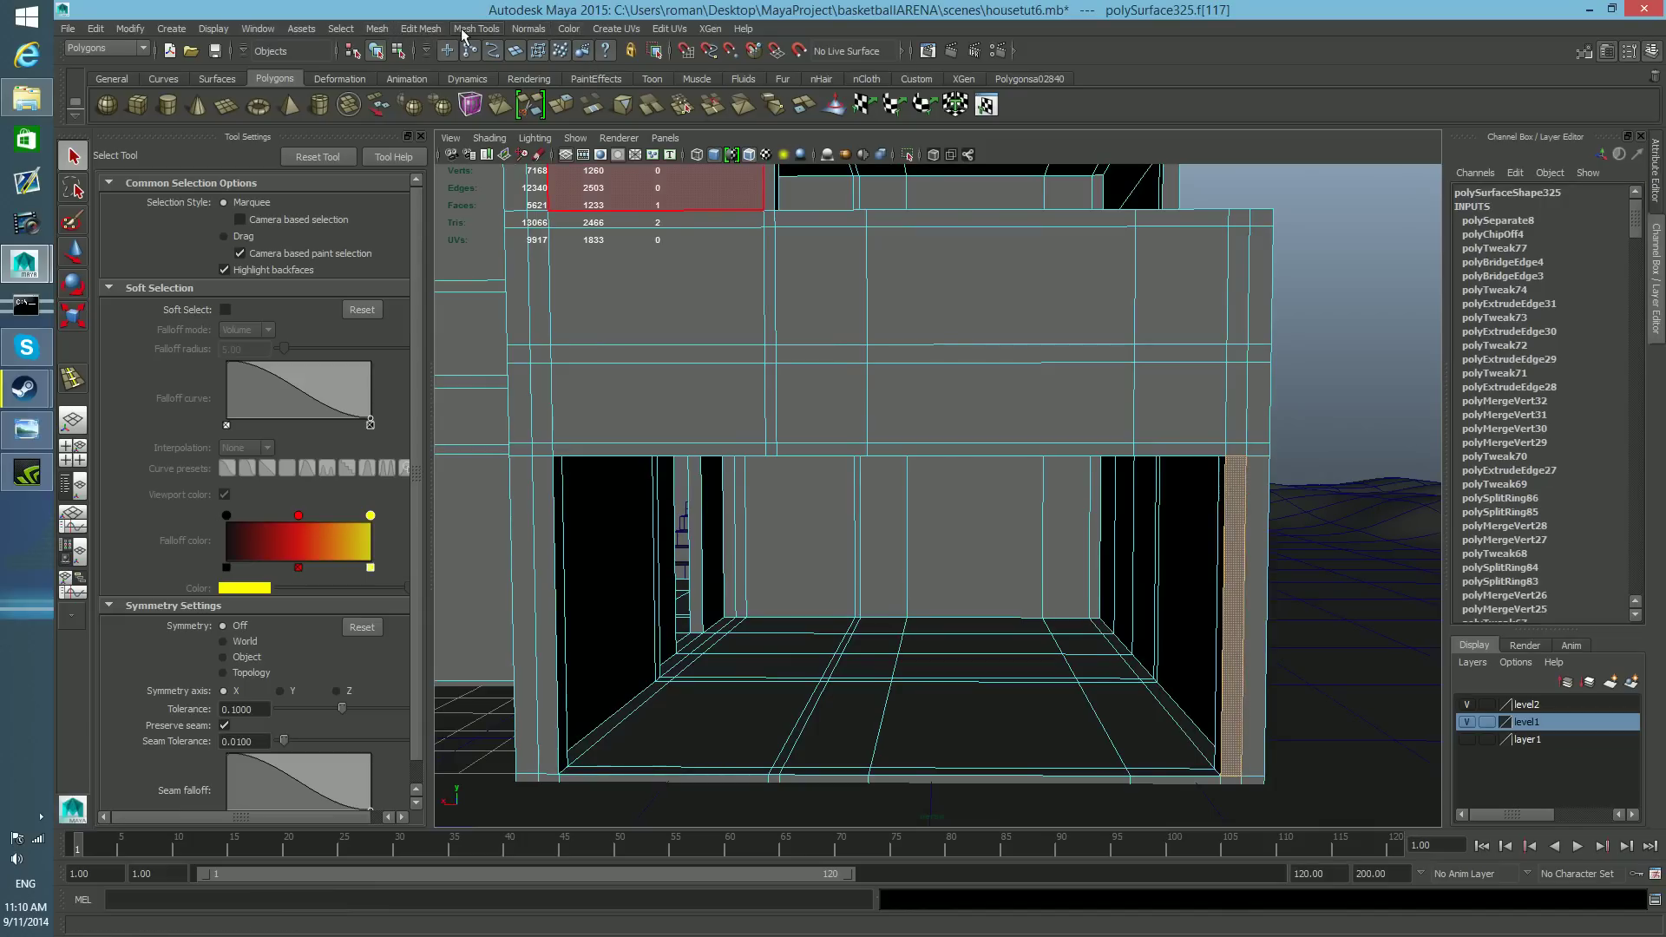
{"action": "left_click", "coordinate": [123, 47]}
{"action": "left_click", "coordinate": [111, 71]}
{"action": "left_click", "coordinate": [415, 30]}
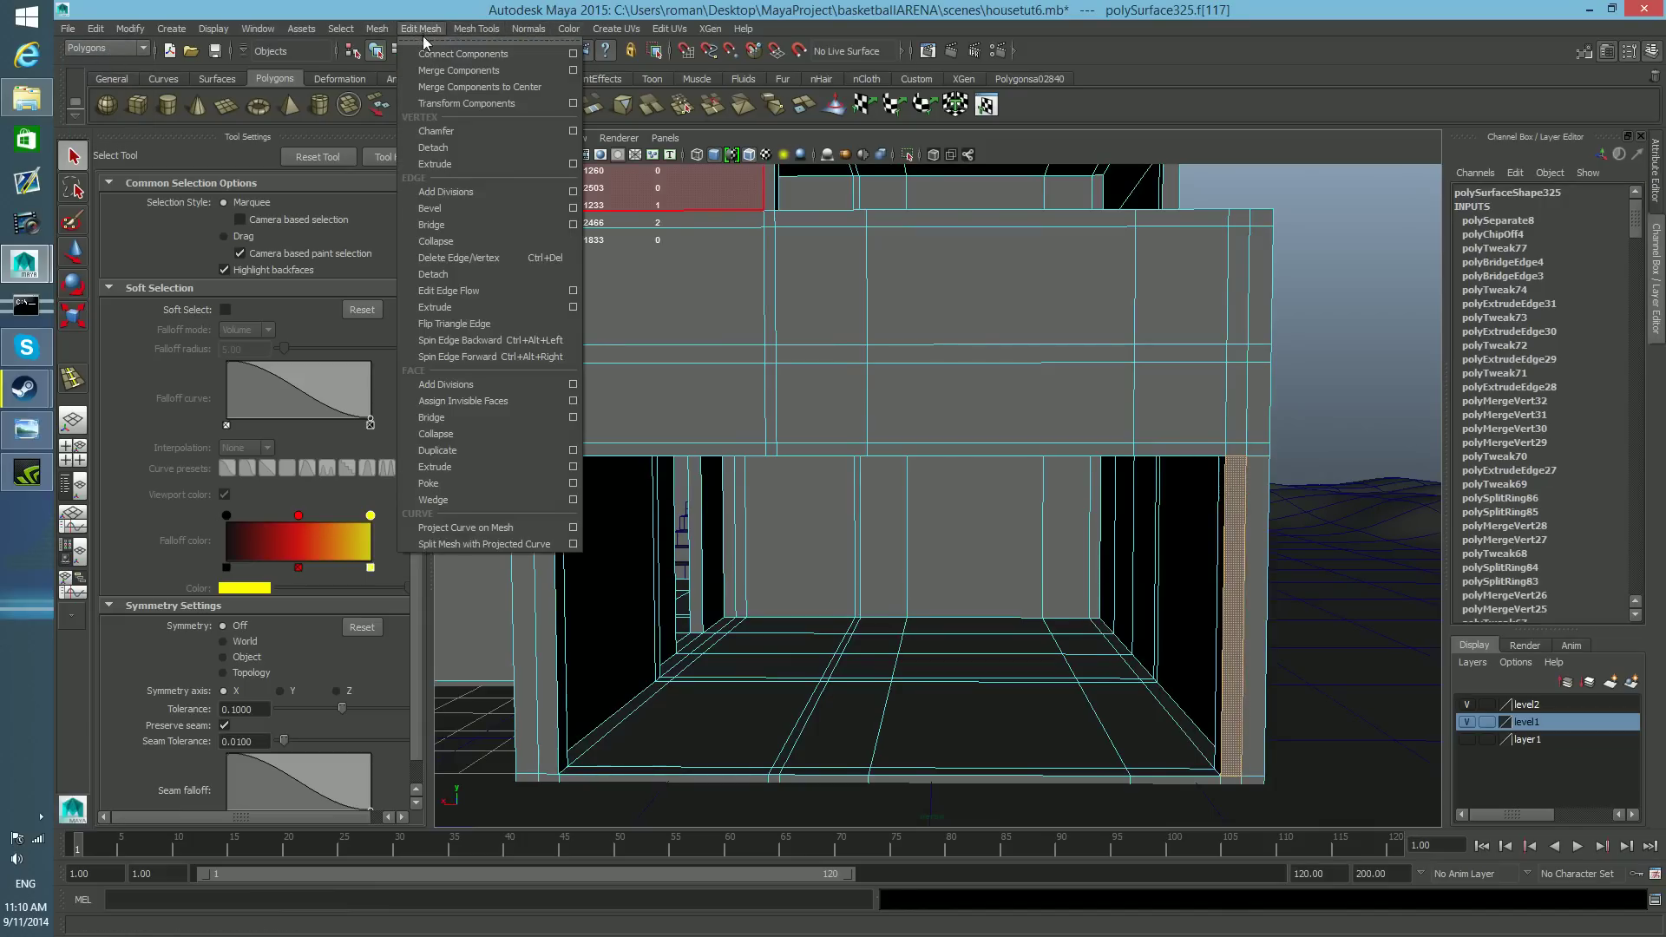
{"action": "left_click", "coordinate": [462, 450]}
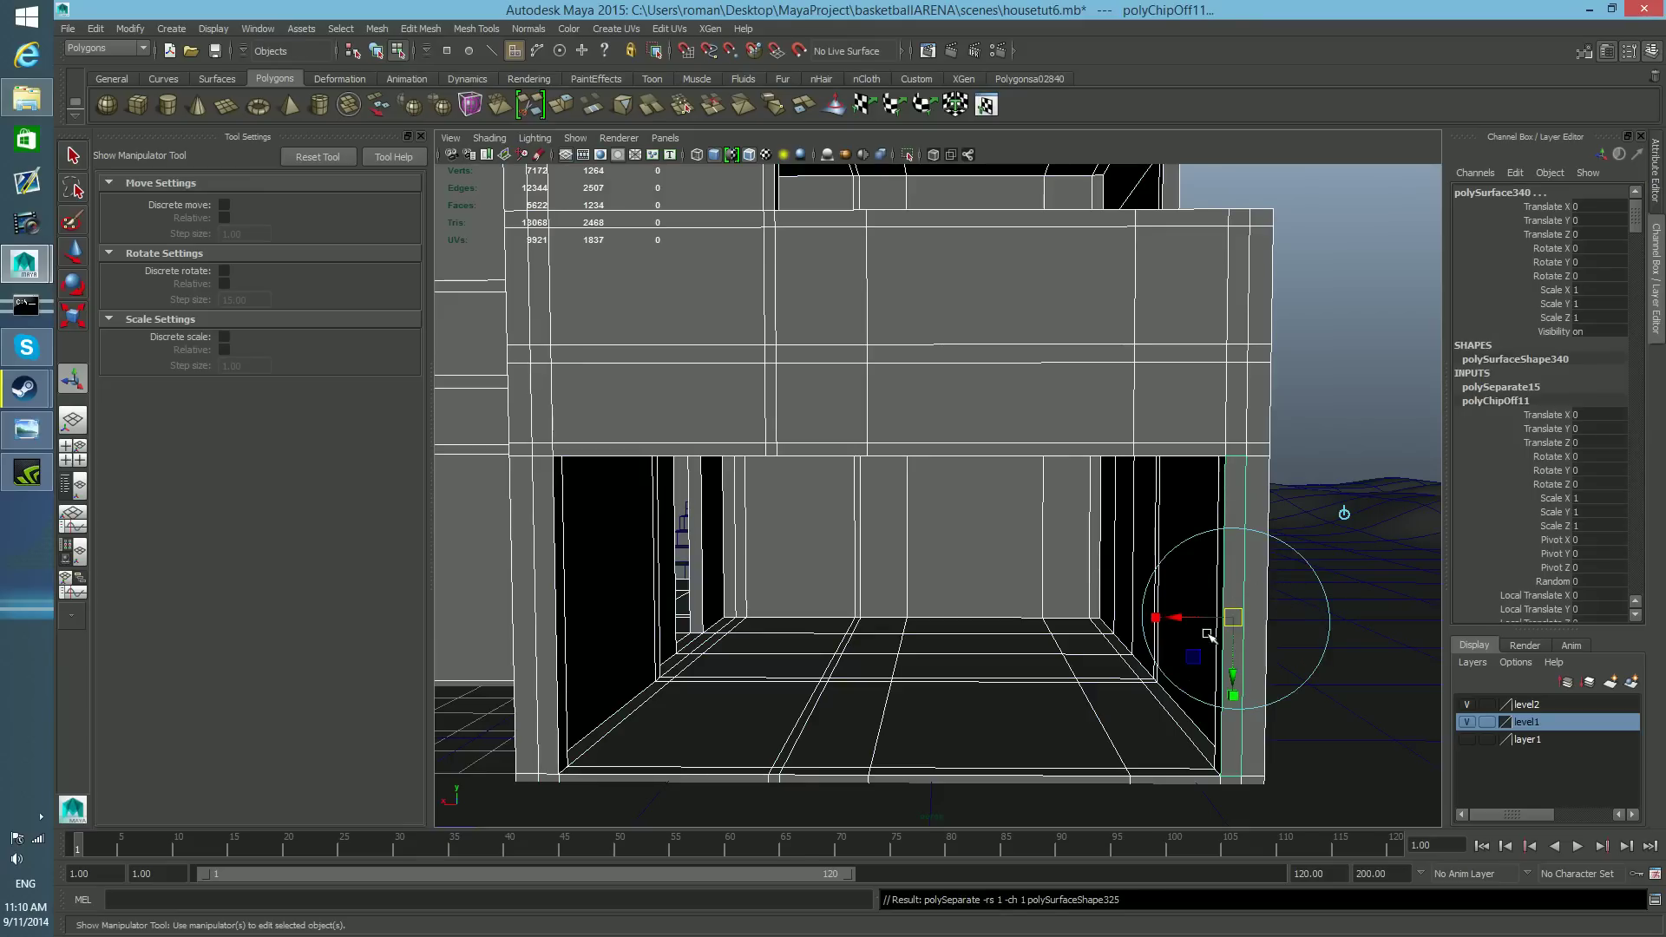
- Return to object selection and deselect the house so that only the duplicated pillar strip is selected
{"action": "key", "text": "F8"}
{"action": "key", "text": "F8"}
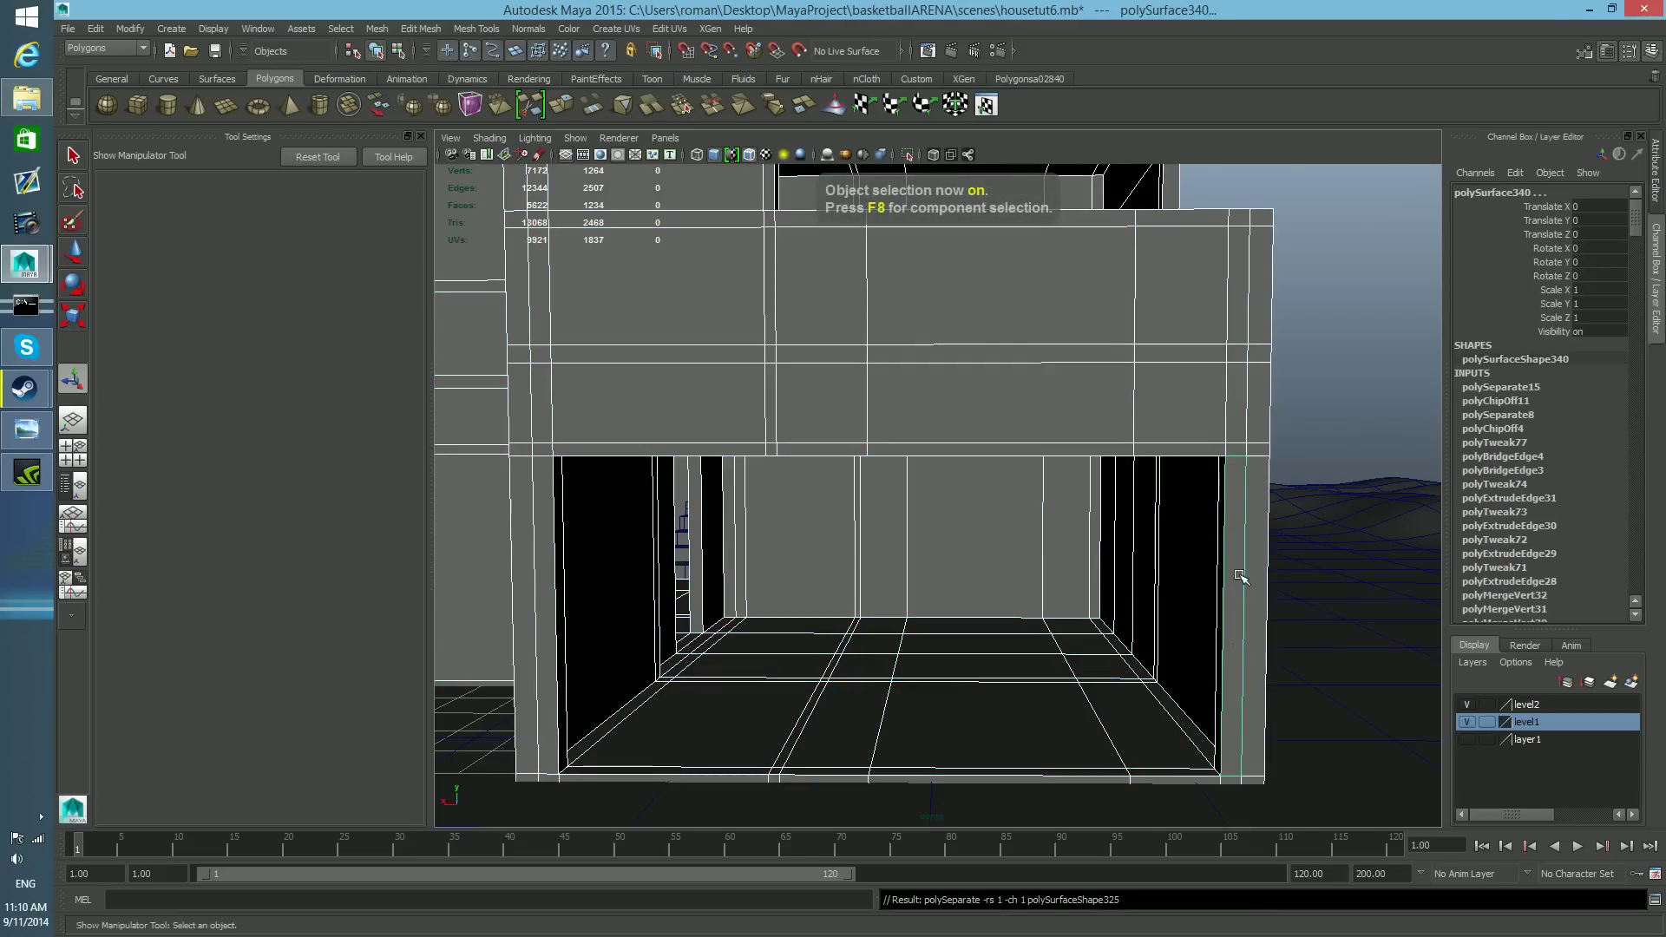
{"action": "scroll", "coordinate": [1238, 577], "scroll_direction": "down", "scroll_amount": 5}
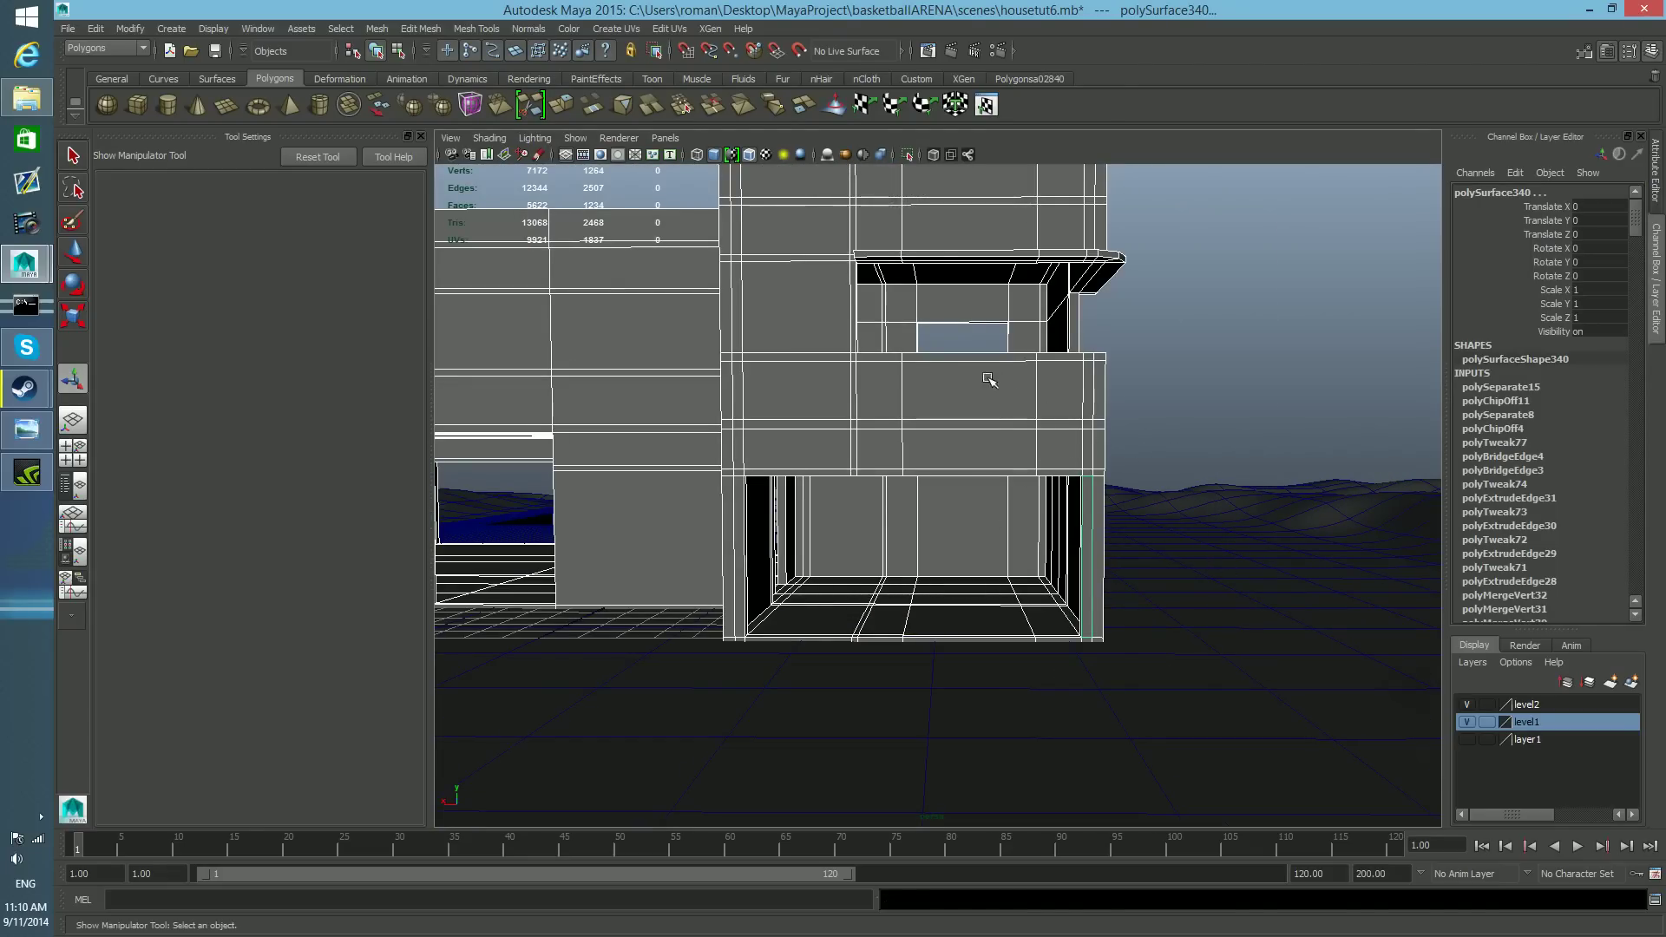
{"action": "left_click_drag", "start_coordinate": [1182, 370], "coordinate": [900, 431], "text": "ctrl"}
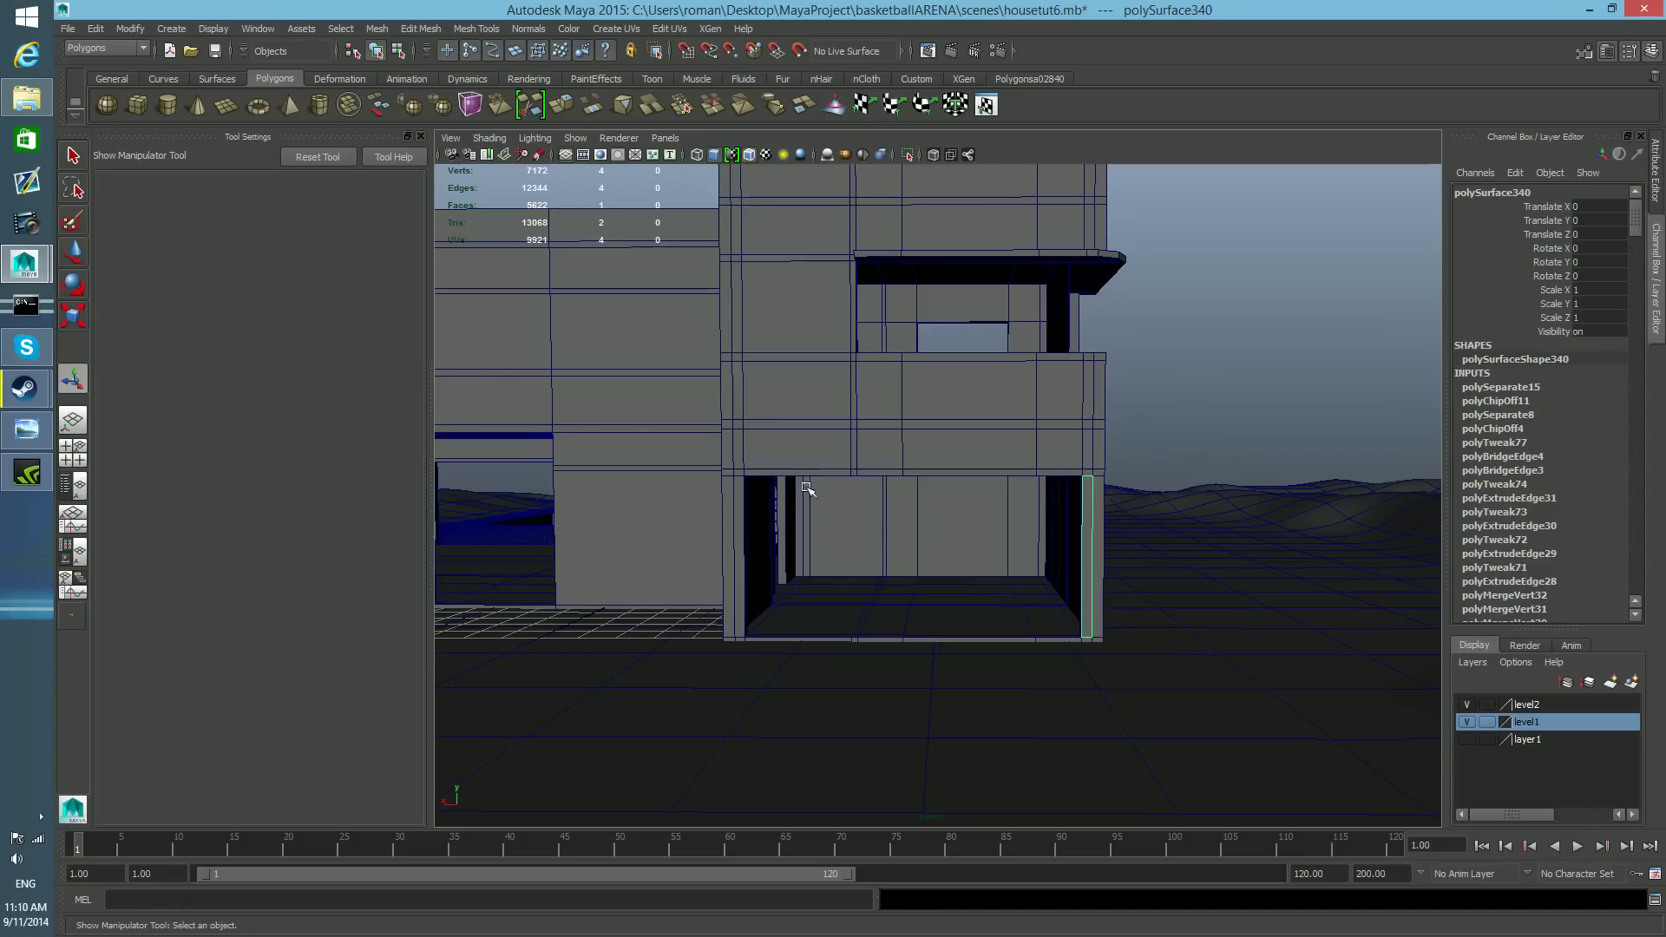
- Center the pivot of the duplicated strip and delete its construction history
{"action": "left_click", "coordinate": [127, 29]}
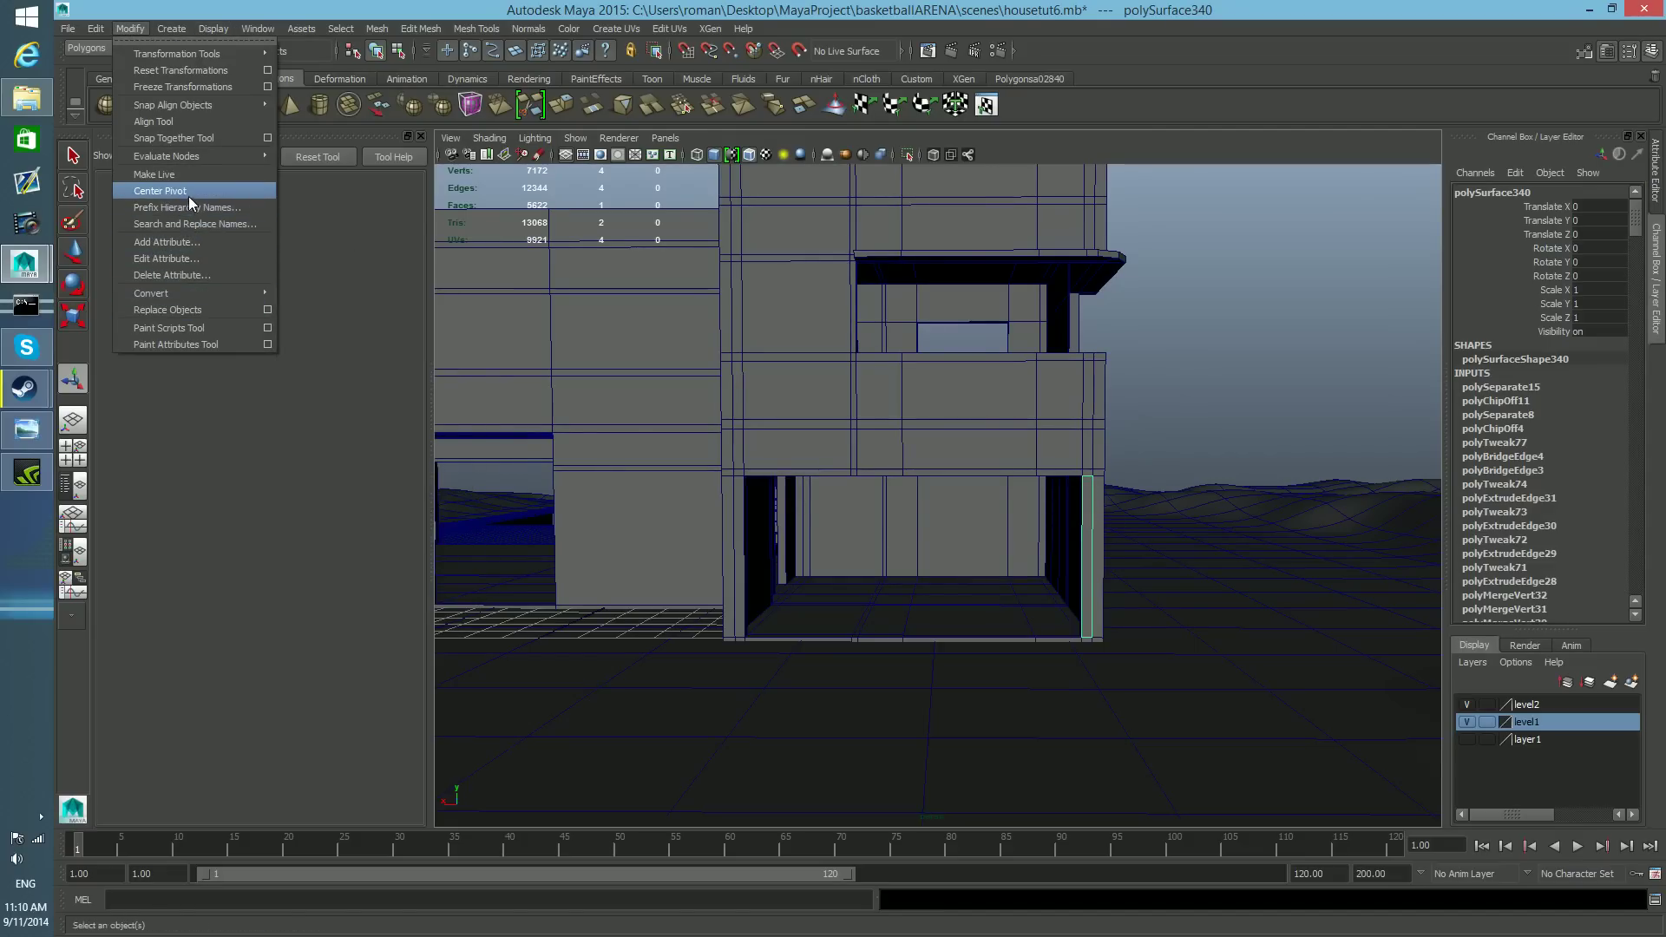
{"action": "left_click", "coordinate": [189, 192]}
{"action": "left_click", "coordinate": [97, 29]}
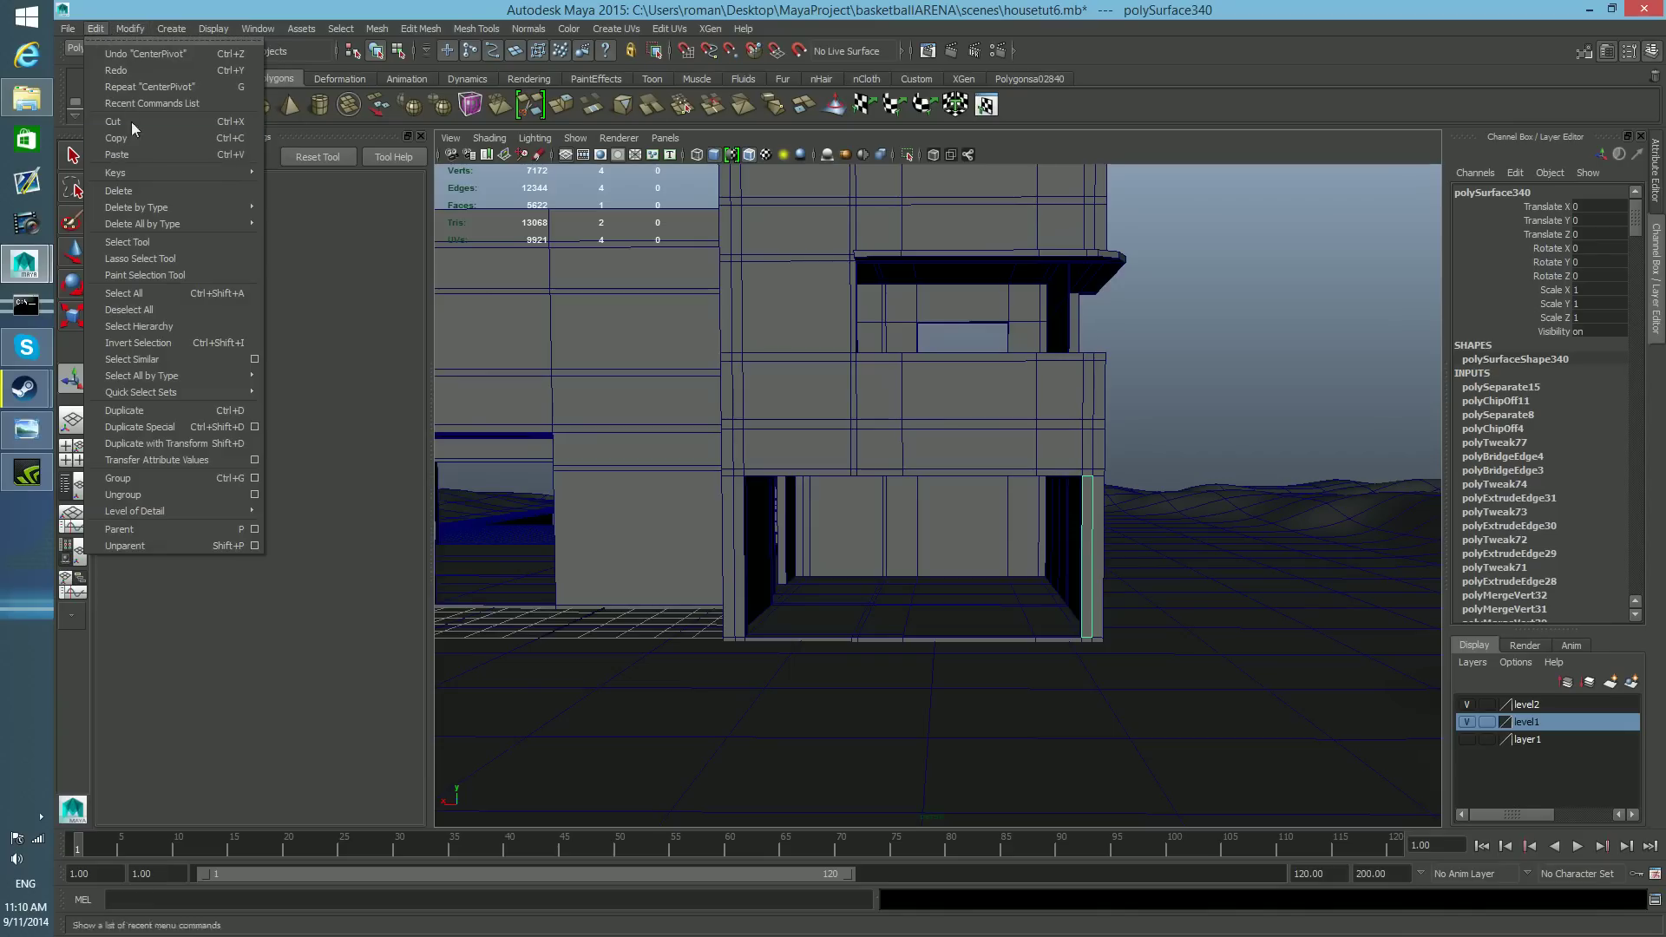
{"action": "mouse_move", "coordinate": [168, 206]}
{"action": "left_click", "coordinate": [272, 218]}
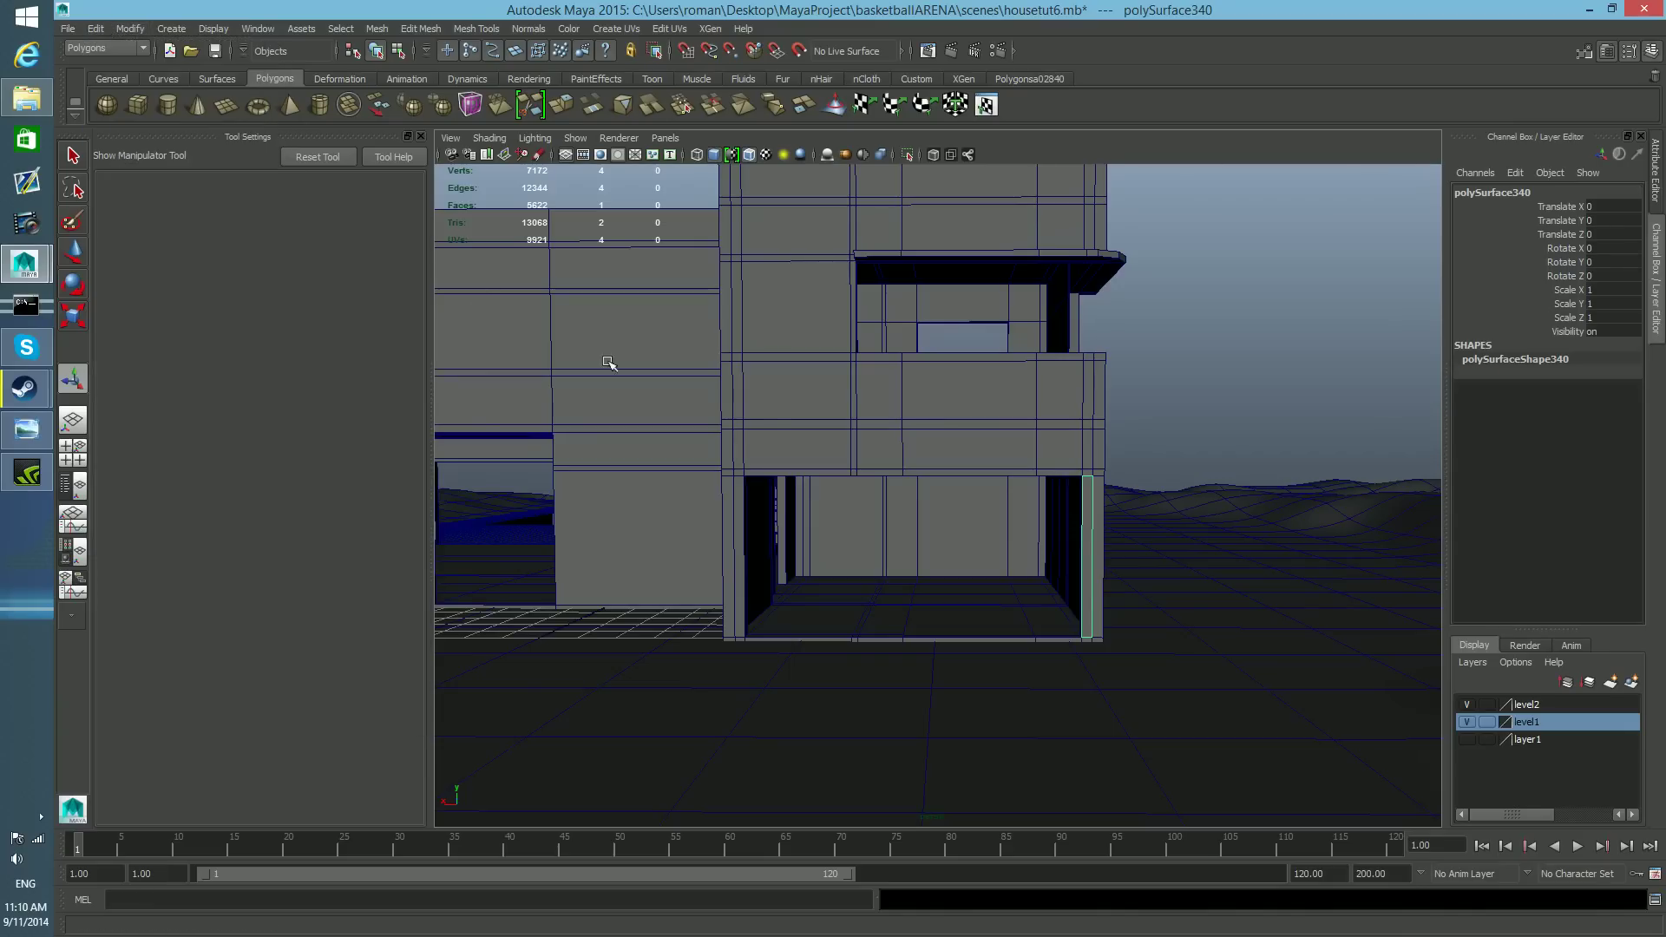
- Move the strip along X to the middle of the opening and widen it to an X scale of about 9.38
{"action": "scroll", "coordinate": [1076, 606], "scroll_direction": "up", "scroll_amount": 4}
{"action": "key", "text": "w"}
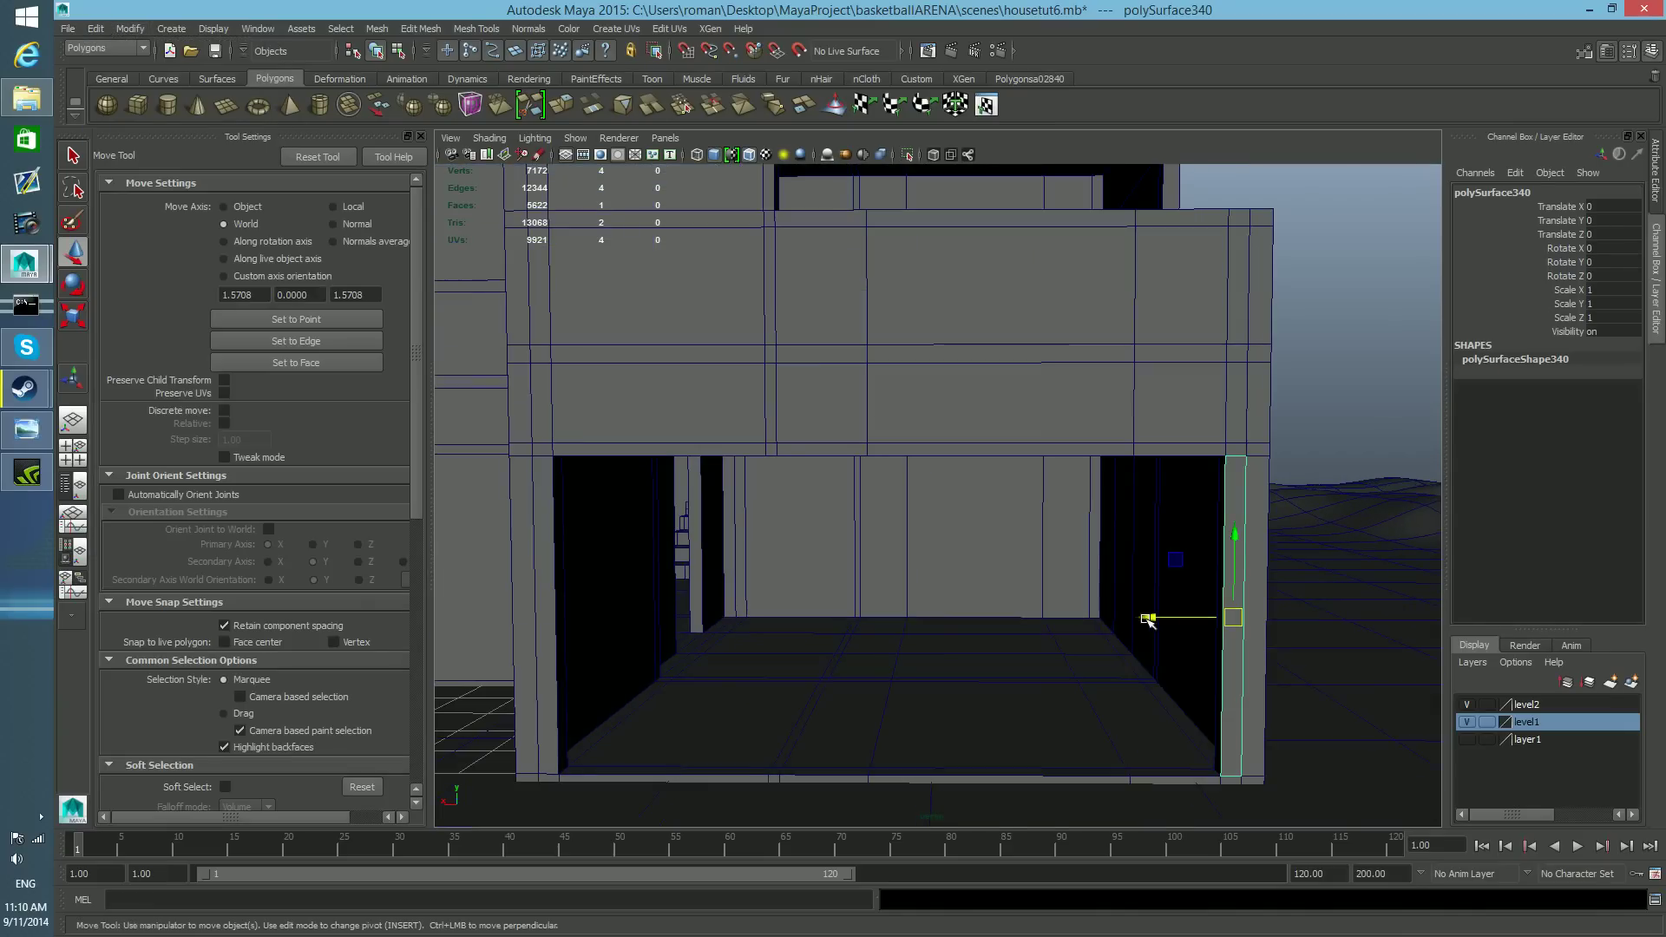
{"action": "key", "text": "v"}
{"action": "left_click_drag", "start_coordinate": [1150, 619], "coordinate": [561, 623]}
{"action": "key", "text": "r"}
{"action": "left_click_drag", "start_coordinate": [803, 617], "coordinate": [700, 625]}
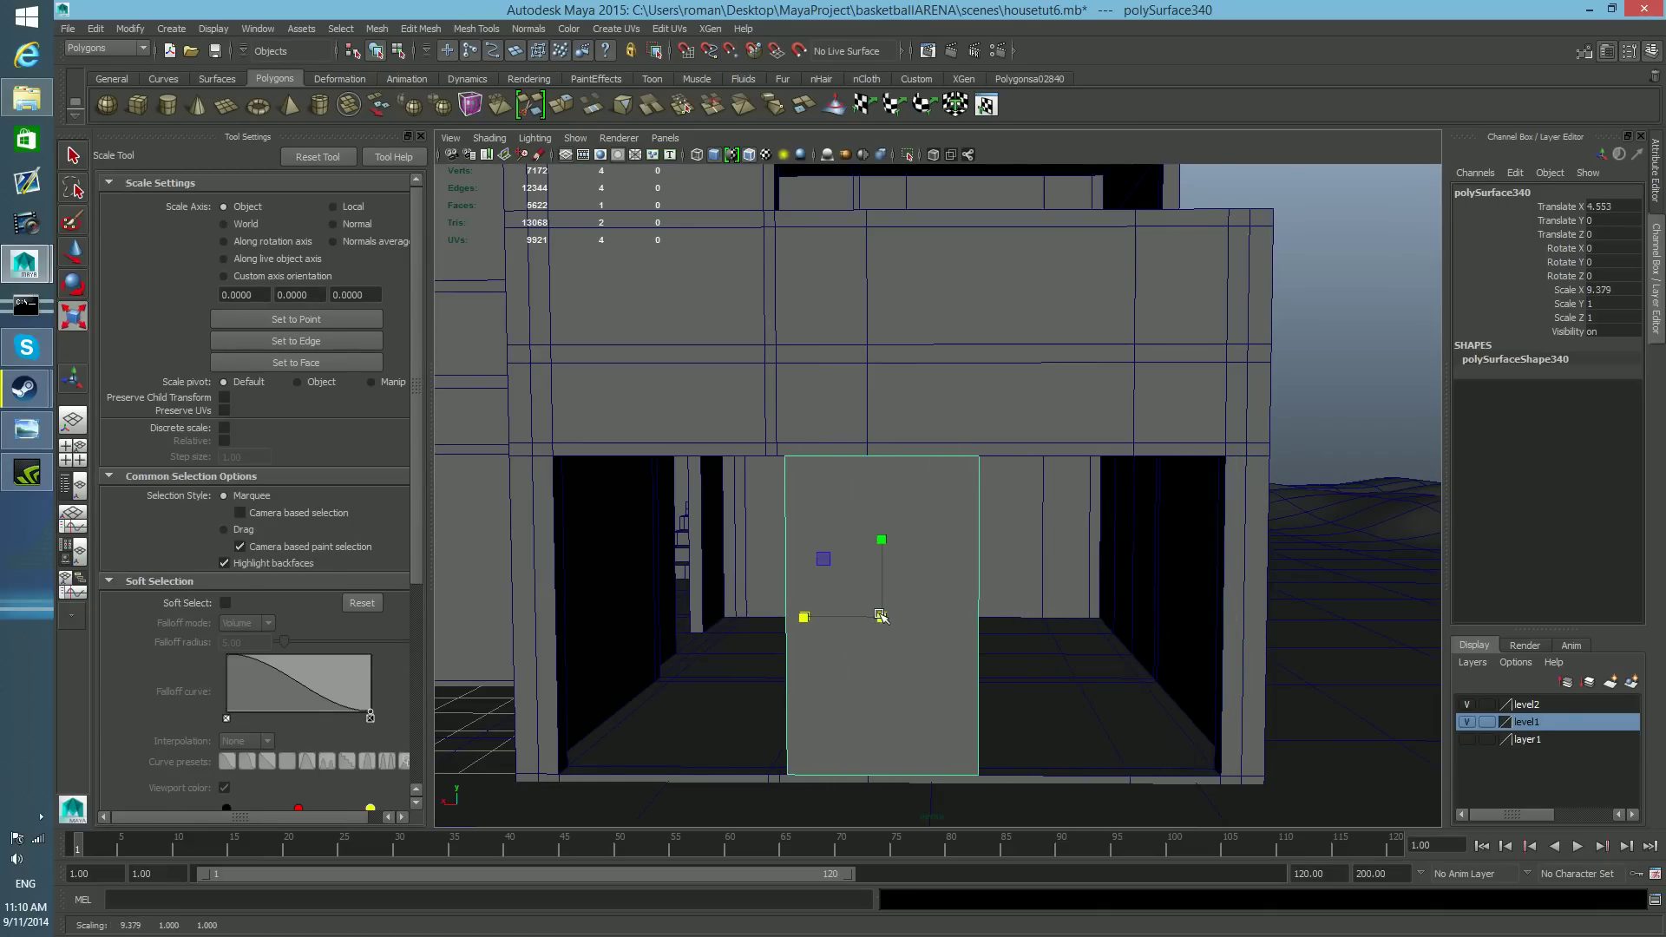
- Move the panel's two vertices nearest the outer pillar along X to meet that edge of the opening
{"action": "scroll", "coordinate": [1326, 335], "scroll_direction": "down", "scroll_amount": 3}
{"action": "right_click_drag", "start_coordinate": [1326, 326], "coordinate": [1249, 329]}
{"action": "left_click_drag", "start_coordinate": [927, 431], "coordinate": [1004, 711]}
{"action": "key", "text": "w"}
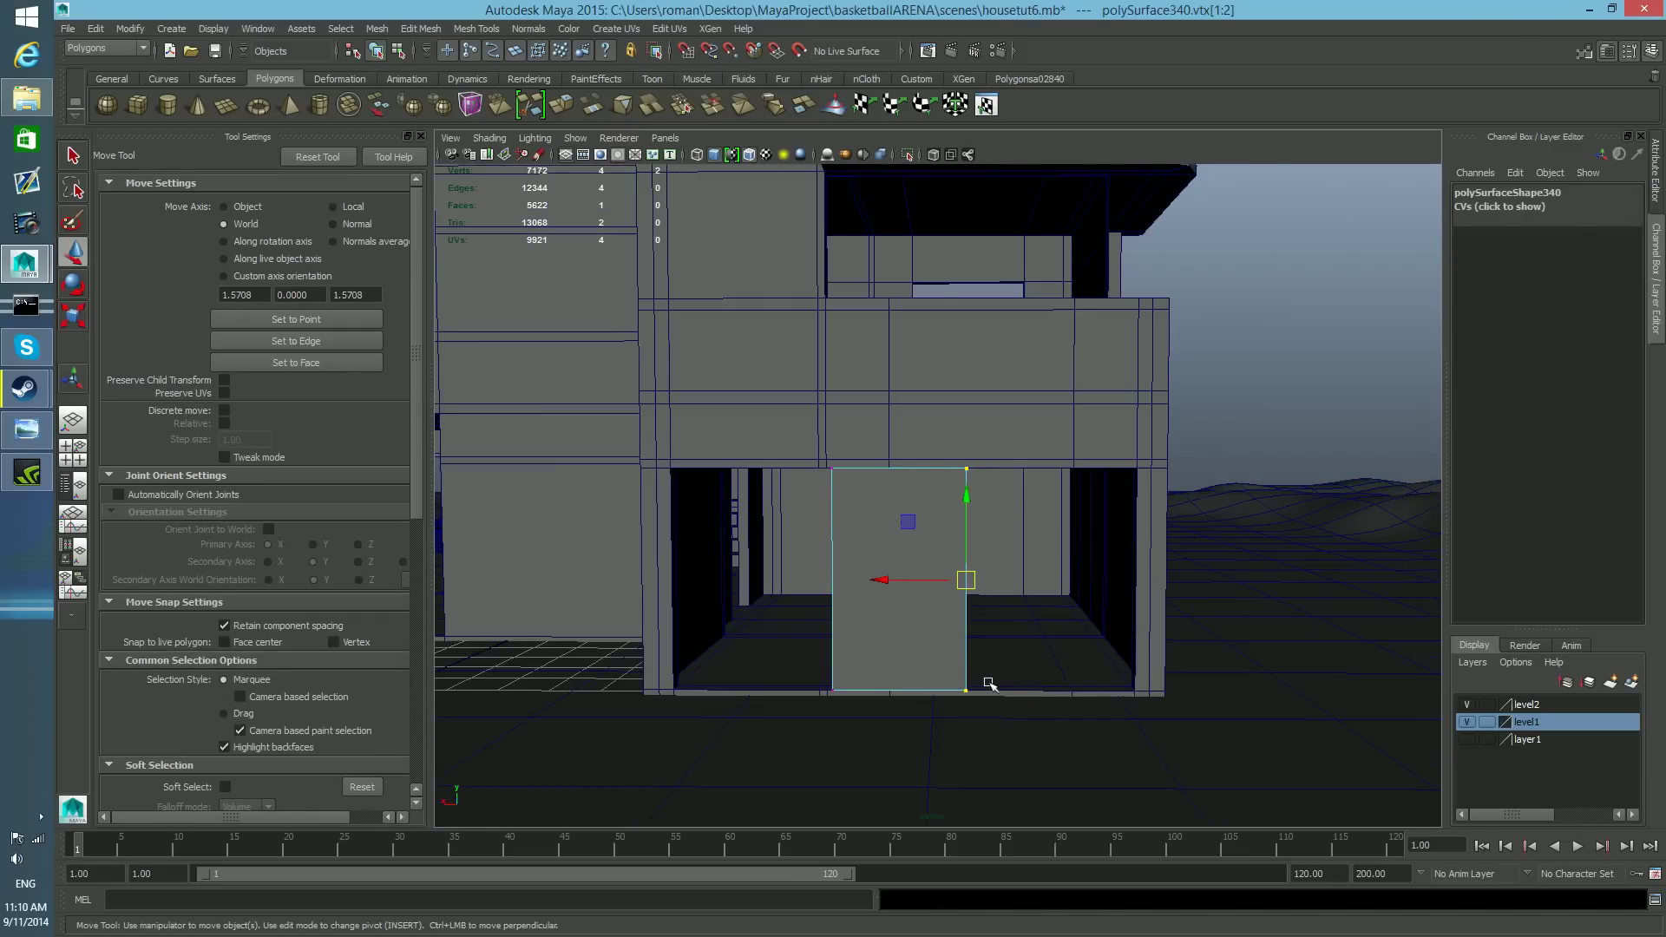
{"action": "left_click_drag", "start_coordinate": [884, 581], "coordinate": [1050, 586]}
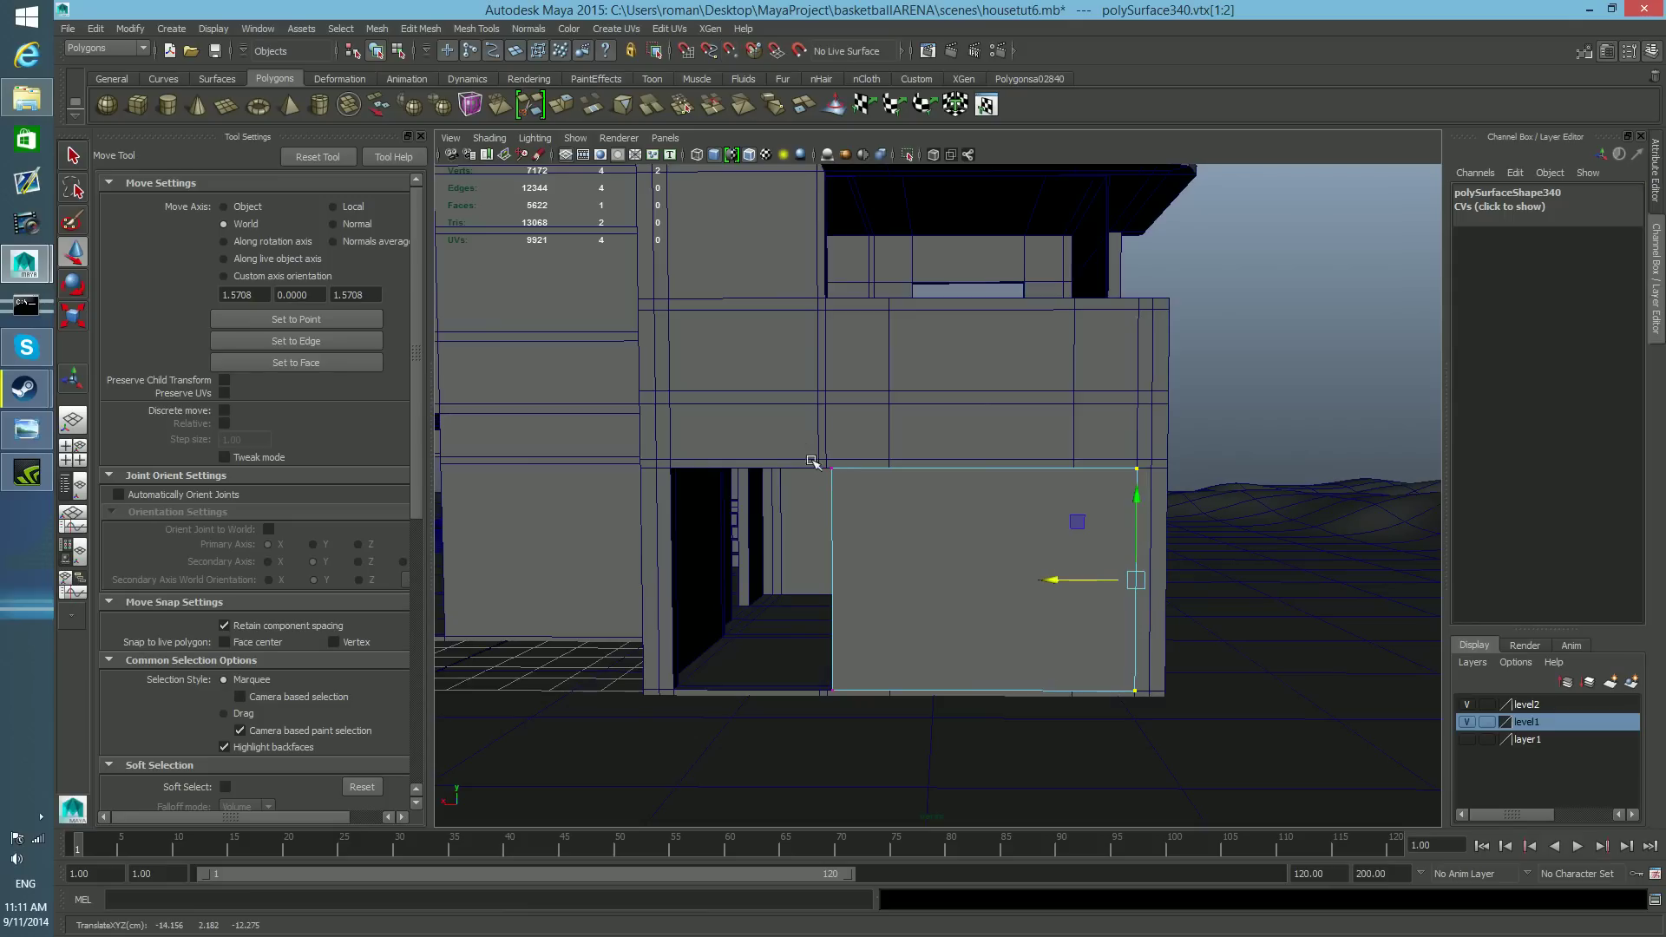
- Move the panel's two opposite vertices along X to the pillar beside the main building and check the fit
{"action": "left_click_drag", "start_coordinate": [794, 440], "coordinate": [916, 781]}
{"action": "left_click_drag", "start_coordinate": [753, 580], "coordinate": [778, 608]}
{"action": "middle_click_drag", "start_coordinate": [817, 645], "coordinate": [992, 636], "text": "alt"}
{"action": "right_click_drag", "start_coordinate": [993, 636], "coordinate": [1011, 641], "text": "alt"}
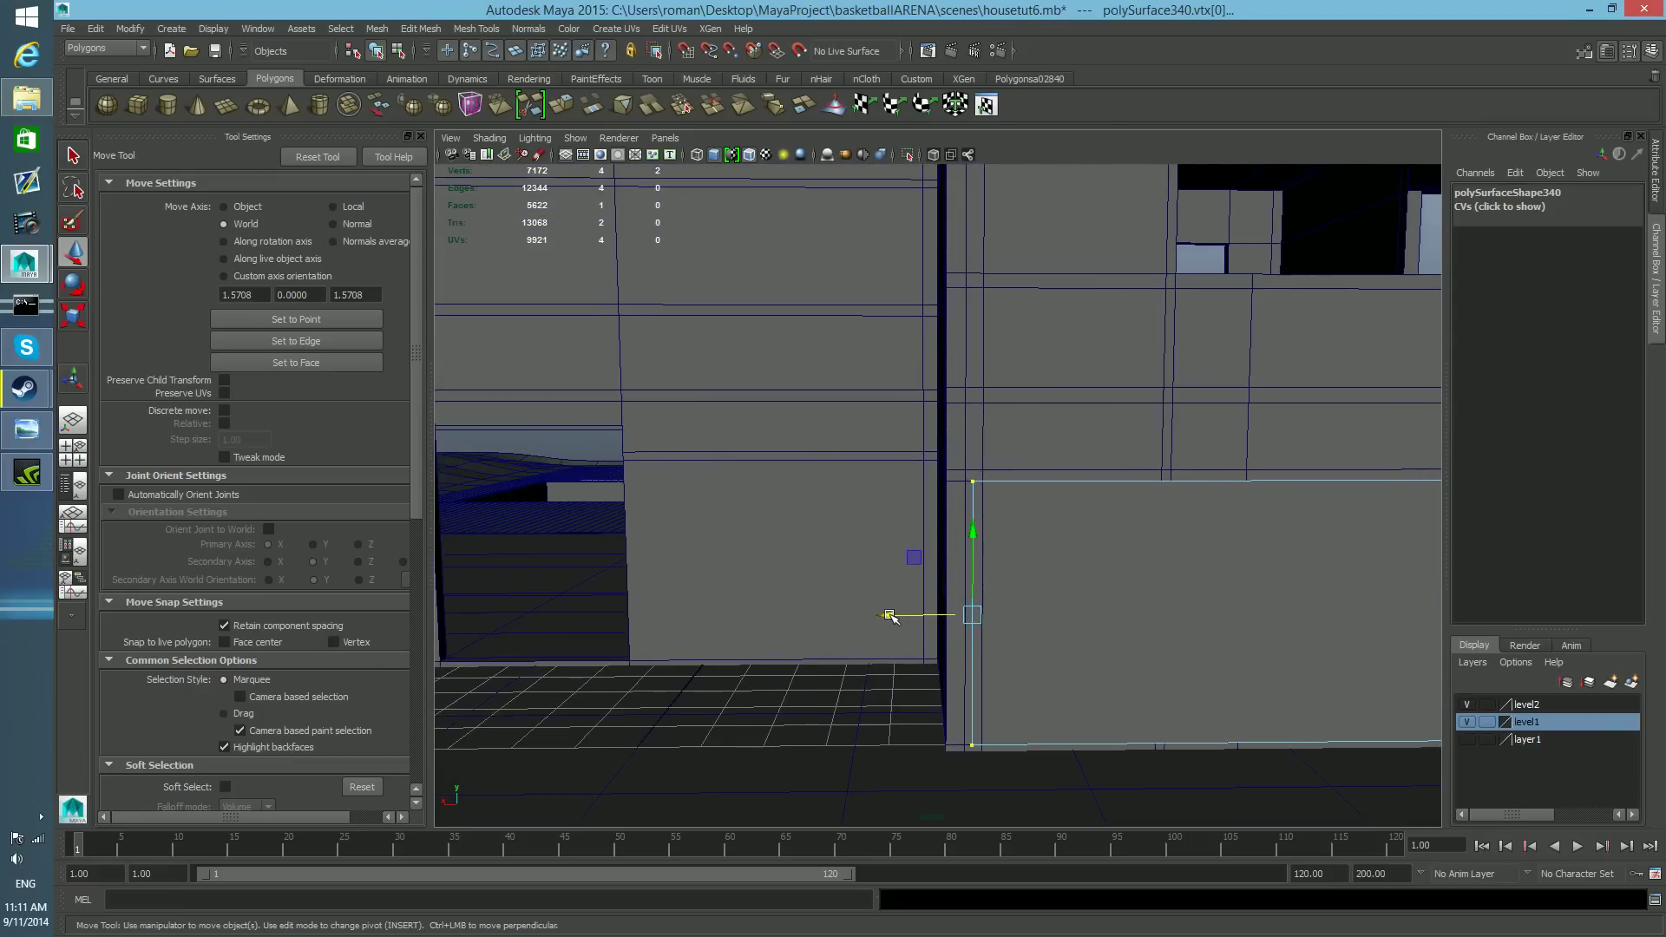
{"action": "left_click_drag", "start_coordinate": [896, 616], "coordinate": [1031, 661]}
{"action": "scroll", "coordinate": [1022, 628], "scroll_direction": "down", "scroll_amount": 3}
{"action": "left_click_drag", "start_coordinate": [1021, 581], "coordinate": [488, 620], "text": "alt"}
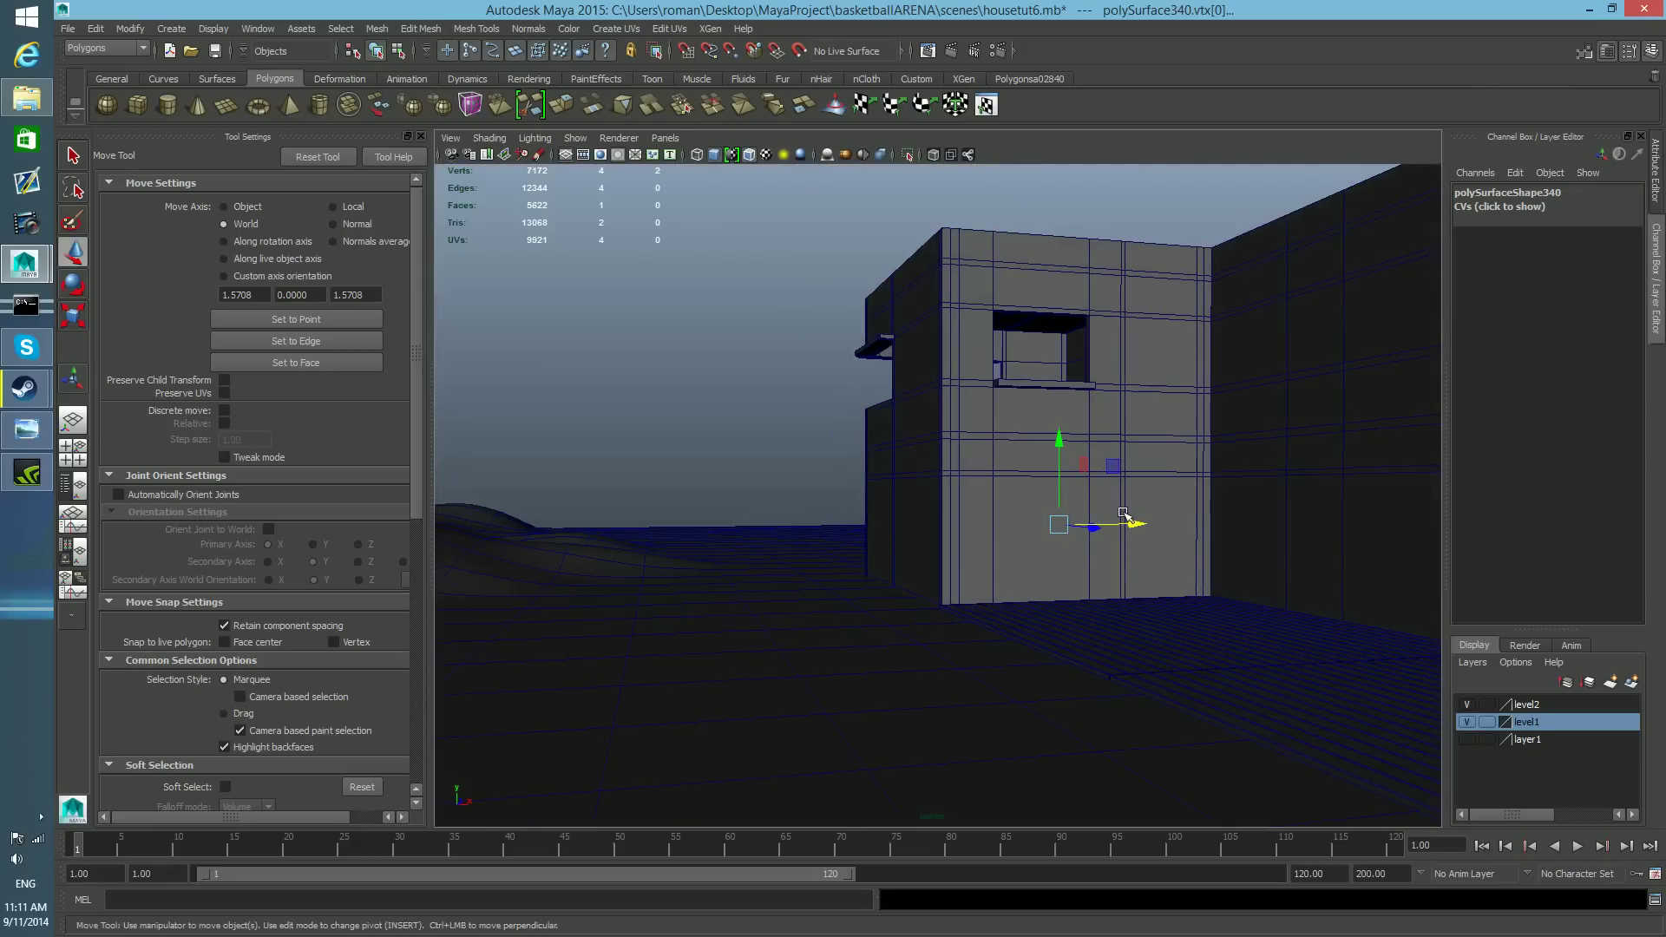
{"action": "left_click_drag", "start_coordinate": [934, 528], "coordinate": [1178, 536], "text": "alt"}
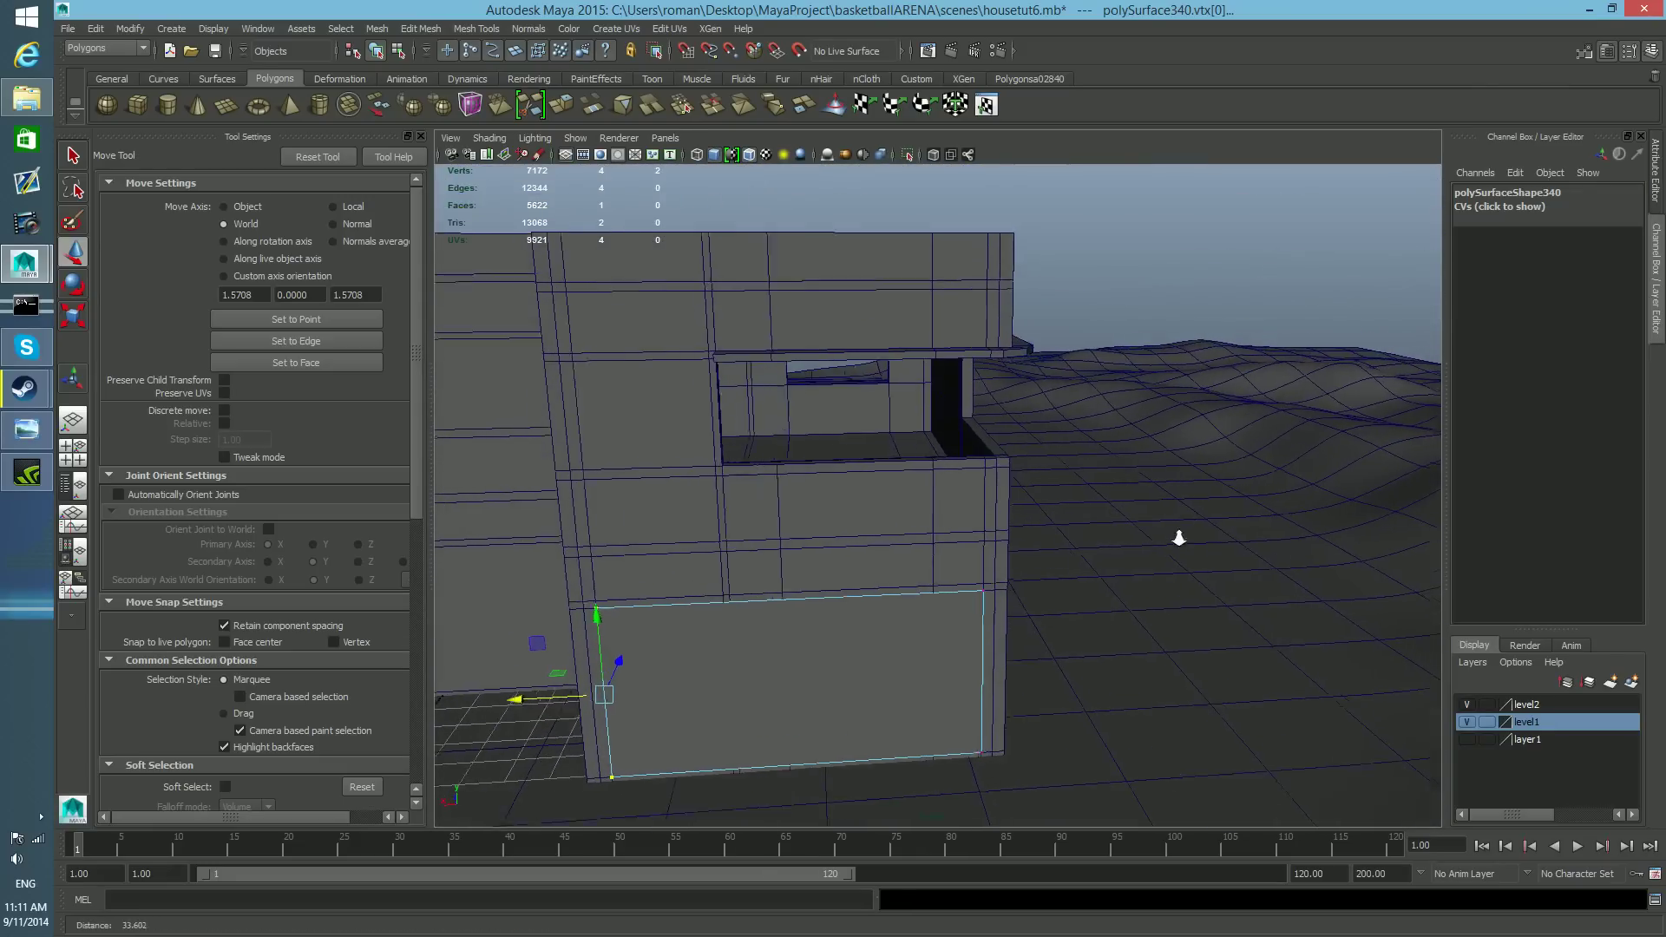
{"action": "right_click_drag", "start_coordinate": [1178, 536], "coordinate": [840, 540], "text": "alt"}
{"action": "left_click_drag", "start_coordinate": [856, 496], "coordinate": [941, 441], "text": "alt"}
{"action": "right_click_drag", "start_coordinate": [941, 447], "coordinate": [903, 457], "text": "alt"}
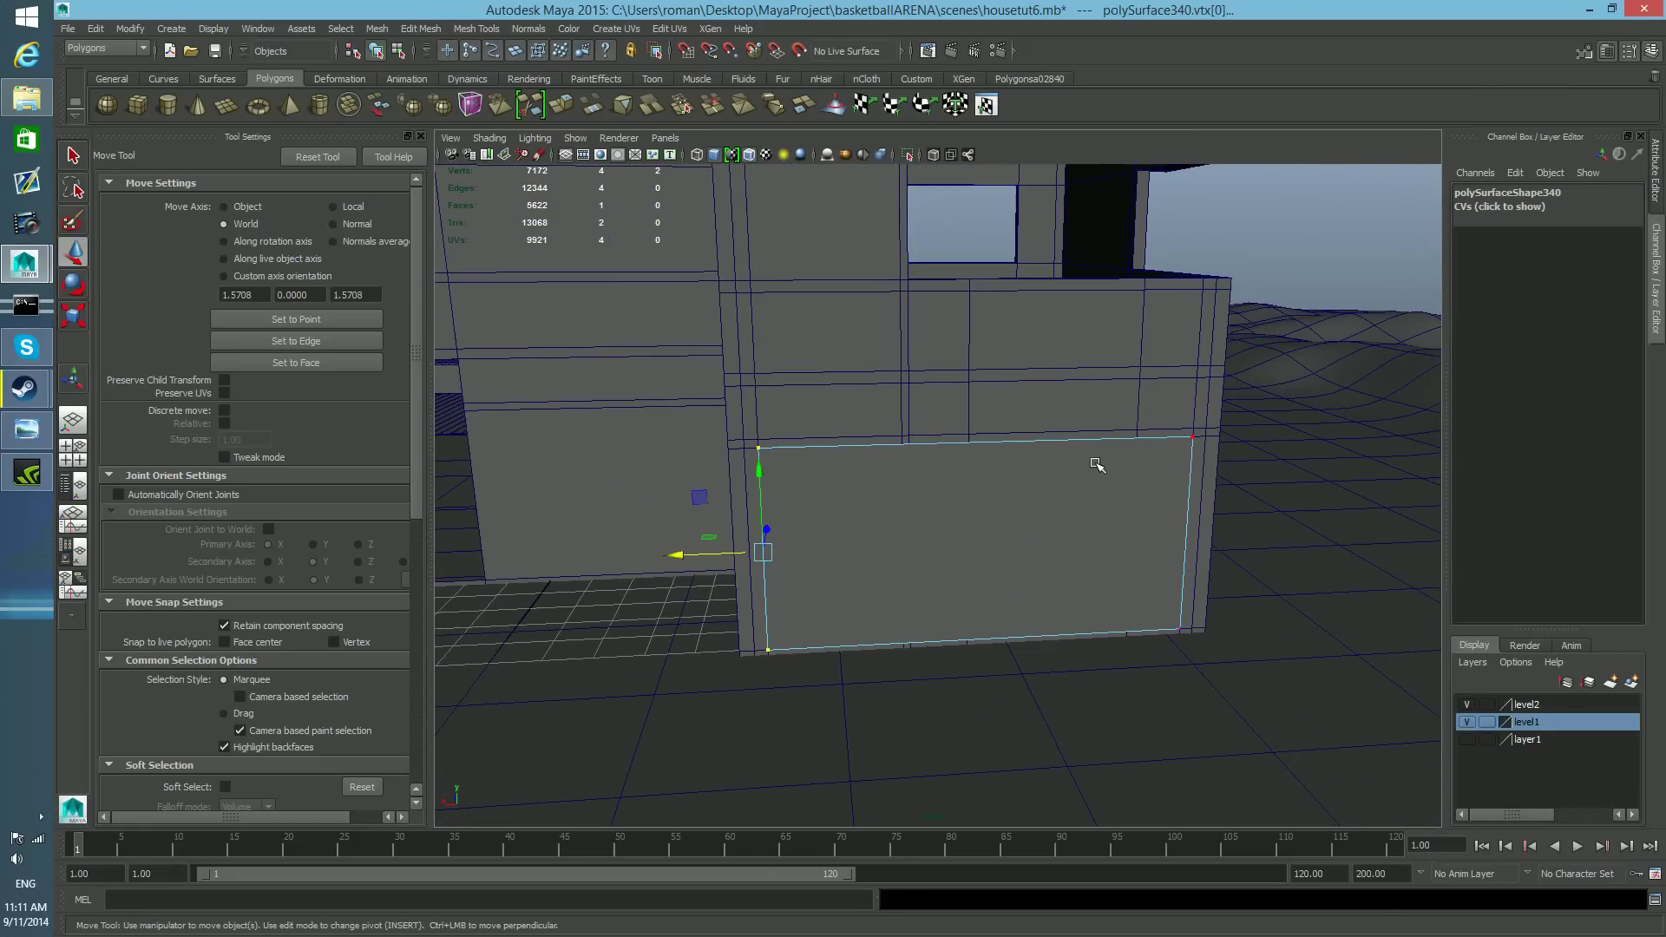
- Return to object selection and insert 6 evenly spaced horizontal edge loops across the panel with the Insert Edge Loop Tool
{"action": "key", "text": "F8"}
{"action": "key", "text": "F8"}
{"action": "left_click_drag", "start_coordinate": [1103, 535], "coordinate": [1077, 525], "text": "alt"}
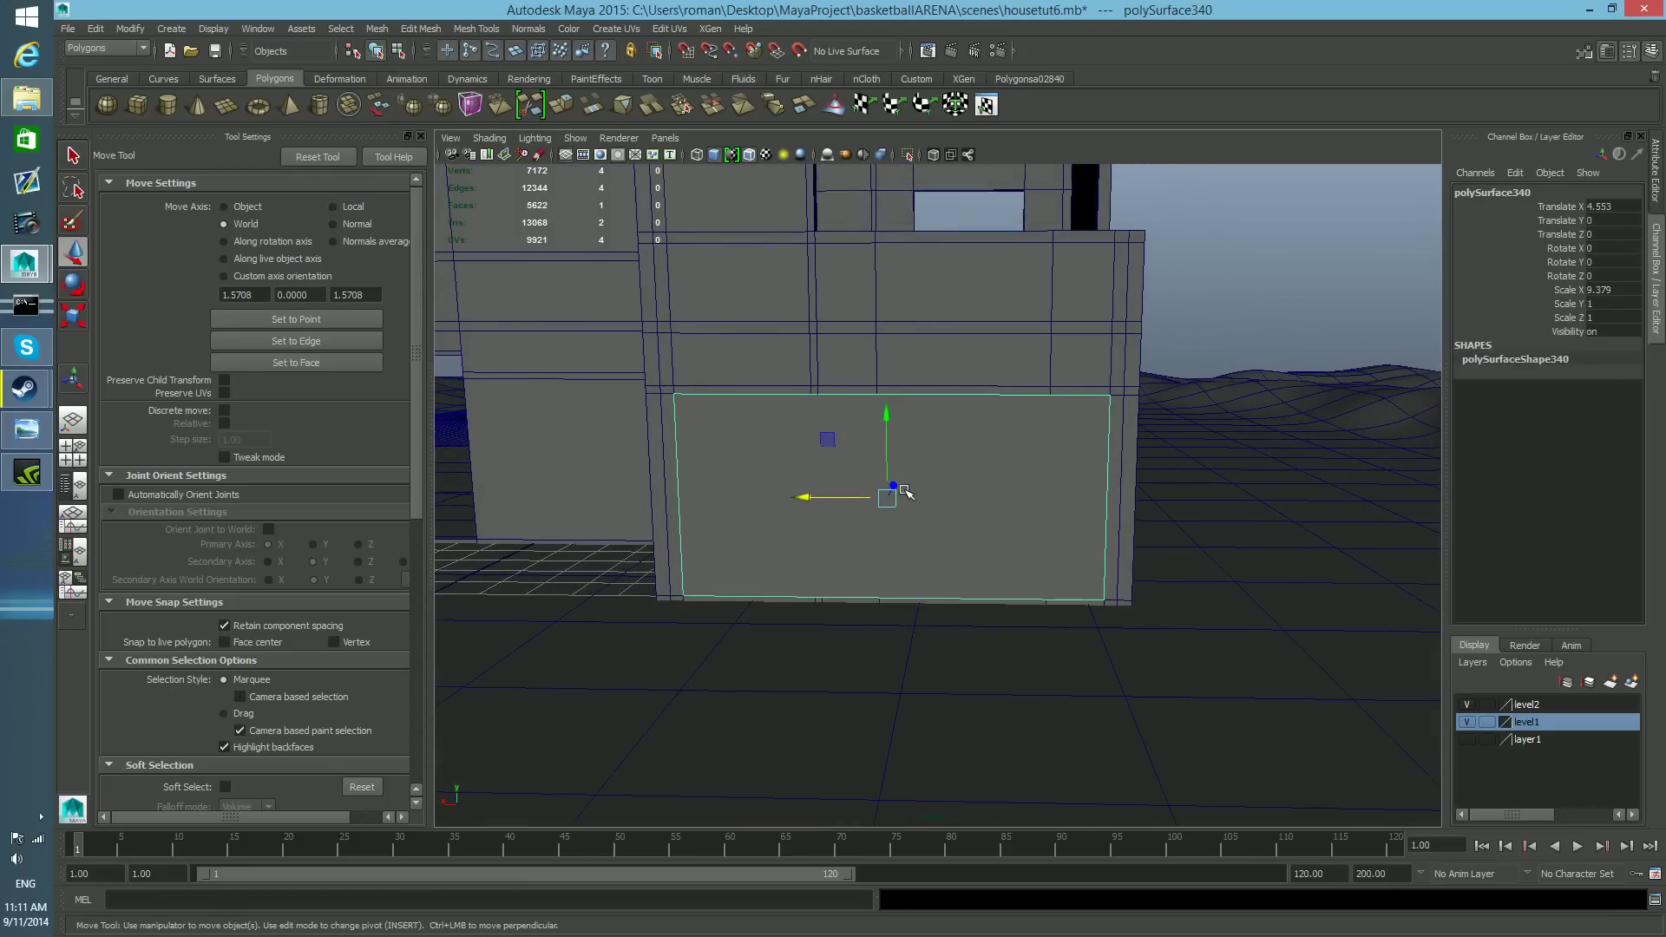
{"action": "right_click", "coordinate": [996, 465], "text": "shift"}
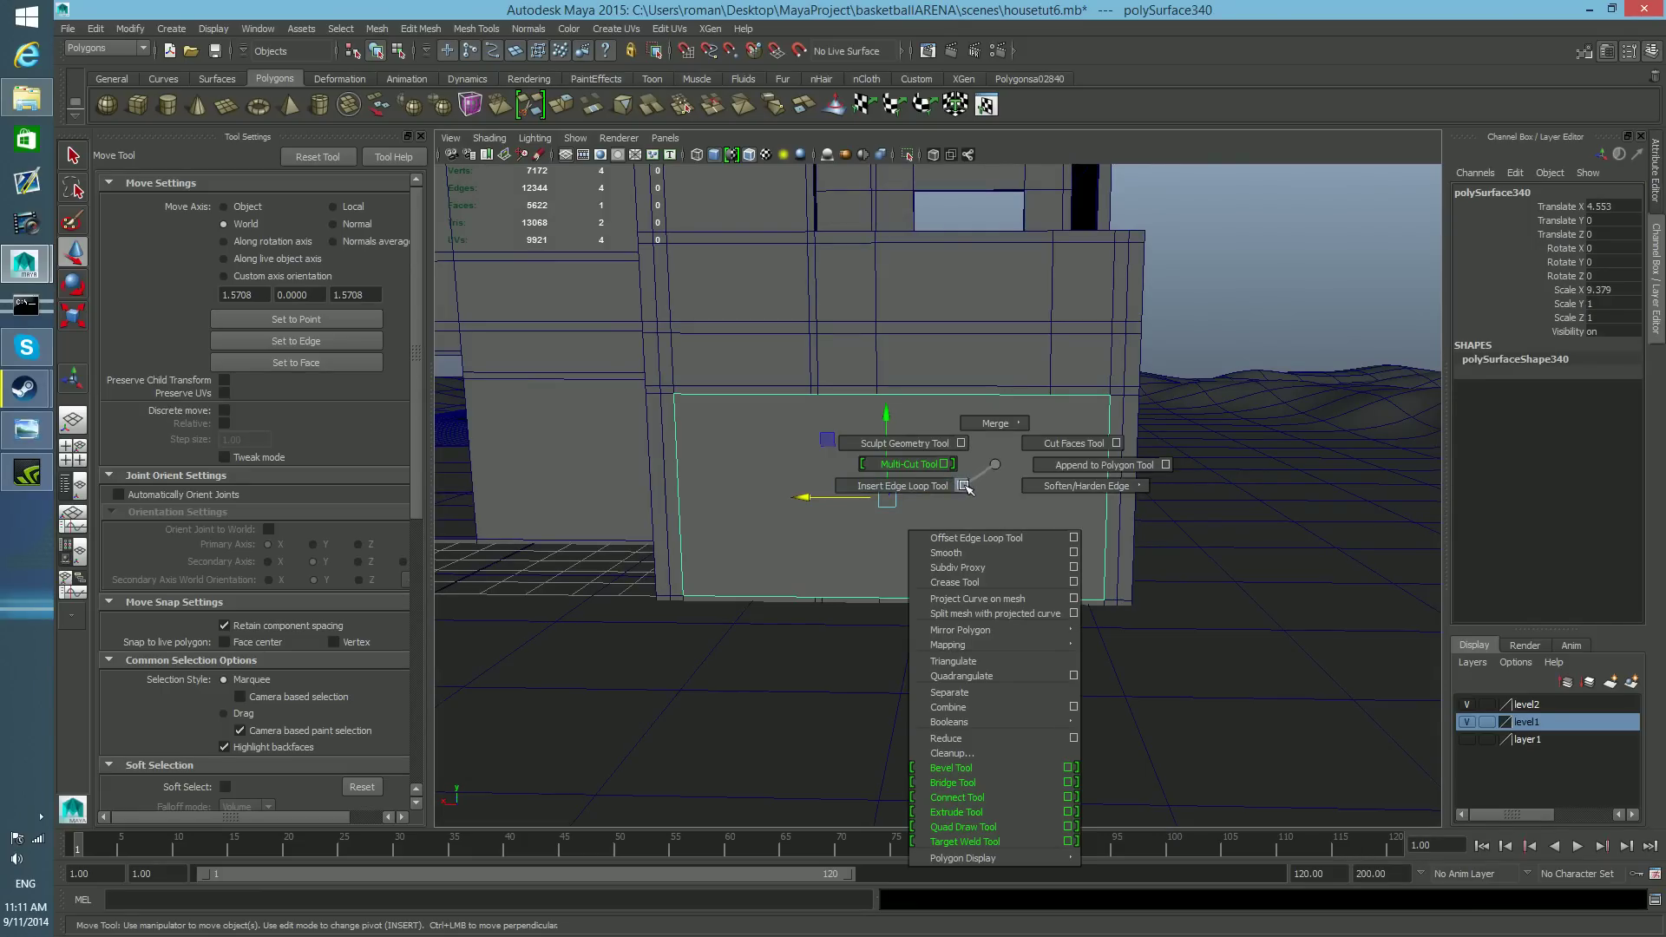
{"action": "left_click", "coordinate": [961, 486]}
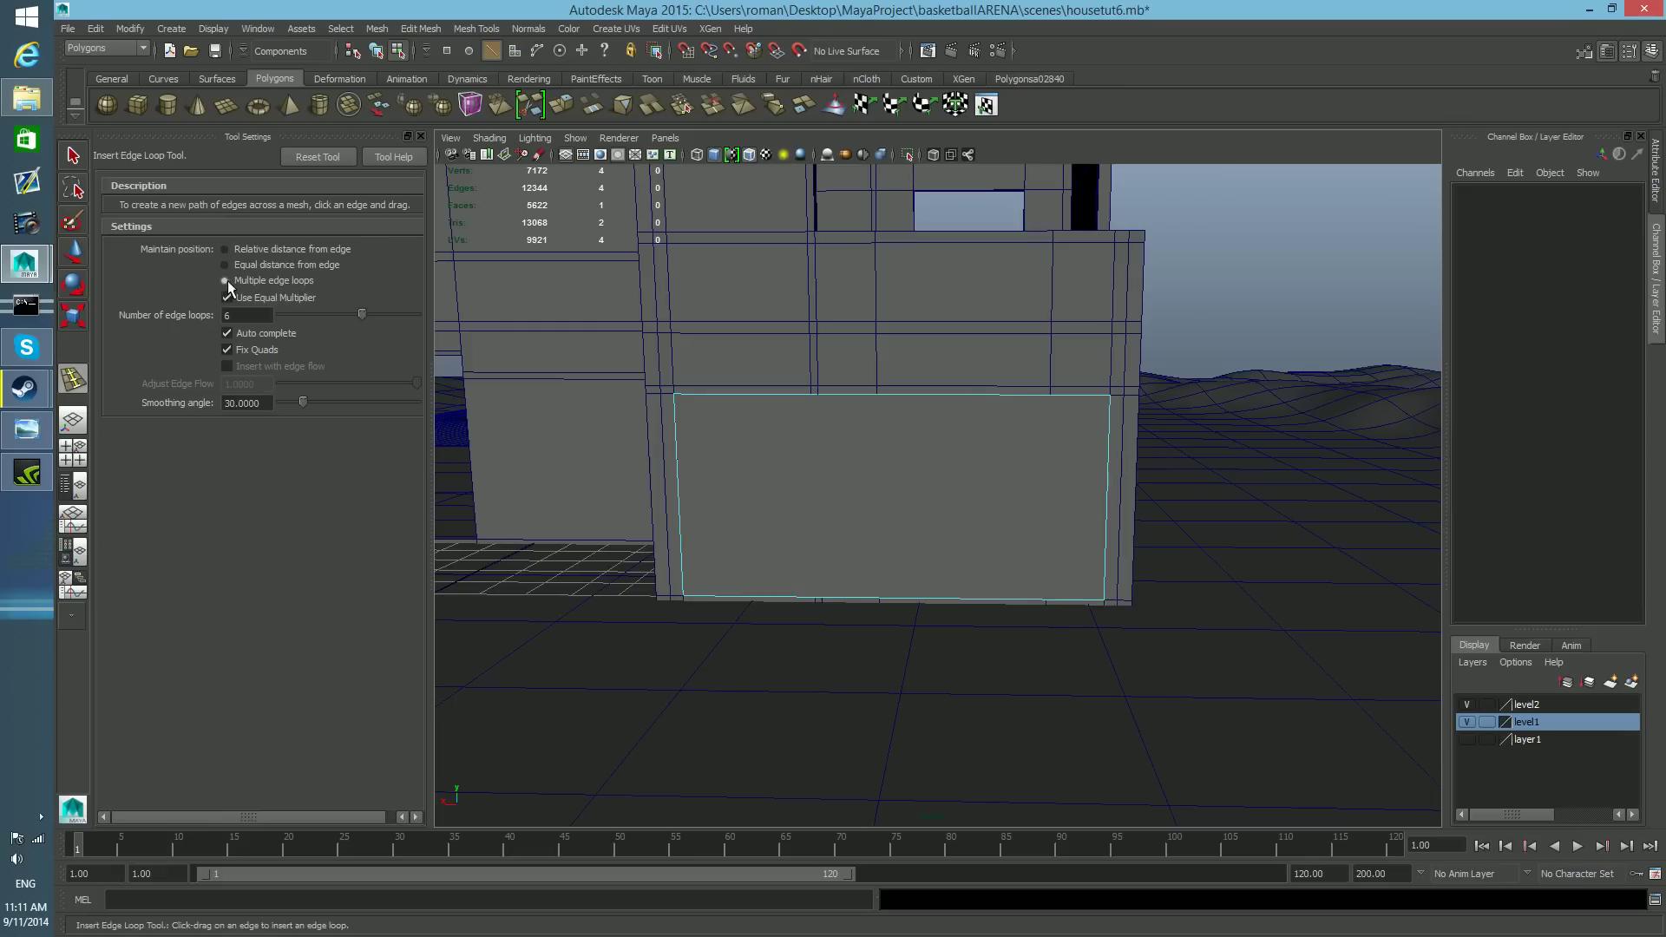
{"action": "left_click_drag", "start_coordinate": [236, 316], "coordinate": [218, 321]}
{"action": "left_click", "coordinate": [677, 464]}
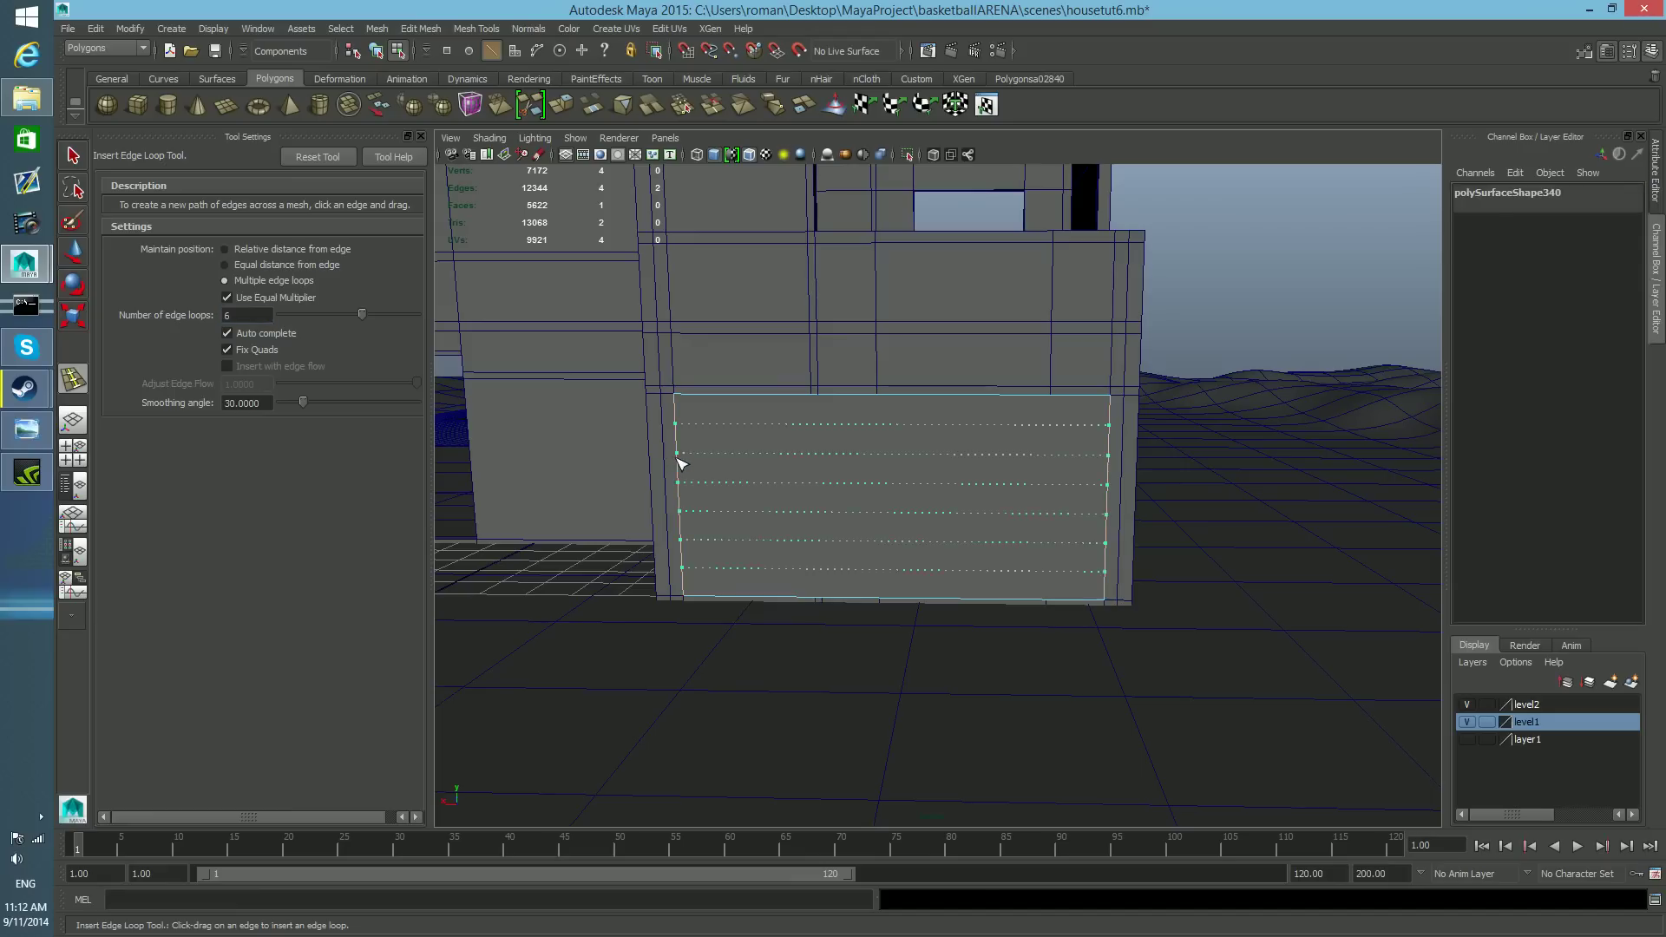
- Return to object selection, switch to the Select Tool and select the segmented panel in the opening
{"action": "double_click", "coordinate": [227, 316]}
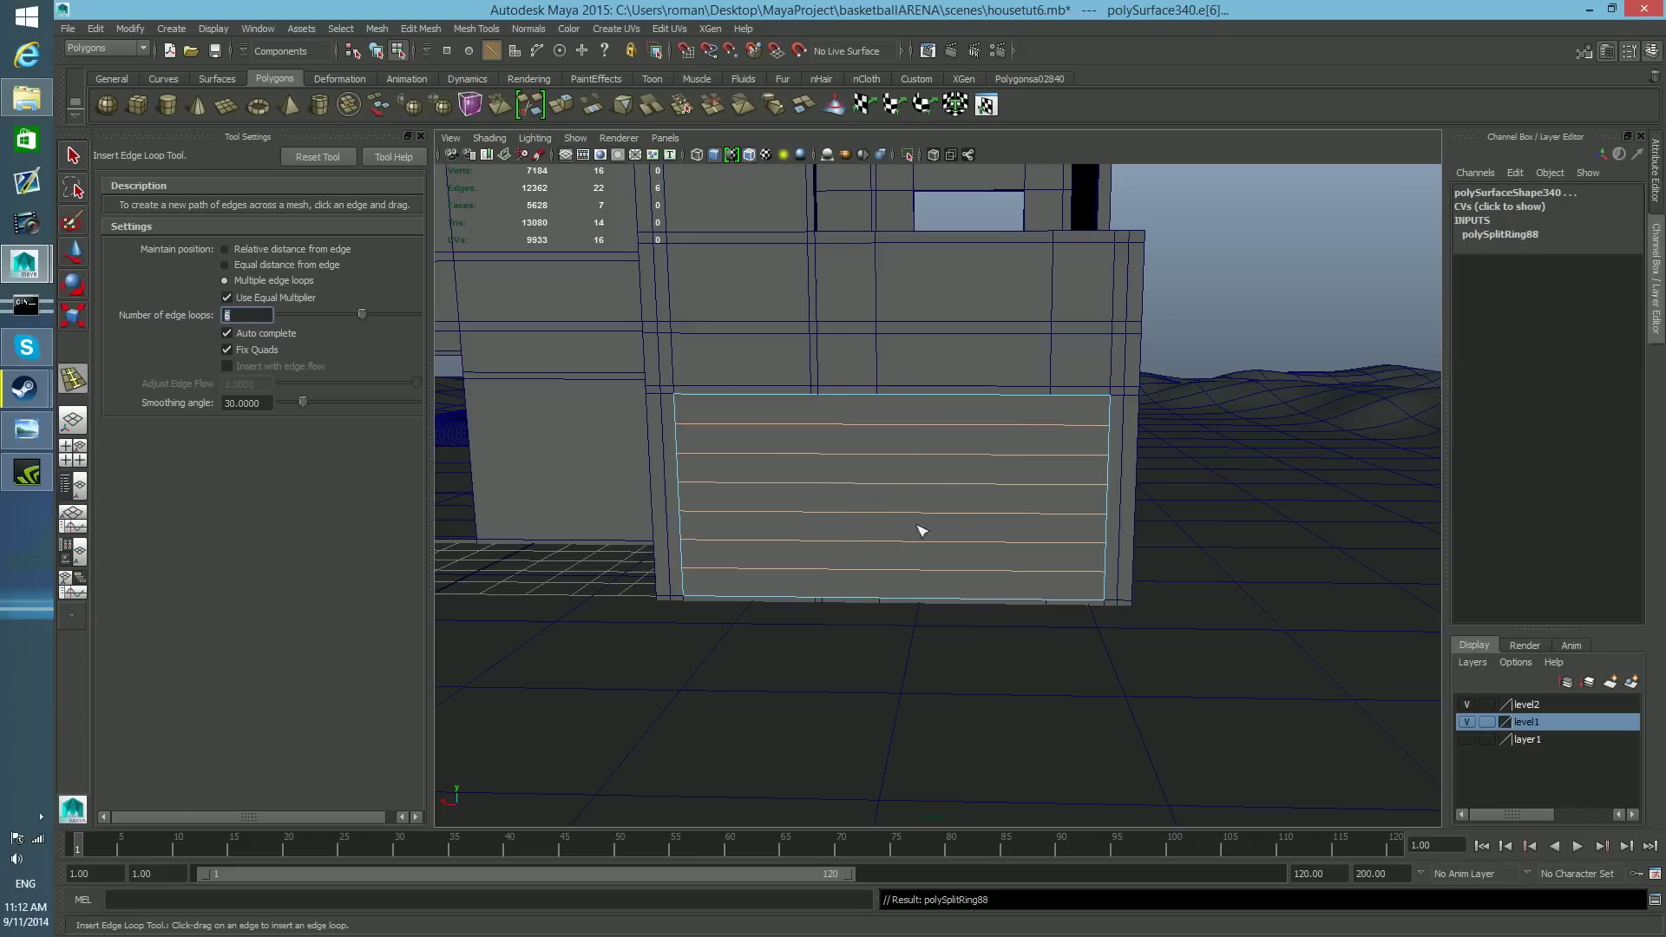
{"action": "left_click_drag", "start_coordinate": [1031, 564], "coordinate": [1028, 557], "text": "alt"}
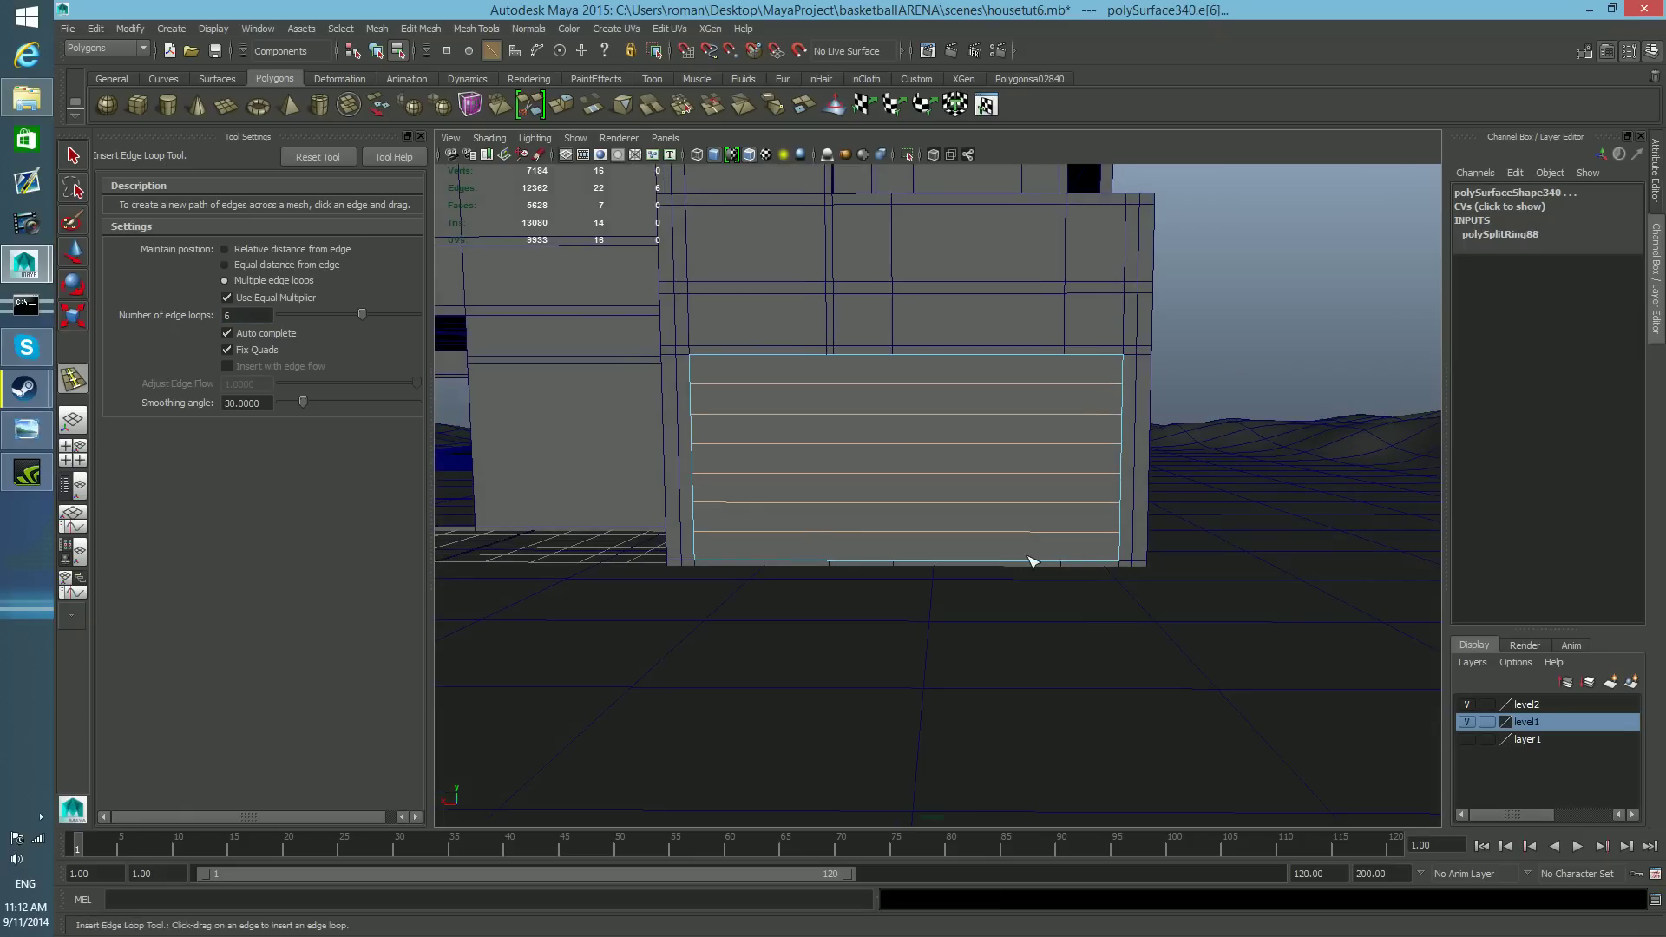
{"action": "key", "text": "F8"}
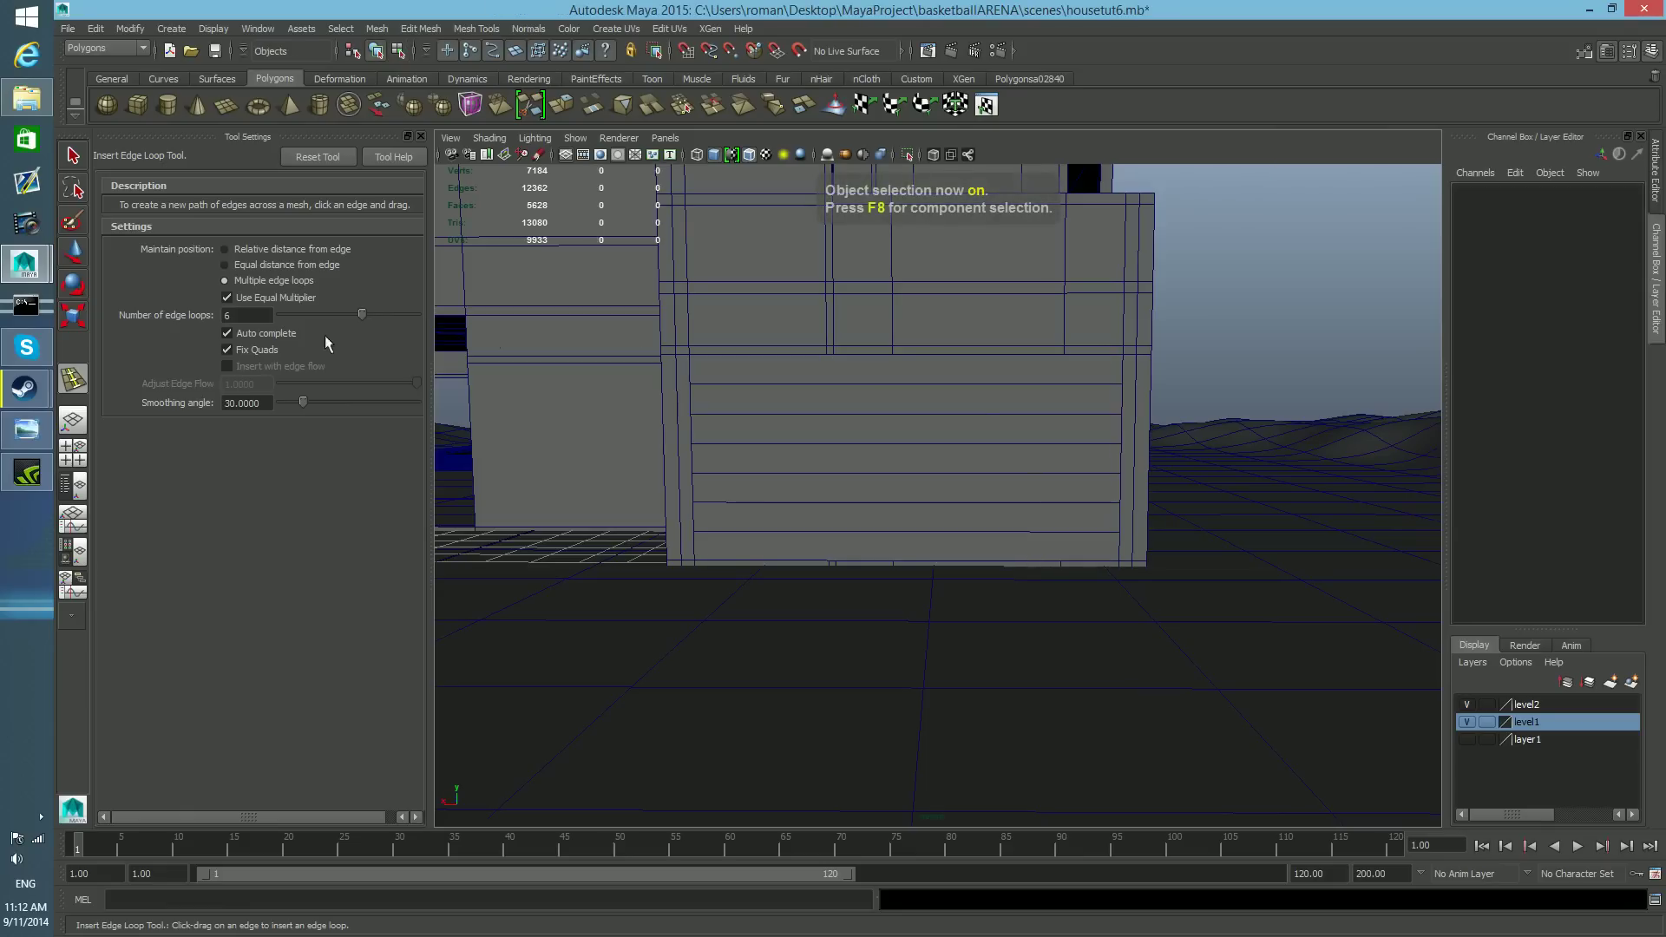
{"action": "left_click", "coordinate": [72, 156]}
{"action": "left_click", "coordinate": [941, 495]}
{"action": "left_click_drag", "start_coordinate": [941, 495], "coordinate": [847, 644], "text": "alt"}
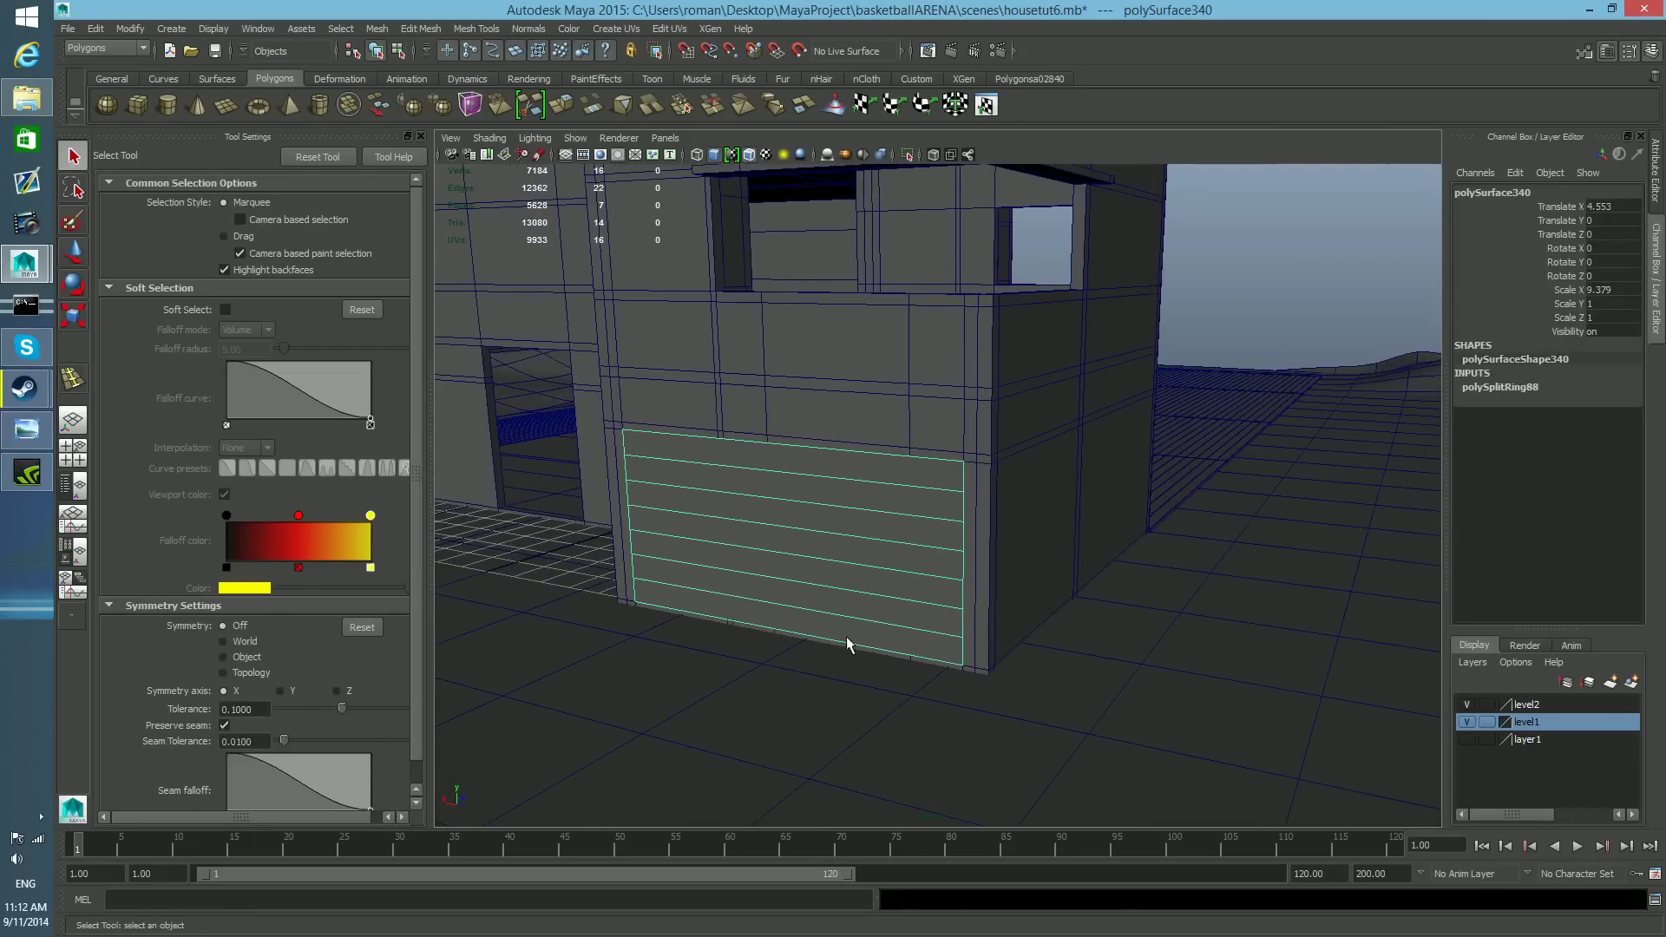
{"action": "right_click_drag", "start_coordinate": [862, 671], "coordinate": [806, 588], "text": "alt"}
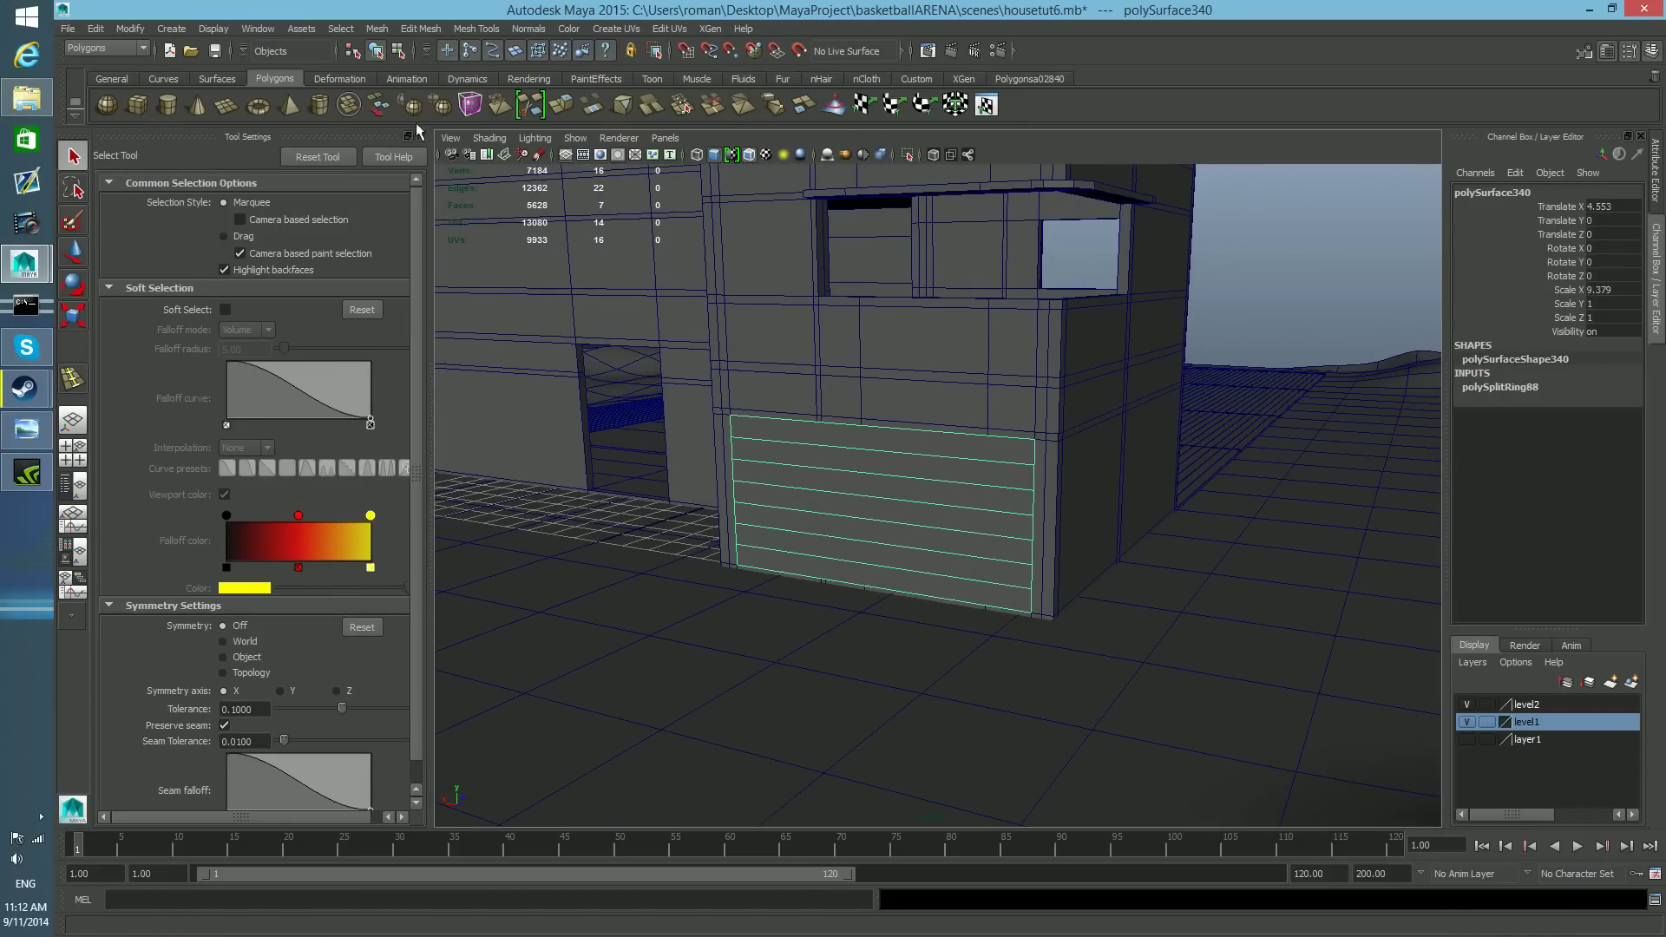
- Create a polygon cube and move it along Z to about -11.98, level with the front of the garage
{"action": "left_click", "coordinate": [141, 106]}
{"action": "left_click_drag", "start_coordinate": [629, 476], "coordinate": [768, 482], "text": "alt"}
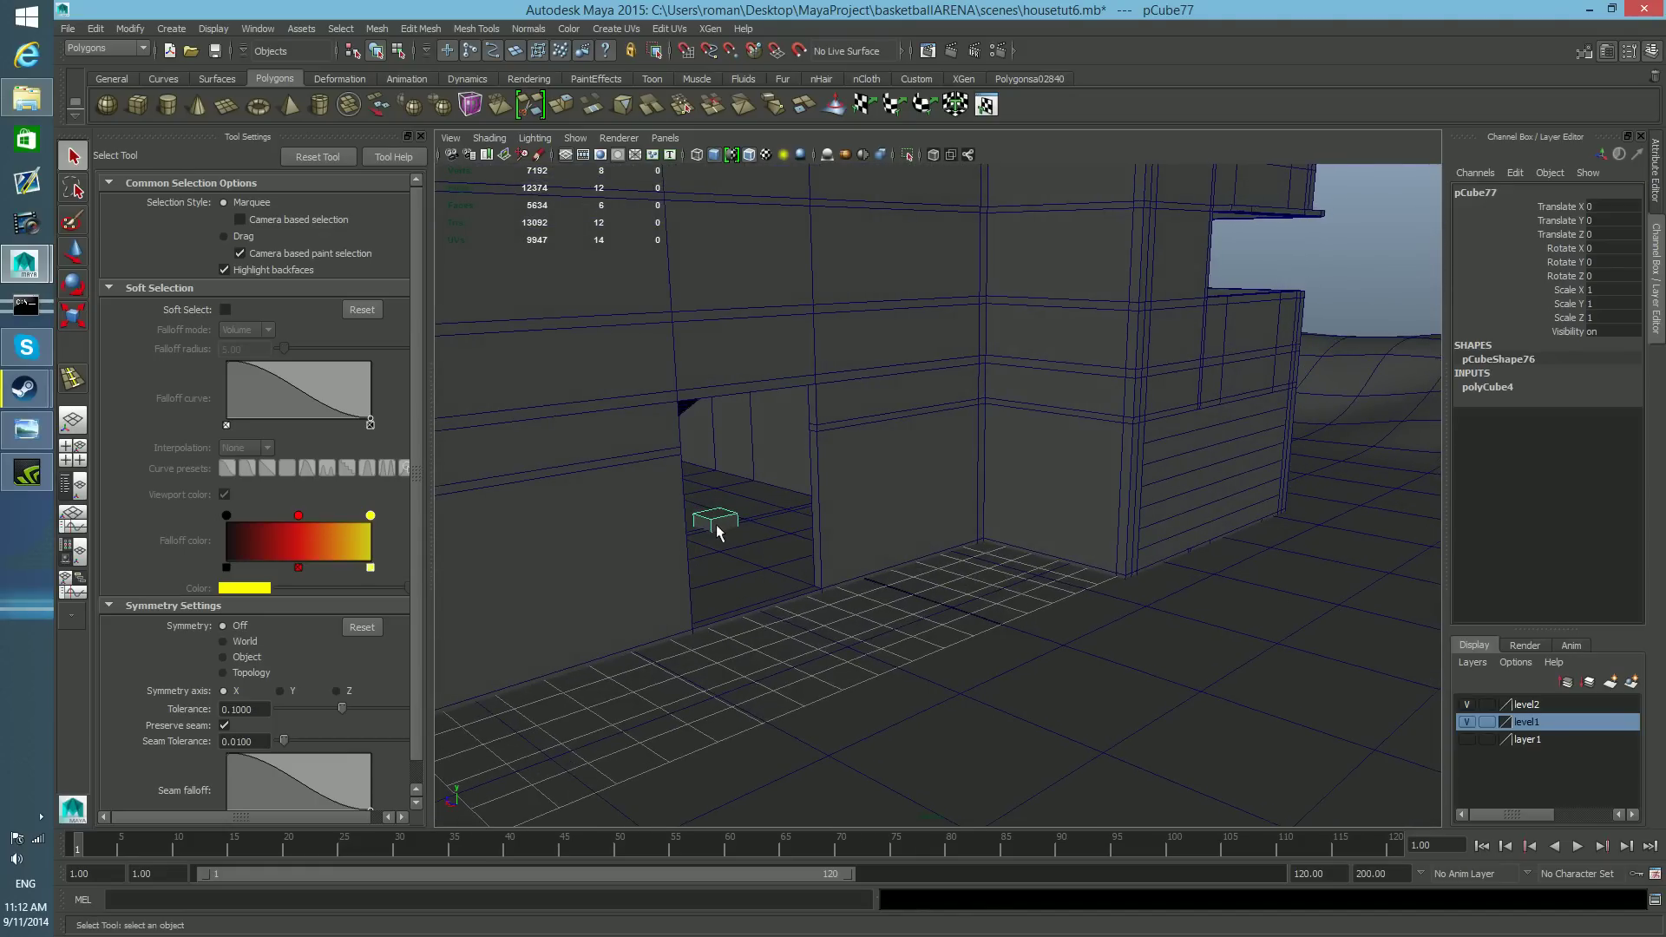
{"action": "key", "text": "w"}
{"action": "left_click_drag", "start_coordinate": [670, 512], "coordinate": [915, 626]}
{"action": "left_click_drag", "start_coordinate": [1093, 641], "coordinate": [1003, 613], "text": "alt"}
- Select the segmented panel together with the cube and isolate both in the viewport
{"action": "left_click", "coordinate": [1015, 451], "text": "shift"}
{"action": "left_click_drag", "start_coordinate": [840, 558], "coordinate": [831, 574], "text": "alt"}
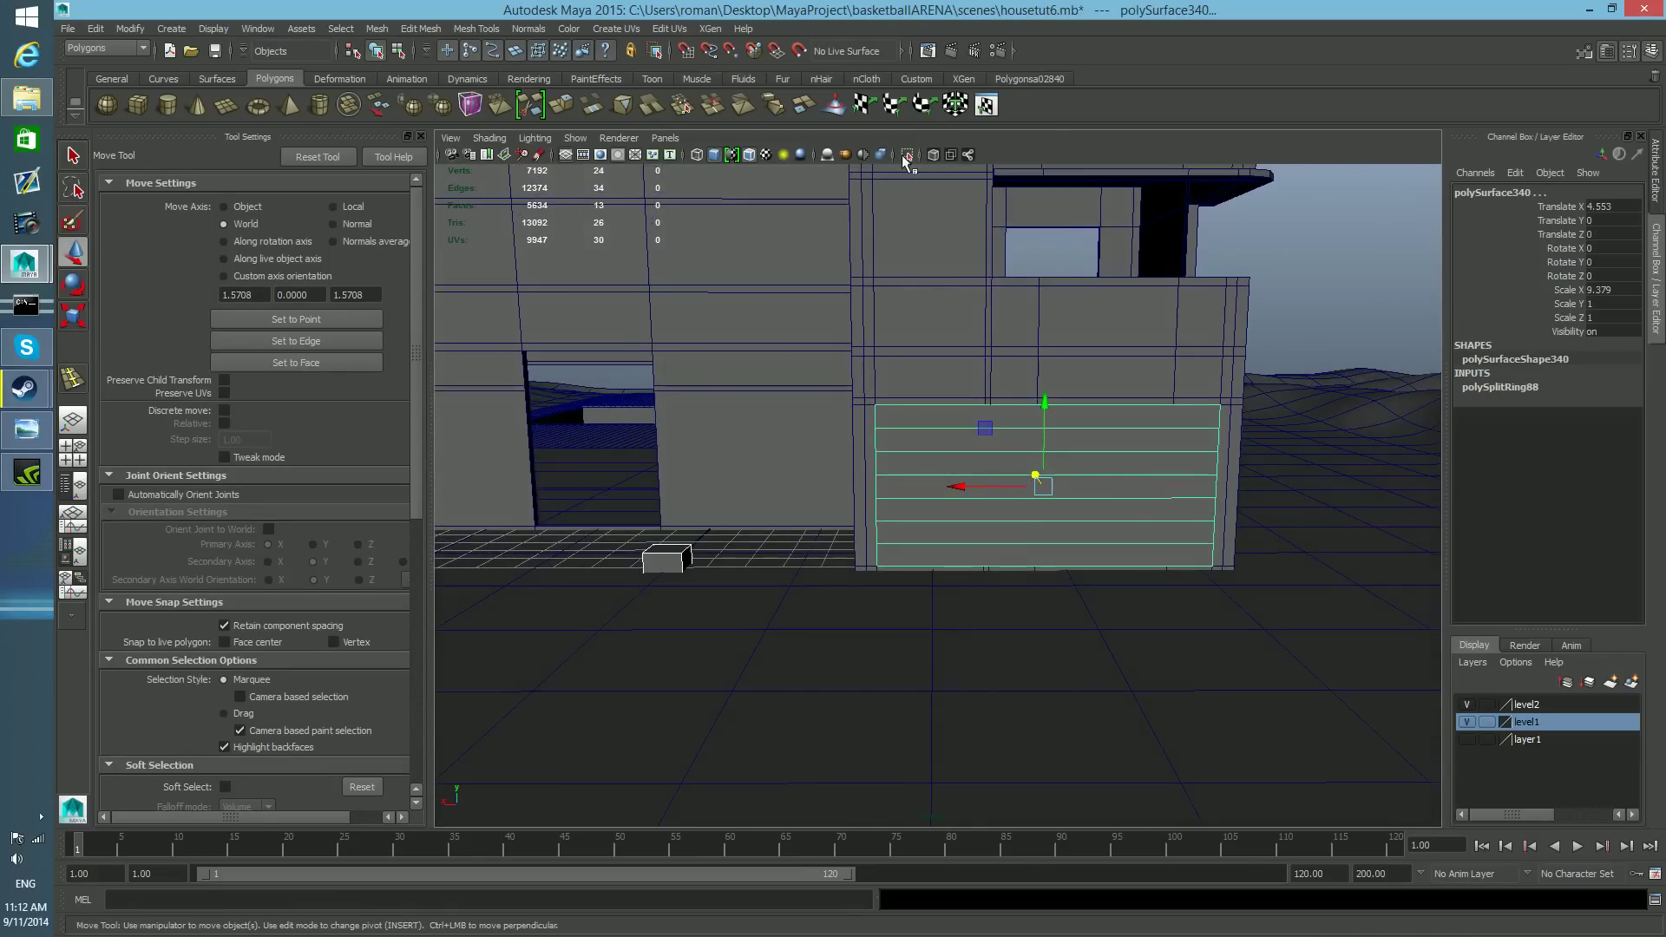
{"action": "left_click", "coordinate": [908, 154]}
- Move the cube along X to about -9.28 so it sits at the panel's lower edge
{"action": "left_click", "coordinate": [666, 570]}
{"action": "left_click_drag", "start_coordinate": [586, 566], "coordinate": [943, 611]}
{"action": "mouse_move", "coordinate": [943, 611]}
{"action": "left_mouse_down", "text": "alt"}
{"action": "mouse_move", "coordinate": [1083, 617]}
{"action": "mouse_move", "coordinate": [898, 608]}
{"action": "mouse_move", "coordinate": [932, 596]}
{"action": "left_mouse_up", "text": "alt"}
{"action": "middle_click_drag", "start_coordinate": [1023, 558], "coordinate": [908, 600], "text": "alt"}
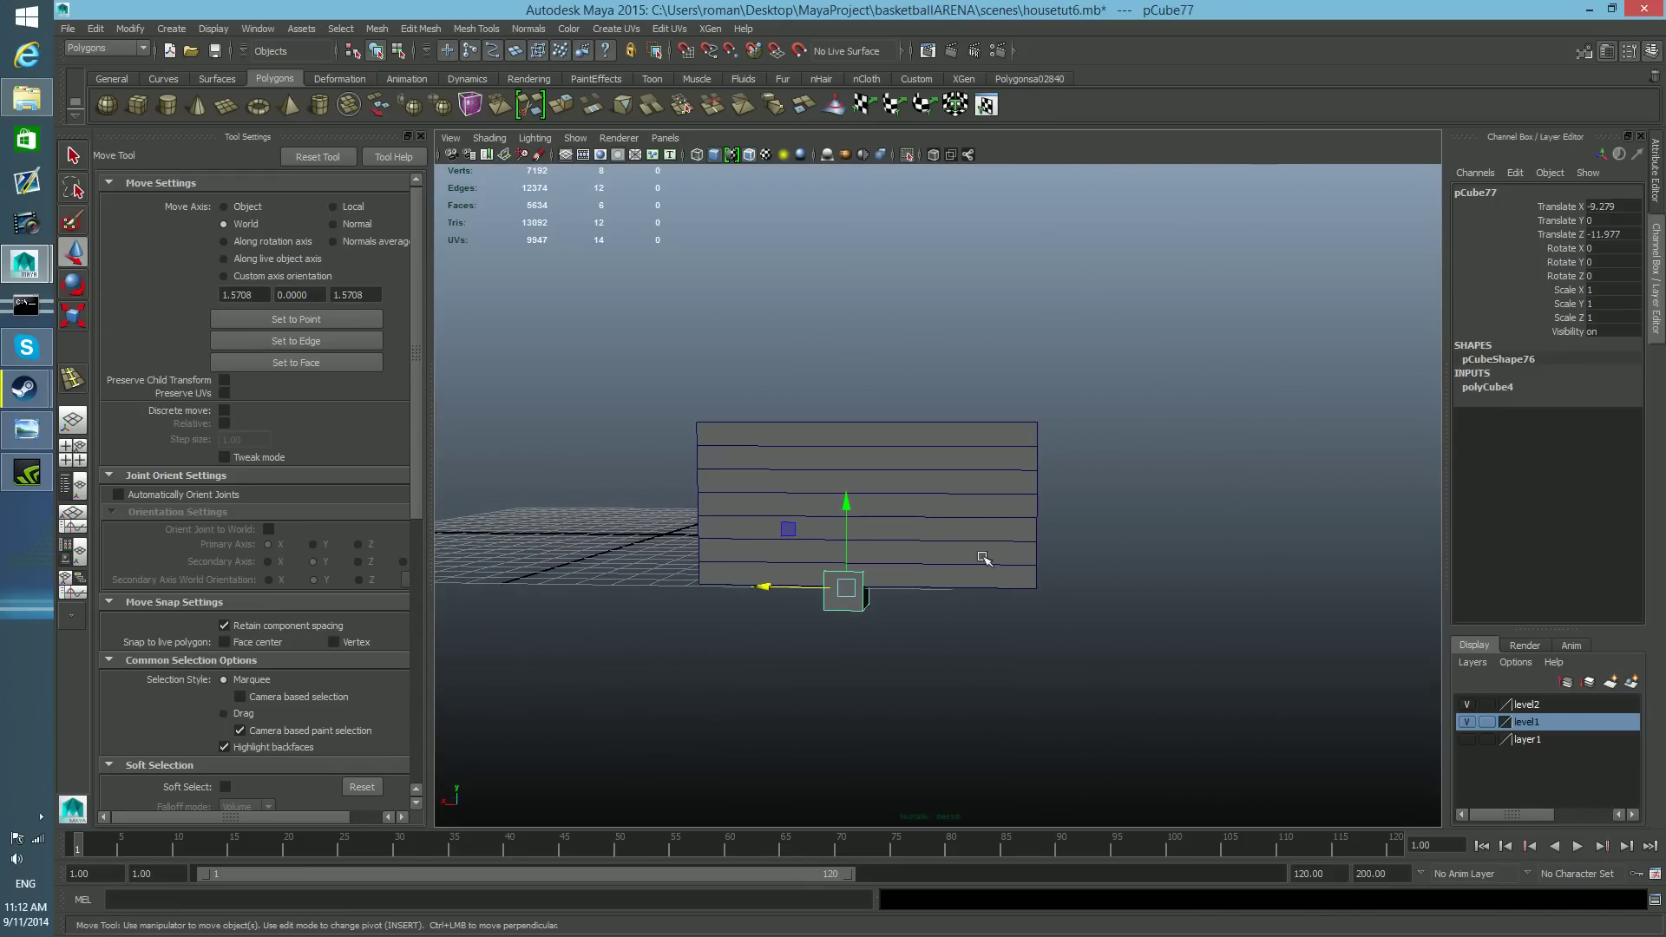
{"action": "right_click_drag", "start_coordinate": [873, 626], "coordinate": [1028, 657], "text": "alt"}
{"action": "middle_click_drag", "start_coordinate": [902, 683], "coordinate": [1083, 632], "text": "alt"}
{"action": "left_click_drag", "start_coordinate": [1018, 604], "coordinate": [1057, 524], "text": "alt"}
{"action": "right_click_drag", "start_coordinate": [1057, 524], "coordinate": [955, 513]}
{"action": "left_click_drag", "start_coordinate": [954, 502], "coordinate": [1094, 575]}
{"action": "key", "text": "F8"}
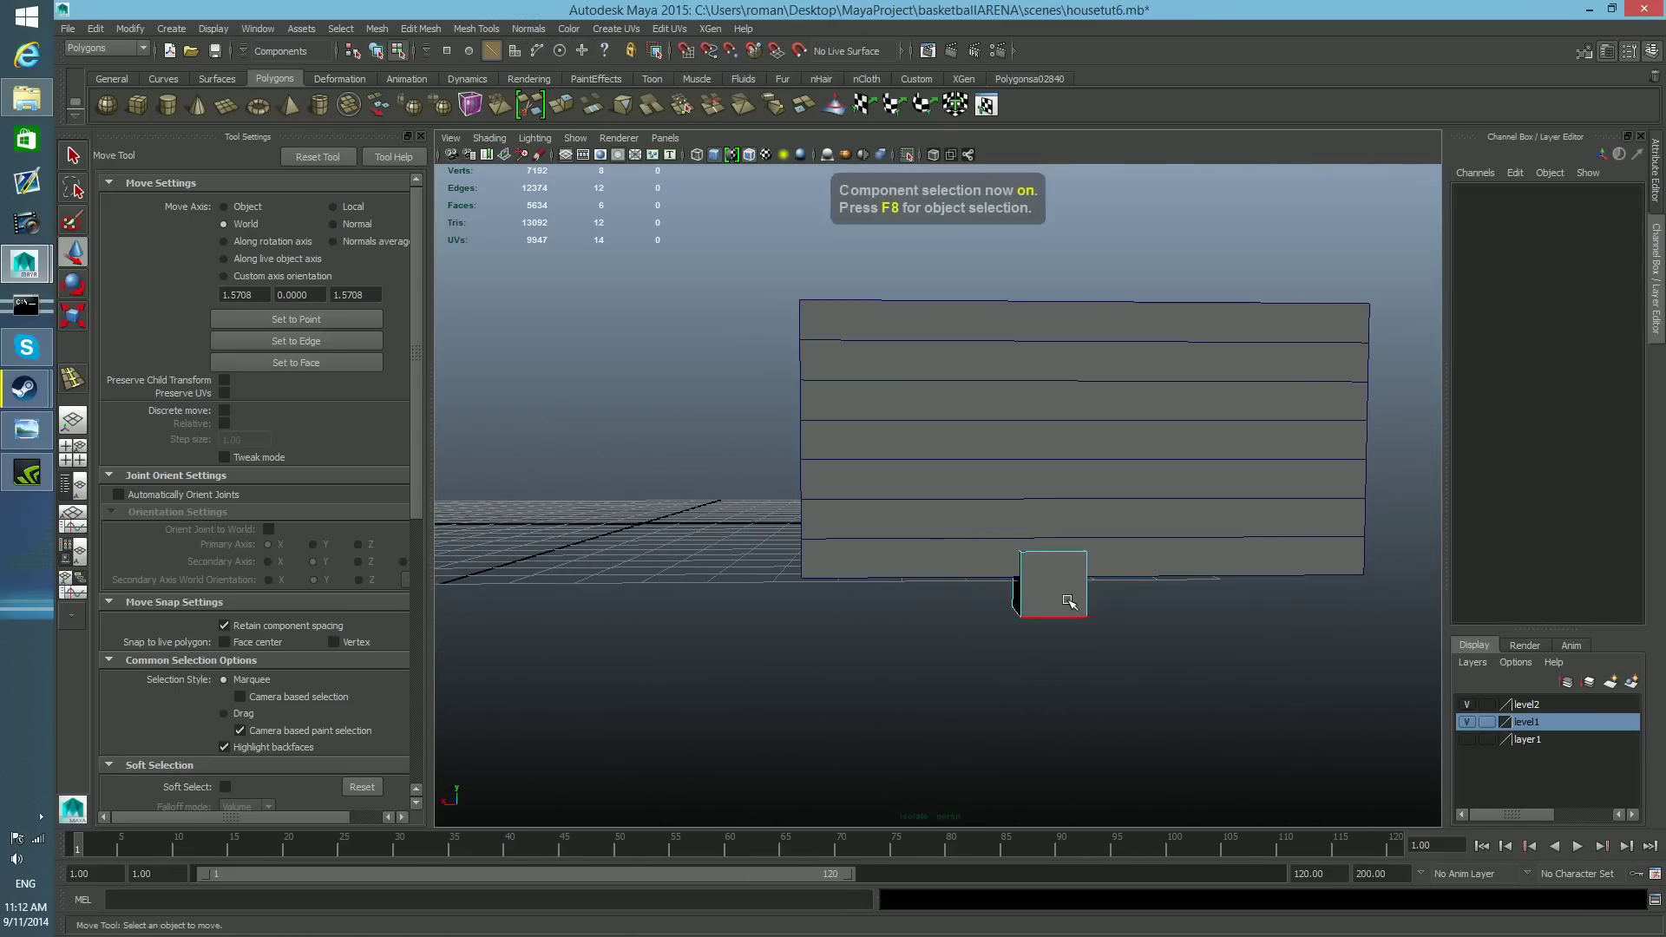
{"action": "left_click", "coordinate": [1068, 601]}
{"action": "key", "text": "F8"}
{"action": "key", "text": "F8"}
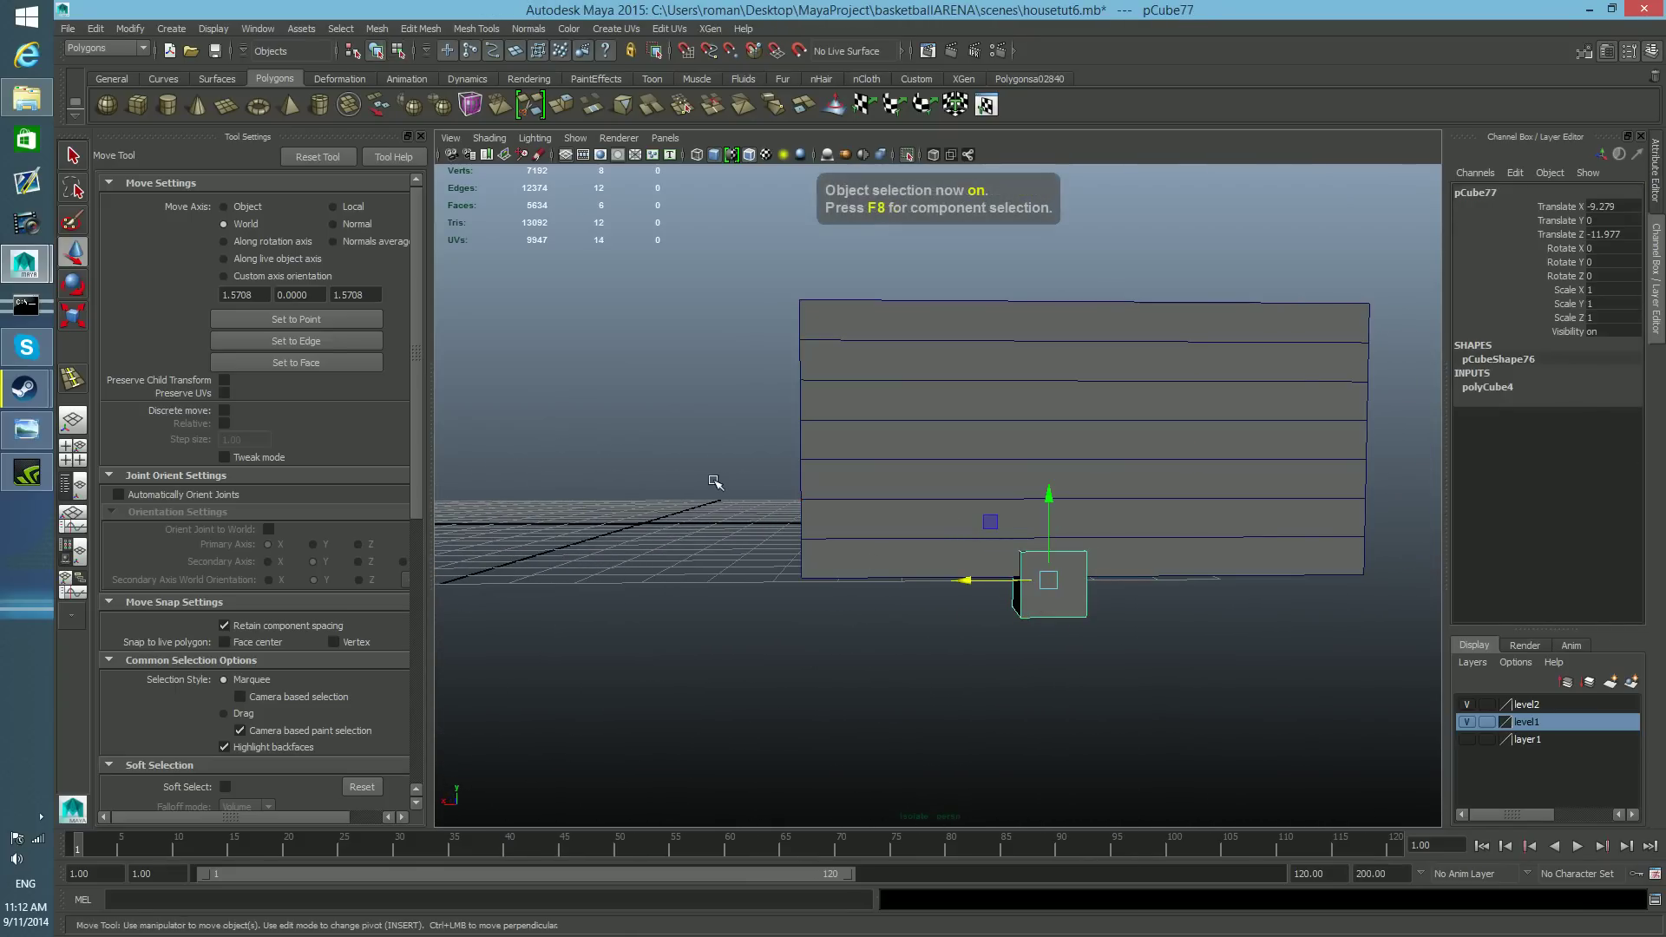
- Try moving the cube's four upper vertices down along Y, then undo the move
{"action": "right_click_drag", "start_coordinate": [601, 354], "coordinate": [536, 354]}
{"action": "left_click_drag", "start_coordinate": [952, 508], "coordinate": [1121, 576]}
{"action": "left_click_drag", "start_coordinate": [1121, 576], "coordinate": [1109, 590], "text": "alt"}
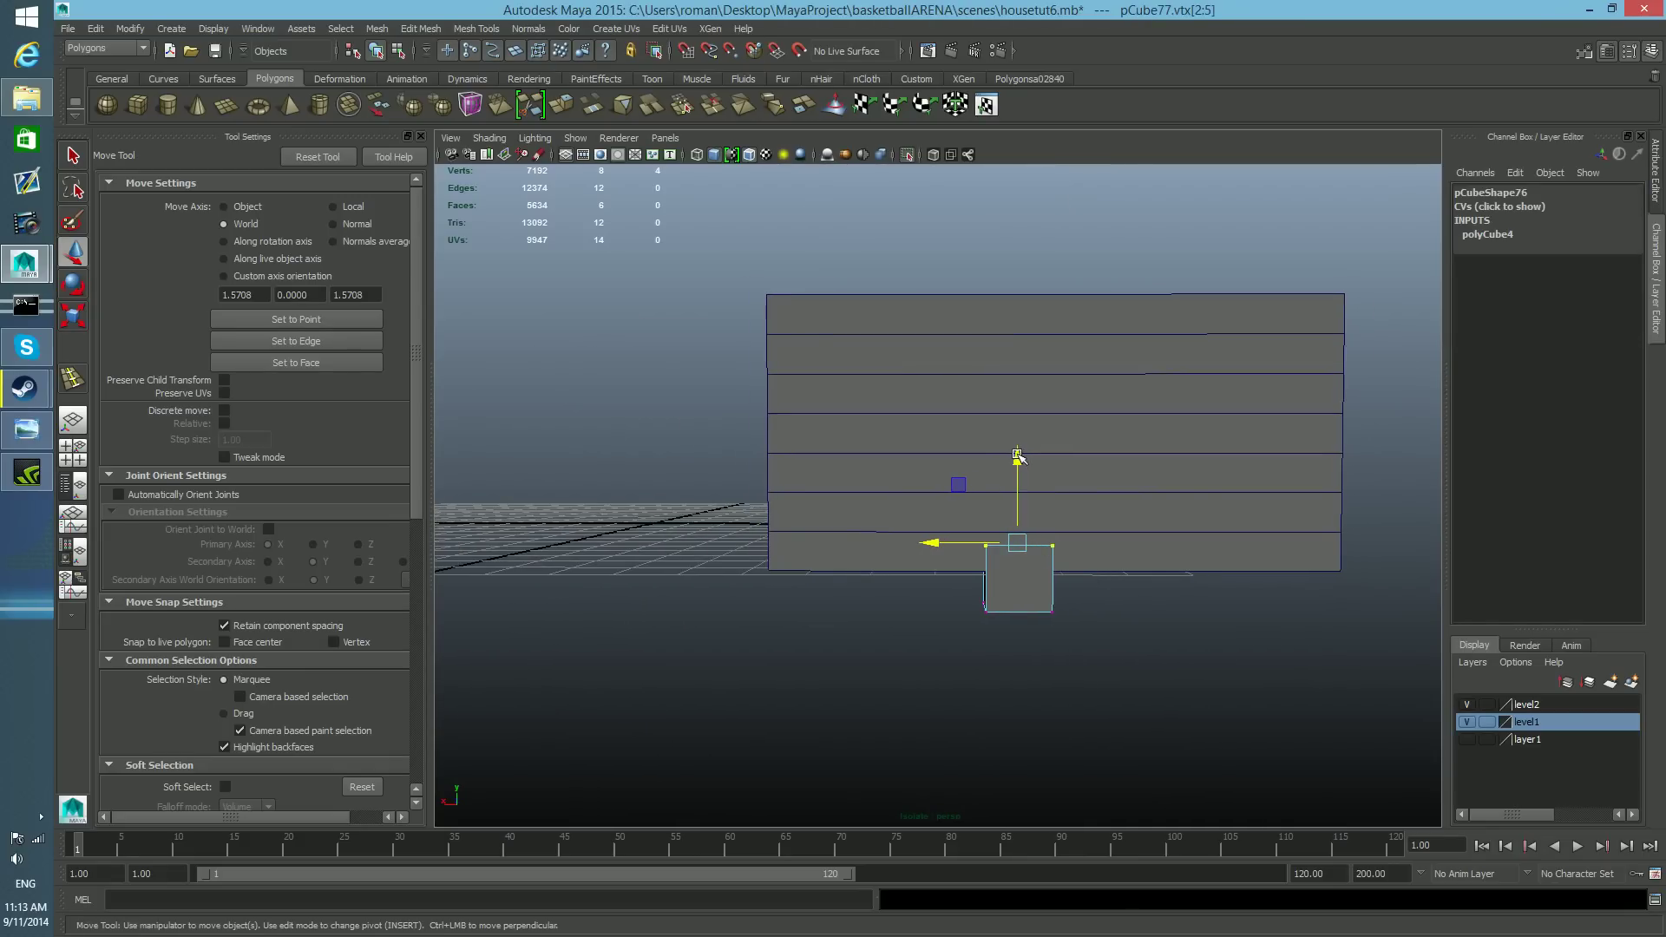
{"action": "left_click_drag", "start_coordinate": [1017, 454], "coordinate": [1023, 488]}
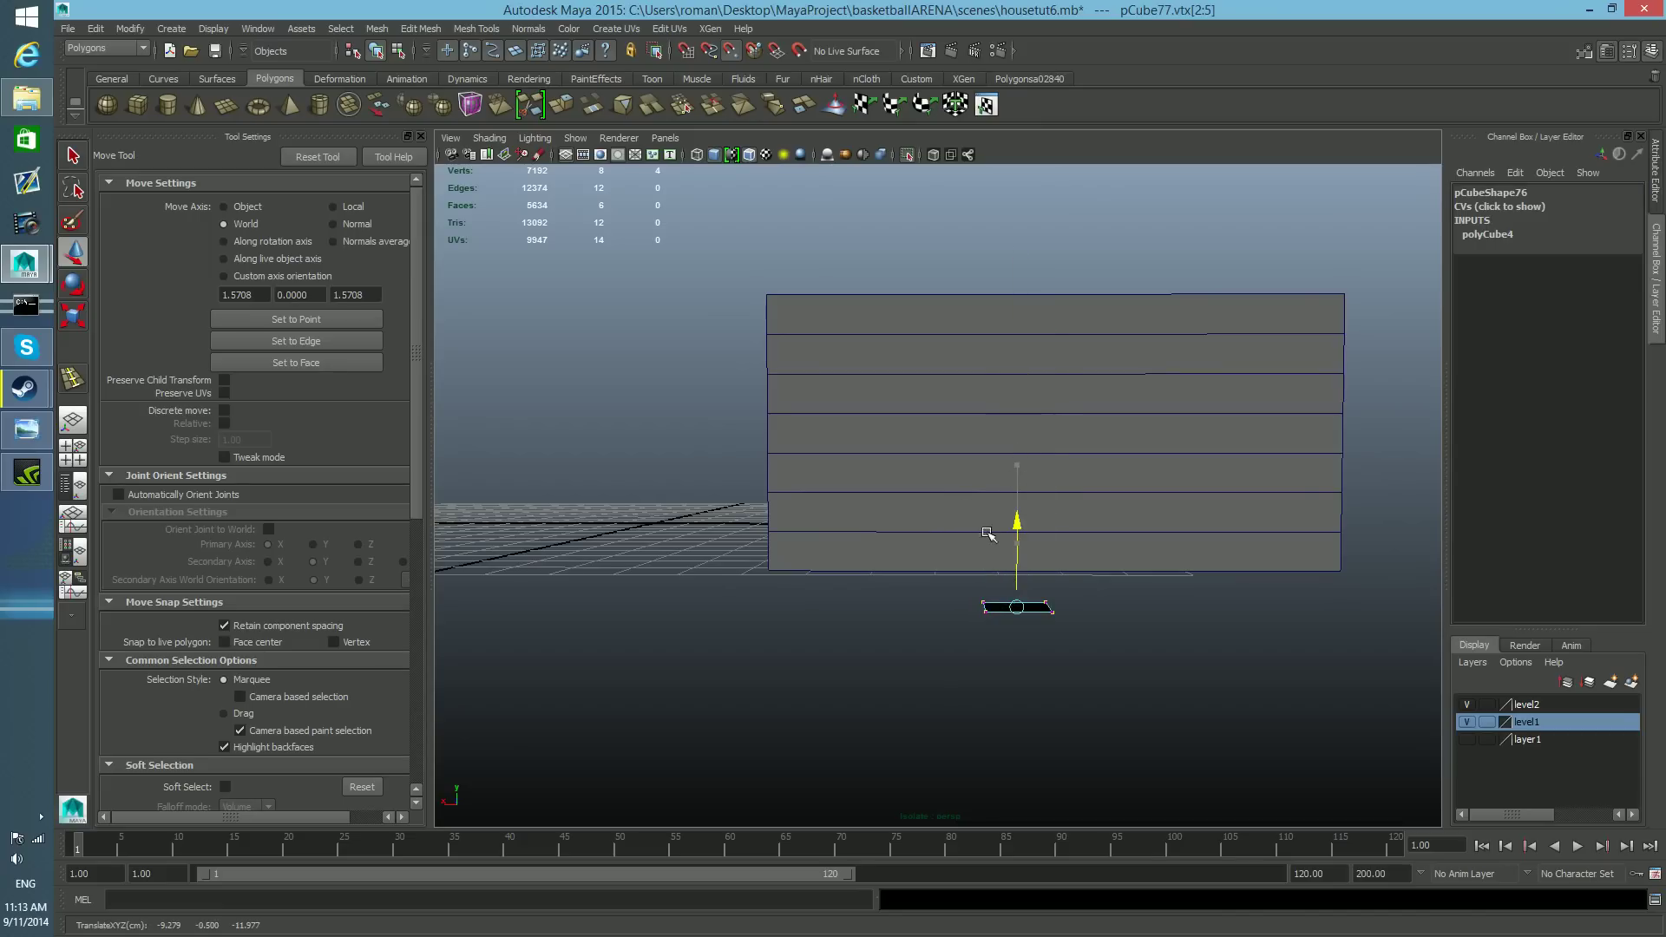
{"action": "left_click_drag", "start_coordinate": [1042, 359], "coordinate": [1039, 368]}
{"action": "key", "text": "ctrl+z"}
- Stretch the cube along X by snapping the vertices of its two ends to the panel's side edges
{"action": "left_click_drag", "start_coordinate": [1067, 582], "coordinate": [1009, 734], "text": "alt"}
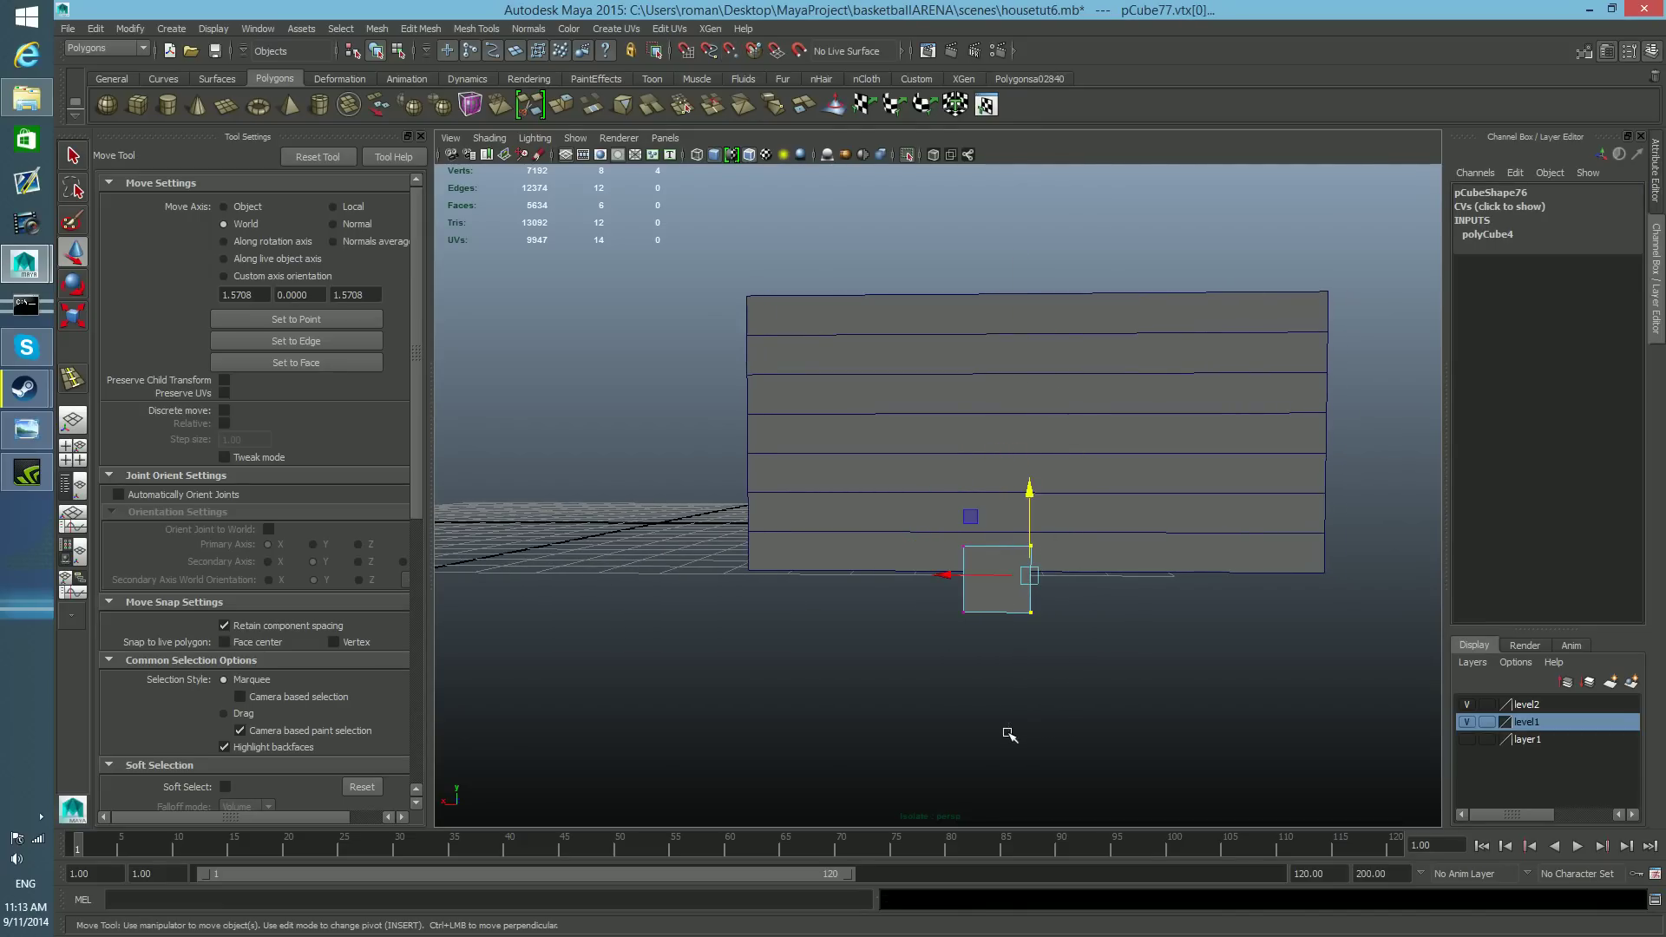
{"action": "key", "text": "v"}
{"action": "left_click_drag", "start_coordinate": [952, 577], "coordinate": [1258, 580]}
{"action": "left_click_drag", "start_coordinate": [993, 530], "coordinate": [1083, 722]}
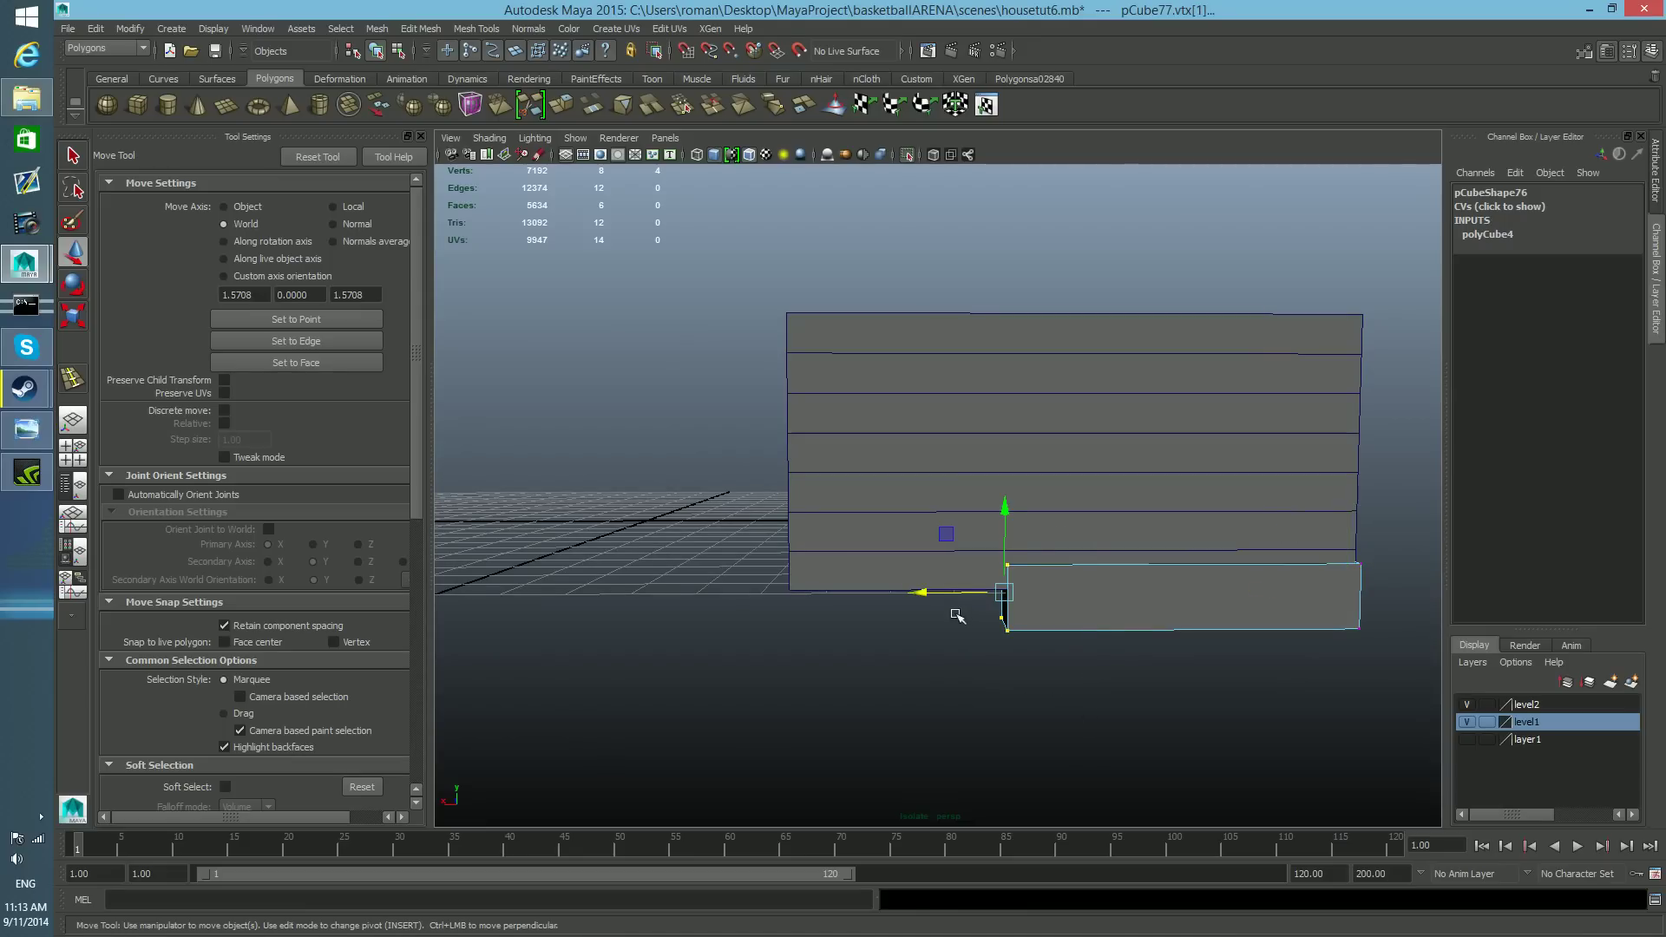
{"action": "left_click_drag", "start_coordinate": [935, 594], "coordinate": [870, 597]}
{"action": "key", "text": "F8"}
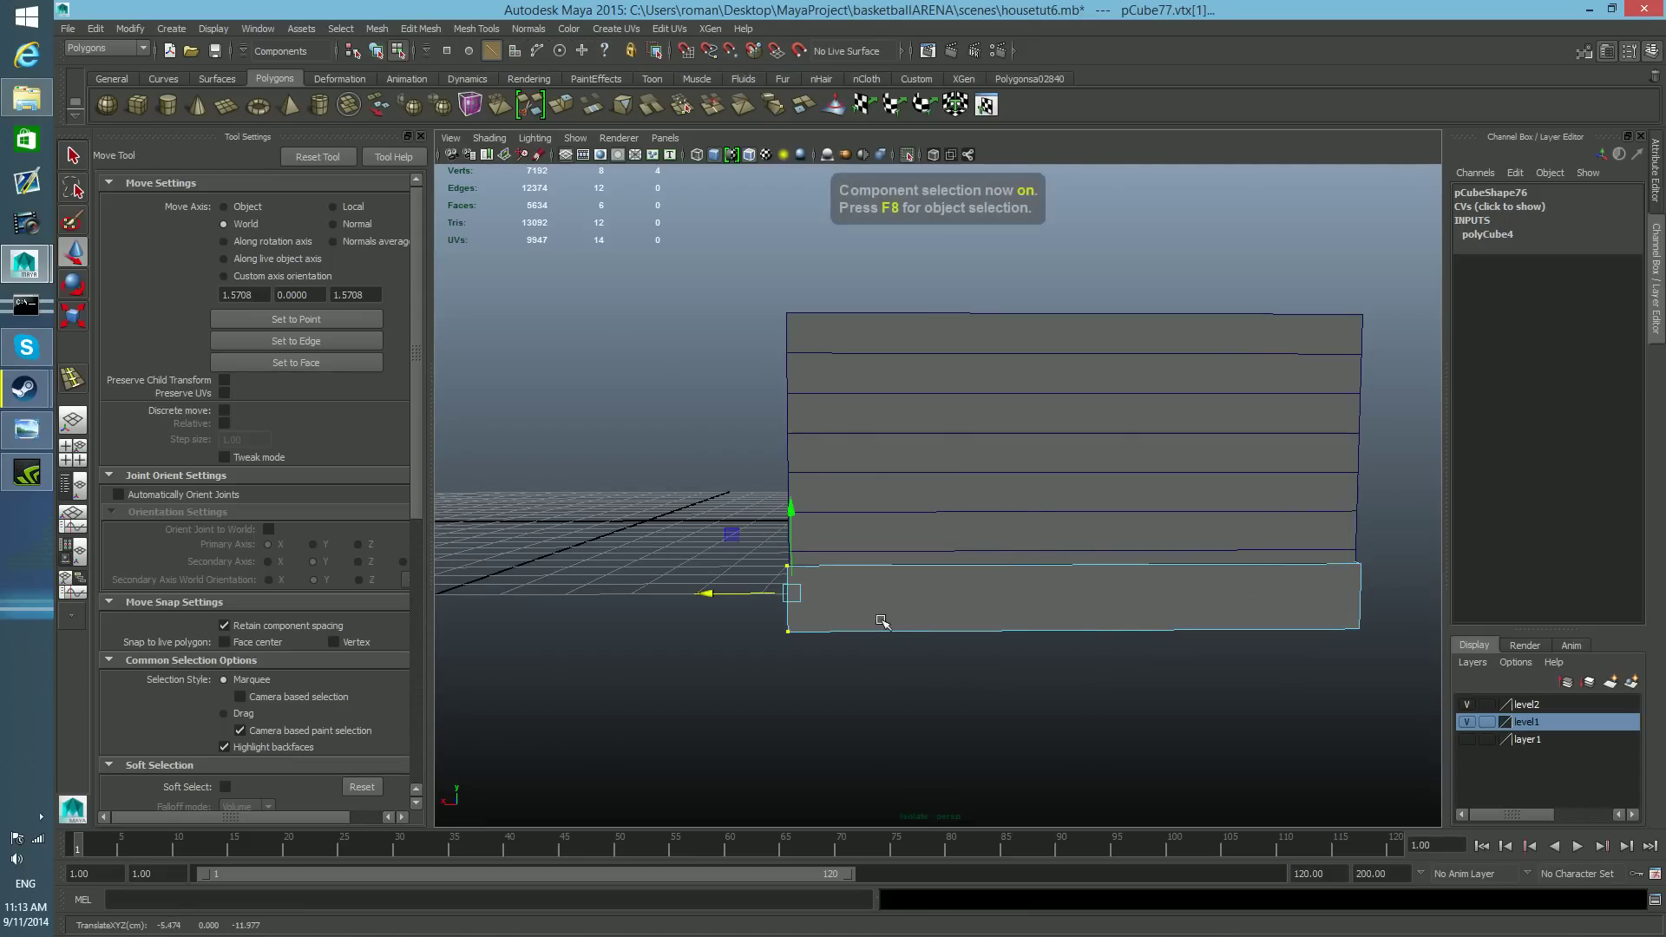
- Align the block's four vertices on one long side with the panel plane and move the opposite four along Z to leave a thin slat
{"action": "left_click_drag", "start_coordinate": [887, 626], "coordinate": [1030, 654], "text": "alt"}
{"action": "right_click_drag", "start_coordinate": [1042, 520], "coordinate": [944, 520]}
{"action": "left_click_drag", "start_coordinate": [1012, 472], "coordinate": [1087, 730]}
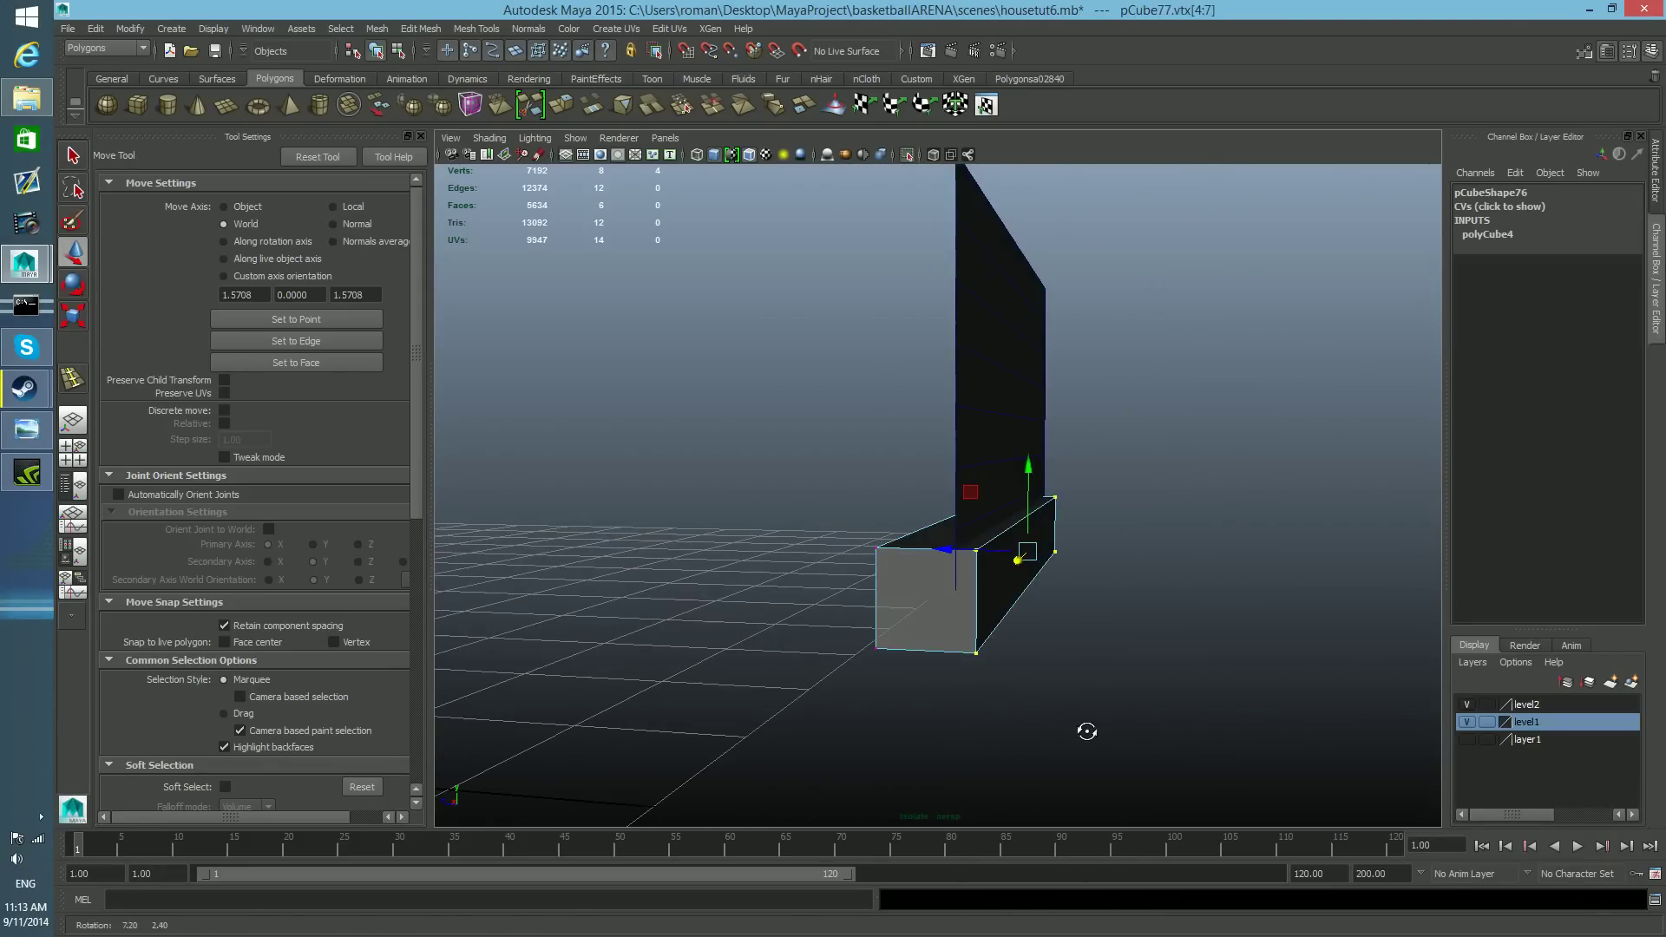
{"action": "left_click_drag", "start_coordinate": [949, 553], "coordinate": [986, 599], "text": "alt"}
{"action": "left_click_drag", "start_coordinate": [928, 440], "coordinate": [1003, 746]}
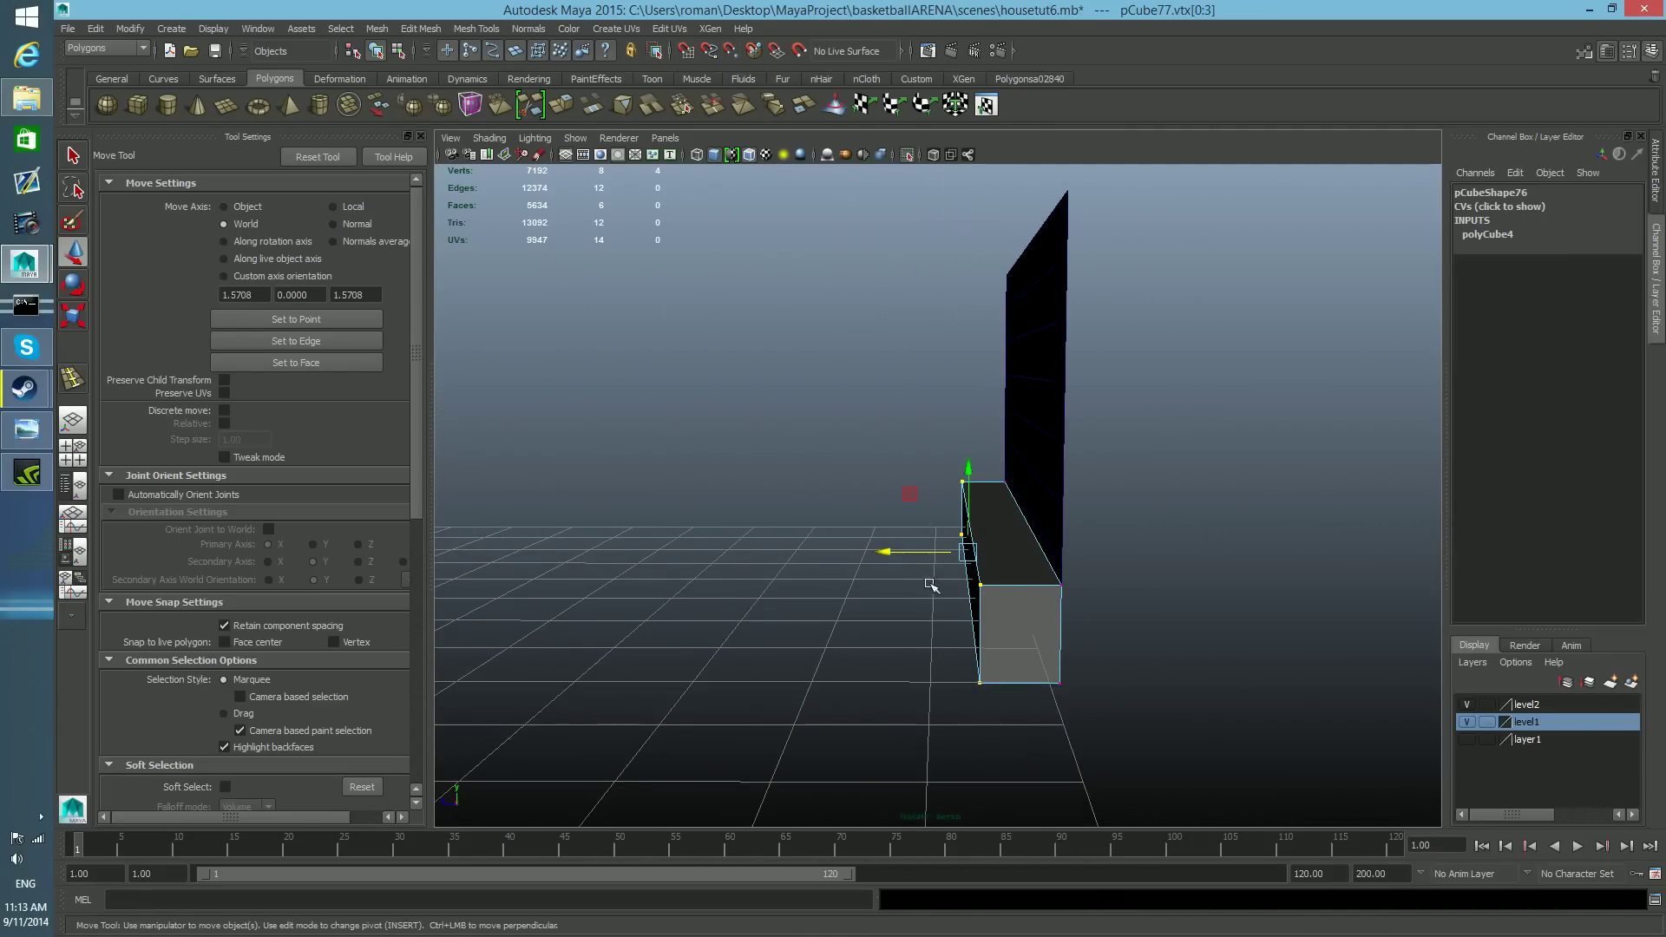
{"action": "left_click_drag", "start_coordinate": [894, 553], "coordinate": [937, 568]}
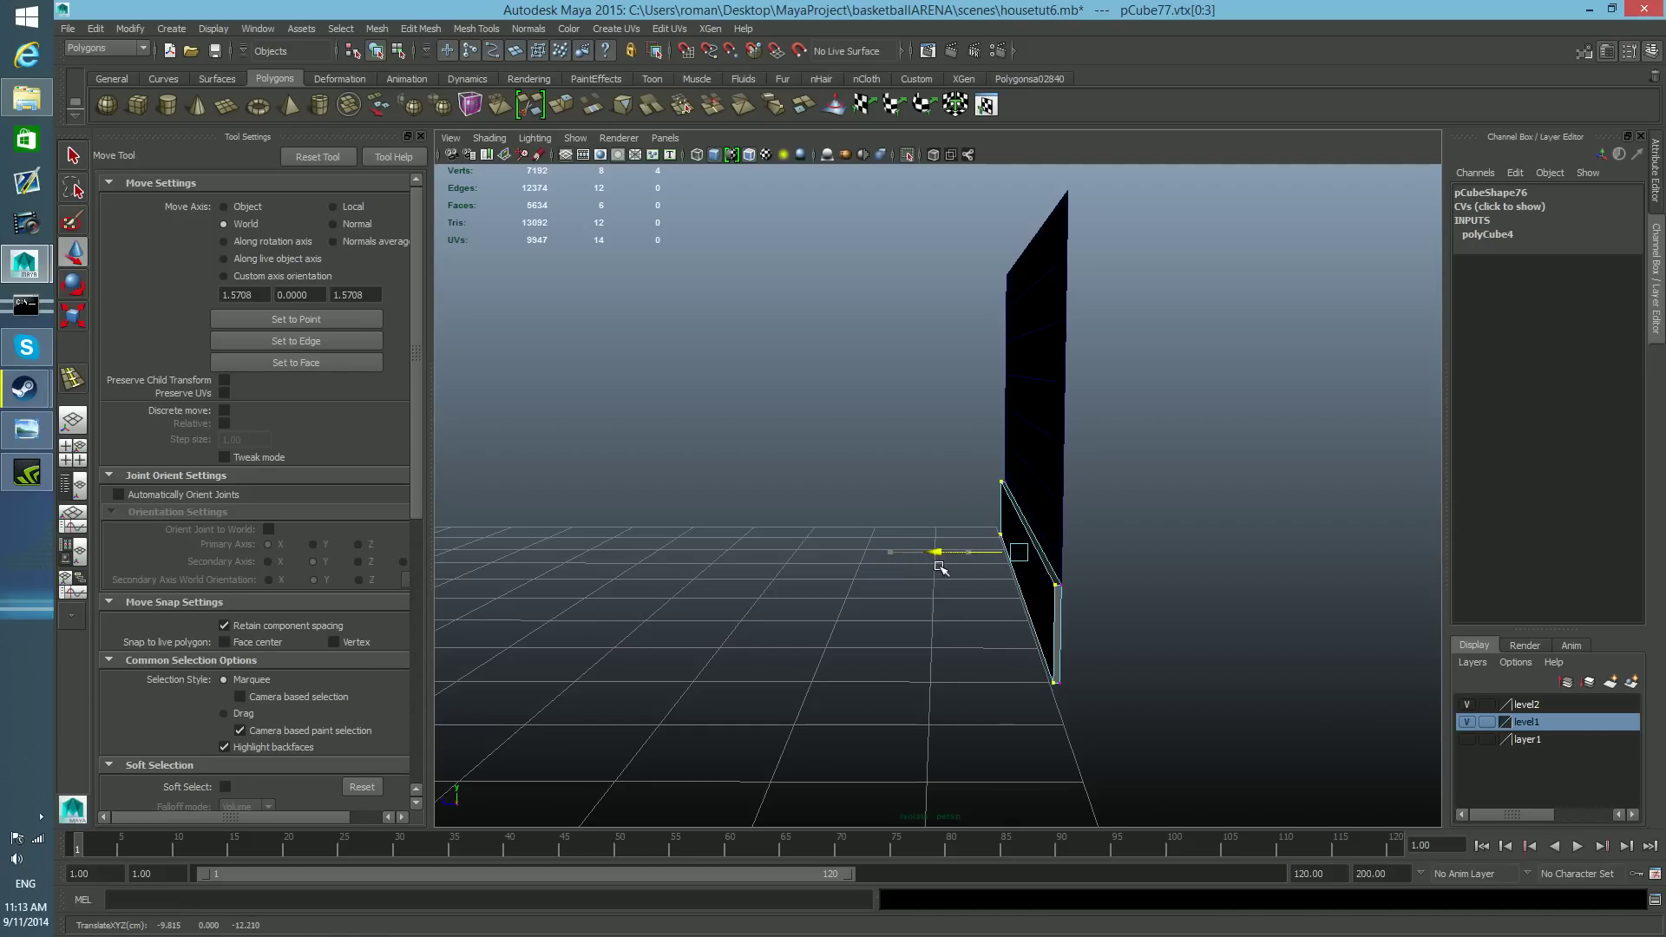
- Snap the slat's lower vertices to the panel's bottom edge and its upper vertices to the lowest edge loop
{"action": "left_click_drag", "start_coordinate": [937, 569], "coordinate": [904, 630], "text": "alt"}
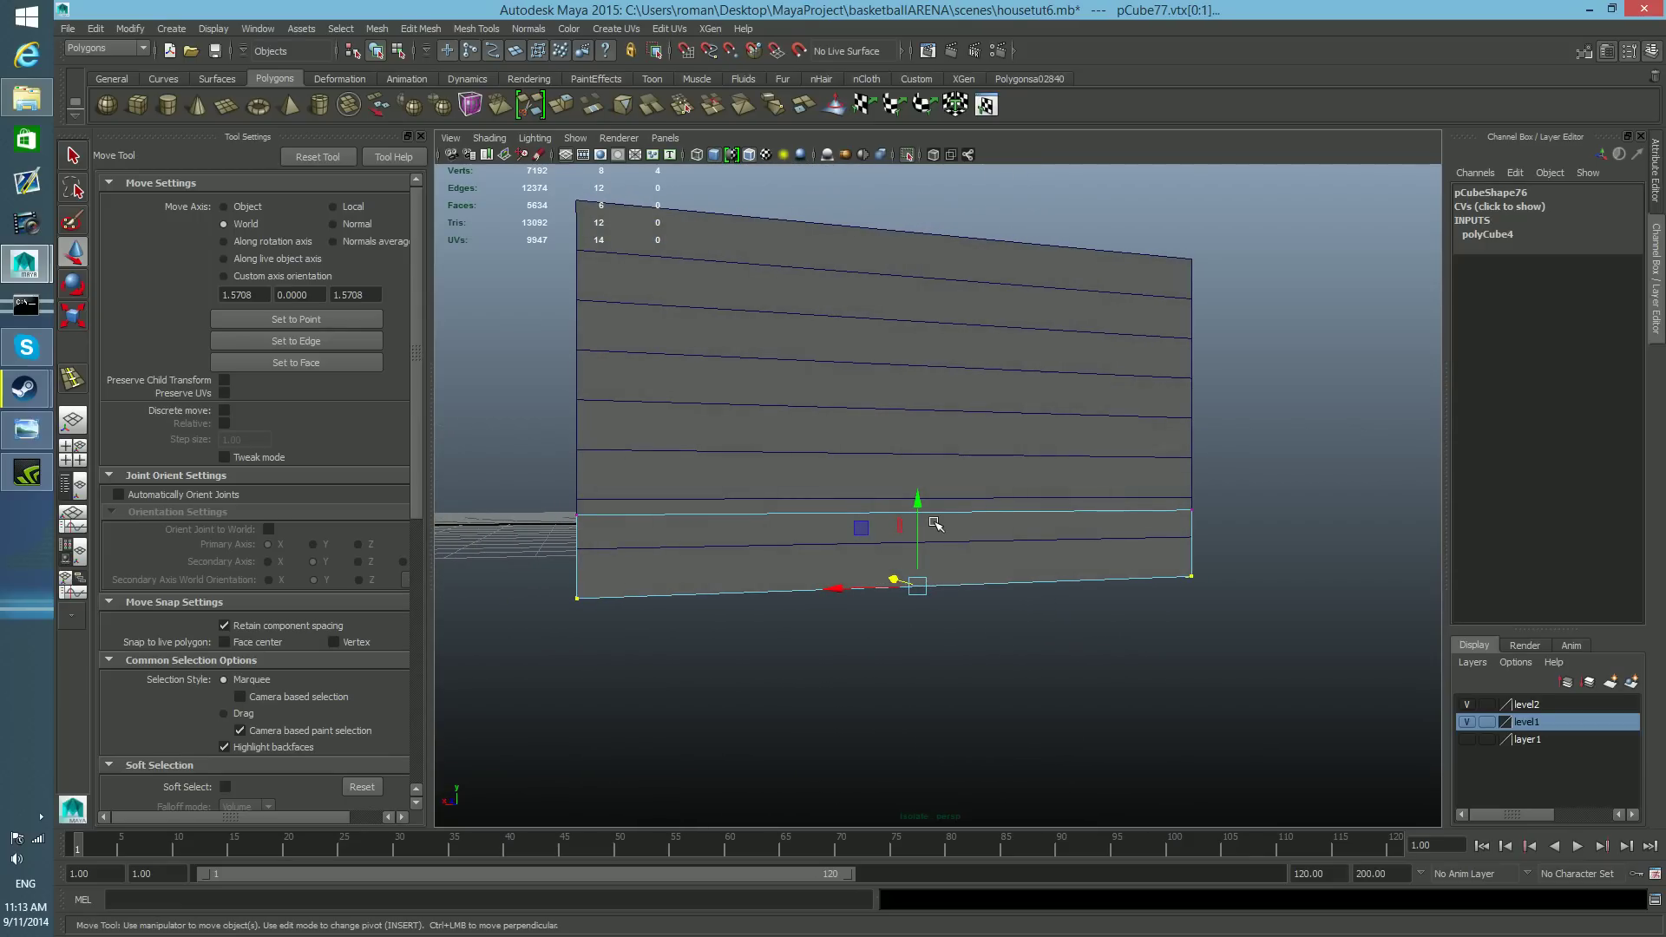
{"action": "left_click_drag", "start_coordinate": [915, 549], "coordinate": [897, 606]}
{"action": "key", "text": "v"}
{"action": "left_click_drag", "start_coordinate": [479, 467], "coordinate": [1272, 524]}
{"action": "key", "text": "v"}
{"action": "left_click_drag", "start_coordinate": [919, 425], "coordinate": [911, 481]}
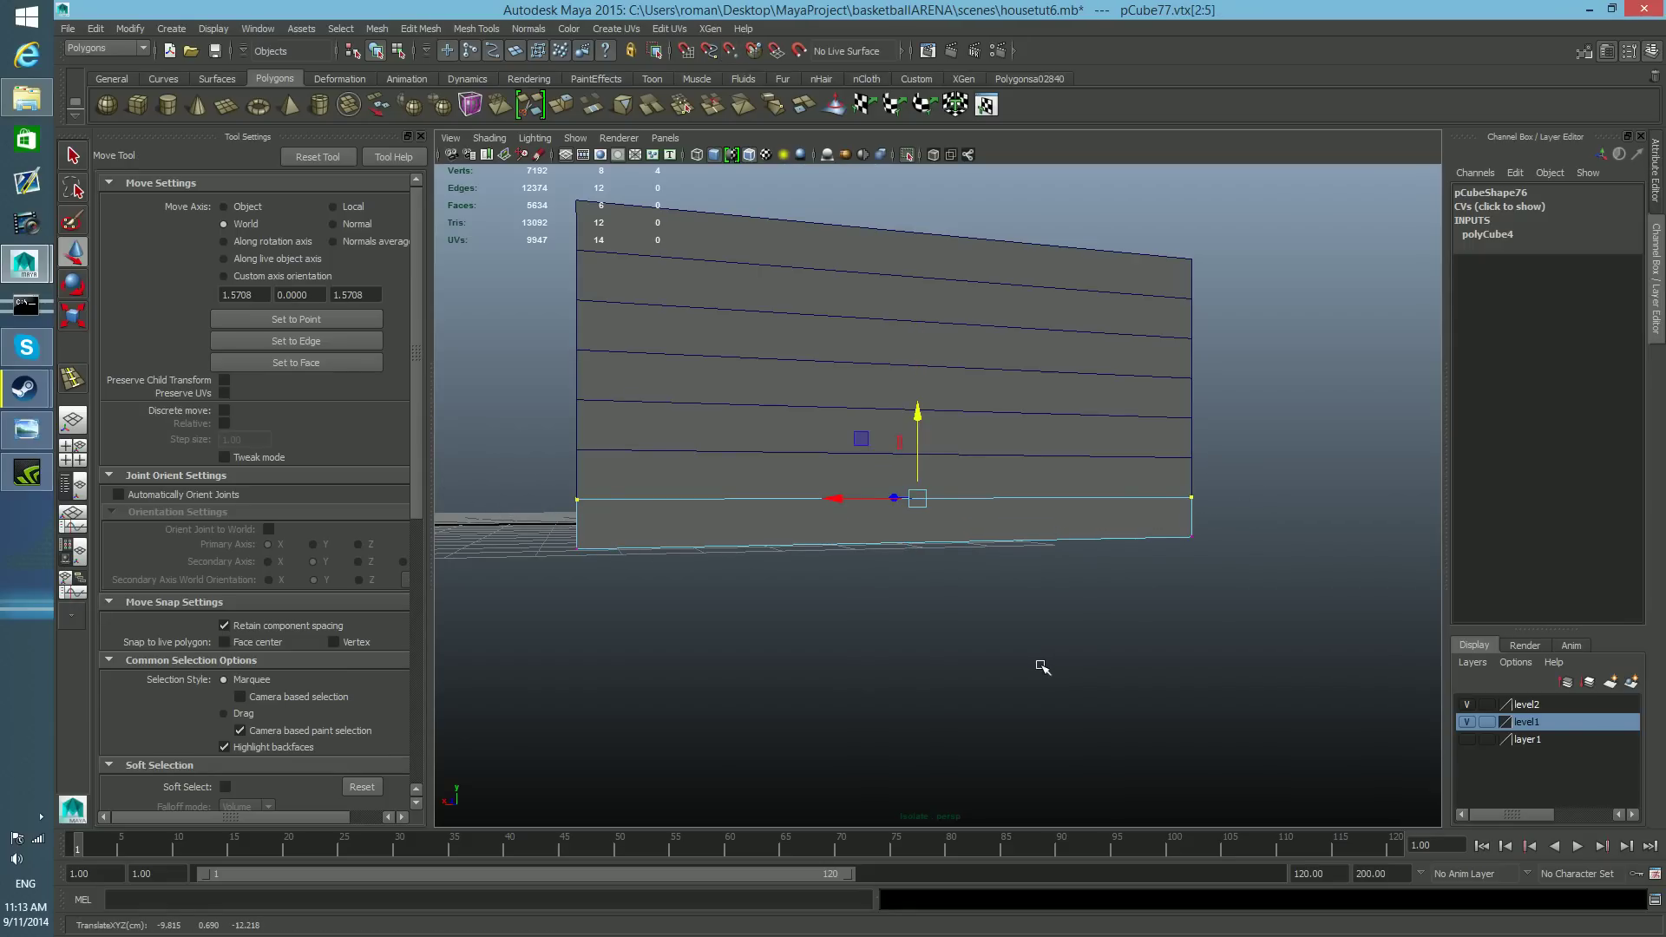
- Return to object selection and move the slat along Z to about -11.33, clear of the panel
{"action": "left_click_drag", "start_coordinate": [847, 621], "coordinate": [978, 613], "text": "alt"}
{"action": "key", "text": "F8"}
{"action": "left_click_drag", "start_coordinate": [905, 548], "coordinate": [525, 568]}
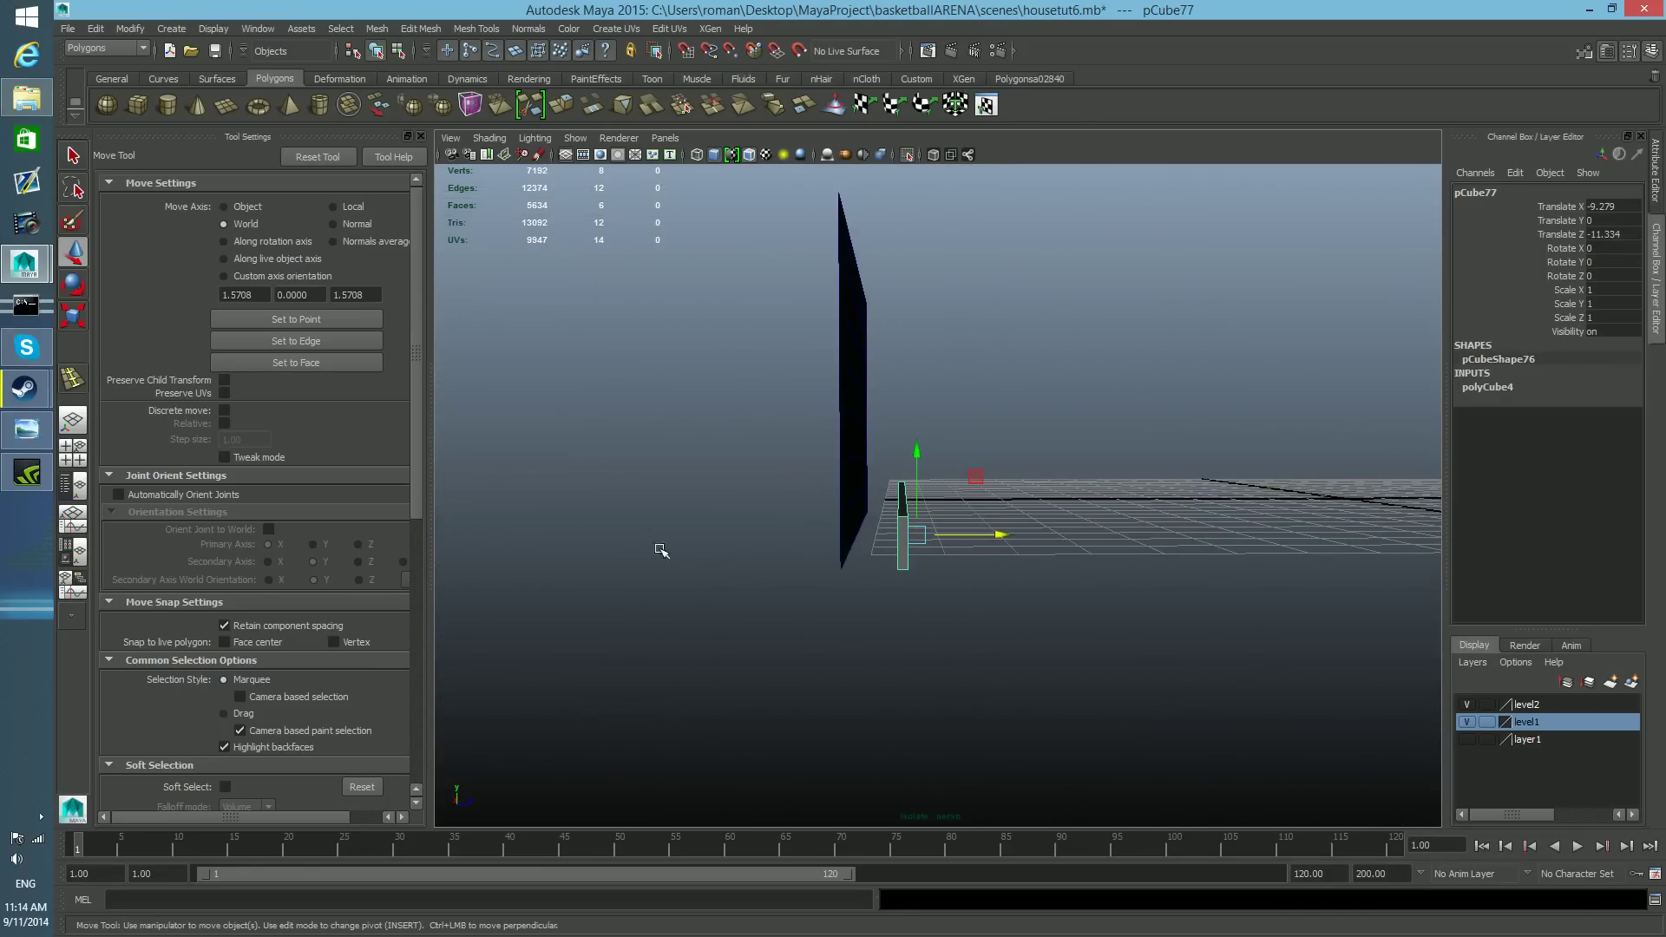
{"action": "left_click_drag", "start_coordinate": [1004, 536], "coordinate": [925, 578]}
{"action": "key", "text": "ctrl+z"}
- Delete the segmented panel, reselect the slat and turn off isolation to show the house again
{"action": "left_click", "coordinate": [845, 356]}
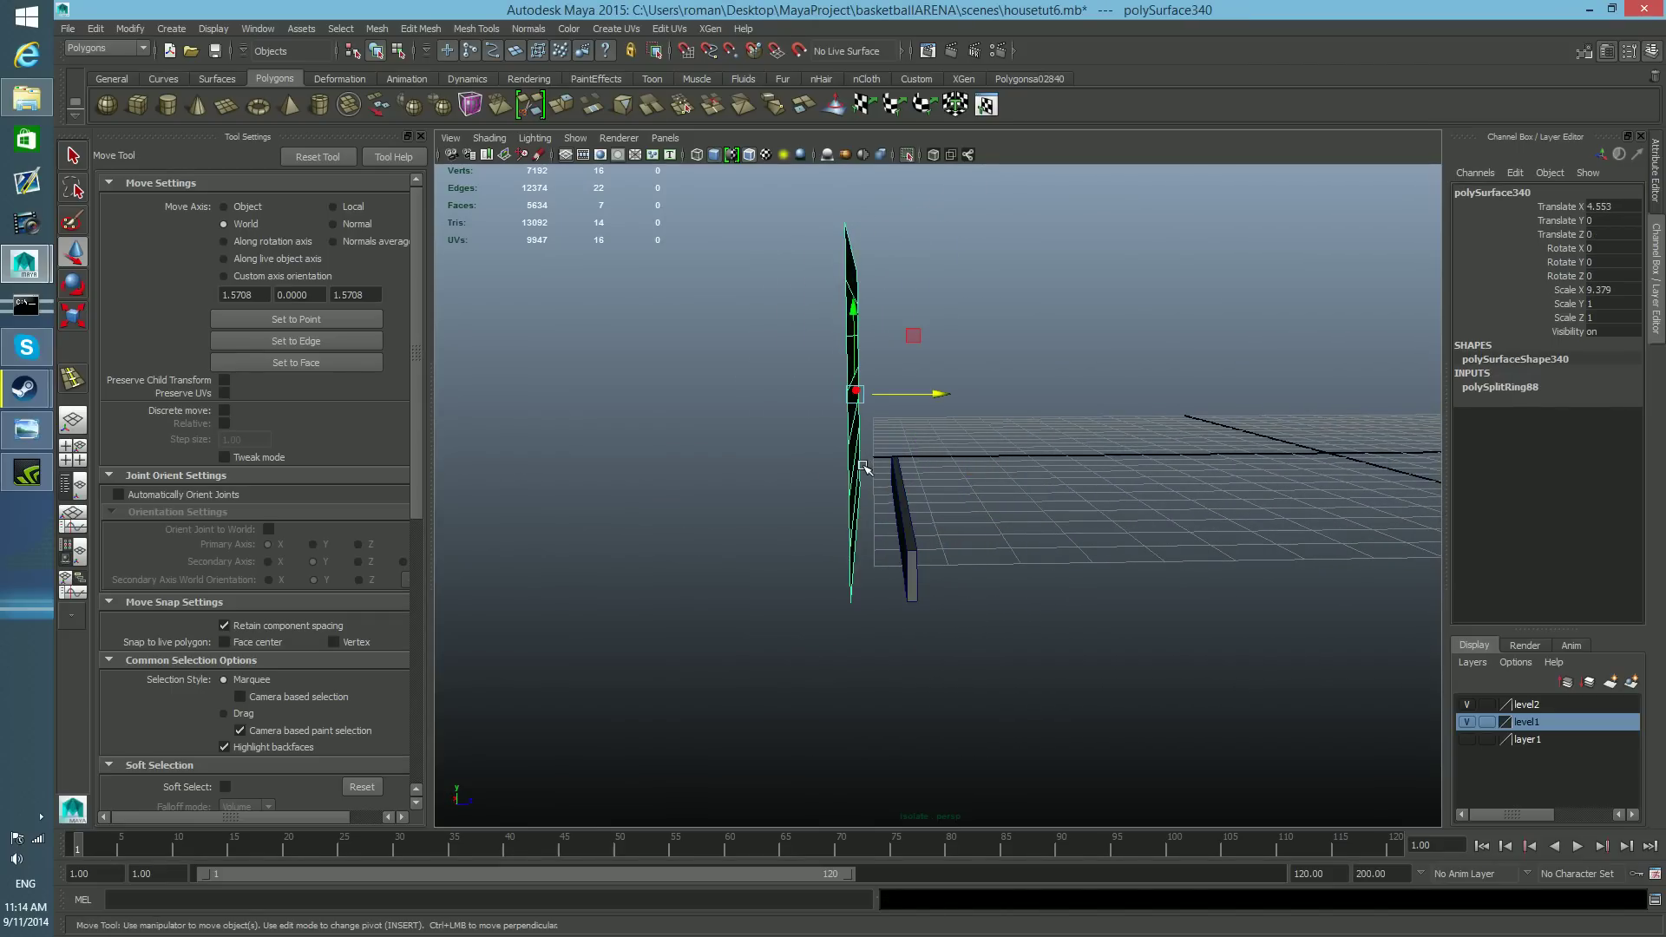
{"action": "key", "text": "Delete"}
{"action": "left_click_drag", "start_coordinate": [885, 526], "coordinate": [974, 615]}
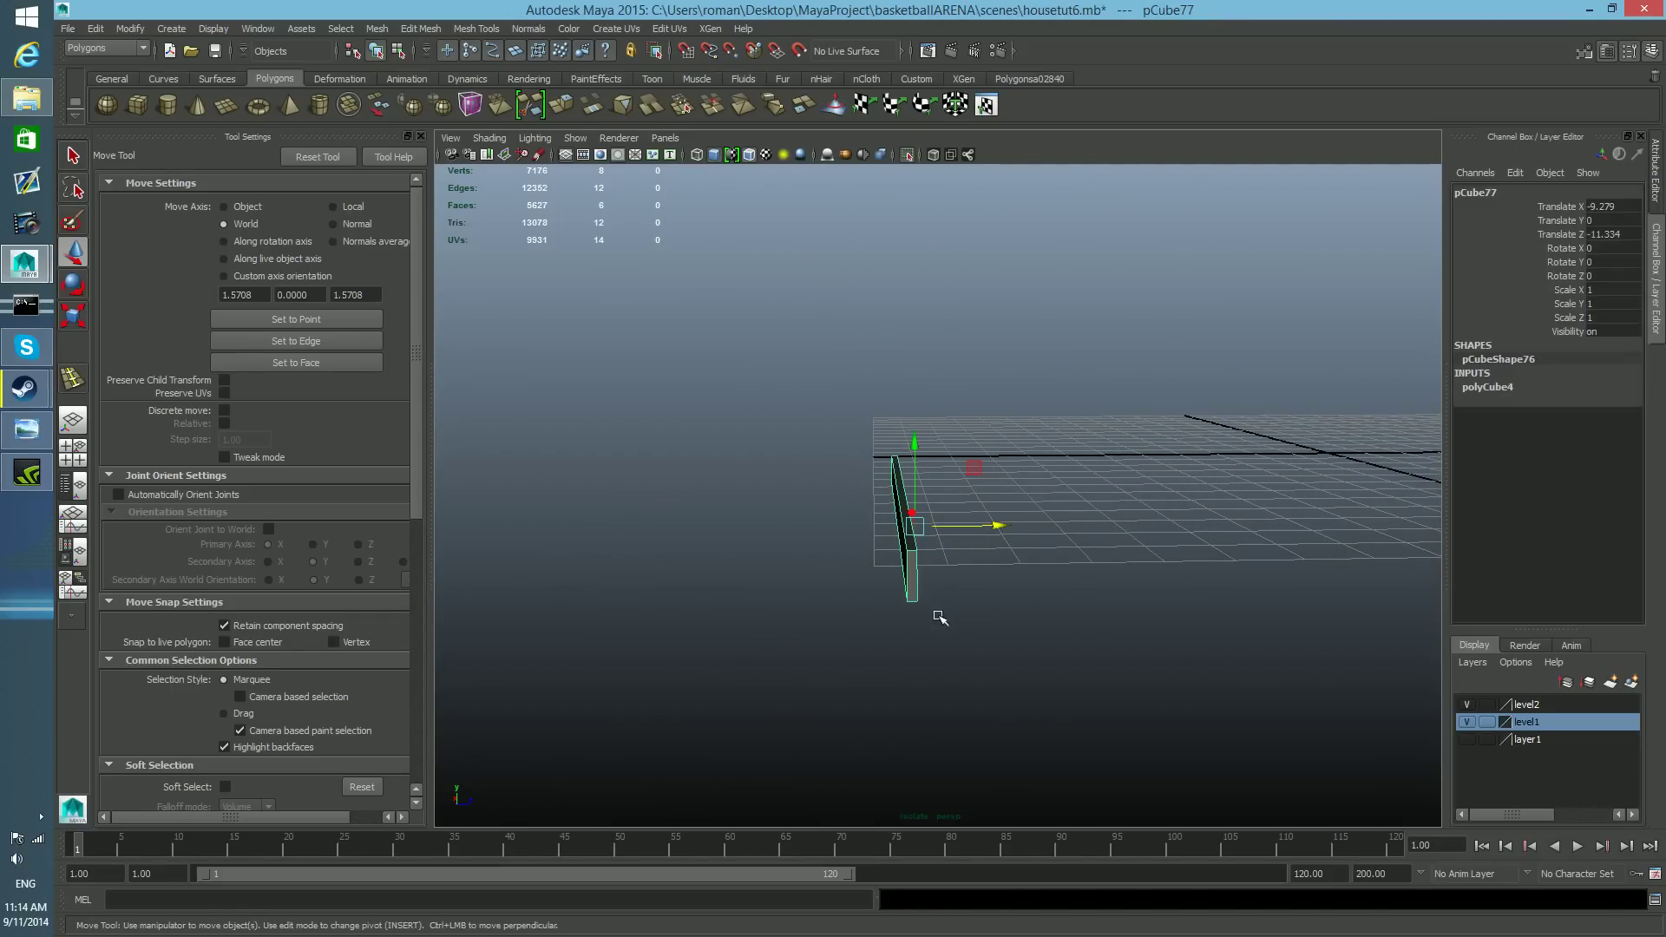
{"action": "left_click", "coordinate": [907, 156]}
- Snap the slat's pivot to its lower front corner vertex beside the pillar near the main building
{"action": "left_click_drag", "start_coordinate": [981, 601], "coordinate": [1064, 610], "text": "alt"}
{"action": "right_click_drag", "start_coordinate": [1064, 610], "coordinate": [1111, 636], "text": "alt"}
{"action": "middle_click_drag", "start_coordinate": [938, 627], "coordinate": [1063, 646], "text": "alt"}
{"action": "left_click_drag", "start_coordinate": [1063, 646], "coordinate": [1115, 661], "text": "alt"}
{"action": "middle_click_drag", "start_coordinate": [1144, 657], "coordinate": [1258, 665], "text": "alt"}
{"action": "key", "text": "Insert"}
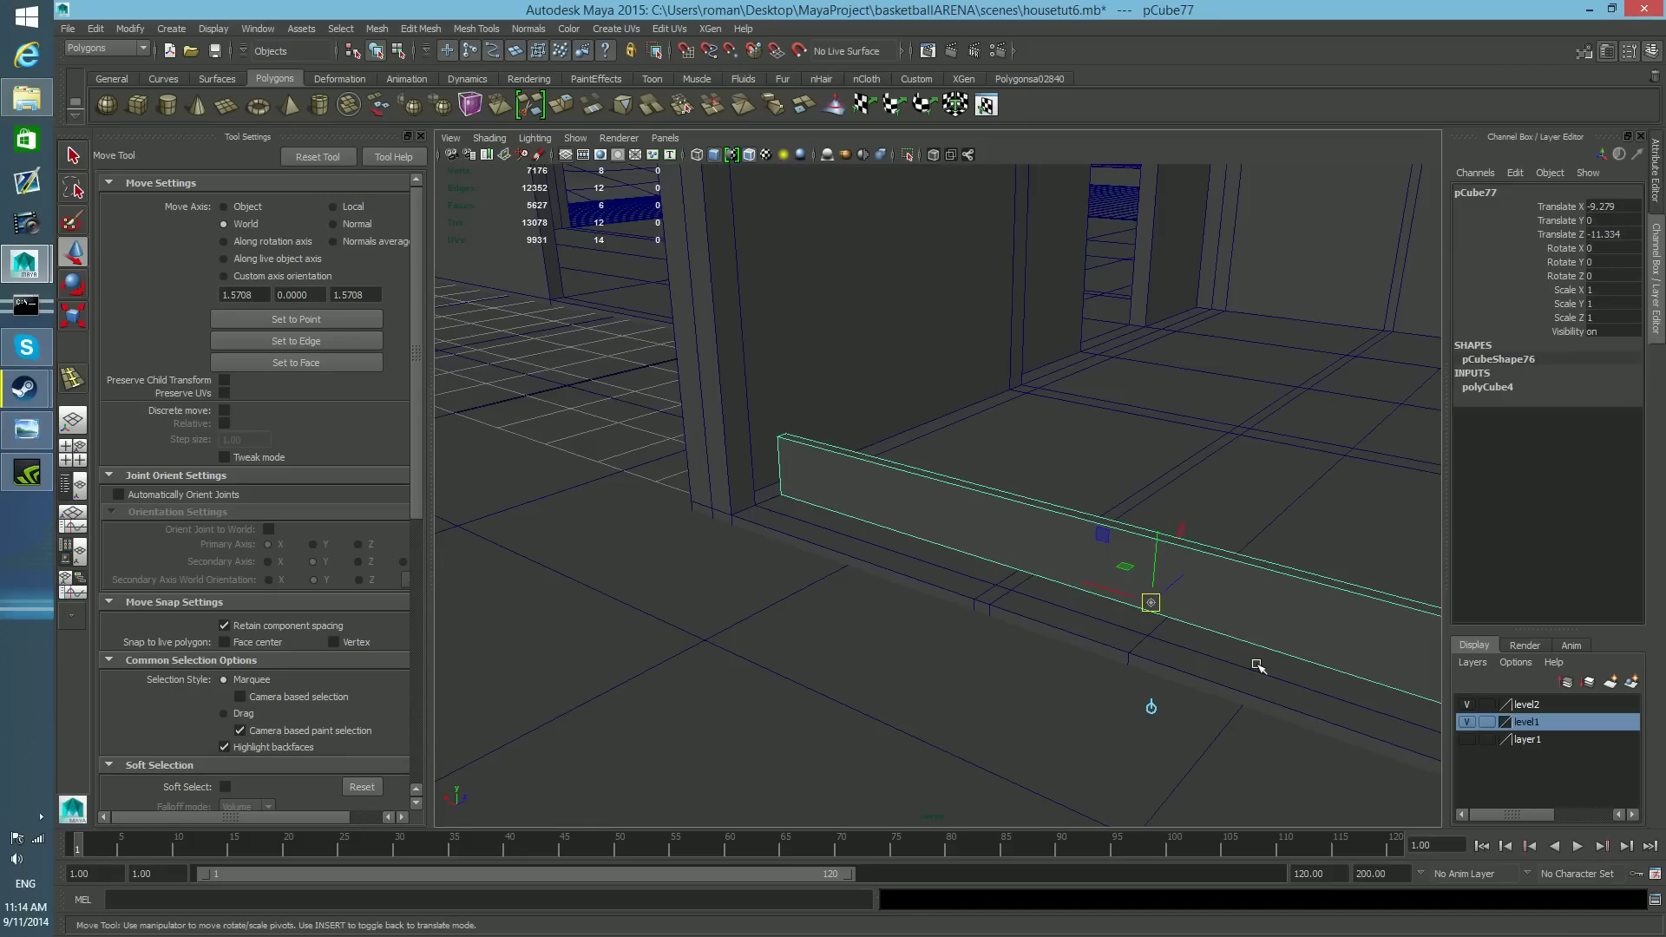
{"action": "key", "text": "v"}
{"action": "key", "text": "Insert"}
{"action": "key", "text": "Insert"}
{"action": "key", "text": "v"}
{"action": "left_click_drag", "start_coordinate": [1150, 603], "coordinate": [1150, 603]}
{"action": "left_click_drag", "start_coordinate": [1150, 602], "coordinate": [782, 495]}
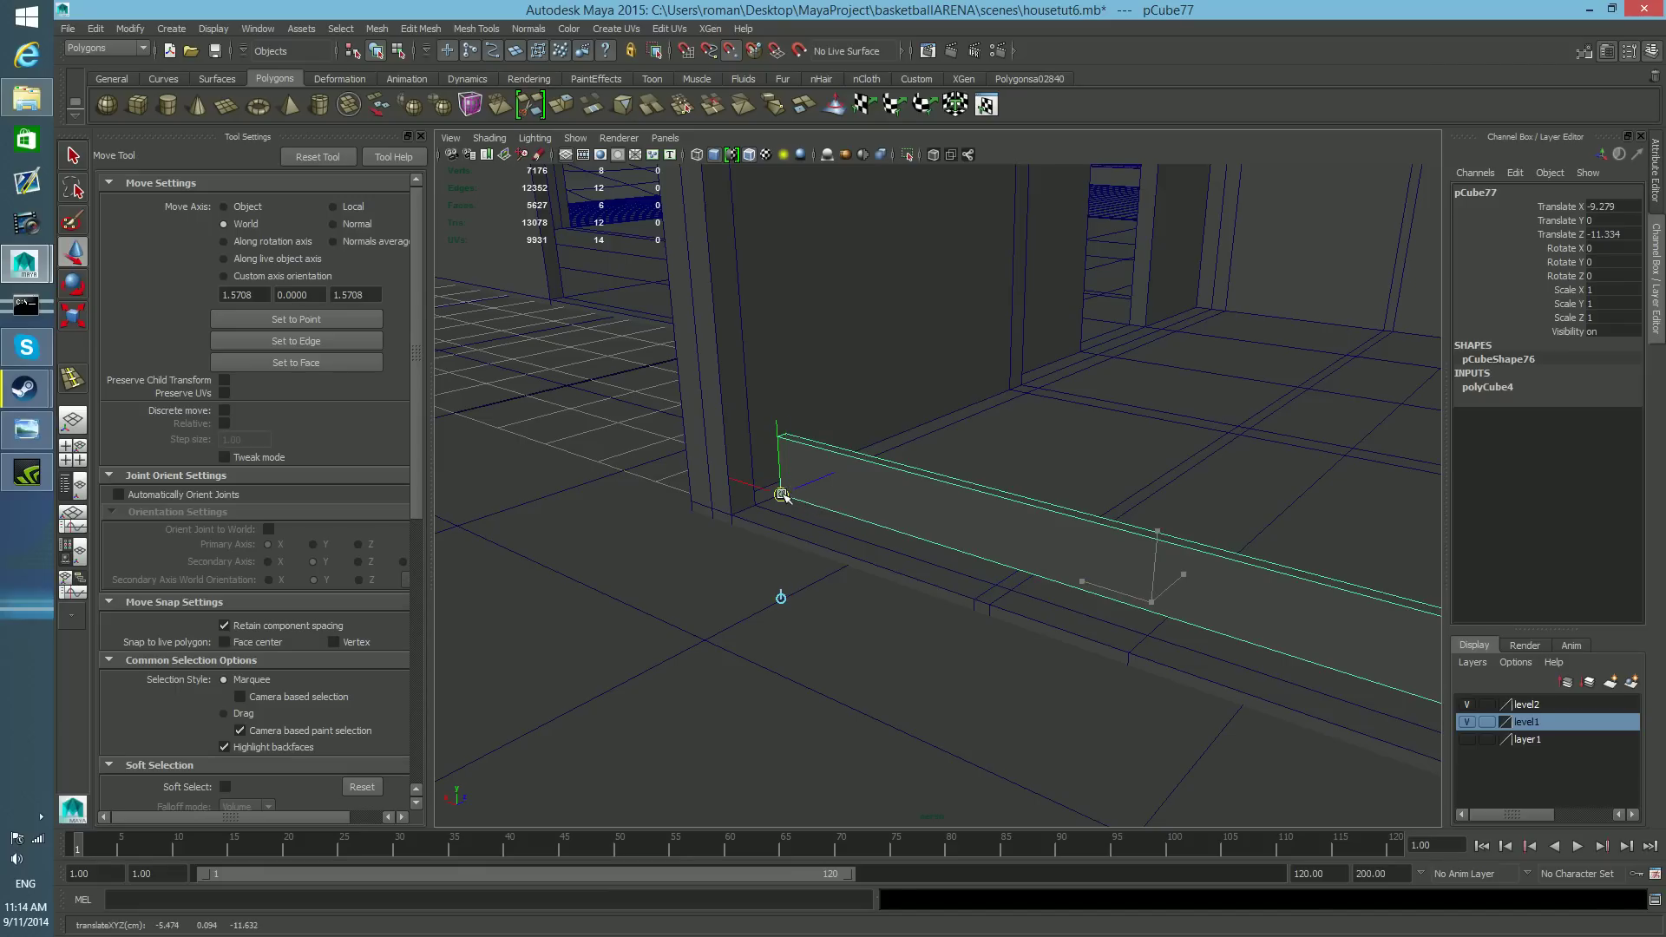
{"action": "left_click_drag", "start_coordinate": [782, 496], "coordinate": [782, 494]}
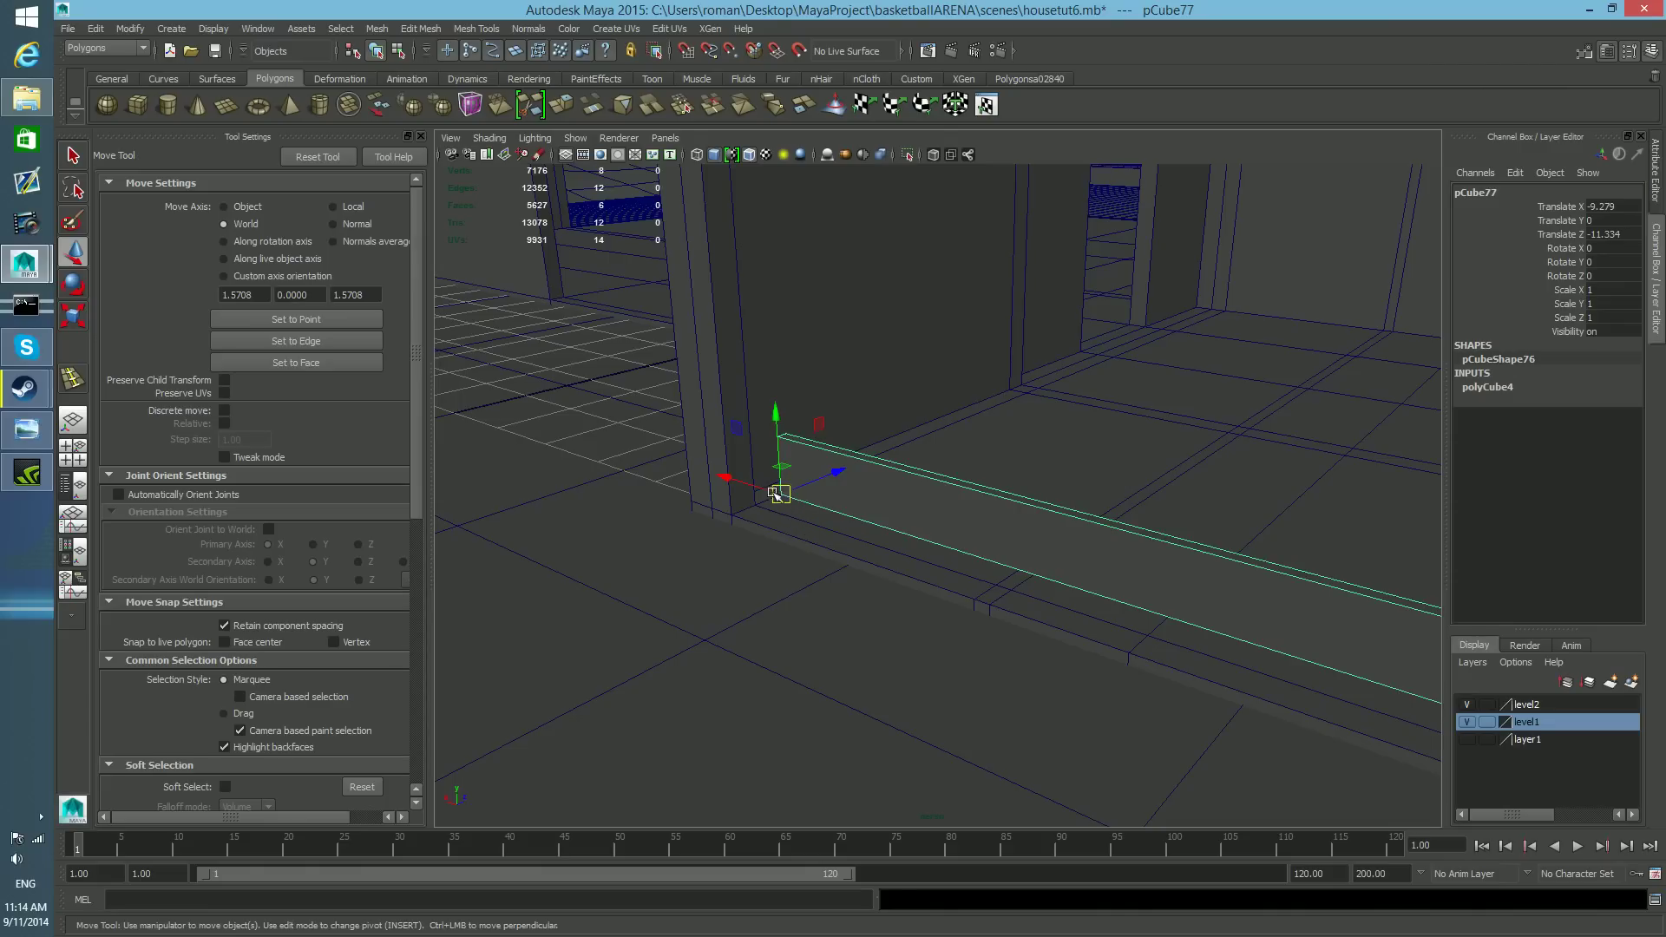
- Snap the slat along Z to about -11.68, in line with the pillar's edge inside the opening
{"action": "left_click_drag", "start_coordinate": [737, 517], "coordinate": [821, 598], "text": "alt"}
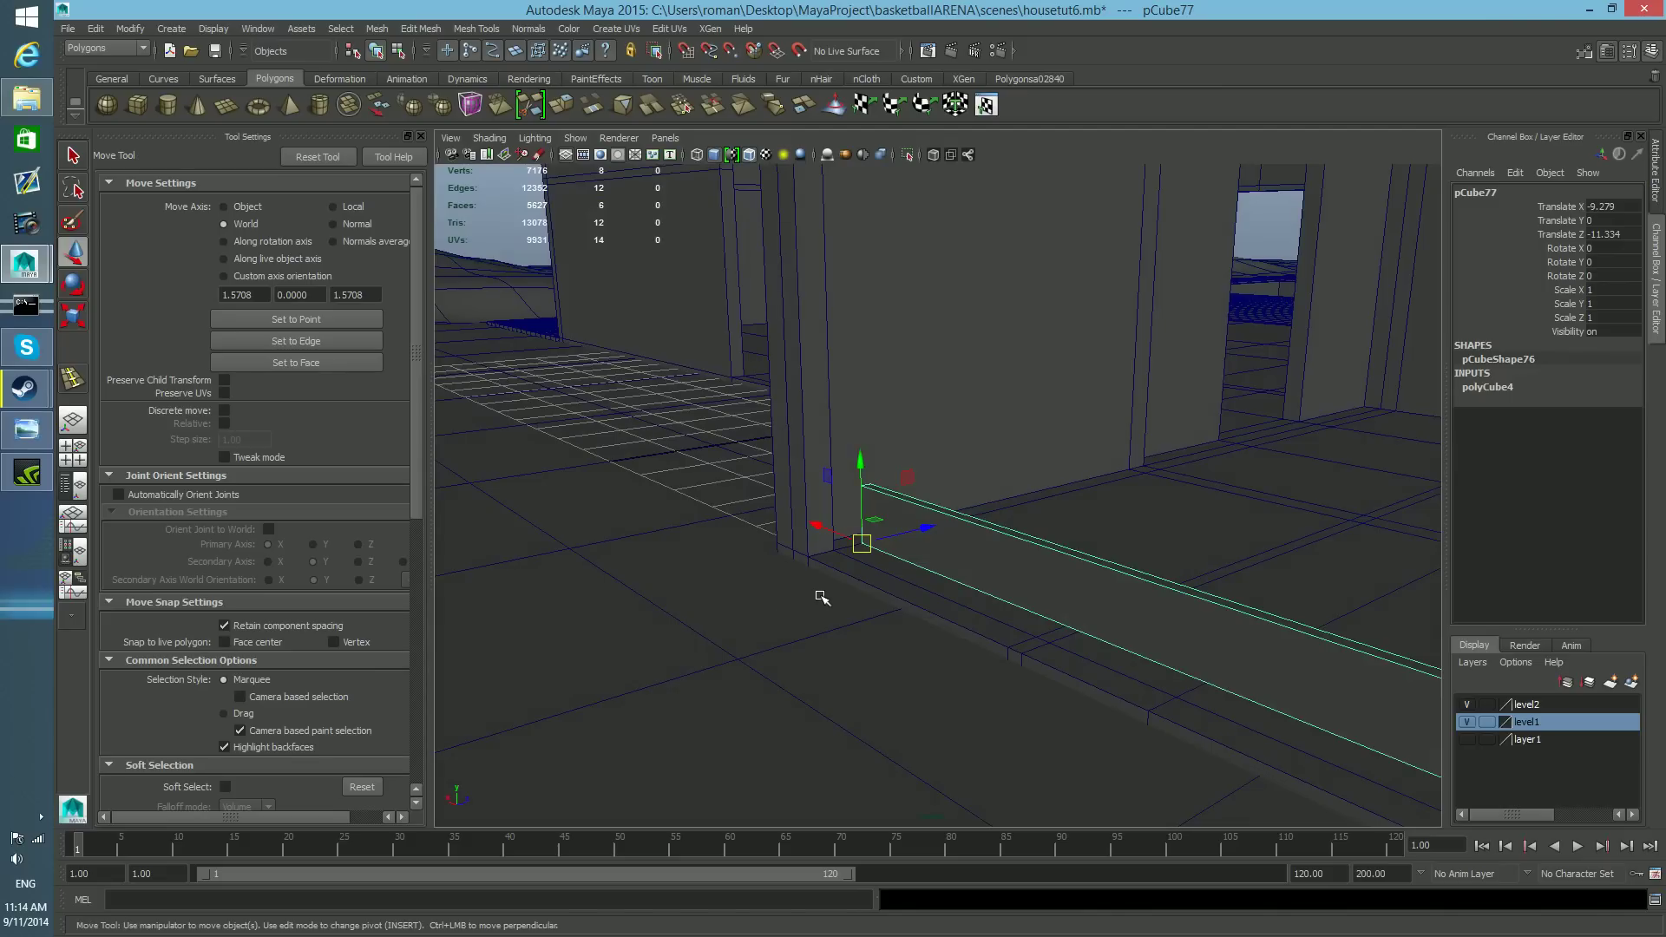
{"action": "key", "text": "v"}
{"action": "left_click_drag", "start_coordinate": [924, 525], "coordinate": [847, 549]}
{"action": "right_click_drag", "start_coordinate": [840, 555], "coordinate": [1145, 686], "text": "alt"}
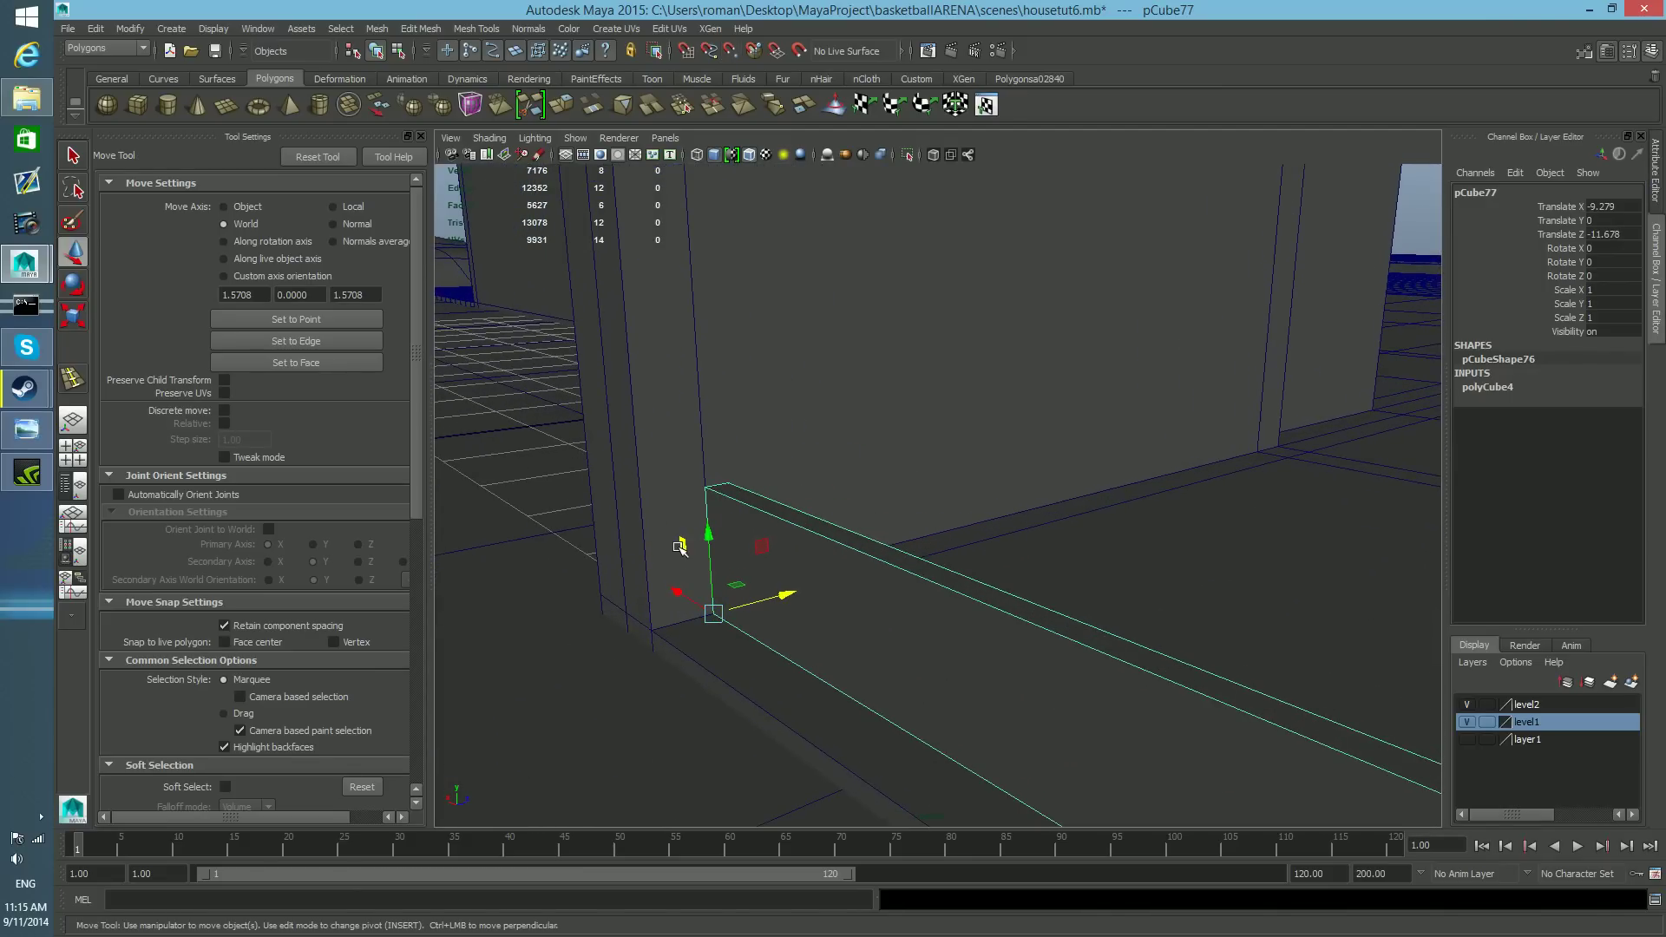
{"action": "scroll", "coordinate": [680, 615], "scroll_direction": "down", "scroll_amount": 8}
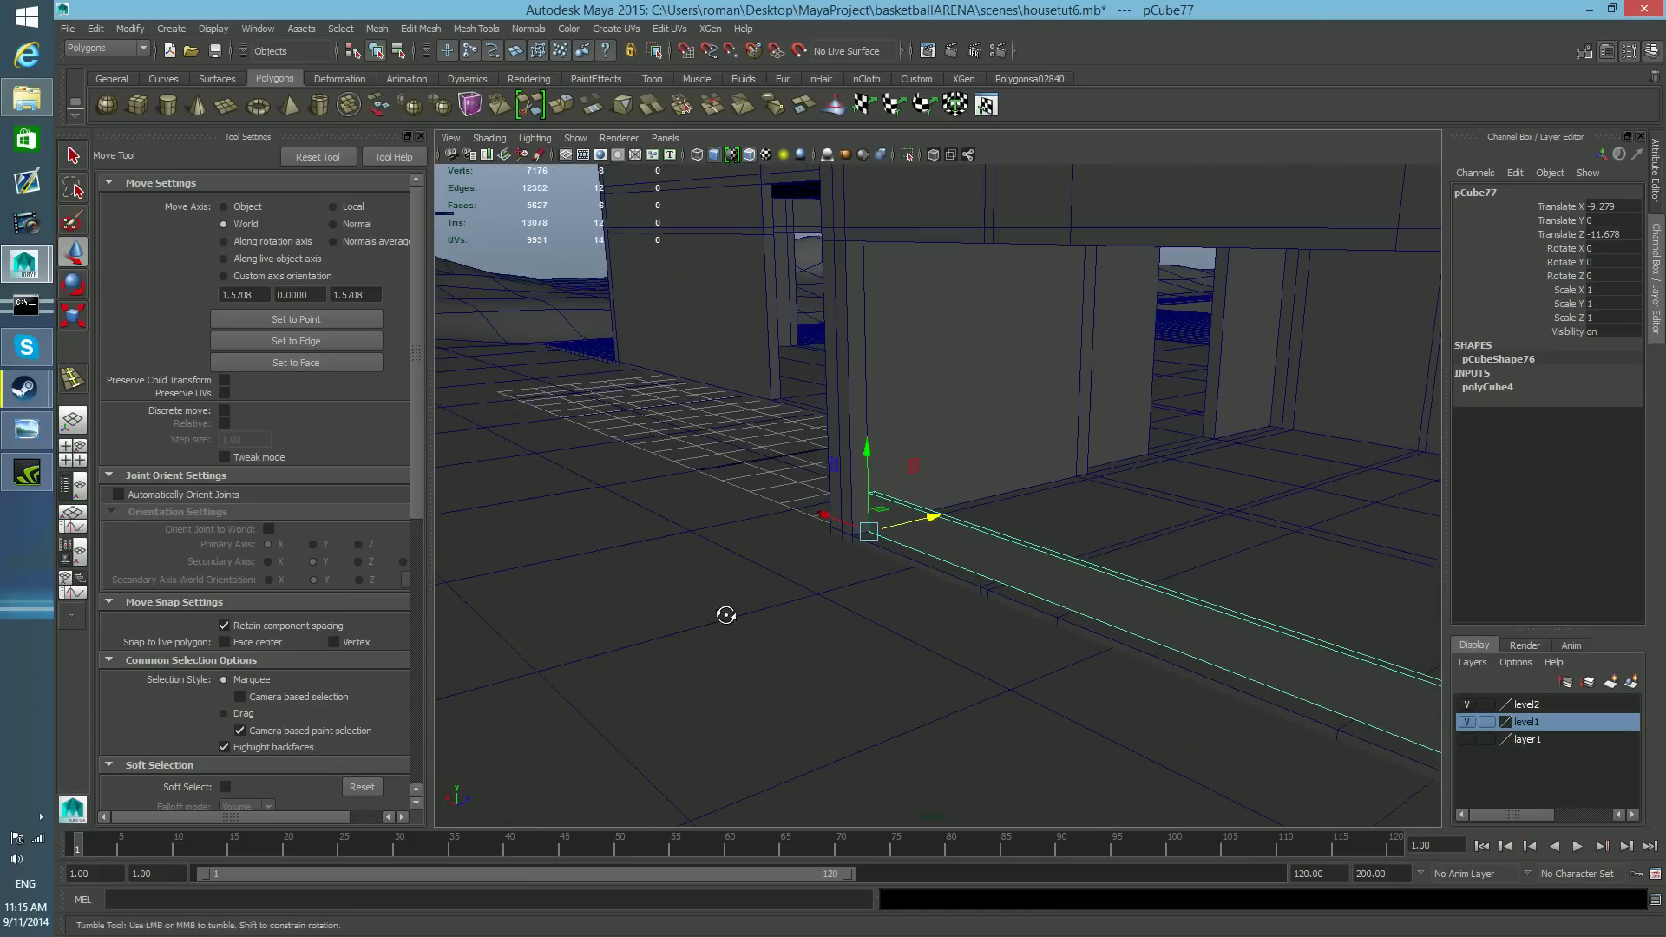
- Try moving the slat farther outward along Z to about -11.96, then undo it
{"action": "left_click_drag", "start_coordinate": [726, 616], "coordinate": [692, 616], "text": "alt"}
{"action": "left_click_drag", "start_coordinate": [979, 523], "coordinate": [960, 525]}
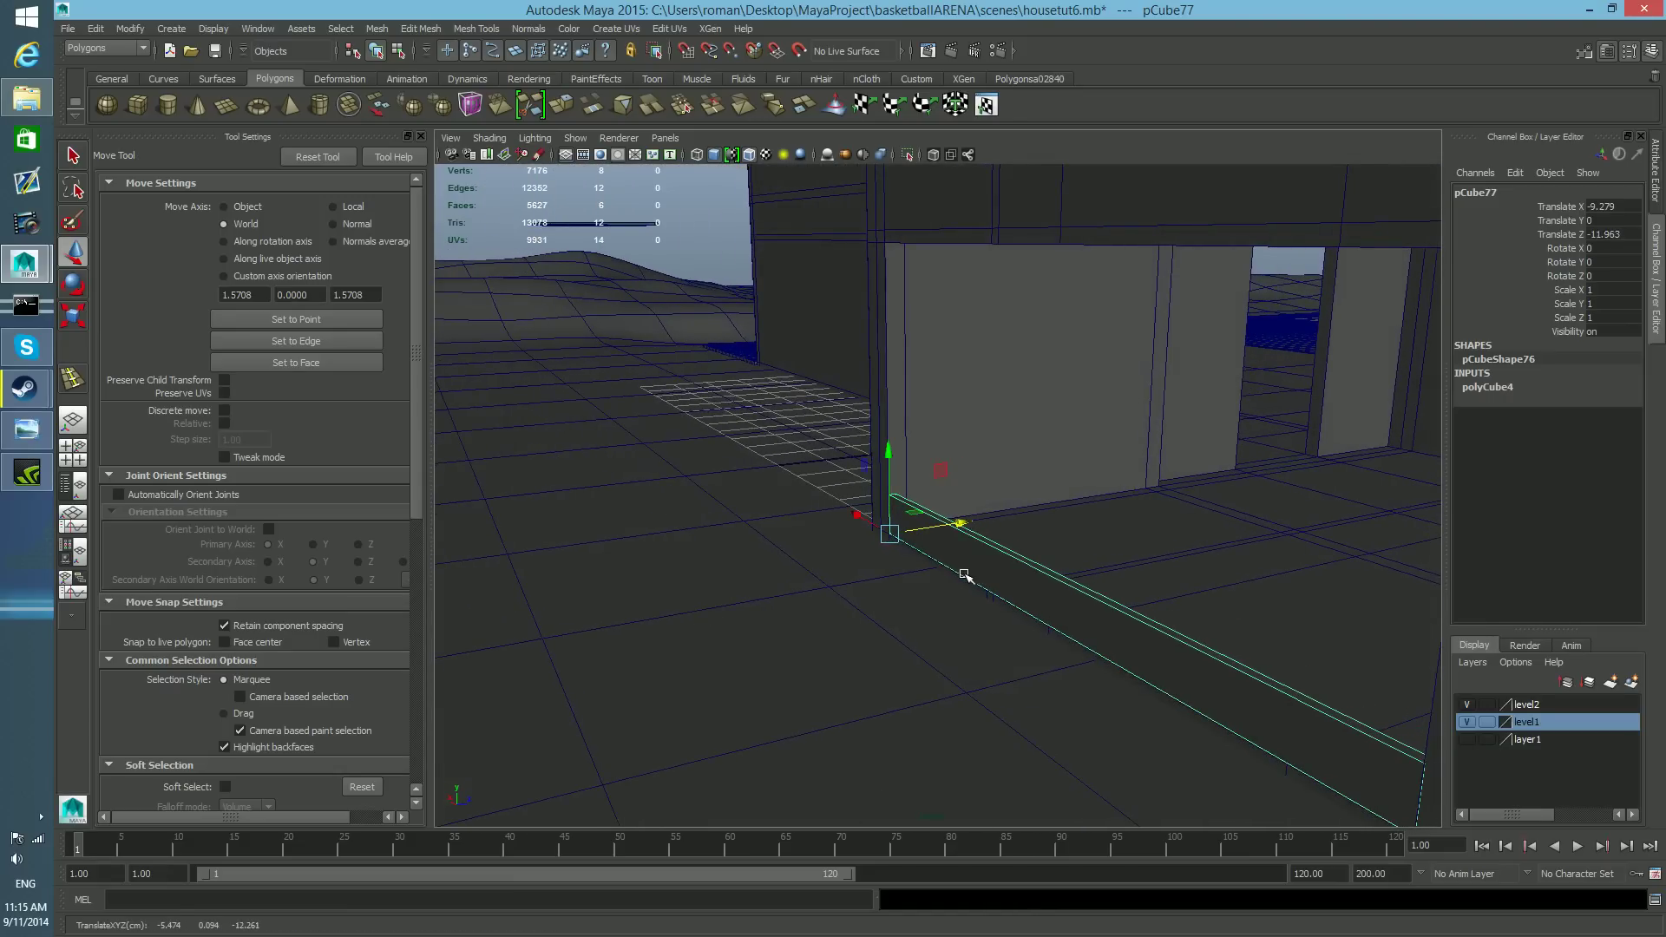
{"action": "key", "text": "ctrl+z"}
- Duplicate the slat and snap the copy up along Y to about 0.597, directly on top of the first one
{"action": "left_click_drag", "start_coordinate": [1043, 607], "coordinate": [1194, 613], "text": "alt"}
{"action": "middle_click_drag", "start_coordinate": [1015, 674], "coordinate": [1009, 728], "text": "alt"}
{"action": "left_click_drag", "start_coordinate": [1010, 728], "coordinate": [1000, 734], "text": "alt"}
{"action": "middle_click_drag", "start_coordinate": [911, 706], "coordinate": [1064, 691], "text": "alt"}
{"action": "right_click_drag", "start_coordinate": [1064, 691], "coordinate": [1227, 720], "text": "alt"}
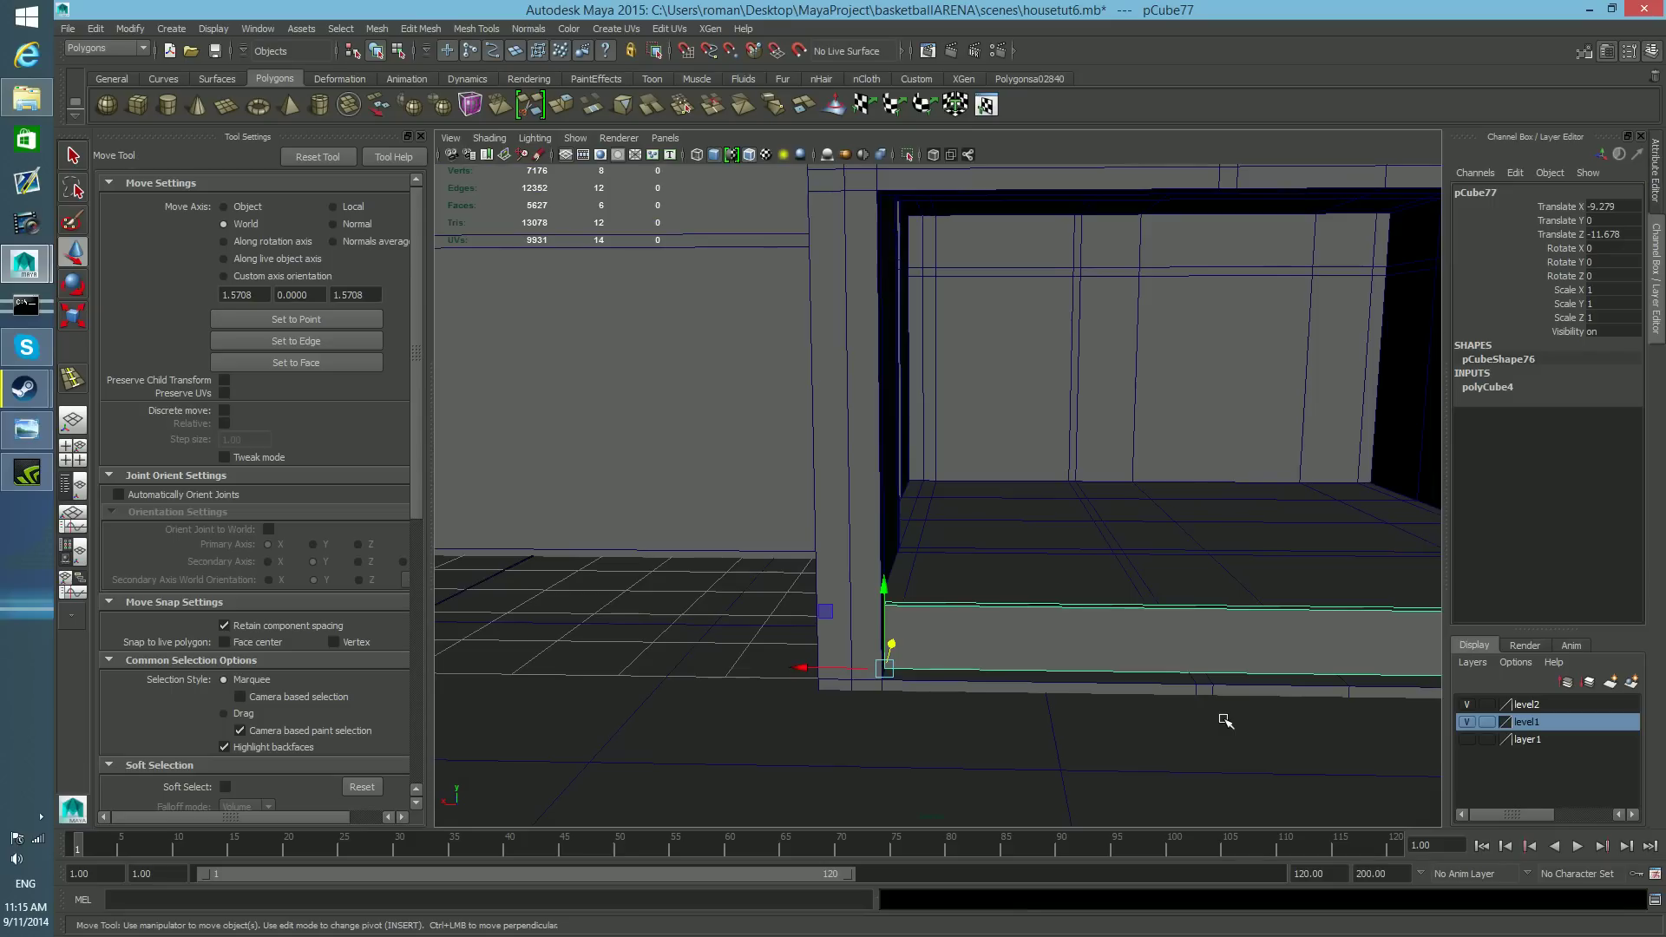
{"action": "key", "text": "ctrl+d"}
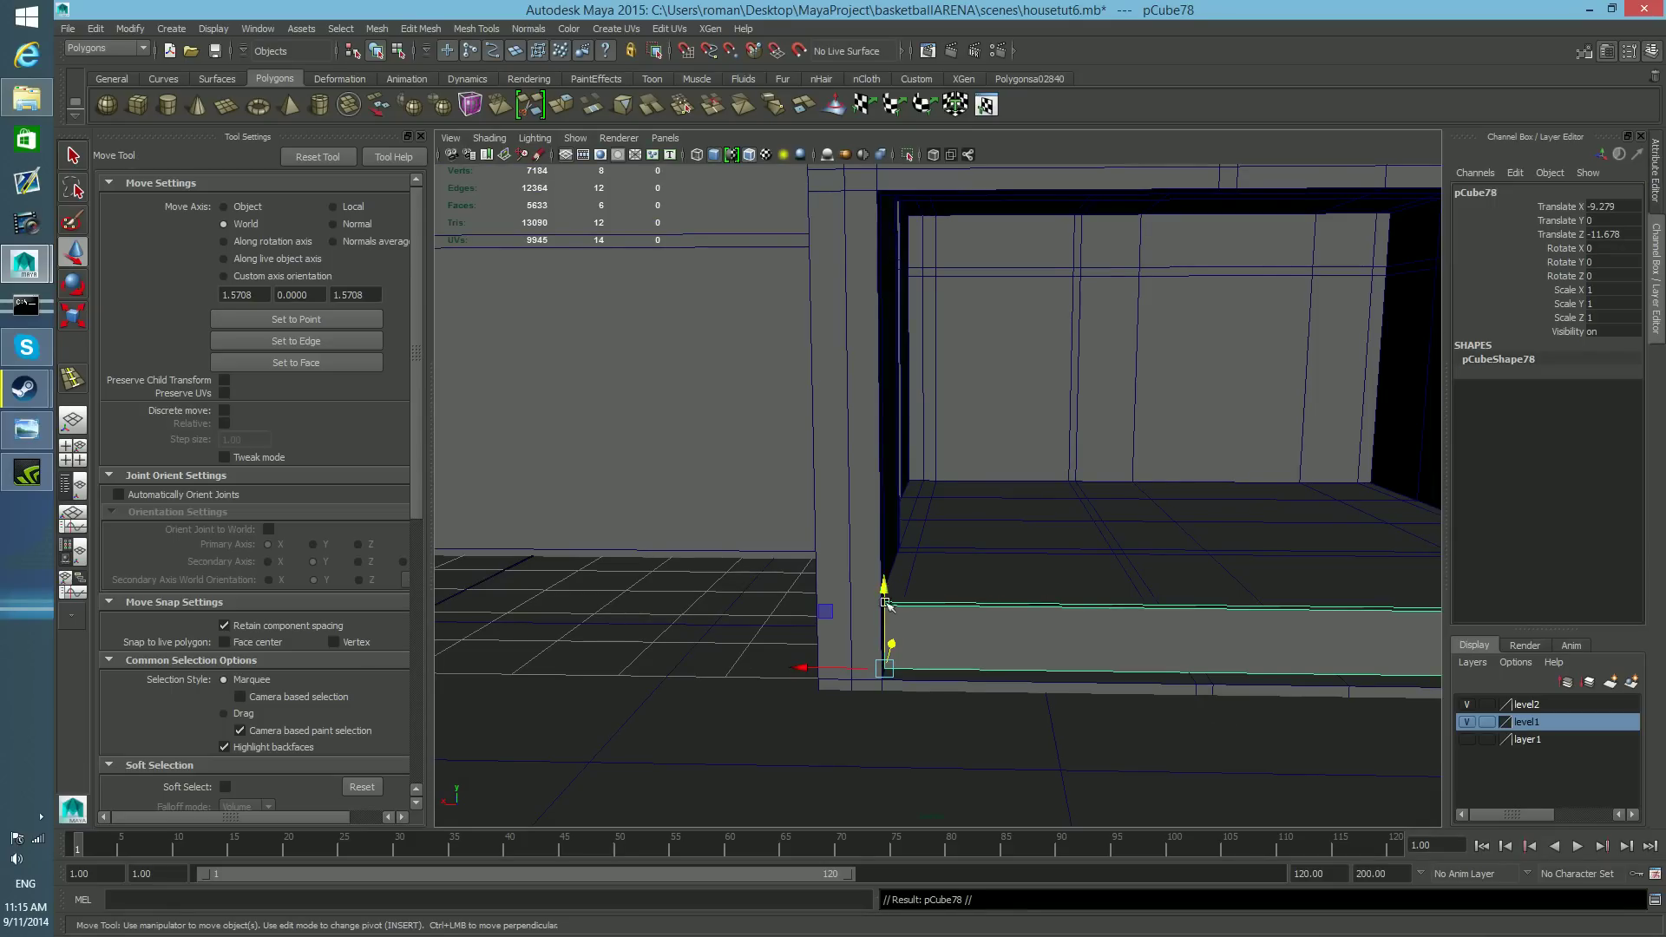
{"action": "left_click_drag", "start_coordinate": [998, 663], "coordinate": [1004, 662], "text": "alt"}
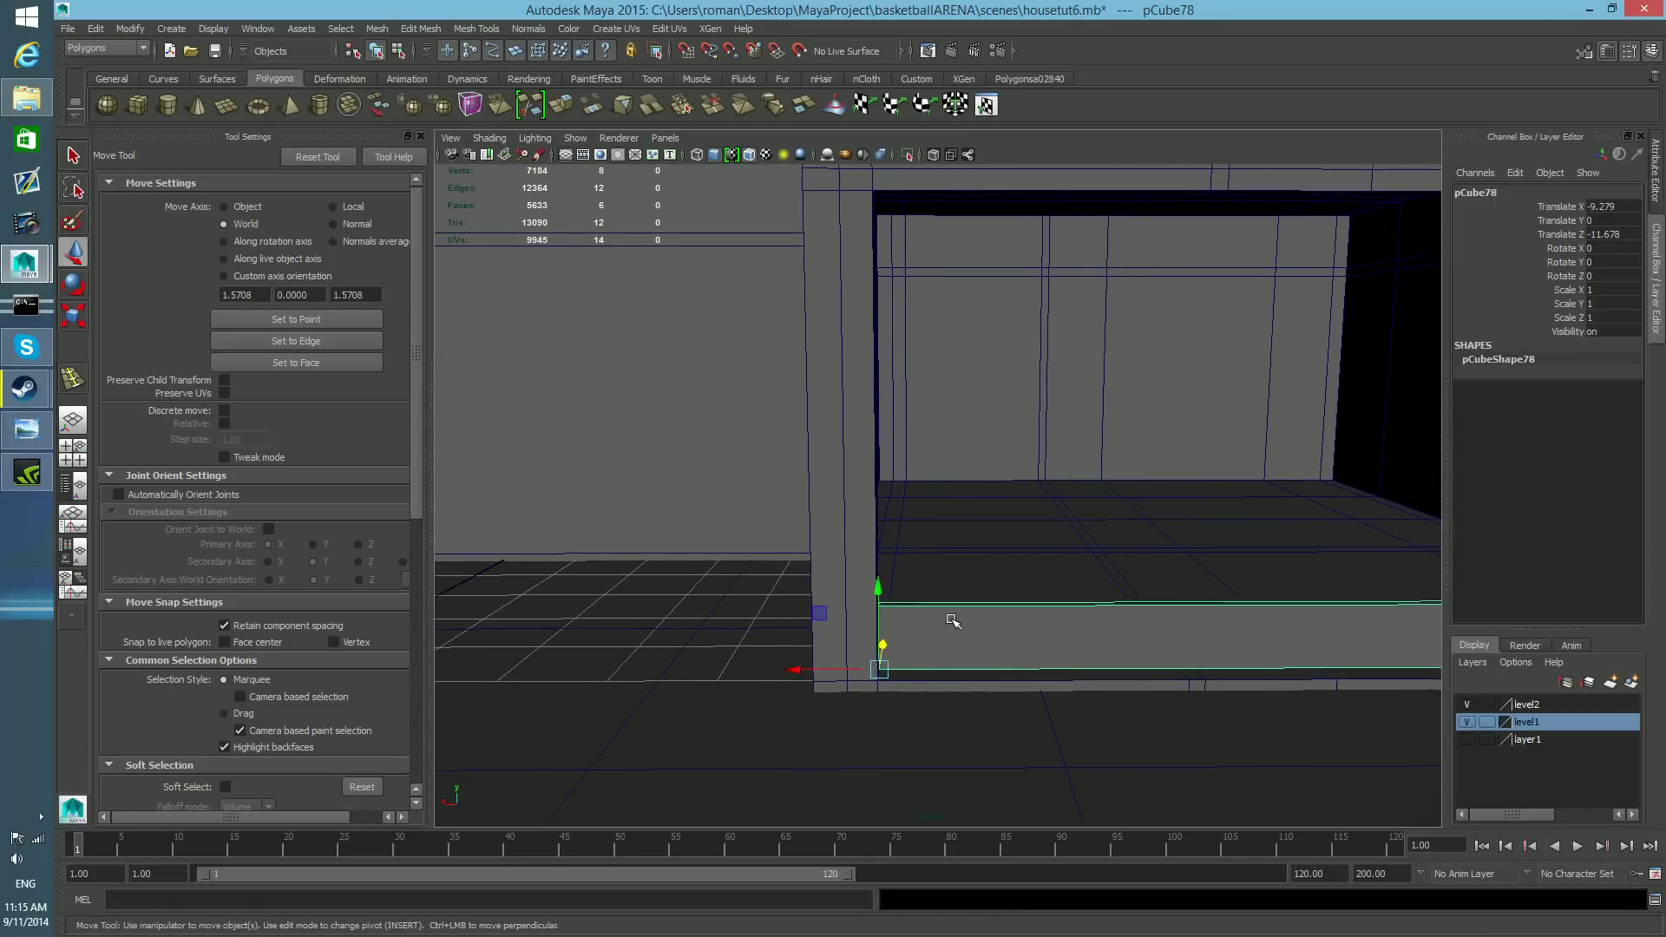
{"action": "key", "text": "v"}
{"action": "mouse_move", "coordinate": [879, 588]}
{"action": "left_mouse_down"}
{"action": "mouse_move", "coordinate": [856, 304]}
{"action": "mouse_move", "coordinate": [884, 640]}
{"action": "mouse_move", "coordinate": [879, 606]}
{"action": "left_mouse_up"}
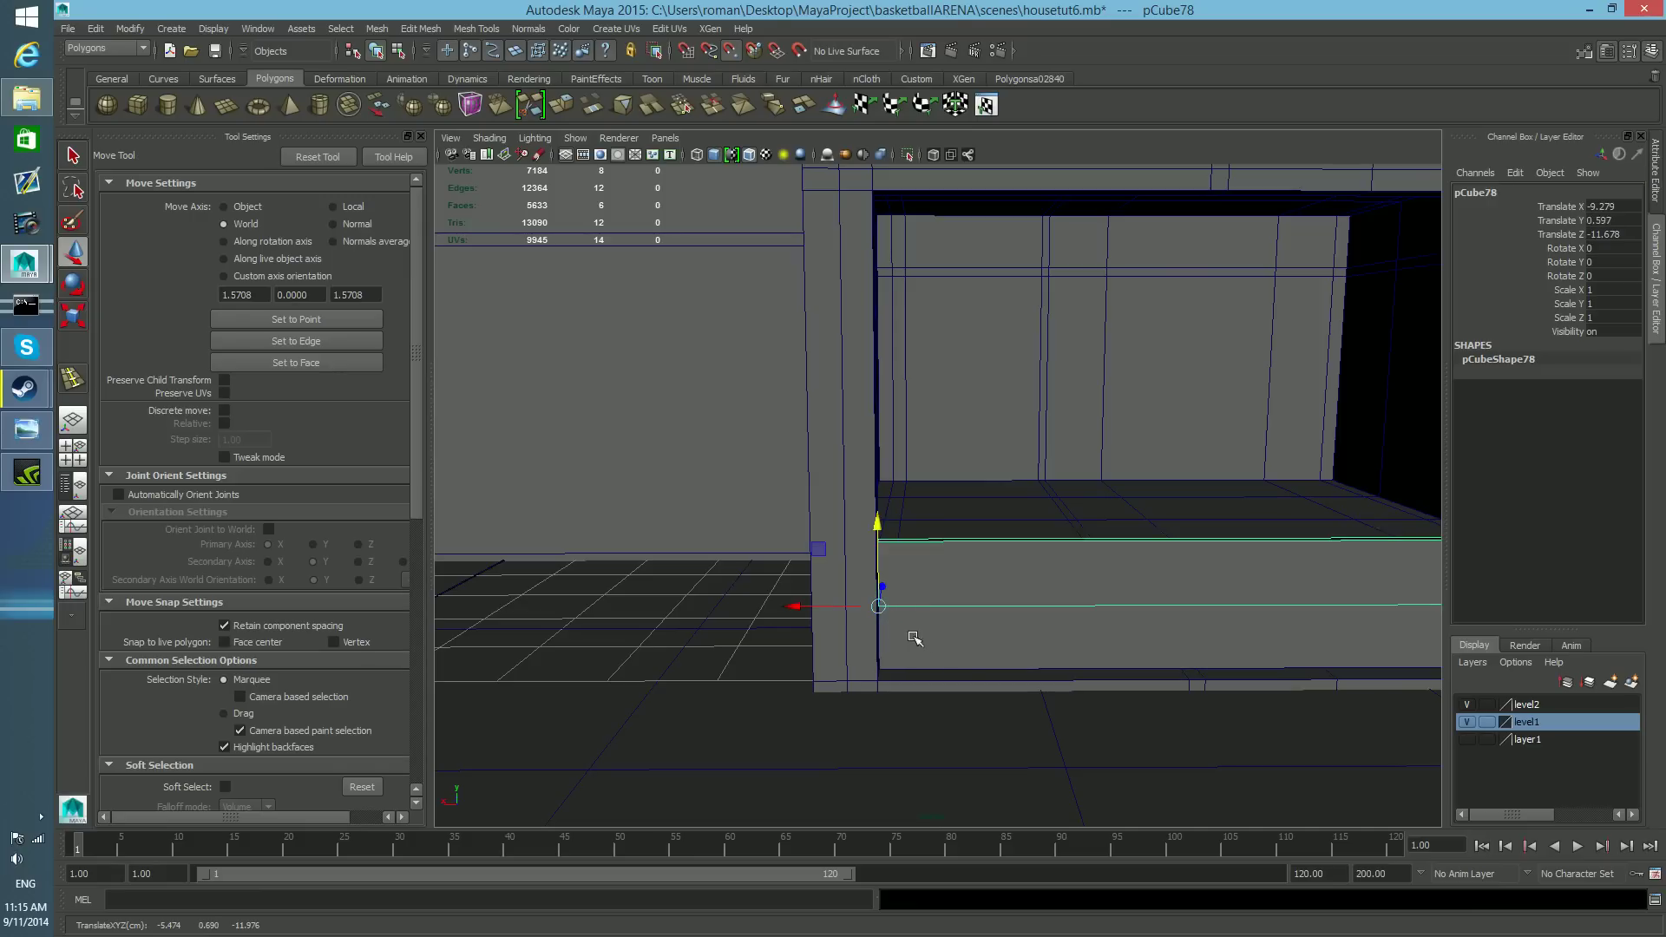
{"action": "key", "text": "alt+space"}
{"action": "middle_click_drag", "start_coordinate": [1179, 598], "coordinate": [979, 583], "text": "alt"}
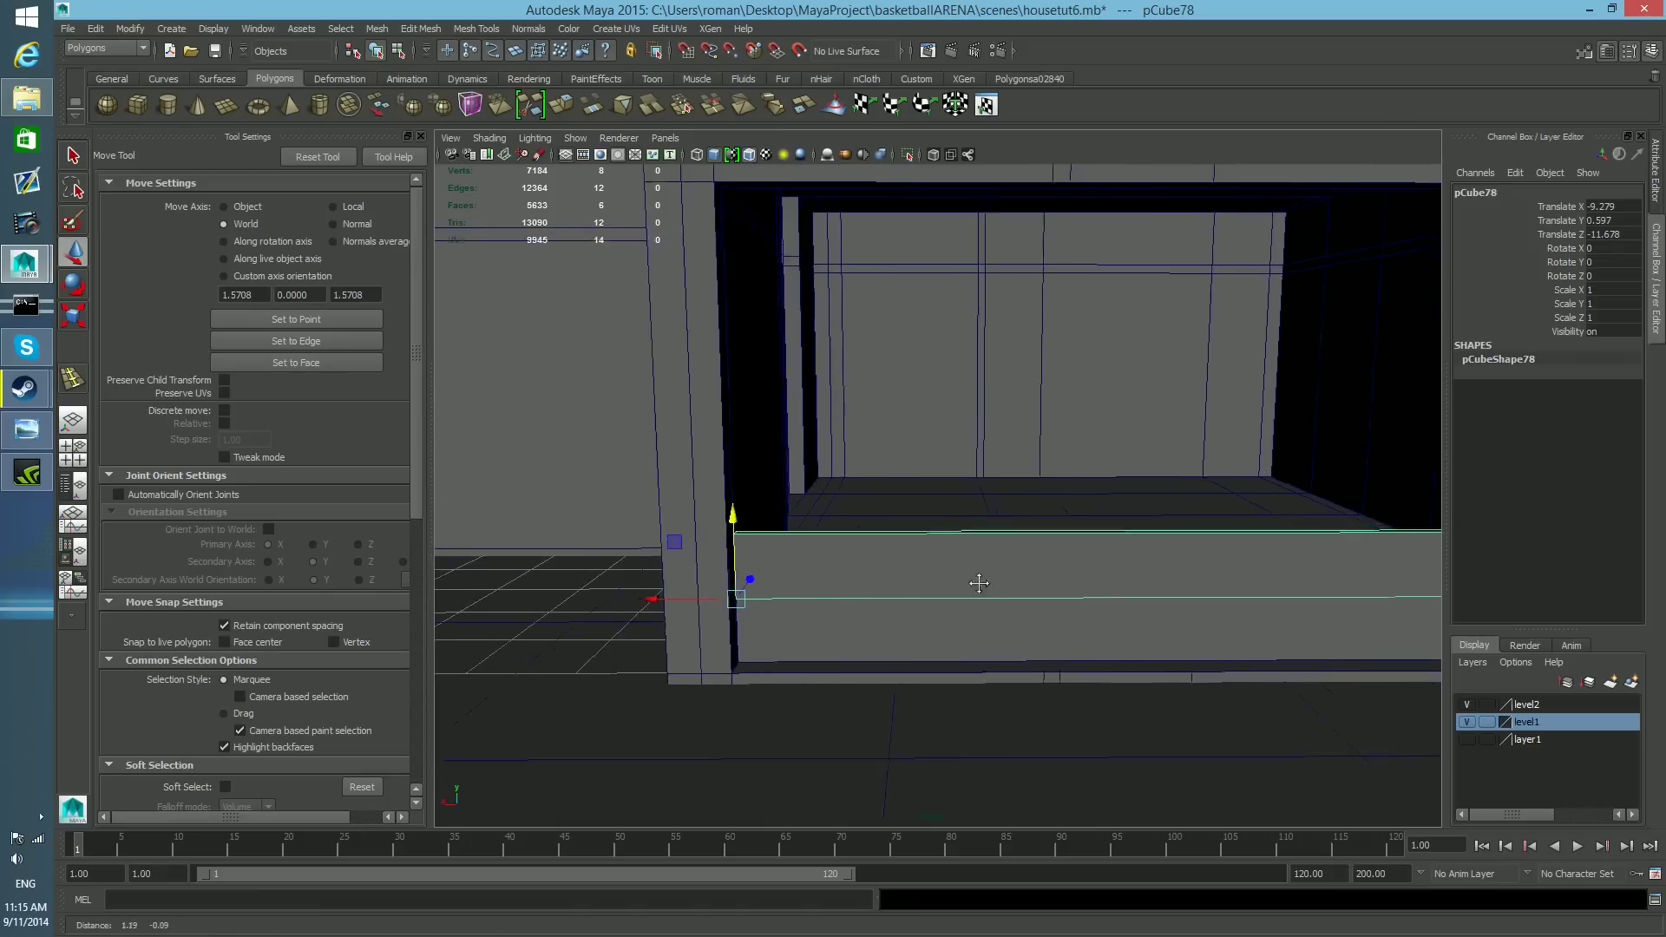
- Duplicate the slat with its offset five more times, stacking copies up to Y 3.58 to fill the garage opening
{"action": "left_click_drag", "start_coordinate": [978, 584], "coordinate": [931, 576], "text": "alt"}
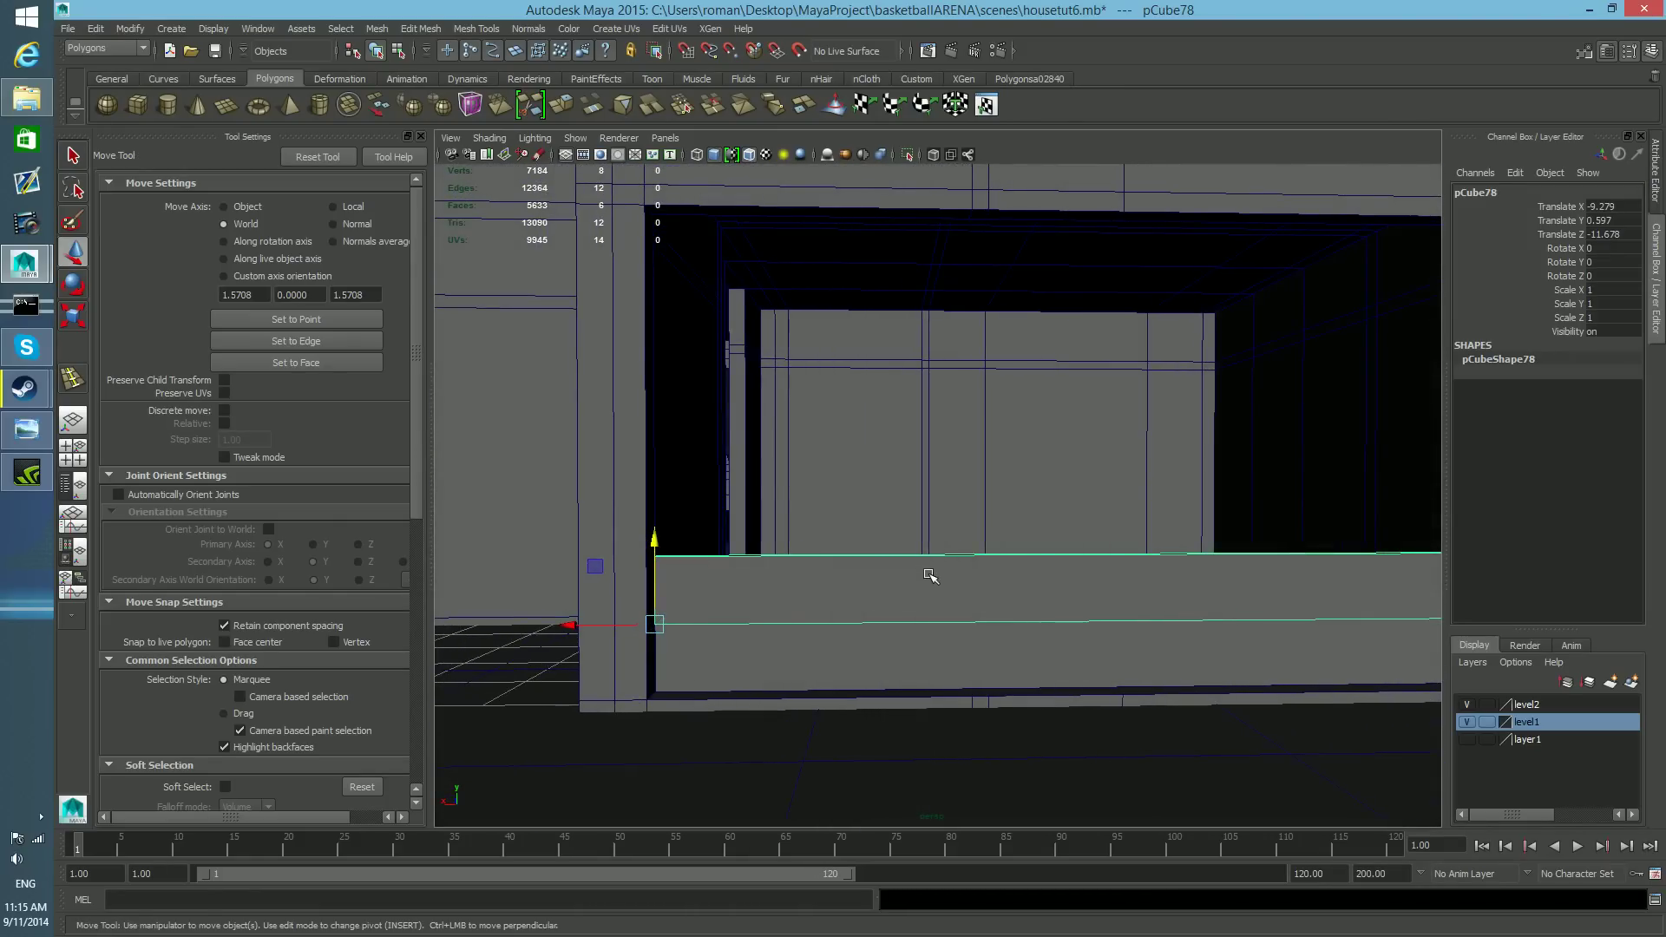
{"action": "key", "text": "shift+d"}
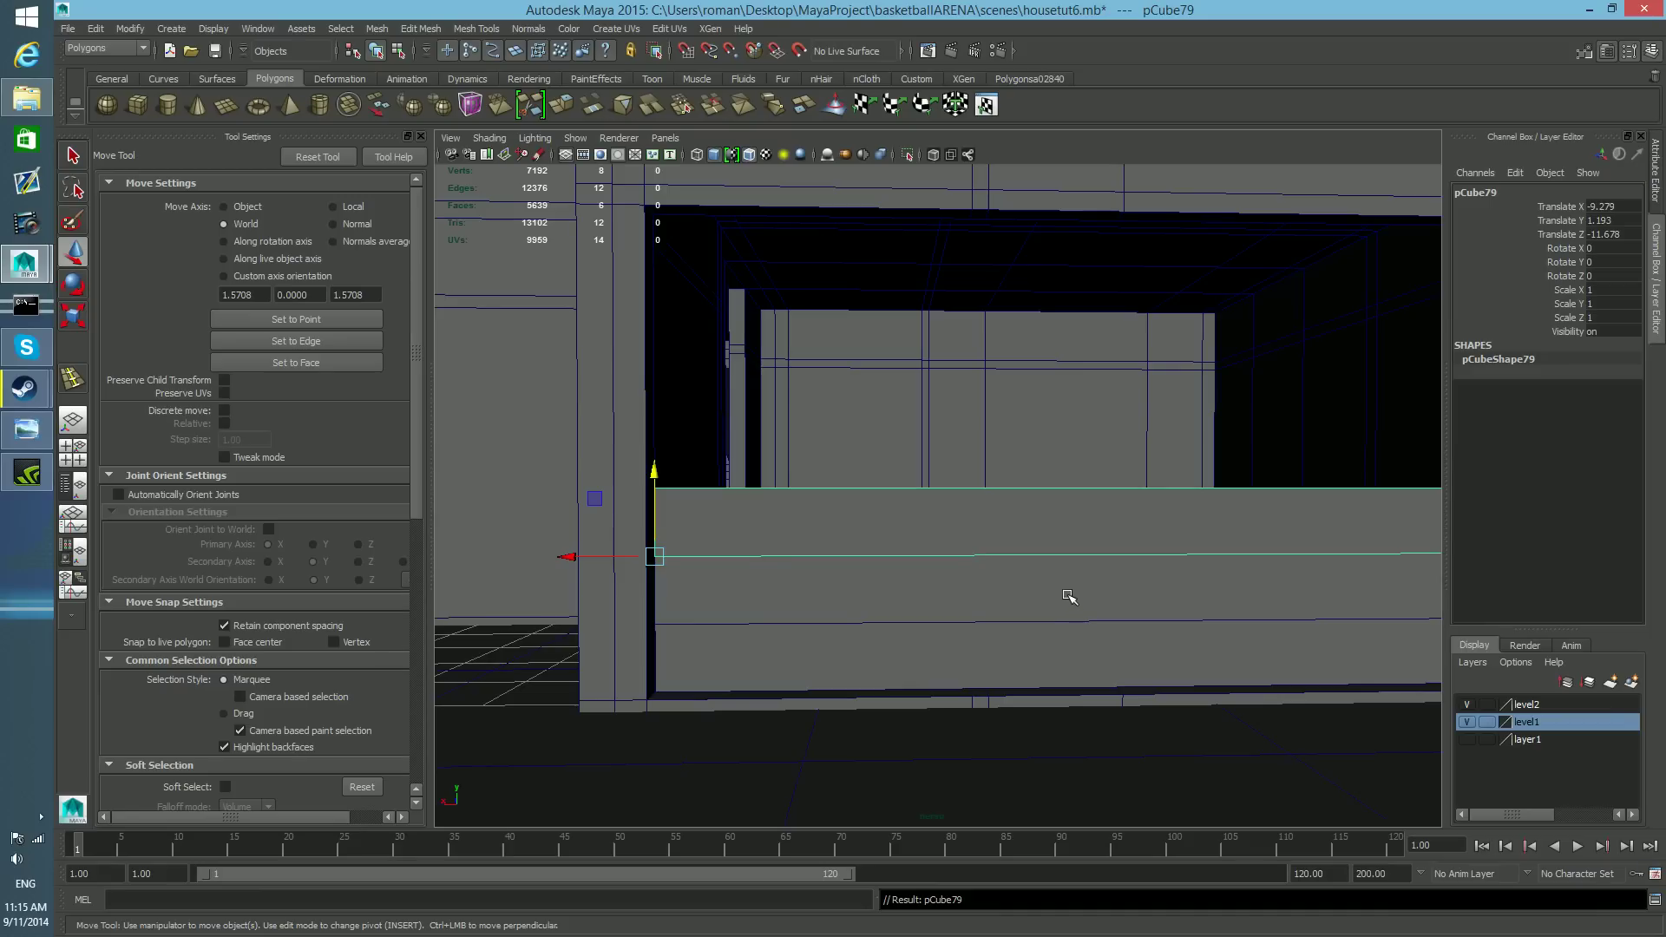
{"action": "key", "text": "shift+d"}
{"action": "key", "text": "shift+d"}
{"action": "key", "text": "shift+d"}
{"action": "key", "text": "shift+d"}
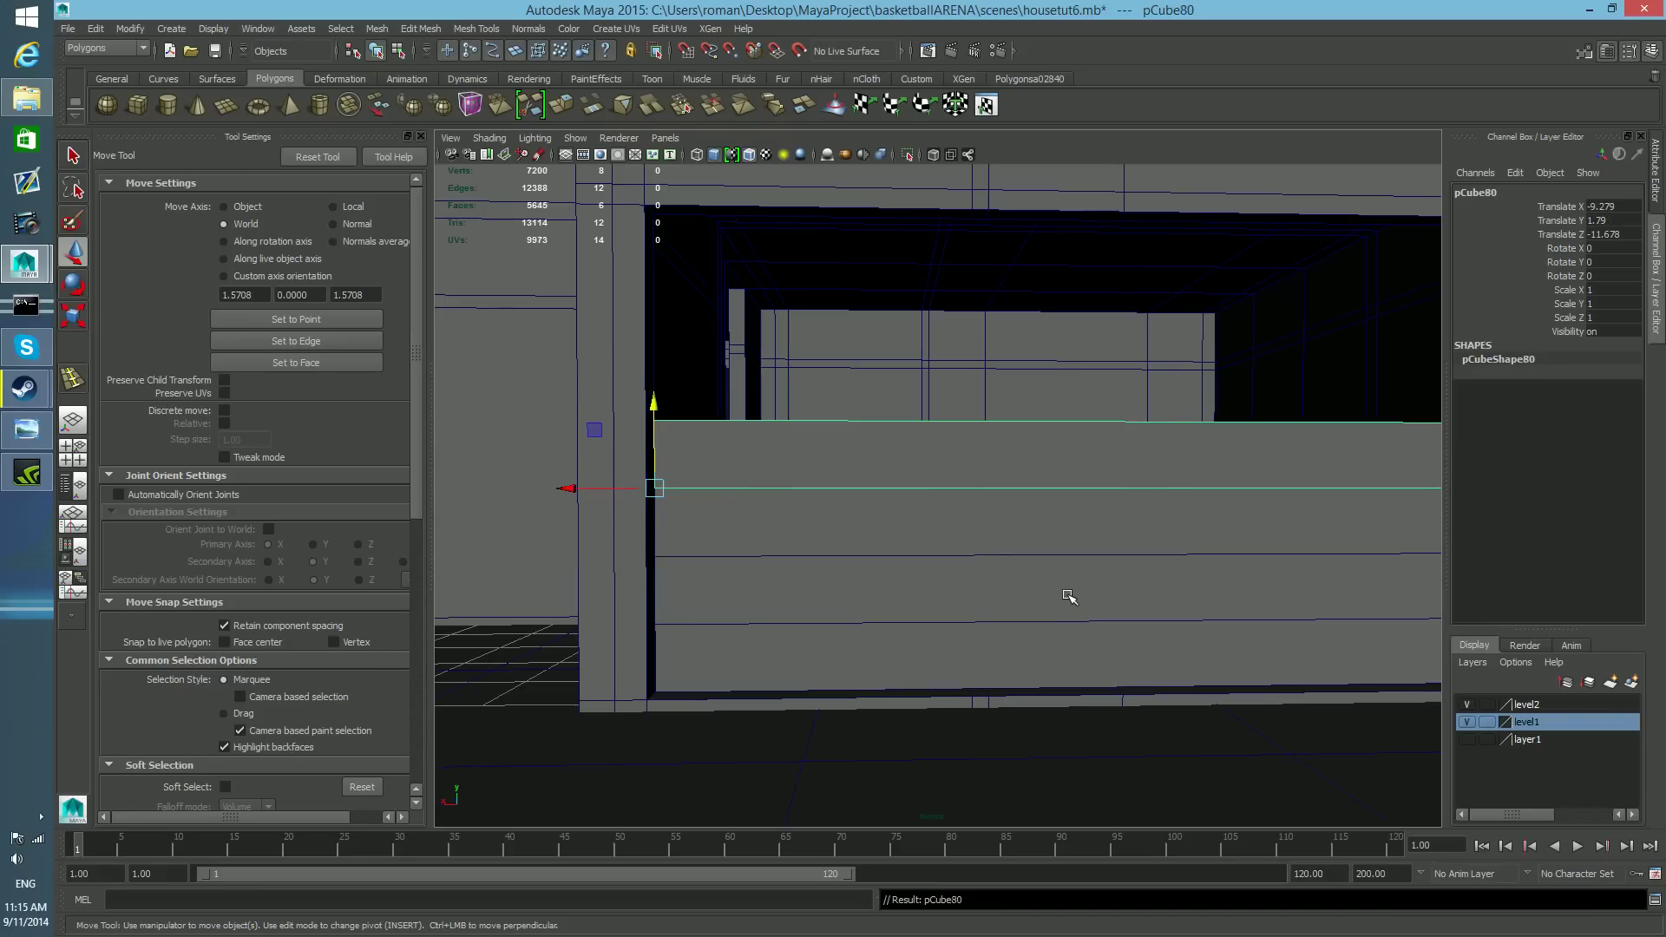
- Check the stacked garage door slats against the opening and save the scene
{"action": "left_click_drag", "start_coordinate": [1069, 597], "coordinate": [959, 580], "text": "alt"}
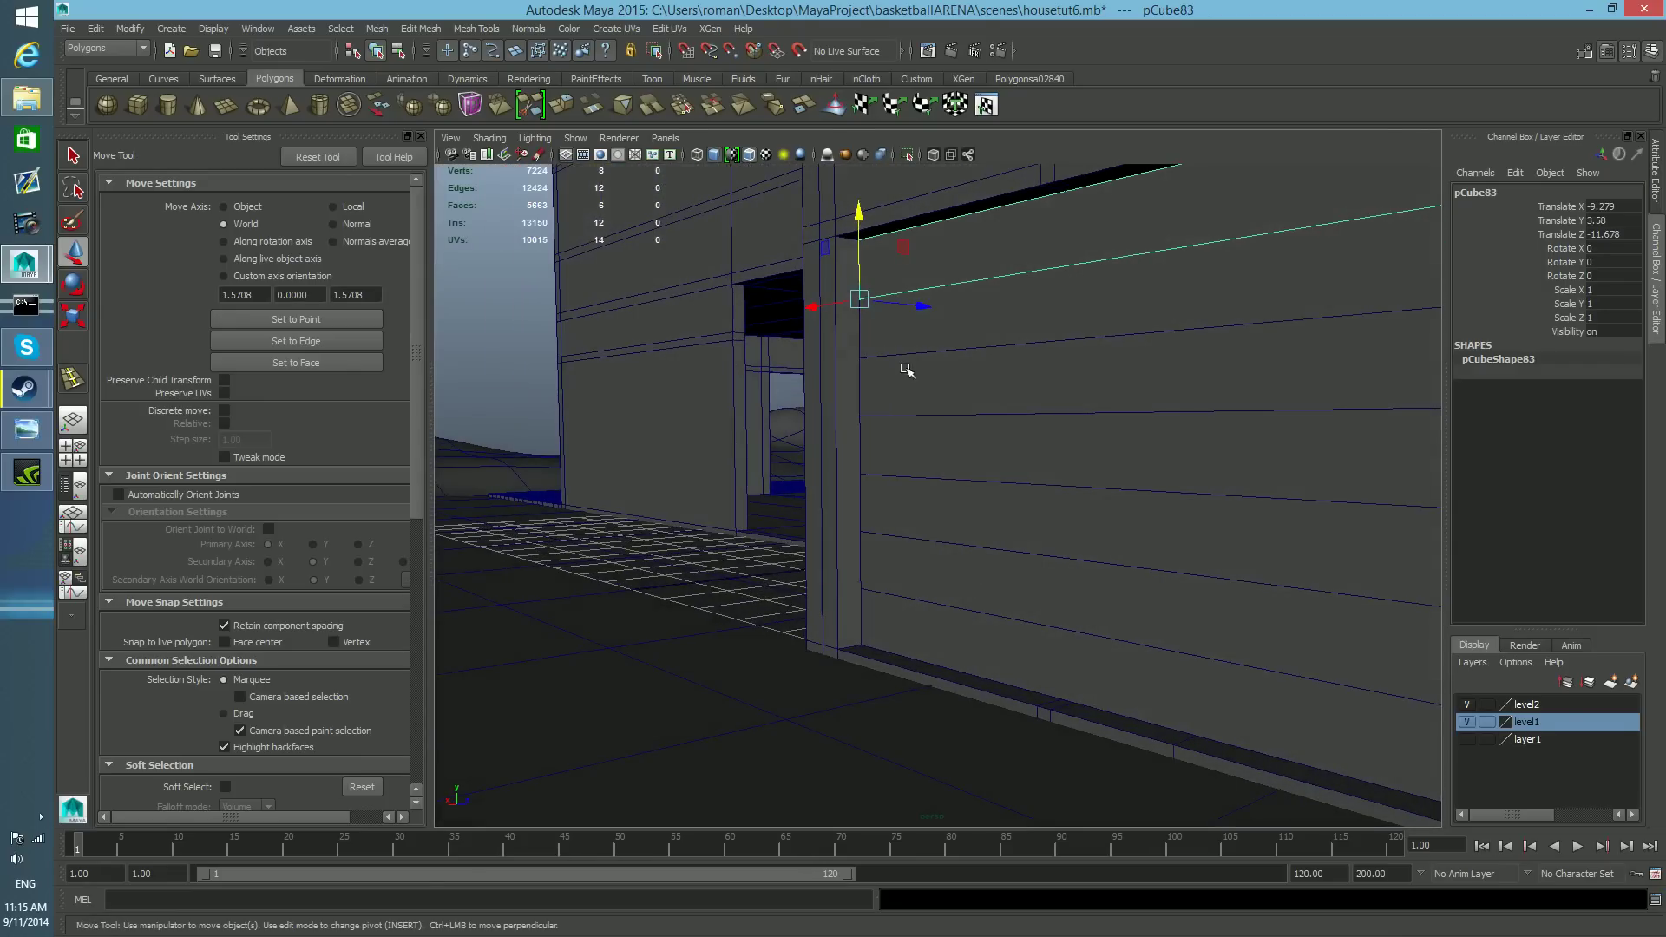
{"action": "left_click_drag", "start_coordinate": [1258, 476], "coordinate": [875, 614], "text": "alt"}
{"action": "middle_click_drag", "start_coordinate": [1024, 532], "coordinate": [959, 580], "text": "alt"}
{"action": "left_click_drag", "start_coordinate": [957, 582], "coordinate": [1135, 493], "text": "alt"}
{"action": "right_click_drag", "start_coordinate": [1134, 493], "coordinate": [813, 474], "text": "alt"}
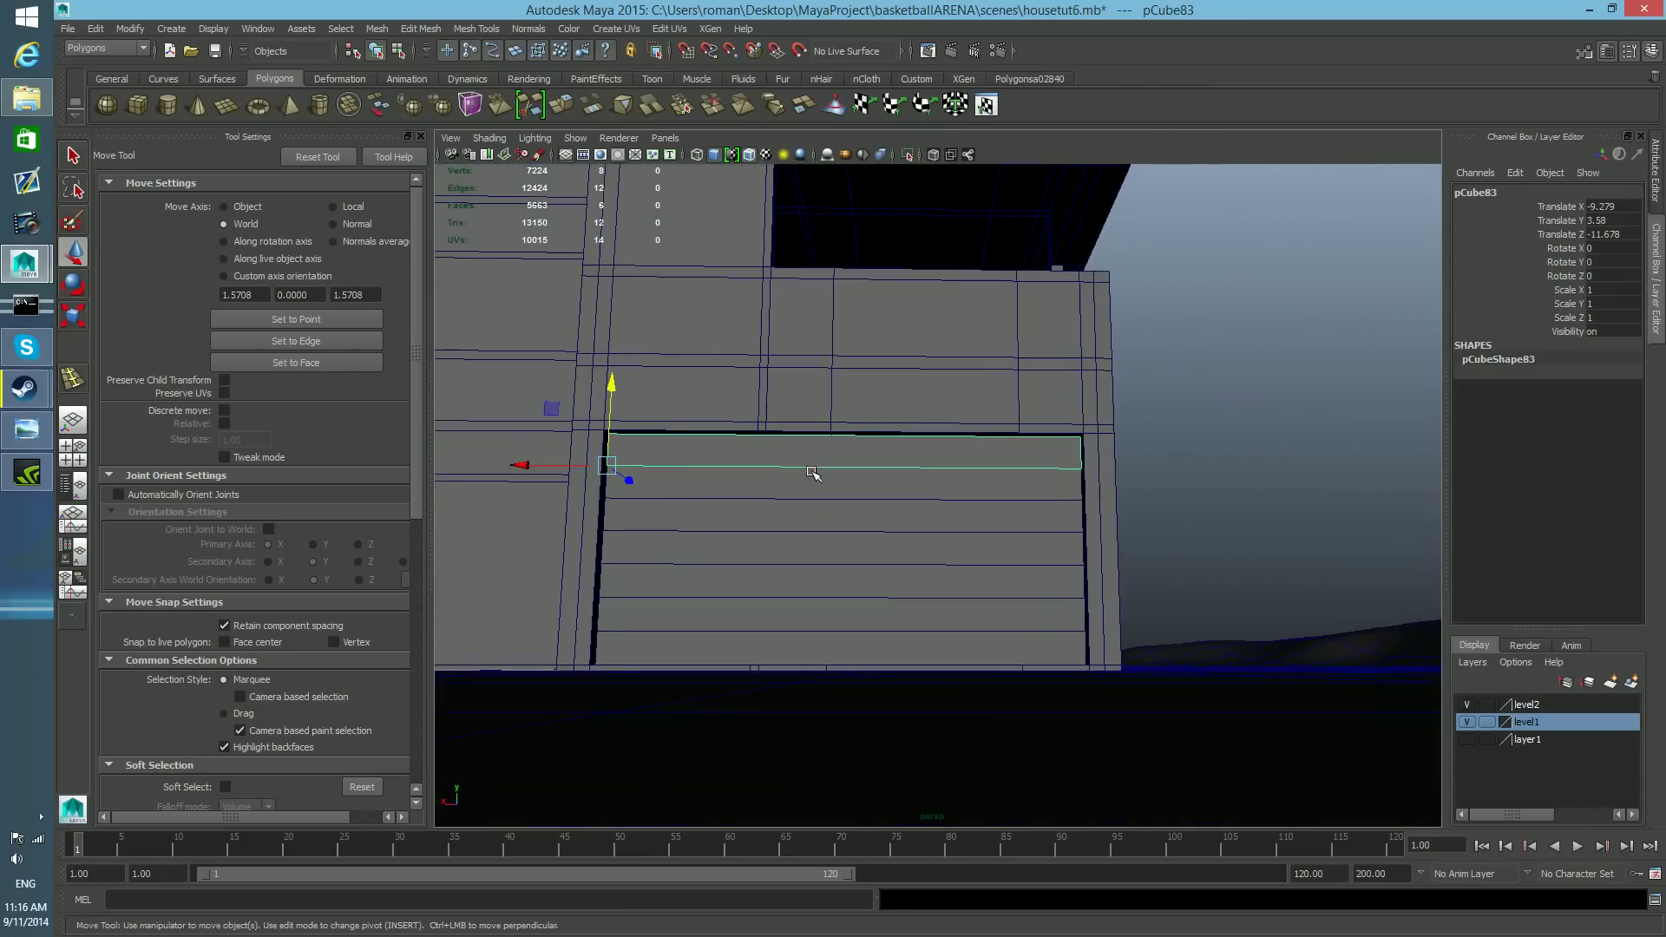
{"action": "left_click_drag", "start_coordinate": [941, 580], "coordinate": [1006, 652], "text": "alt"}
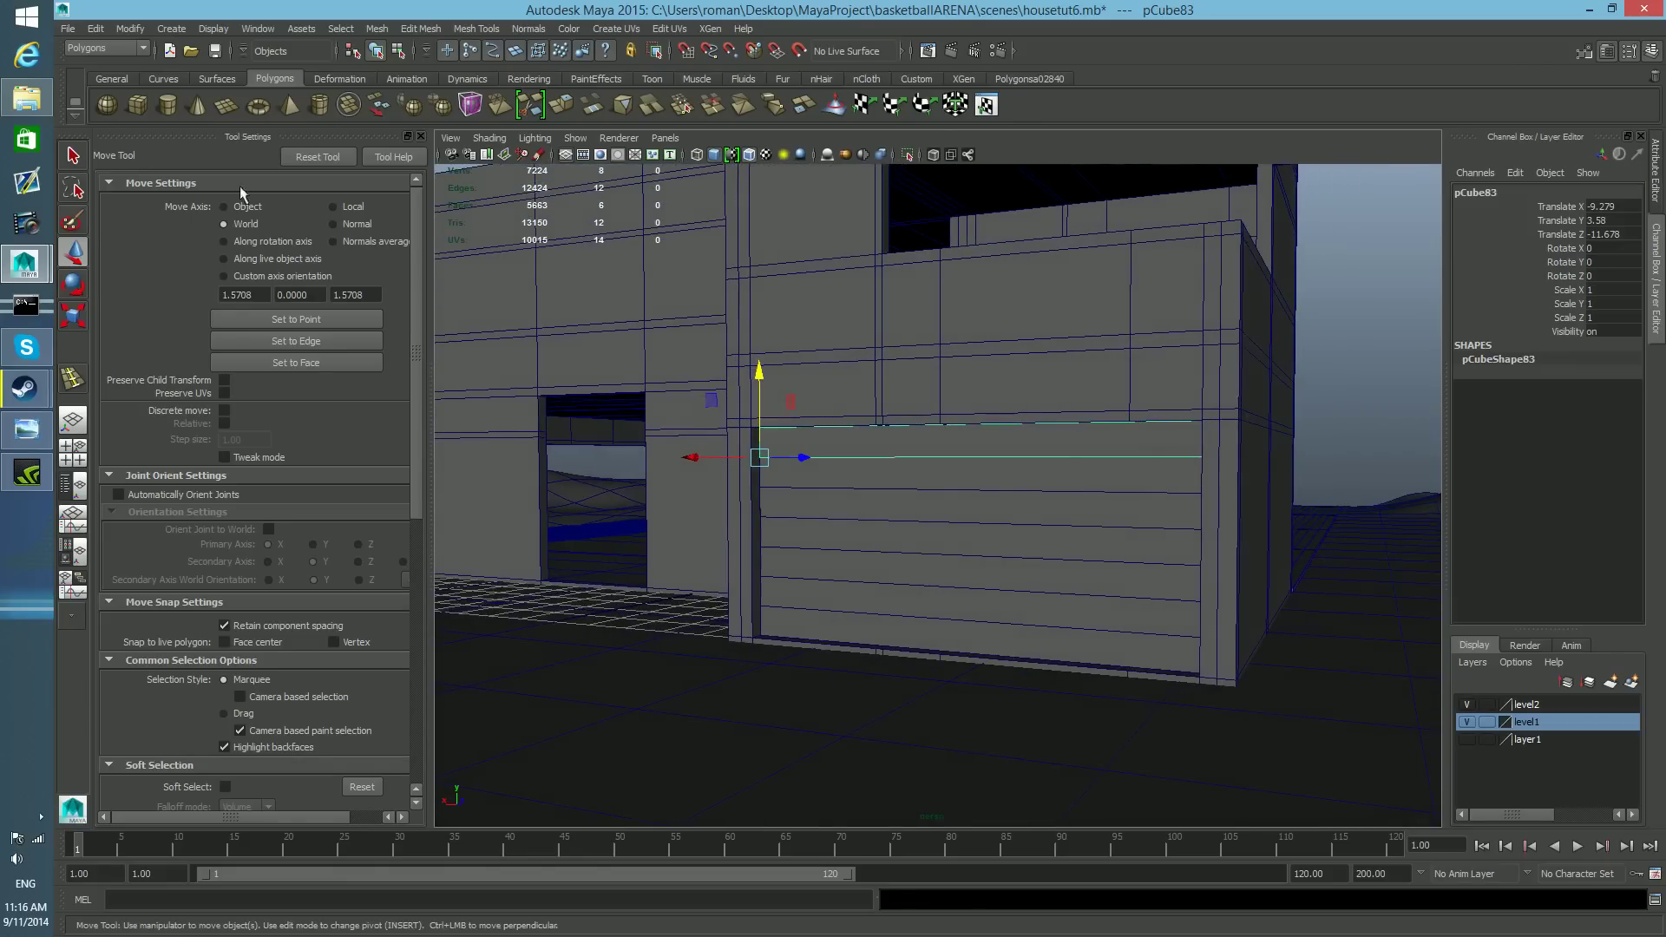
{"action": "left_click", "coordinate": [68, 28]}
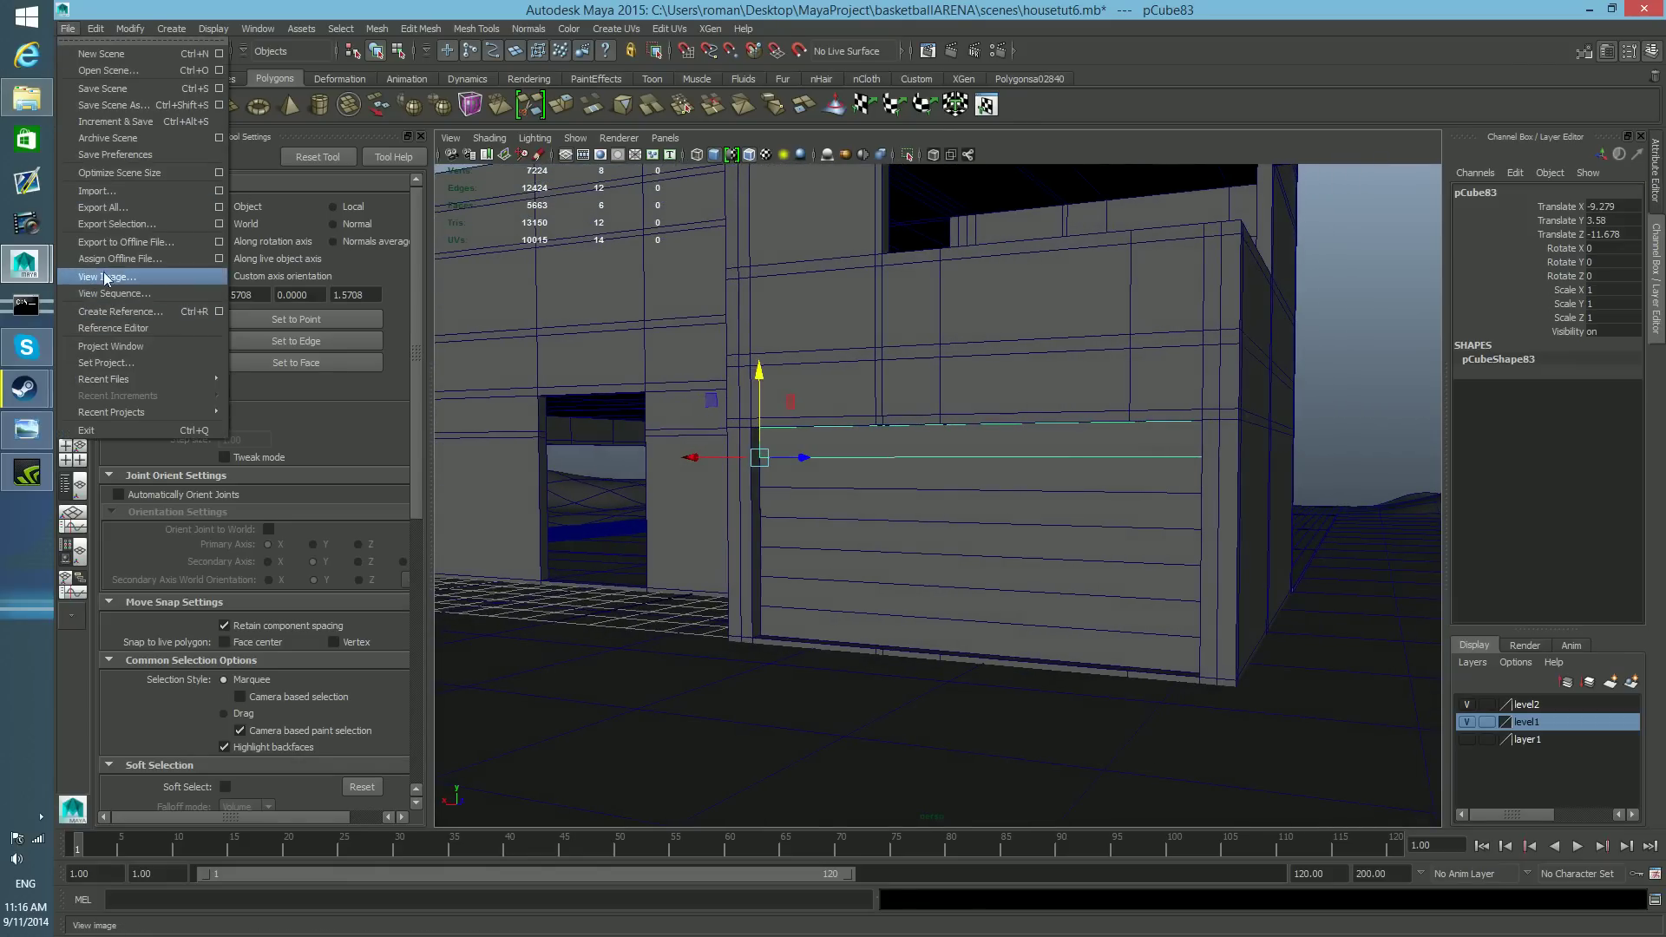
{"action": "left_click", "coordinate": [139, 87]}
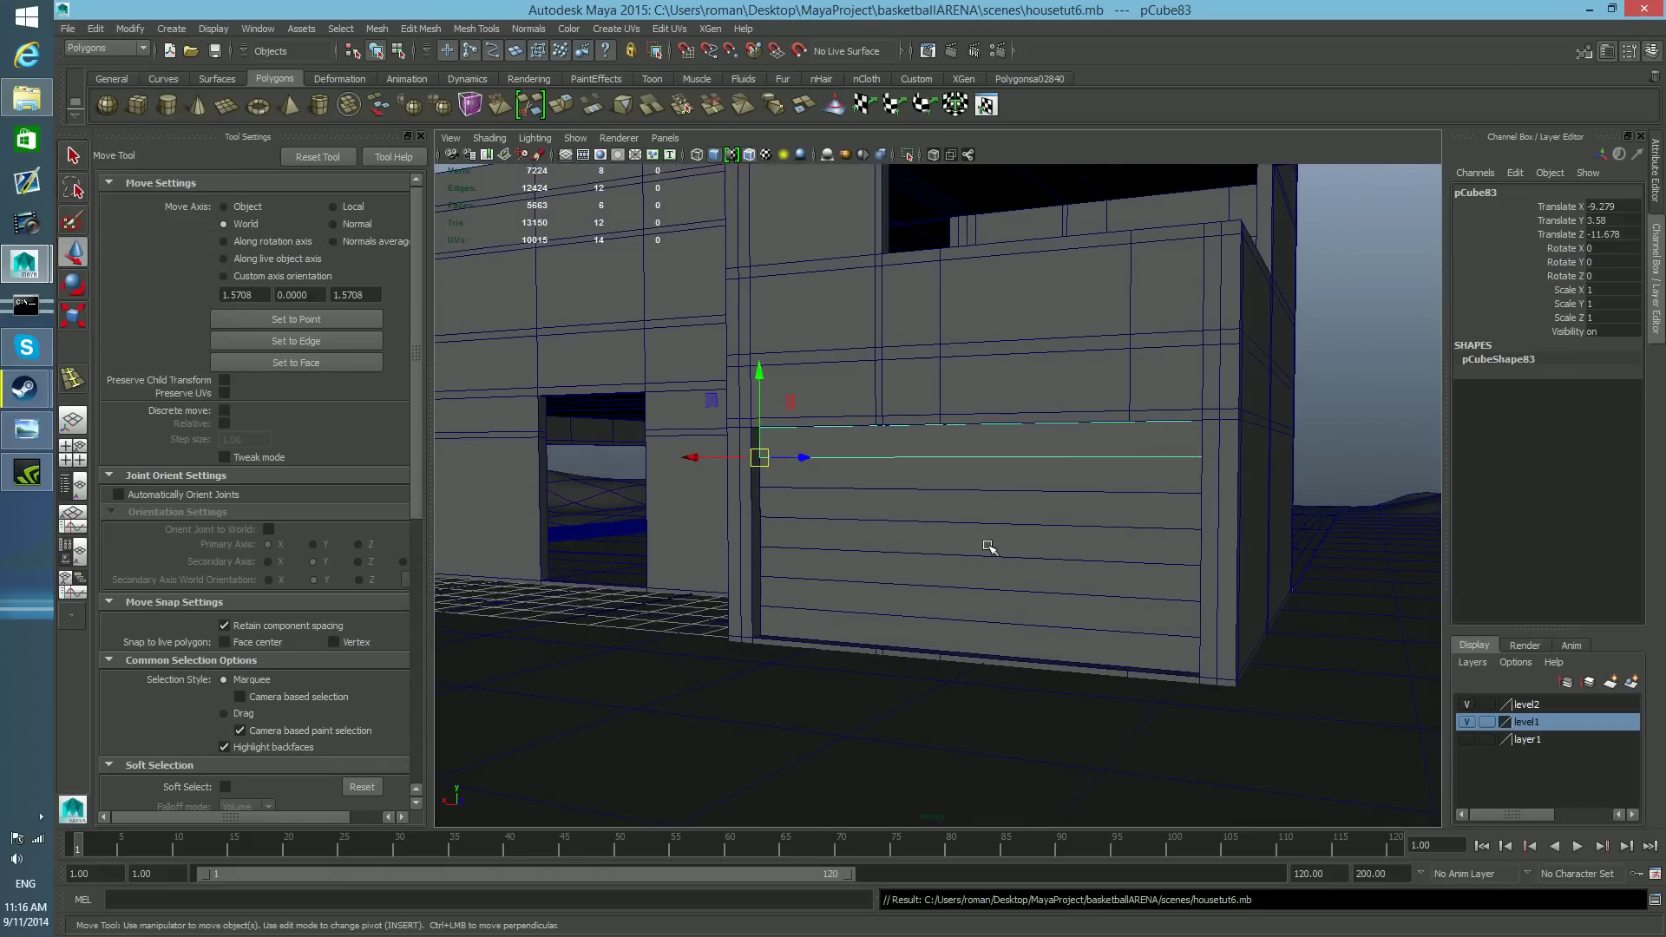
- Switch to the desktop and line up the four garage-door reference images next to each other in one row
{"action": "left_click_drag", "start_coordinate": [1000, 634], "coordinate": [724, 683], "text": "alt"}
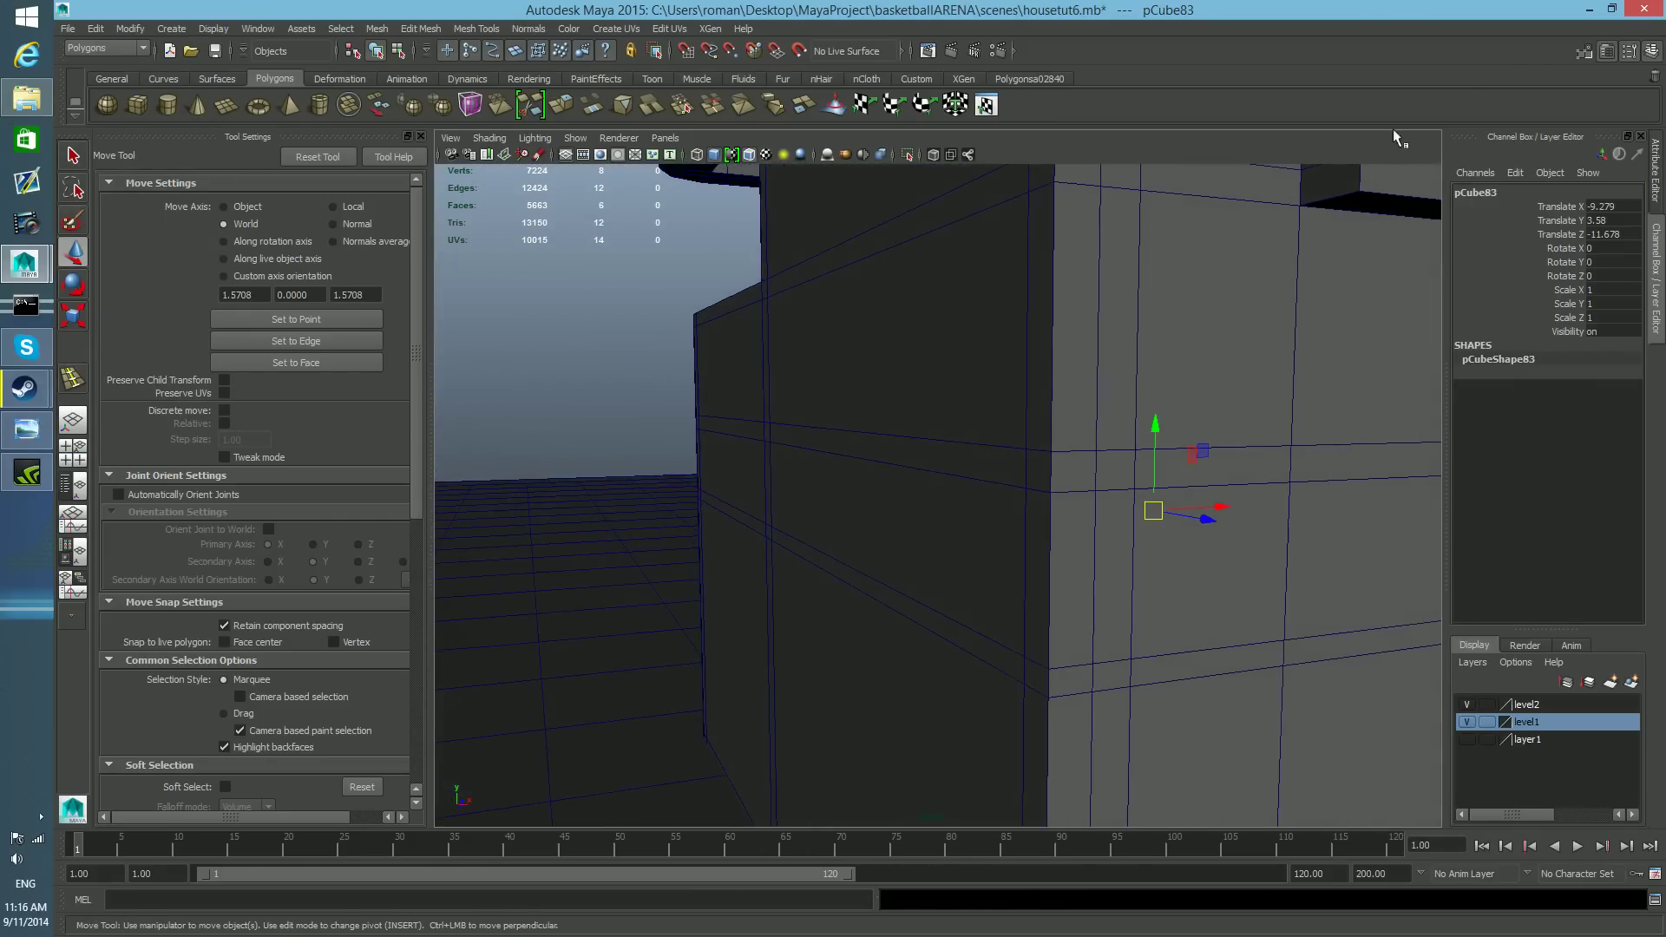
{"action": "left_click", "coordinate": [1590, 11]}
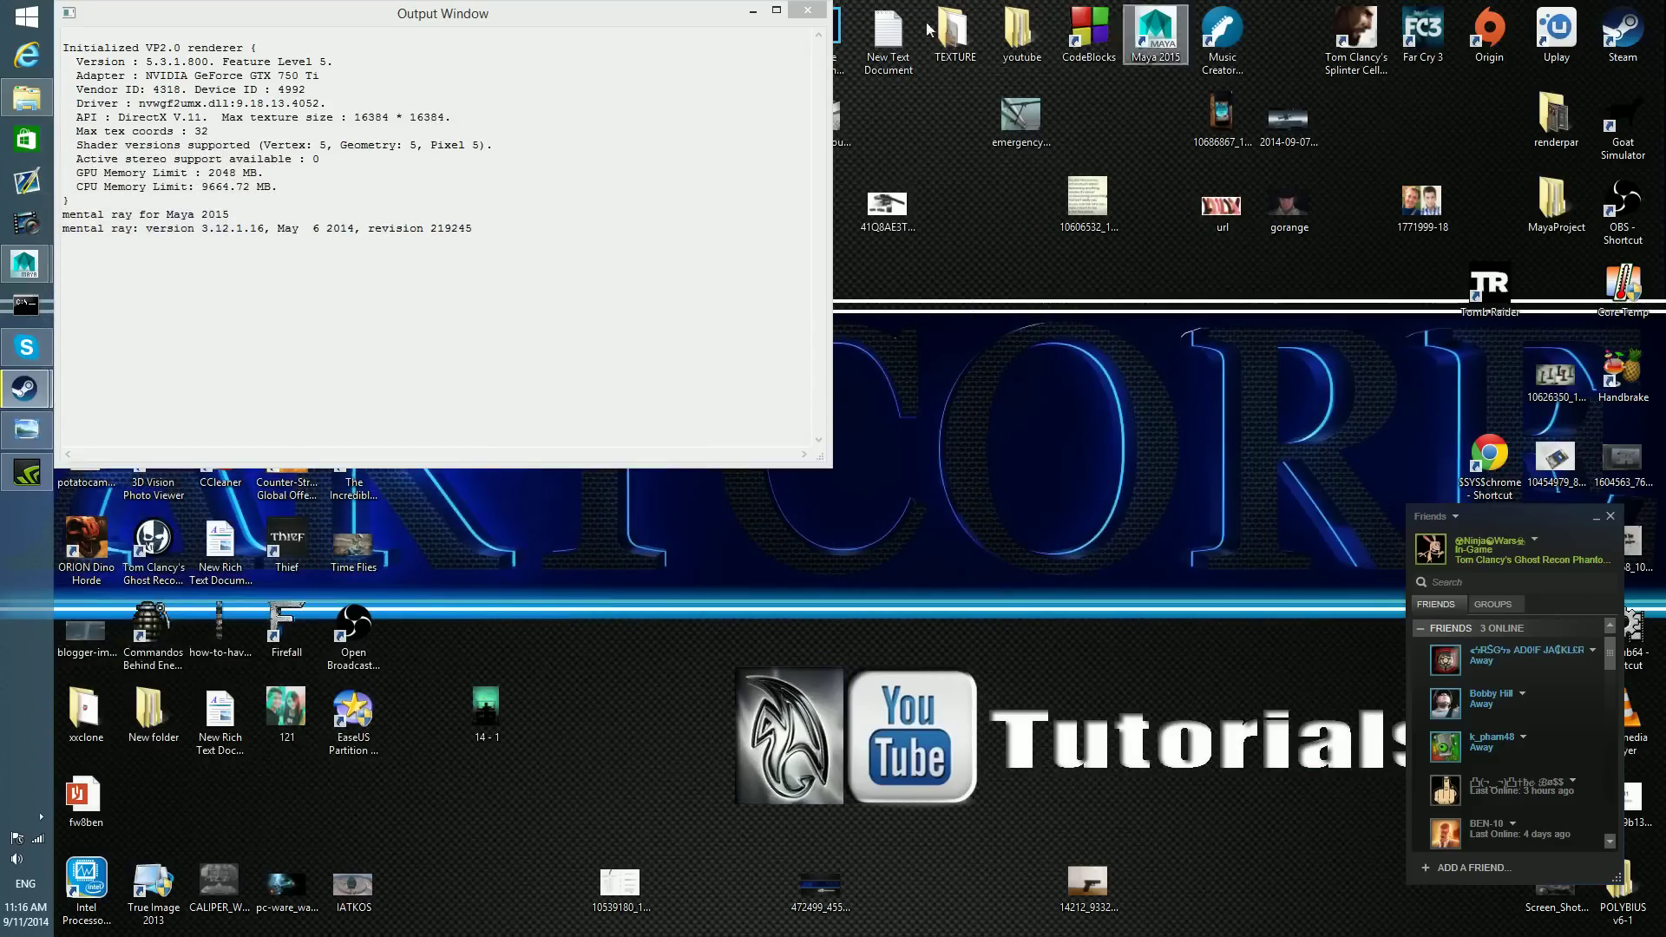
{"action": "left_click", "coordinate": [752, 11]}
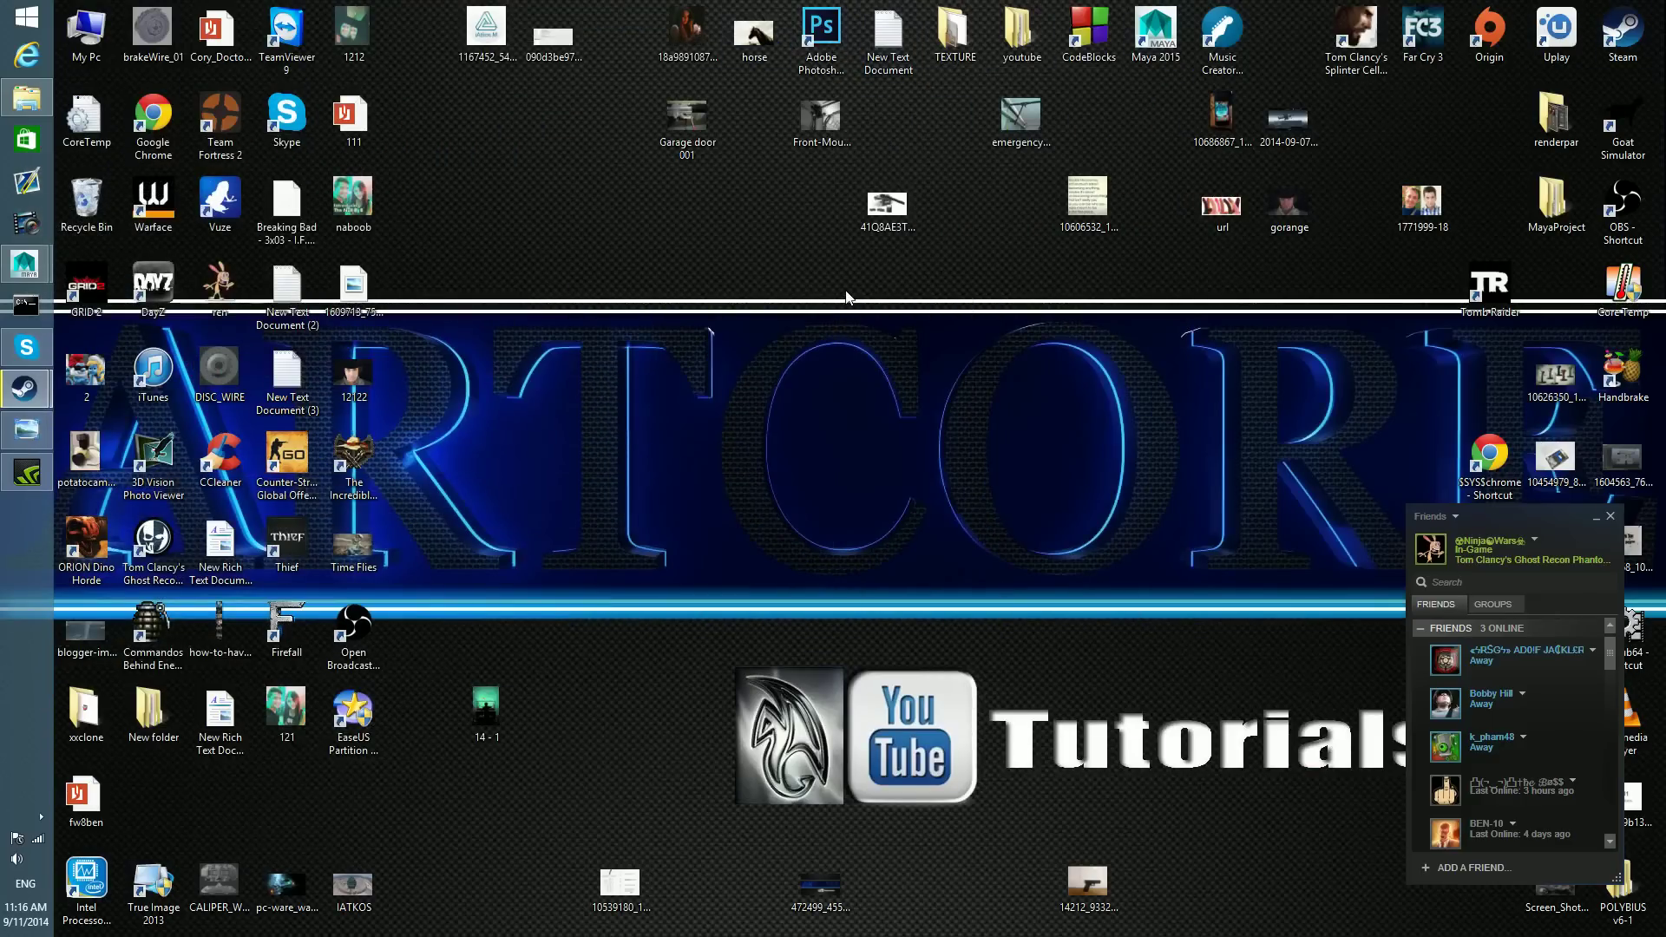
{"action": "left_click_drag", "start_coordinate": [885, 213], "coordinate": [621, 124]}
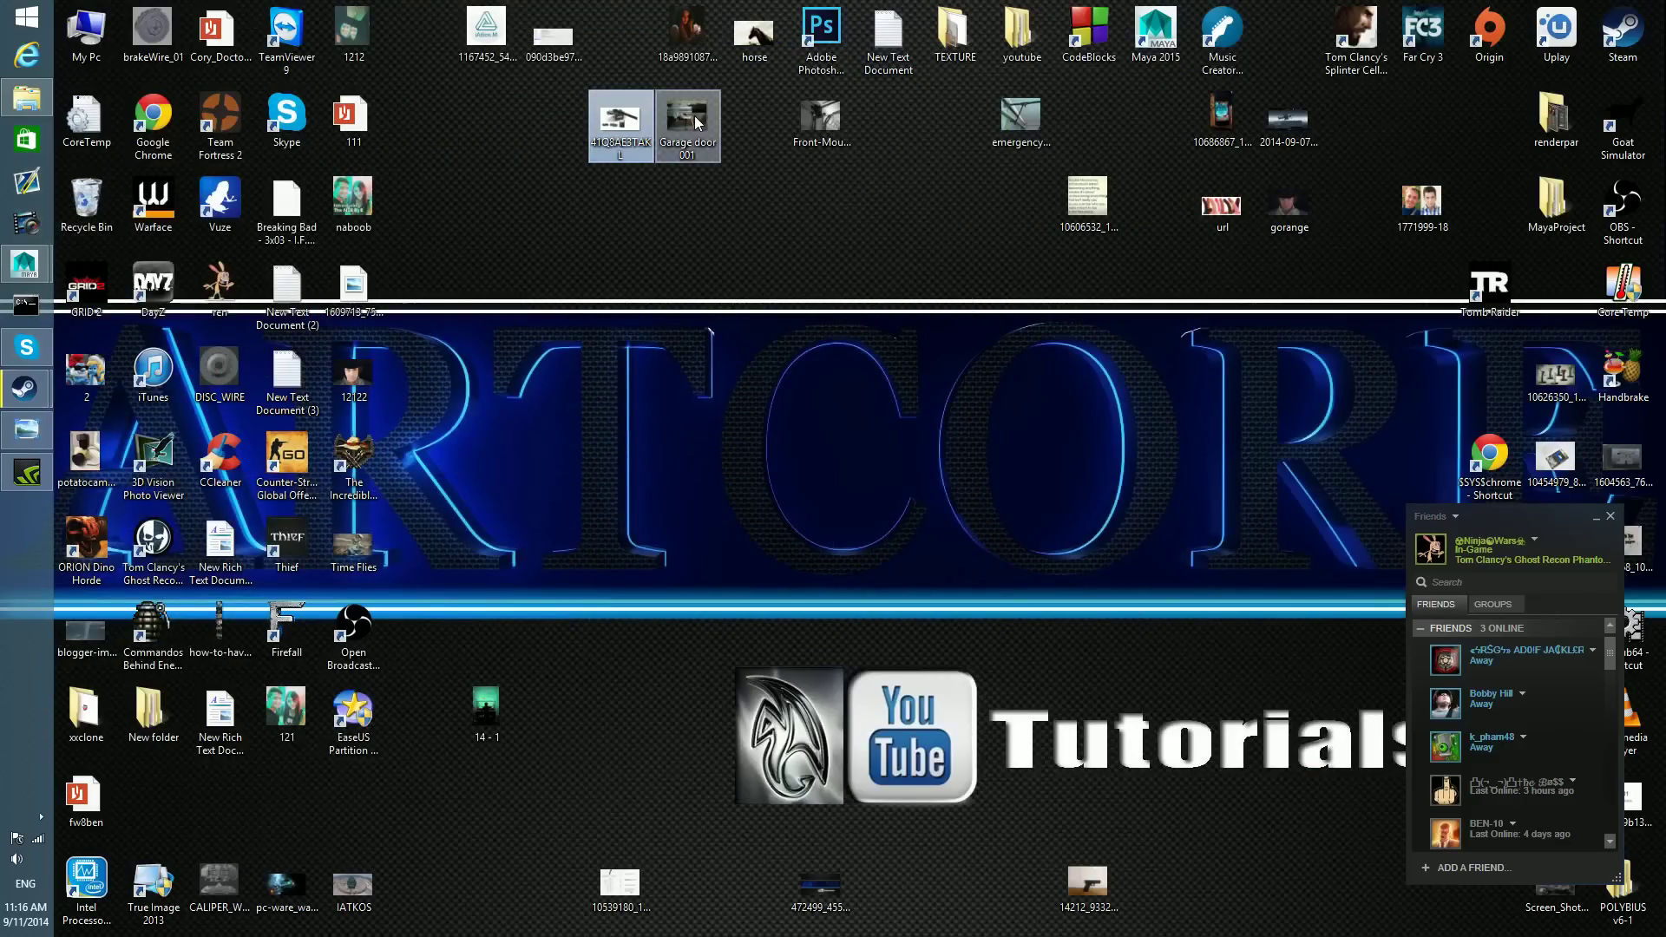
{"action": "left_click_drag", "start_coordinate": [819, 124], "coordinate": [754, 122]}
{"action": "left_click_drag", "start_coordinate": [1023, 118], "coordinate": [828, 117]}
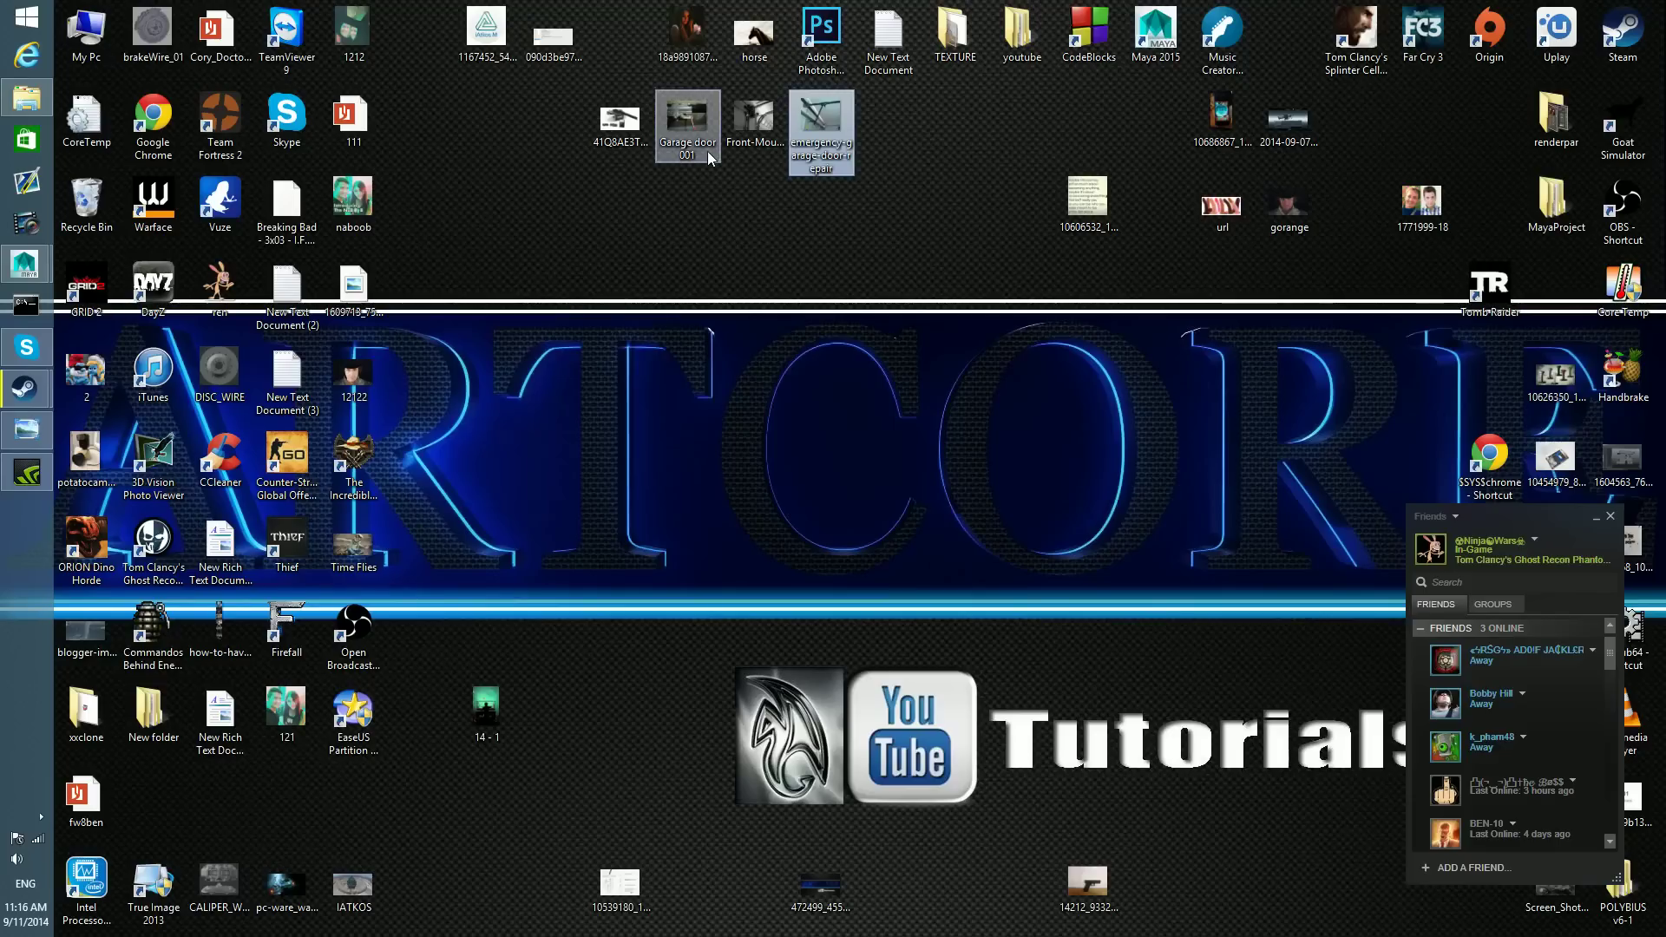
- Open the Front-Mount-Garage-Door-Opener-installation photo to study the door's rails and opener, and return to the Maya scene
{"action": "double_click", "coordinate": [742, 121]}
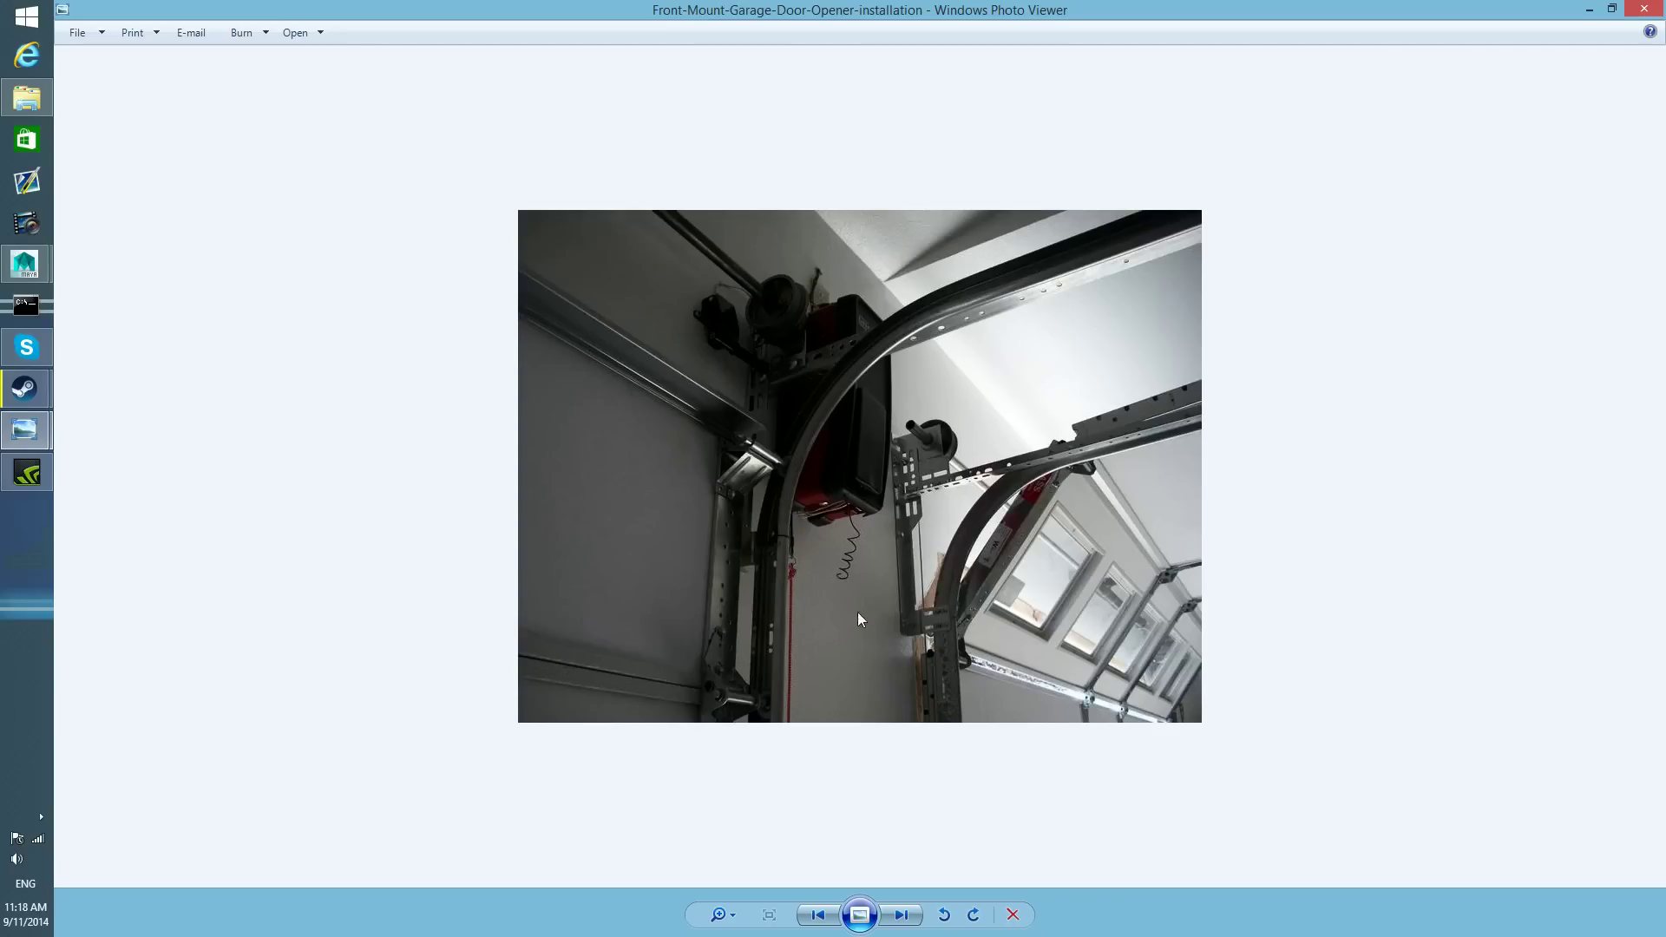
{"action": "left_click", "coordinate": [1590, 10]}
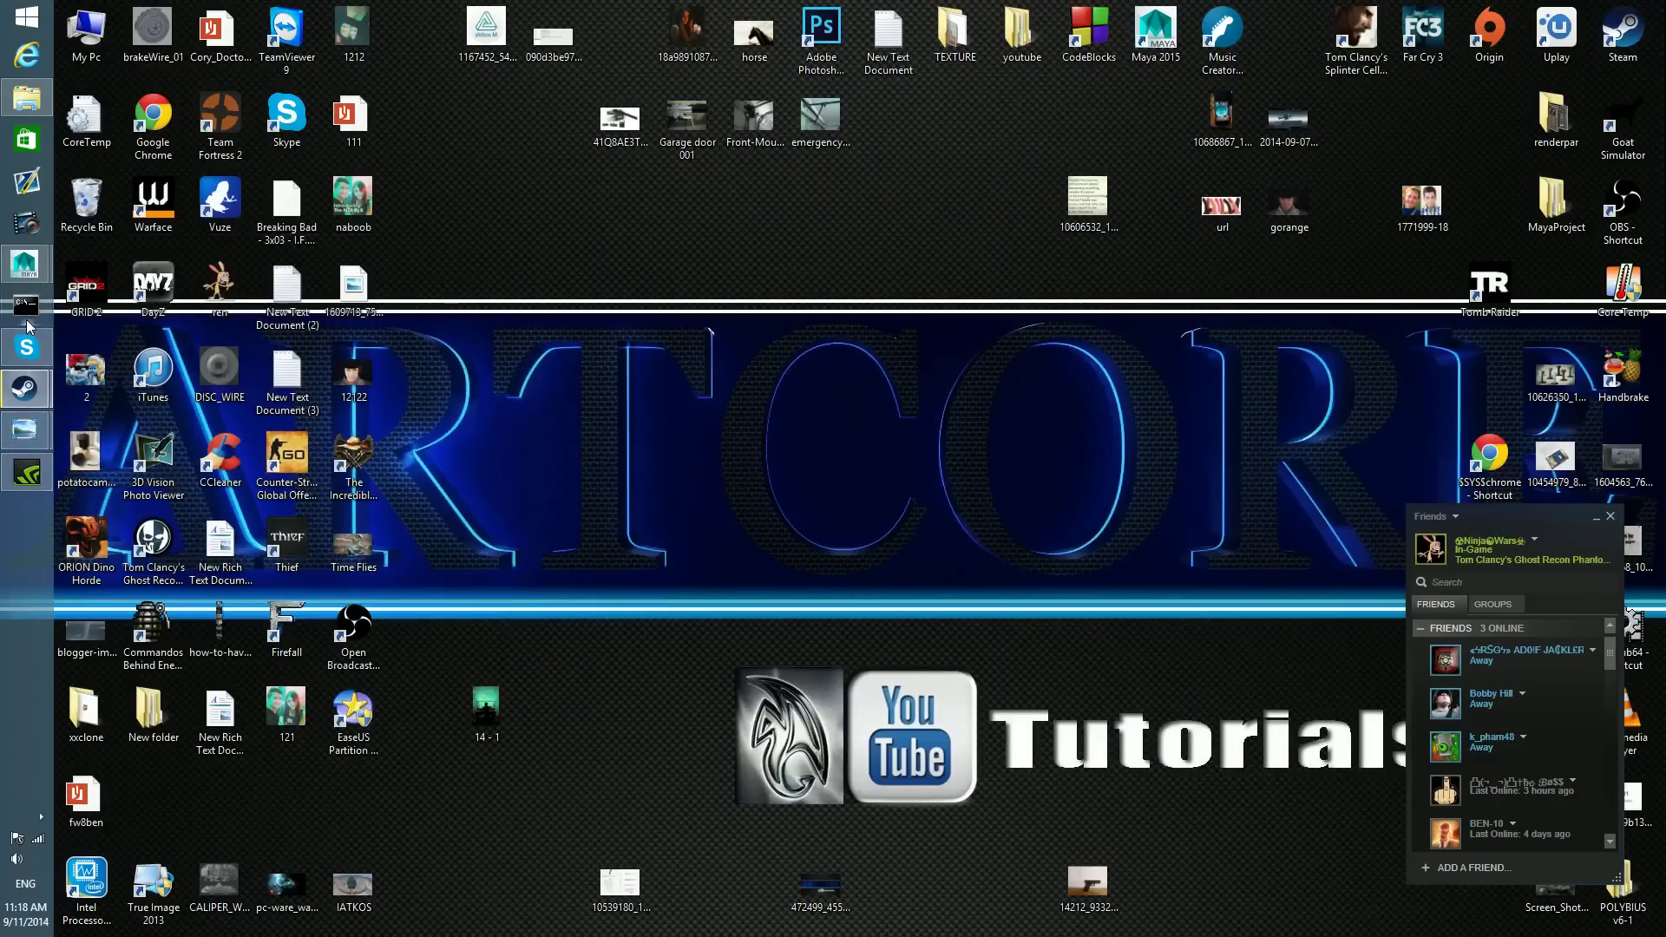
{"action": "mouse_move", "coordinate": [26, 265]}
{"action": "left_click", "coordinate": [186, 324]}
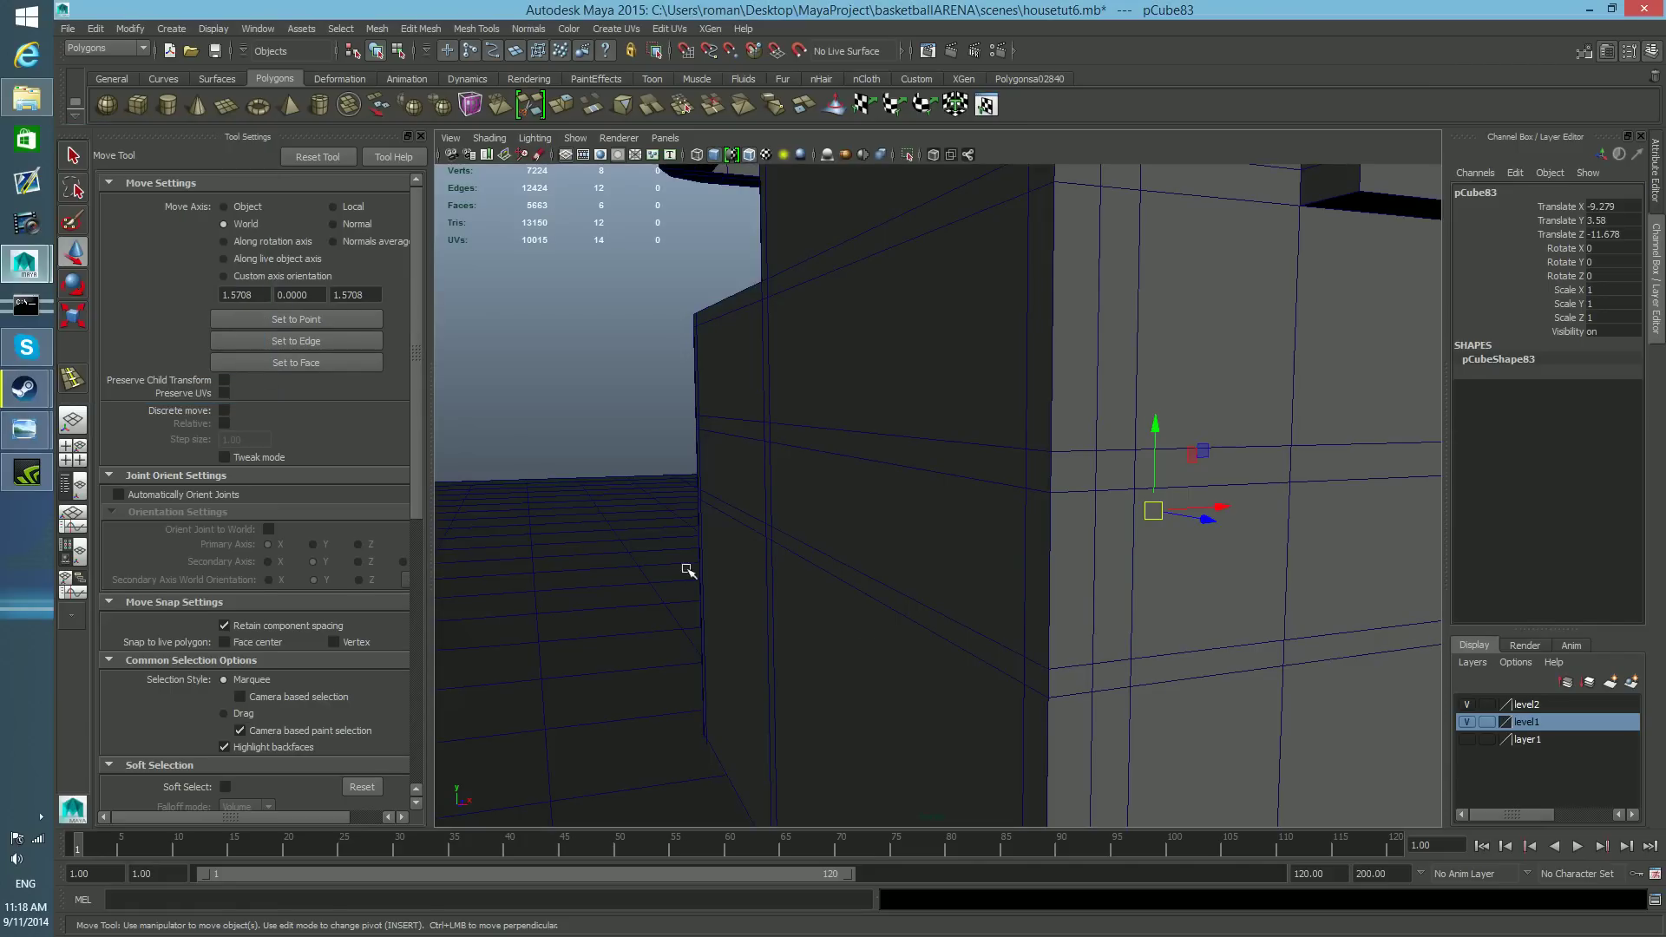
- Examine the garage door and the surrounding house from the front and the outer corner
{"action": "scroll", "coordinate": [967, 693], "scroll_direction": "down", "scroll_amount": 5}
{"action": "left_click_drag", "start_coordinate": [937, 661], "coordinate": [1216, 633], "text": "alt"}
{"action": "right_click_drag", "start_coordinate": [848, 576], "coordinate": [734, 636], "text": "alt"}
{"action": "middle_click_drag", "start_coordinate": [887, 569], "coordinate": [992, 649], "text": "alt"}
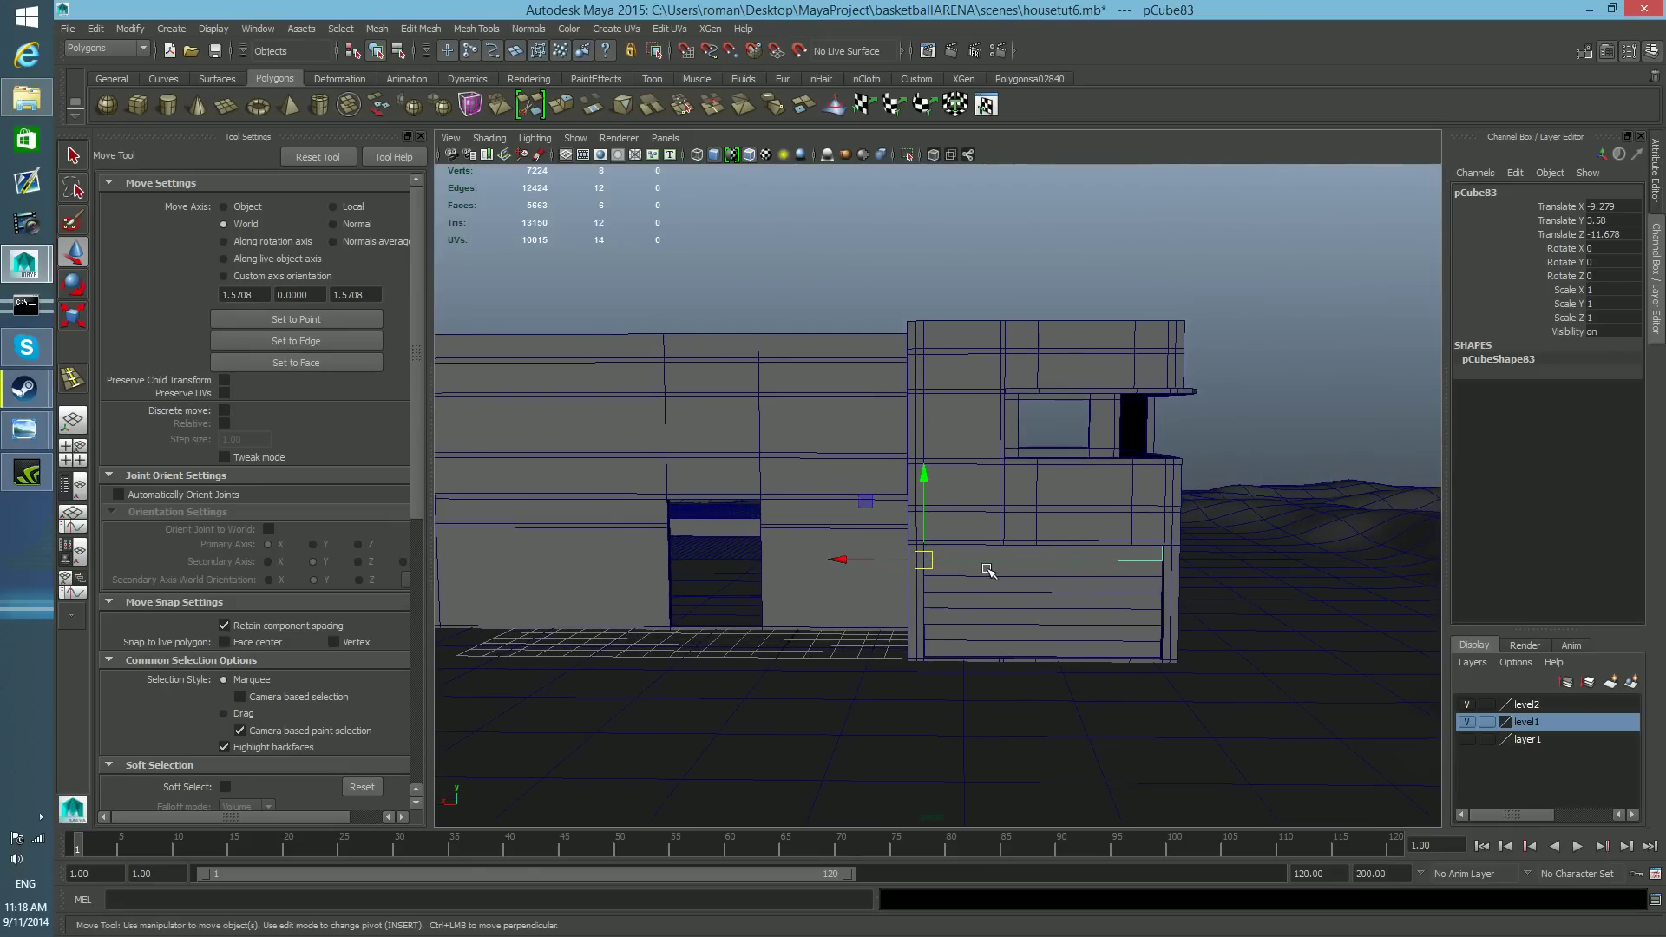
{"action": "left_click_drag", "start_coordinate": [992, 552], "coordinate": [1013, 646]}
{"action": "left_click_drag", "start_coordinate": [1172, 467], "coordinate": [963, 682], "text": "alt"}
{"action": "scroll", "coordinate": [1234, 684], "scroll_direction": "down", "scroll_amount": 3}
{"action": "right_click_drag", "start_coordinate": [963, 684], "coordinate": [1162, 748], "text": "alt"}
{"action": "left_click_drag", "start_coordinate": [1186, 755], "coordinate": [1225, 764], "text": "alt"}
{"action": "right_click_drag", "start_coordinate": [1226, 764], "coordinate": [1045, 722], "text": "alt"}
{"action": "left_click_drag", "start_coordinate": [1046, 722], "coordinate": [1107, 718], "text": "alt"}
{"action": "left_click", "coordinate": [1090, 380]}
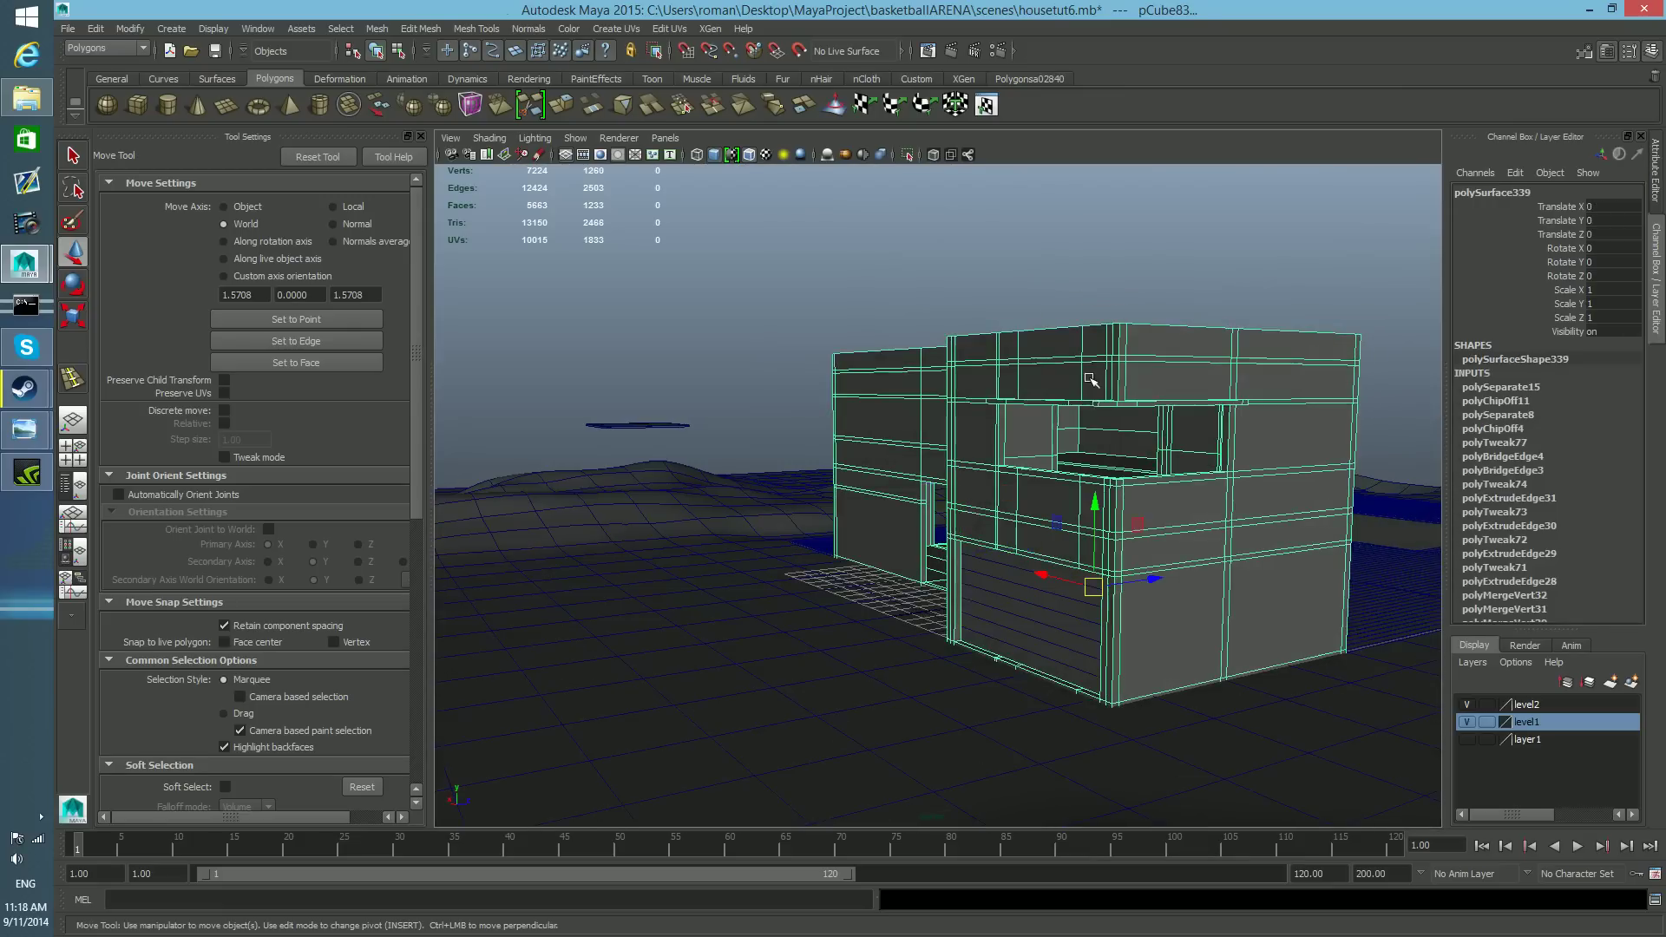
{"action": "left_click_drag", "start_coordinate": [1095, 512], "coordinate": [1158, 556], "text": "alt"}
{"action": "right_click_drag", "start_coordinate": [1159, 555], "coordinate": [1231, 610], "text": "alt"}
{"action": "left_click", "coordinate": [1183, 632]}
{"action": "left_click_drag", "start_coordinate": [1183, 662], "coordinate": [1229, 663], "text": "alt"}
{"action": "left_click", "coordinate": [1146, 613]}
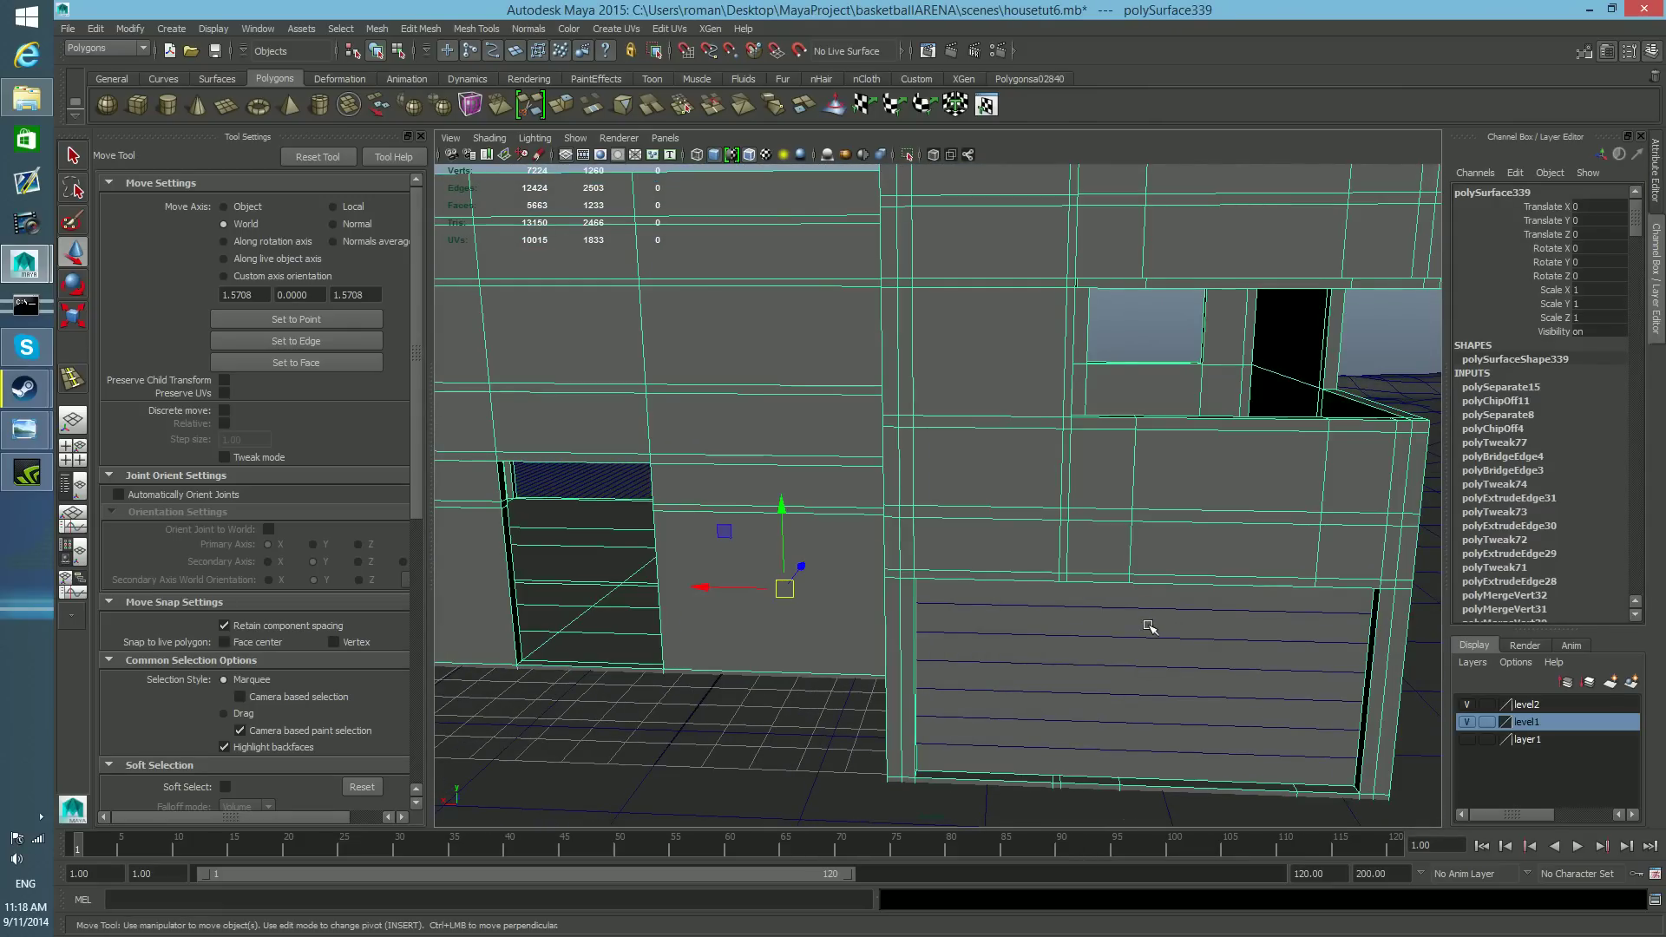
{"action": "key", "text": "q"}
{"action": "left_click", "coordinate": [1146, 613]}
{"action": "left_click_drag", "start_coordinate": [1145, 796], "coordinate": [1173, 767], "text": "alt"}
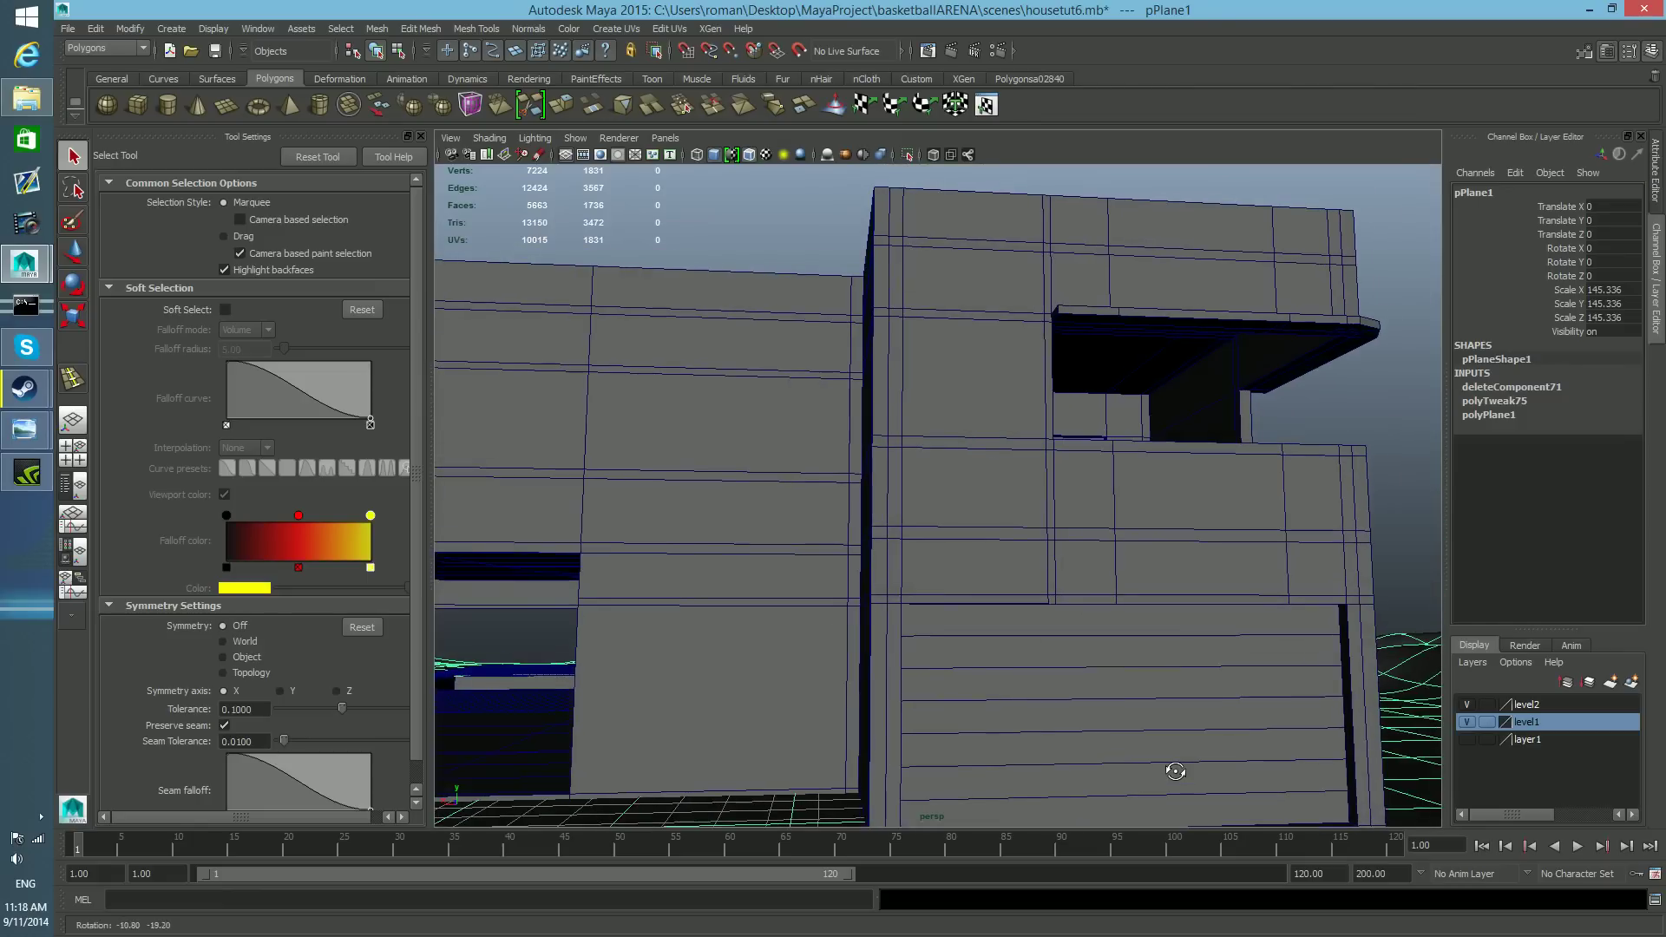
{"action": "left_click", "coordinate": [1201, 646]}
{"action": "left_click", "coordinate": [1206, 635]}
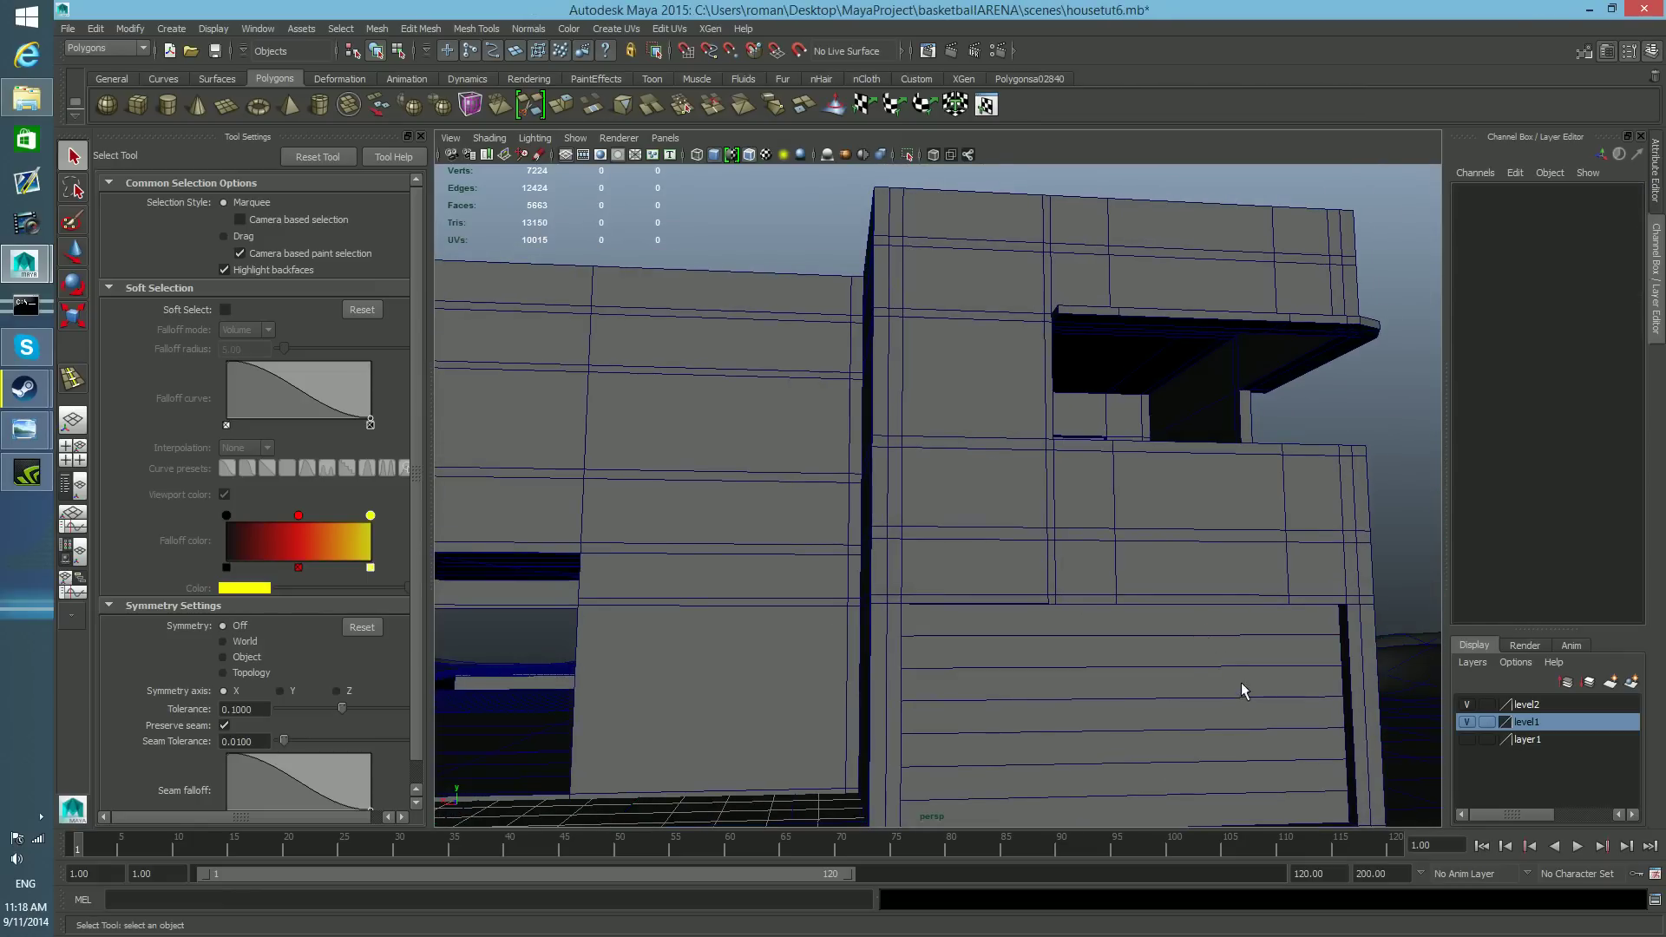
- Select the house together with all garage door slats, leaving out the terrain plane, and copy the selection
{"action": "right_click_drag", "start_coordinate": [1241, 683], "coordinate": [960, 675], "text": "alt"}
{"action": "left_click_drag", "start_coordinate": [959, 675], "coordinate": [1112, 671], "text": "alt"}
{"action": "middle_click_drag", "start_coordinate": [1011, 670], "coordinate": [1171, 596], "text": "alt"}
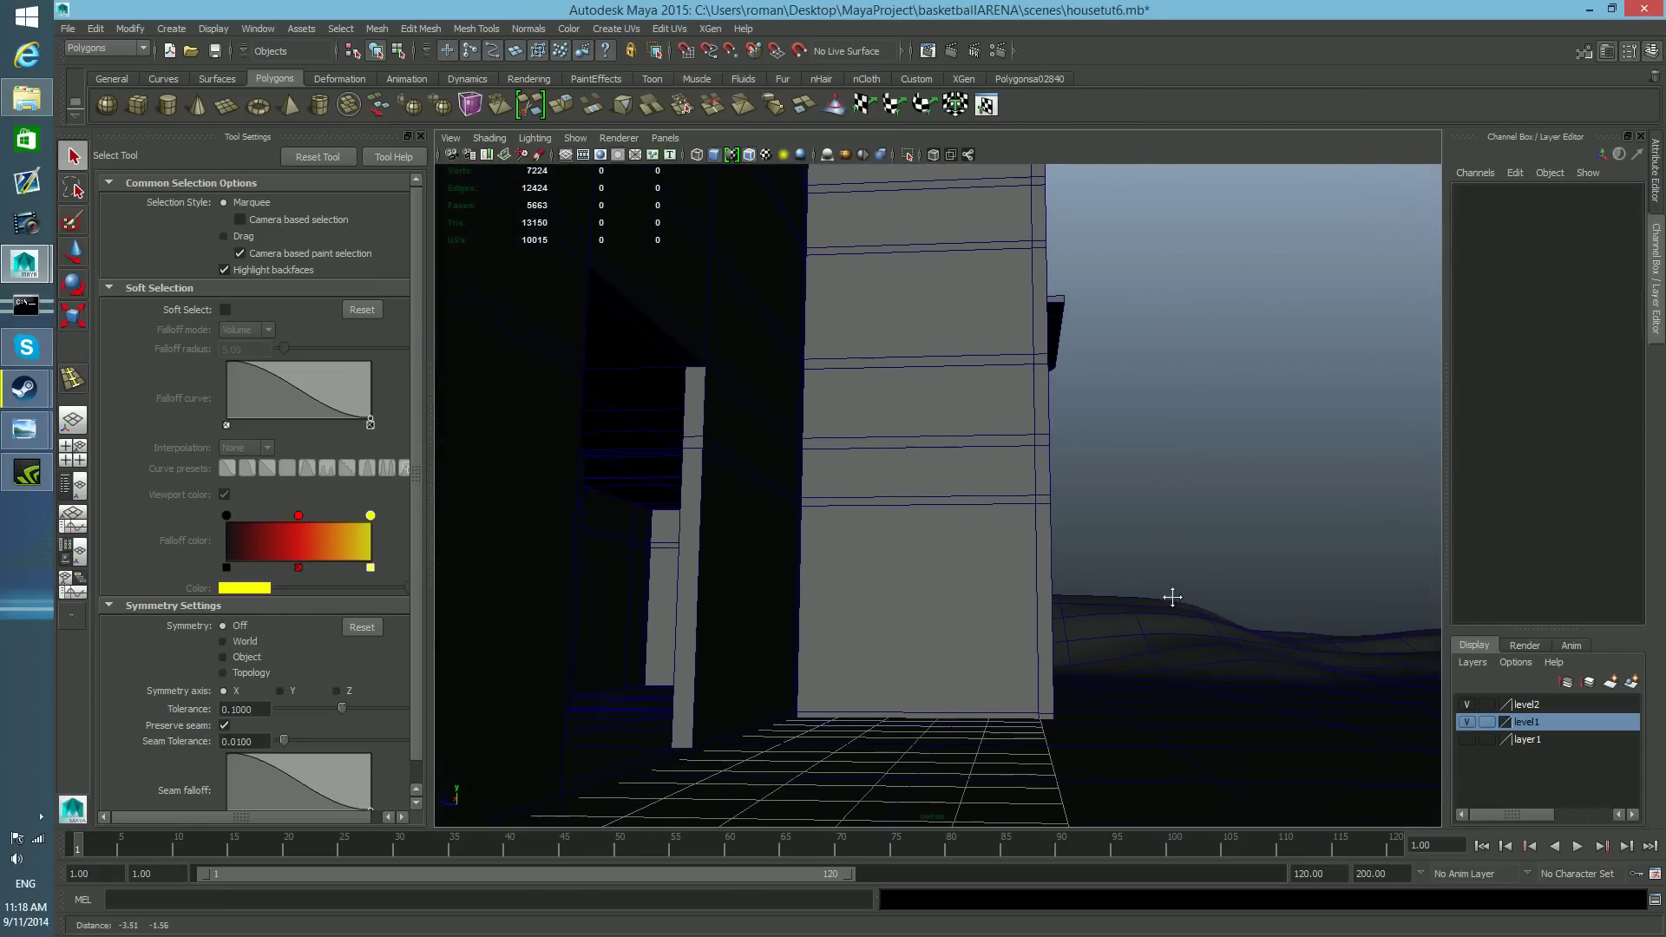
{"action": "left_click_drag", "start_coordinate": [989, 423], "coordinate": [1102, 693]}
{"action": "key", "text": "f"}
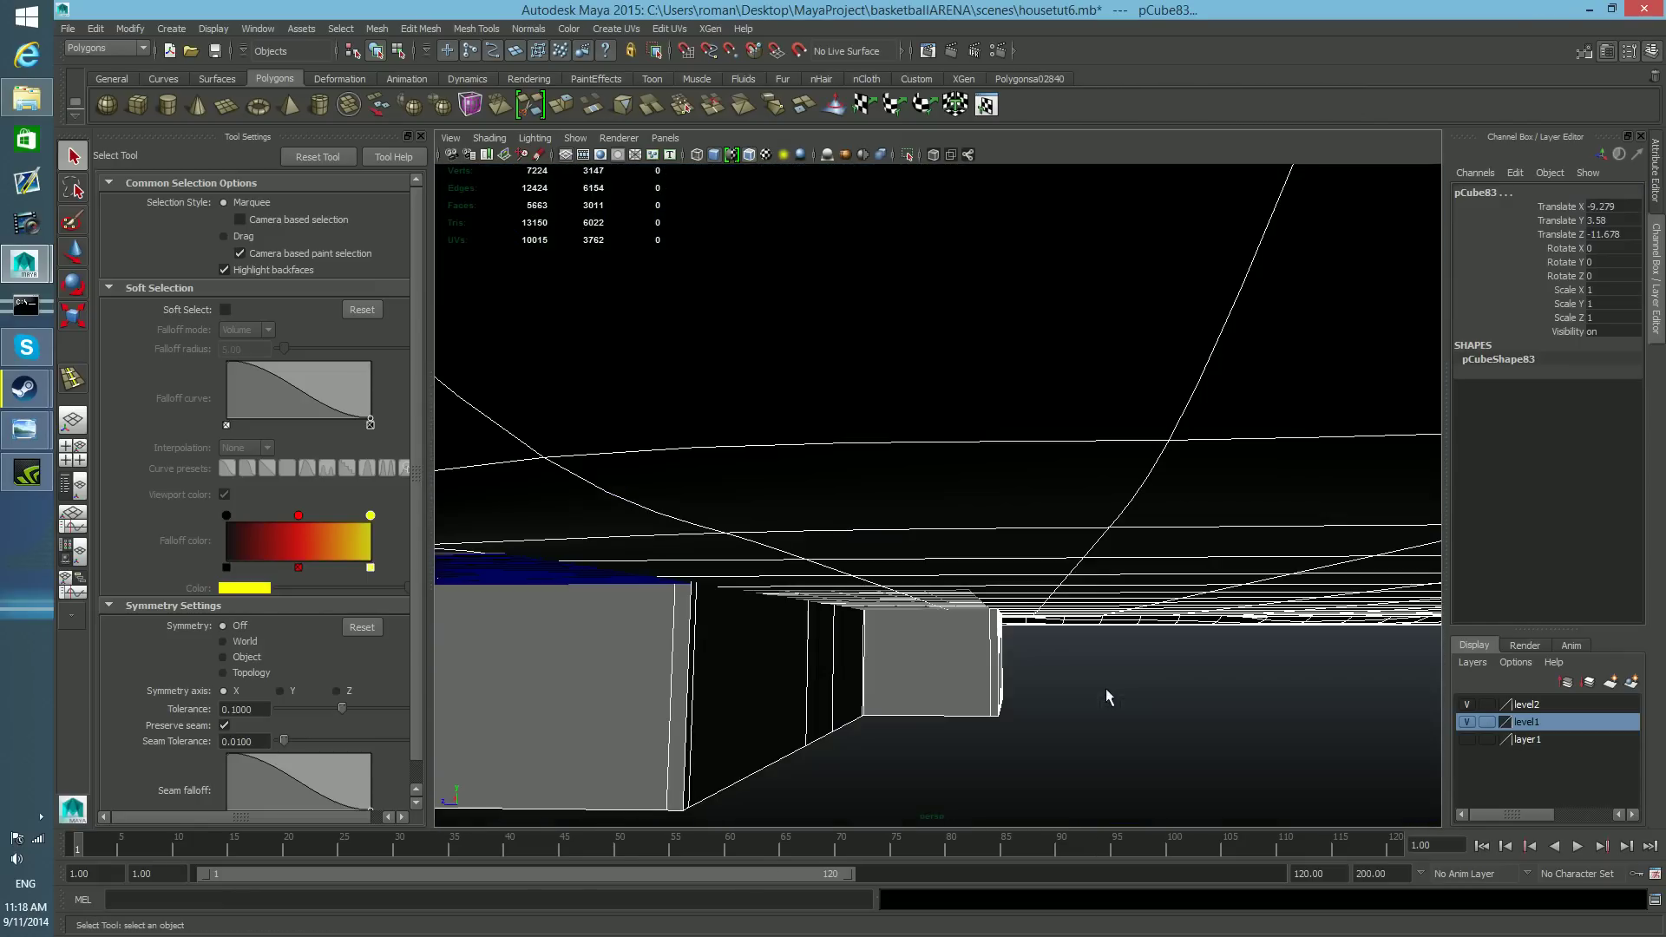
{"action": "left_click_drag", "start_coordinate": [1136, 510], "coordinate": [1144, 671], "text": "shift"}
{"action": "left_click_drag", "start_coordinate": [1129, 598], "coordinate": [970, 651], "text": "alt"}
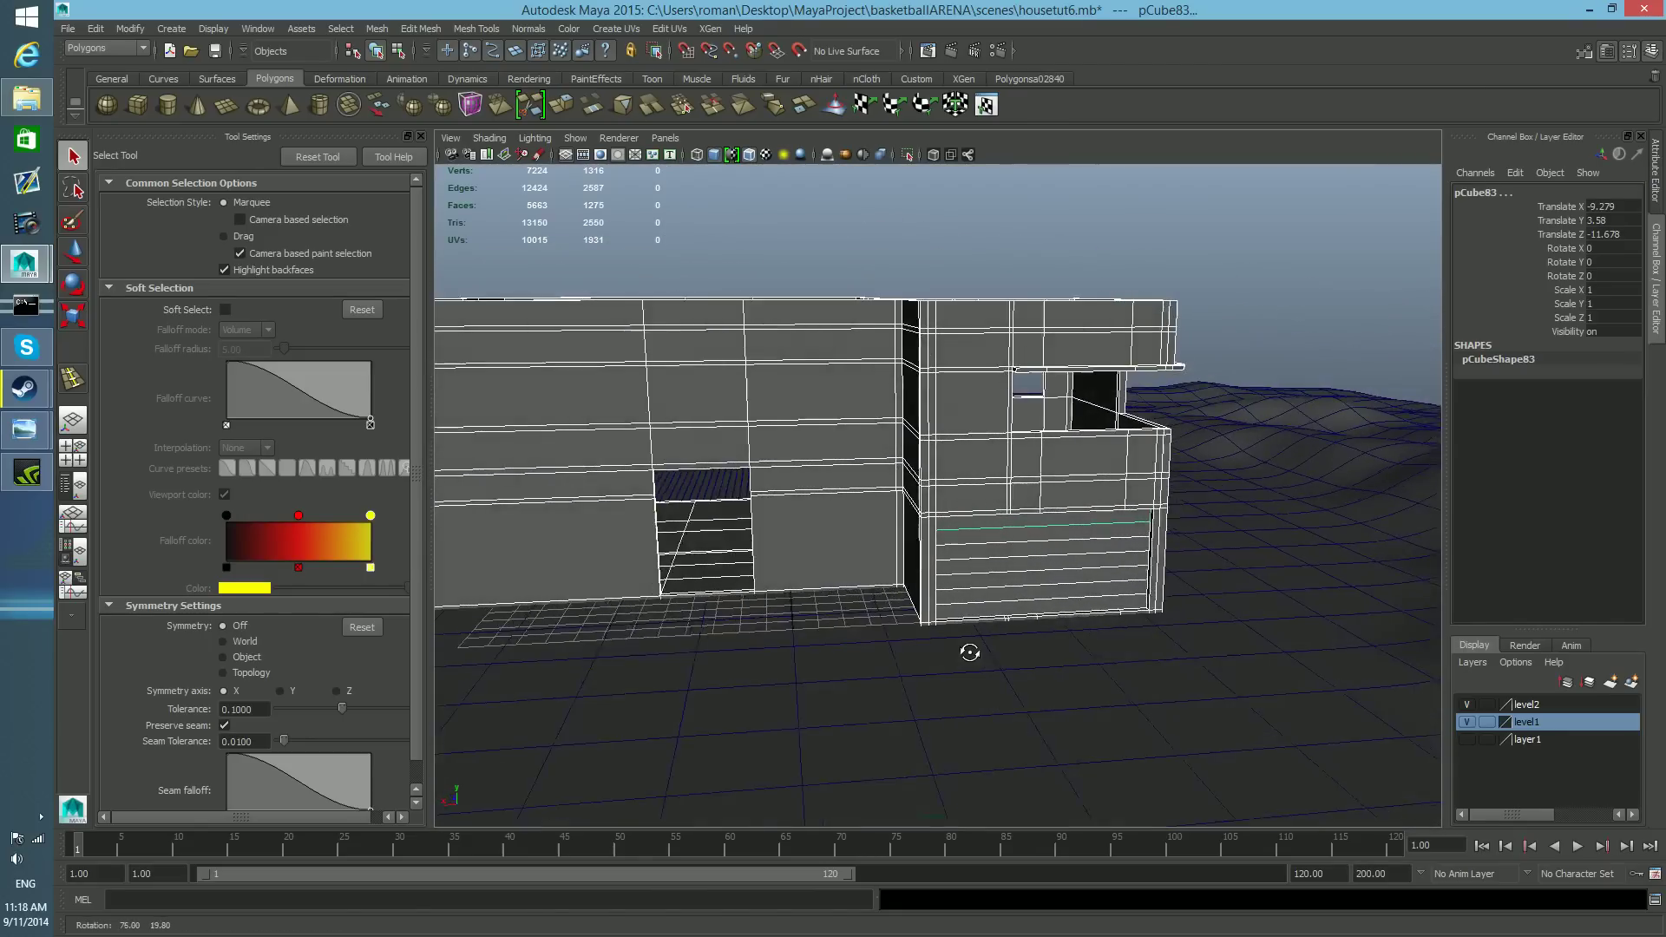
{"action": "left_click", "coordinate": [95, 30]}
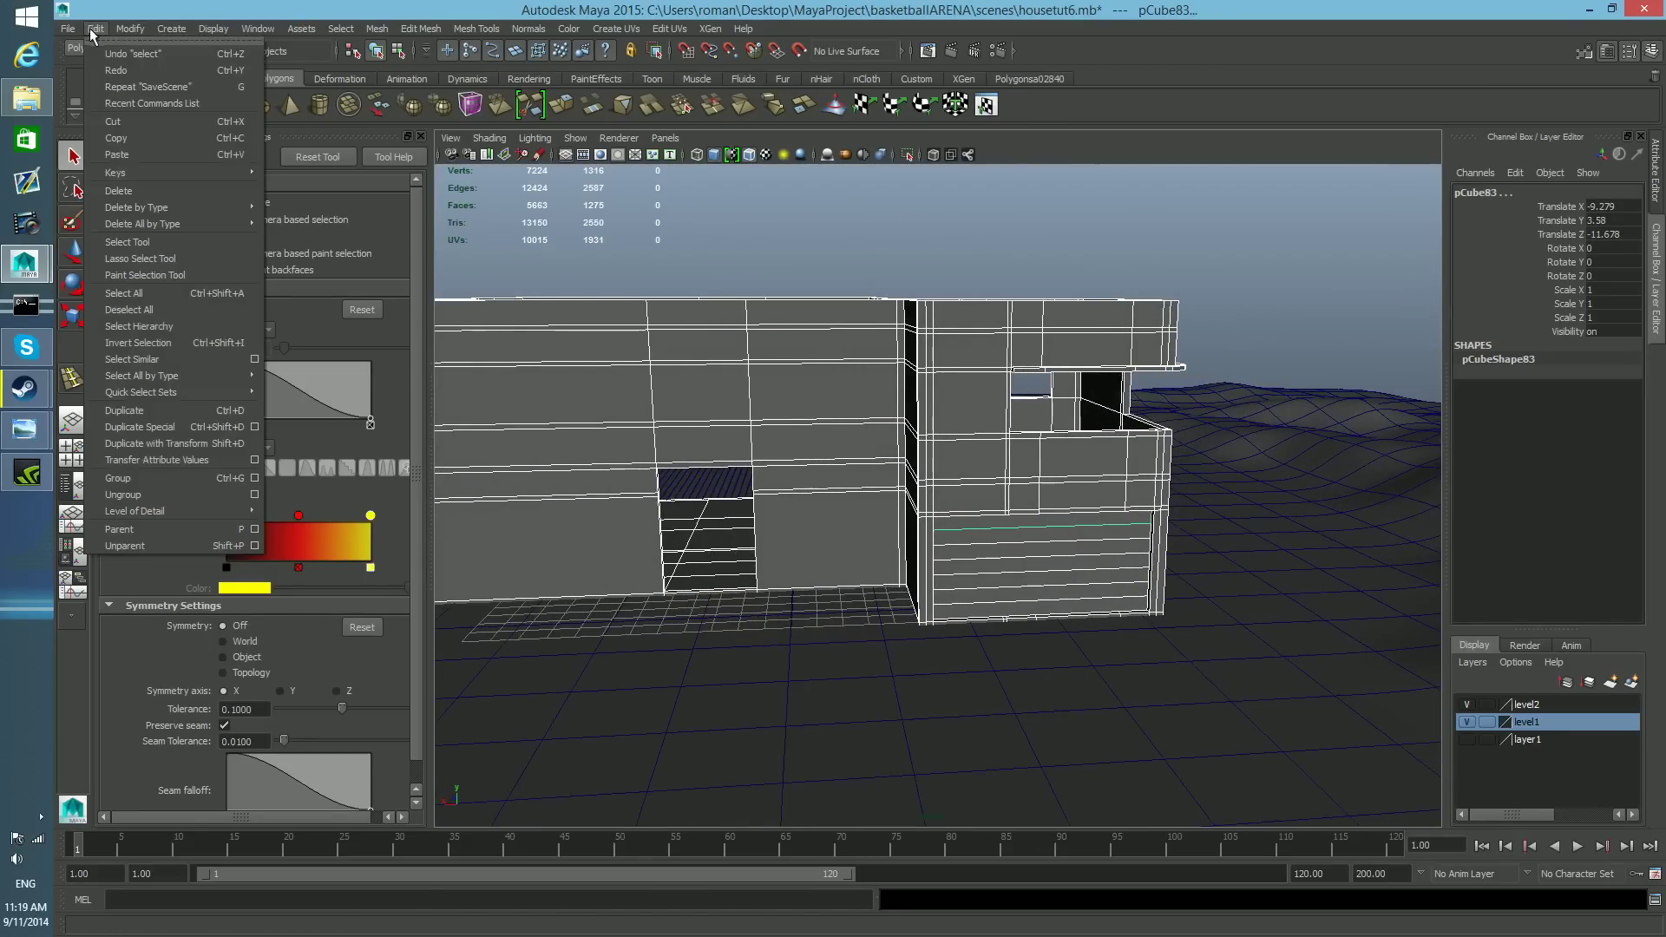
{"action": "left_click", "coordinate": [126, 139]}
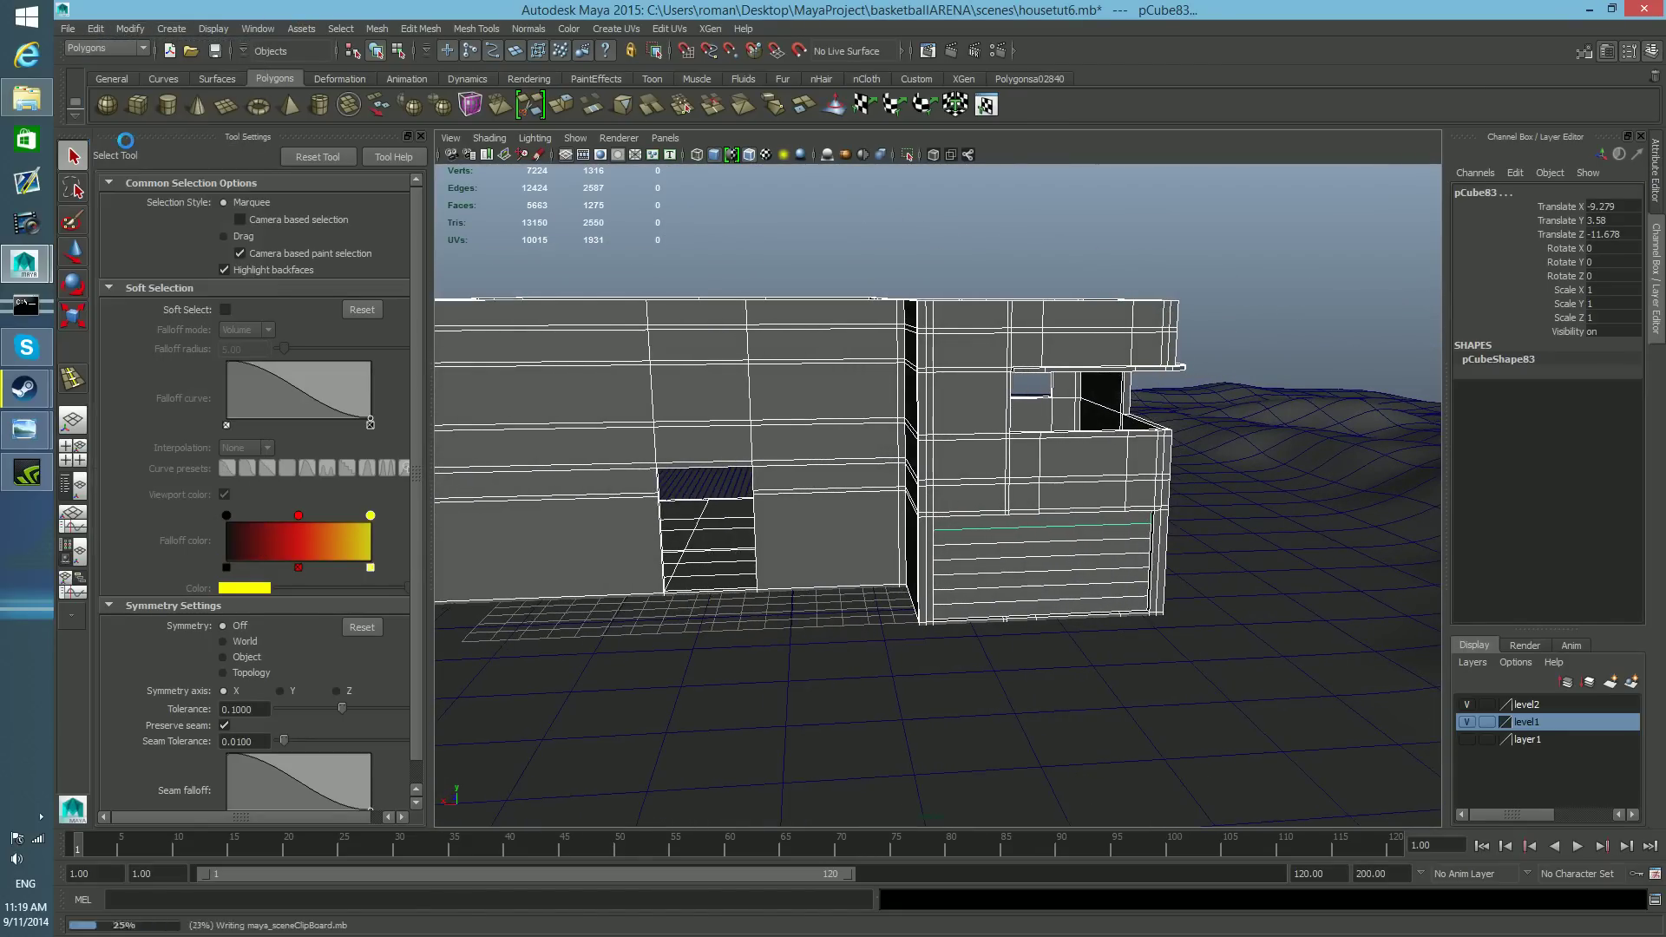
- Create a new scene, saving the changes to housetut6.mb, and paste the copied house and slats into it
{"action": "left_click", "coordinate": [68, 29]}
{"action": "left_click", "coordinate": [108, 54]}
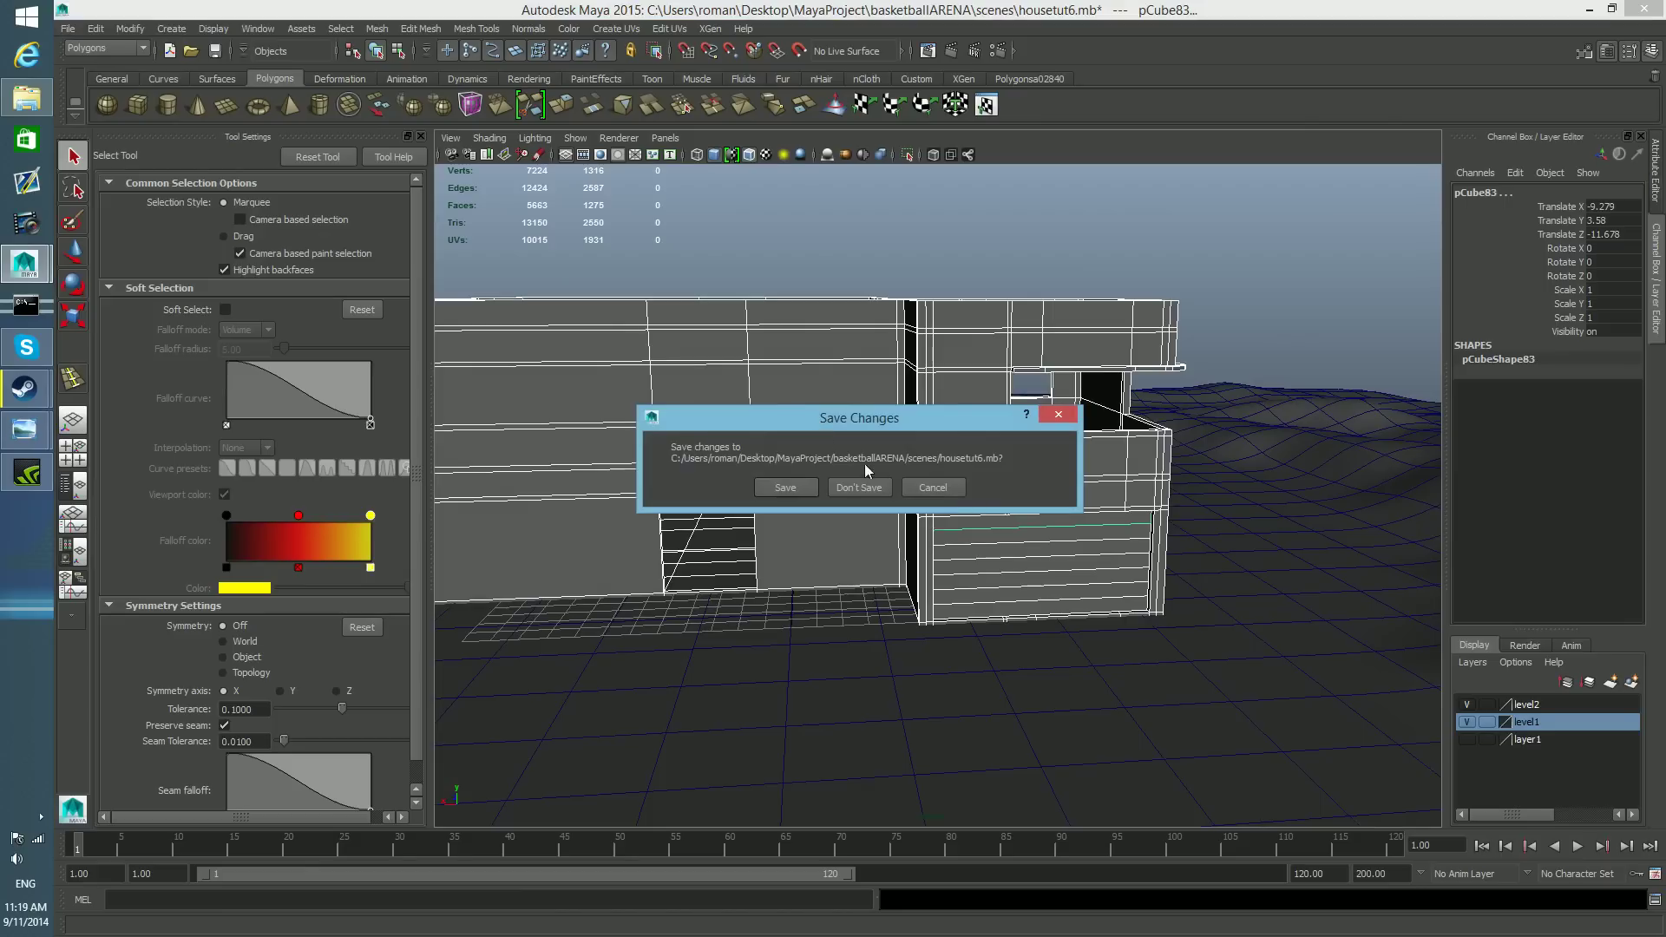
{"action": "left_click", "coordinate": [789, 489]}
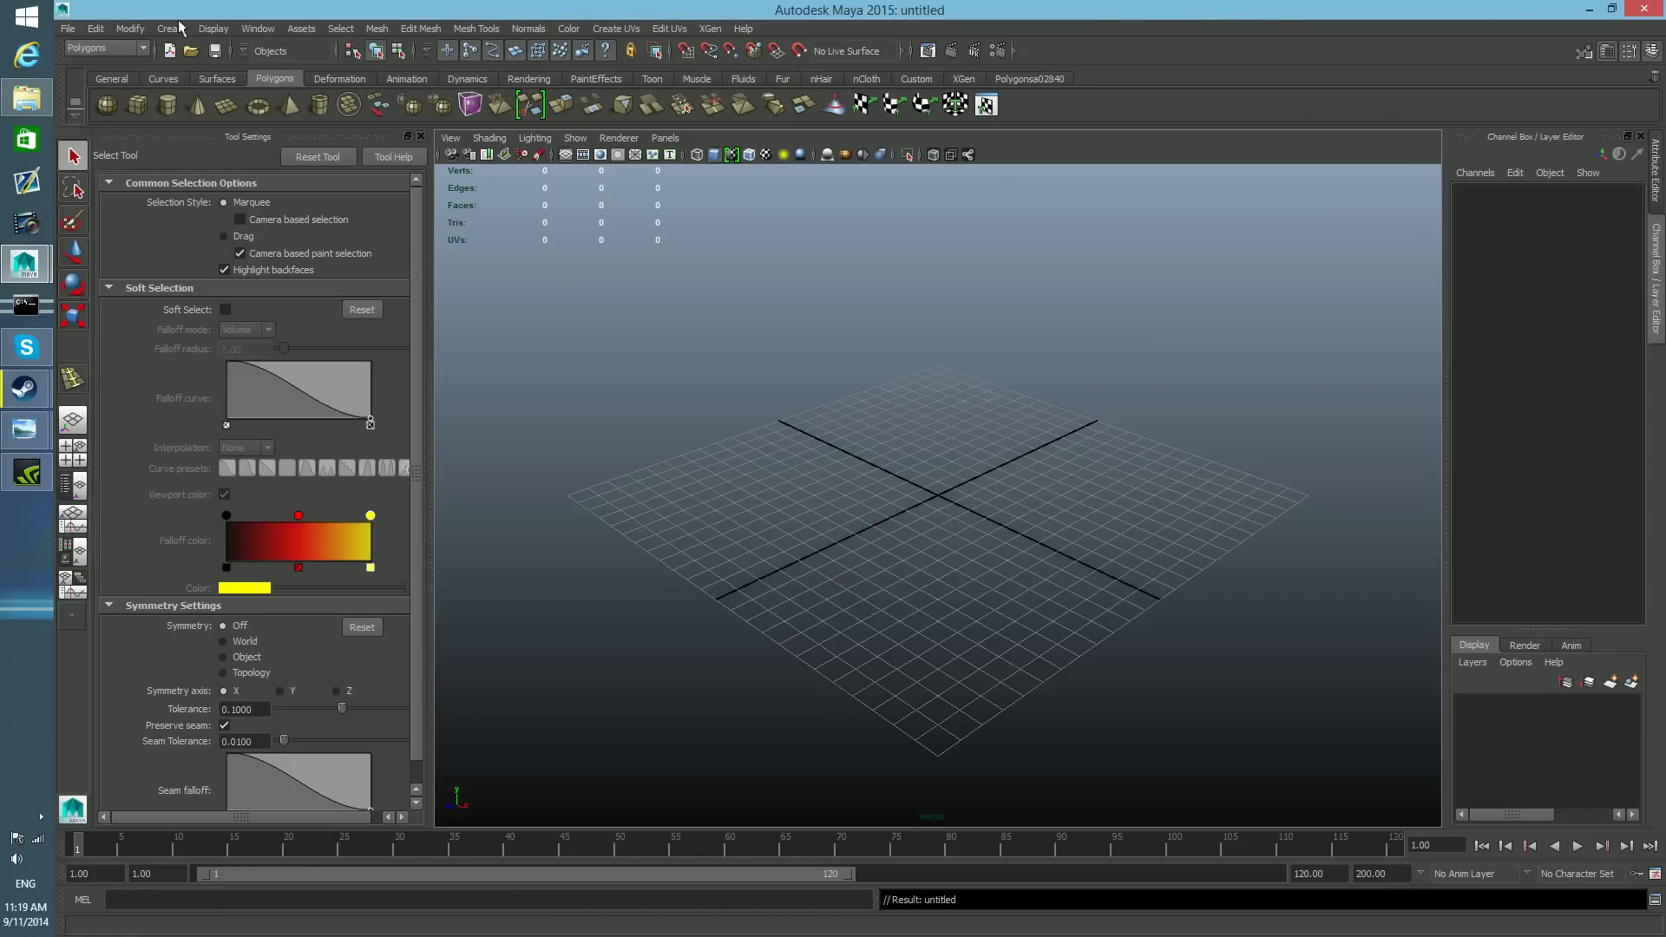
{"action": "left_click", "coordinate": [94, 28]}
{"action": "left_click", "coordinate": [126, 158]}
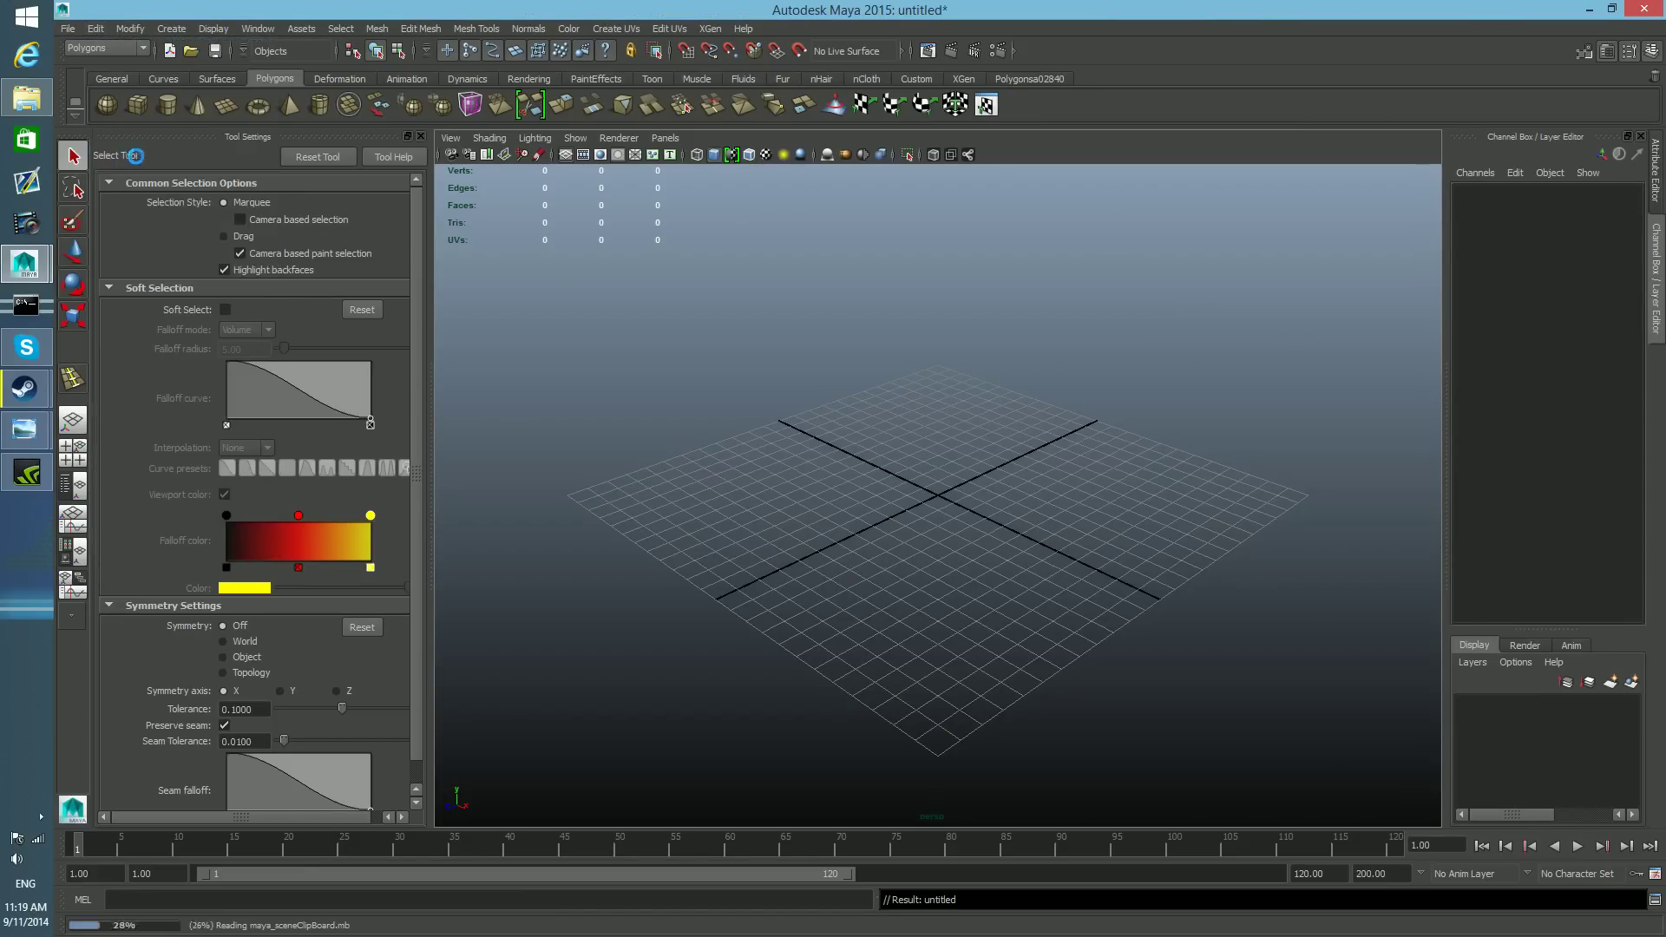
- Examine the pasted house and its garage door from the front of the building
{"action": "scroll", "coordinate": [890, 514], "scroll_direction": "down", "scroll_amount": 5}
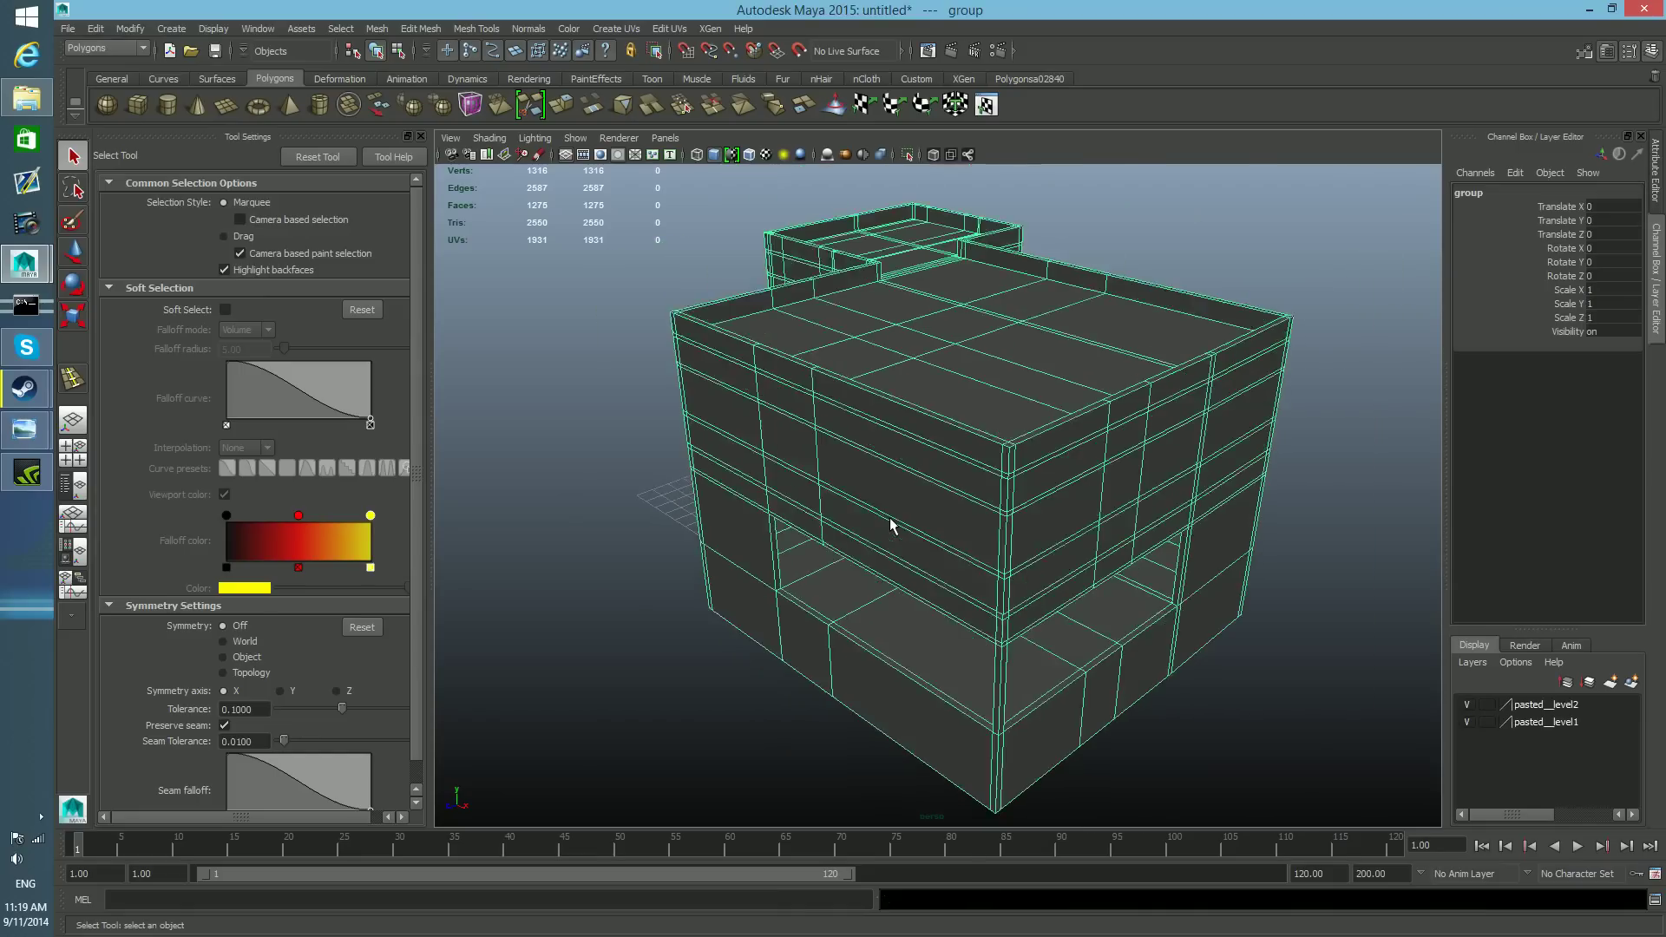
{"action": "left_click_drag", "start_coordinate": [1057, 484], "coordinate": [662, 483], "text": "alt"}
{"action": "left_click_drag", "start_coordinate": [986, 573], "coordinate": [1092, 551], "text": "alt"}
{"action": "scroll", "coordinate": [1051, 554], "scroll_direction": "up", "scroll_amount": 2}
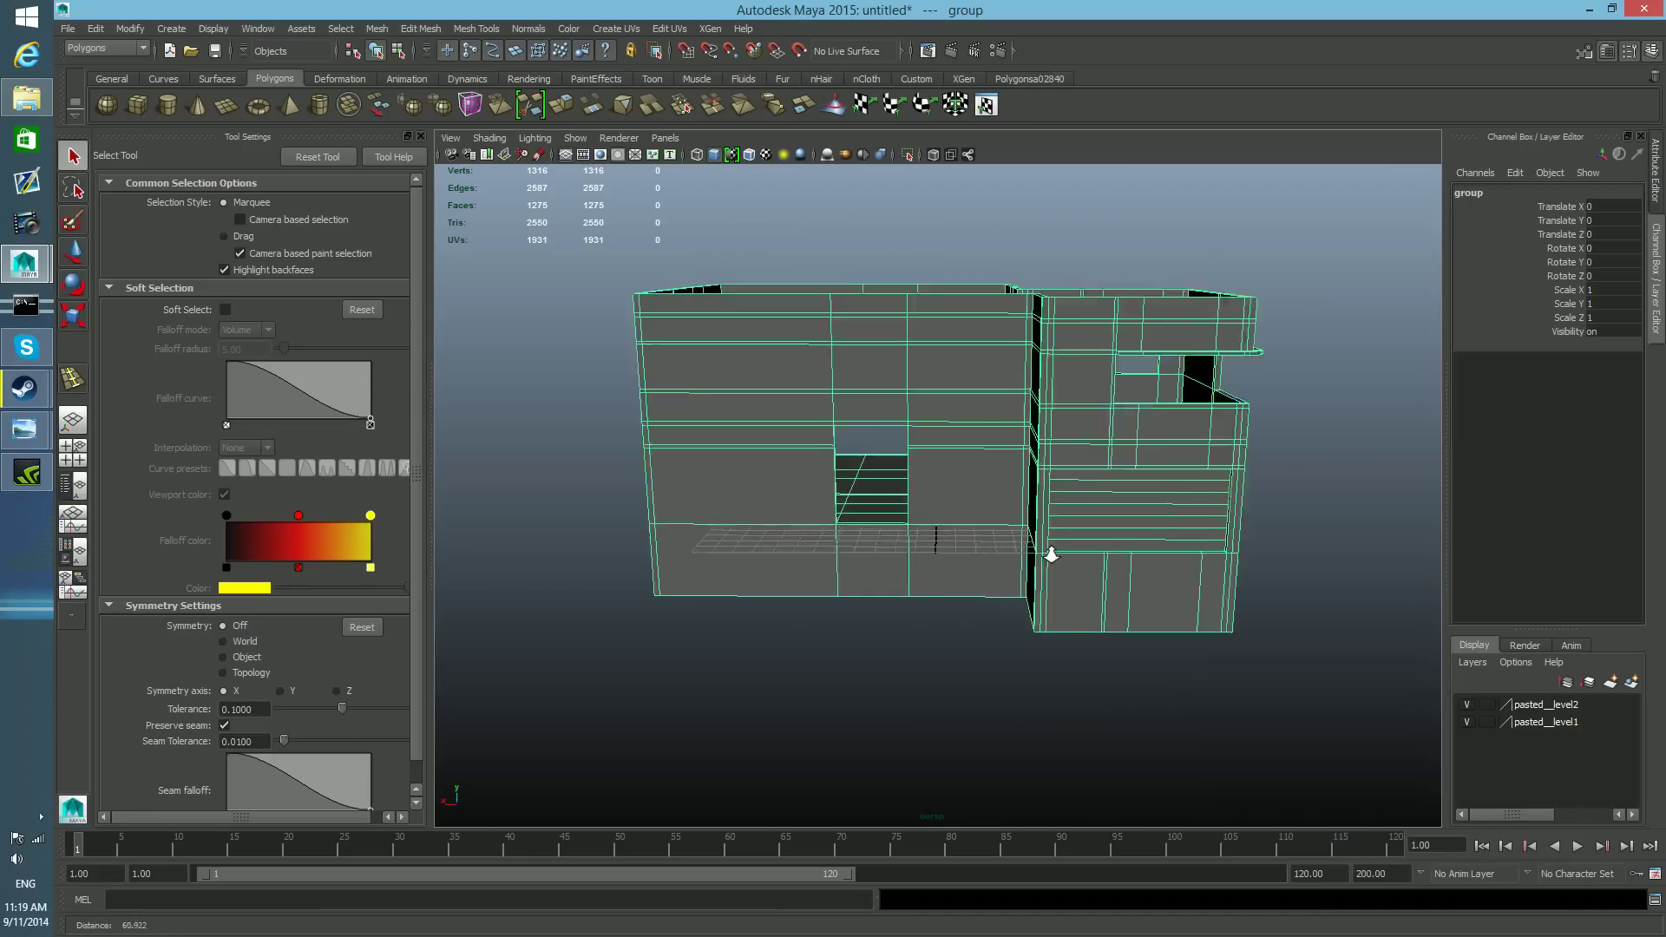
{"action": "scroll", "coordinate": [1051, 553], "scroll_direction": "up", "scroll_amount": 3}
{"action": "middle_click_drag", "start_coordinate": [1052, 554], "coordinate": [1004, 608], "text": "alt"}
{"action": "right_click_drag", "start_coordinate": [1002, 617], "coordinate": [907, 580], "text": "alt"}
{"action": "left_click_drag", "start_coordinate": [908, 595], "coordinate": [905, 579], "text": "alt"}
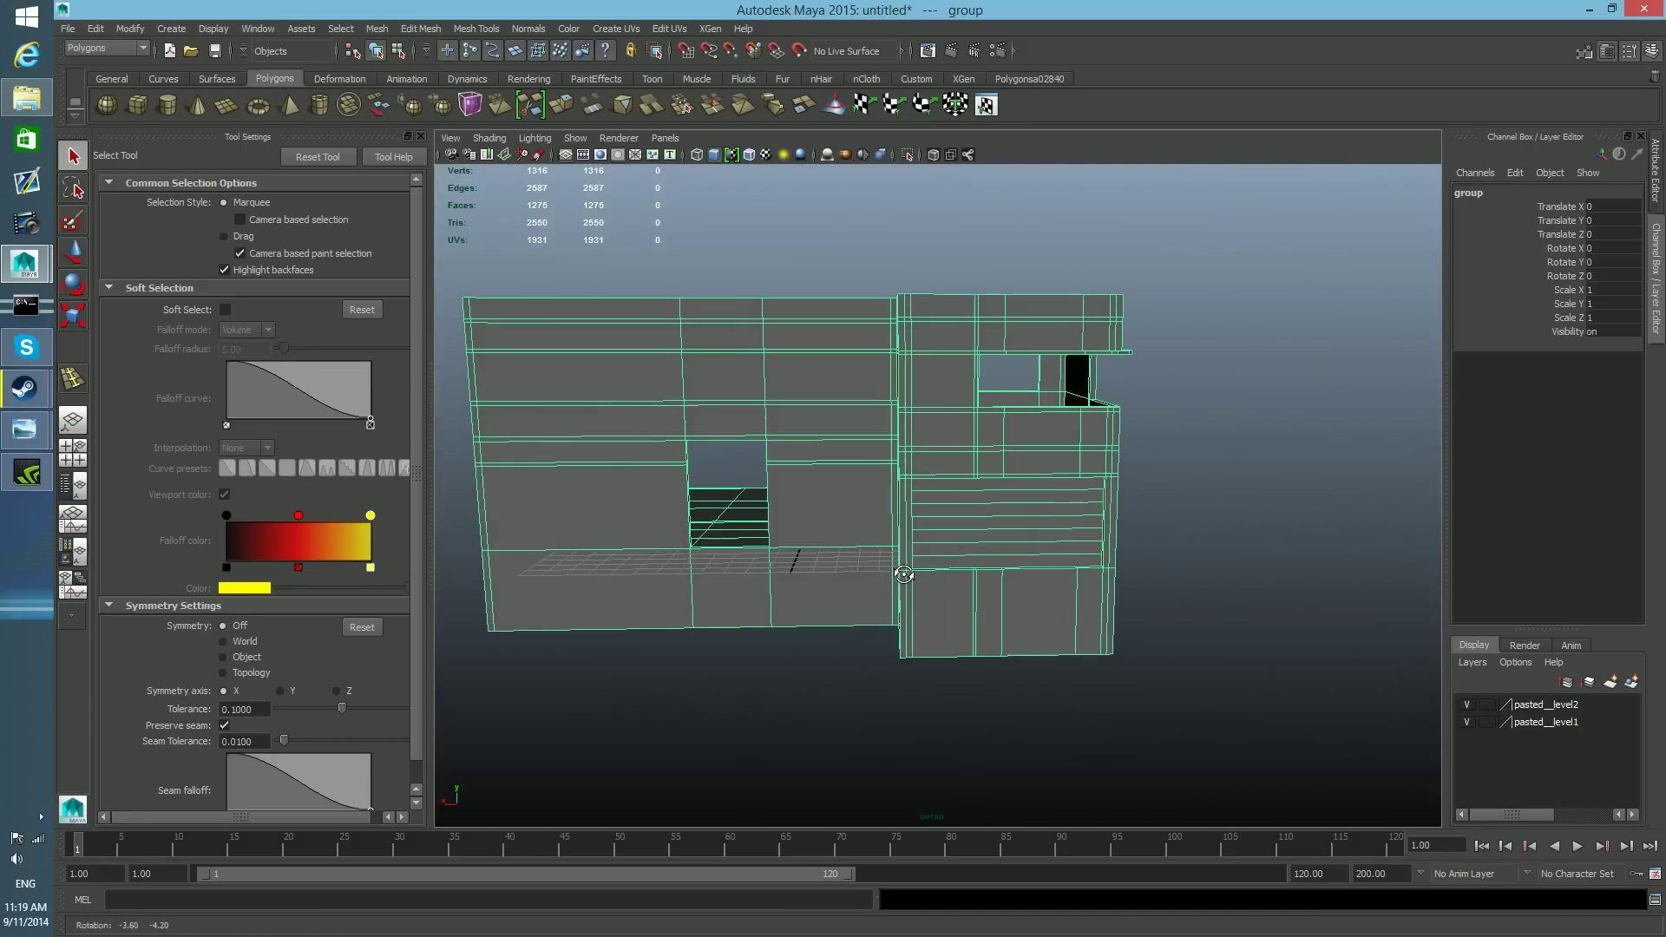
{"action": "right_click_drag", "start_coordinate": [908, 578], "coordinate": [1086, 629], "text": "alt"}
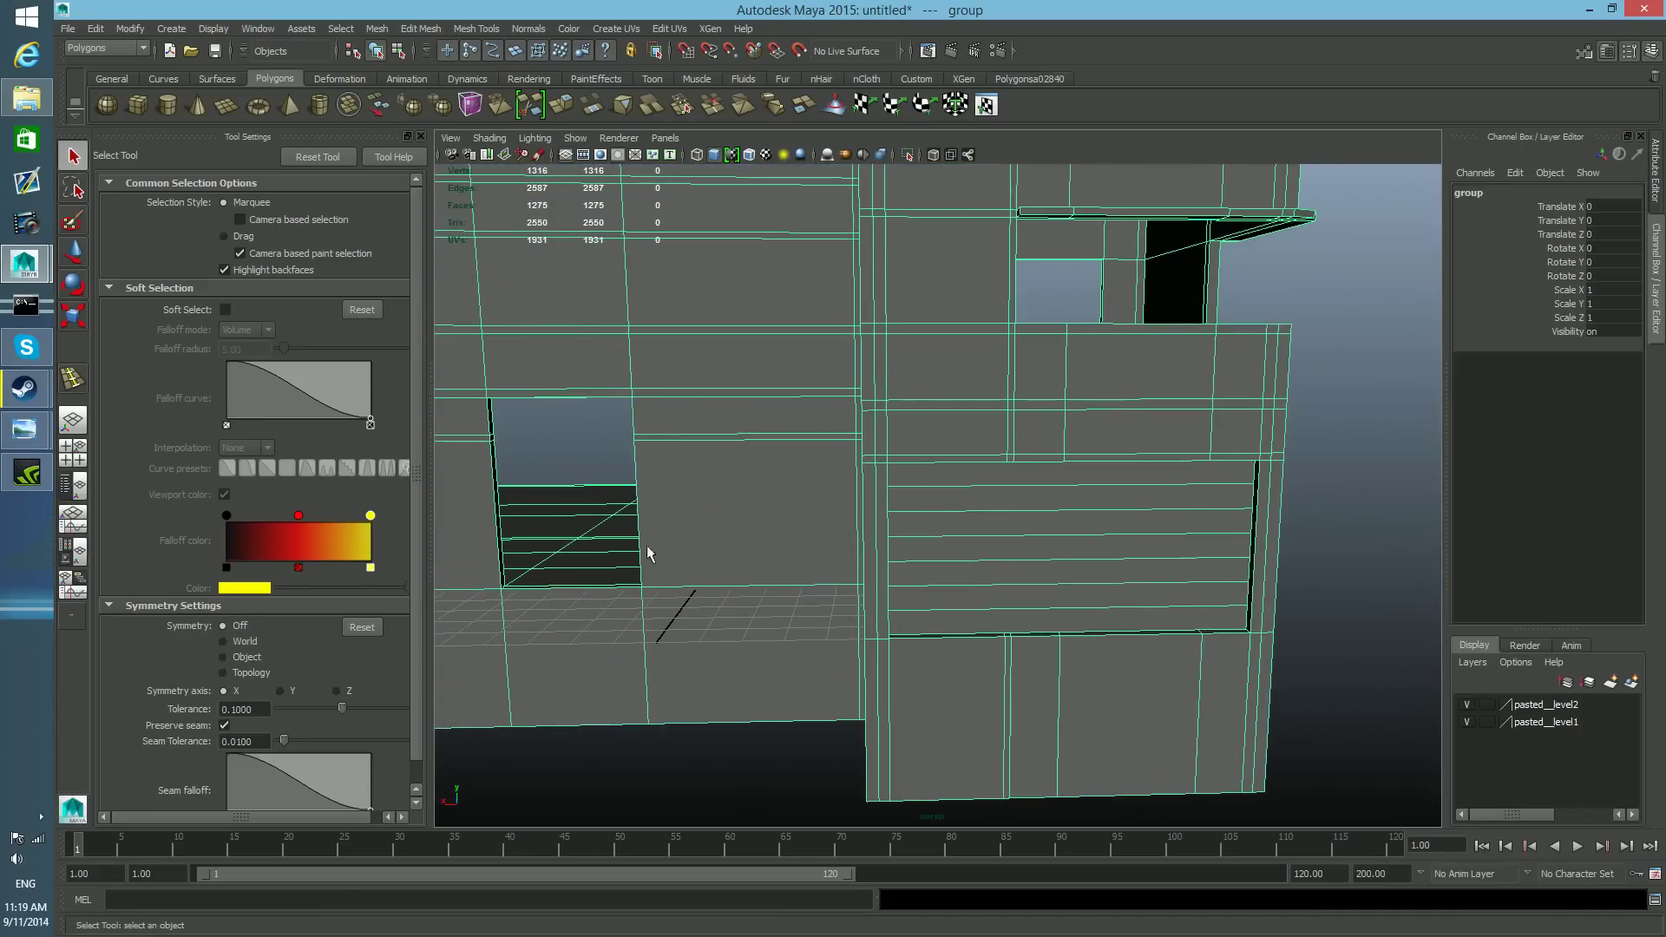
- Select individual garage door slats and the house mesh to check that they are separate objects
{"action": "scroll", "coordinate": [855, 596], "scroll_direction": "down", "scroll_amount": 4}
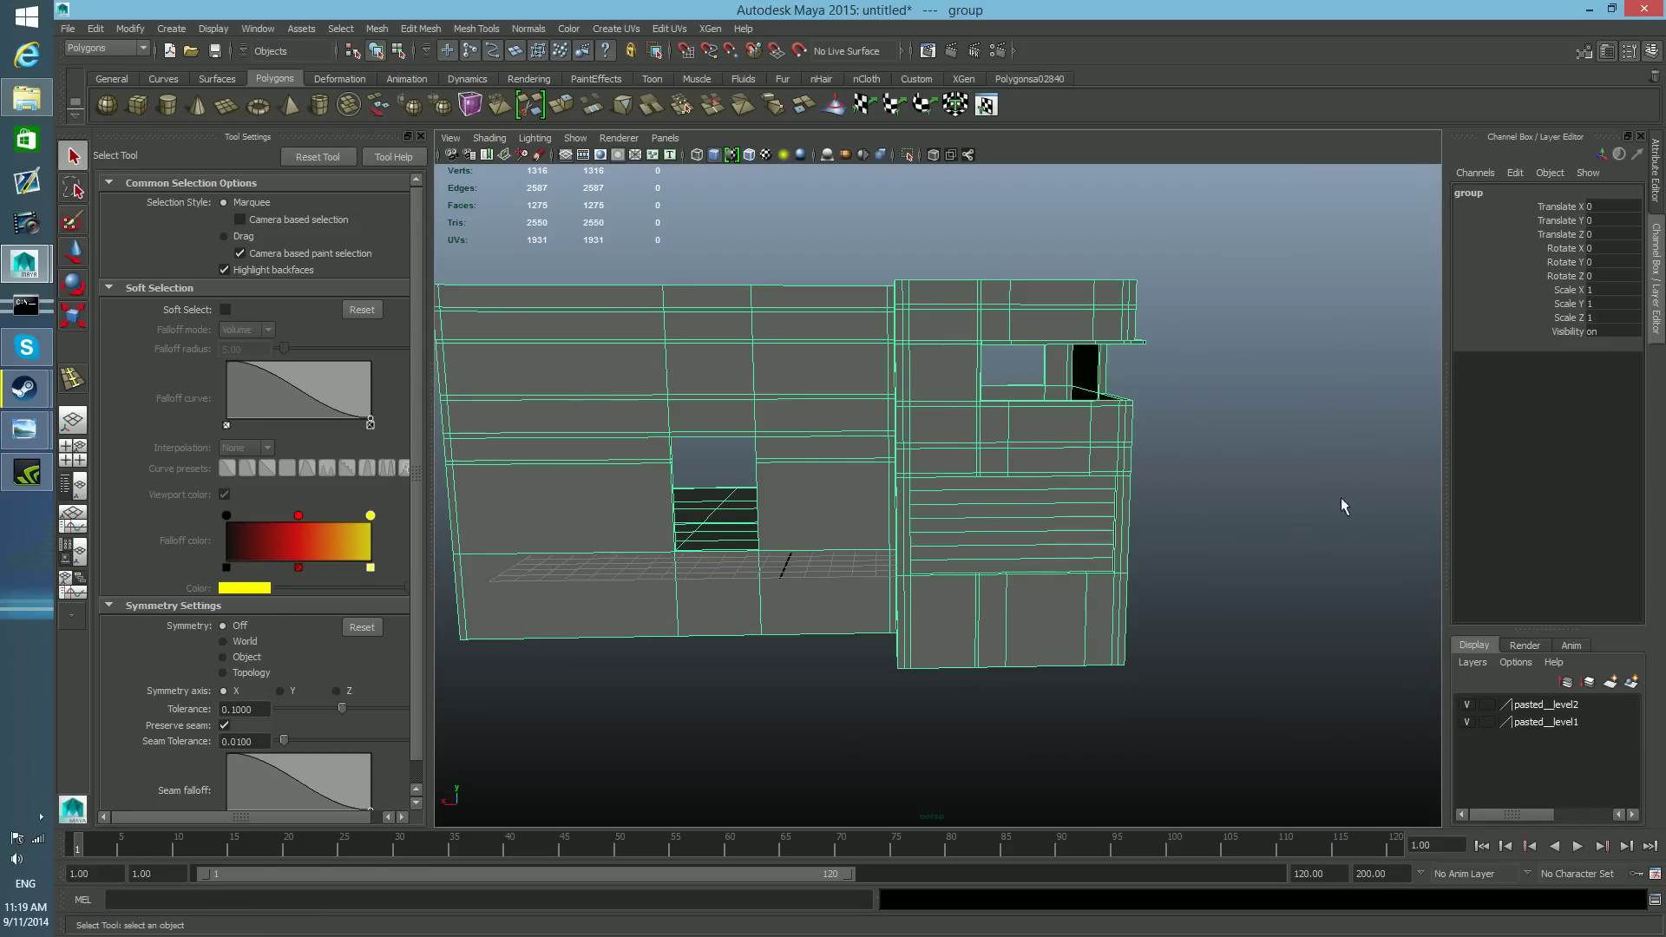
{"action": "left_click", "coordinate": [977, 425]}
{"action": "left_click", "coordinate": [967, 510]}
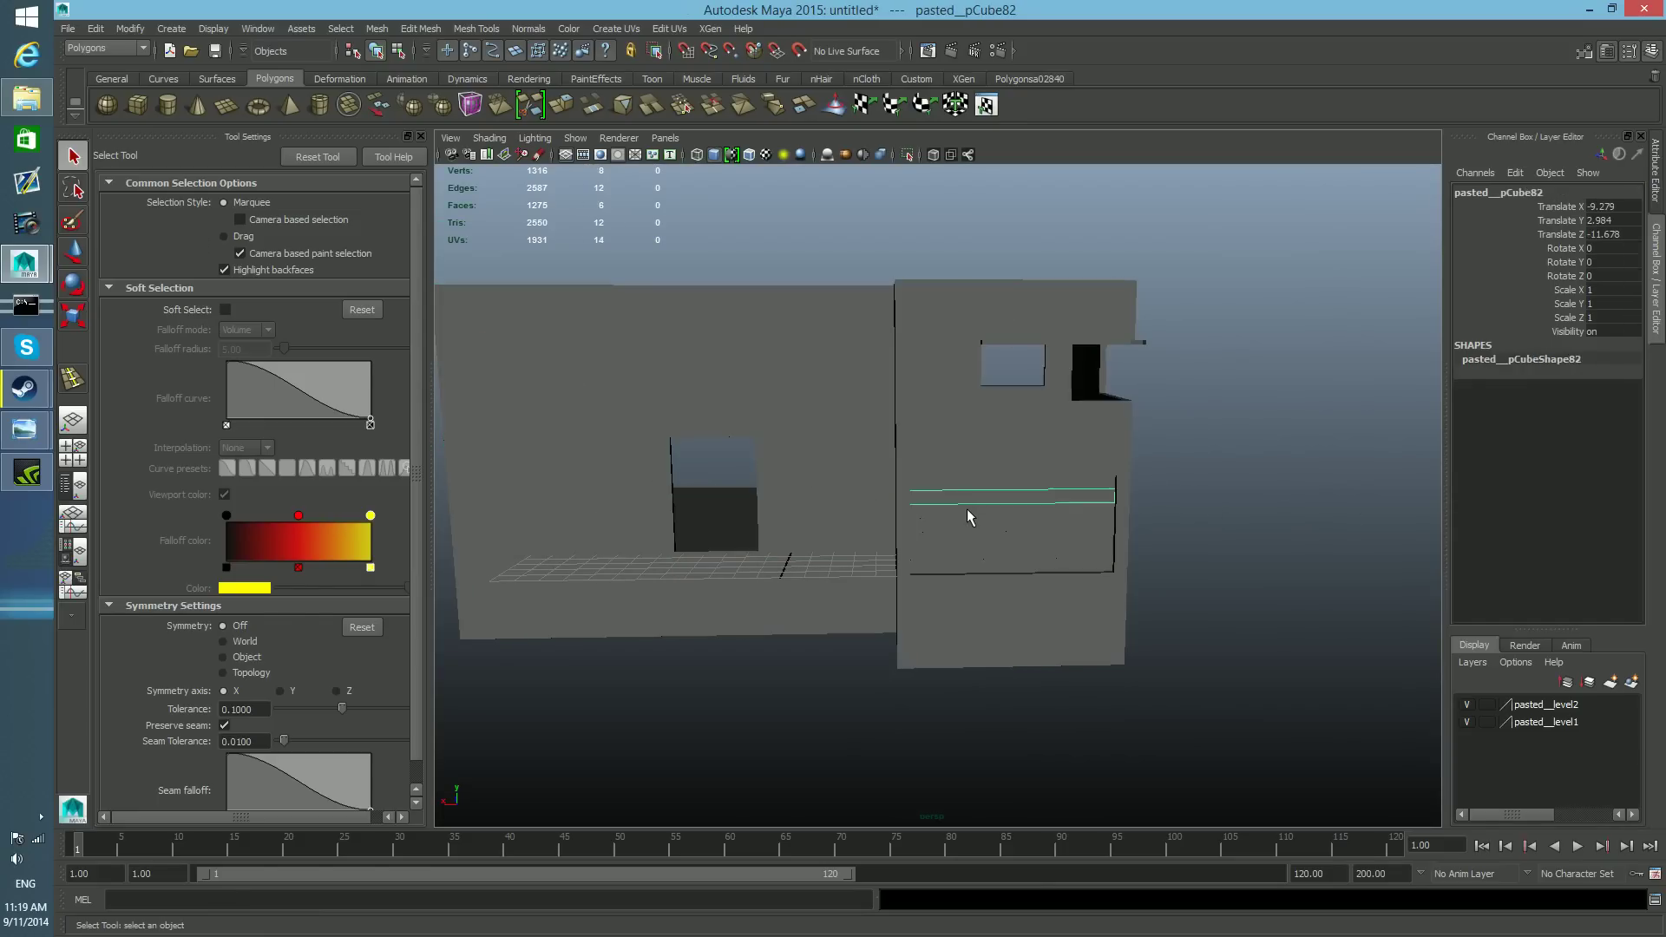
{"action": "left_click", "coordinate": [1030, 523]}
{"action": "left_click", "coordinate": [1030, 526]}
{"action": "left_click", "coordinate": [1030, 543]}
{"action": "left_click", "coordinate": [1034, 564]}
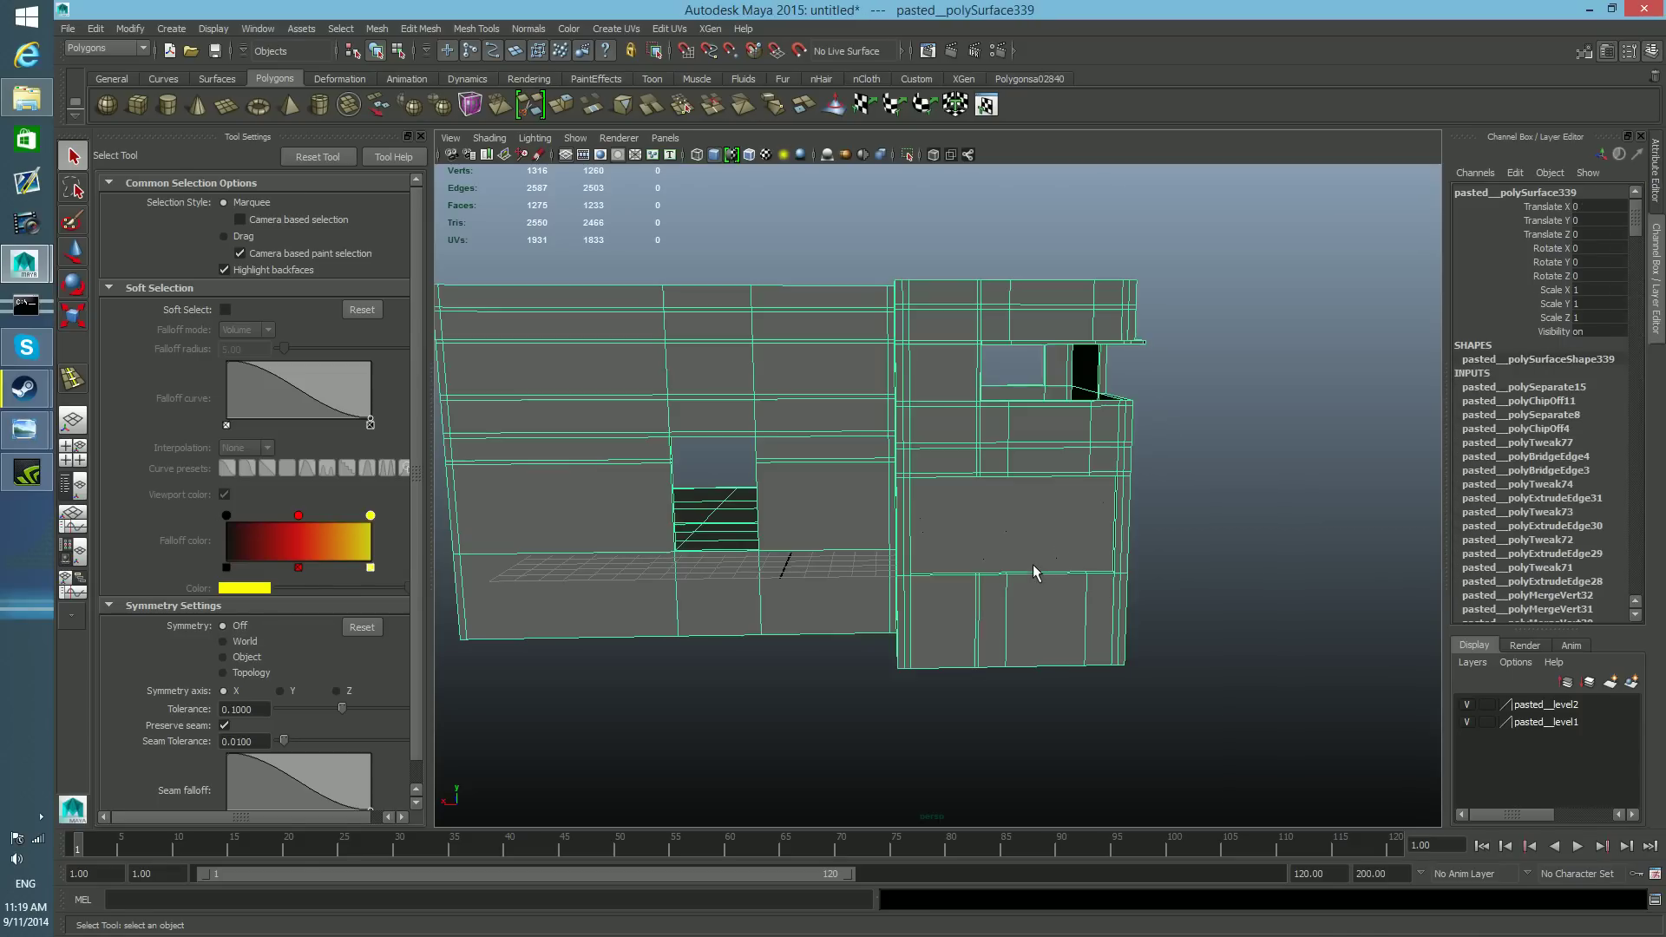
{"action": "left_click_drag", "start_coordinate": [1047, 562], "coordinate": [1142, 555], "text": "alt"}
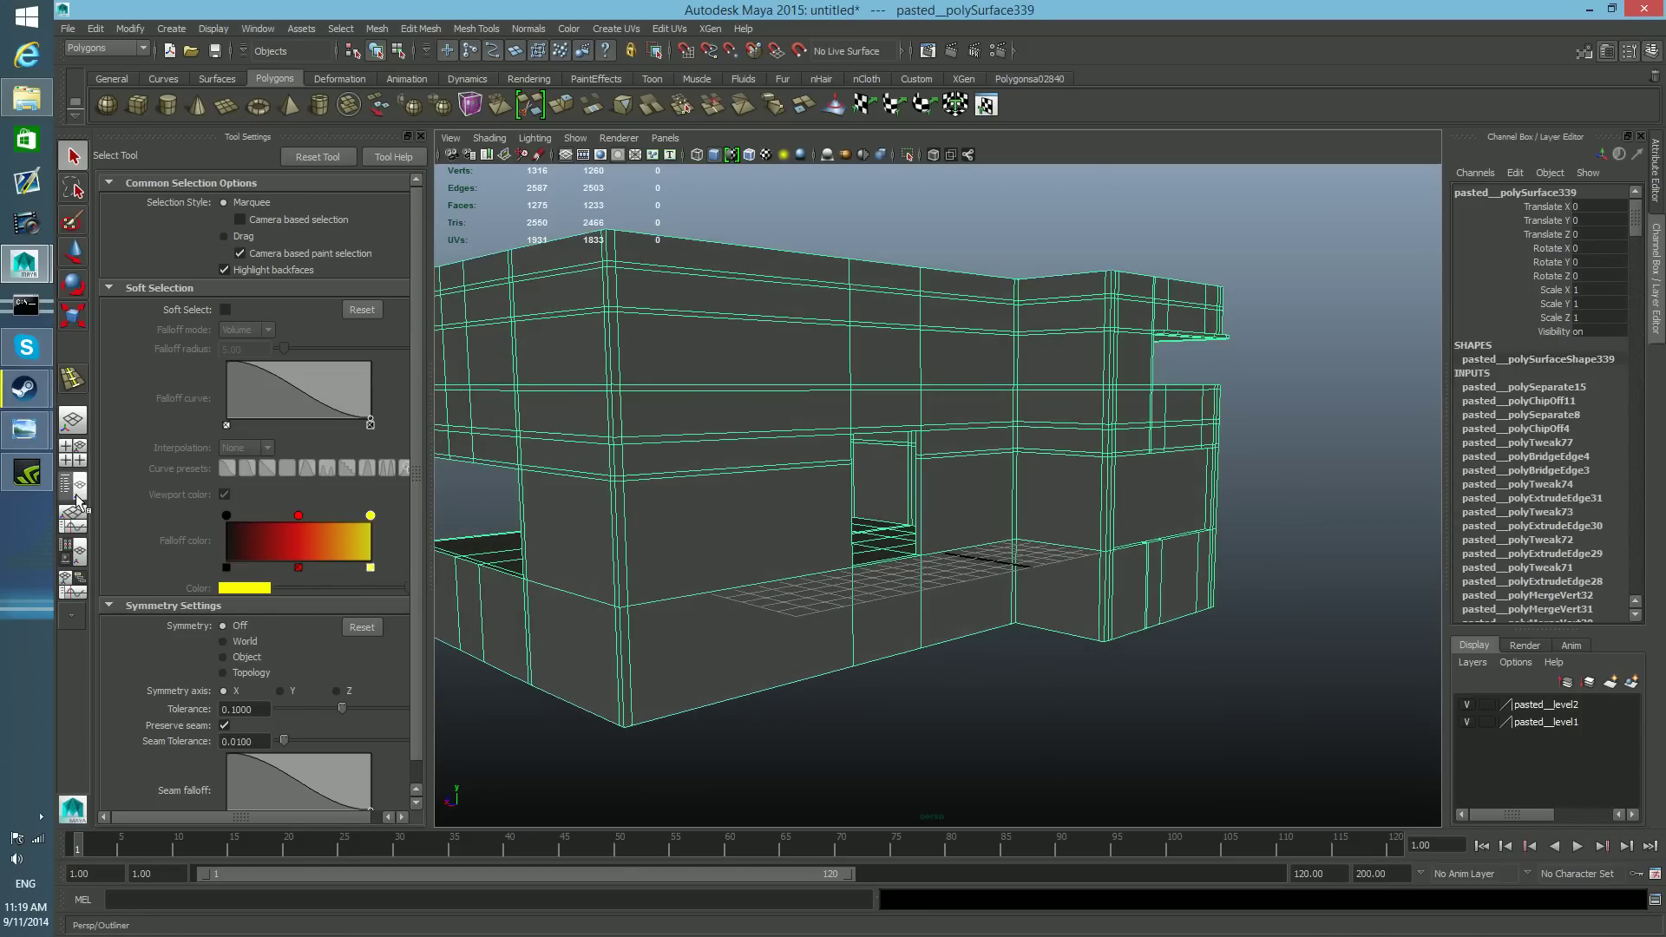
- Show the Outliner beside the perspective view and expand the pasted group with its first nested cube groups
{"action": "left_click", "coordinate": [73, 488]}
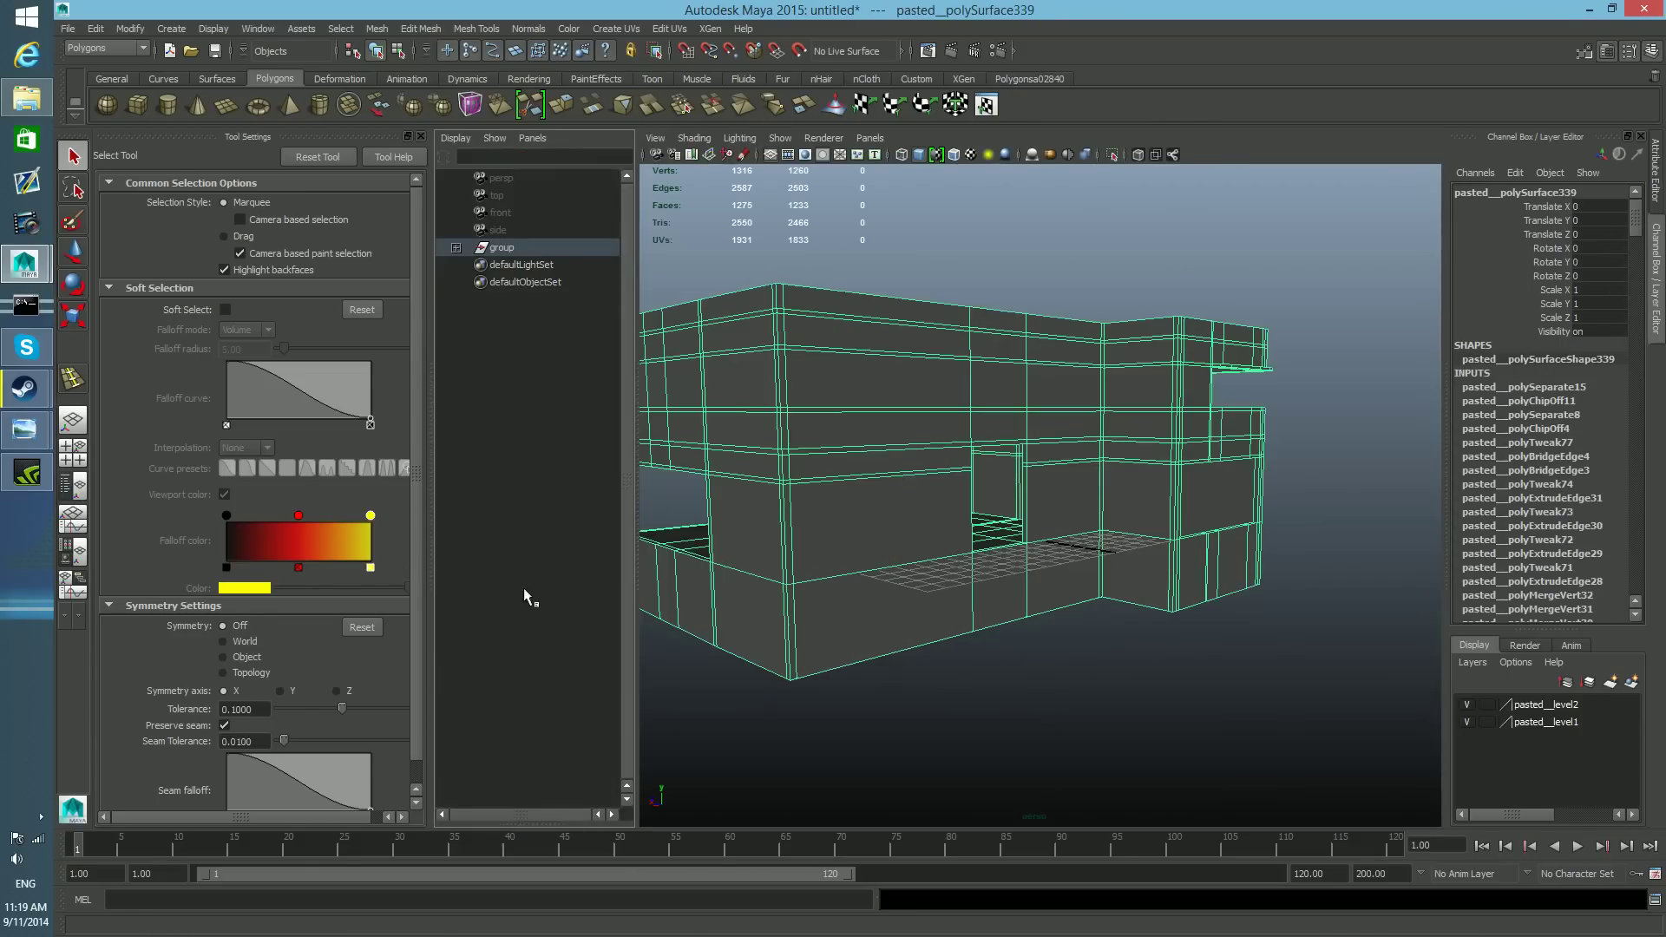
{"action": "left_click", "coordinate": [456, 248]}
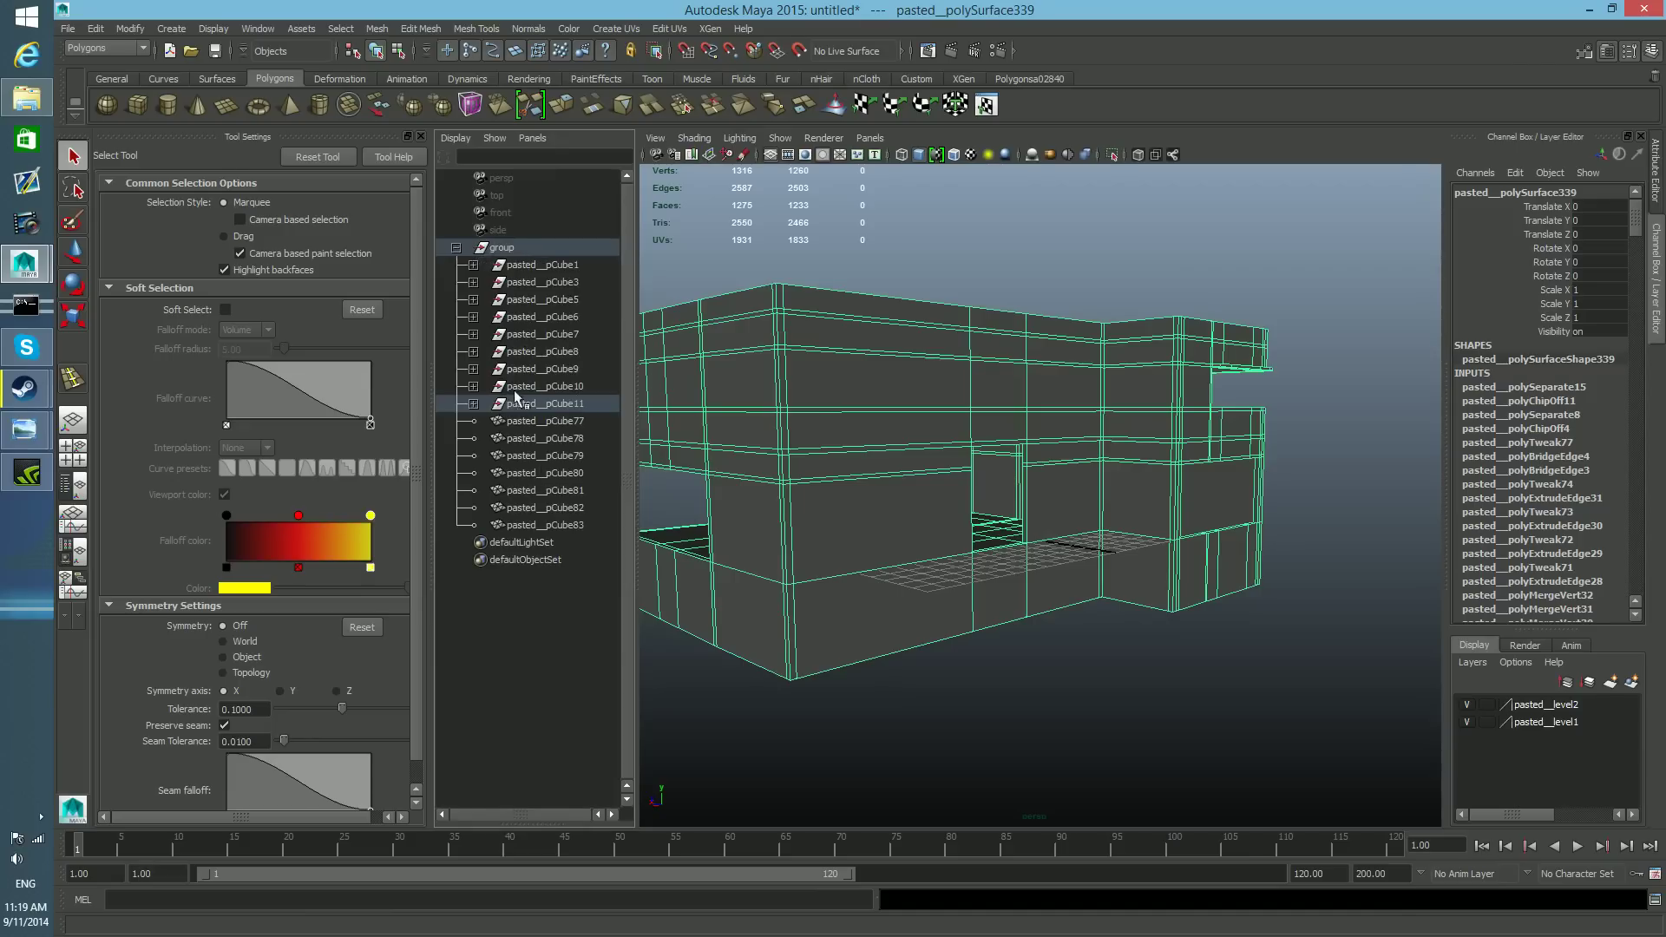
{"action": "left_click", "coordinate": [473, 264]}
{"action": "left_click", "coordinate": [473, 299]}
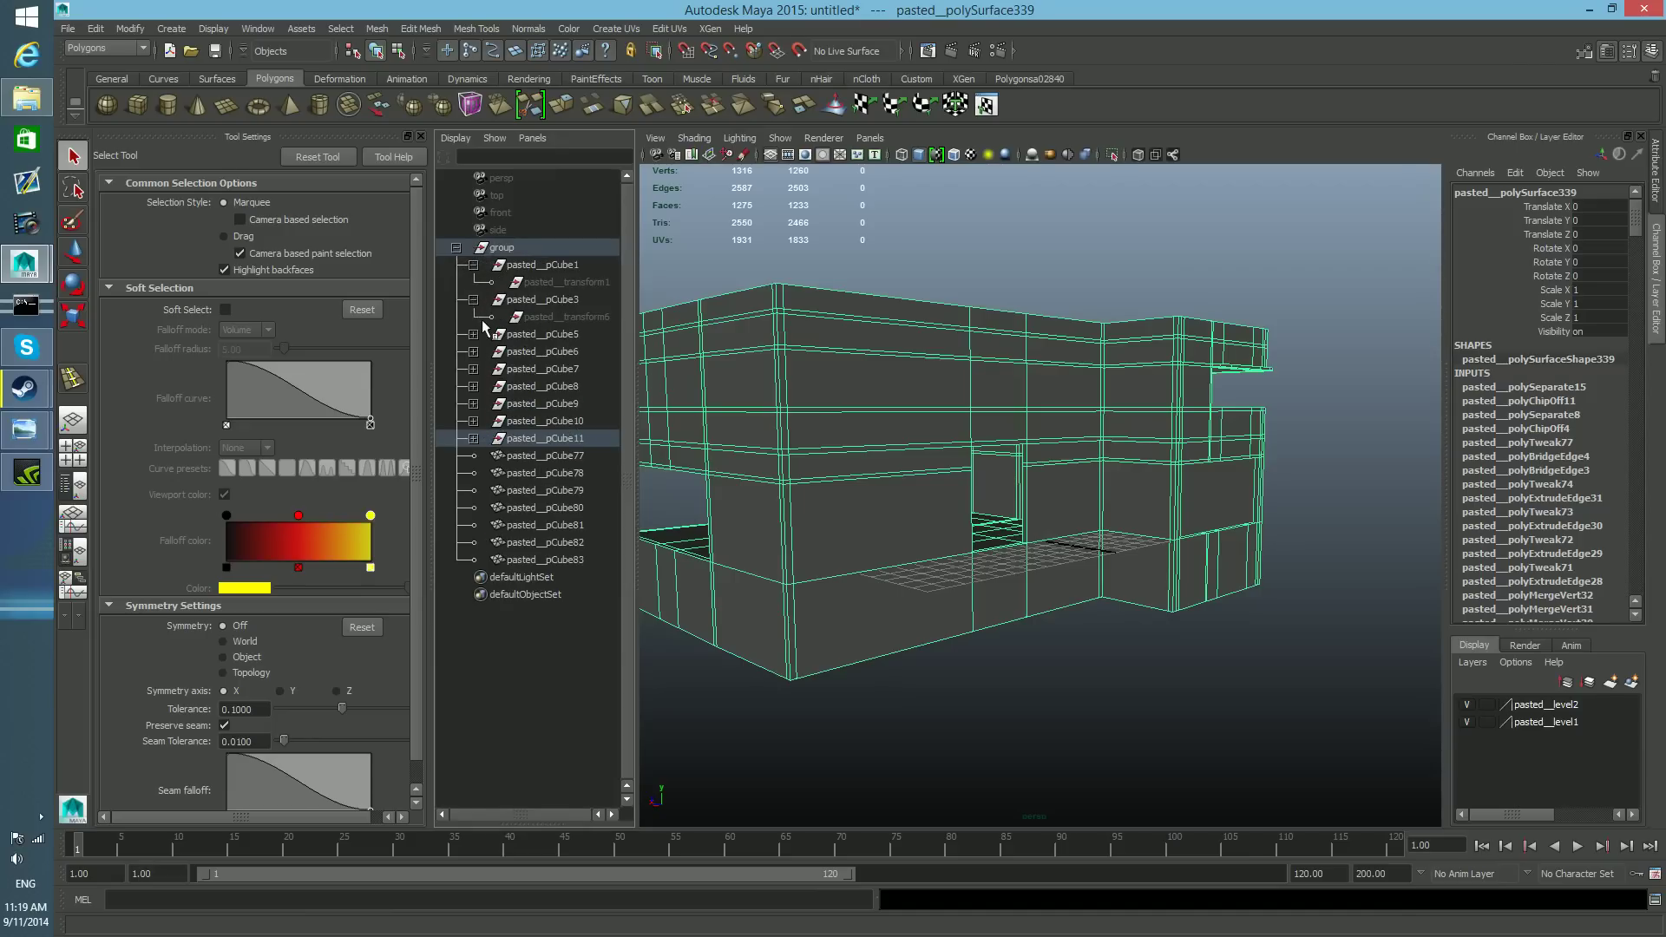
{"action": "left_click", "coordinate": [473, 334]}
{"action": "left_click", "coordinate": [473, 369]}
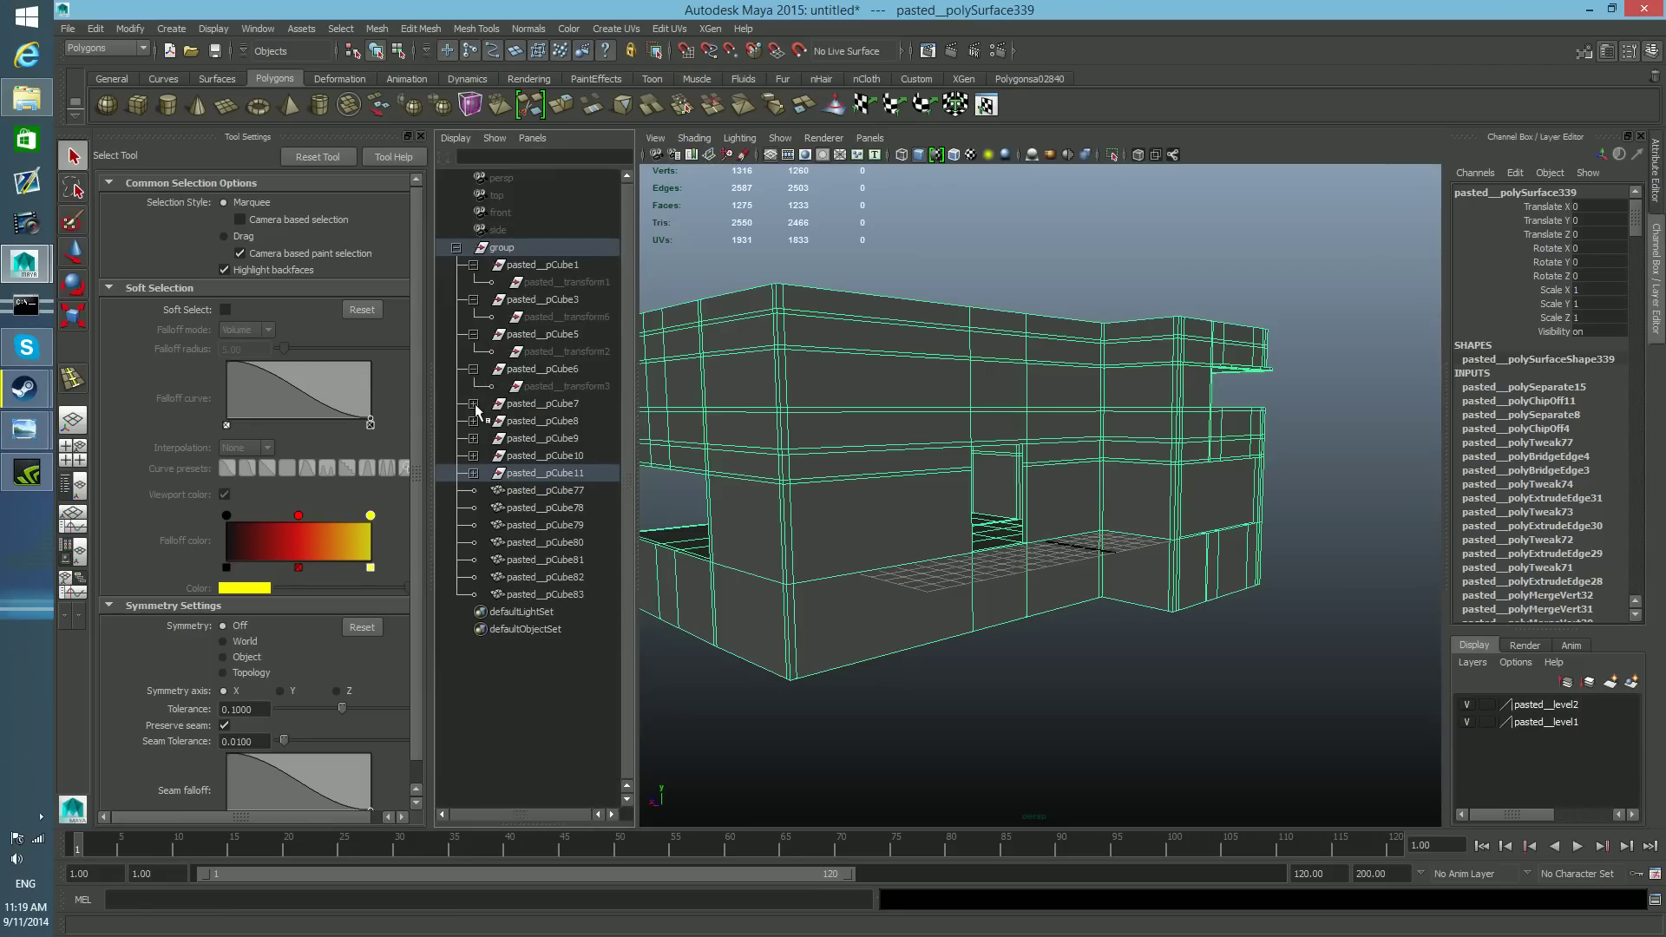
{"action": "left_click", "coordinate": [455, 247]}
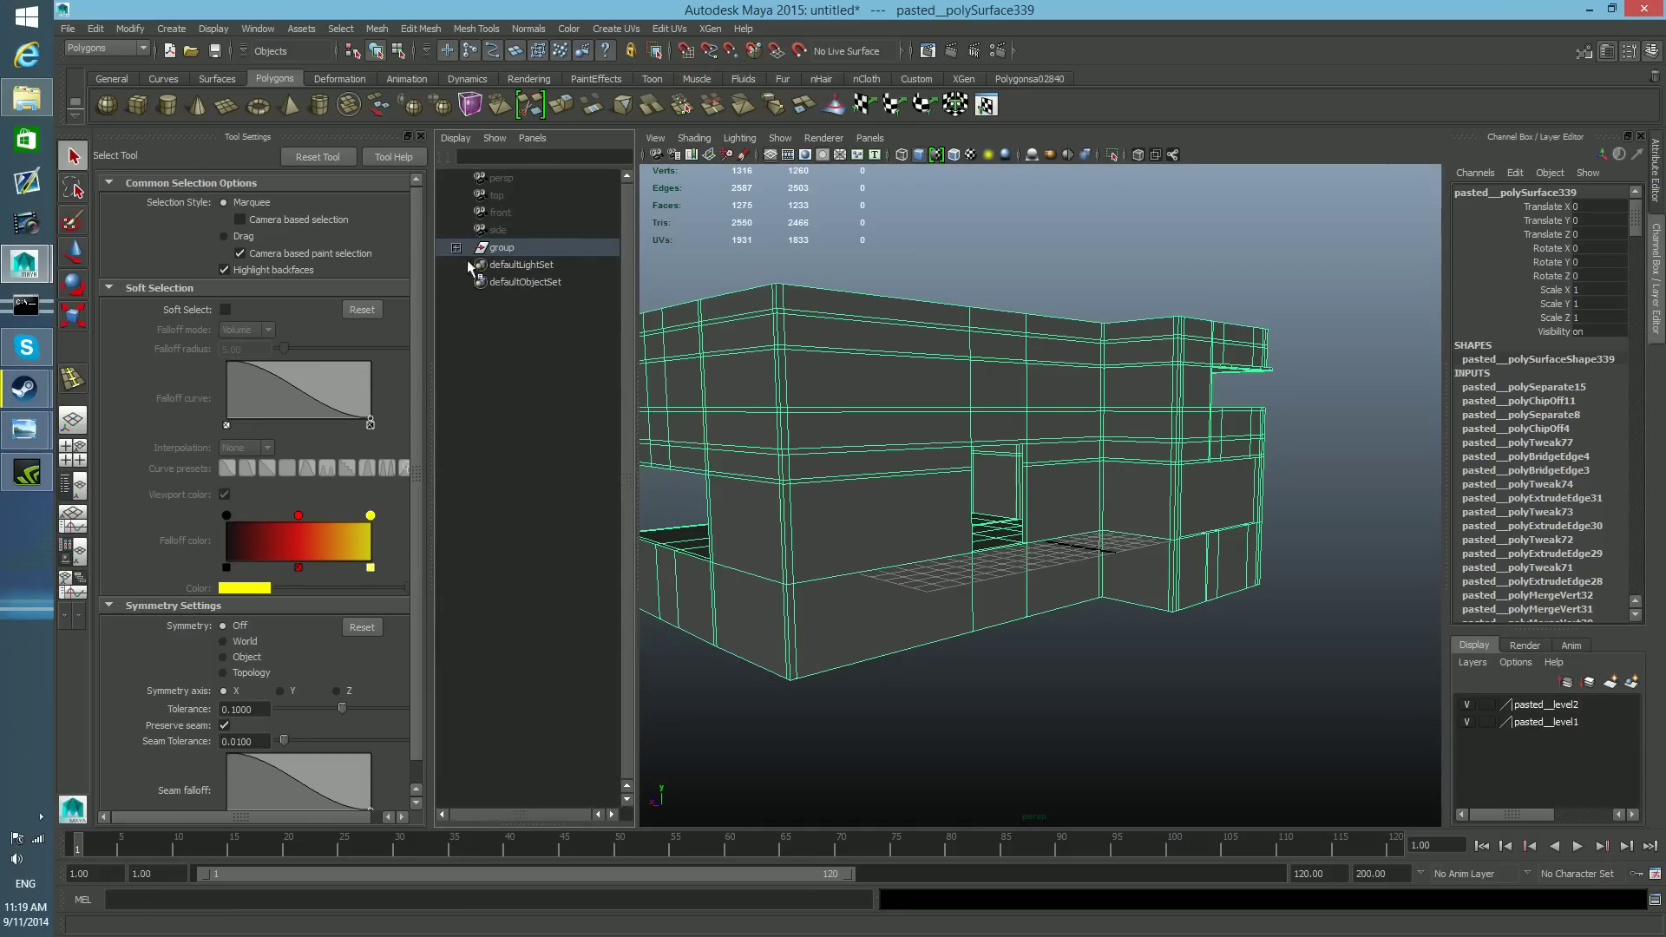
{"action": "left_click", "coordinate": [455, 248]}
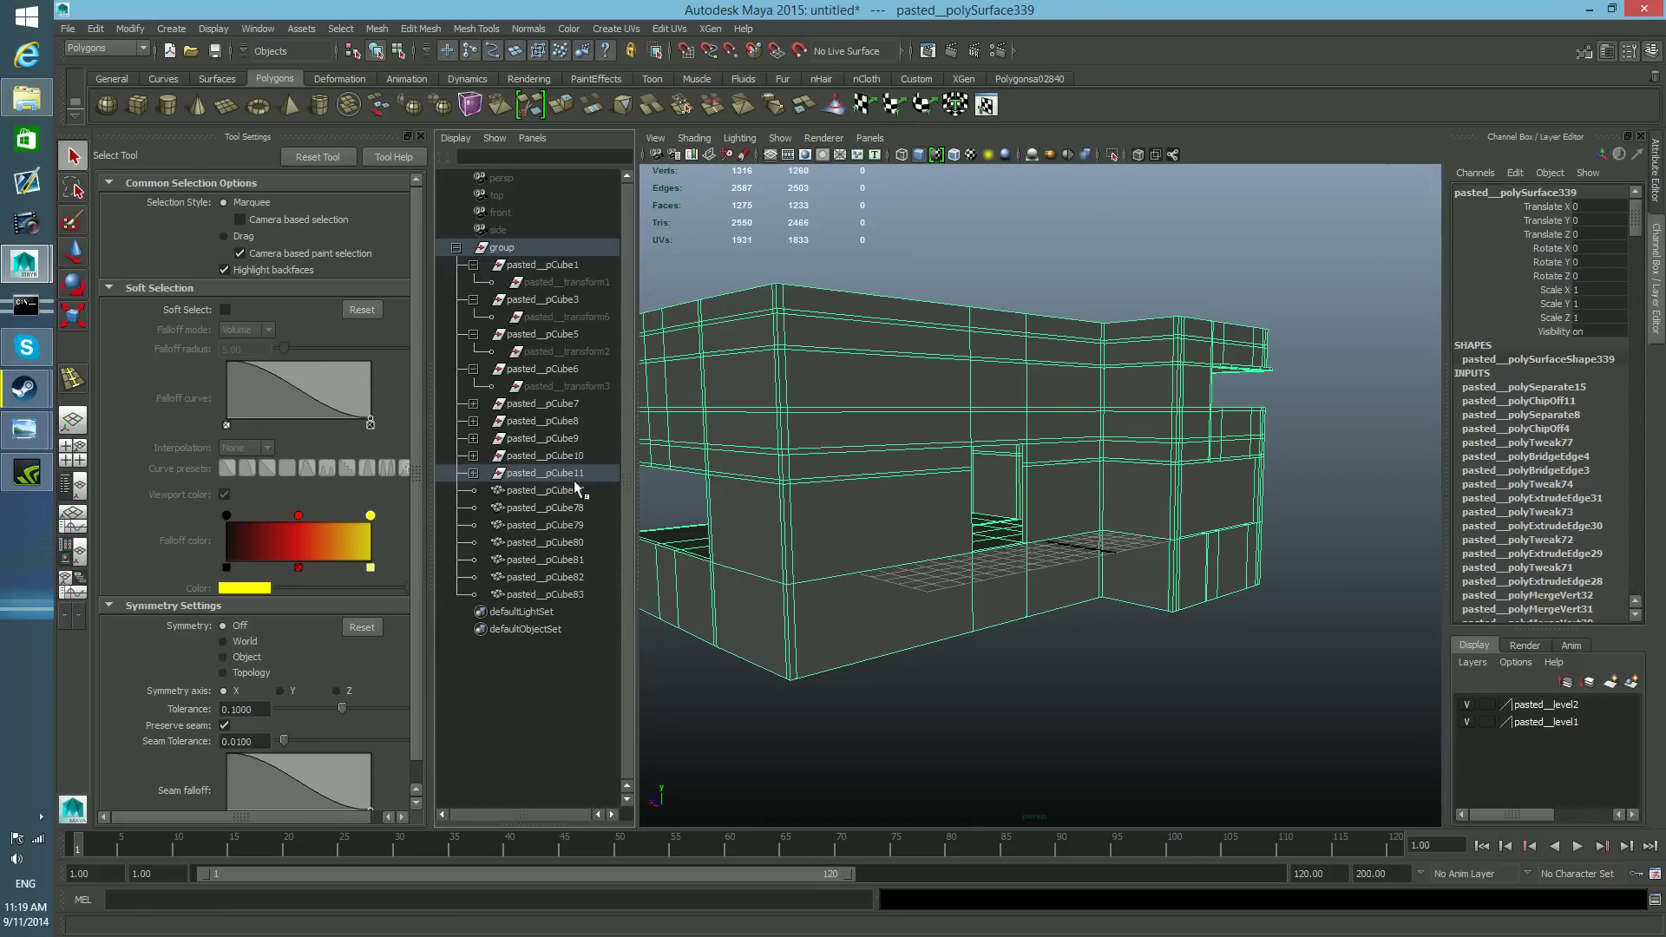
- Expand pasted__pCube11 down to pasted__polySurface339 and move that house mesh out of the group to the top level
{"action": "left_click", "coordinate": [474, 473]}
{"action": "left_click", "coordinate": [491, 491]}
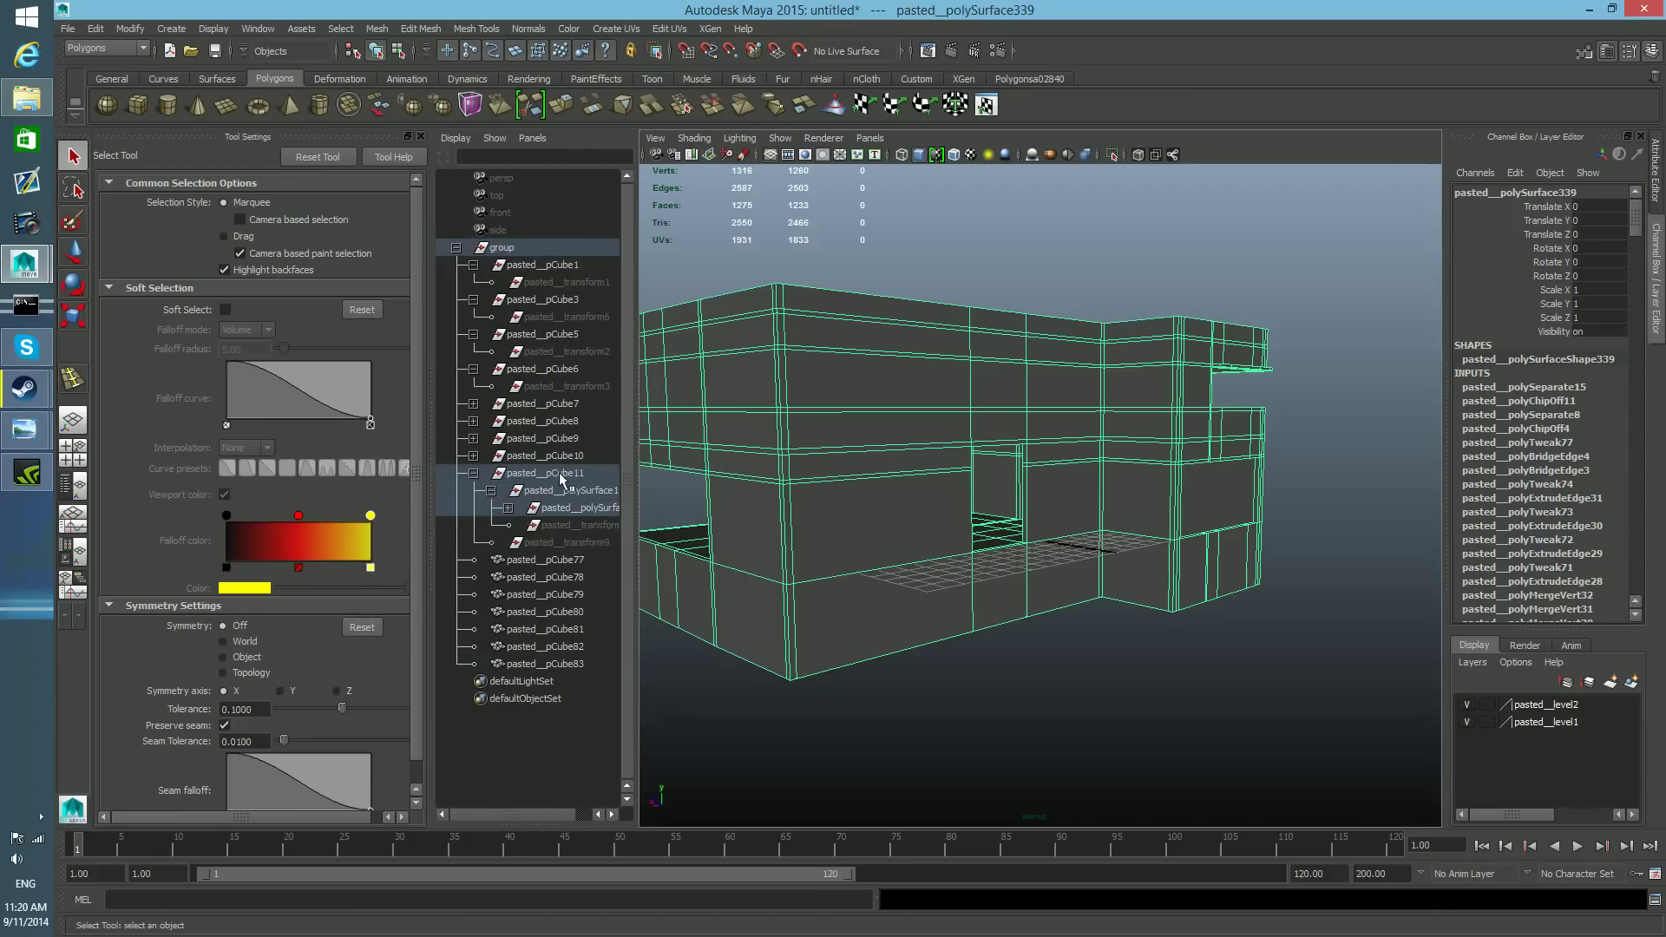
{"action": "left_click", "coordinate": [509, 509]}
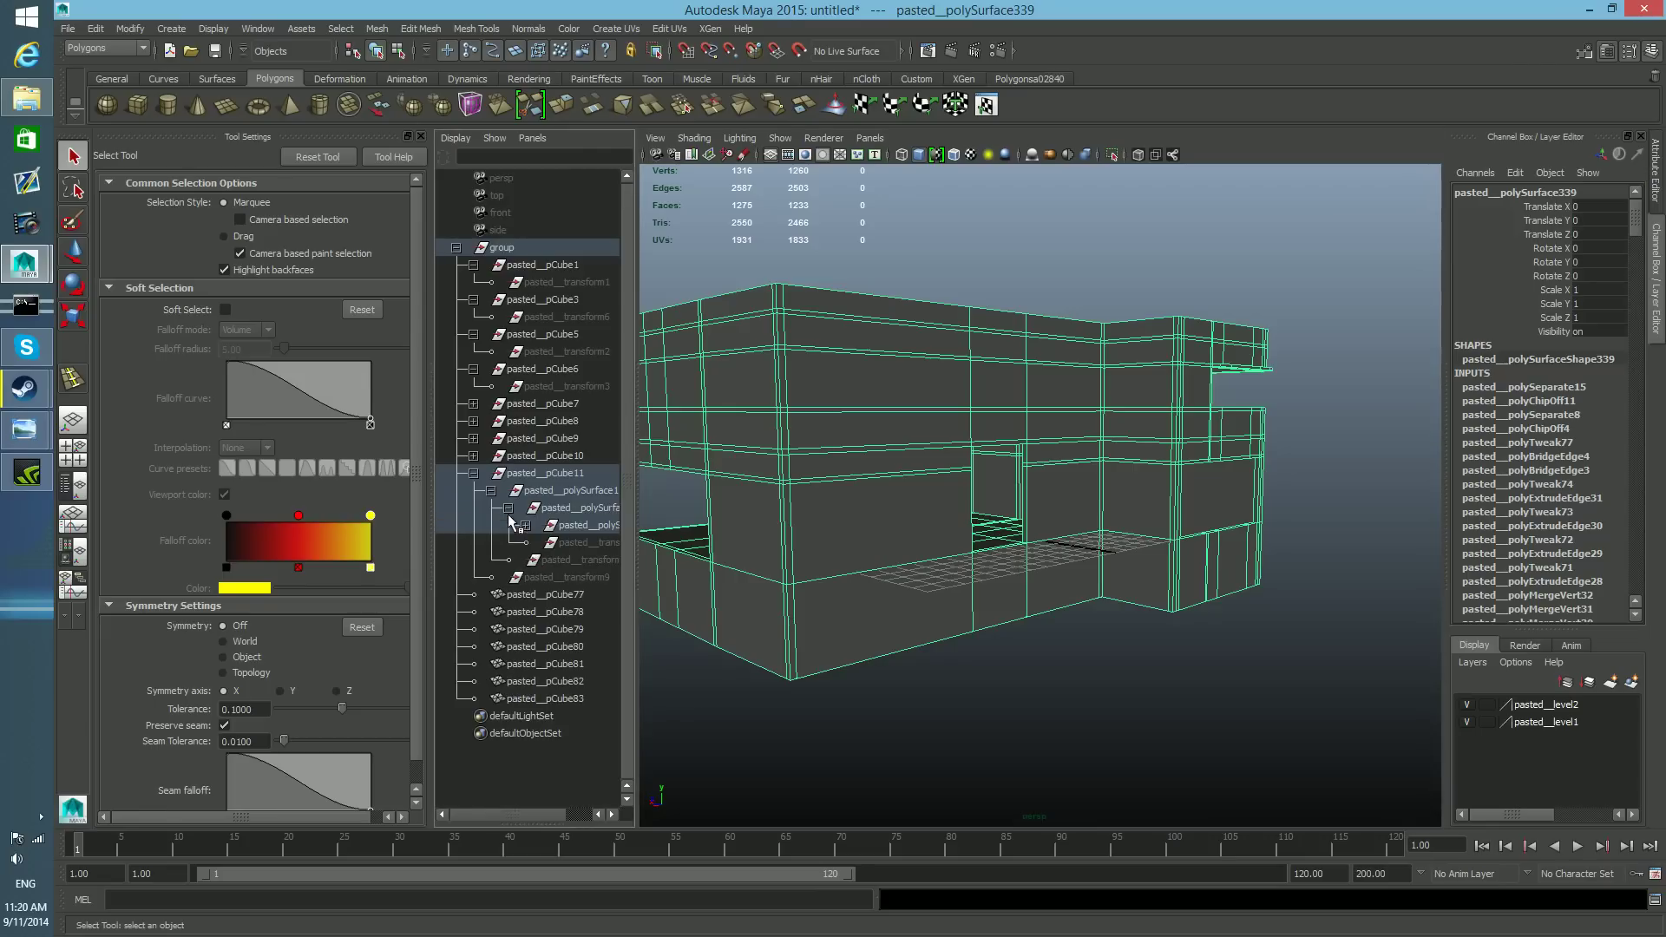
{"action": "left_click", "coordinate": [525, 525]}
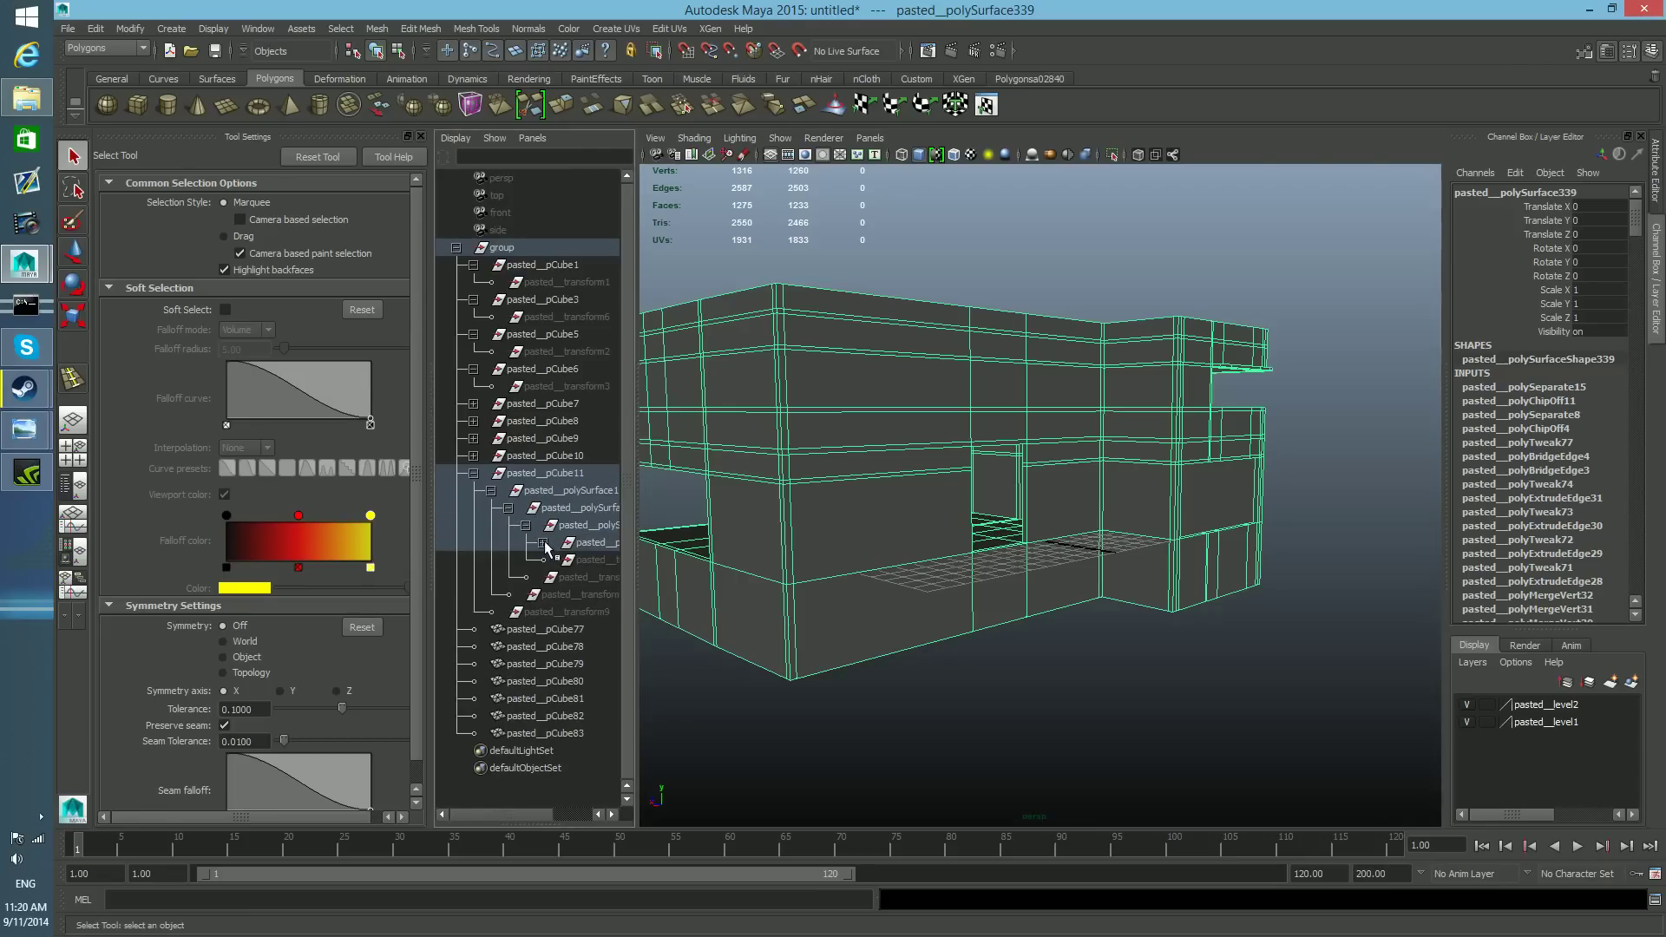
{"action": "left_click", "coordinate": [543, 543]}
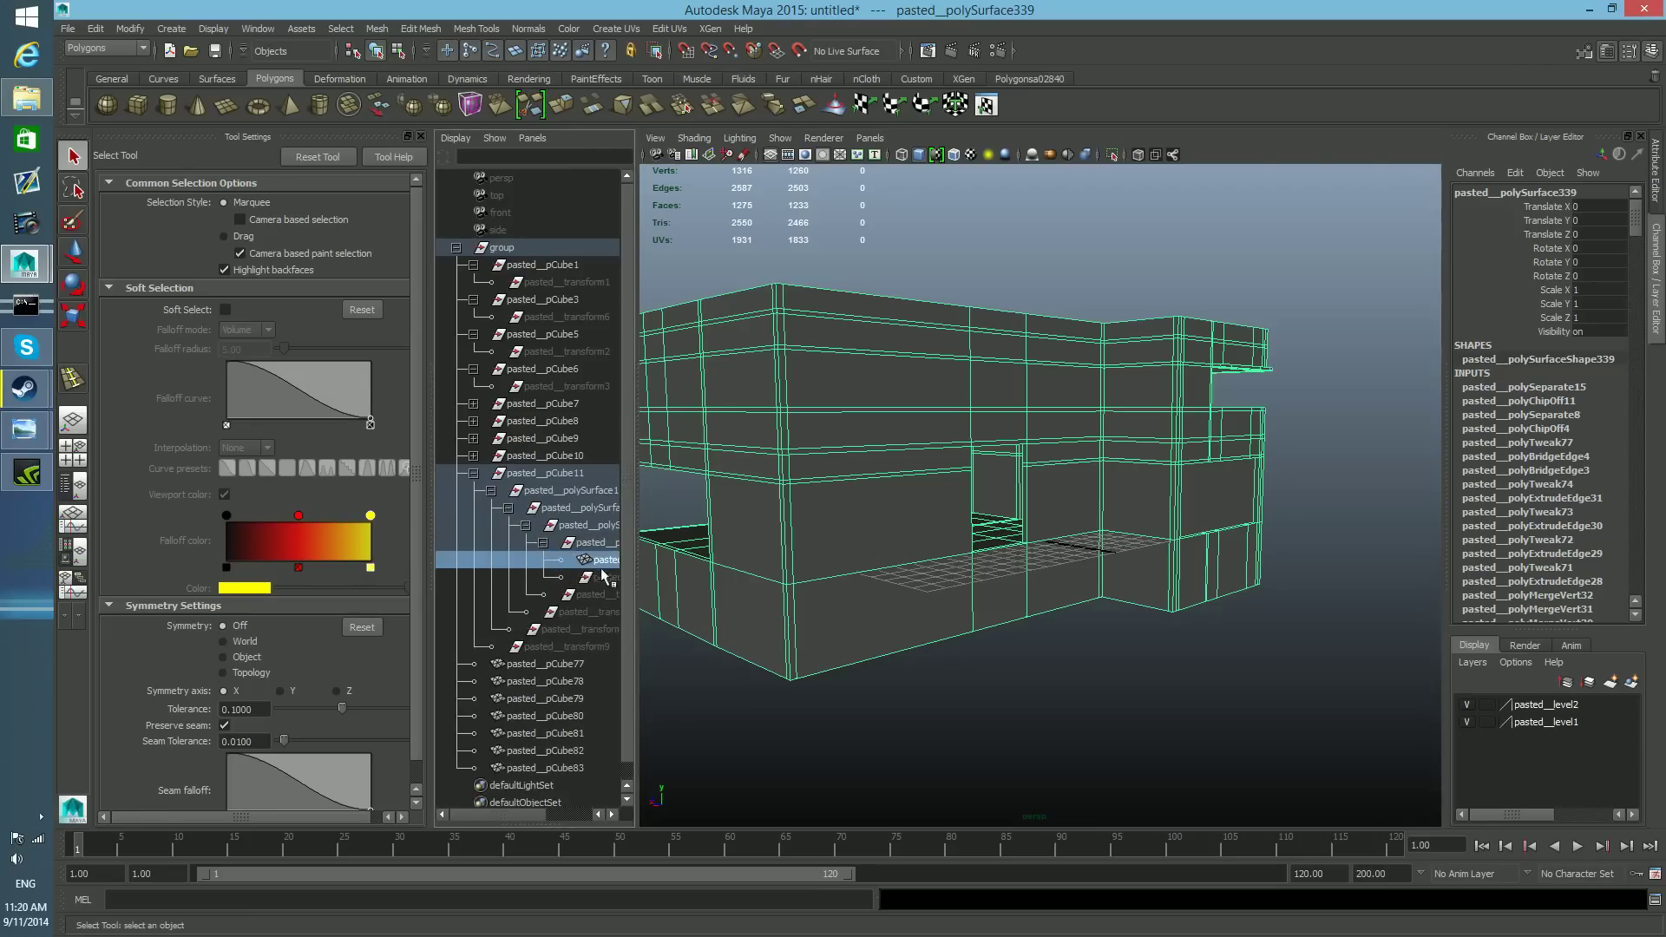
{"action": "left_click_drag", "start_coordinate": [636, 590], "coordinate": [729, 589]}
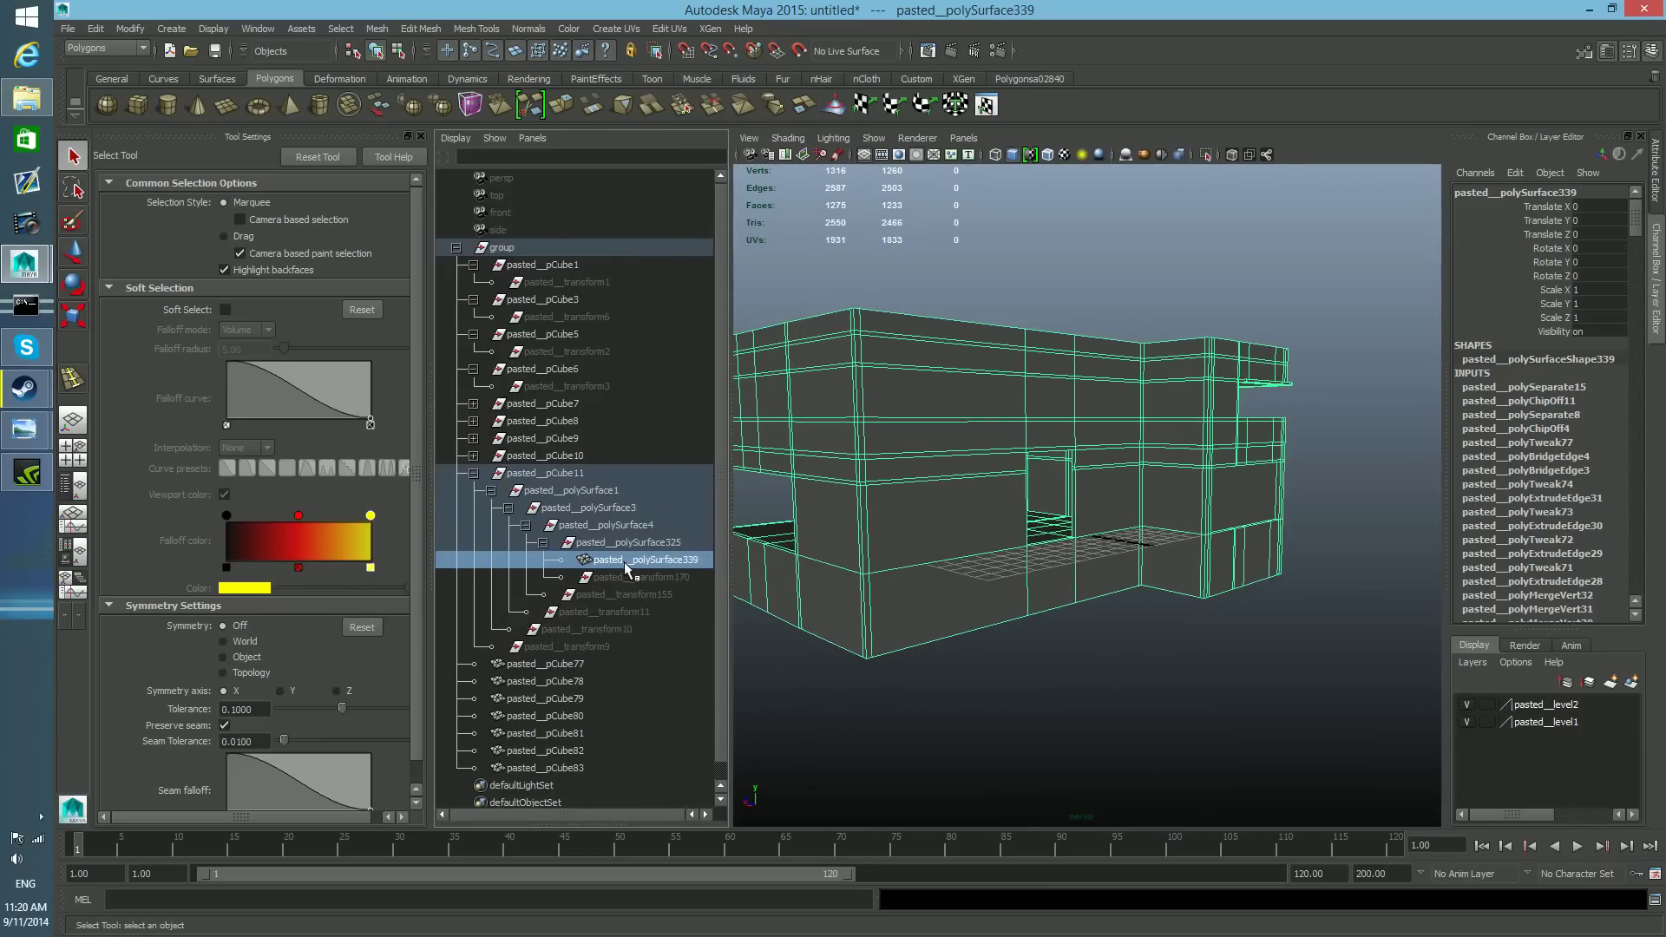
{"action": "left_click_drag", "start_coordinate": [625, 564], "coordinate": [580, 249]}
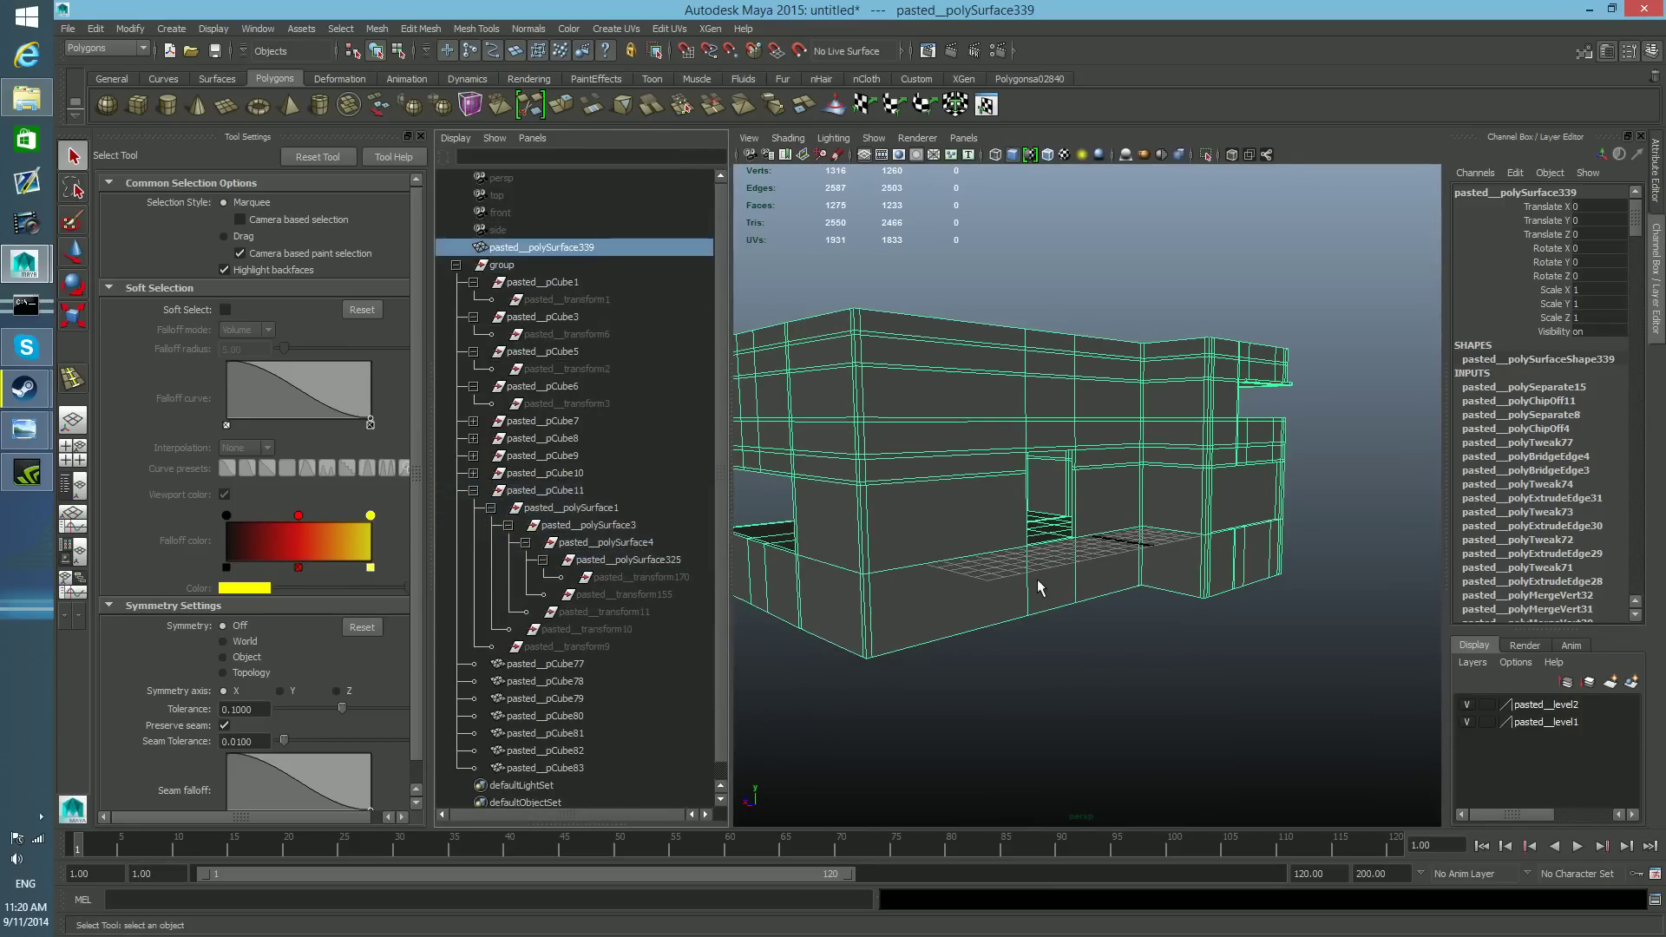
{"action": "left_click", "coordinate": [612, 562]}
{"action": "left_click_drag", "start_coordinate": [613, 566], "coordinate": [536, 344]}
{"action": "left_click", "coordinate": [775, 354]}
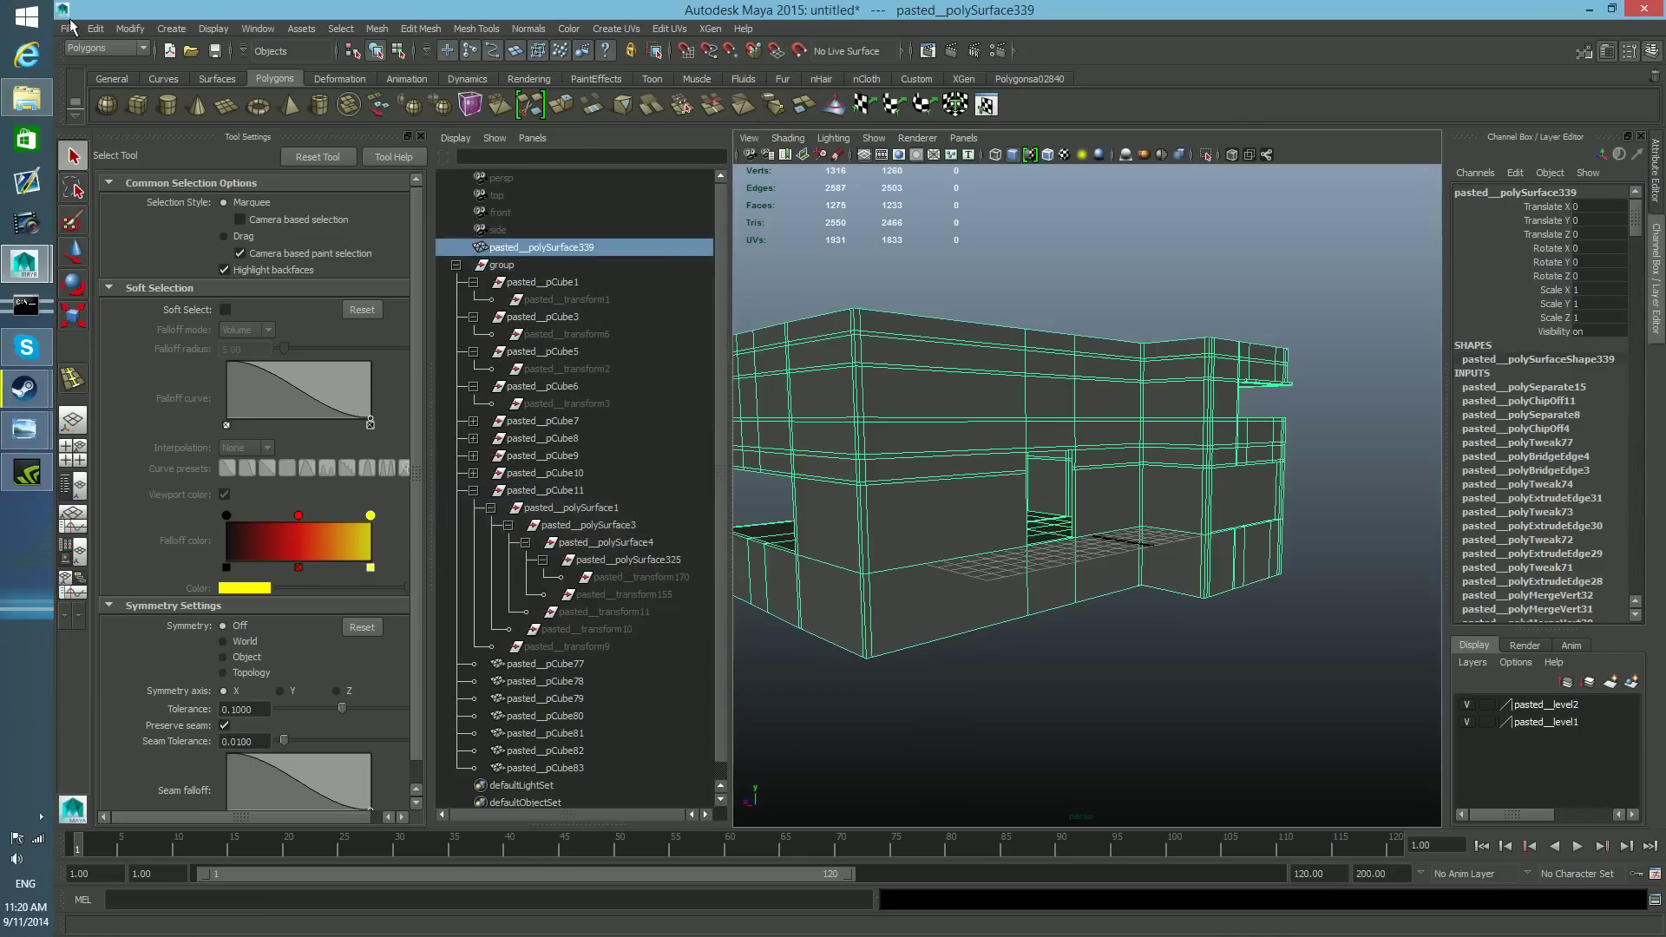
- Delete the construction history of the house mesh
{"action": "left_click", "coordinate": [97, 29]}
{"action": "mouse_move", "coordinate": [210, 208]}
{"action": "left_click", "coordinate": [296, 205]}
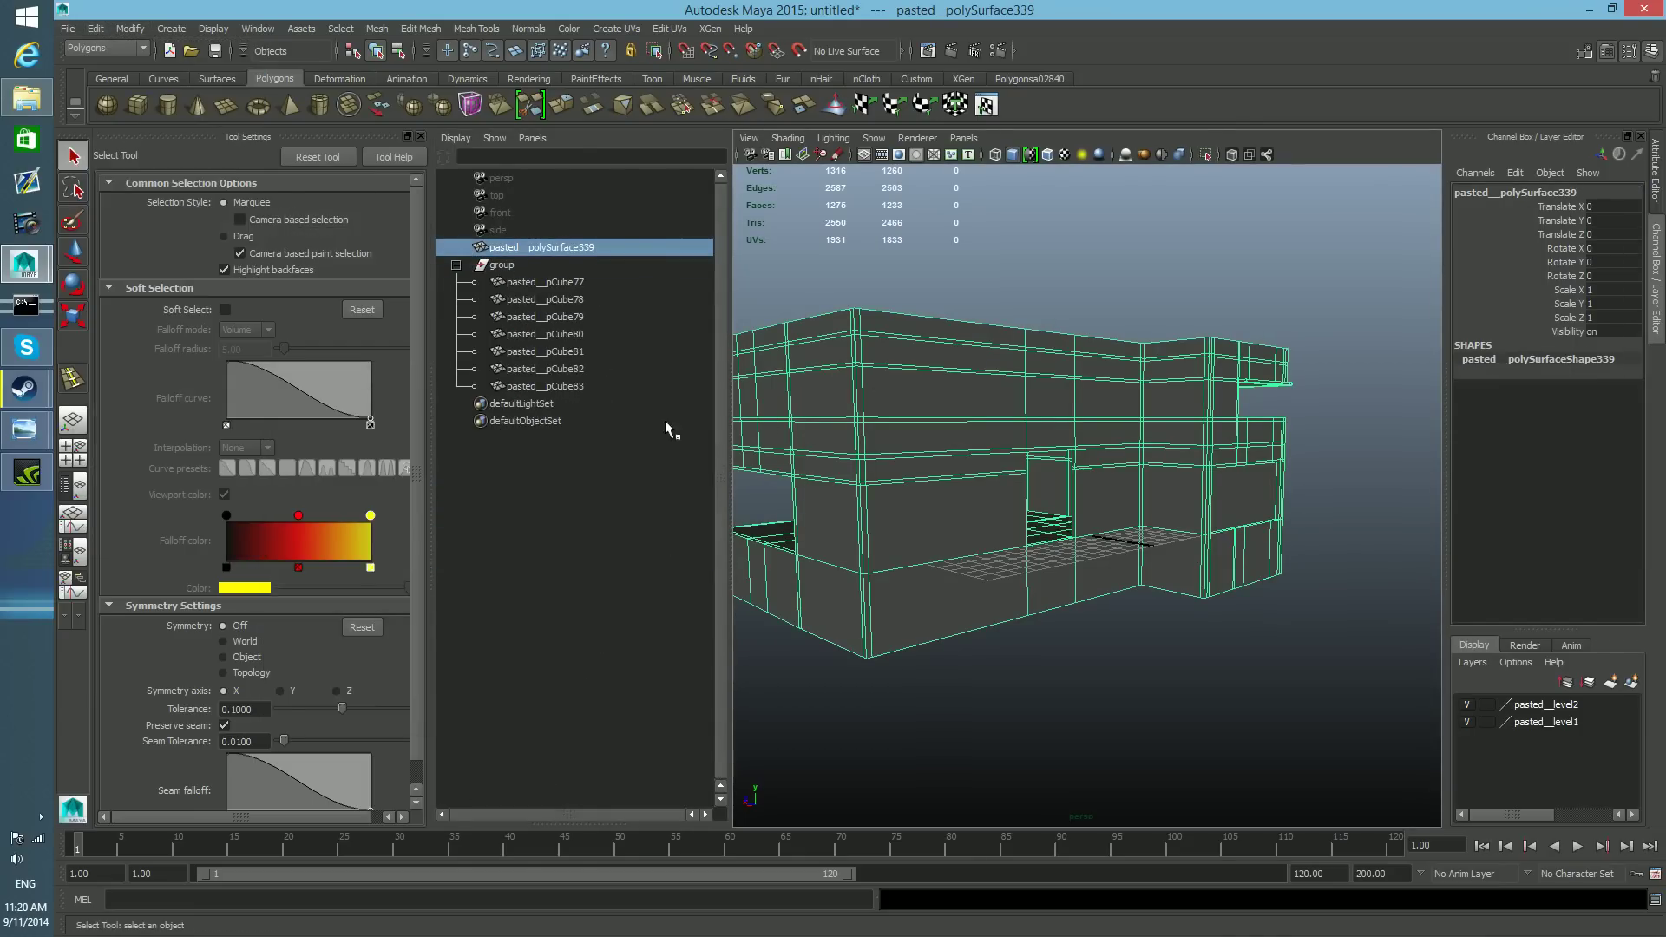
- Examine the group of door slats and the house mesh around the garage opening, from outside and inside
{"action": "left_click", "coordinate": [500, 266]}
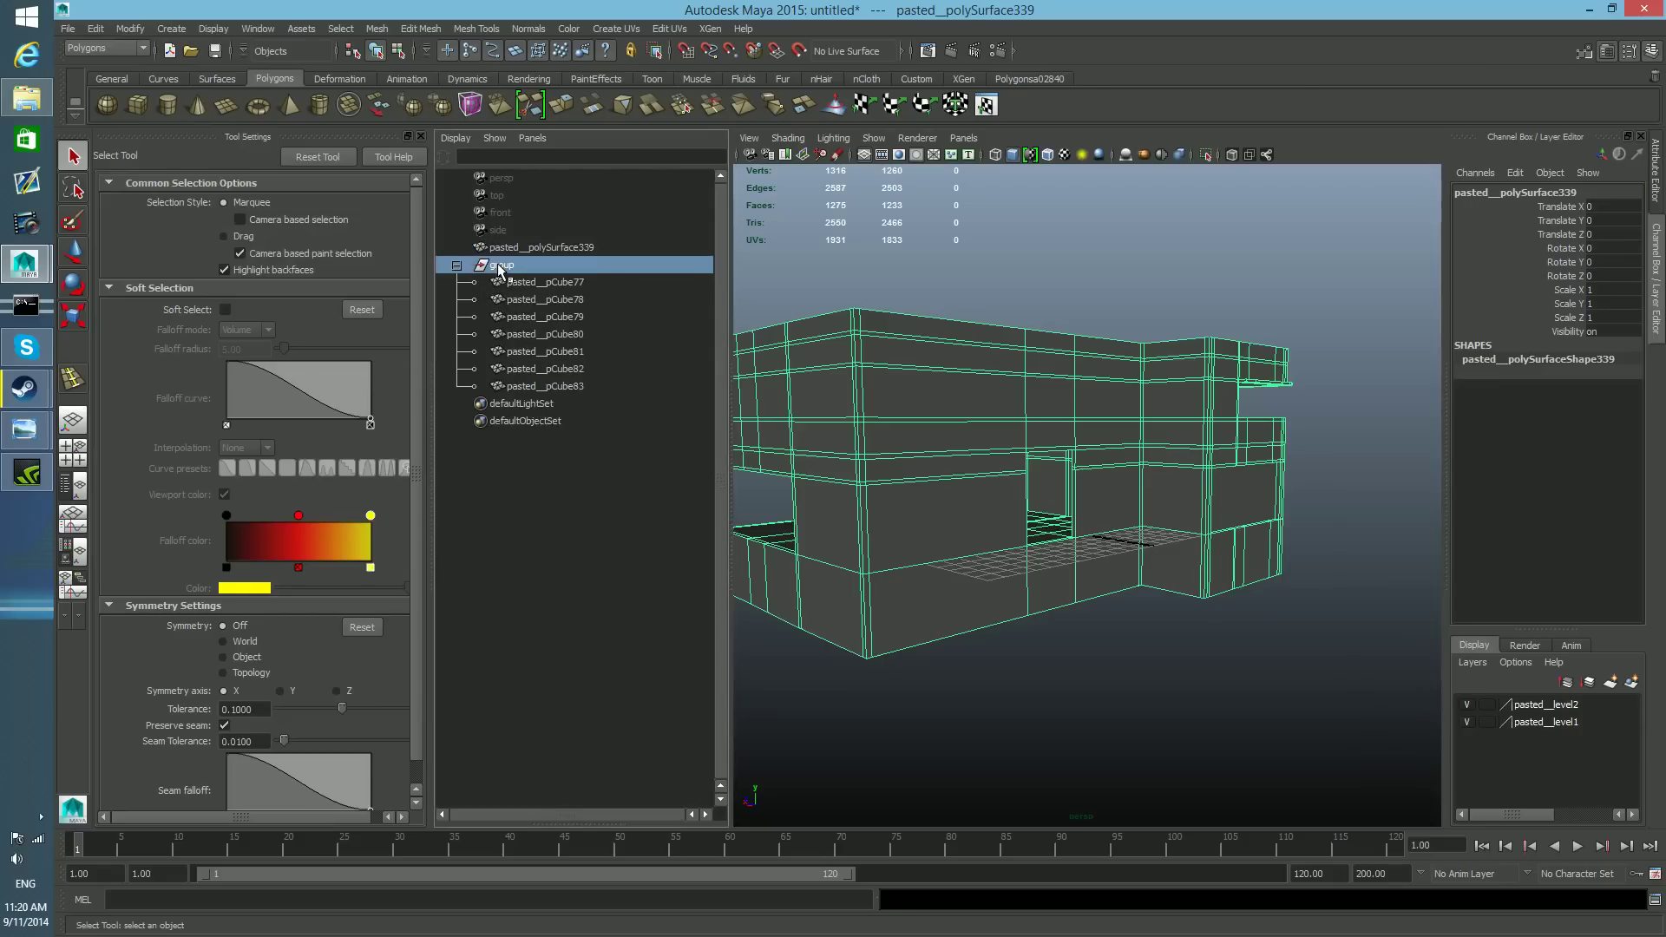
{"action": "left_click", "coordinate": [1236, 478]}
{"action": "middle_click_drag", "start_coordinate": [1188, 509], "coordinate": [1075, 514], "text": "alt"}
{"action": "mouse_move", "coordinate": [1075, 513]}
{"action": "left_mouse_down", "text": "alt"}
{"action": "mouse_move", "coordinate": [1134, 513]}
{"action": "mouse_move", "coordinate": [1102, 515]}
{"action": "left_mouse_up", "text": "alt"}
{"action": "right_click_drag", "start_coordinate": [1102, 515], "coordinate": [1272, 558], "text": "alt"}
{"action": "left_click_drag", "start_coordinate": [1059, 542], "coordinate": [1064, 539], "text": "alt"}
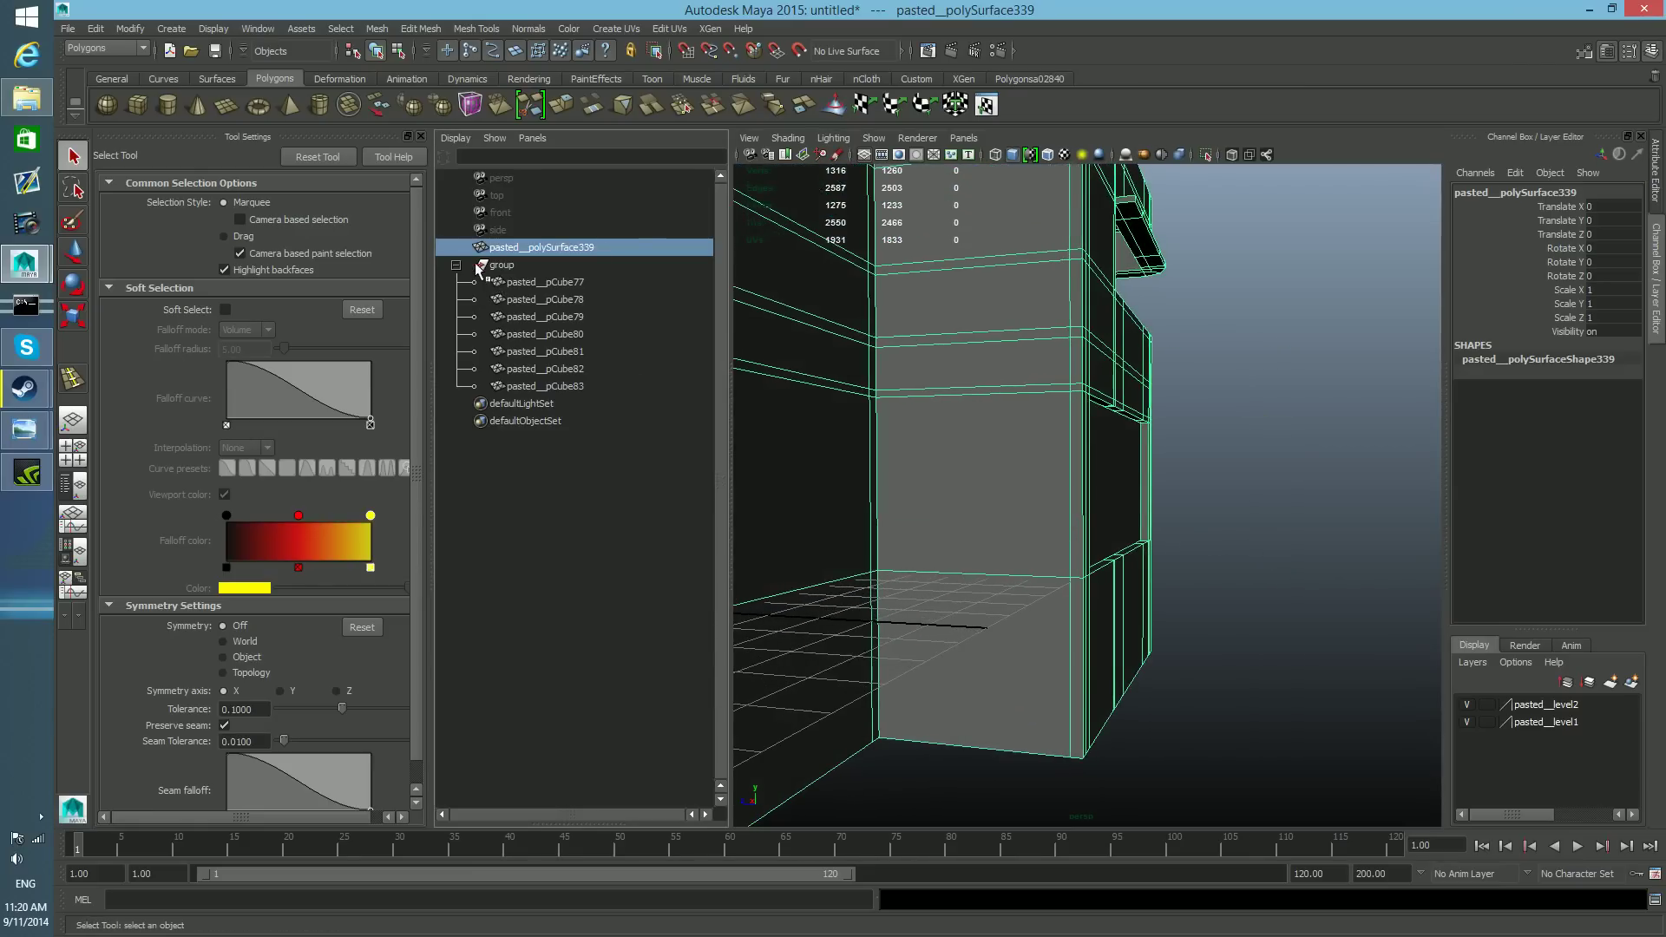
{"action": "left_click", "coordinate": [489, 267]}
{"action": "left_click_drag", "start_coordinate": [1200, 516], "coordinate": [1053, 535], "text": "alt"}
{"action": "middle_click_drag", "start_coordinate": [926, 559], "coordinate": [1020, 583], "text": "alt"}
{"action": "left_click_drag", "start_coordinate": [1020, 590], "coordinate": [1153, 592], "text": "alt"}
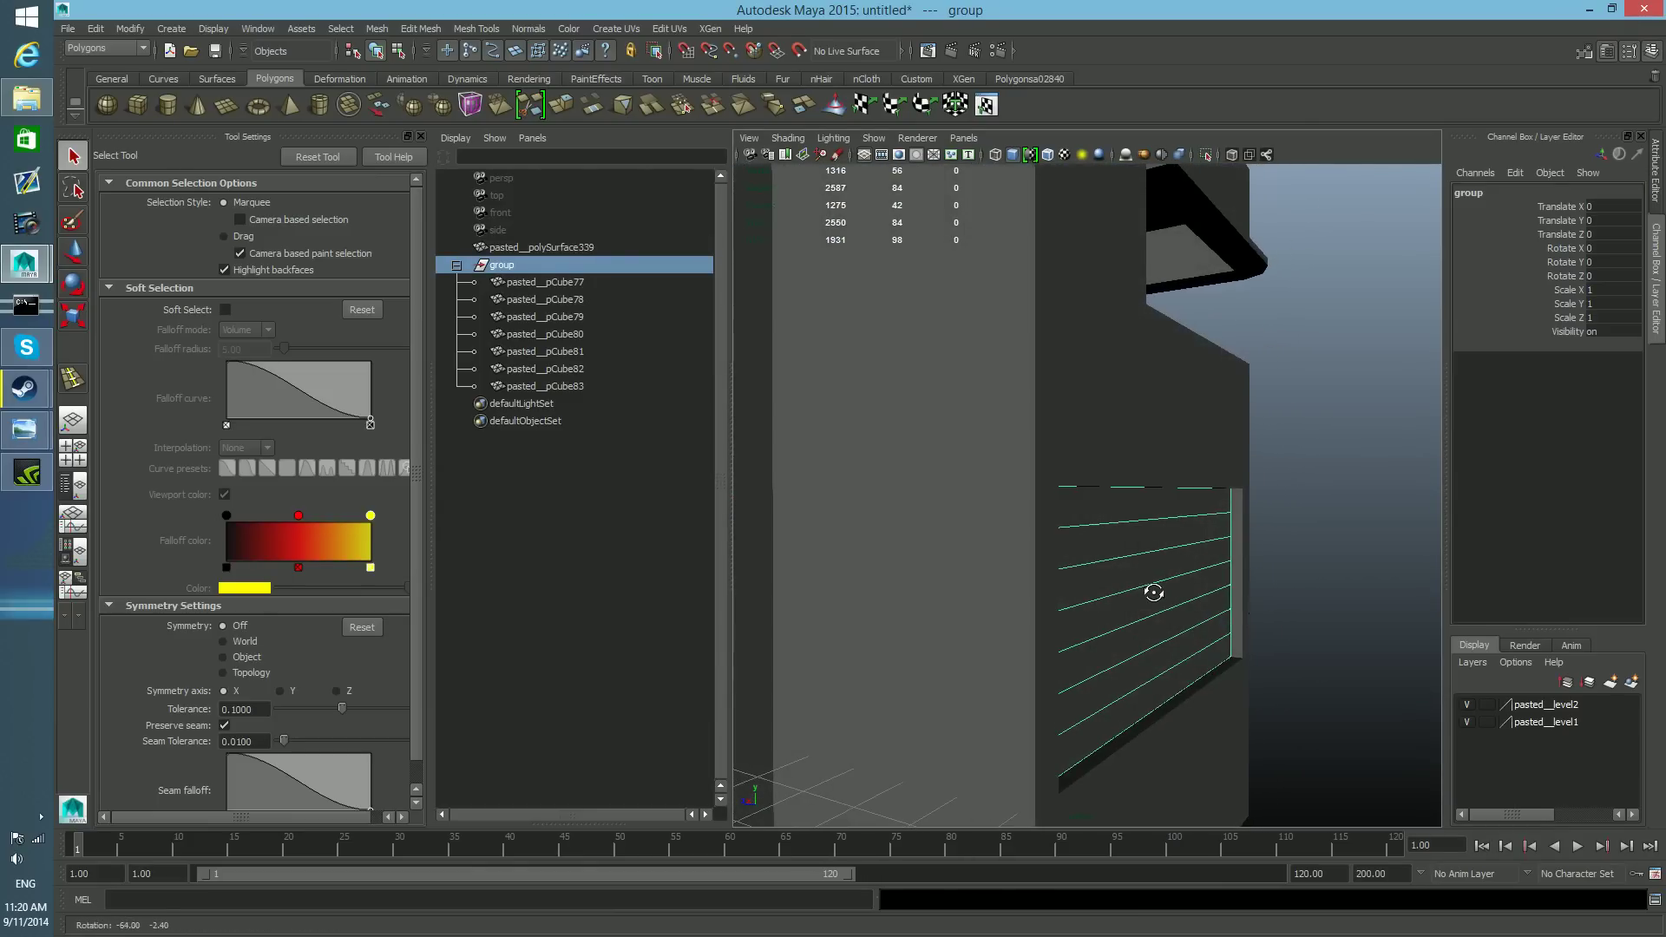
{"action": "left_click", "coordinate": [944, 564]}
{"action": "left_click_drag", "start_coordinate": [1014, 623], "coordinate": [1215, 603], "text": "alt"}
{"action": "middle_click_drag", "start_coordinate": [859, 439], "coordinate": [955, 536], "text": "alt"}
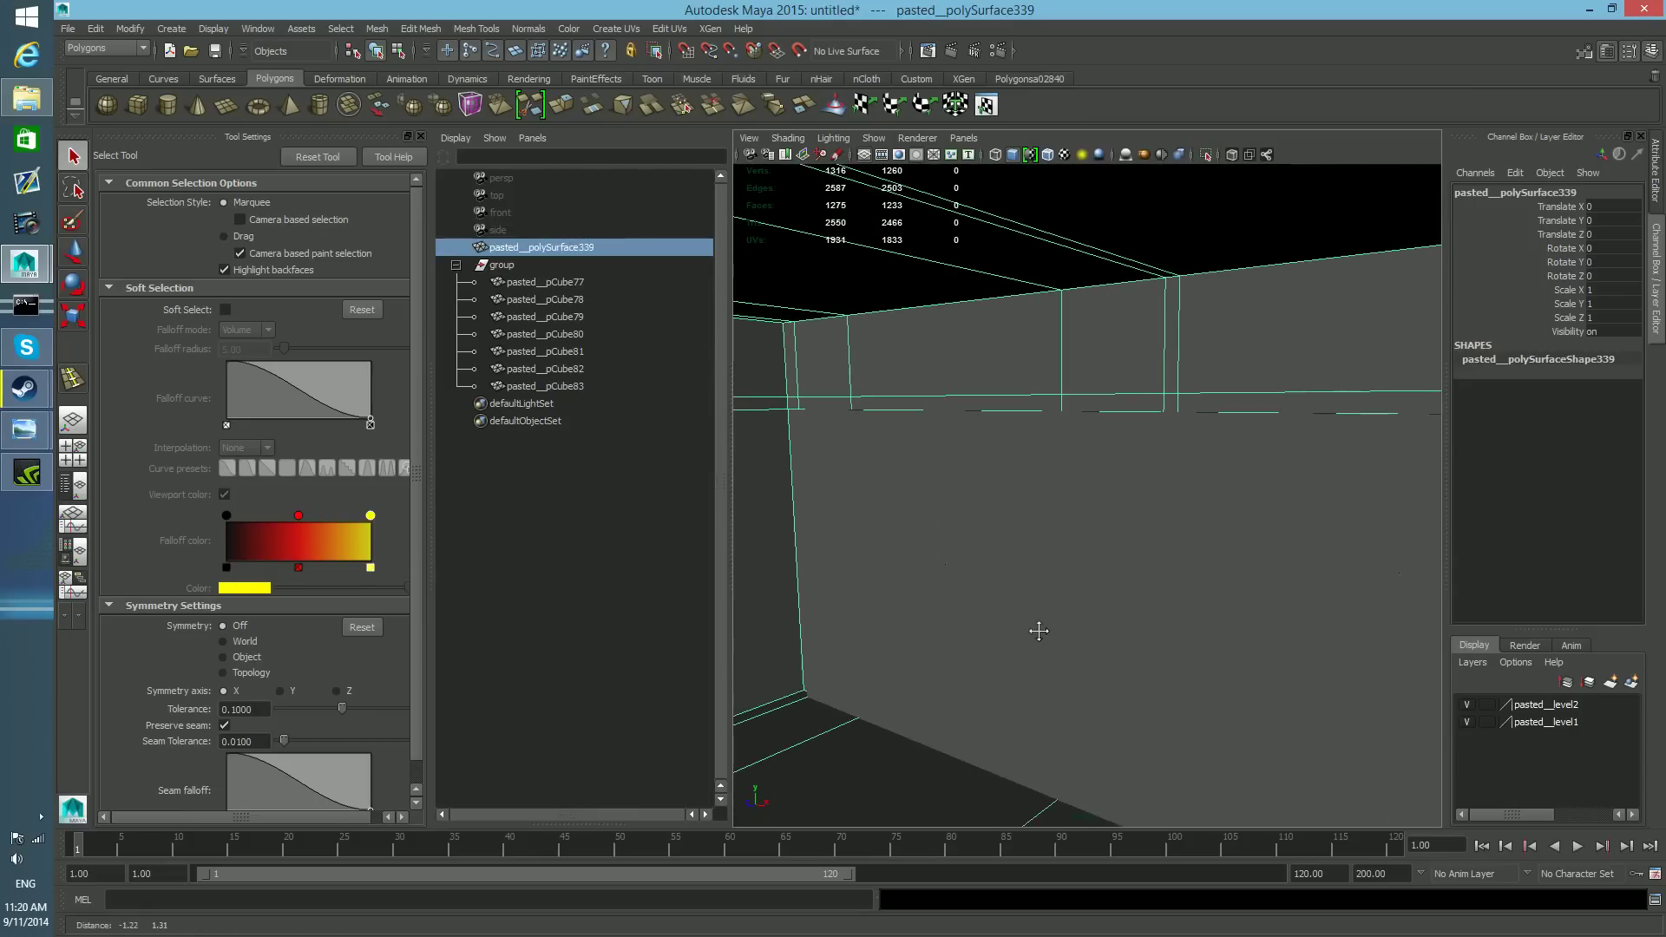
{"action": "left_click_drag", "start_coordinate": [995, 497], "coordinate": [882, 514], "text": "alt"}
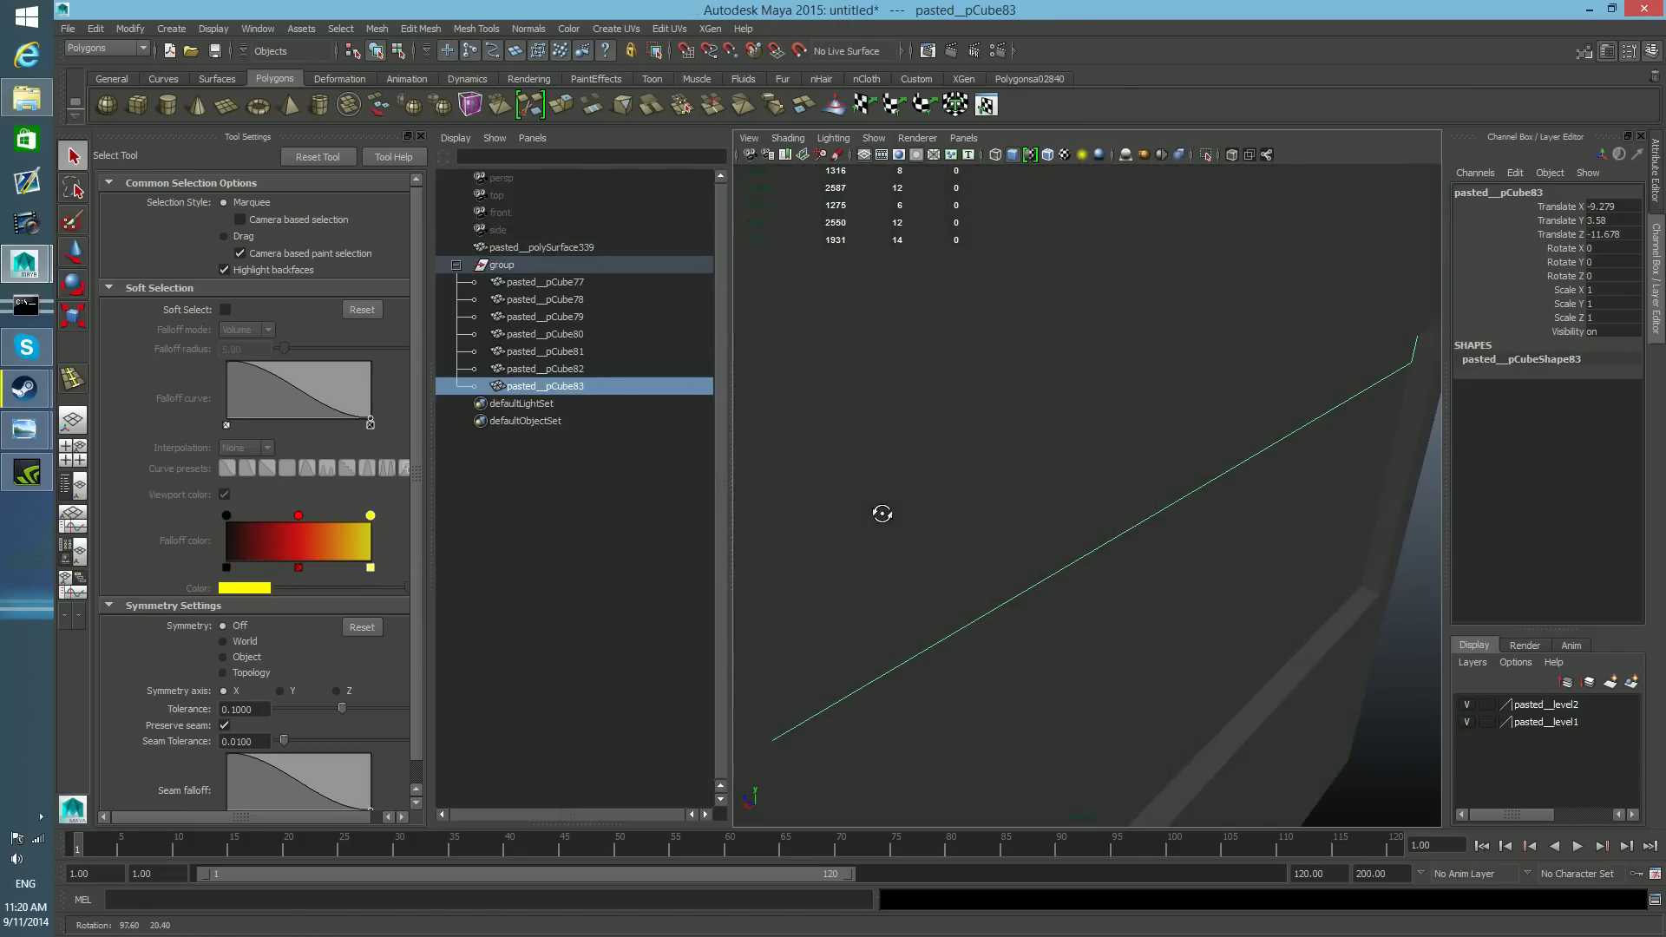
{"action": "scroll", "coordinate": [1058, 573], "scroll_direction": "down", "scroll_amount": 8}
- Isolate the group of door slats in the perspective view and examine it from several angles
{"action": "left_click", "coordinate": [555, 270]}
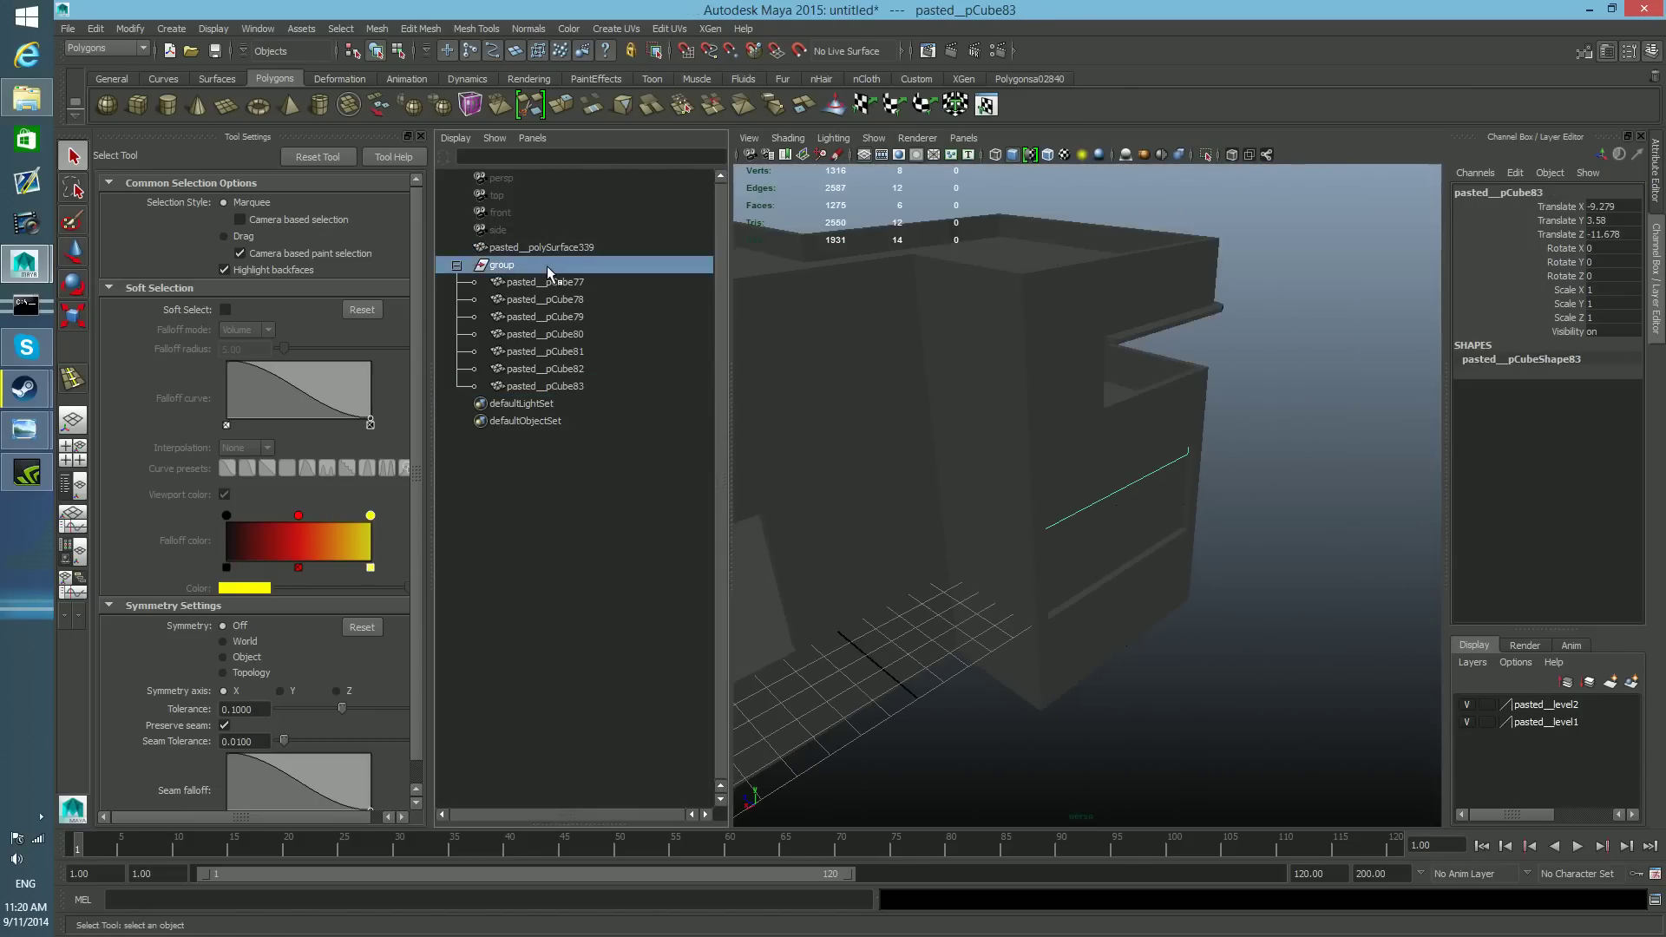
{"action": "left_click_drag", "start_coordinate": [1037, 567], "coordinate": [1185, 495], "text": "alt"}
{"action": "left_click", "coordinate": [1207, 154]}
{"action": "right_click_drag", "start_coordinate": [1115, 514], "coordinate": [1273, 615], "text": "alt"}
{"action": "left_click_drag", "start_coordinate": [1273, 616], "coordinate": [1270, 610], "text": "alt"}
{"action": "right_click_drag", "start_coordinate": [1271, 610], "coordinate": [1136, 607], "text": "alt"}
{"action": "left_click_drag", "start_coordinate": [1136, 615], "coordinate": [1112, 616], "text": "alt"}
{"action": "middle_click_drag", "start_coordinate": [1114, 573], "coordinate": [1076, 579], "text": "alt"}
{"action": "right_click_drag", "start_coordinate": [1075, 579], "coordinate": [1200, 646], "text": "alt"}
{"action": "left_click_drag", "start_coordinate": [1201, 647], "coordinate": [1017, 570], "text": "alt"}
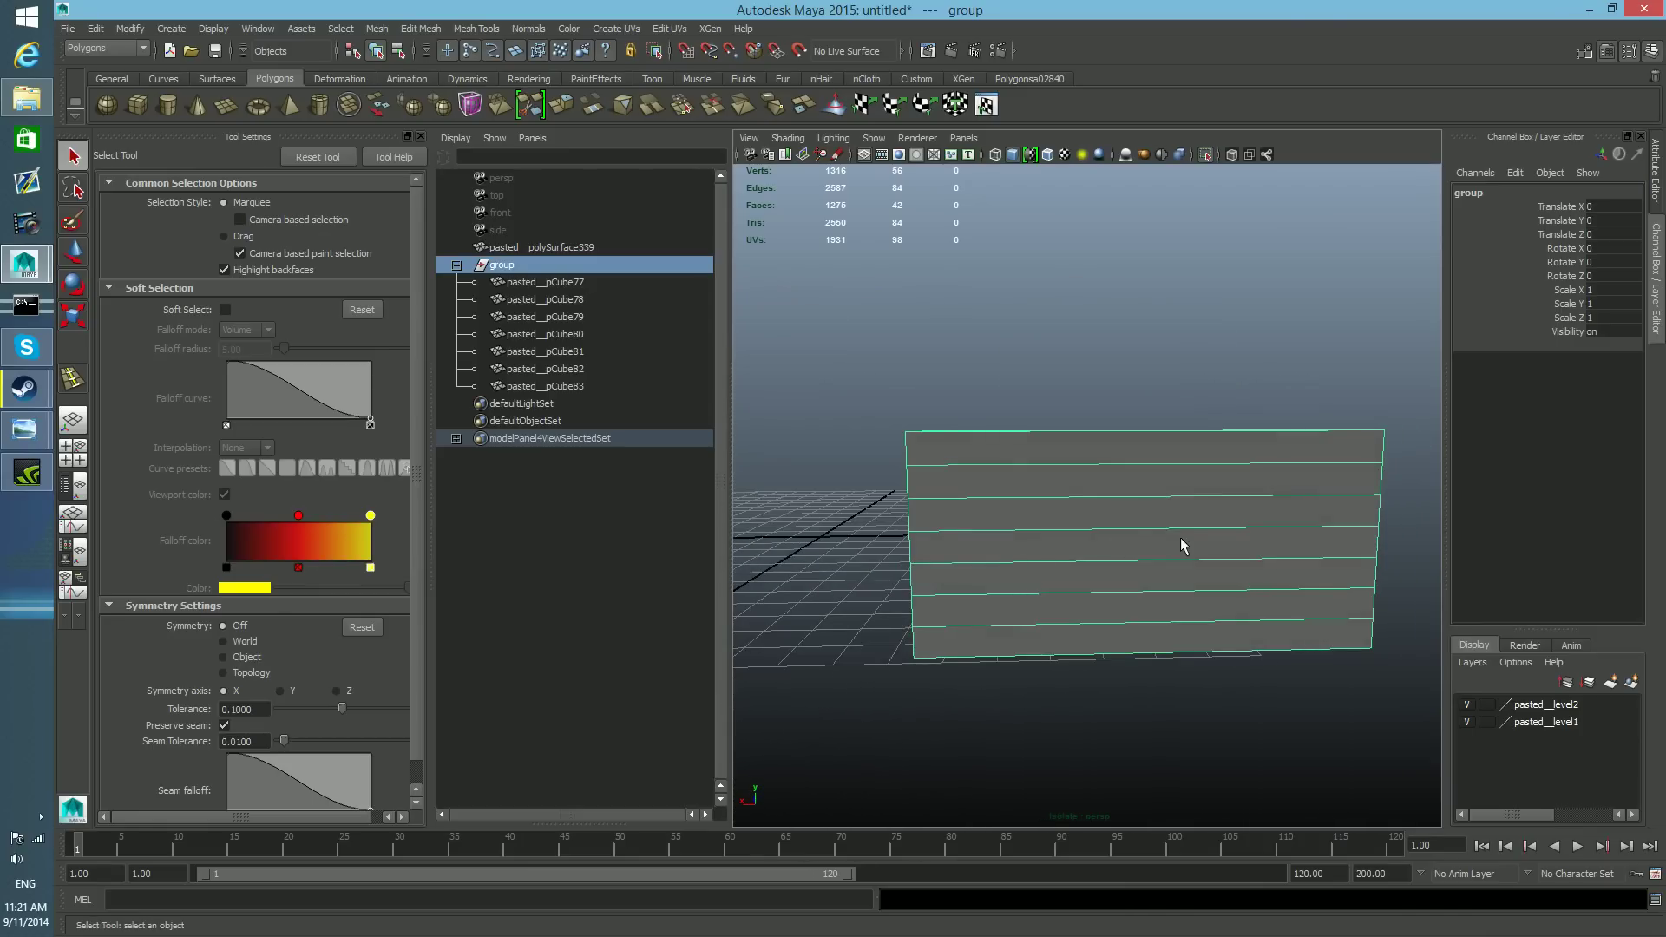
{"action": "middle_click_drag", "start_coordinate": [939, 587], "coordinate": [1156, 642], "text": "alt"}
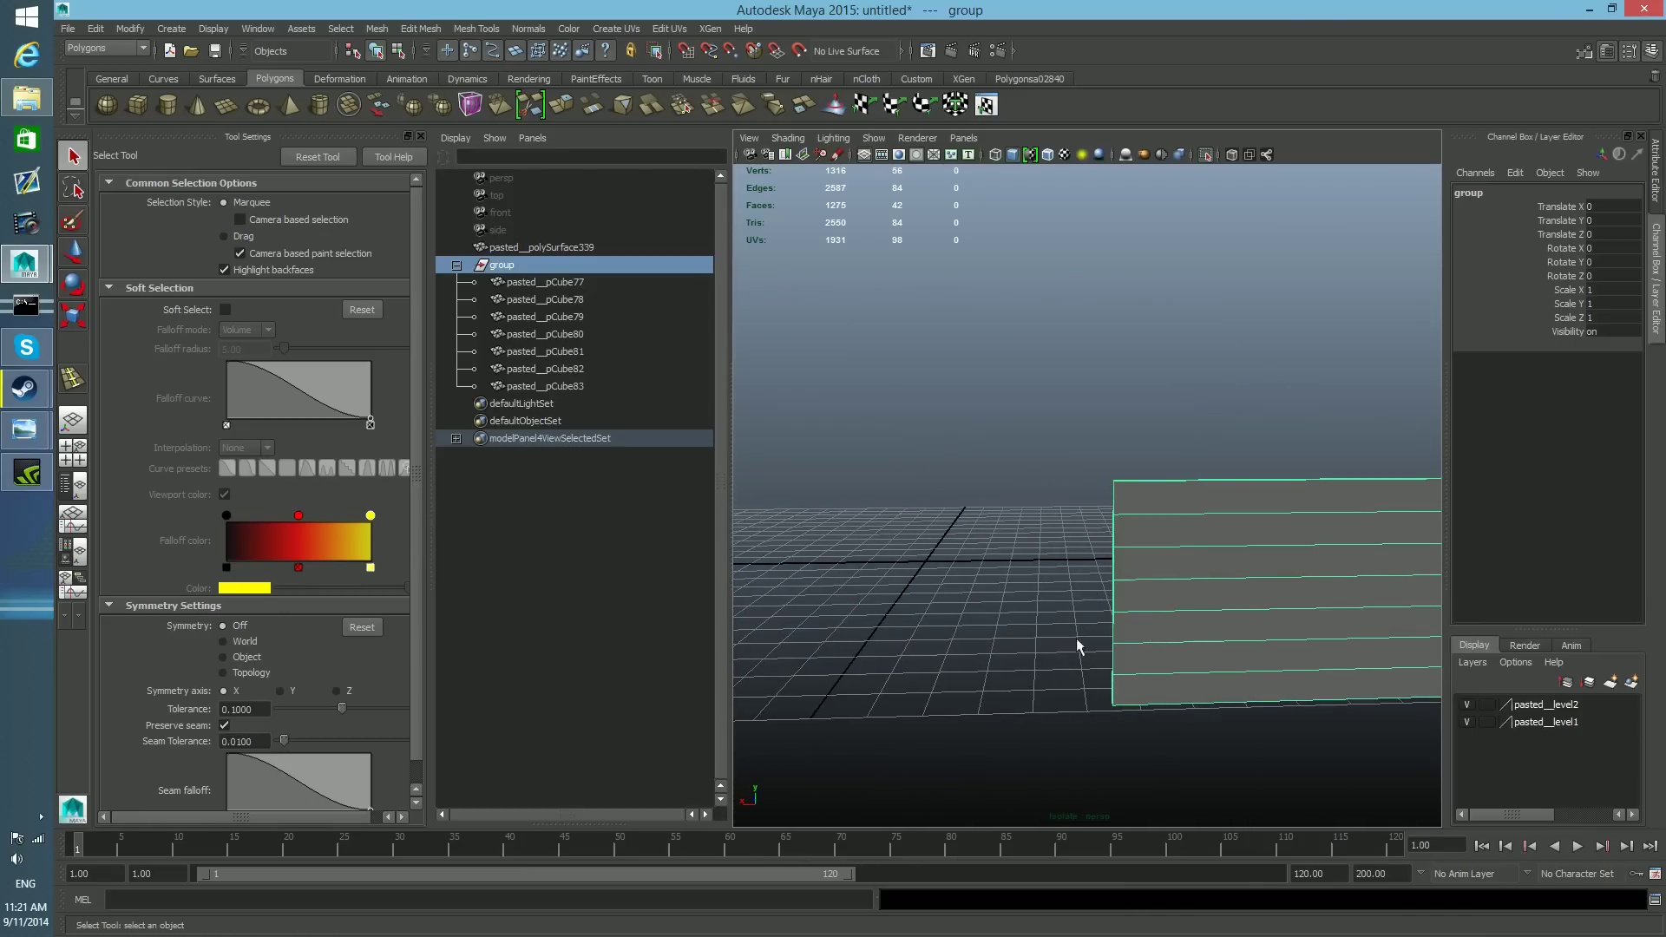
{"action": "scroll", "coordinate": [1077, 644], "scroll_direction": "down", "scroll_amount": 4}
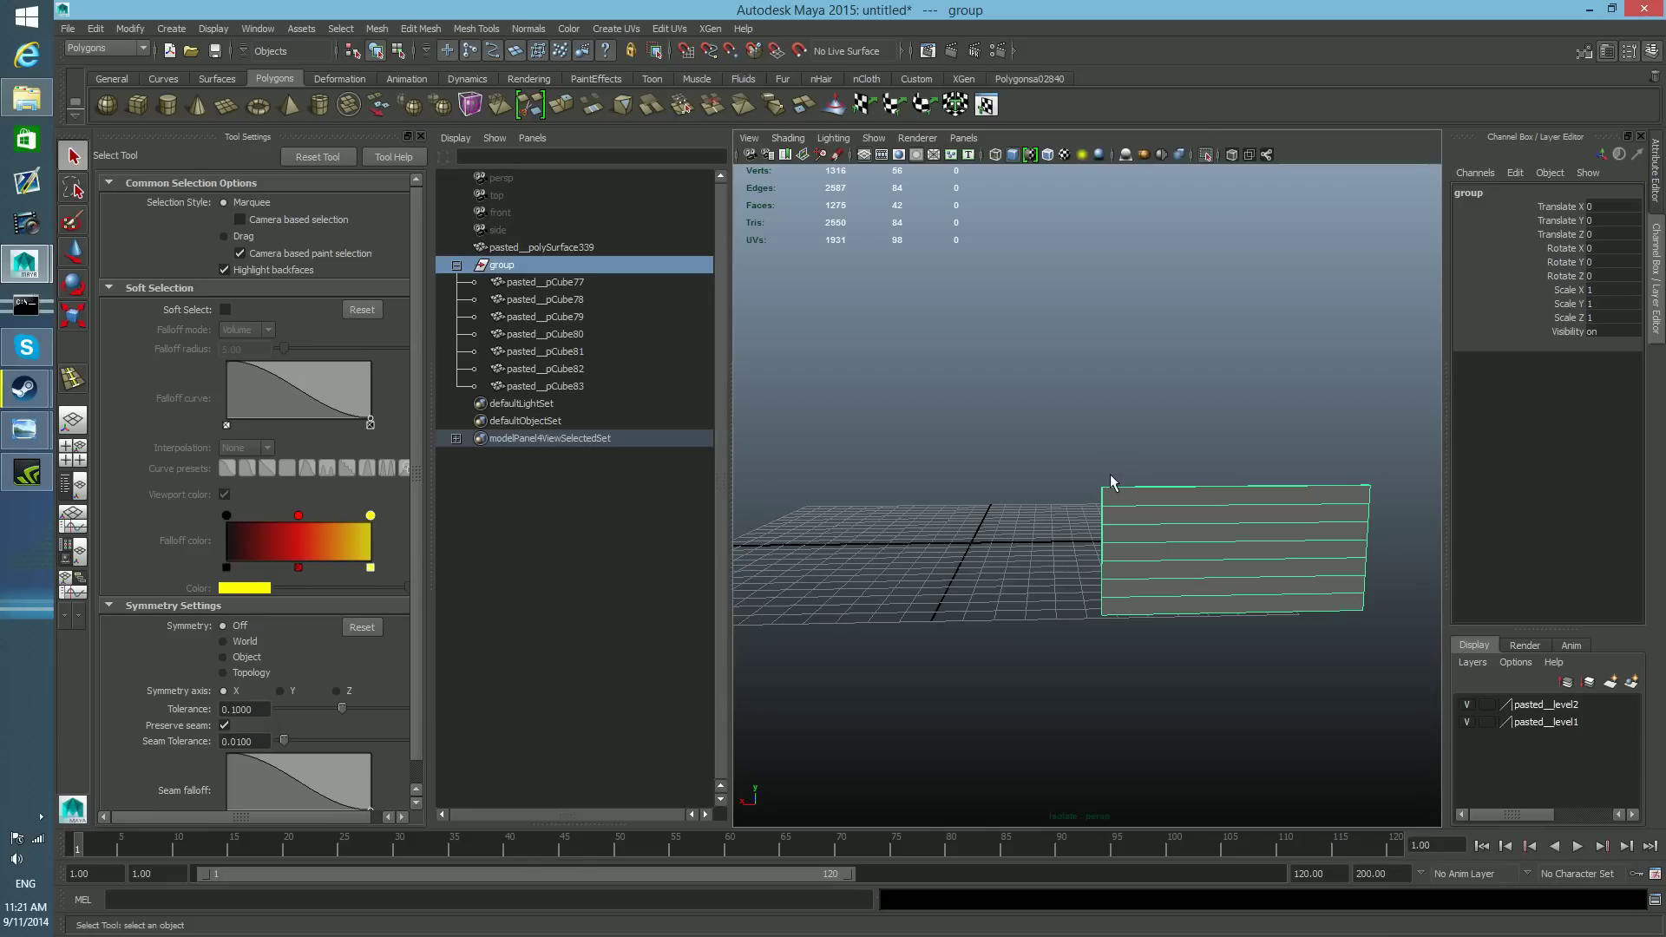
{"action": "left_click_drag", "start_coordinate": [1091, 606], "coordinate": [1136, 614], "text": "alt"}
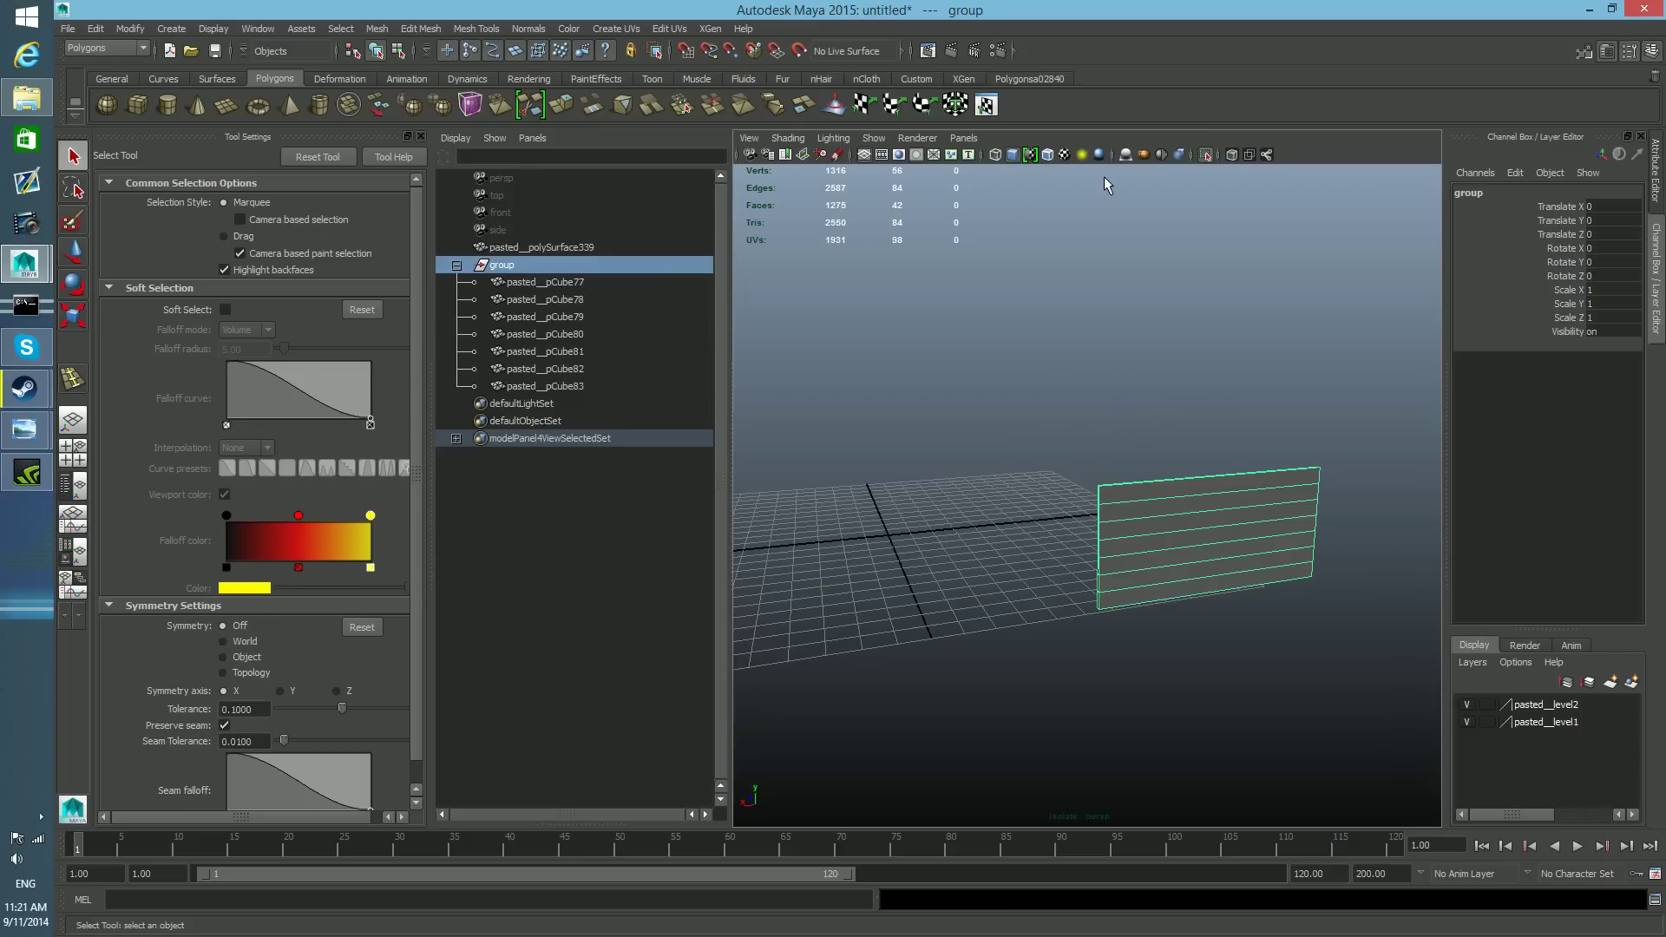
- End the isolation of the door slats and switch to an enlarged side view of the house
{"action": "left_click", "coordinate": [1206, 155]}
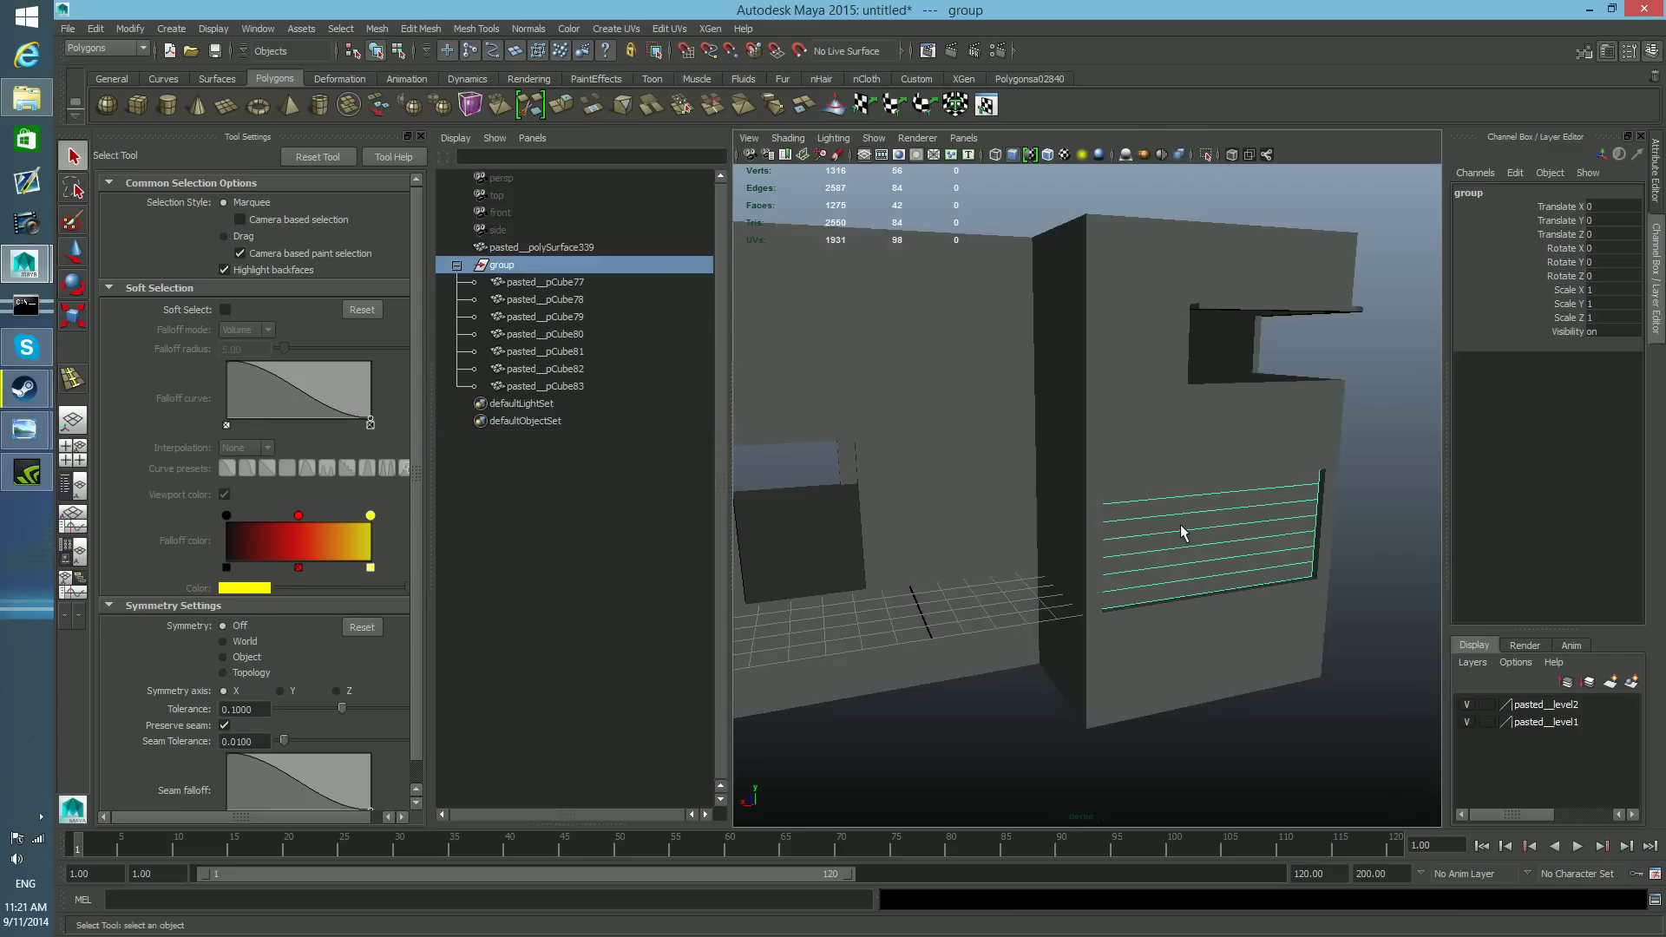
{"action": "mouse_move", "coordinate": [1114, 441]}
{"action": "left_mouse_down", "text": "alt"}
{"action": "mouse_move", "coordinate": [1159, 432]}
{"action": "mouse_move", "coordinate": [1103, 425]}
{"action": "left_mouse_up", "text": "alt"}
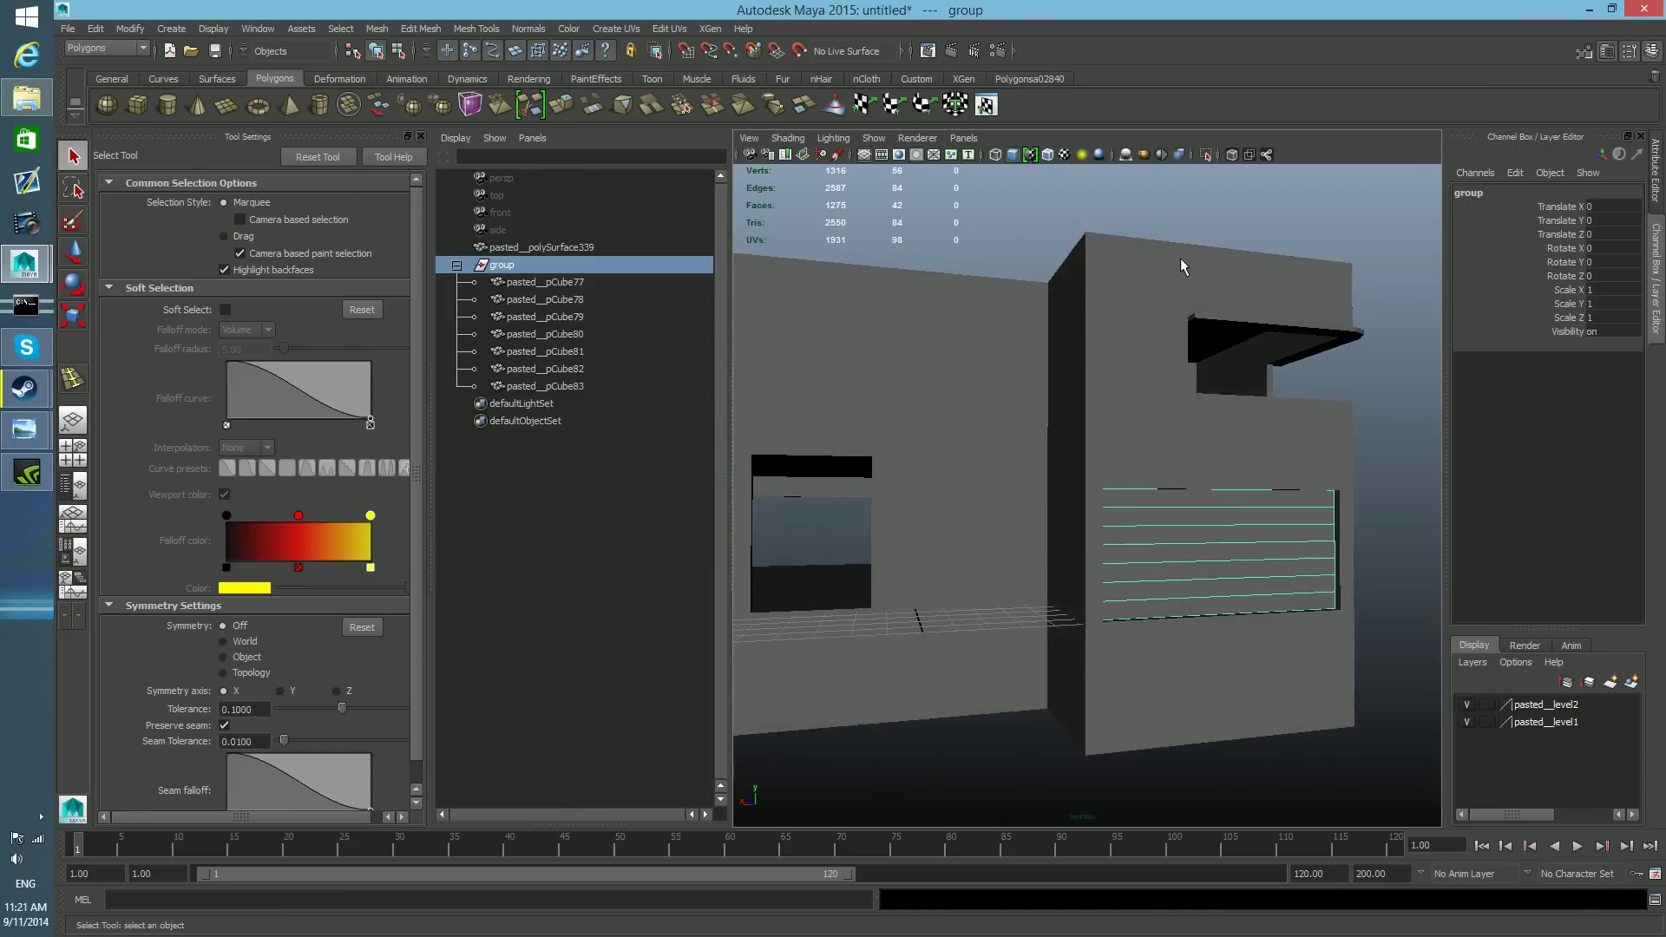
{"action": "left_click", "coordinate": [72, 452]}
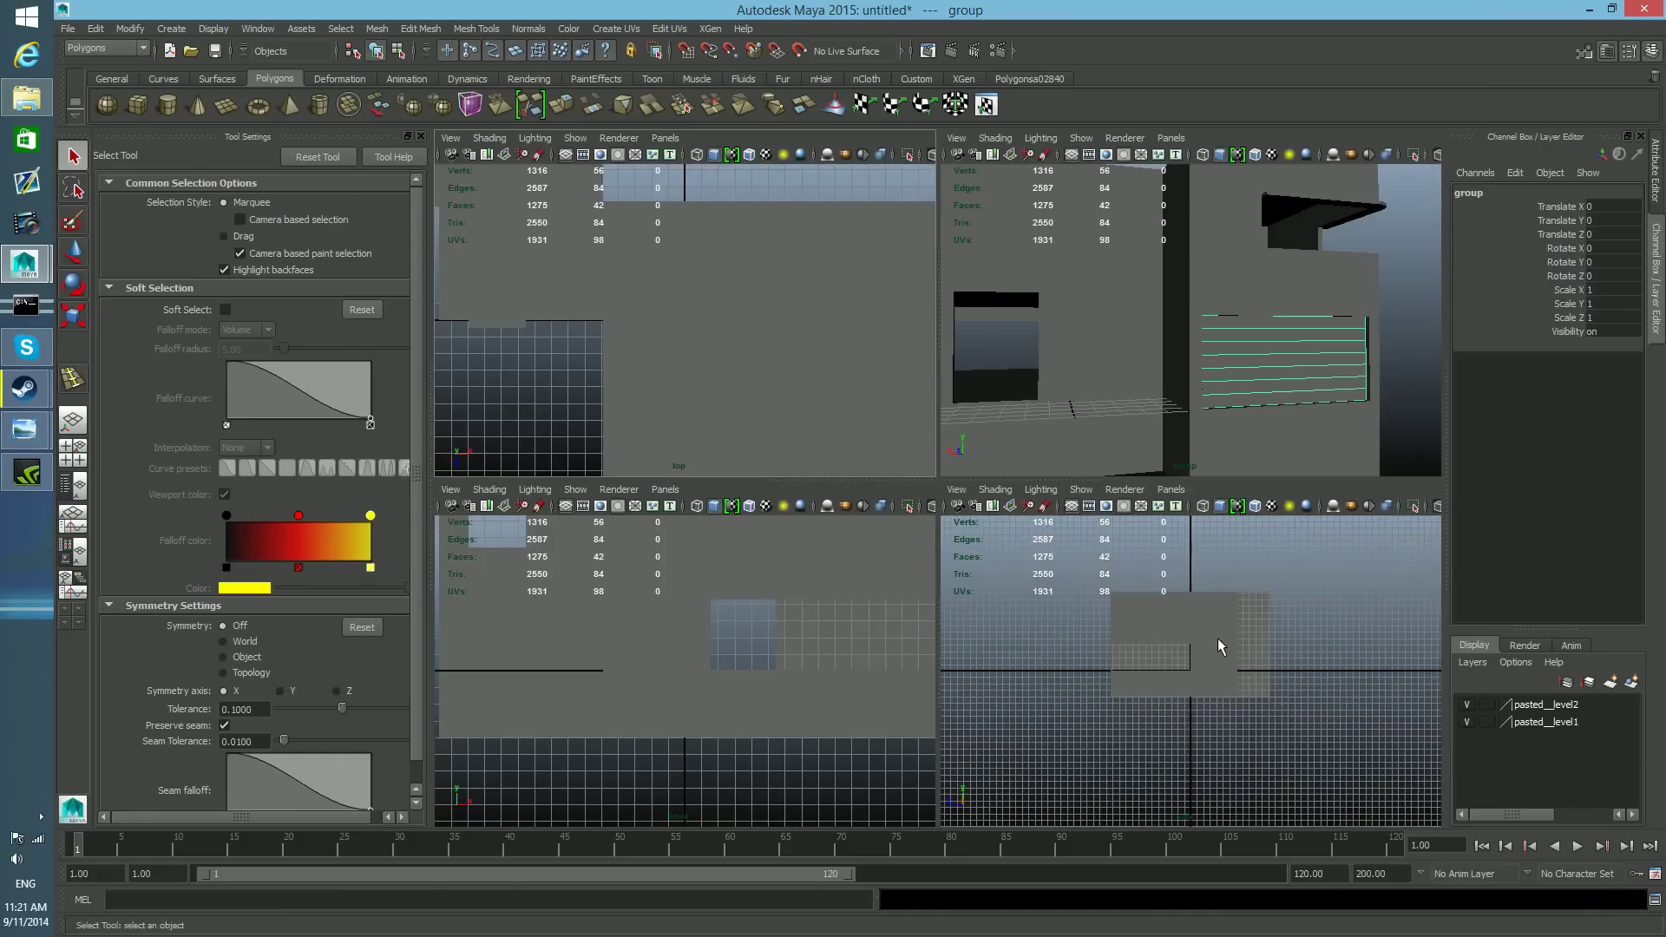
{"action": "key", "text": "space"}
{"action": "scroll", "coordinate": [1158, 586], "scroll_direction": "up", "scroll_amount": 3}
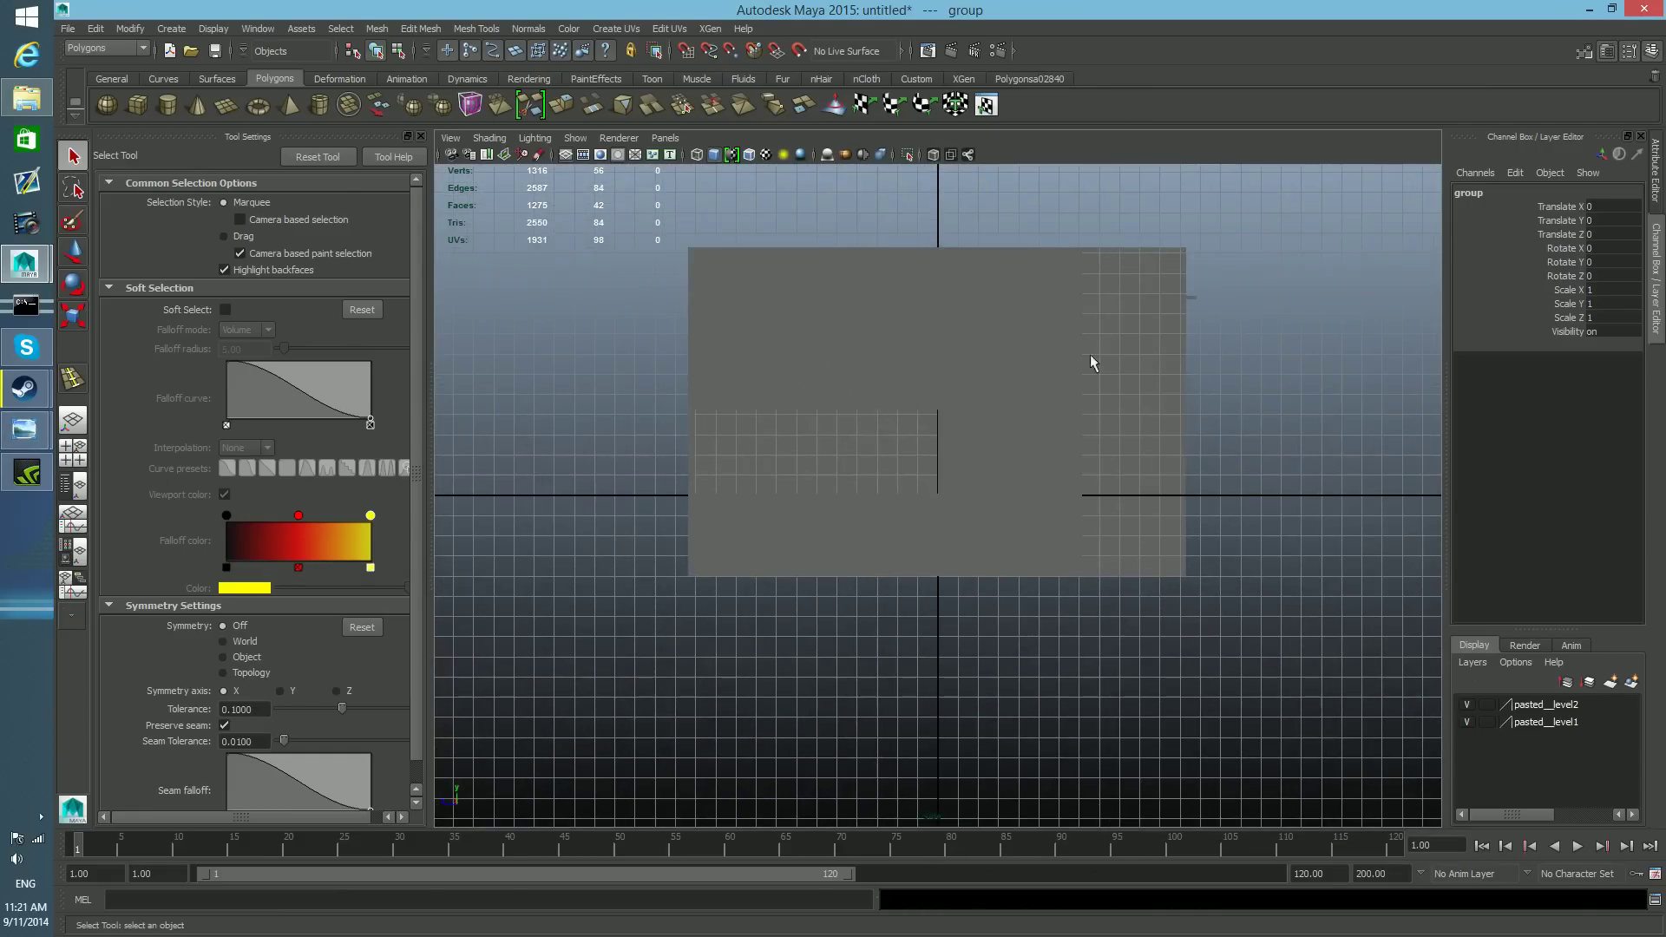
- Turn on X-Ray and Wireframe on Shaded in the side view to see the slats inside the garage opening
{"action": "left_click", "coordinate": [489, 138]}
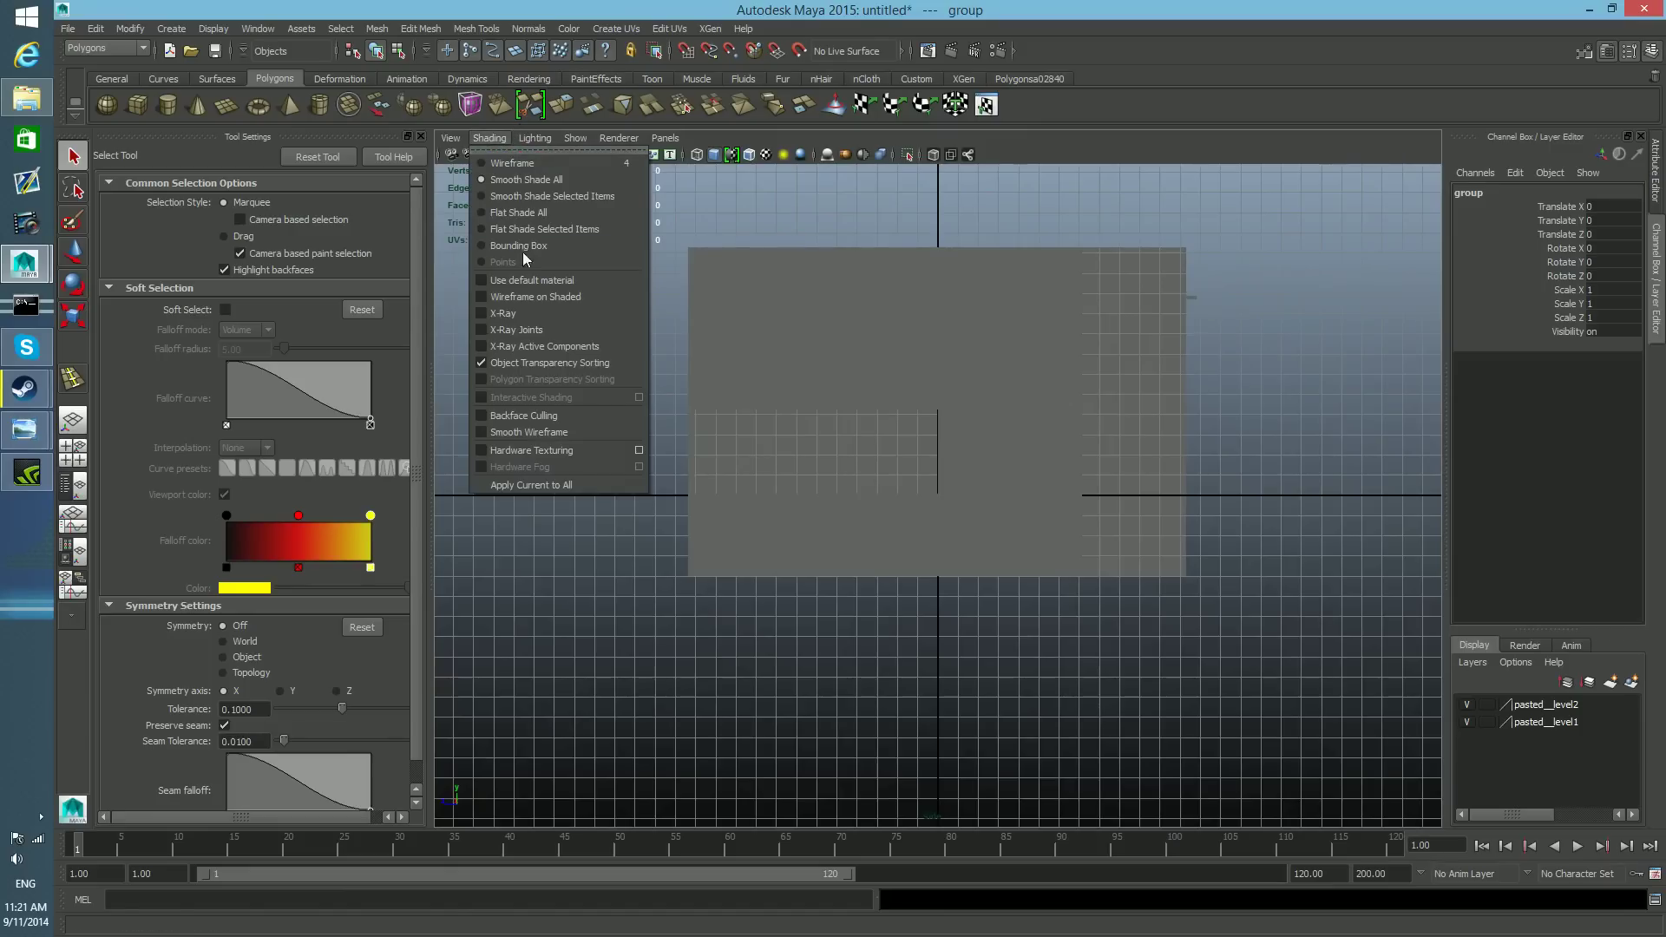
{"action": "left_click", "coordinate": [530, 309]}
{"action": "middle_click_drag", "start_coordinate": [1138, 547], "coordinate": [1008, 618], "text": "alt"}
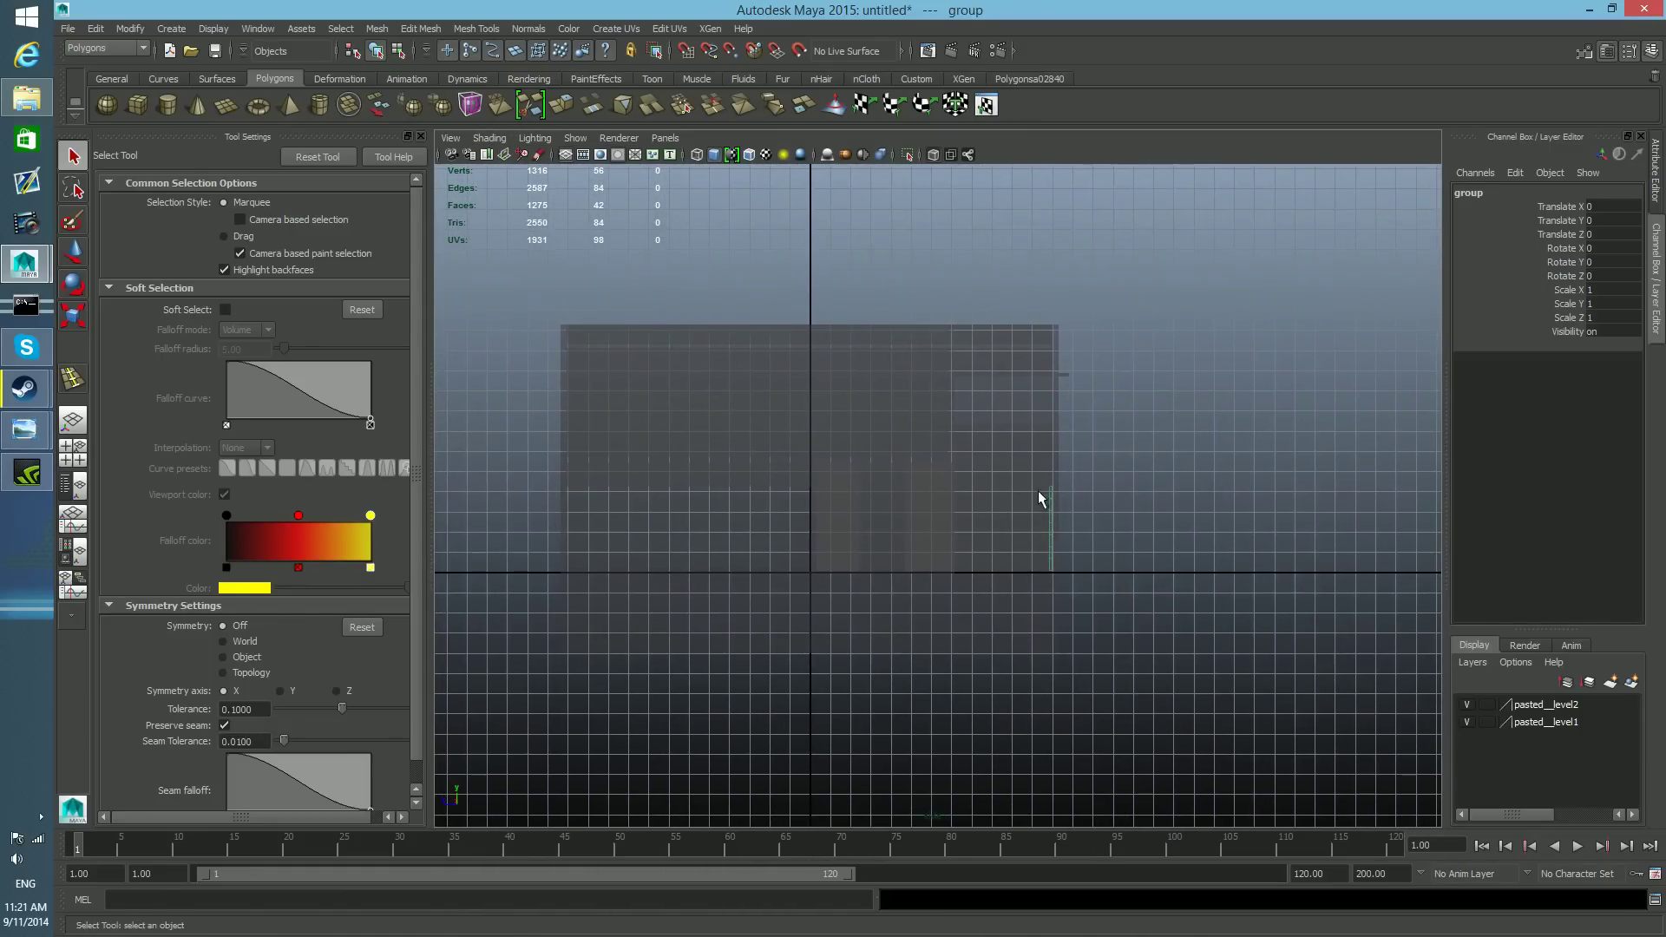
{"action": "left_click", "coordinate": [489, 138]}
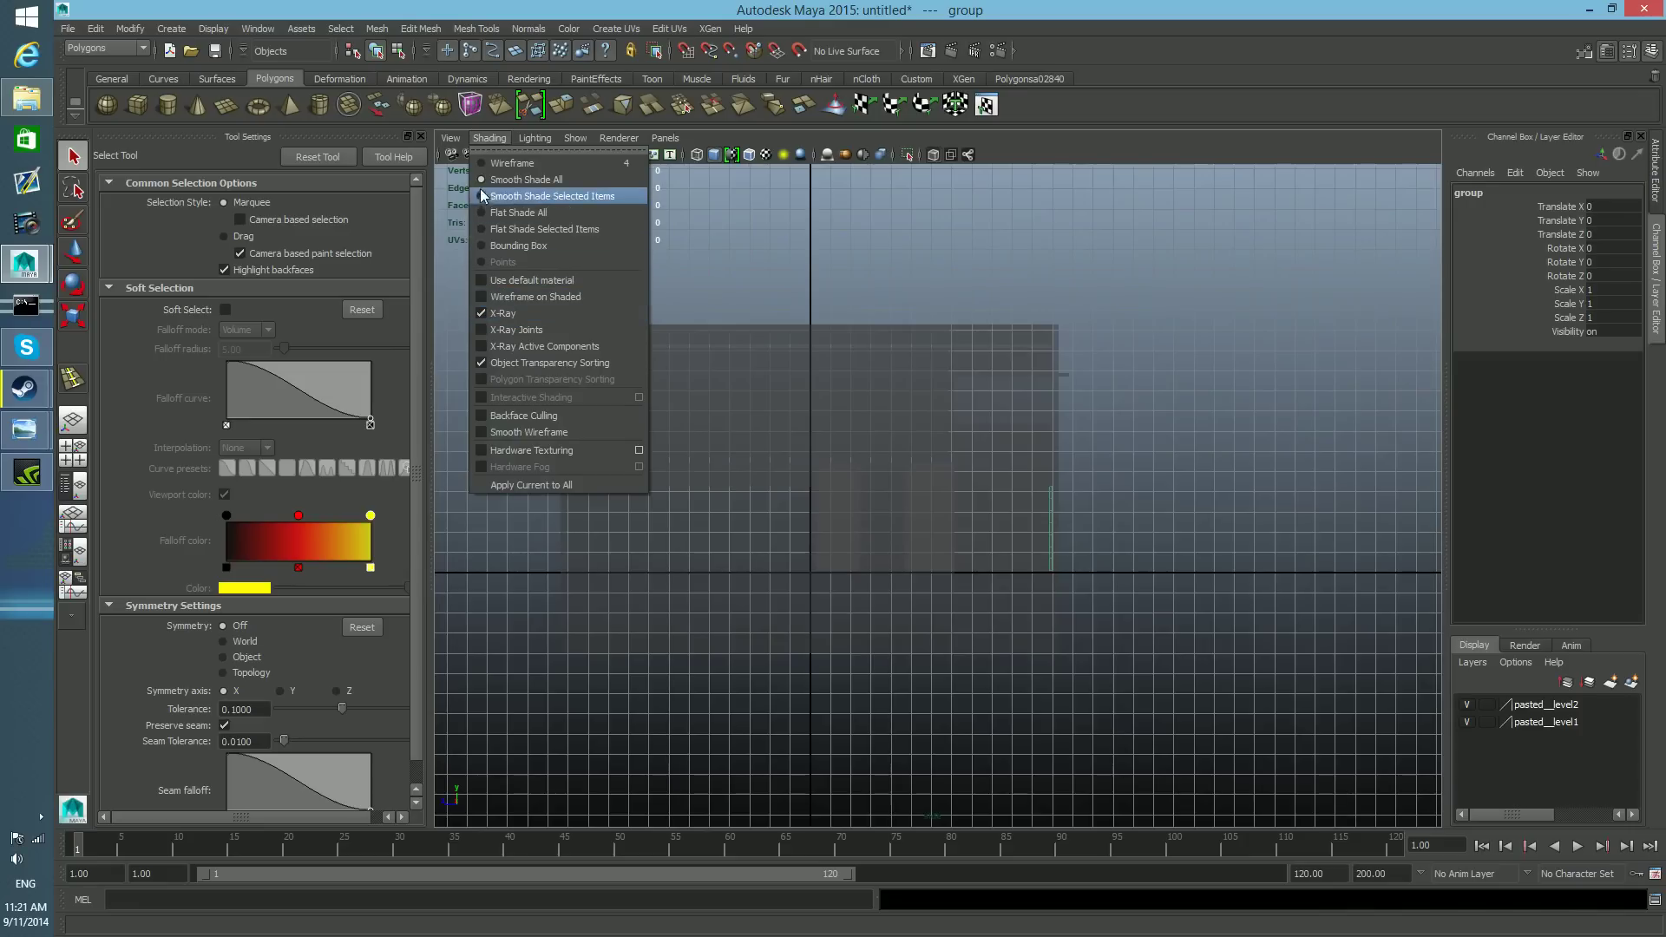
{"action": "left_click", "coordinate": [486, 296]}
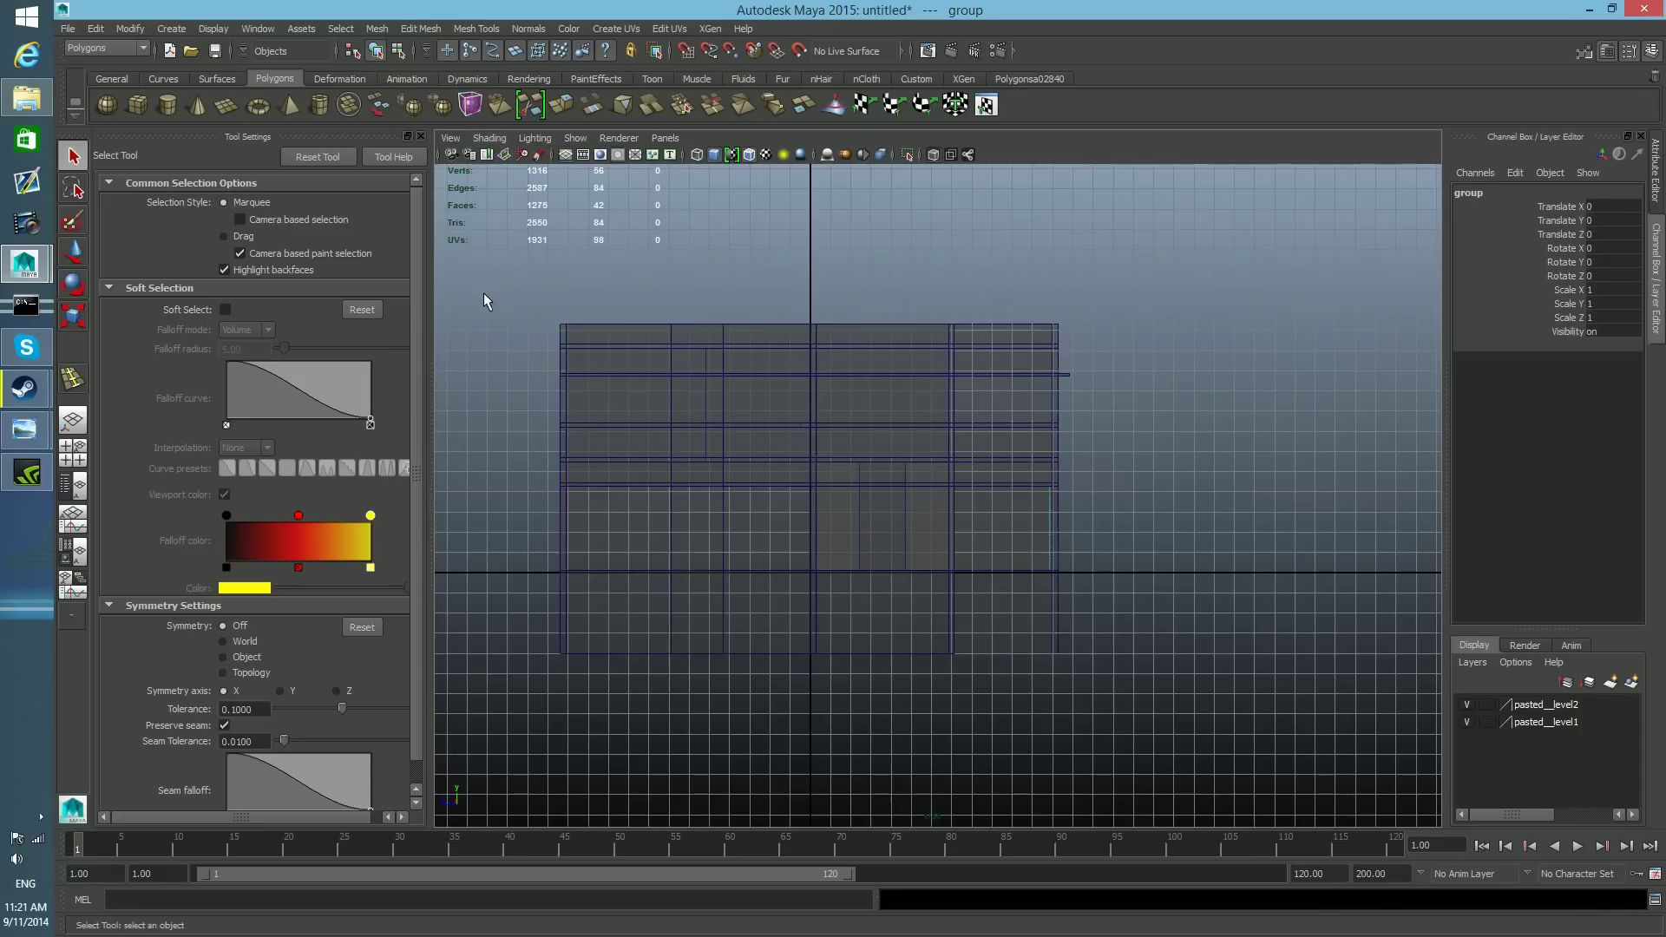
{"action": "scroll", "coordinate": [1145, 486], "scroll_direction": "up", "scroll_amount": 4}
{"action": "middle_click_drag", "start_coordinate": [1151, 514], "coordinate": [1044, 460], "text": "alt"}
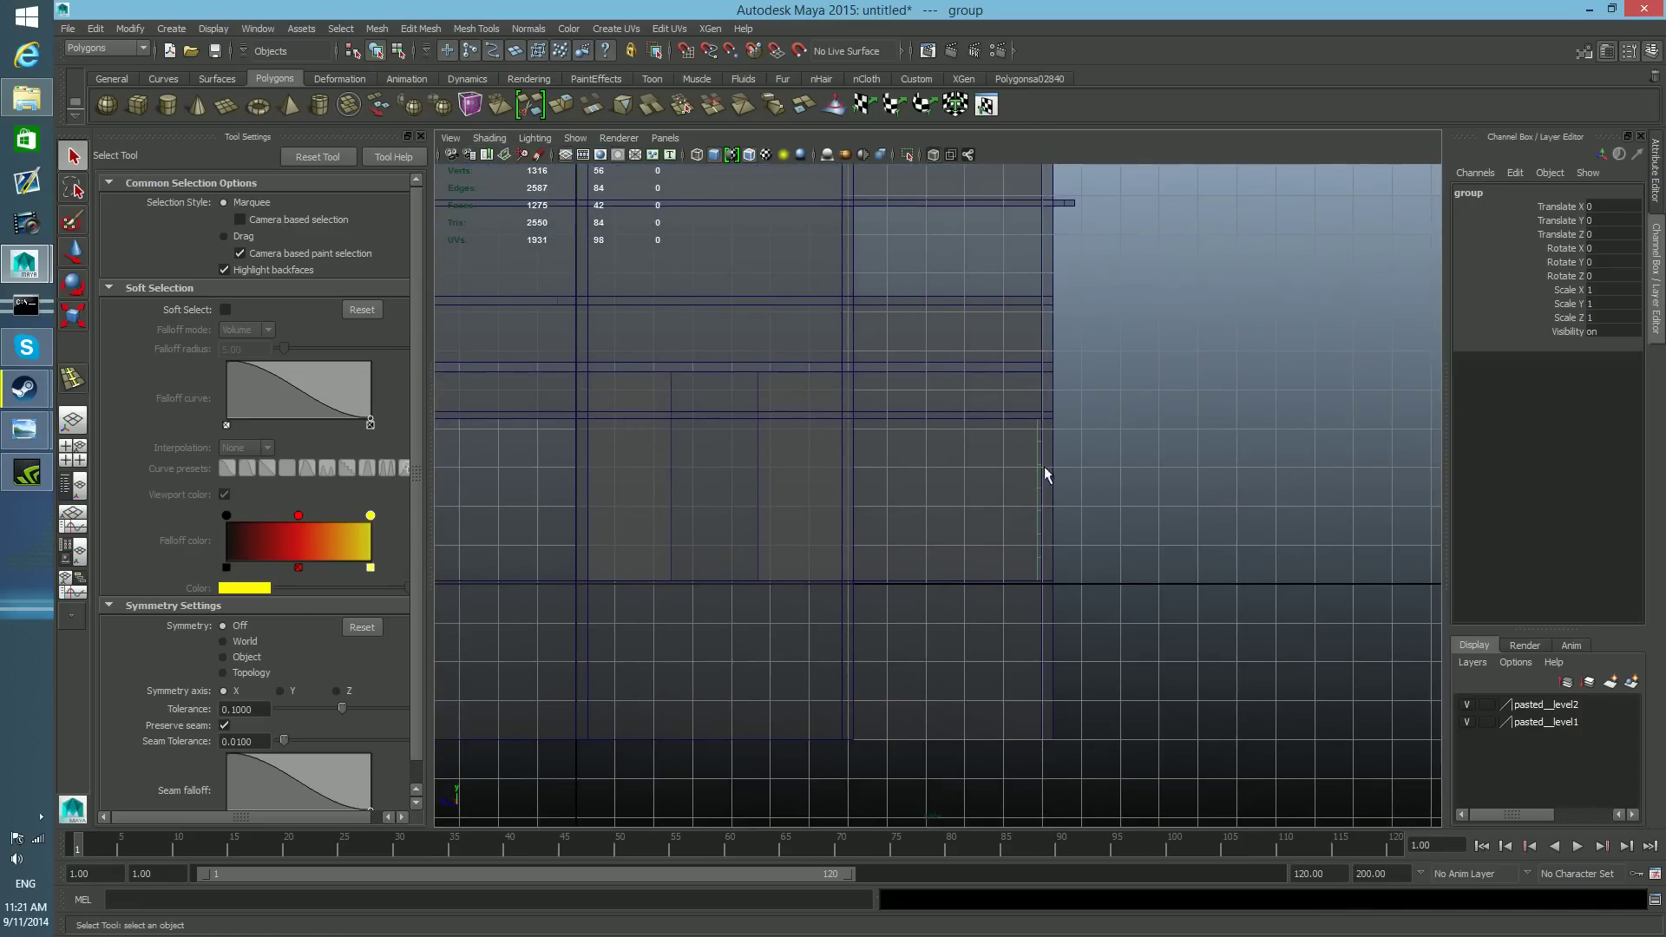
{"action": "scroll", "coordinate": [1042, 459], "scroll_direction": "up", "scroll_amount": 2}
- Select the wall face directly above the garage opening on the house mesh in the perspective view
{"action": "key", "text": "space"}
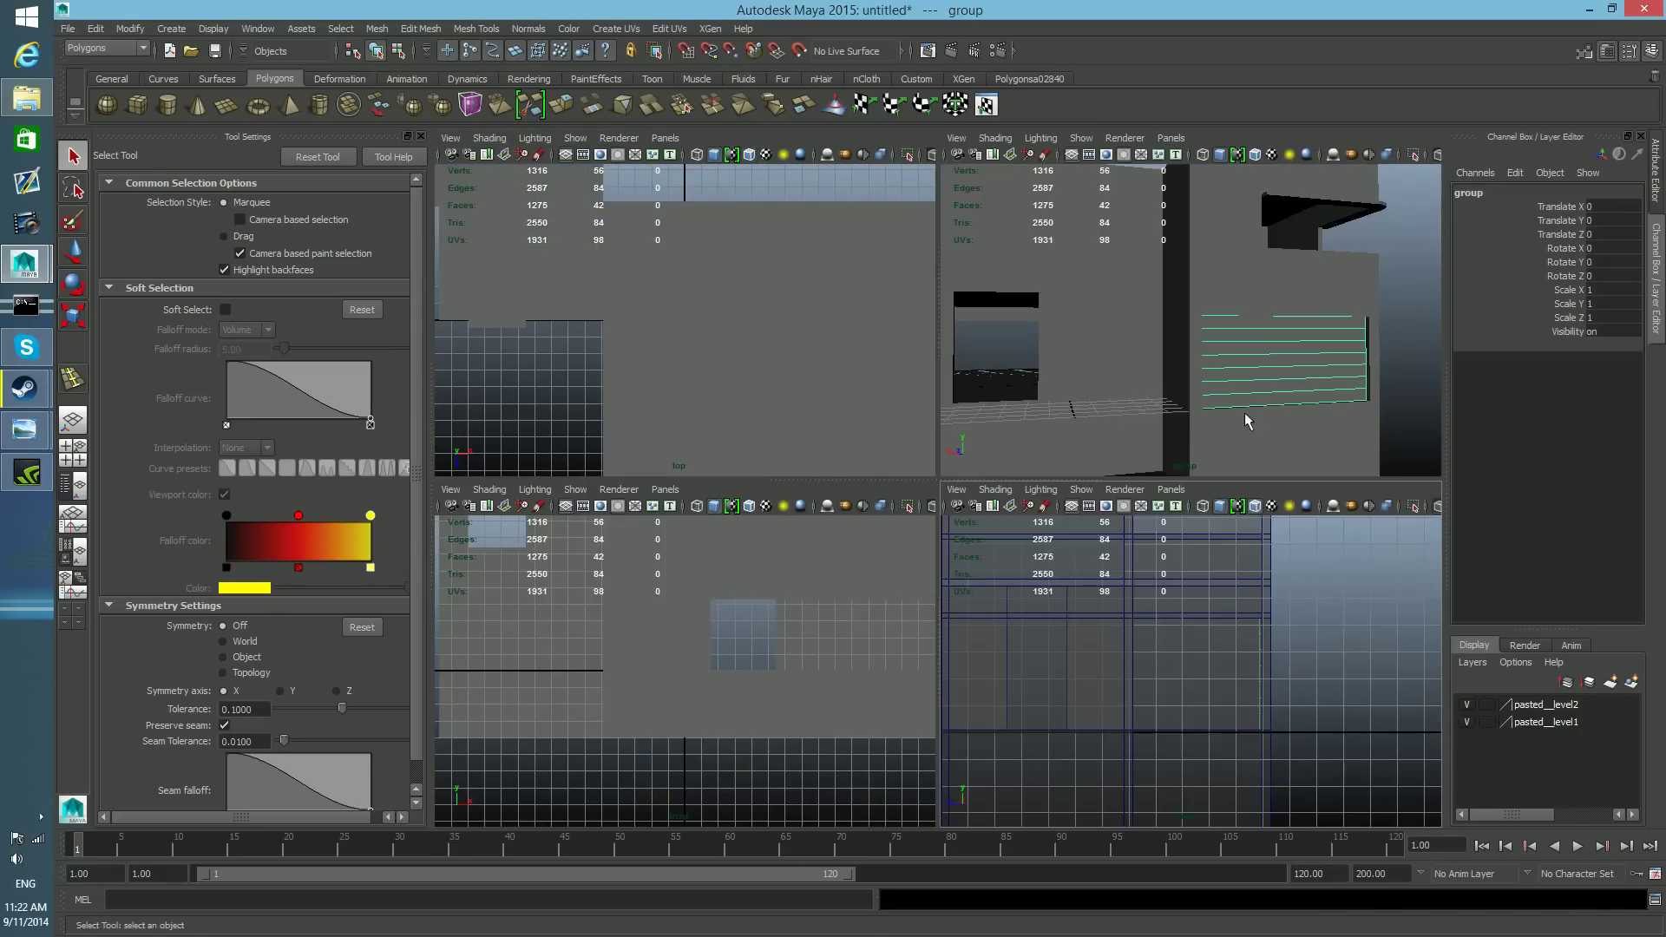
{"action": "left_click_drag", "start_coordinate": [1212, 337], "coordinate": [1045, 356], "text": "alt"}
{"action": "scroll", "coordinate": [1196, 350], "scroll_direction": "up", "scroll_amount": 5}
{"action": "left_click", "coordinate": [1206, 354]}
{"action": "middle_click_drag", "start_coordinate": [1374, 343], "coordinate": [1074, 395], "text": "alt"}
{"action": "left_click_drag", "start_coordinate": [1157, 351], "coordinate": [1138, 327], "text": "alt"}
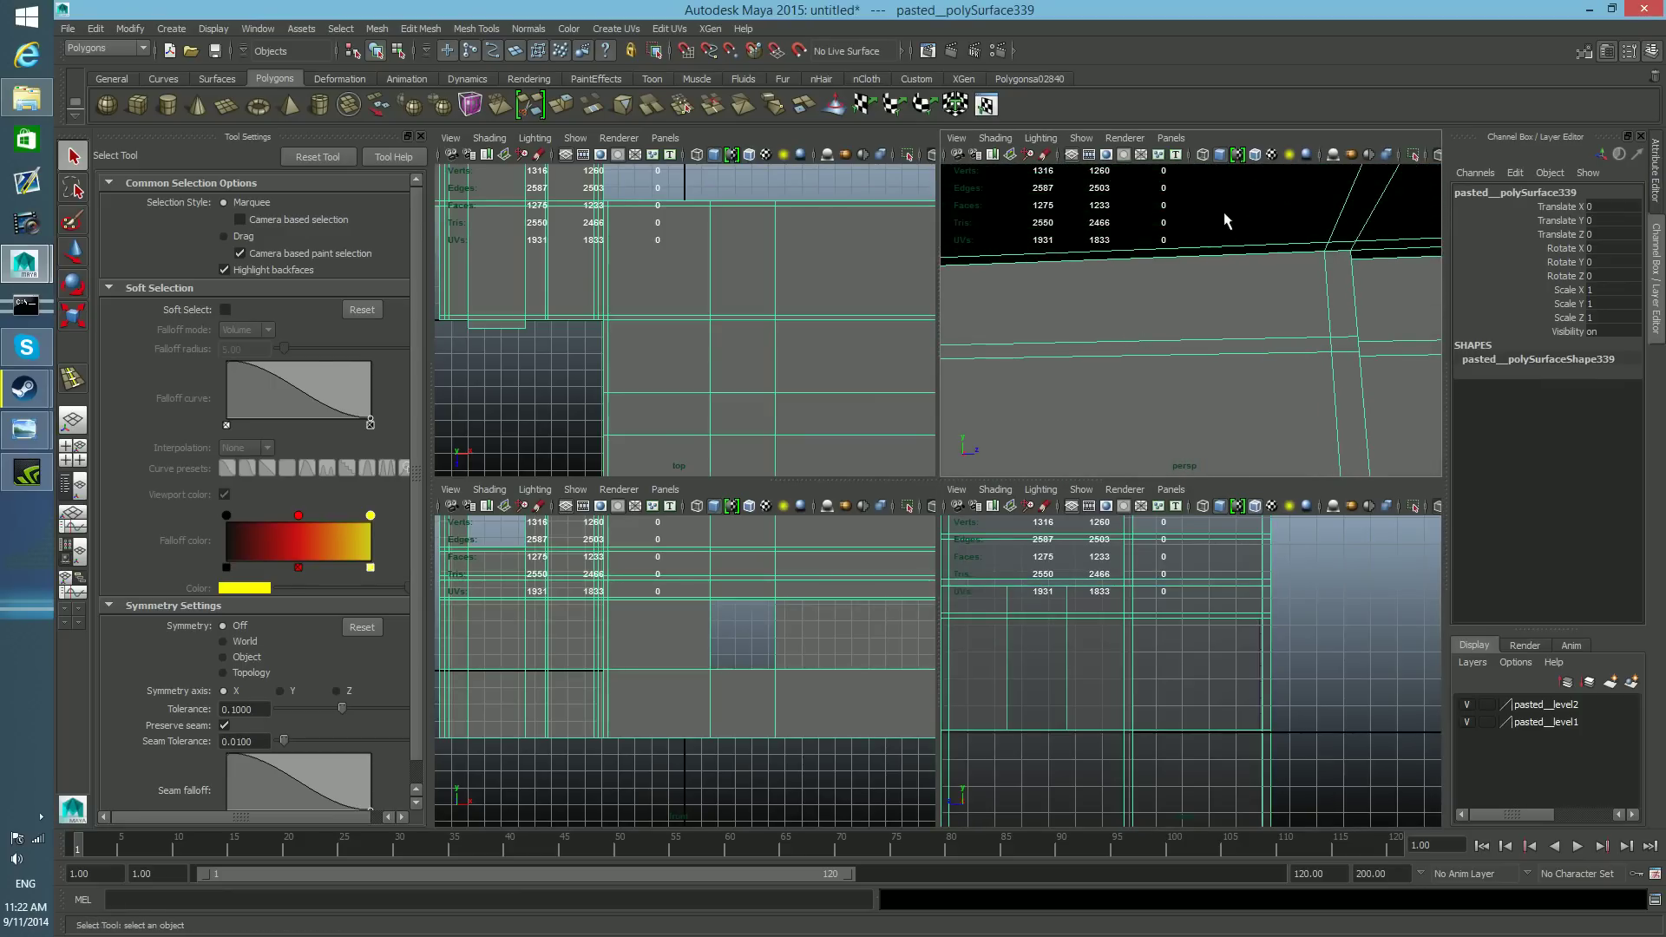
{"action": "right_click_drag", "start_coordinate": [1260, 283], "coordinate": [1259, 319]}
{"action": "left_click", "coordinate": [1259, 304]}
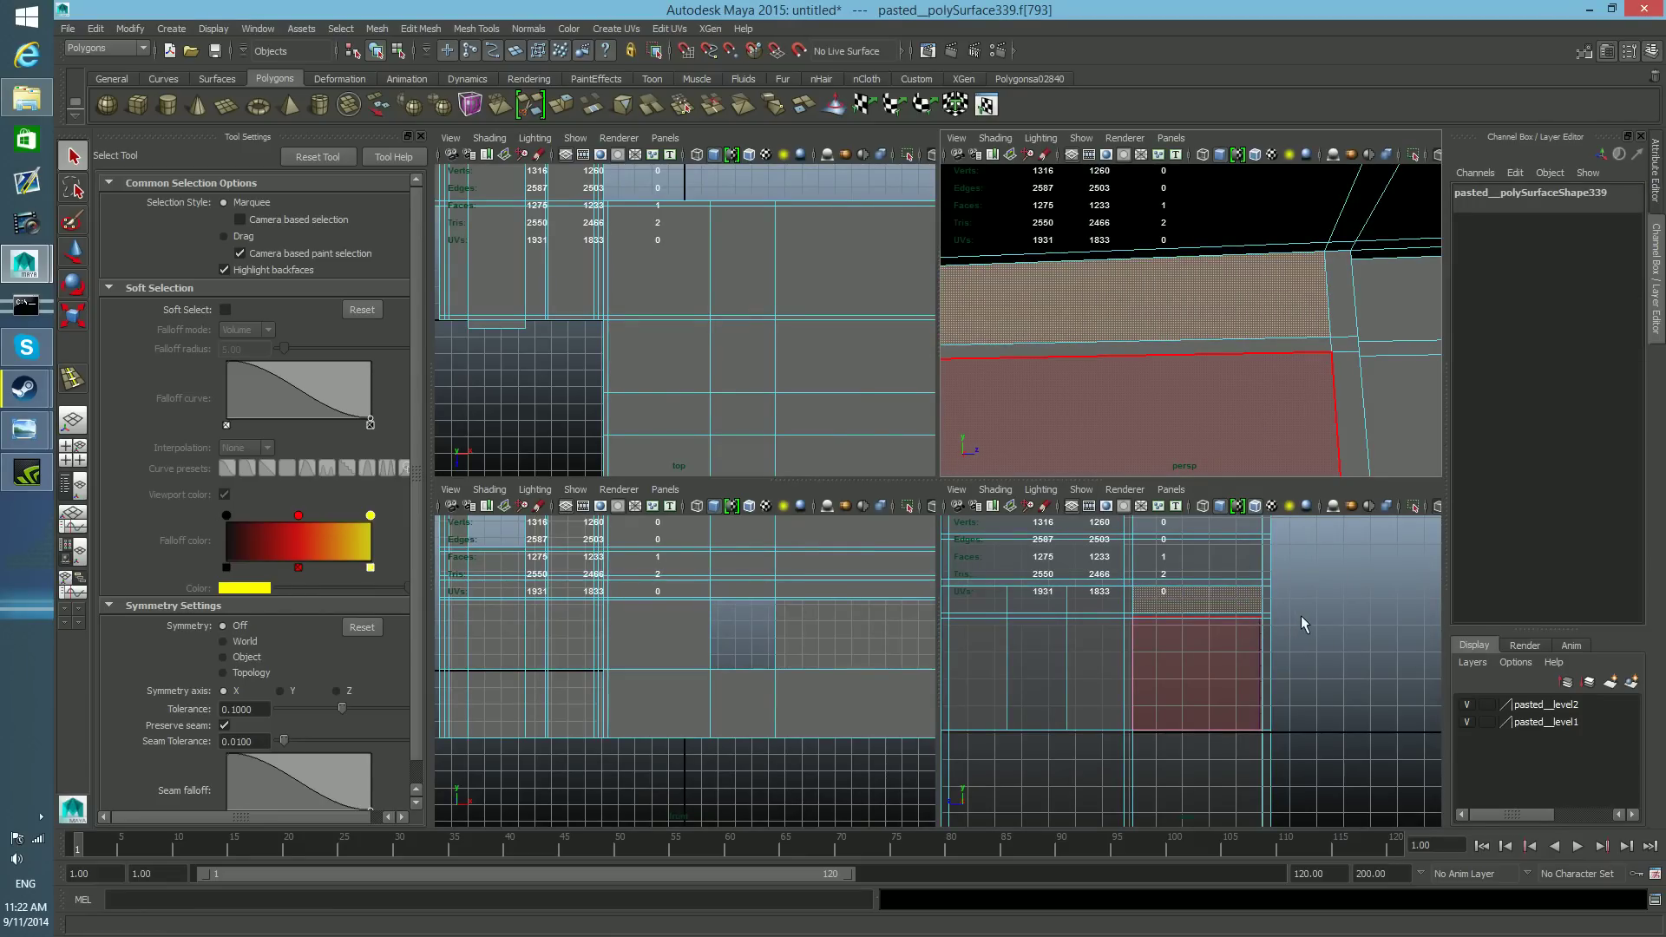
- Examine the selected face above the opening in the enlarged side view and return to object selection
{"action": "key", "text": "space"}
{"action": "scroll", "coordinate": [1160, 591], "scroll_direction": "up", "scroll_amount": 2}
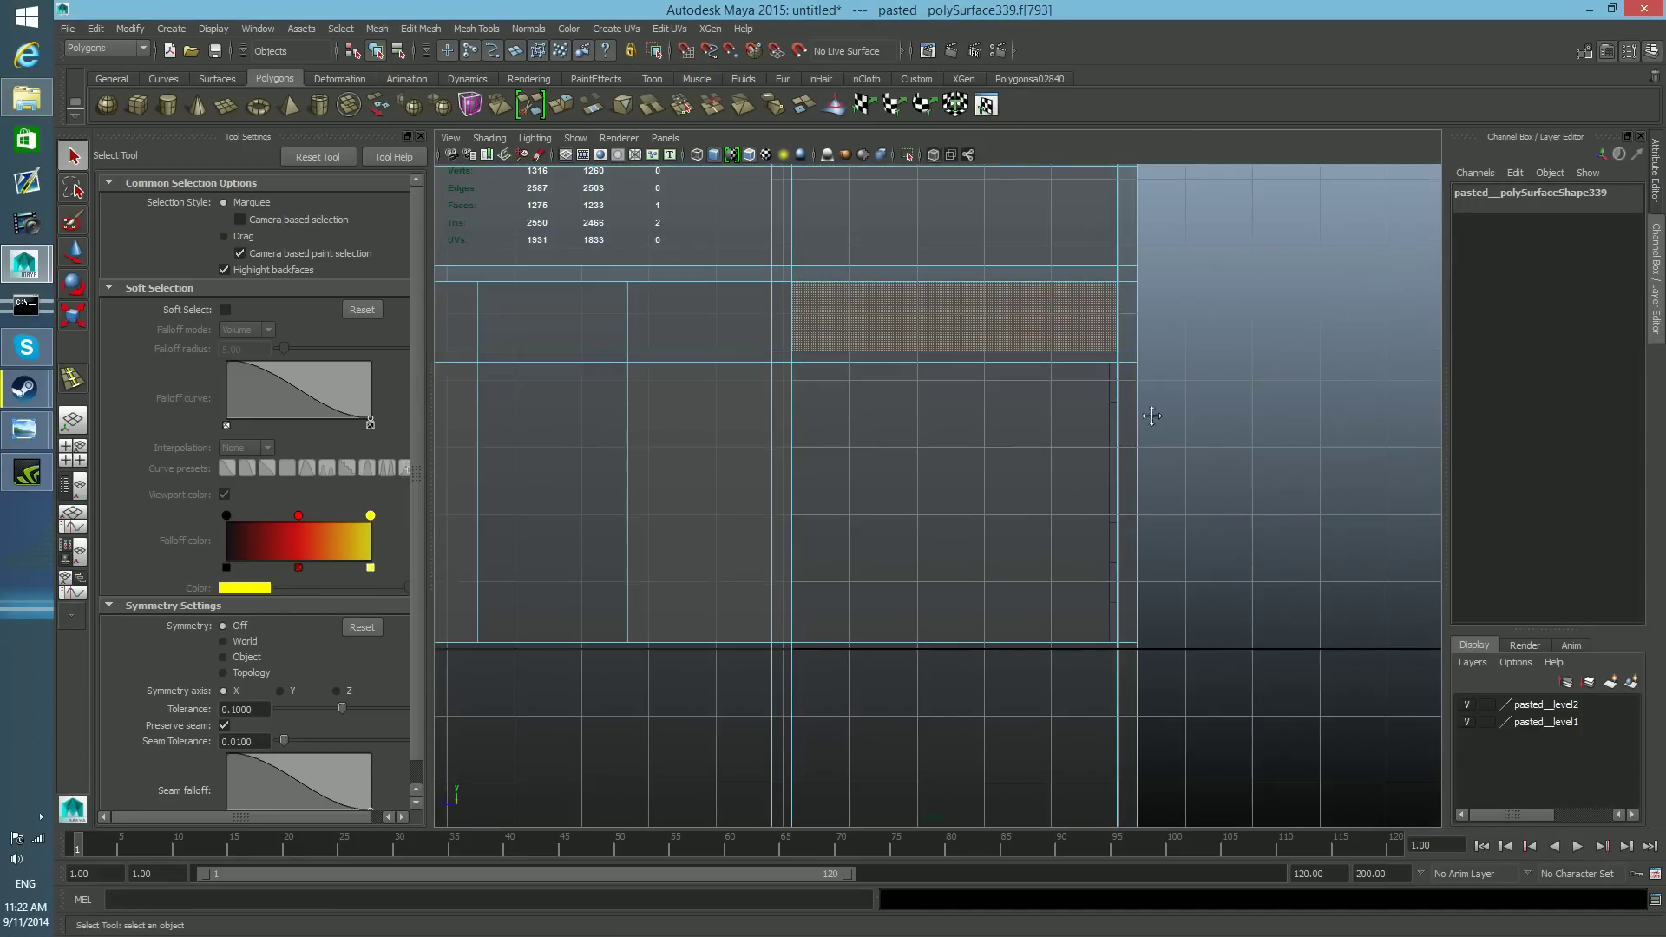
{"action": "middle_click_drag", "start_coordinate": [1149, 416], "coordinate": [1187, 515], "text": "alt"}
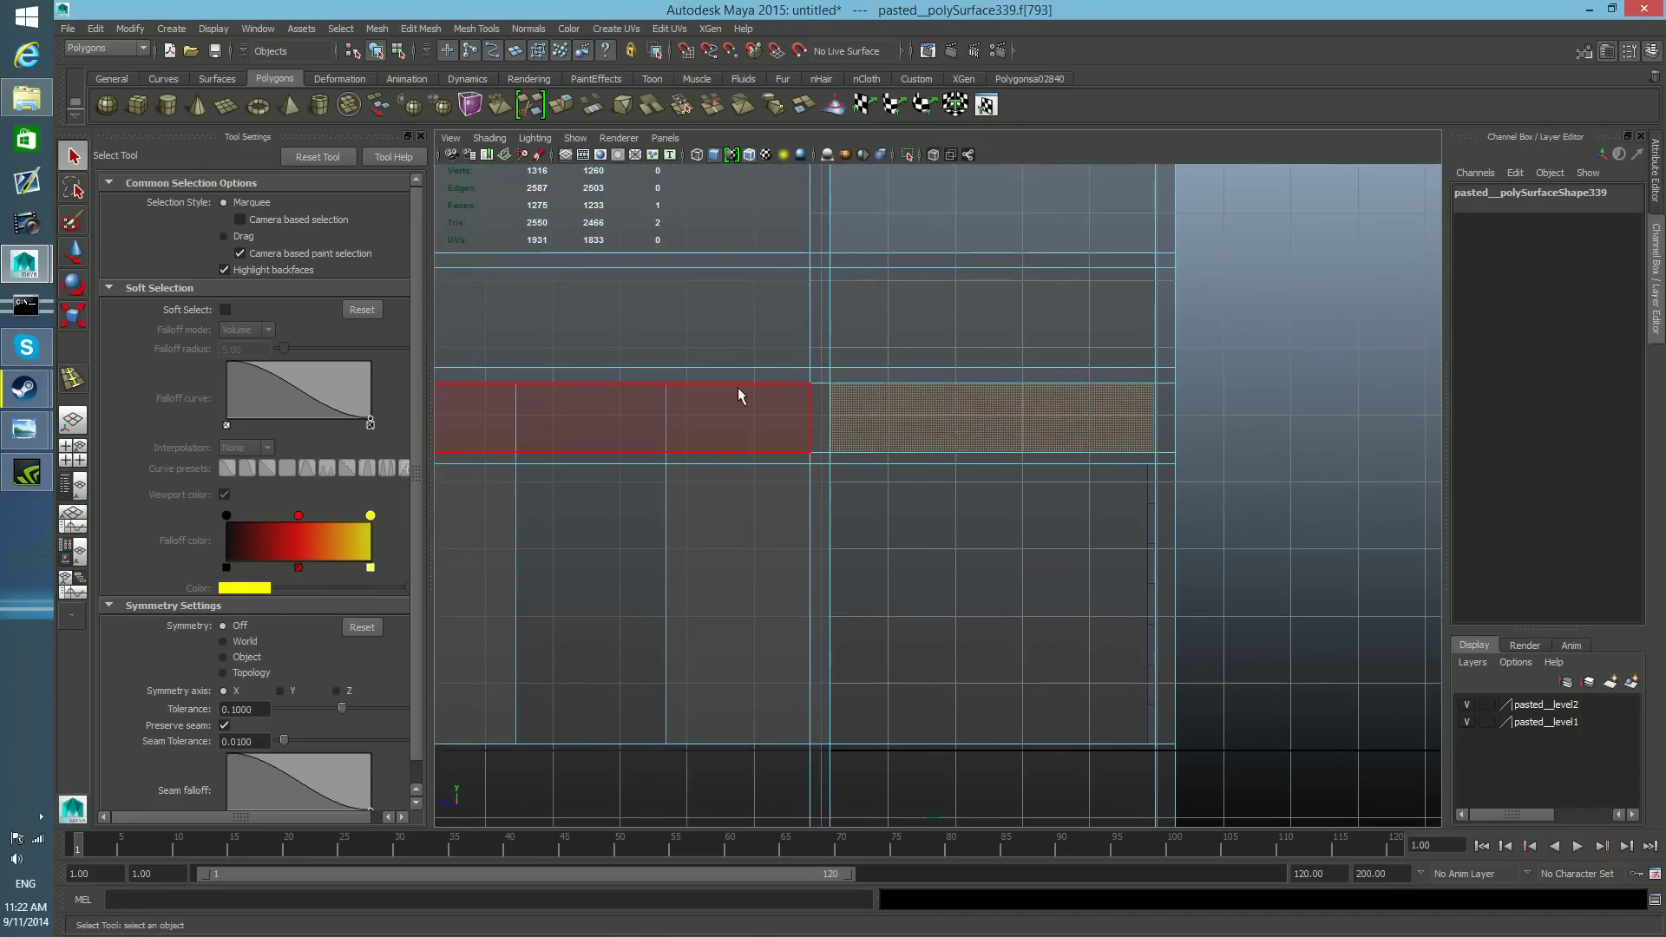
{"action": "right_click", "coordinate": [1286, 377]}
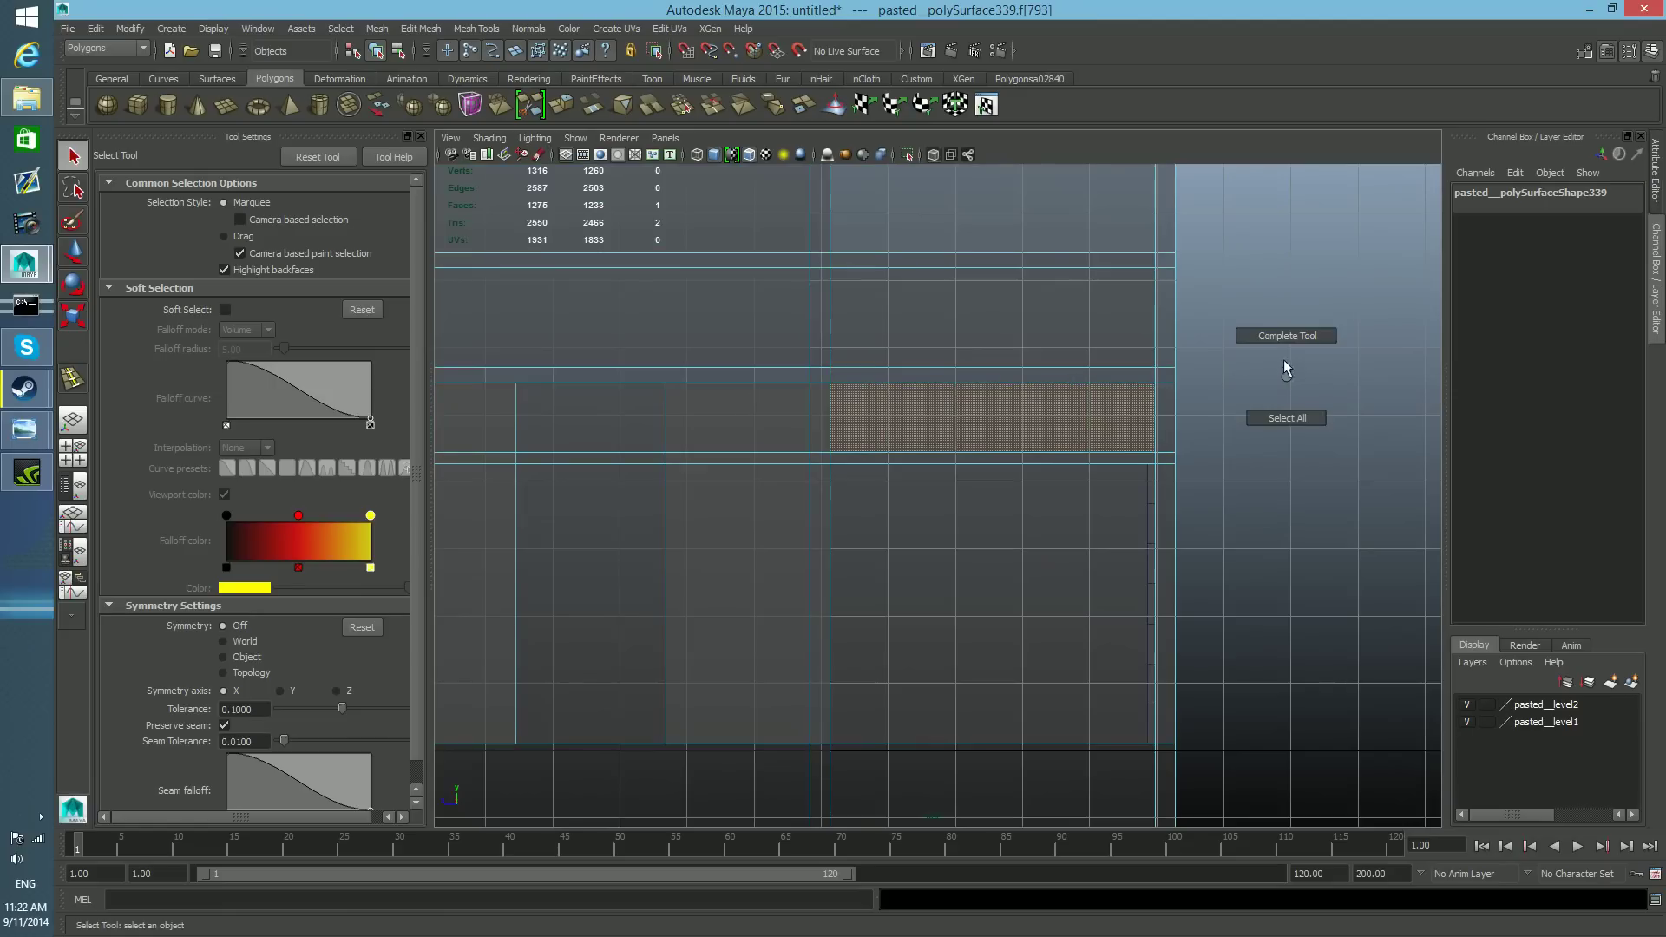
{"action": "right_click_drag", "start_coordinate": [1266, 385], "coordinate": [1282, 377]}
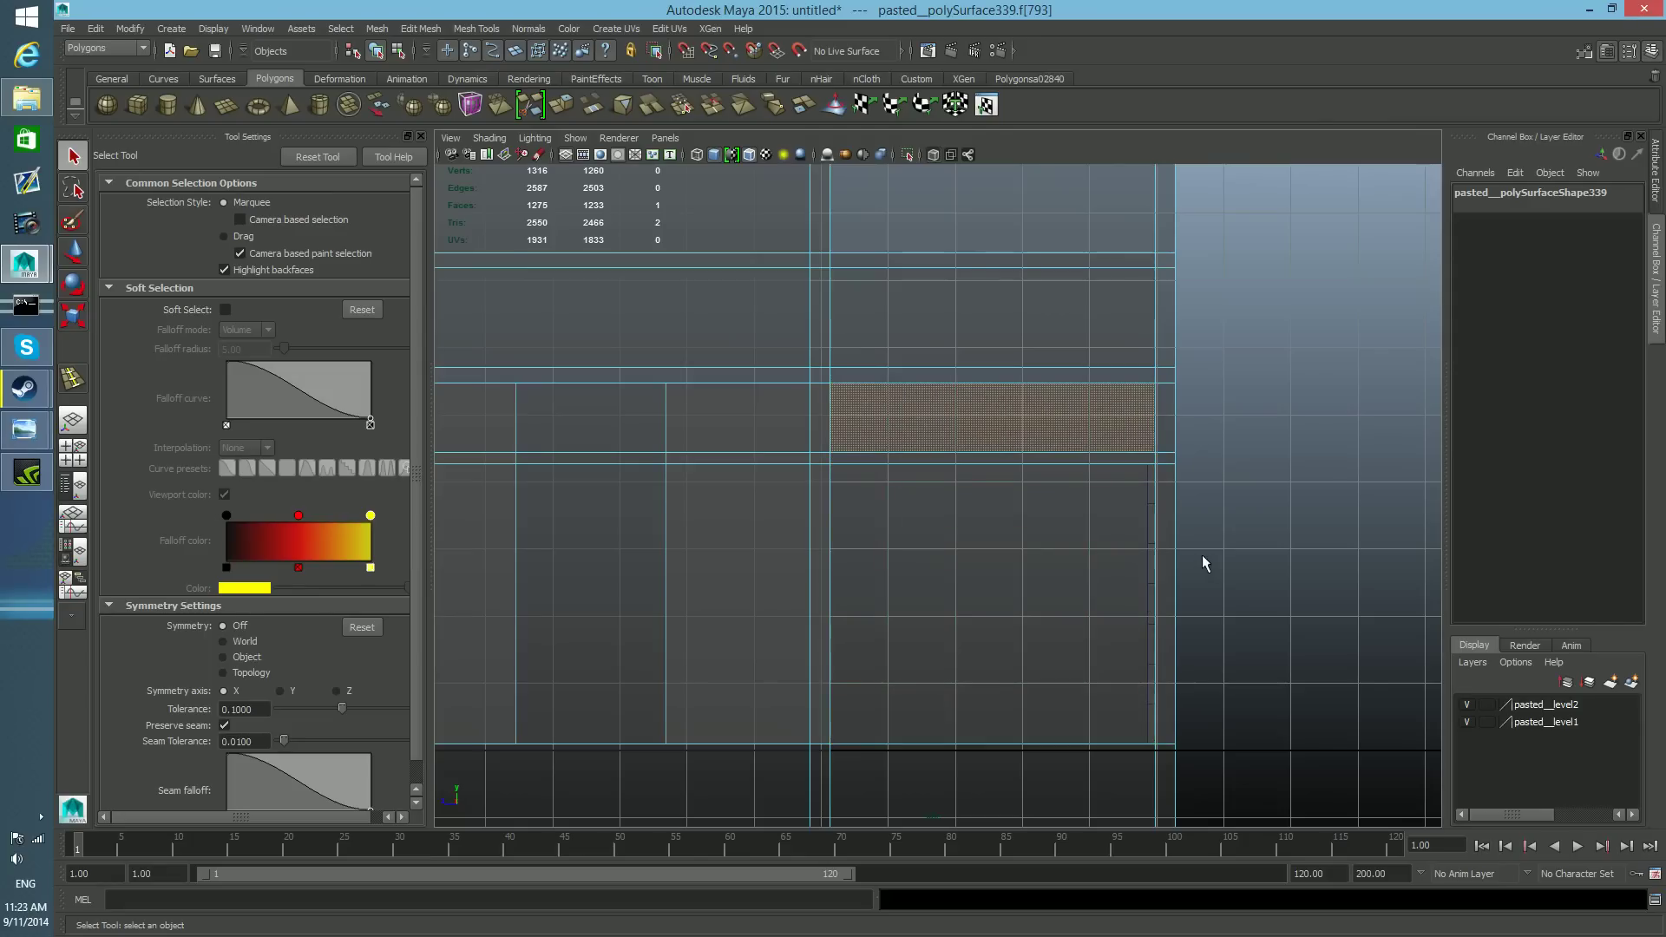
{"action": "key", "text": "space"}
{"action": "key", "text": "space"}
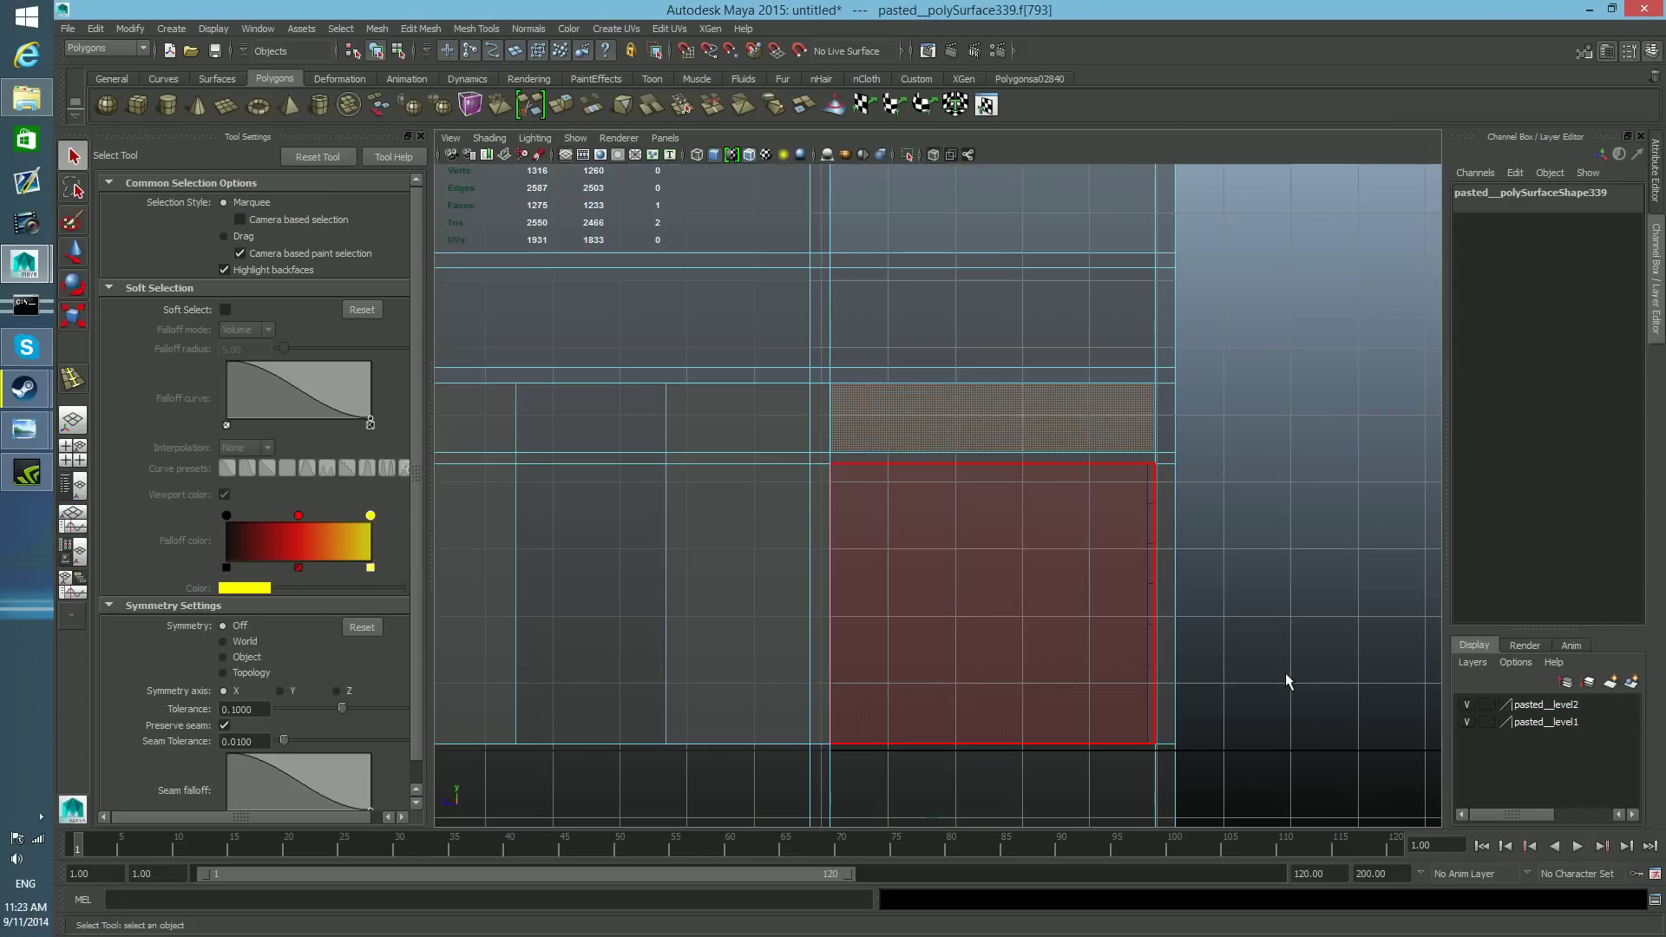
{"action": "key", "text": "F8"}
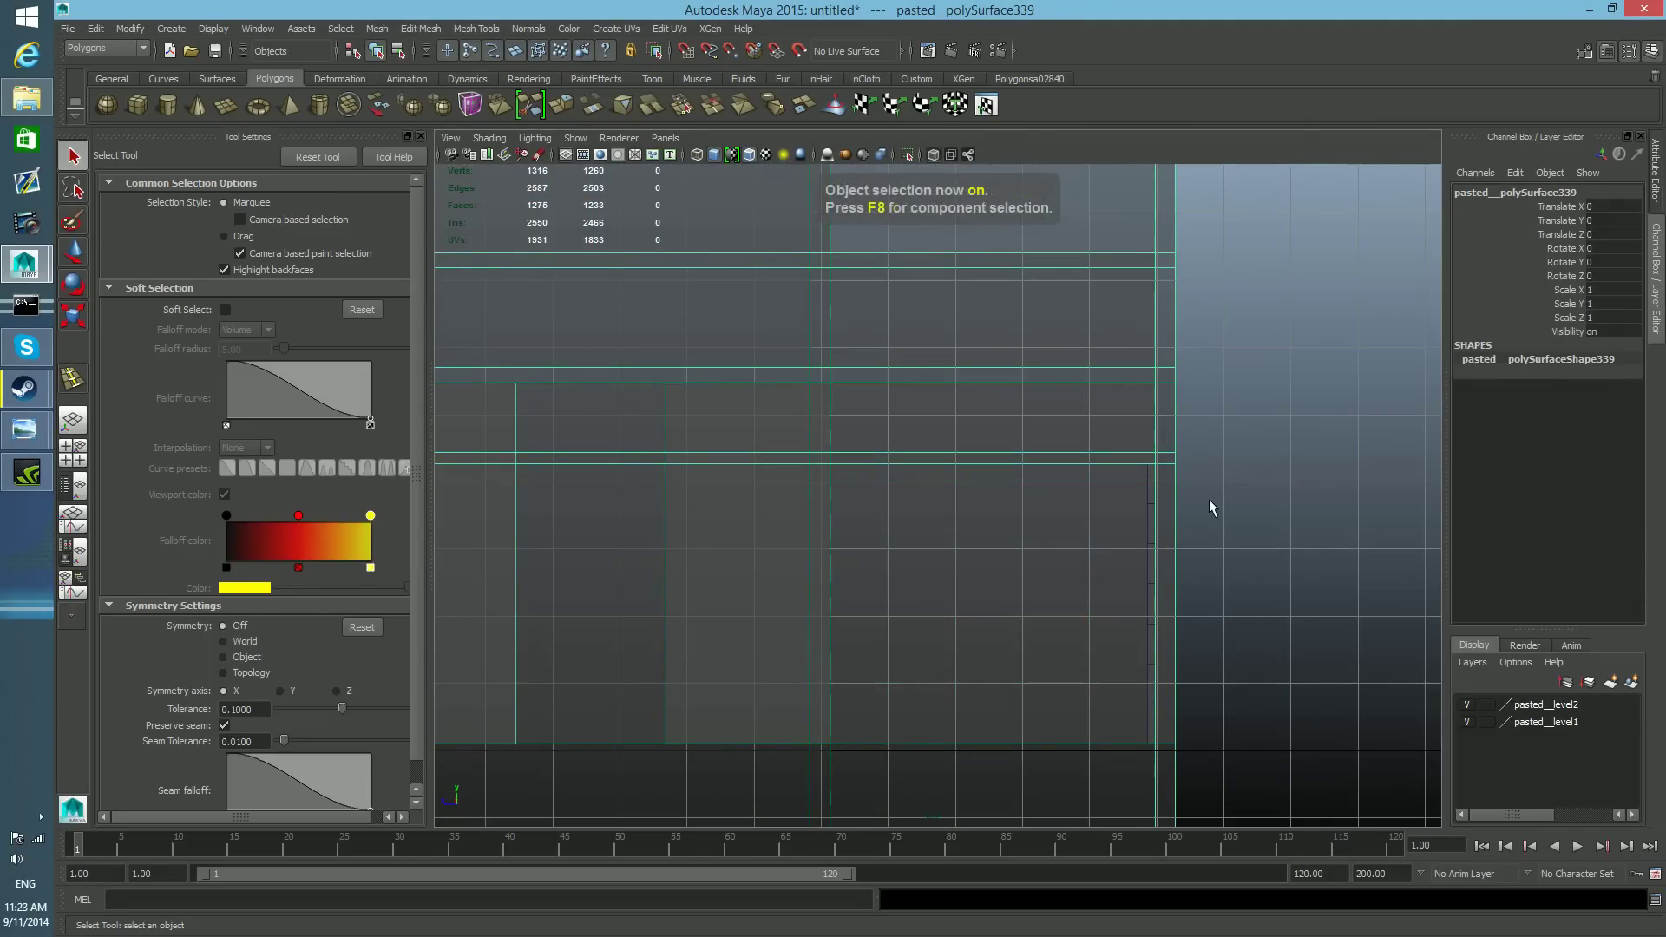
- Select the whole group of door slats in the Outliner and return to the enlarged side view
{"action": "left_click", "coordinate": [72, 486]}
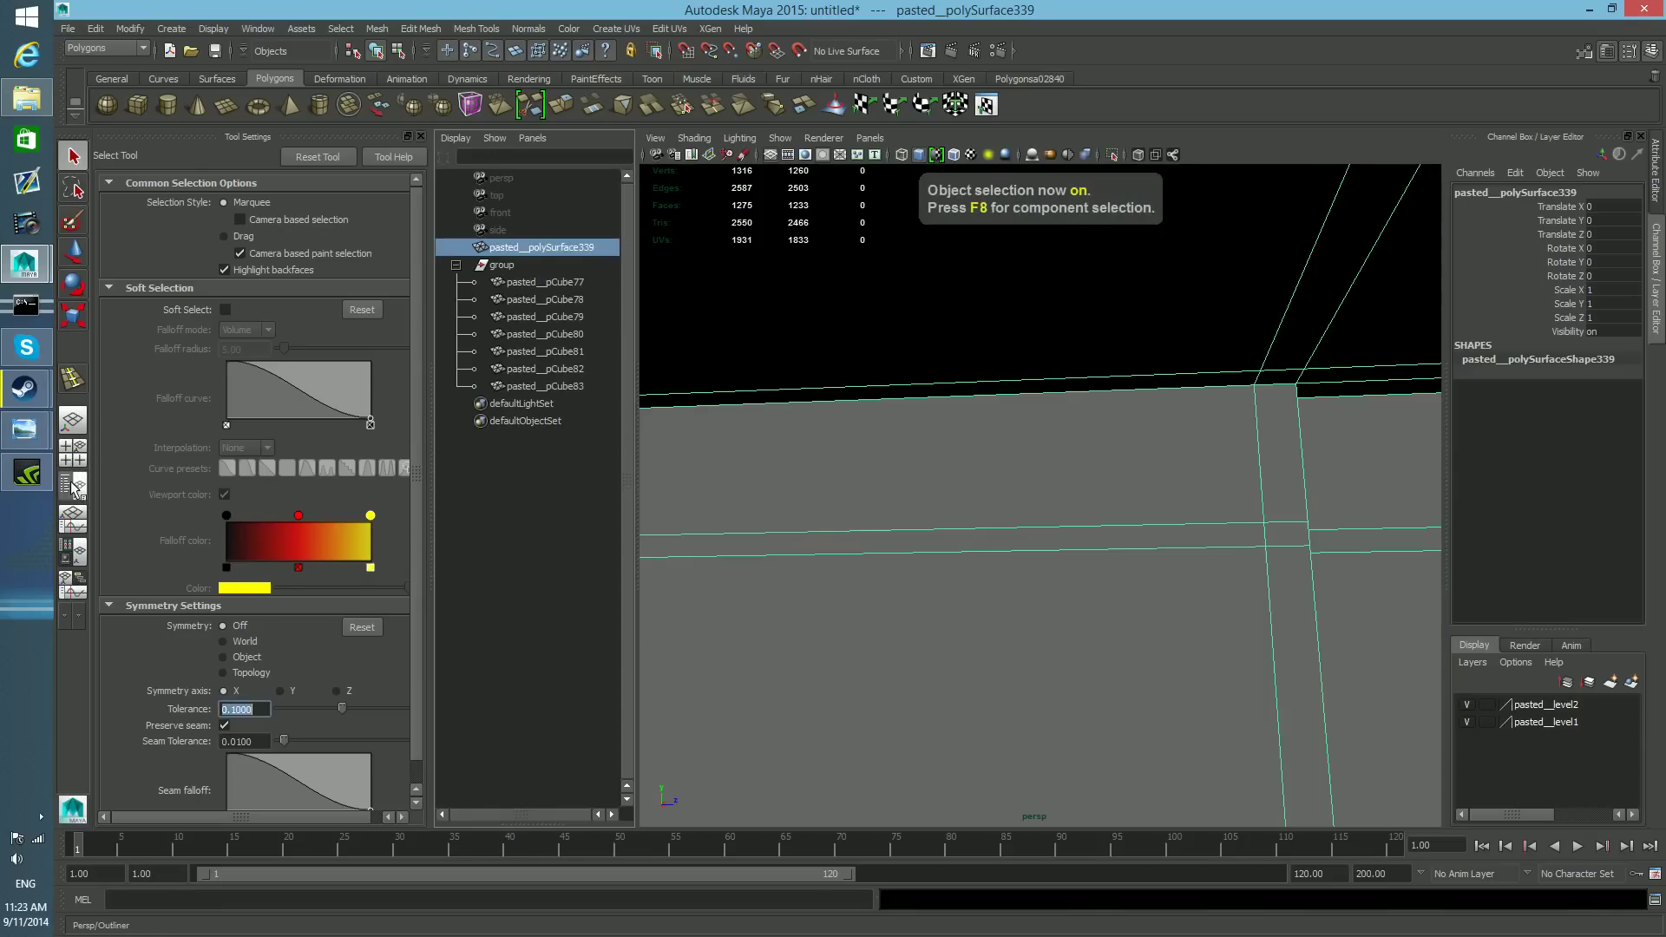
{"action": "left_click", "coordinate": [490, 265]}
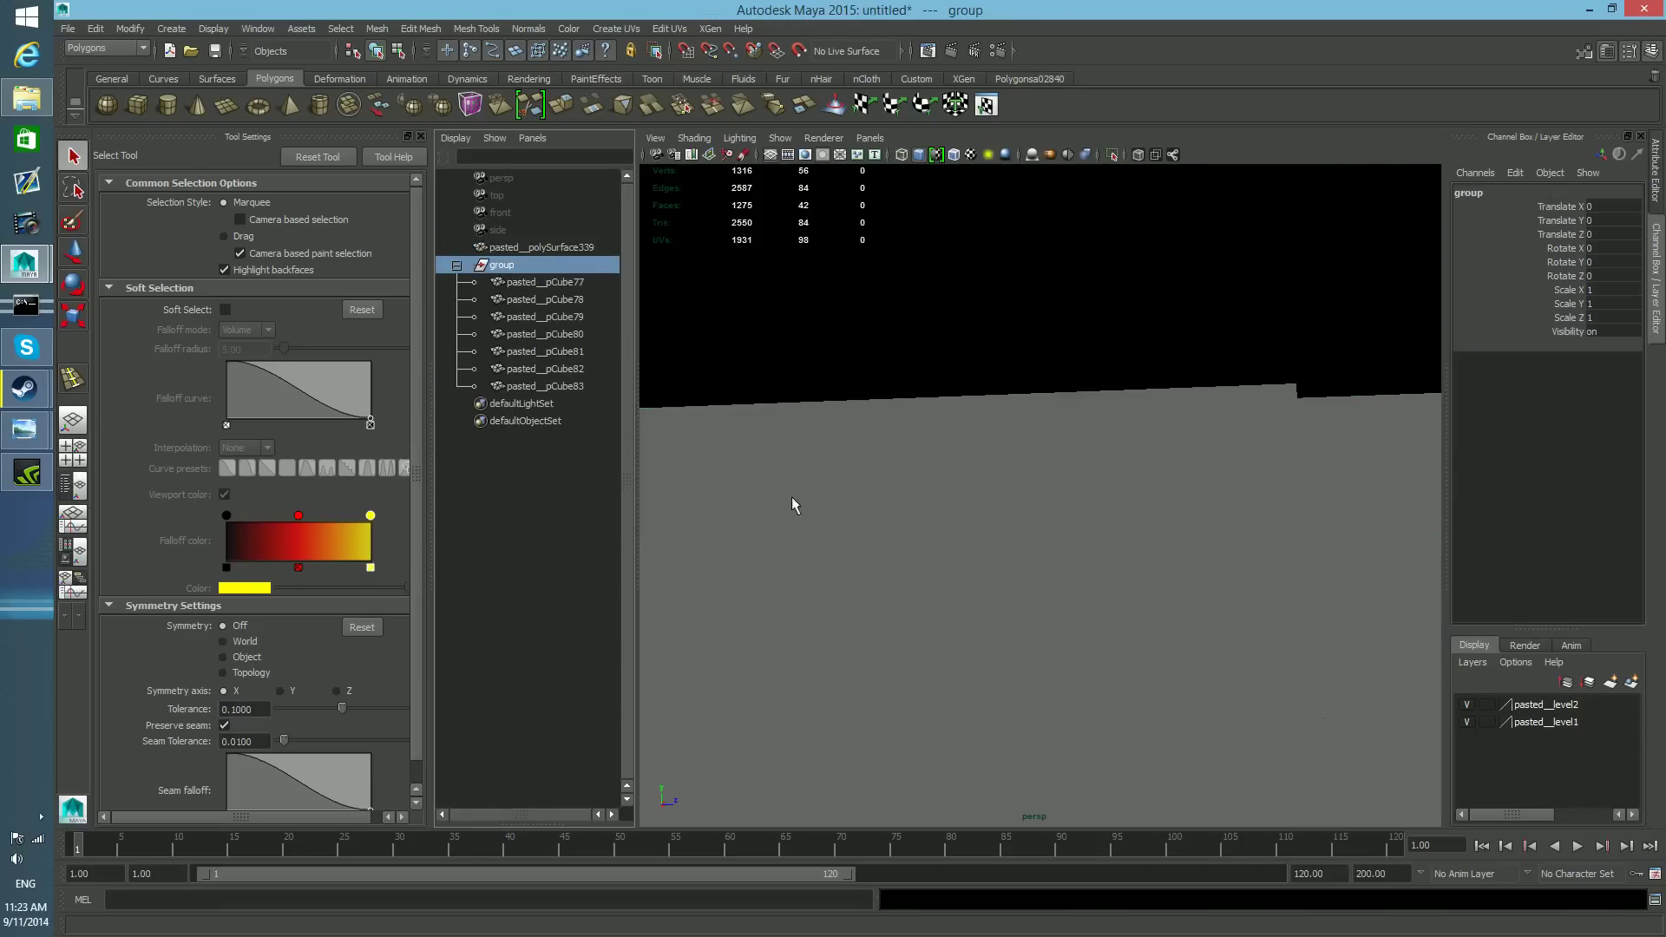
{"action": "key", "text": "space"}
{"action": "key", "text": "space"}
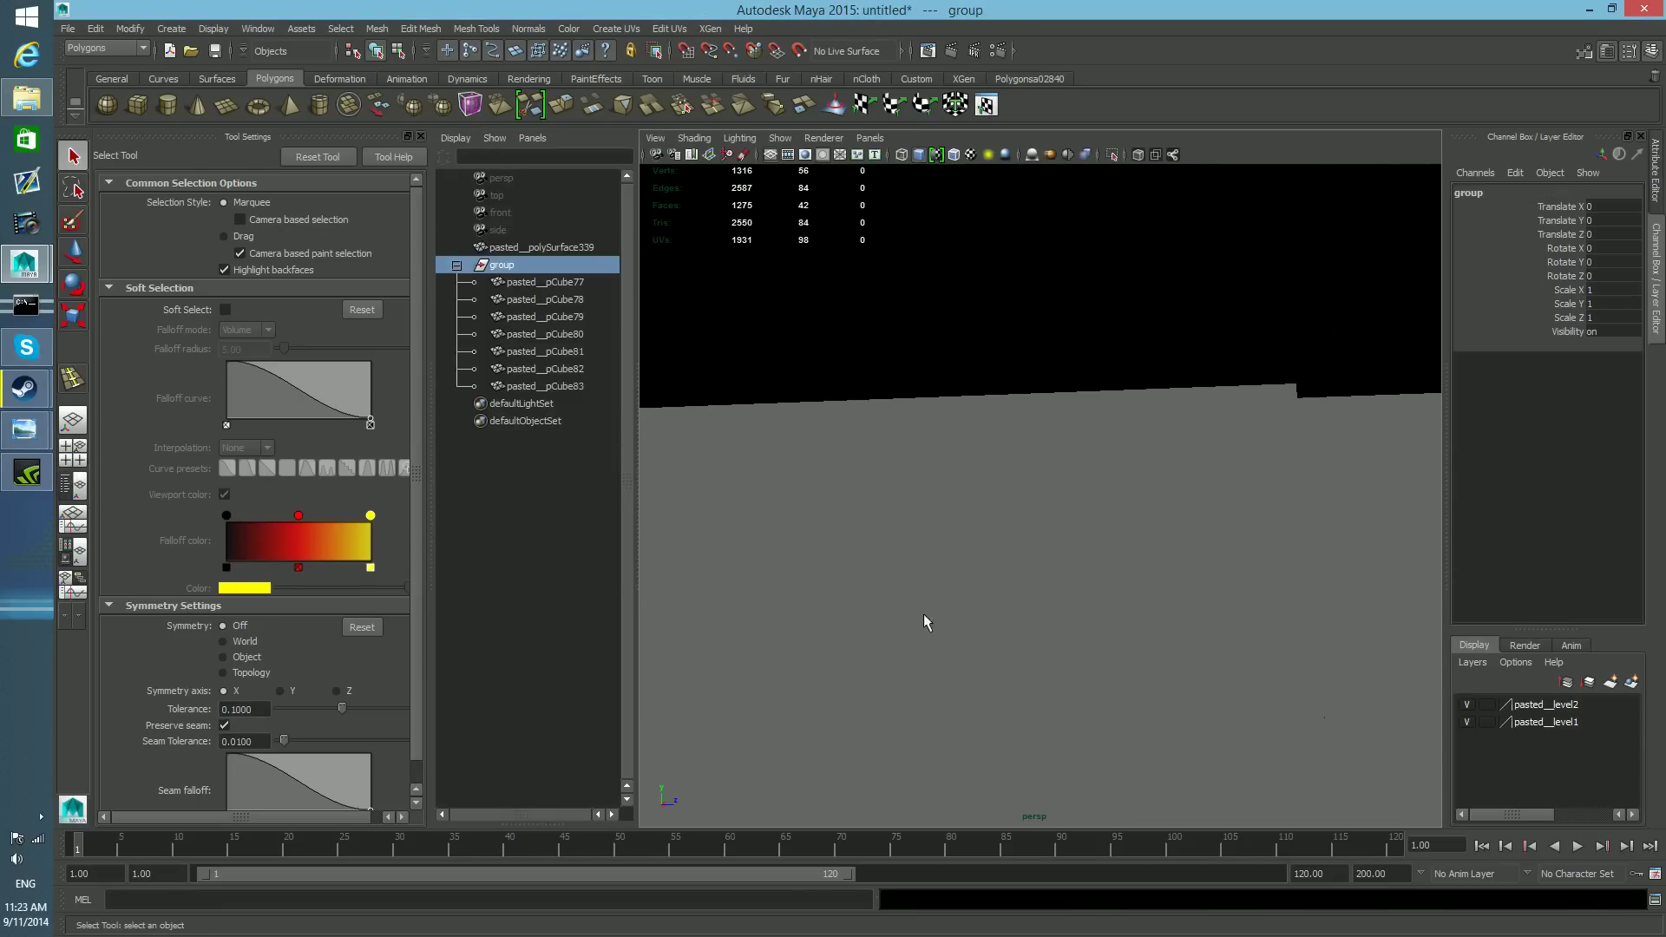
{"action": "key", "text": "f"}
{"action": "left_click", "coordinate": [73, 452]}
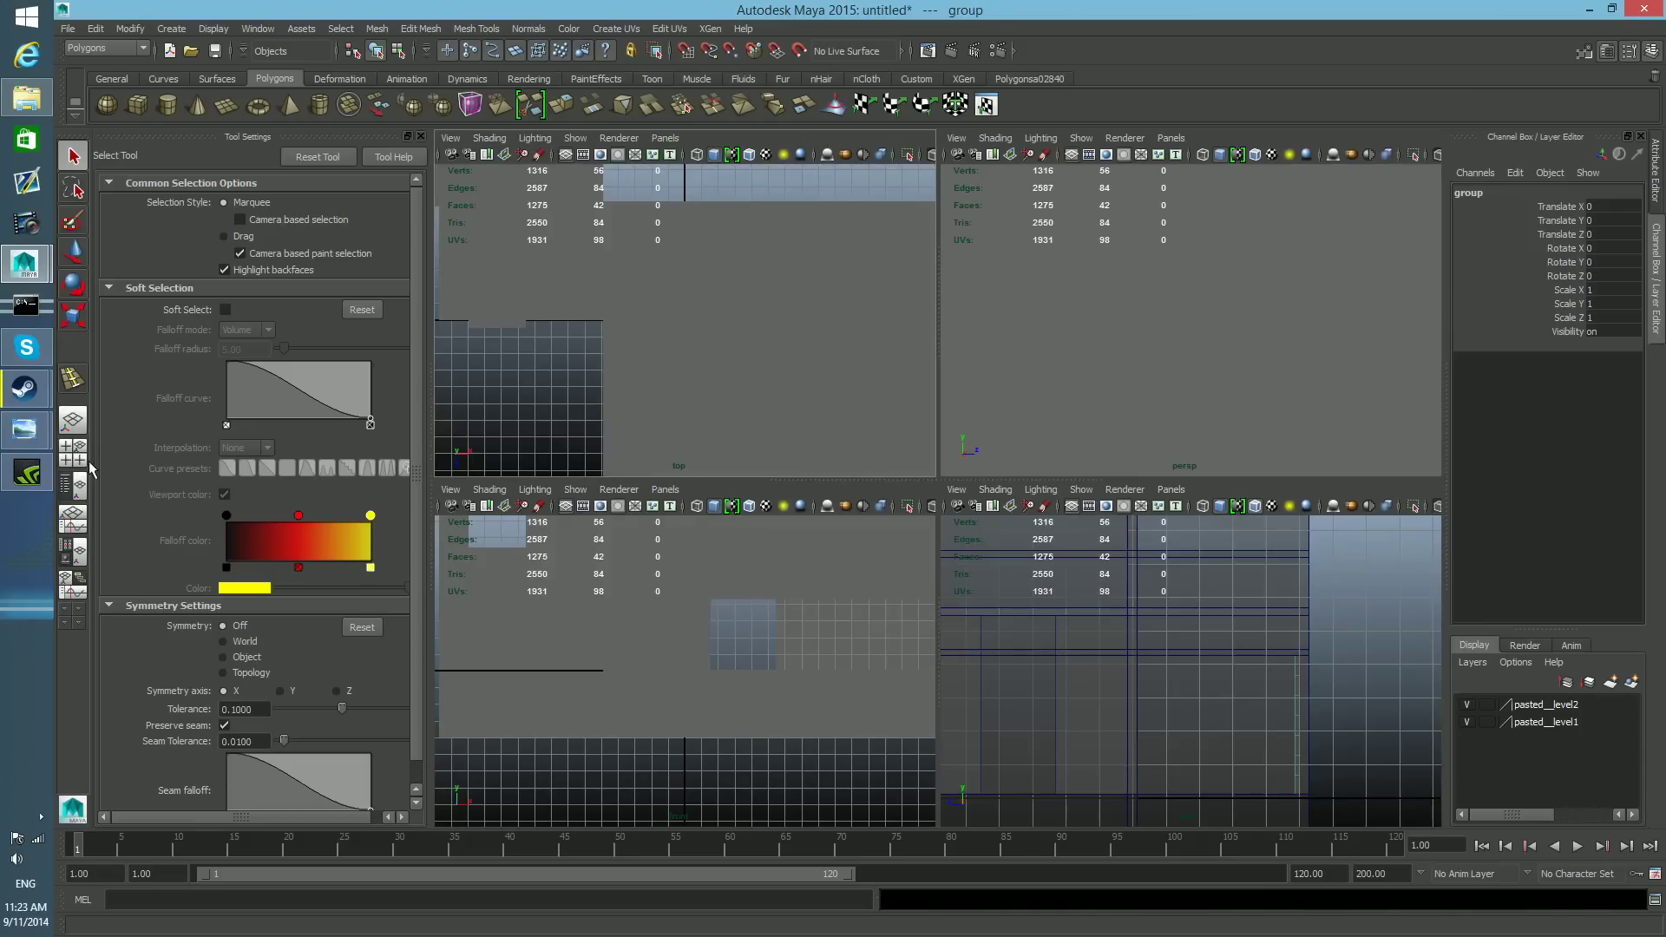
{"action": "key", "text": "space"}
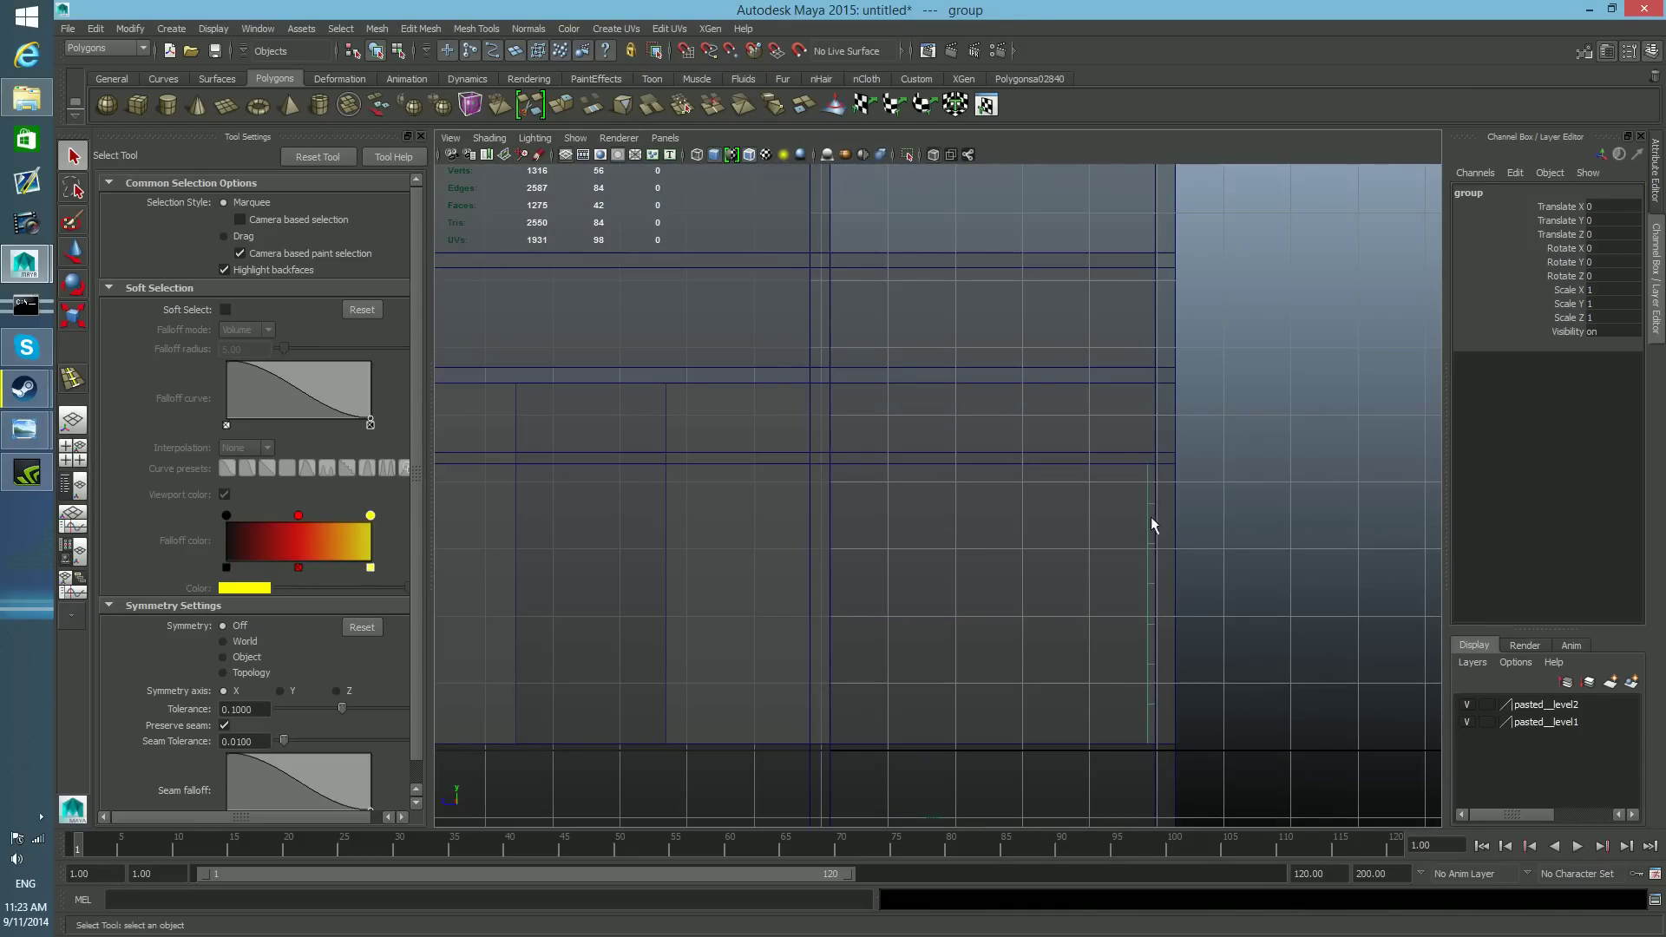
- Hide the tool settings and isolate the group of door slats in the side view
{"action": "left_click", "coordinate": [420, 136]}
{"action": "scroll", "coordinate": [1023, 579], "scroll_direction": "down", "scroll_amount": 4}
{"action": "middle_click_drag", "start_coordinate": [907, 559], "coordinate": [1001, 536], "text": "alt"}
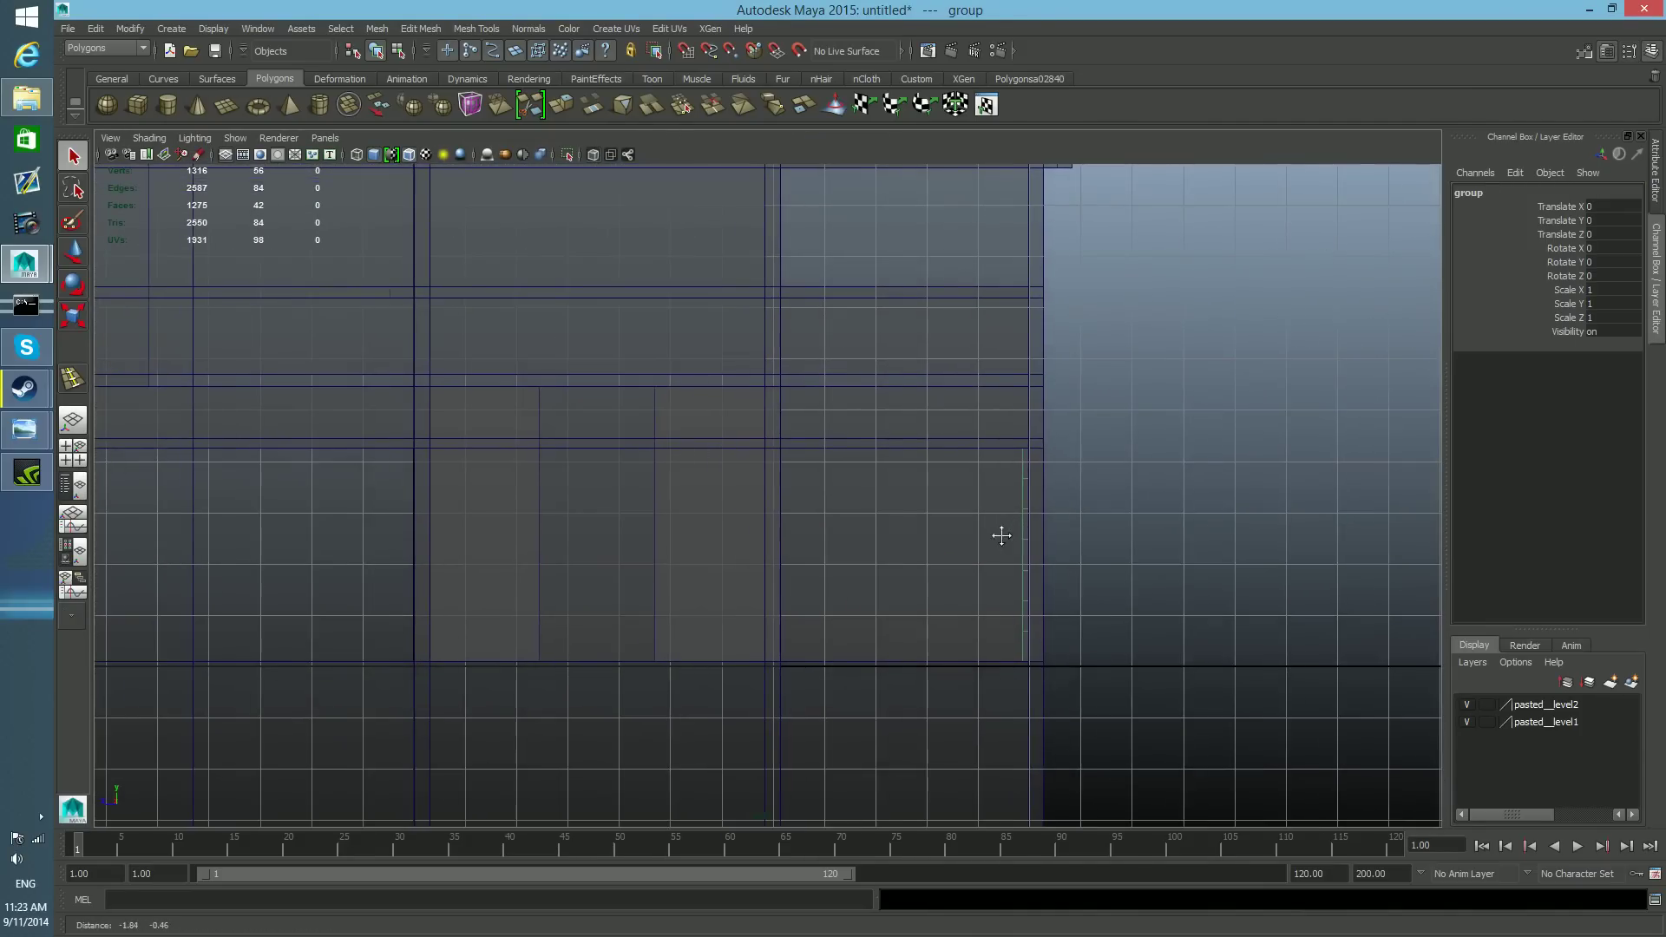
{"action": "left_click", "coordinate": [564, 154]}
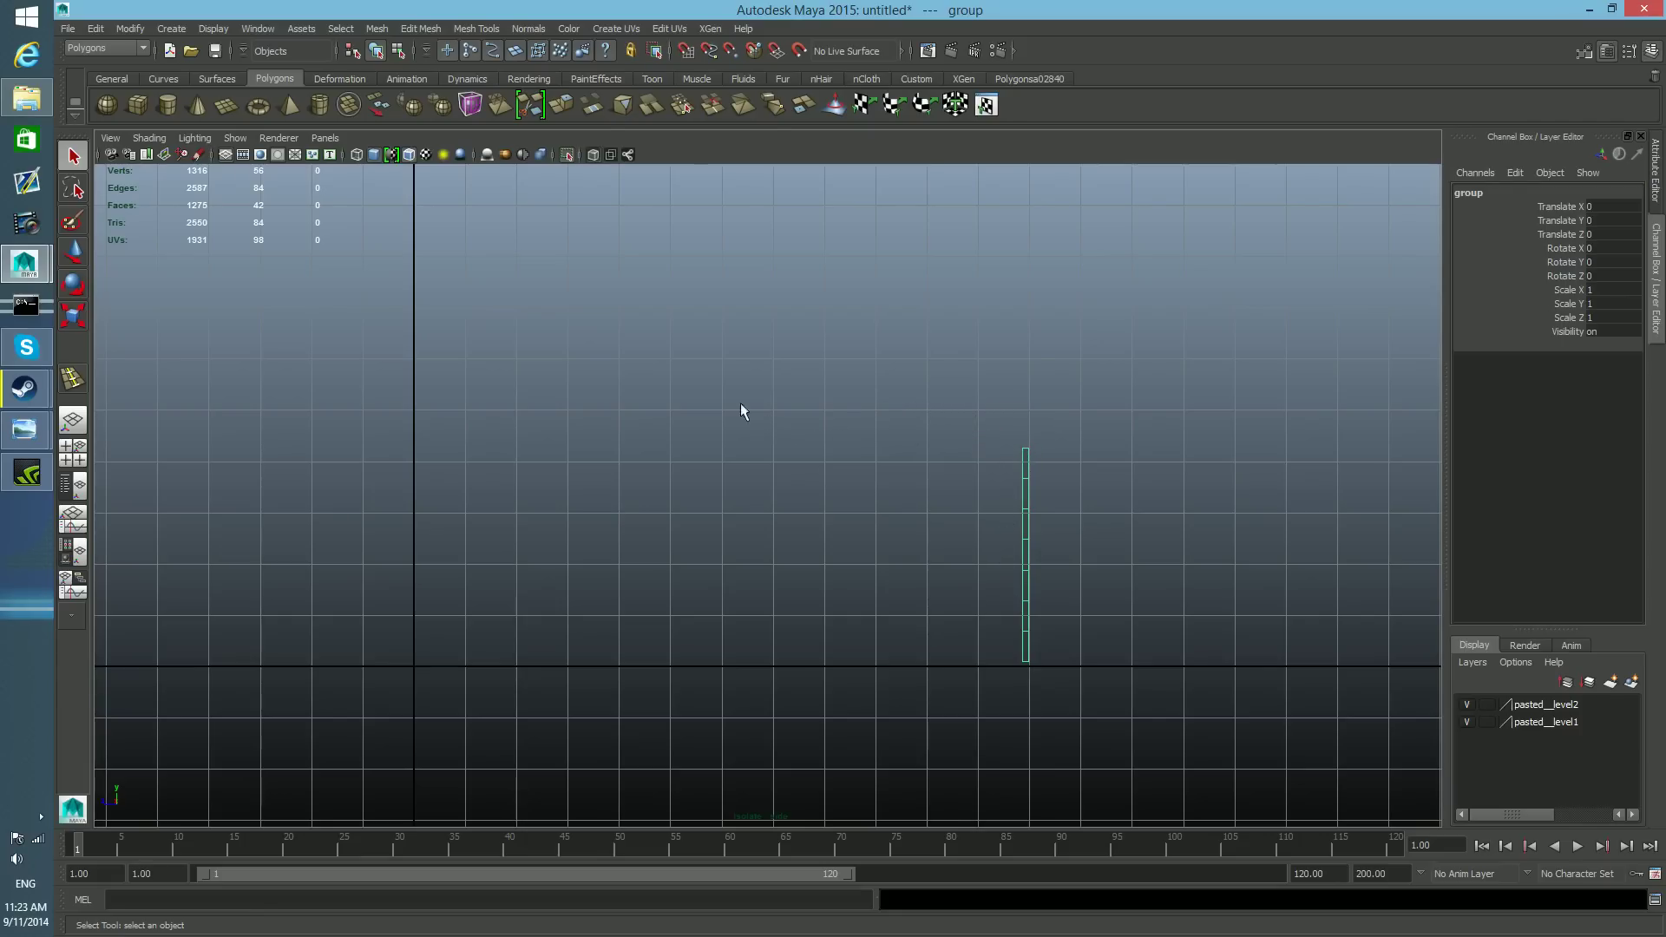
- Switch to the Steam friends window, accept the pending friend invite and dismiss the notice
{"action": "left_click", "coordinate": [171, 28]}
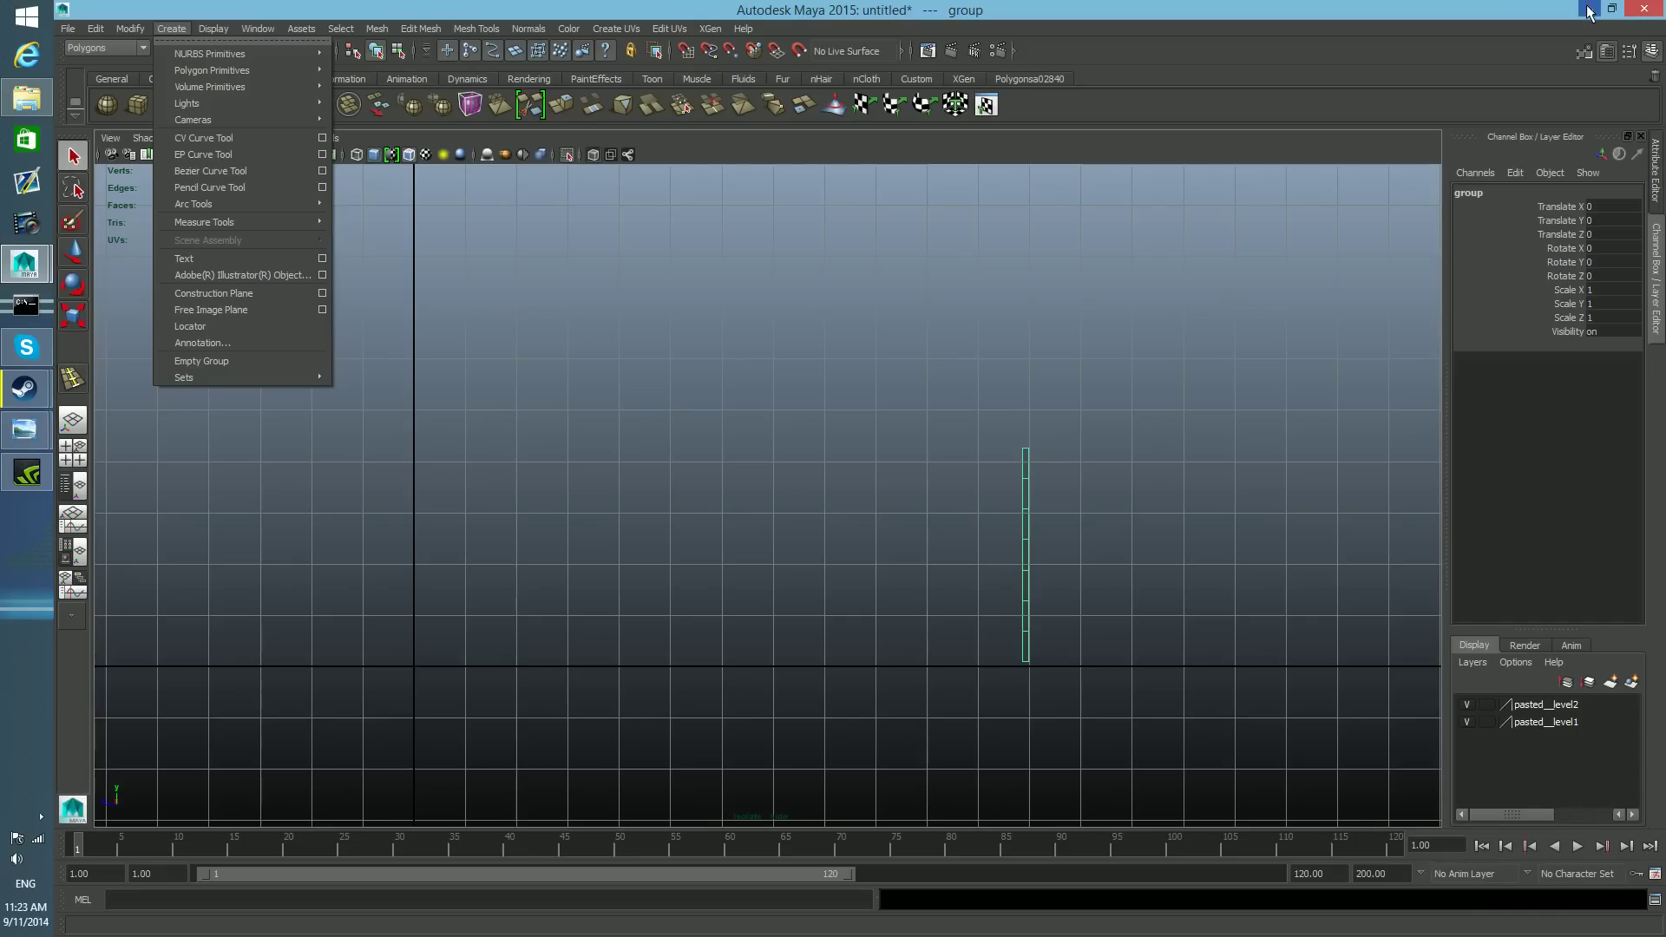
{"action": "mouse_move", "coordinate": [35, 392]}
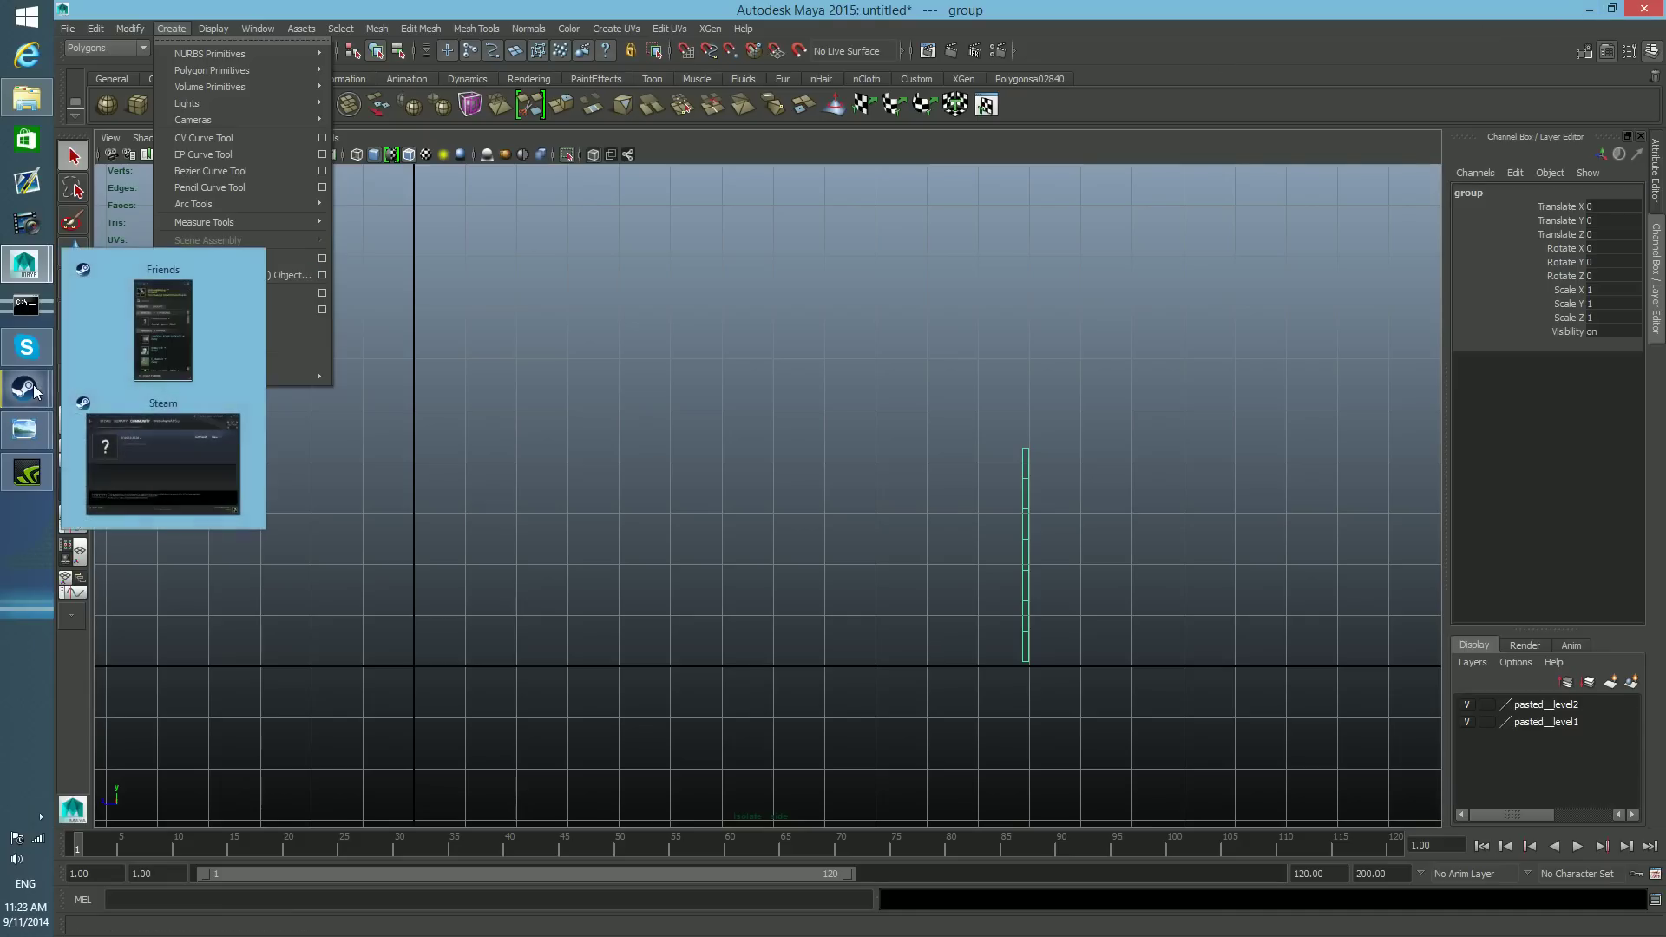
{"action": "left_click", "coordinate": [34, 385]}
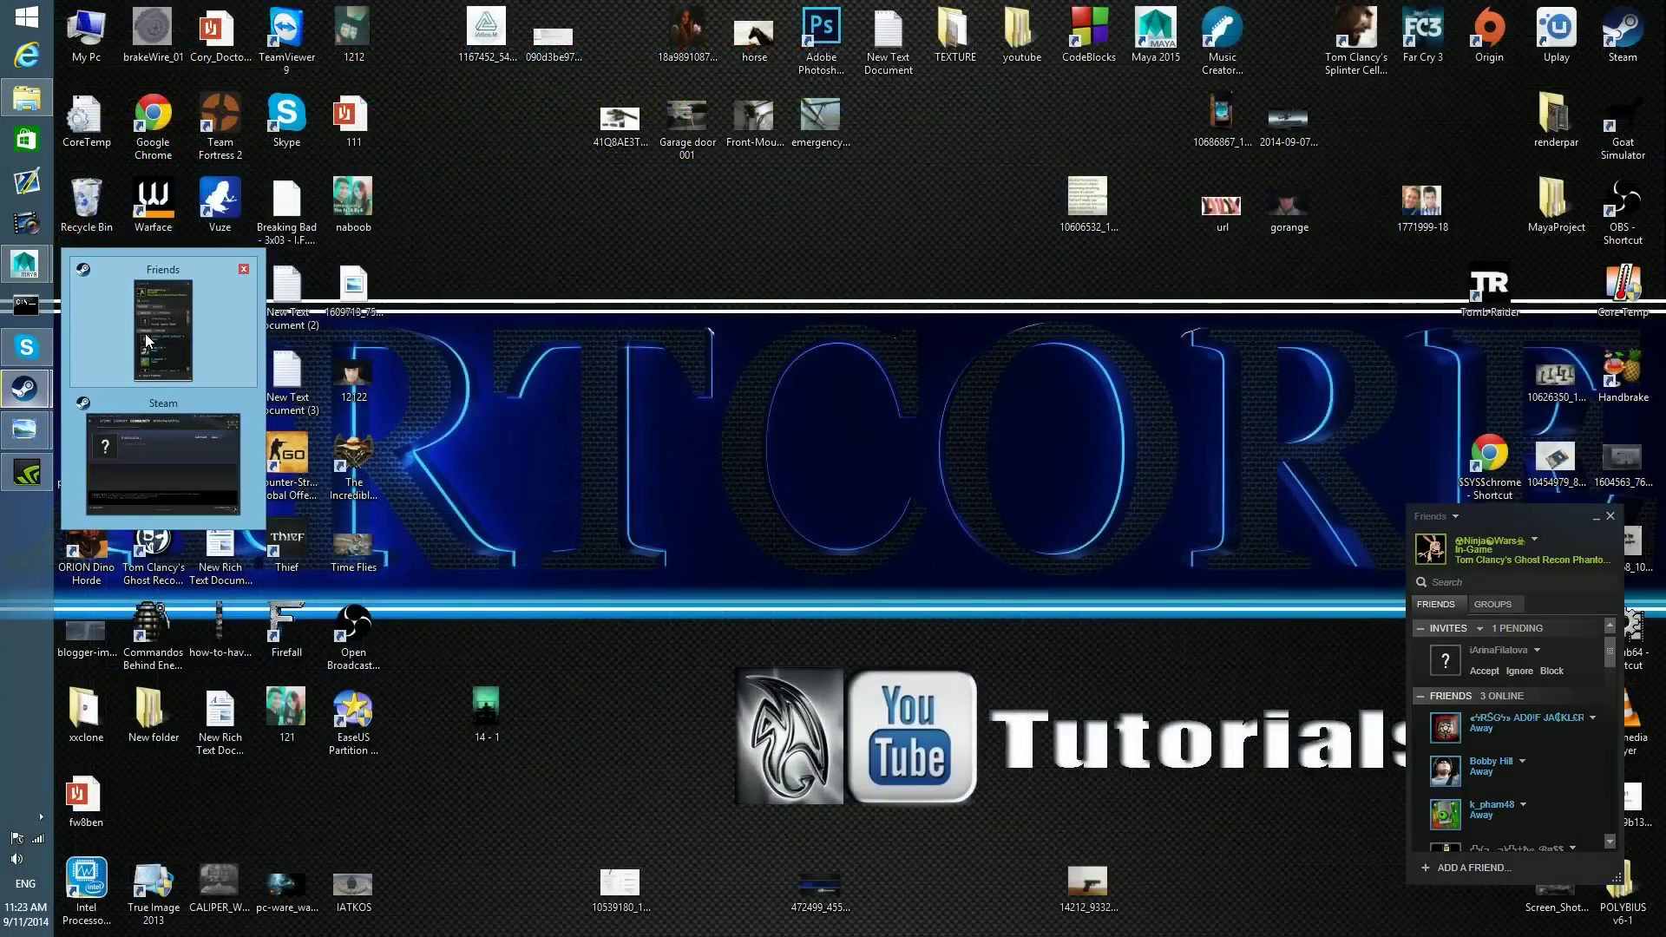
{"action": "left_click", "coordinate": [145, 333]}
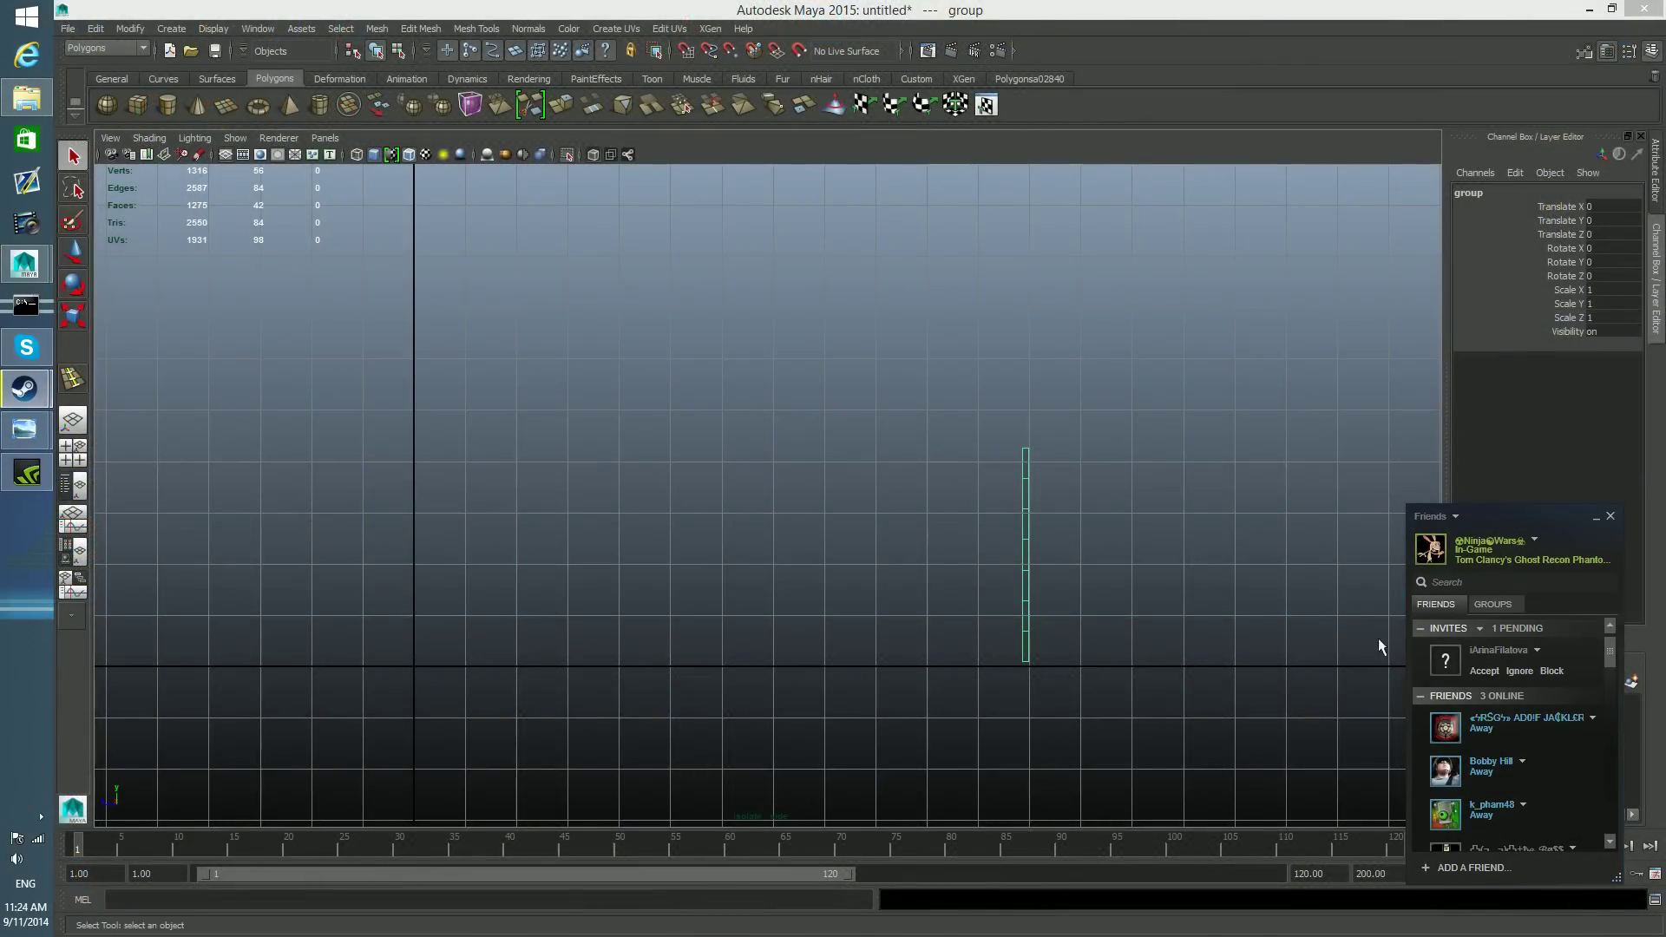
{"action": "left_click", "coordinate": [1485, 673]}
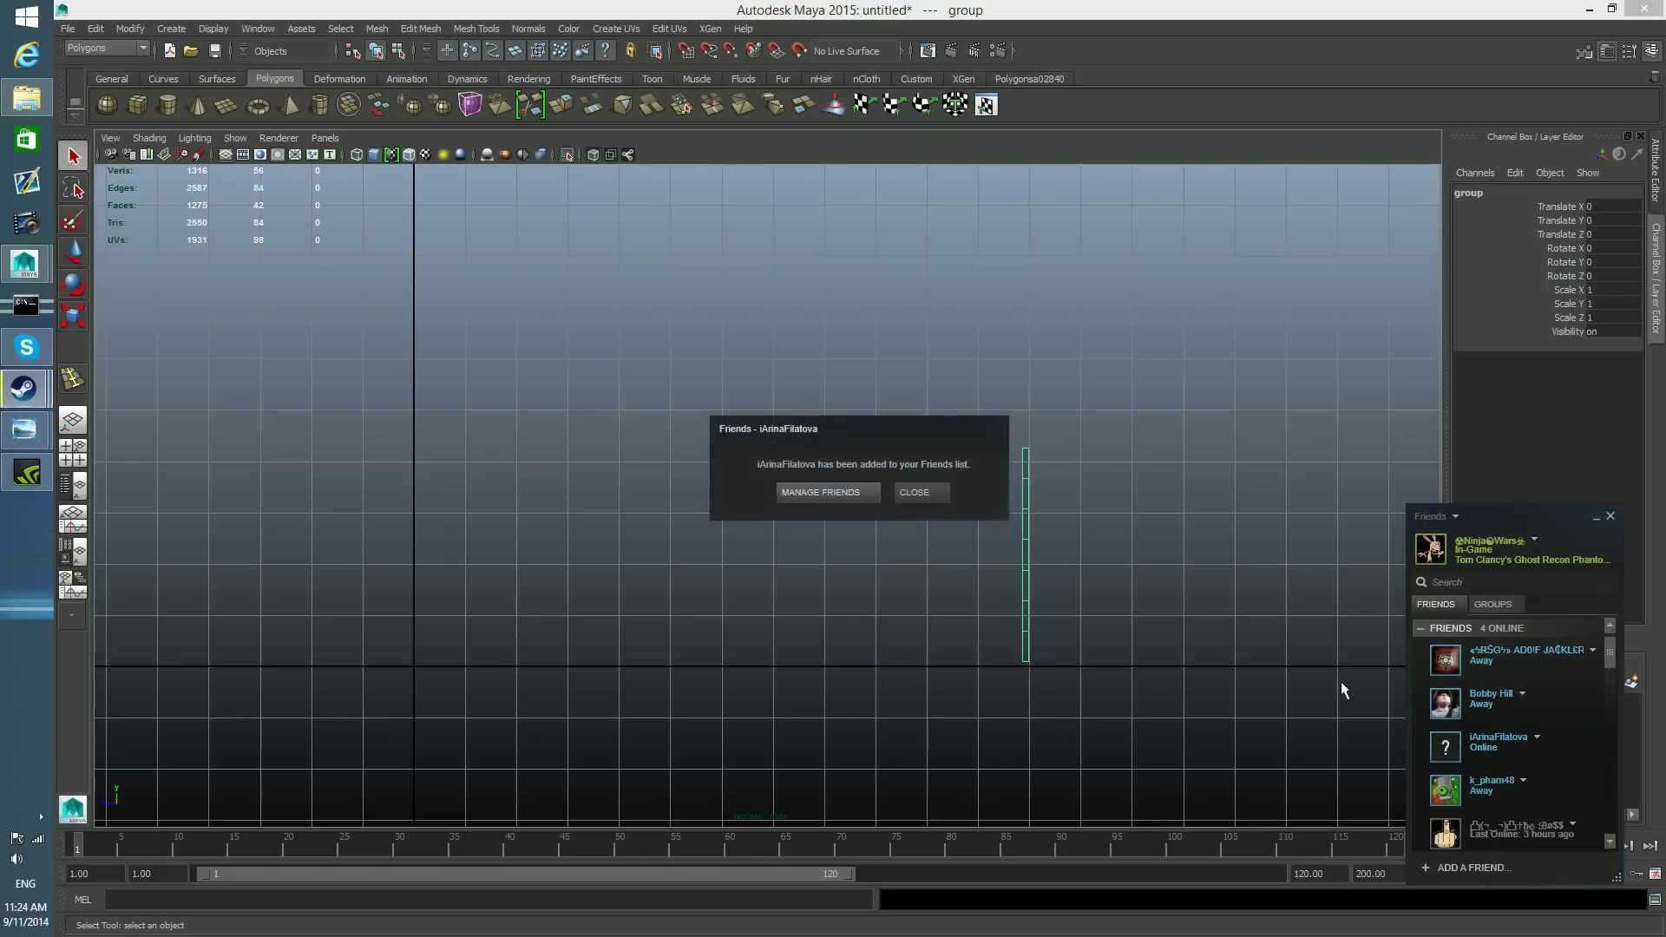
{"action": "left_click", "coordinate": [913, 493]}
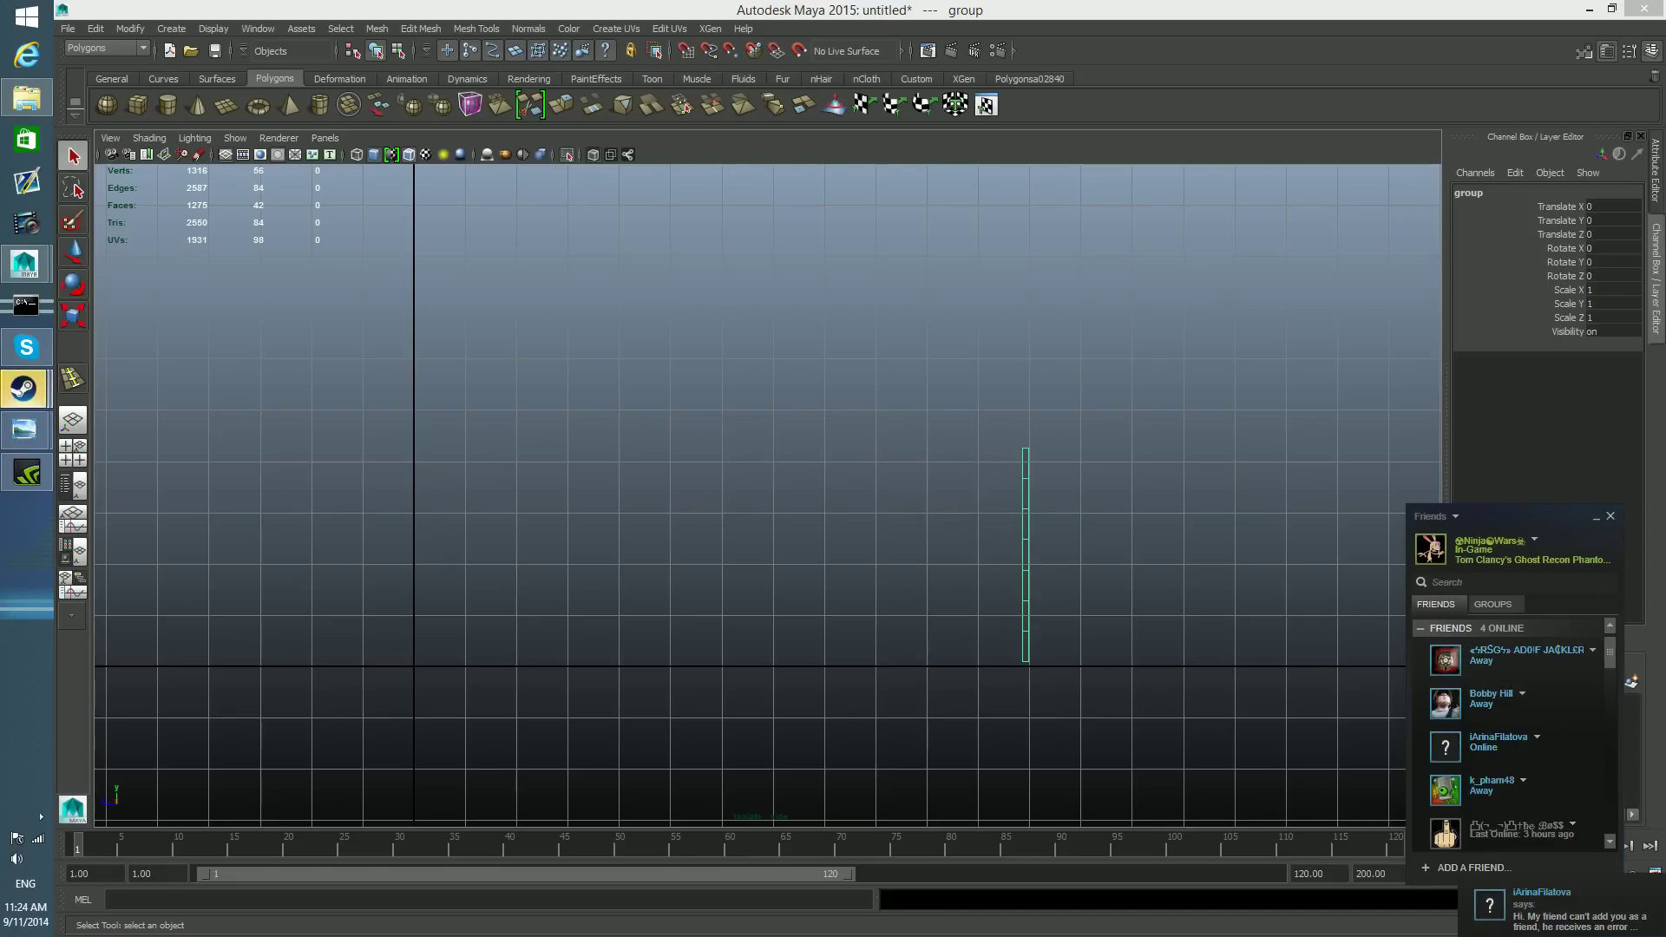
- Open the chat message from the new friend and highlight its line containing the profile link
{"action": "left_click", "coordinate": [1589, 913]}
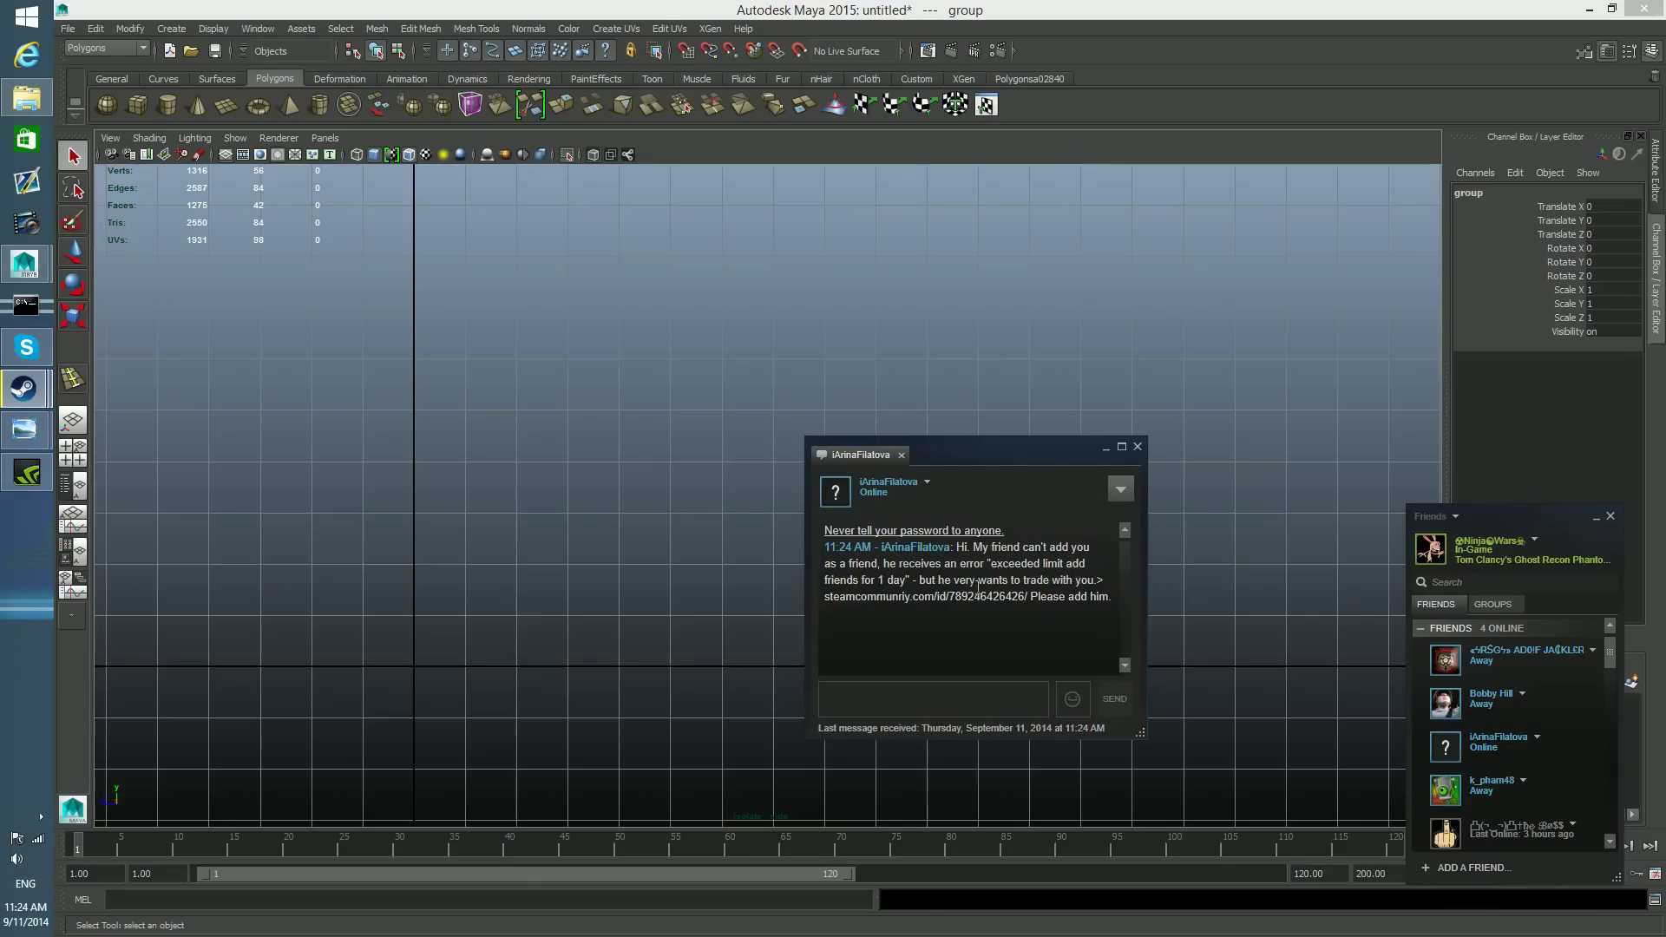
{"action": "left_click_drag", "start_coordinate": [1061, 582], "coordinate": [890, 601]}
{"action": "left_click", "coordinate": [900, 605]}
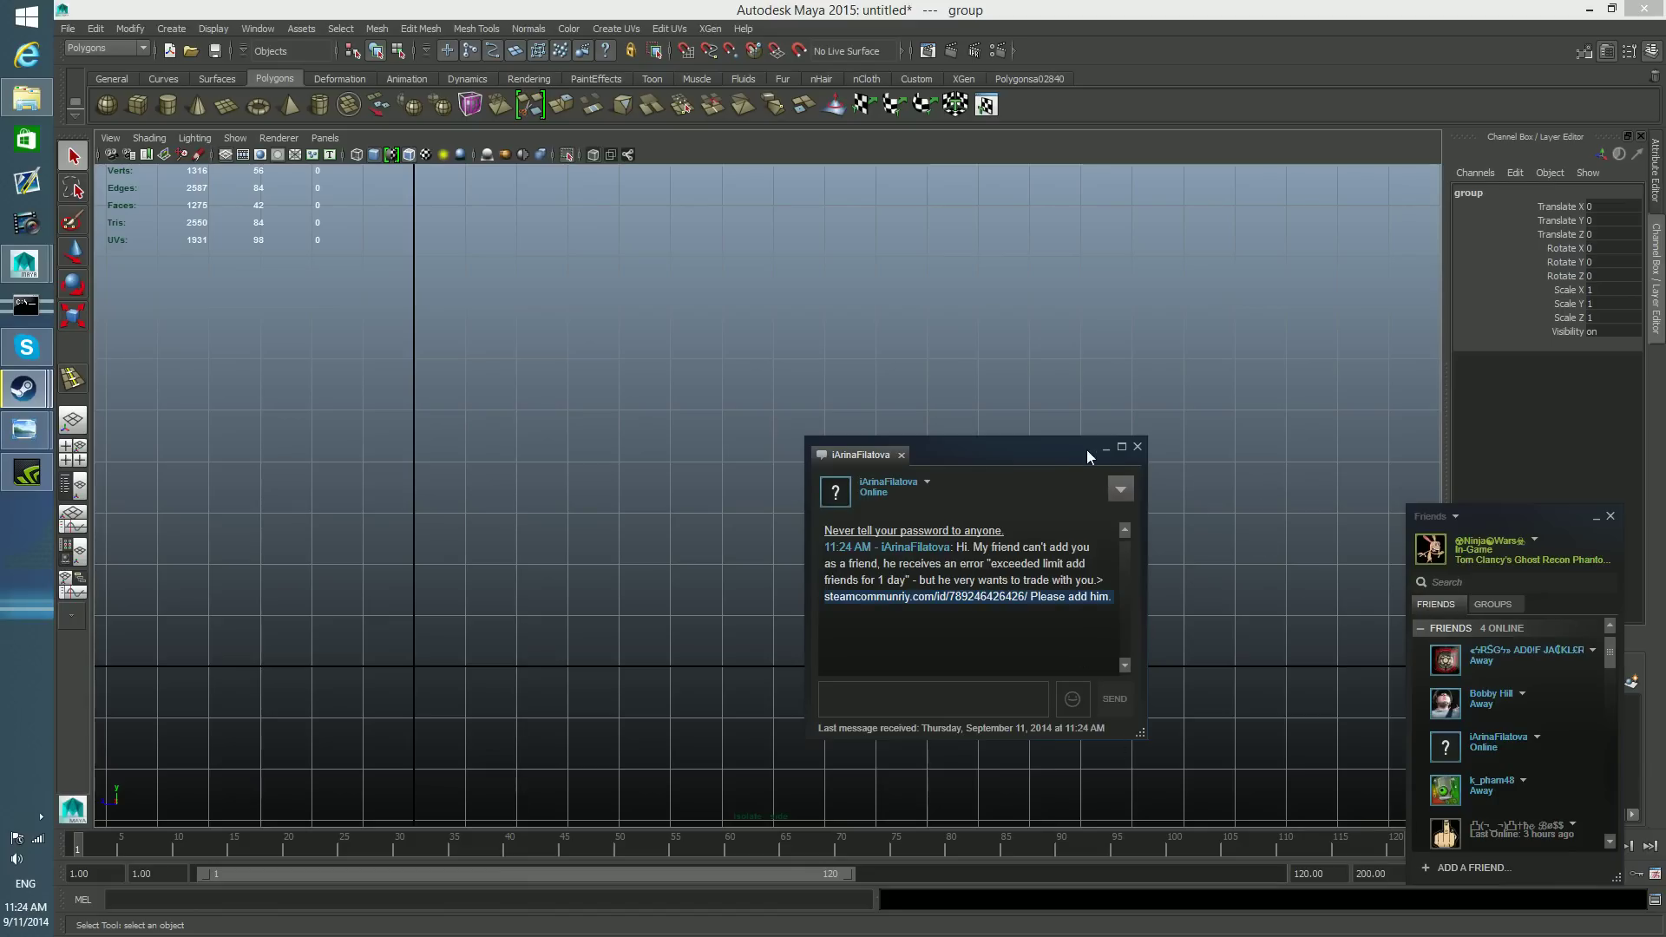
- View the sender's Steam profile and start a violation report with the reason Suspected Hijacker or Phishing
{"action": "left_click", "coordinate": [927, 482]}
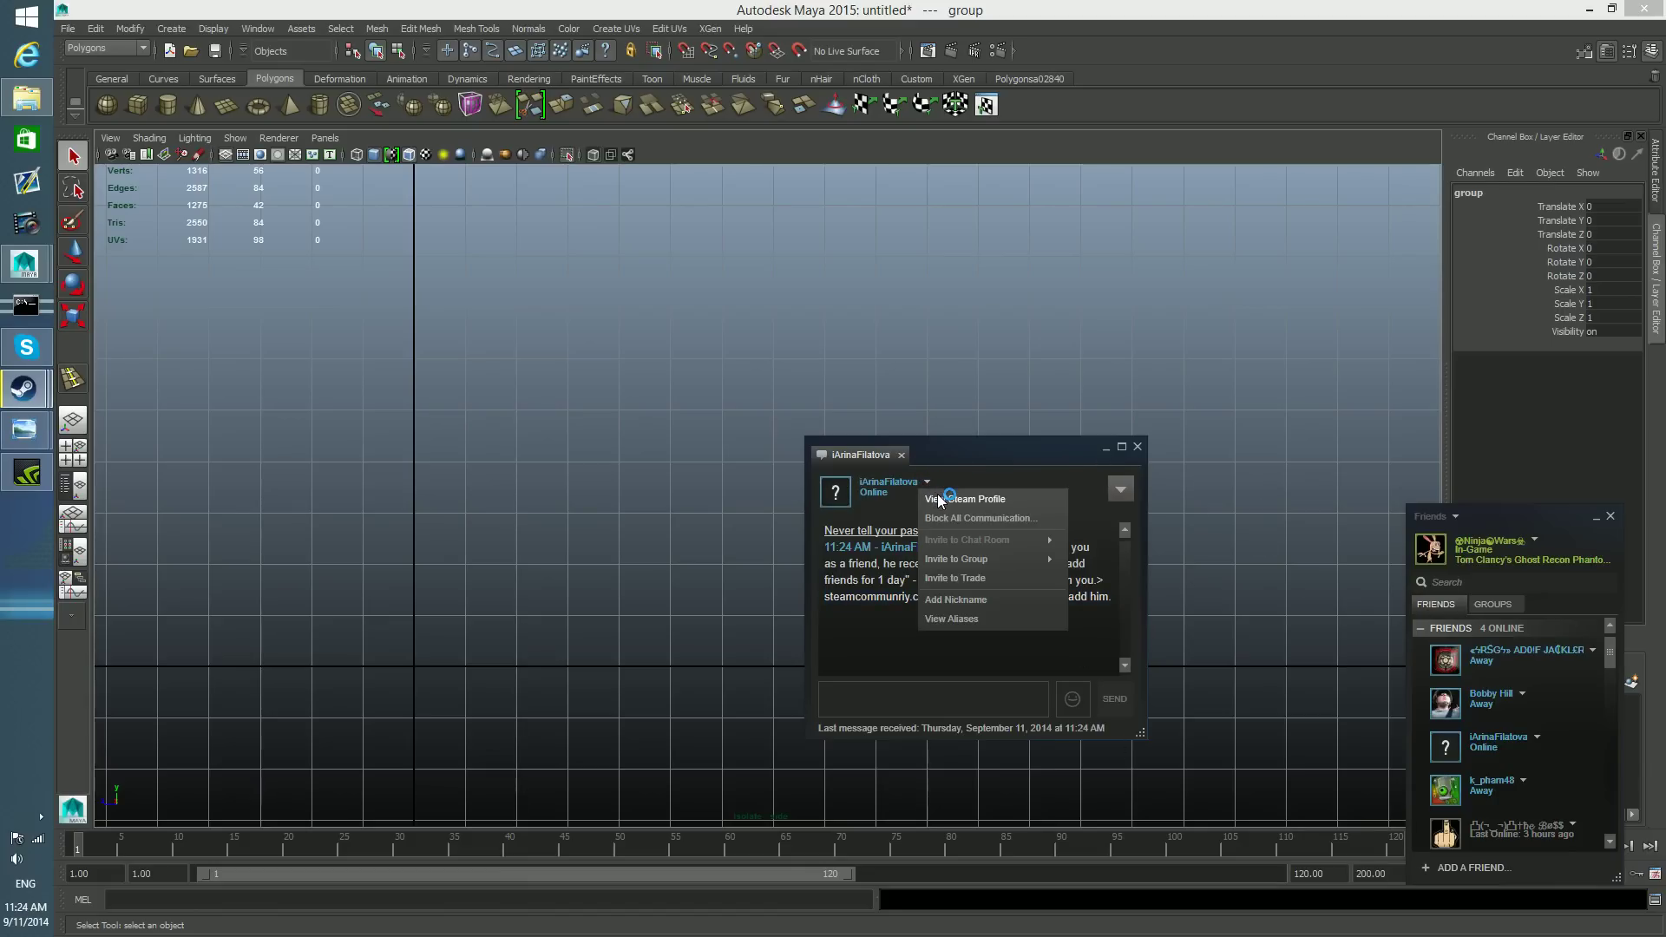
{"action": "left_click", "coordinate": [938, 496]}
{"action": "left_click", "coordinate": [1068, 428]}
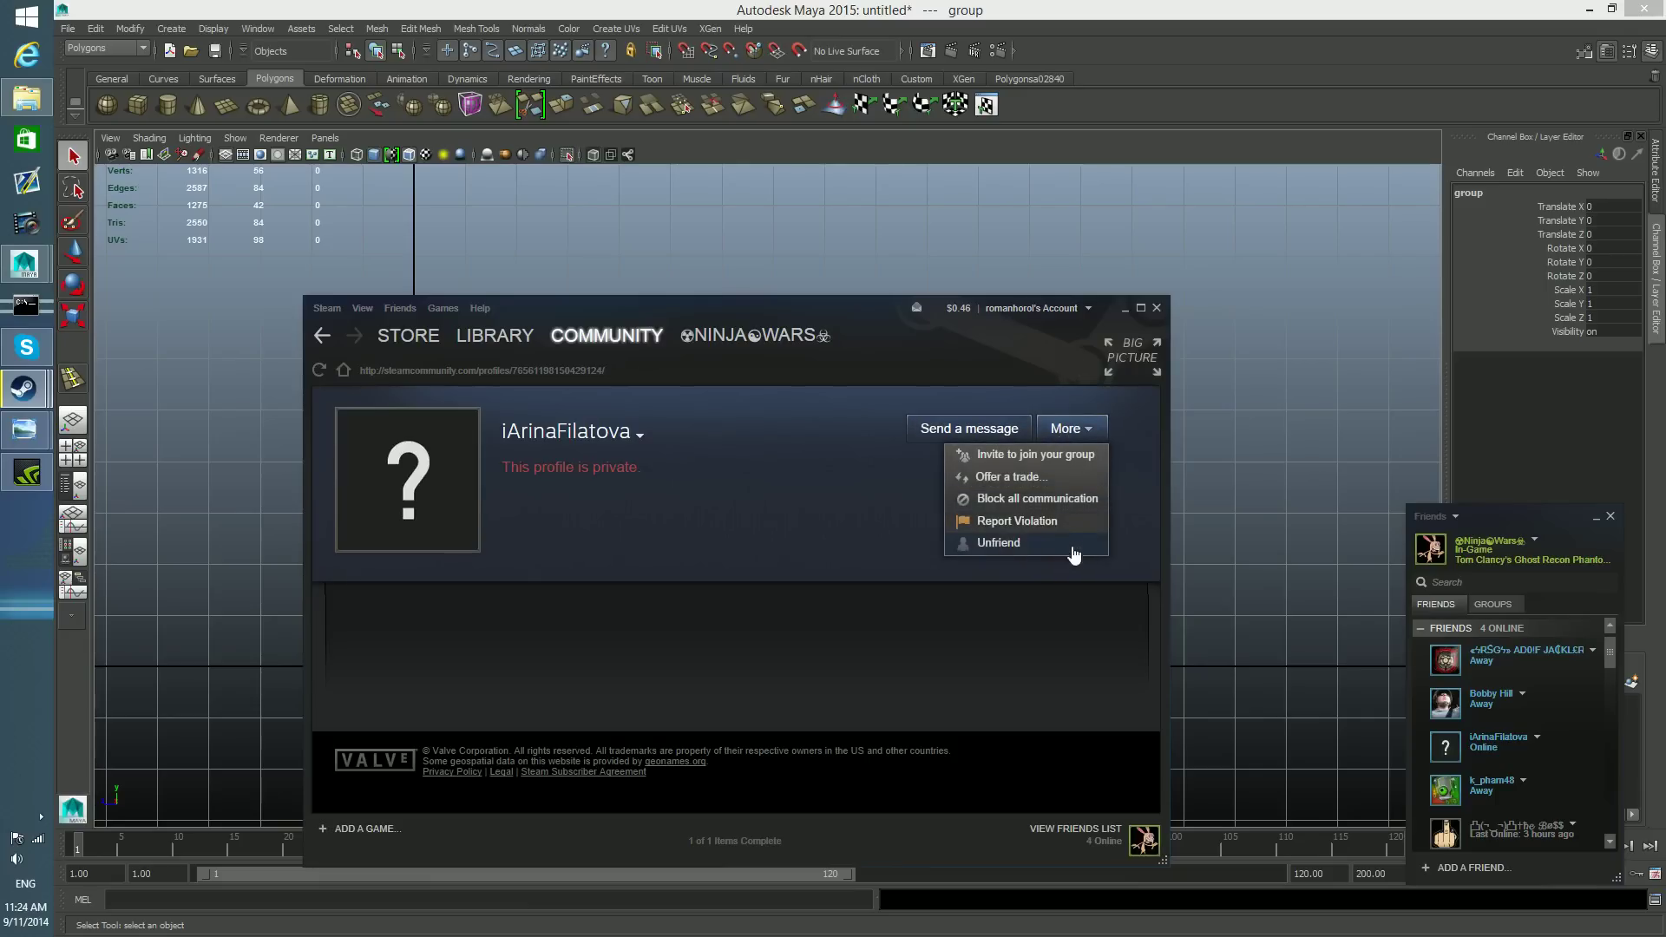
{"action": "left_click", "coordinate": [1018, 522]}
{"action": "left_click", "coordinate": [539, 582]}
- Enter the report description "the dude sent me friend request and then sent me this massage :"
{"action": "left_click", "coordinate": [842, 633]}
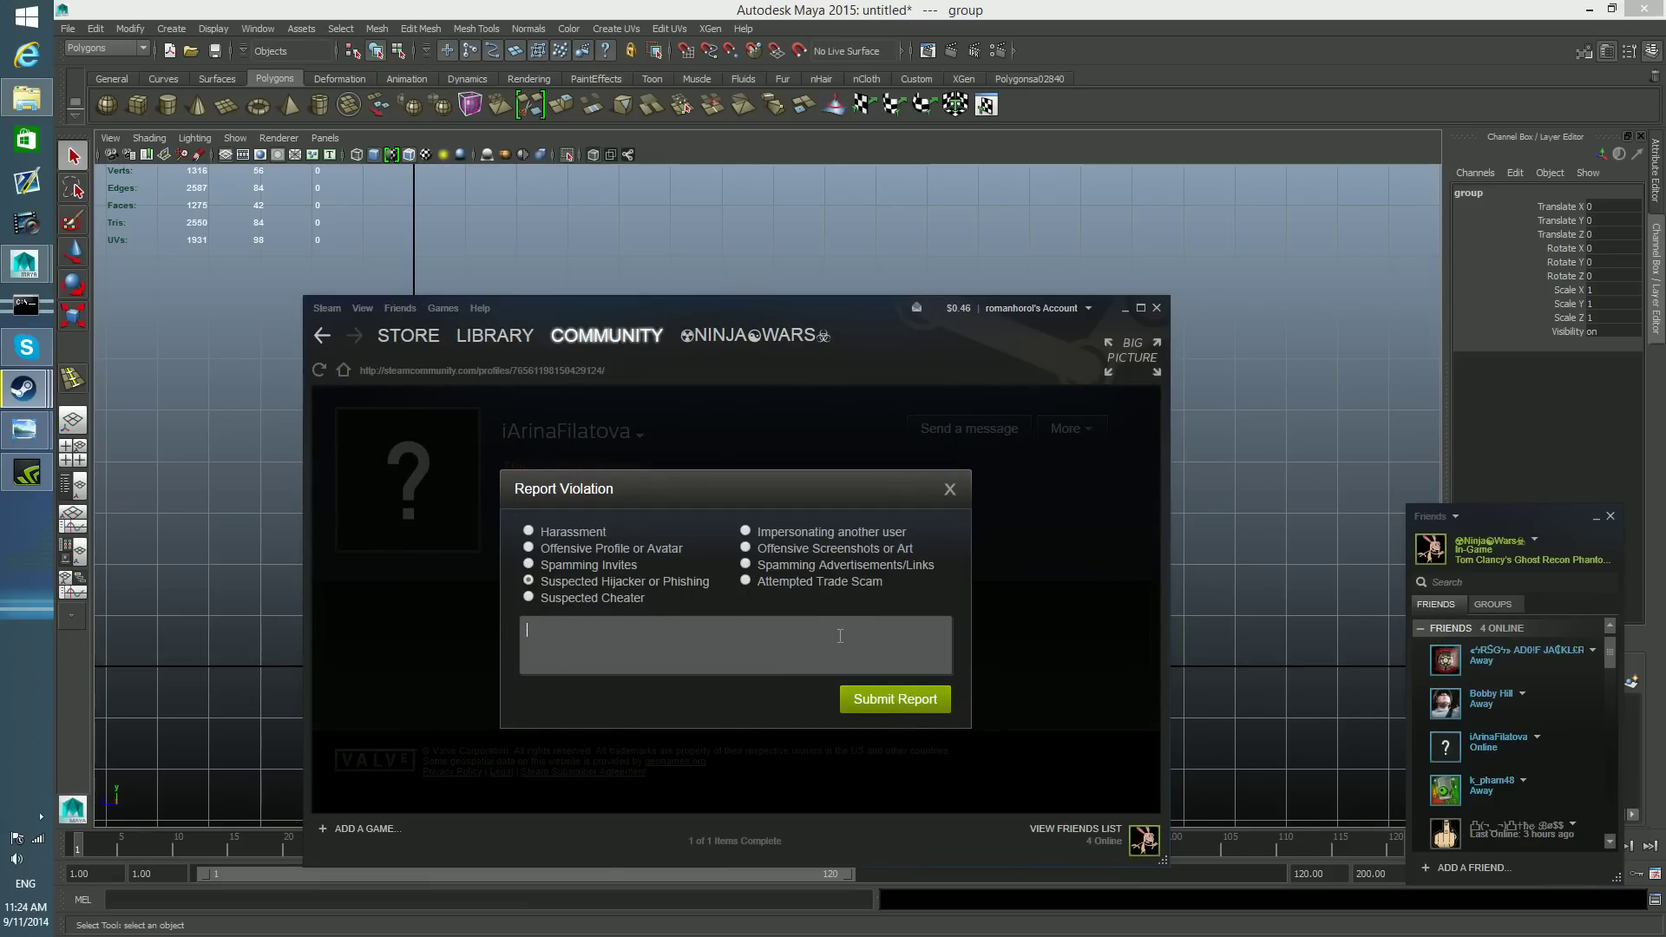
{"action": "type", "text": "the dude sent me friend request and then "}
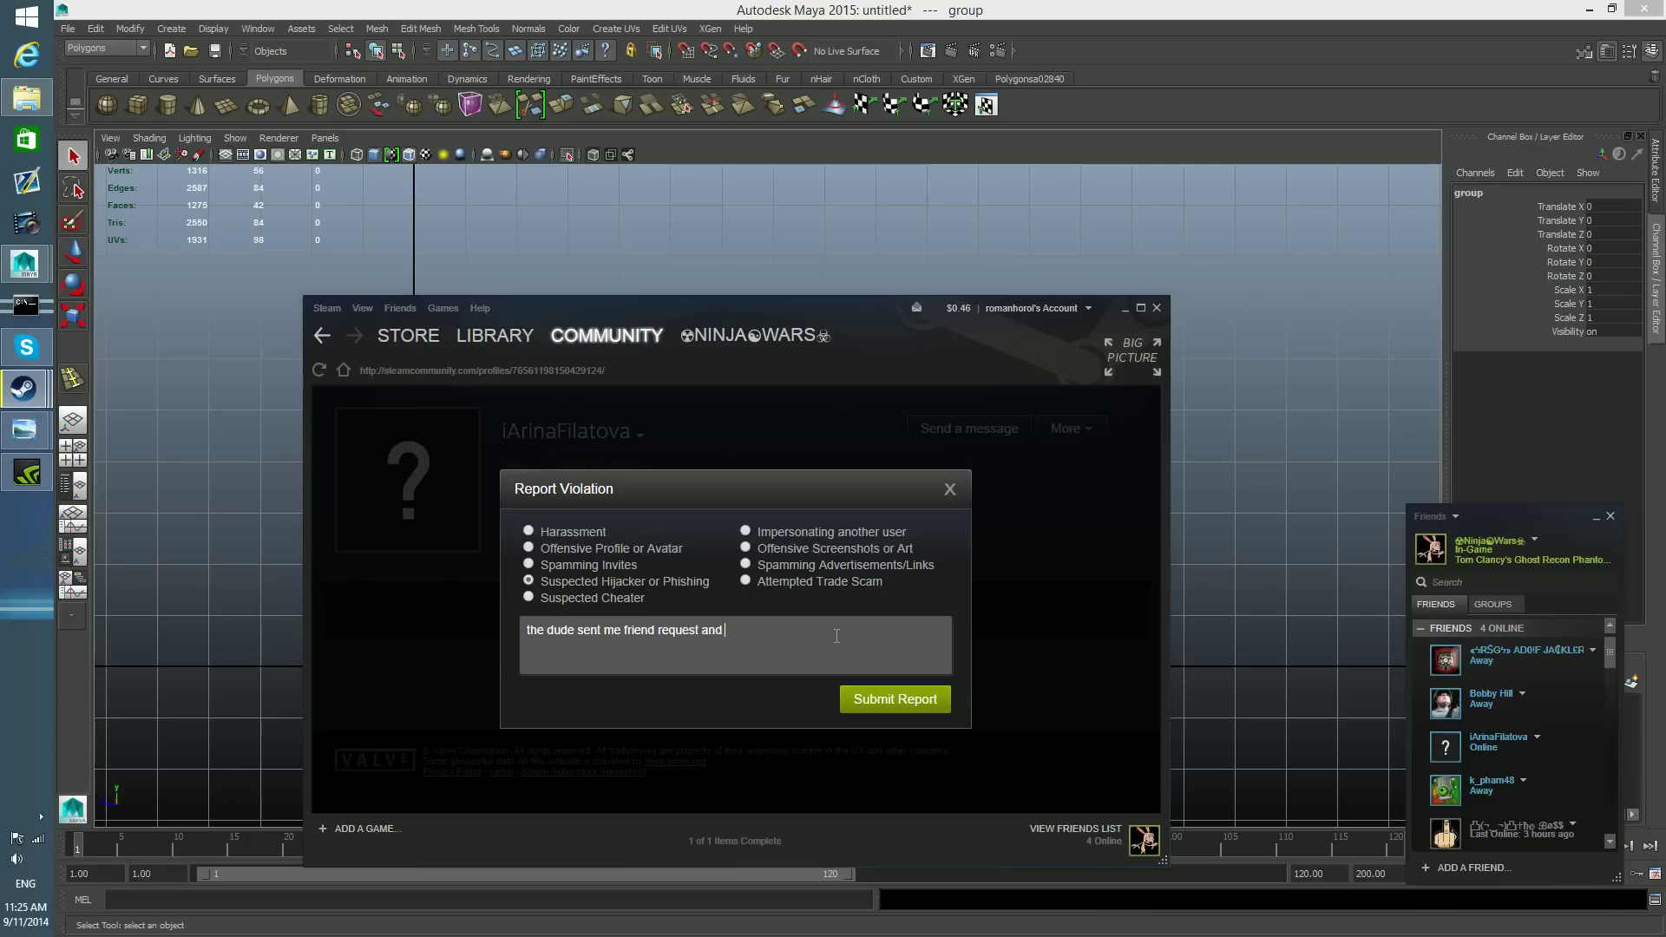
{"action": "type", "text": "sent me this message :"}
- Move the Steam and chat windows apart and copy the suspicious message's full text from the chat
{"action": "left_click_drag", "start_coordinate": [881, 318], "coordinate": [546, 202]}
{"action": "left_click_drag", "start_coordinate": [991, 446], "coordinate": [1128, 374]}
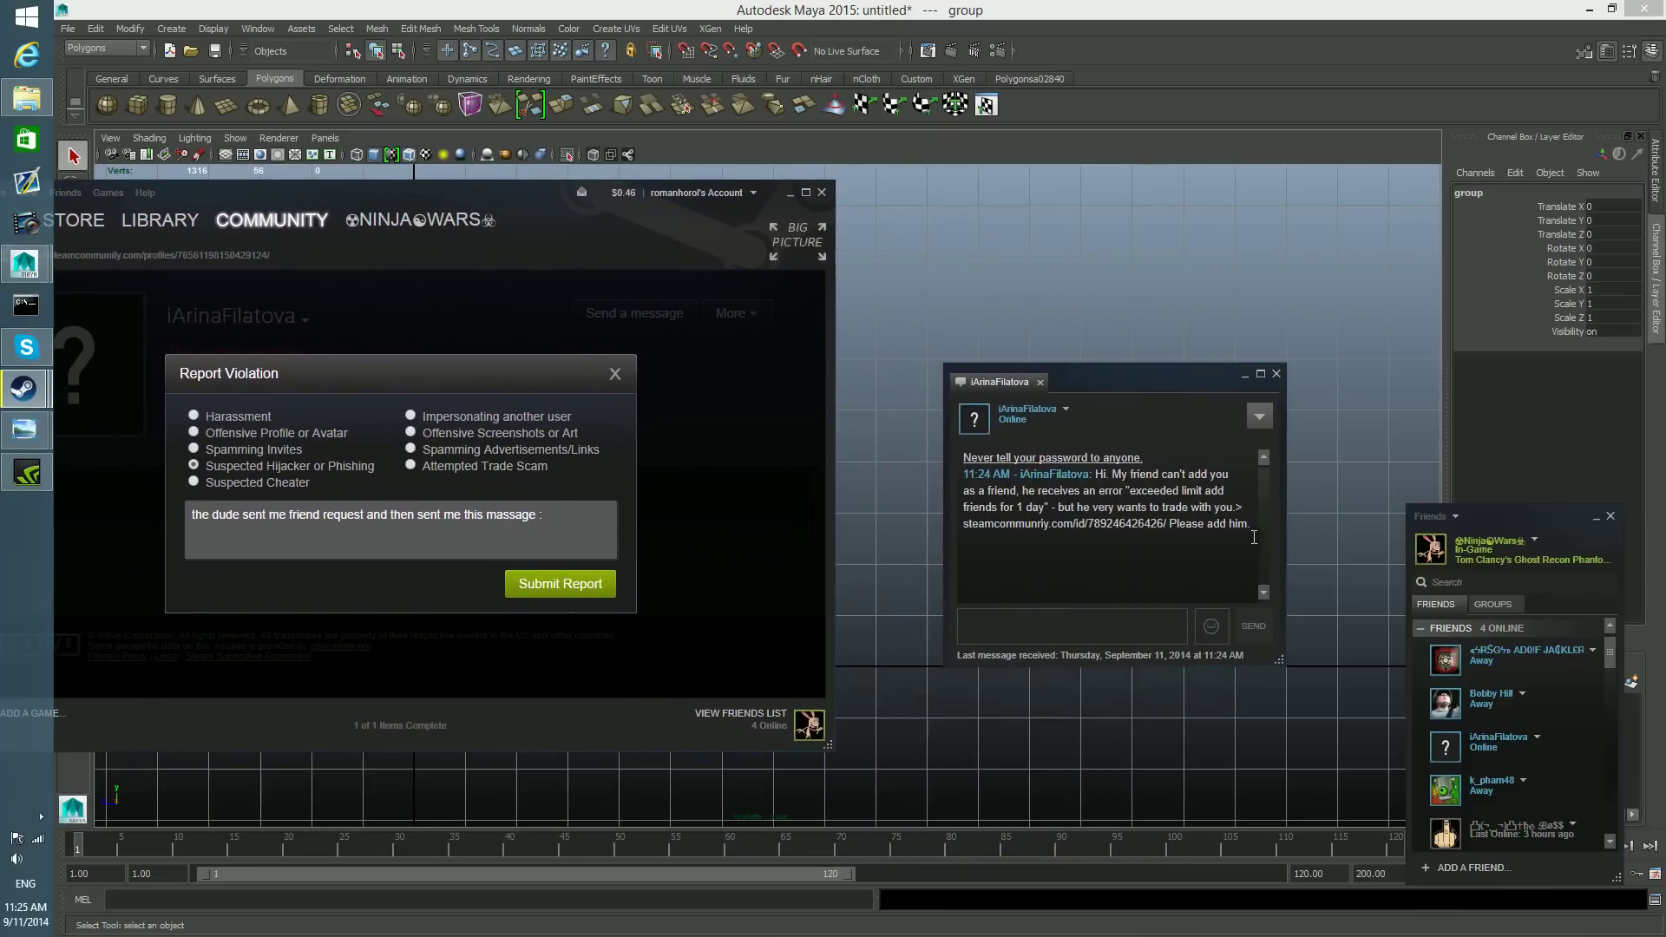
{"action": "left_click_drag", "start_coordinate": [1250, 525], "coordinate": [962, 457]}
{"action": "key", "text": "ctrl+c"}
{"action": "right_click", "coordinate": [1034, 483]}
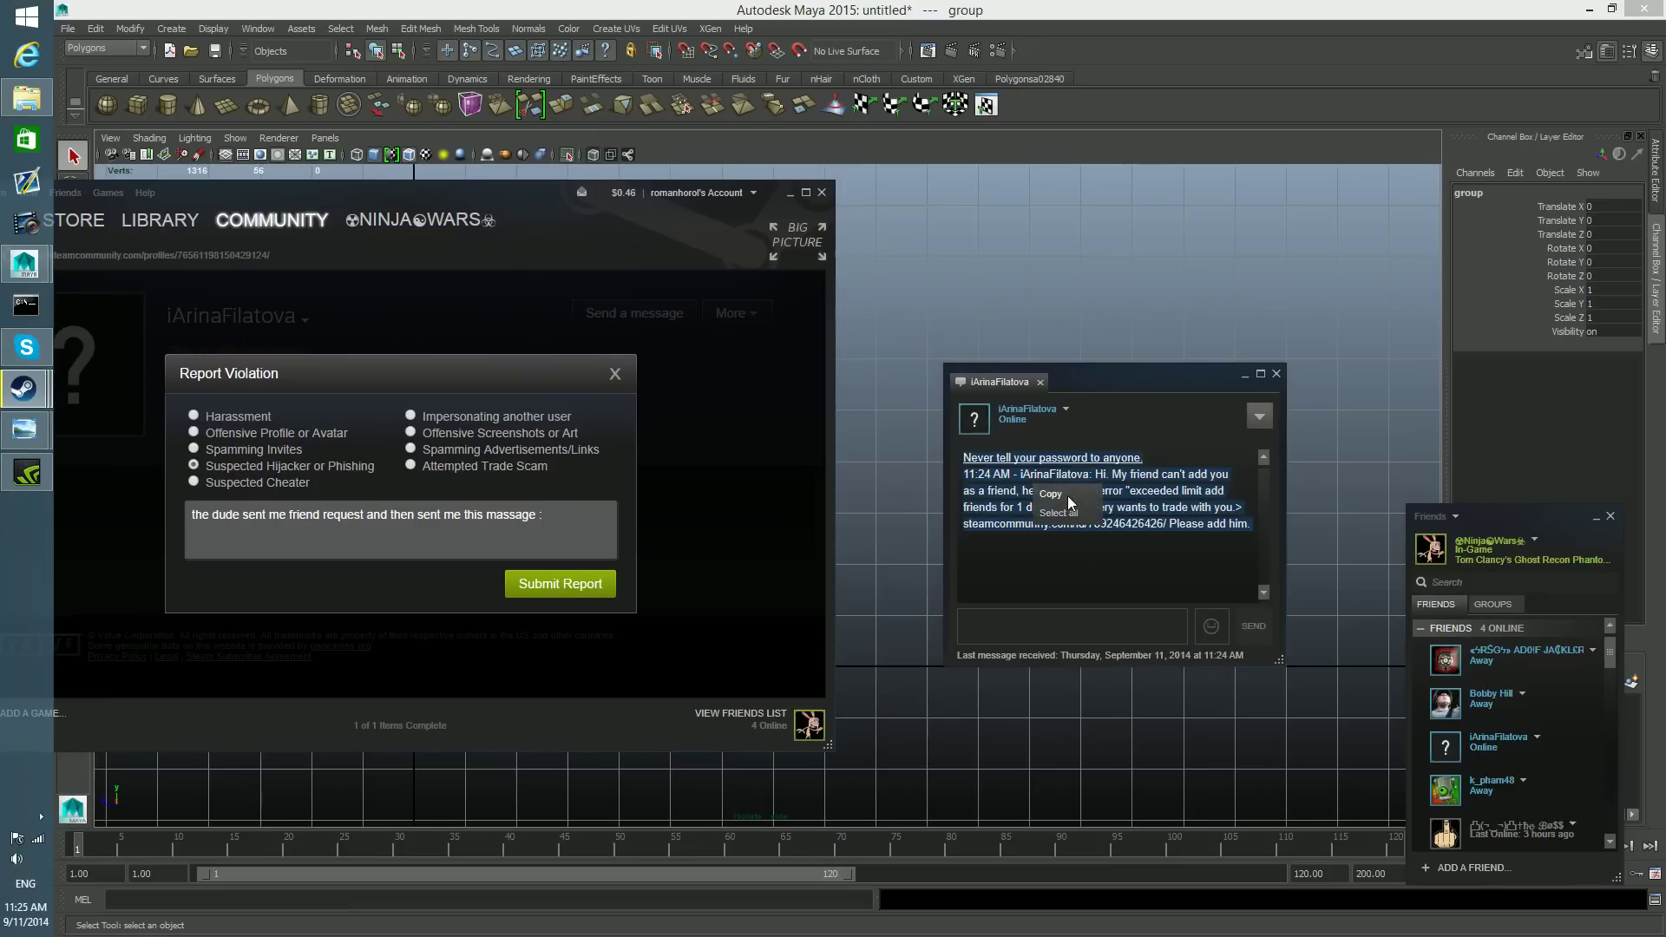
- Add the copied chat message to the report description, submit the violation report and dismiss the acknowledgement
{"action": "left_click", "coordinate": [565, 526]}
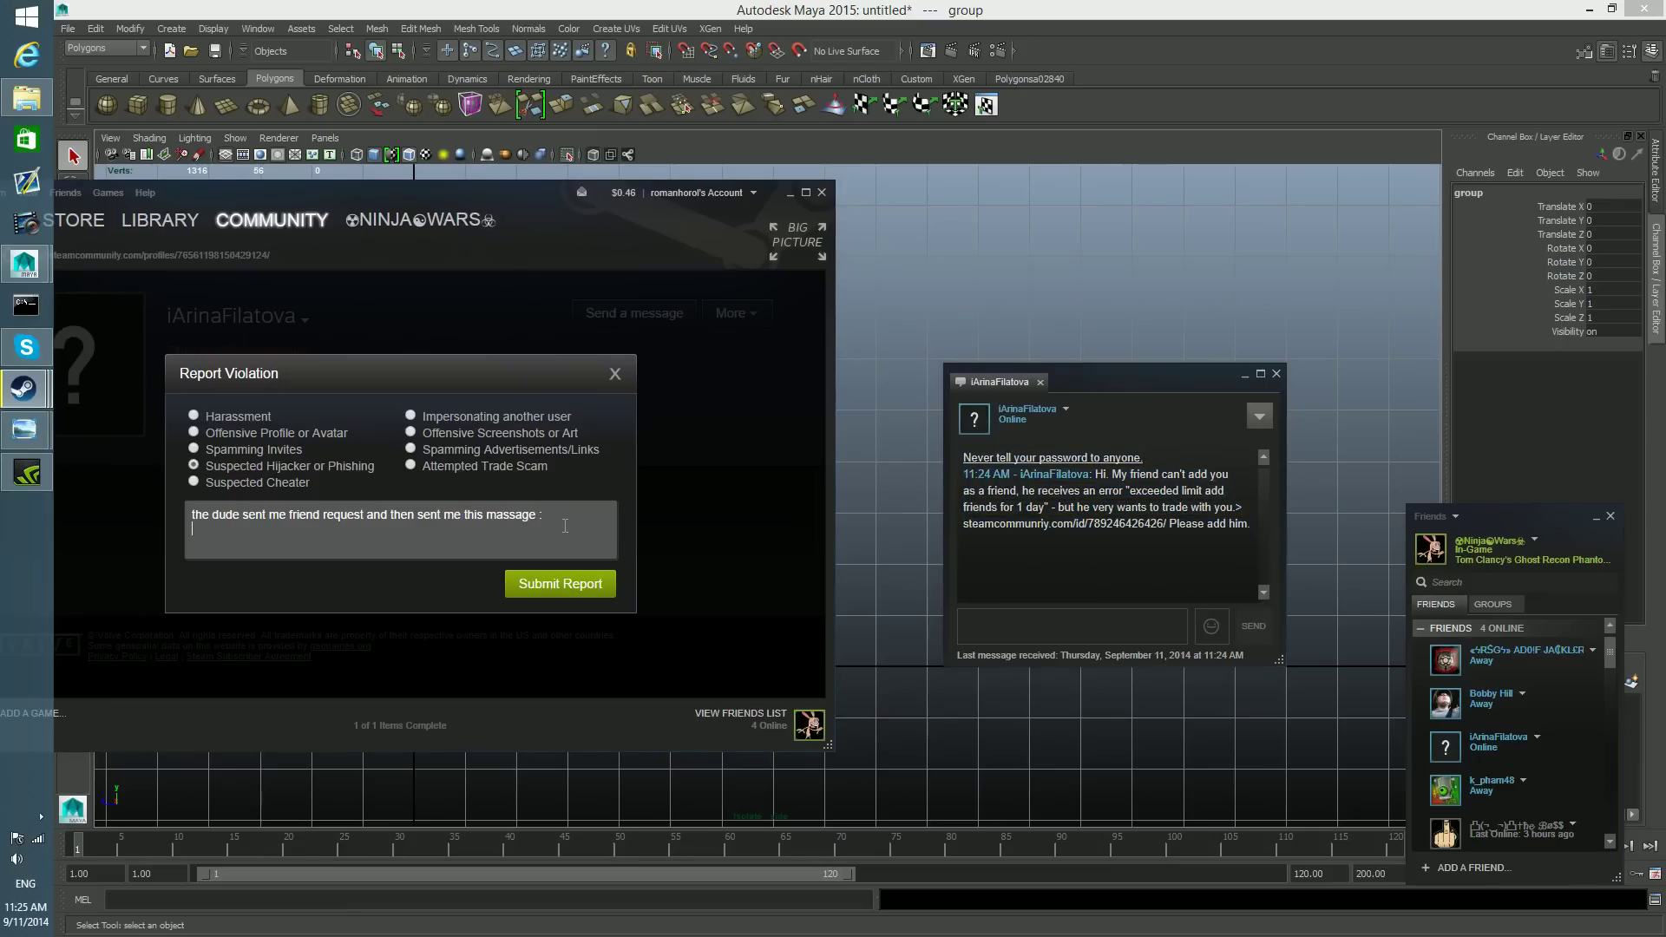
{"action": "key", "text": "ctrl+v"}
{"action": "left_click", "coordinate": [560, 583]}
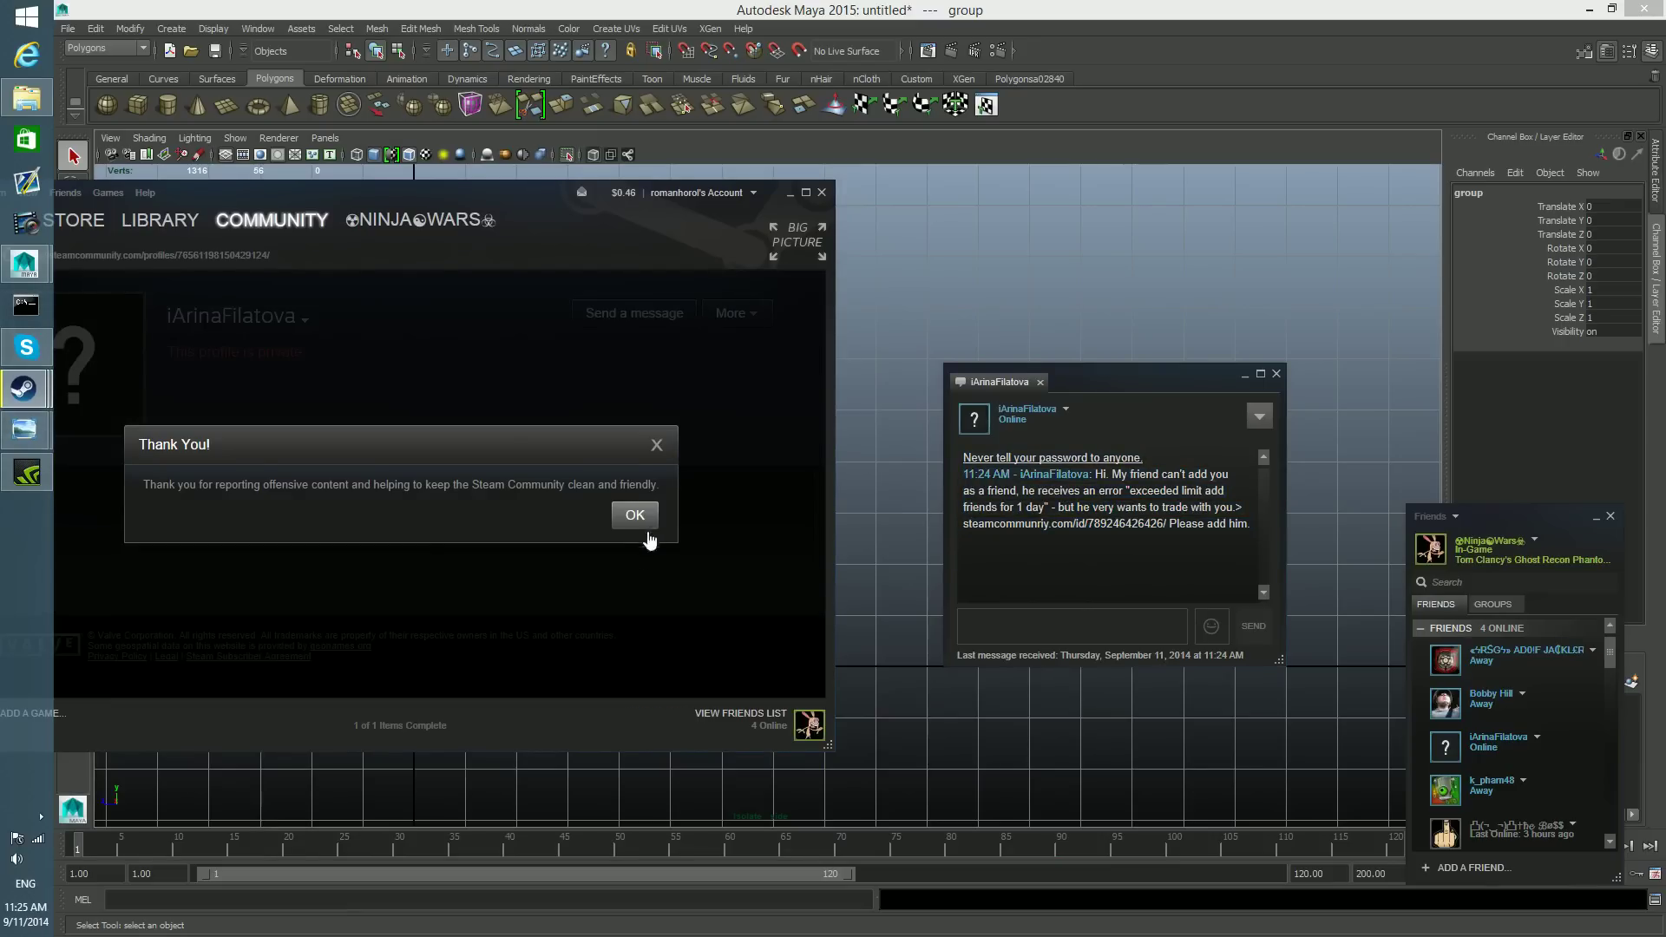
{"action": "left_click", "coordinate": [640, 525]}
- Unfriend the reported sender from their Steam profile and confirm the removal
{"action": "left_click", "coordinate": [733, 312]}
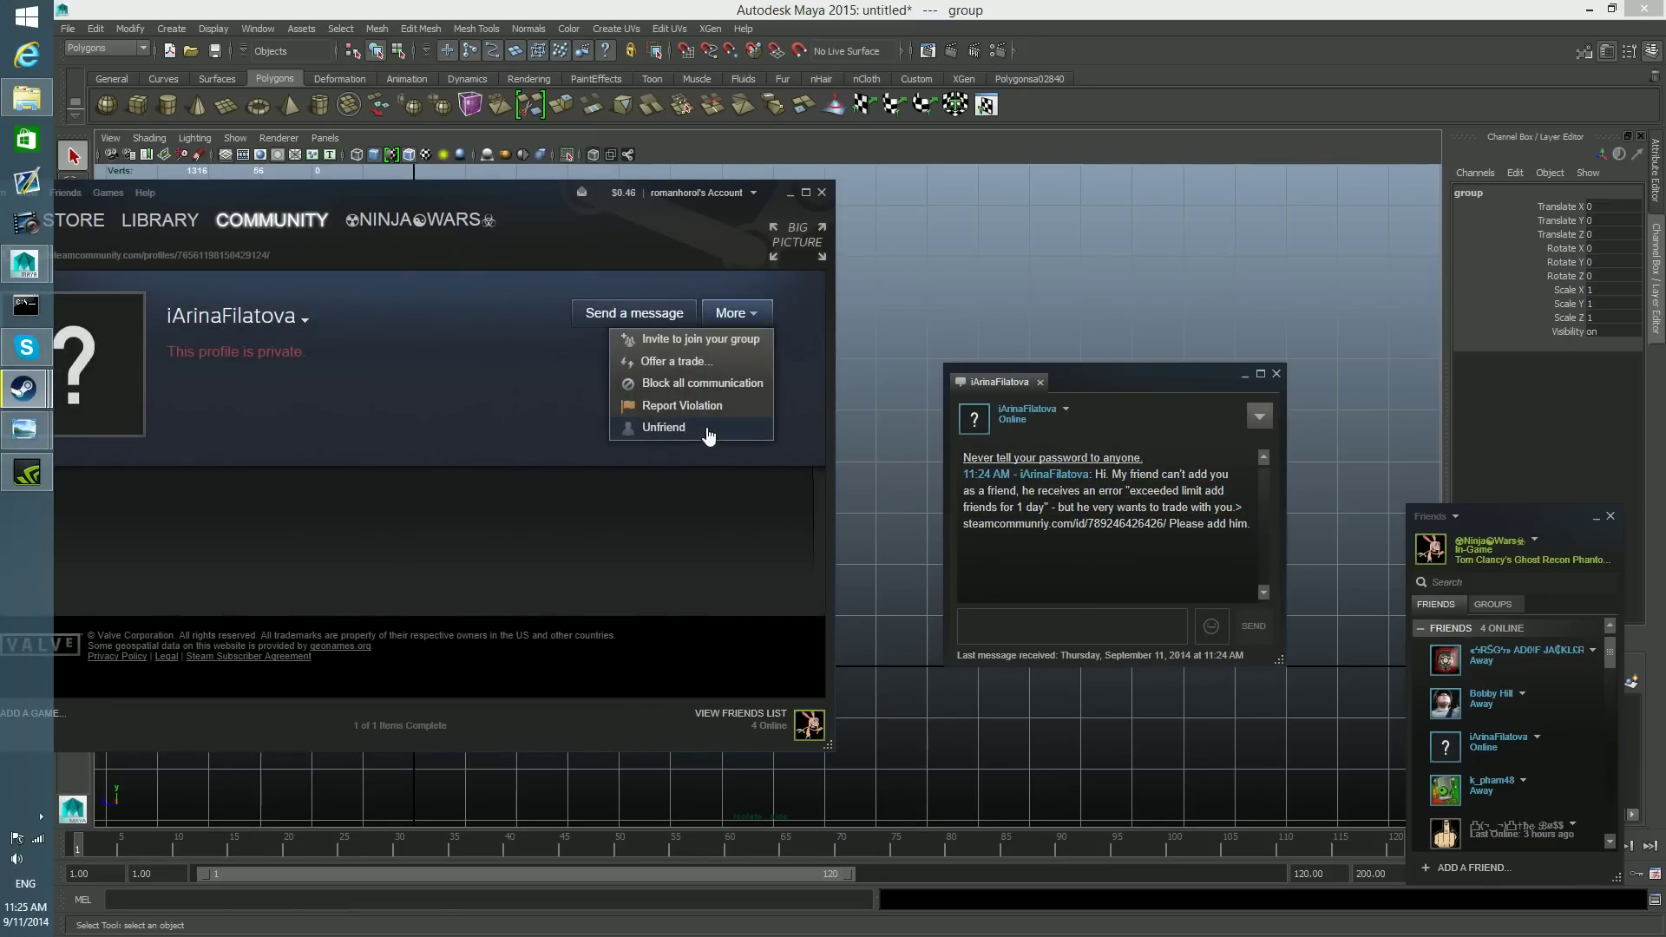
{"action": "left_click", "coordinate": [708, 429]}
{"action": "left_click", "coordinate": [473, 516]}
{"action": "left_click_drag", "start_coordinate": [552, 193], "coordinate": [695, 175]}
{"action": "left_click", "coordinate": [717, 498]}
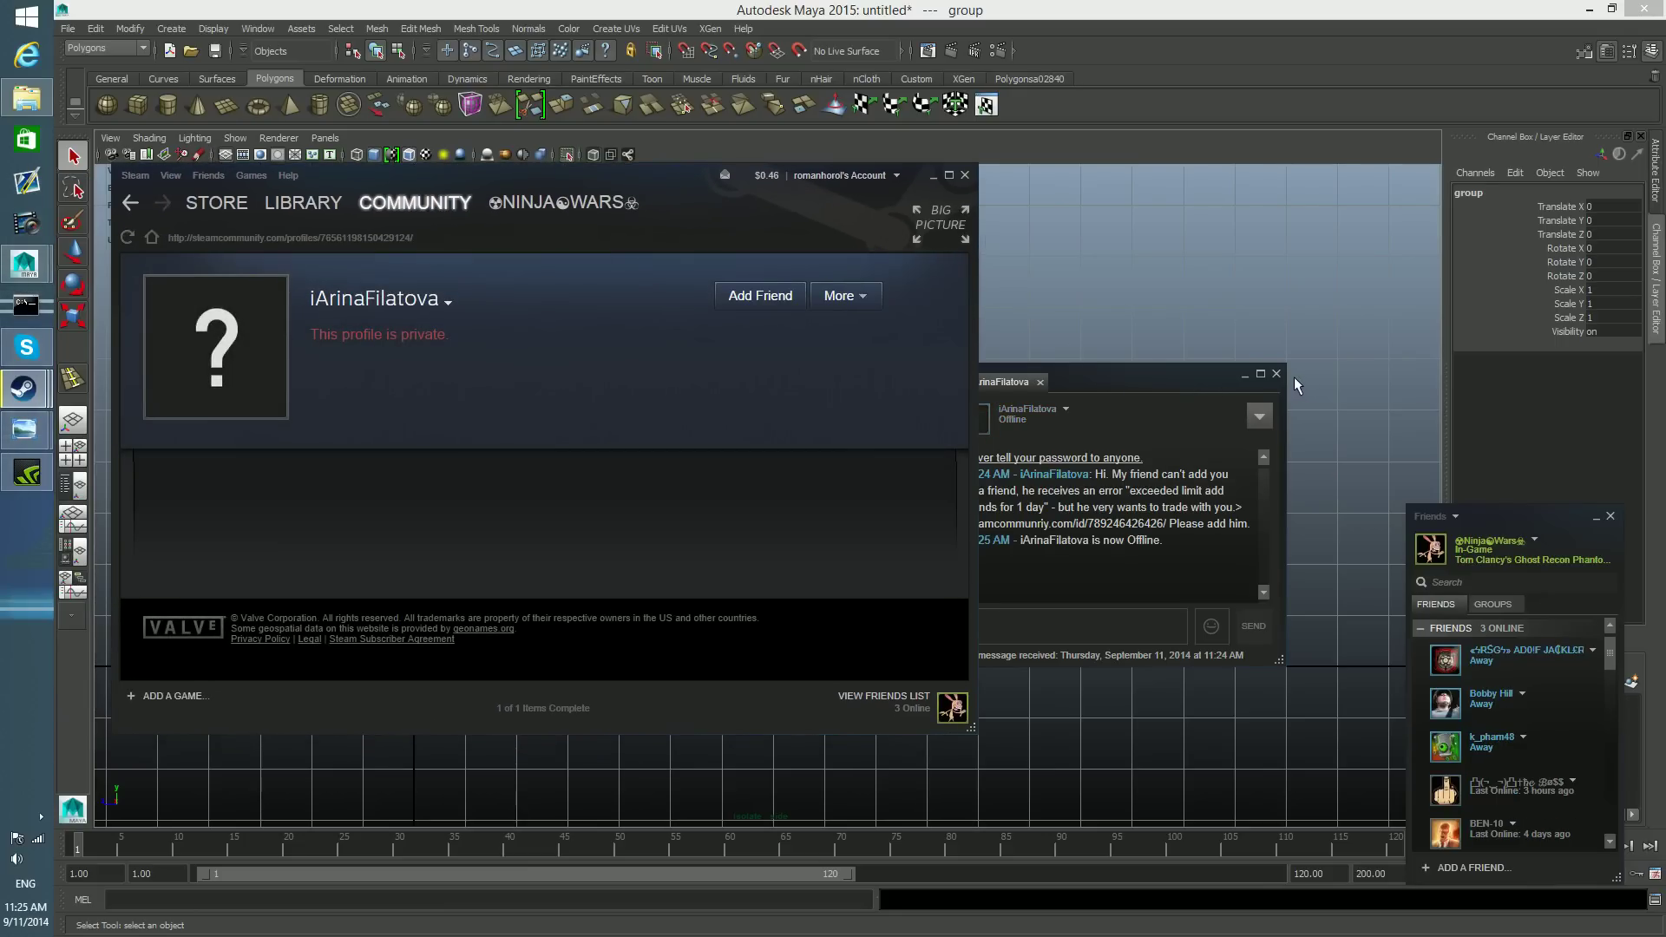
- Close the chat and friends list and minimise the Steam window to return to the Maya scene
{"action": "left_click", "coordinate": [1276, 375]}
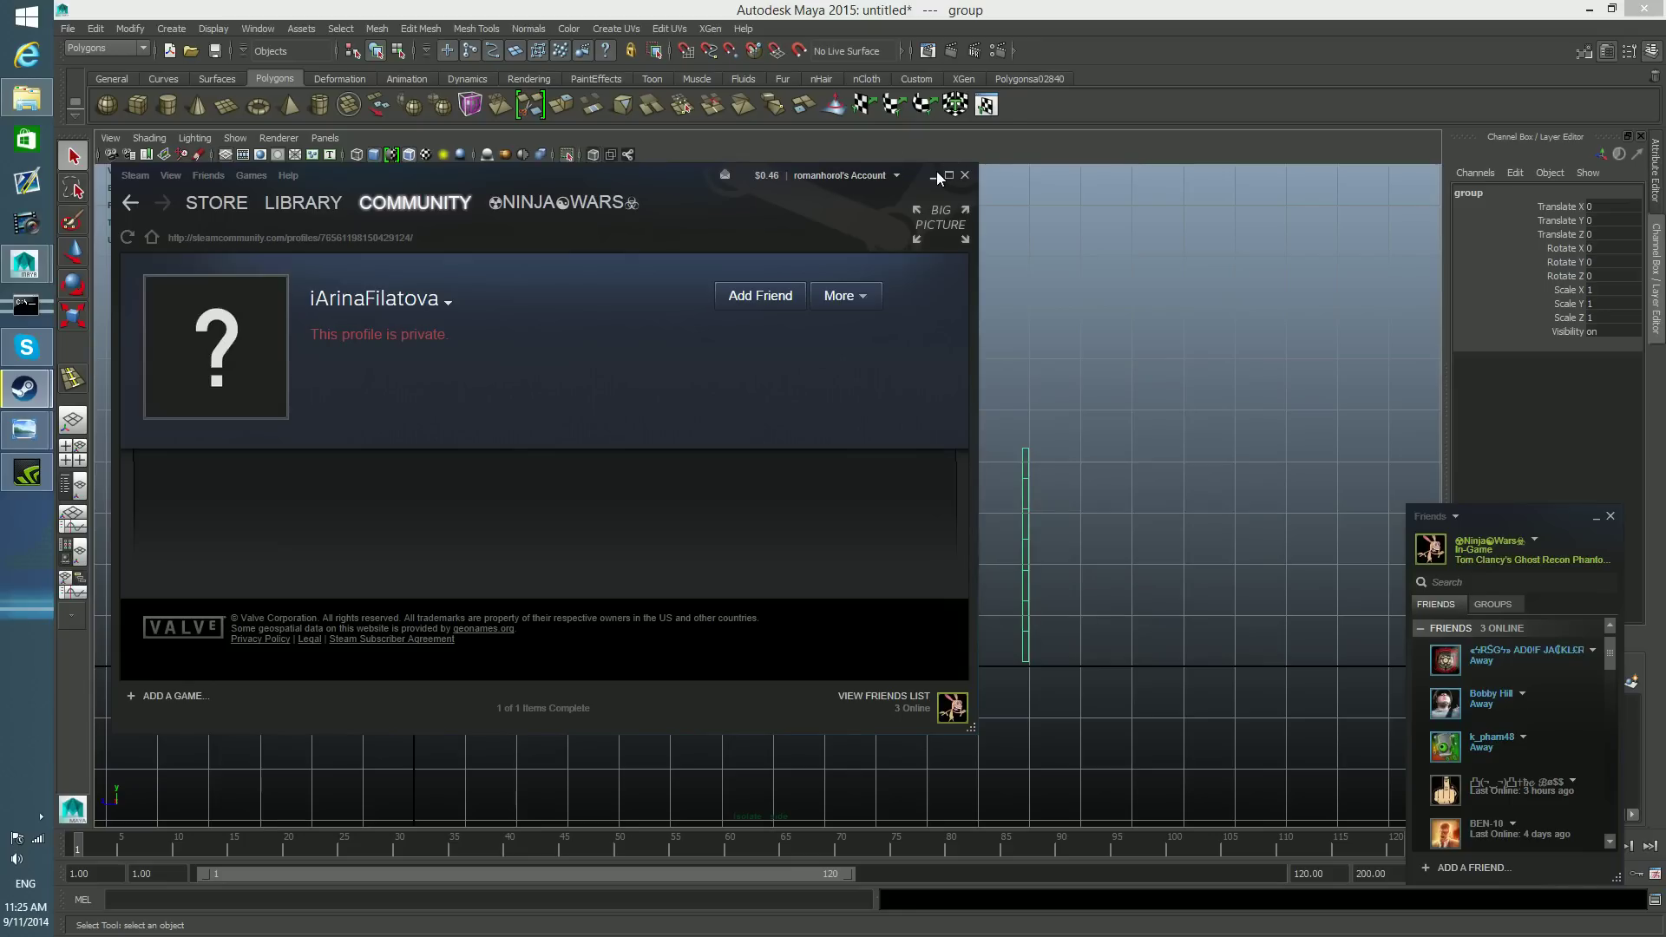
{"action": "left_click", "coordinate": [934, 173]}
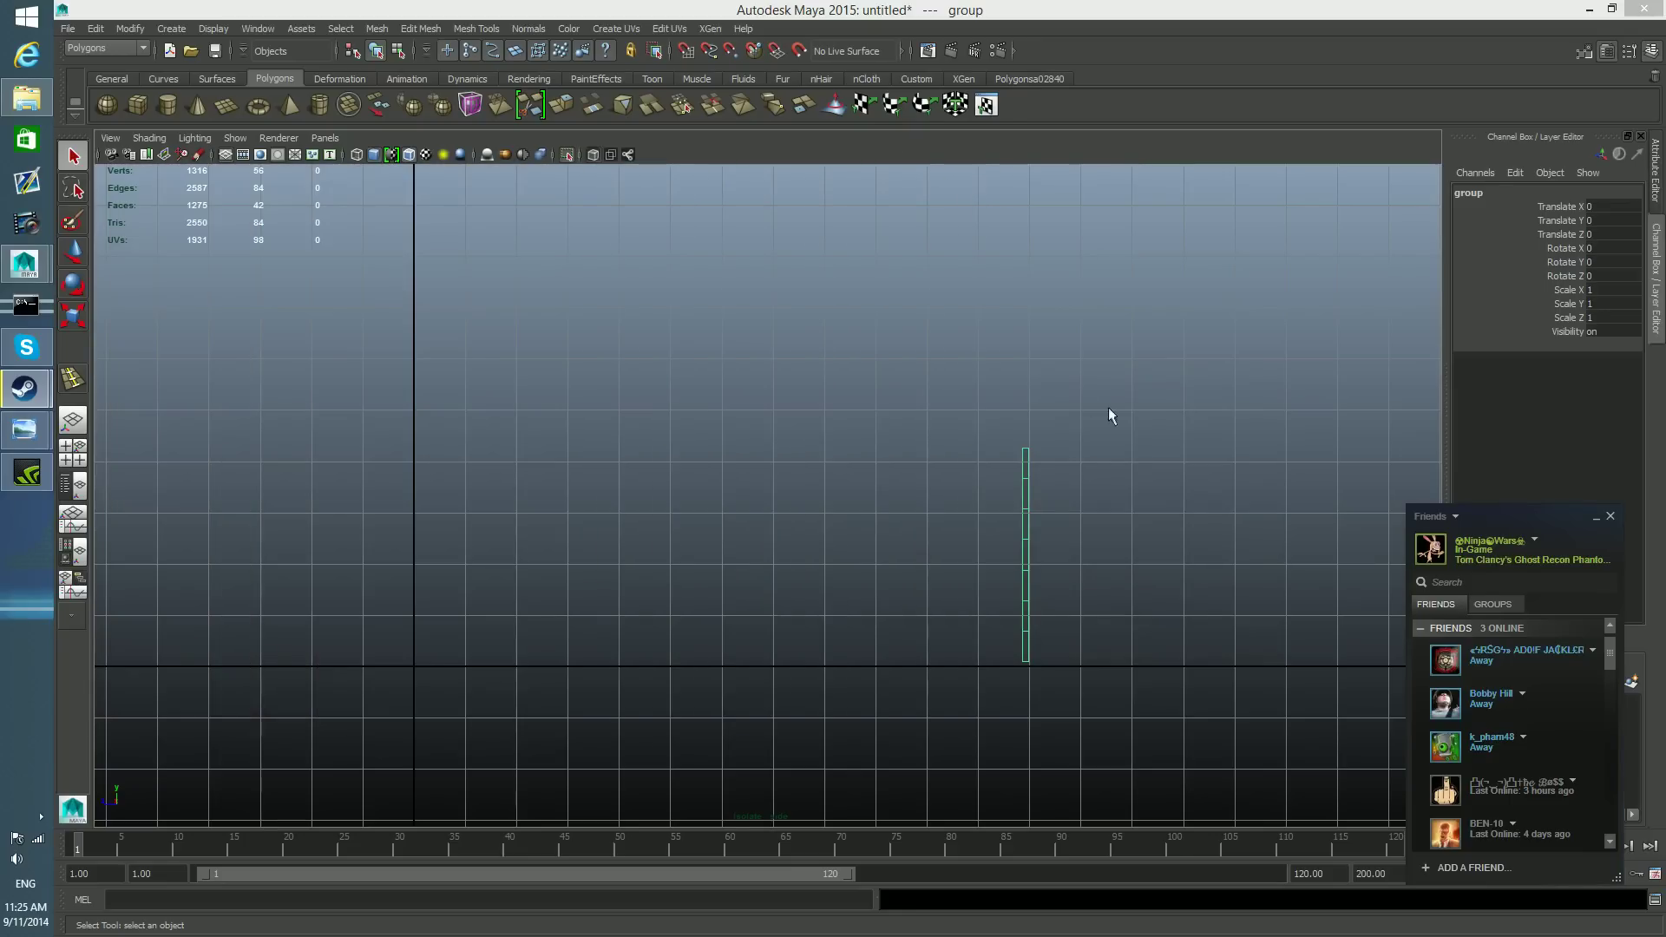
{"action": "left_click", "coordinate": [1602, 520]}
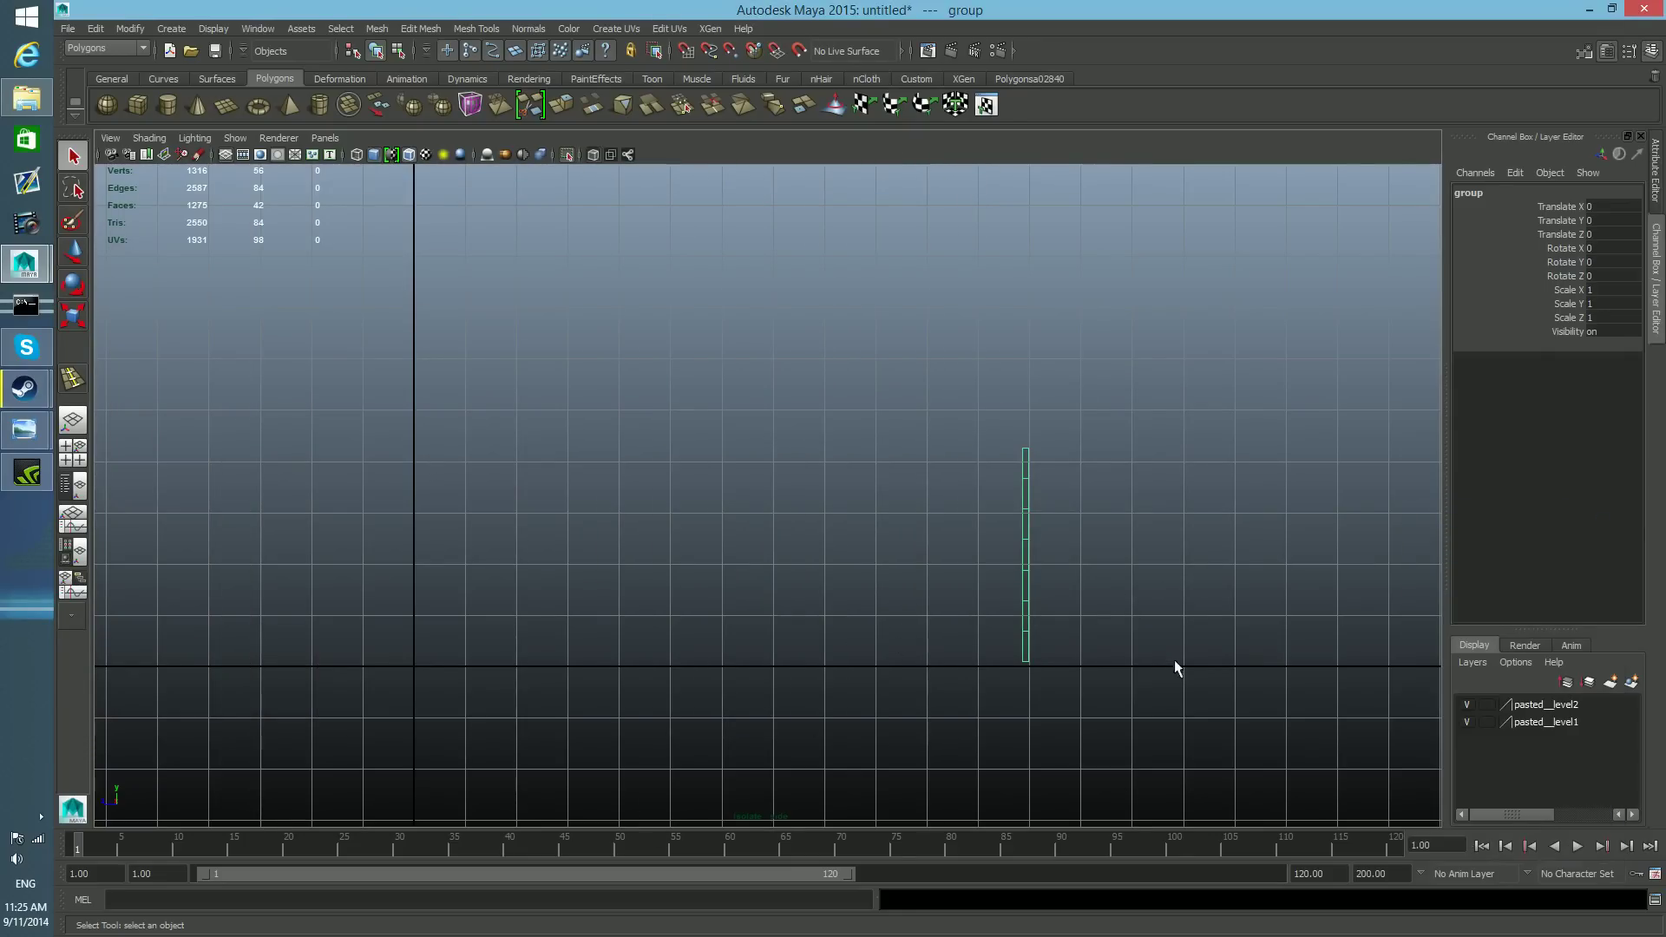
{"action": "middle_click_drag", "start_coordinate": [1152, 621], "coordinate": [1211, 627], "text": "alt"}
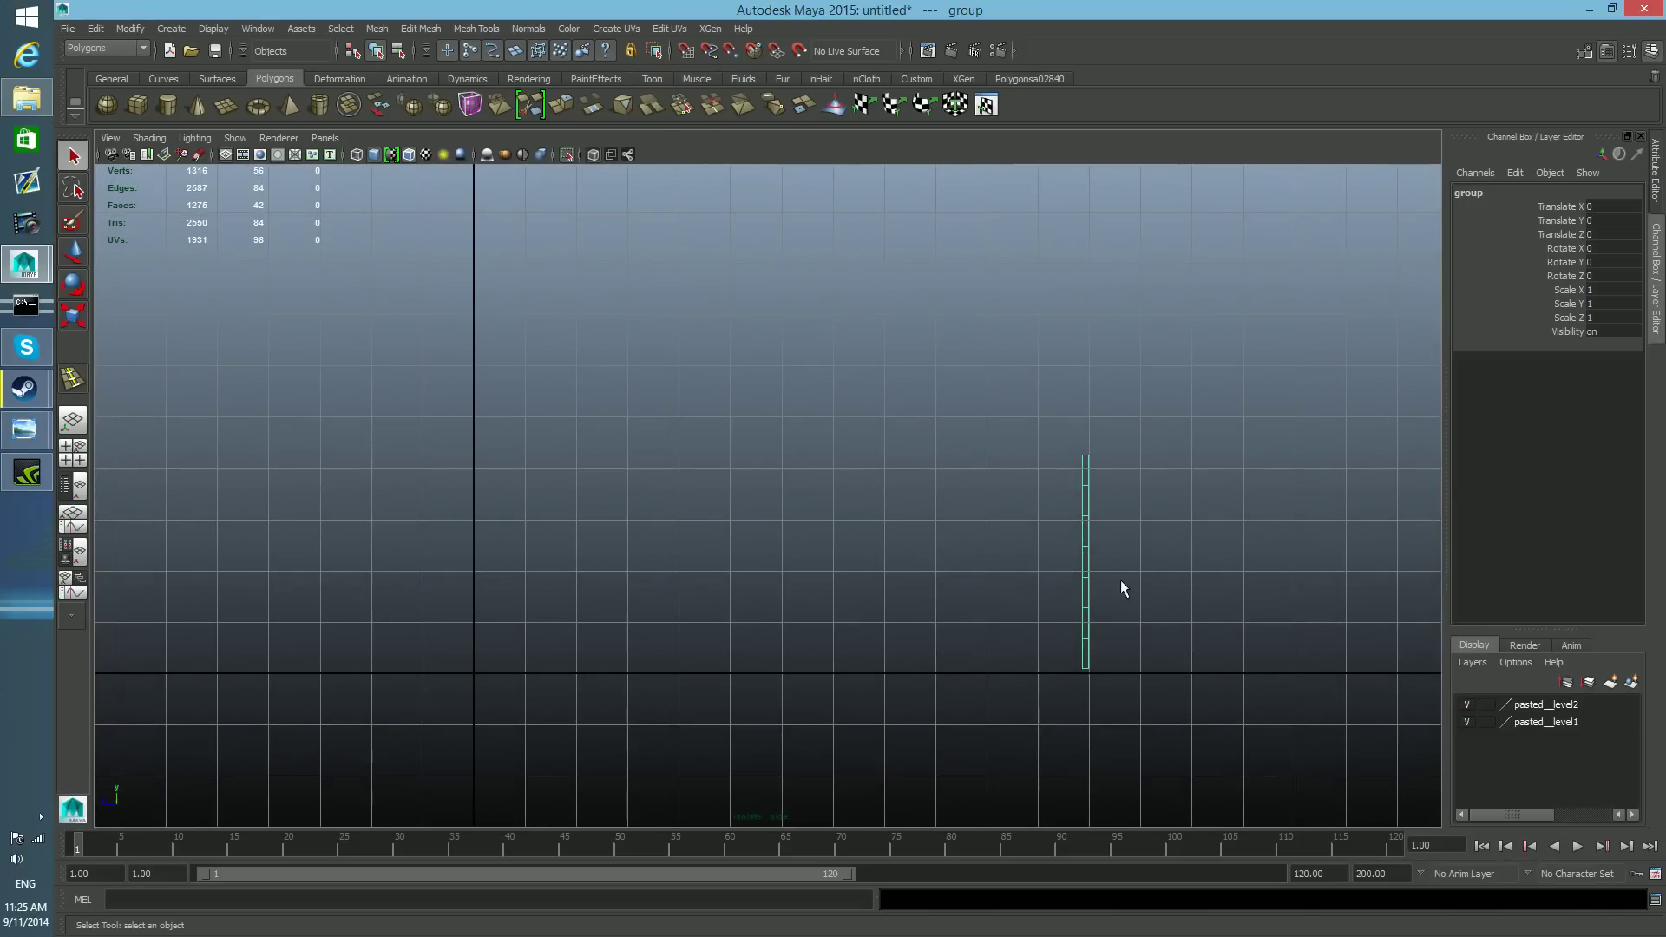
{"action": "middle_click_drag", "start_coordinate": [1123, 588], "coordinate": [1141, 588], "text": "alt"}
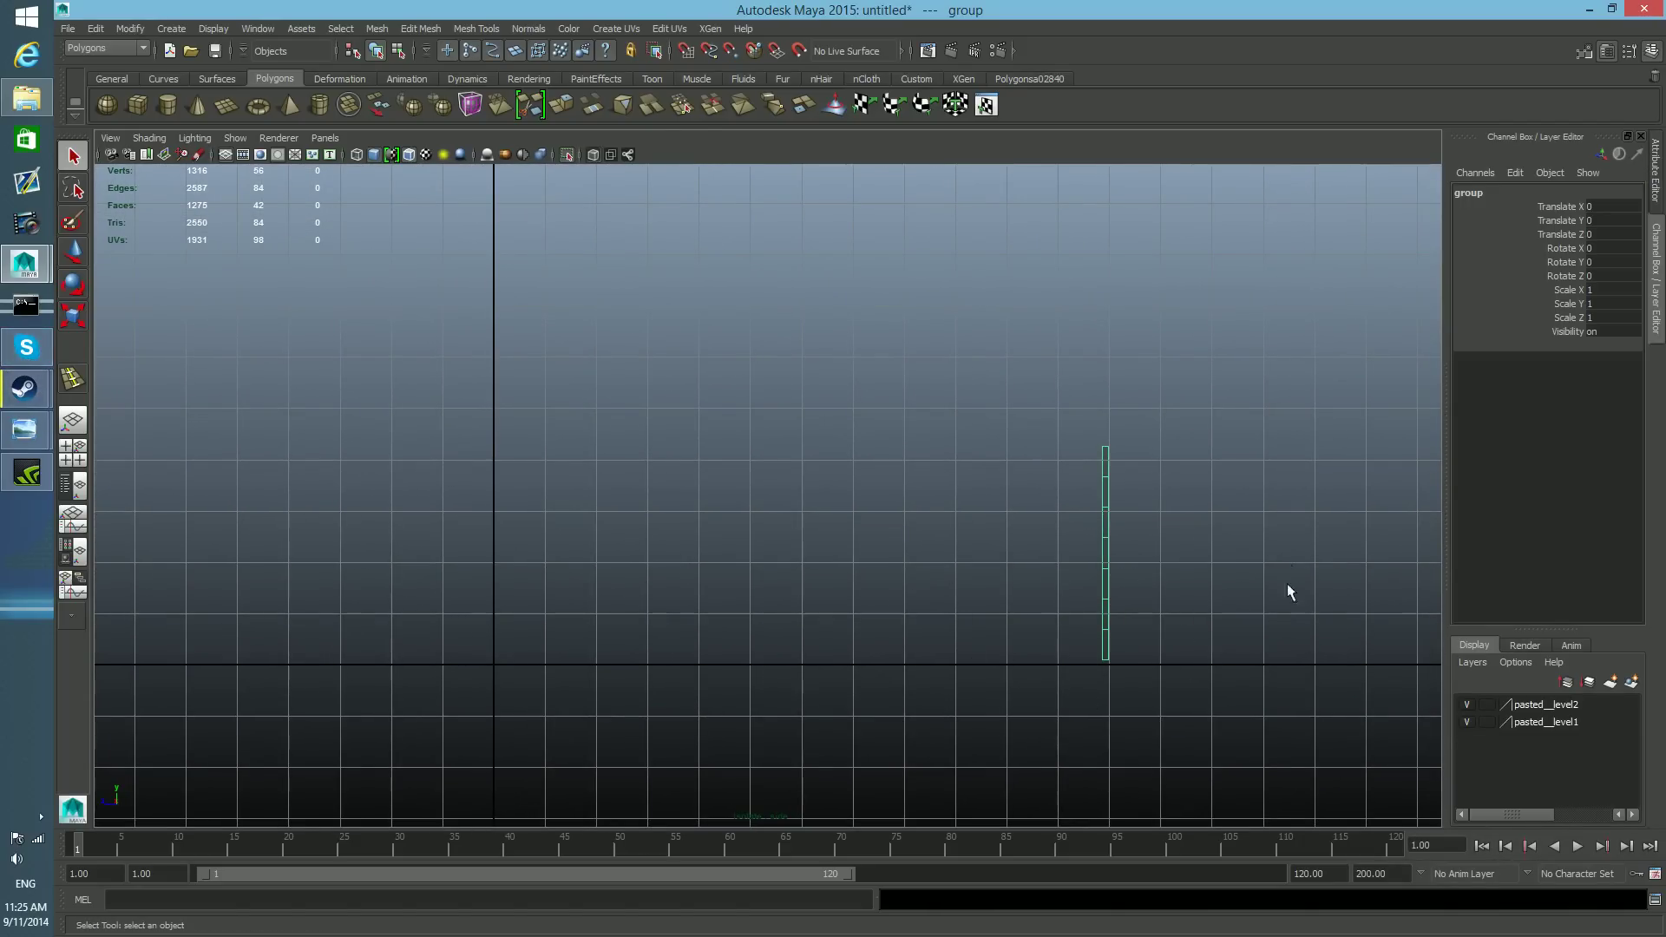
{"action": "scroll", "coordinate": [1254, 612], "scroll_direction": "up", "scroll_amount": 2}
{"action": "middle_click_drag", "start_coordinate": [1258, 623], "coordinate": [1260, 585], "text": "alt"}
{"action": "scroll", "coordinate": [1261, 585], "scroll_direction": "up", "scroll_amount": 1}
{"action": "scroll", "coordinate": [1260, 585], "scroll_direction": "down", "scroll_amount": 1}
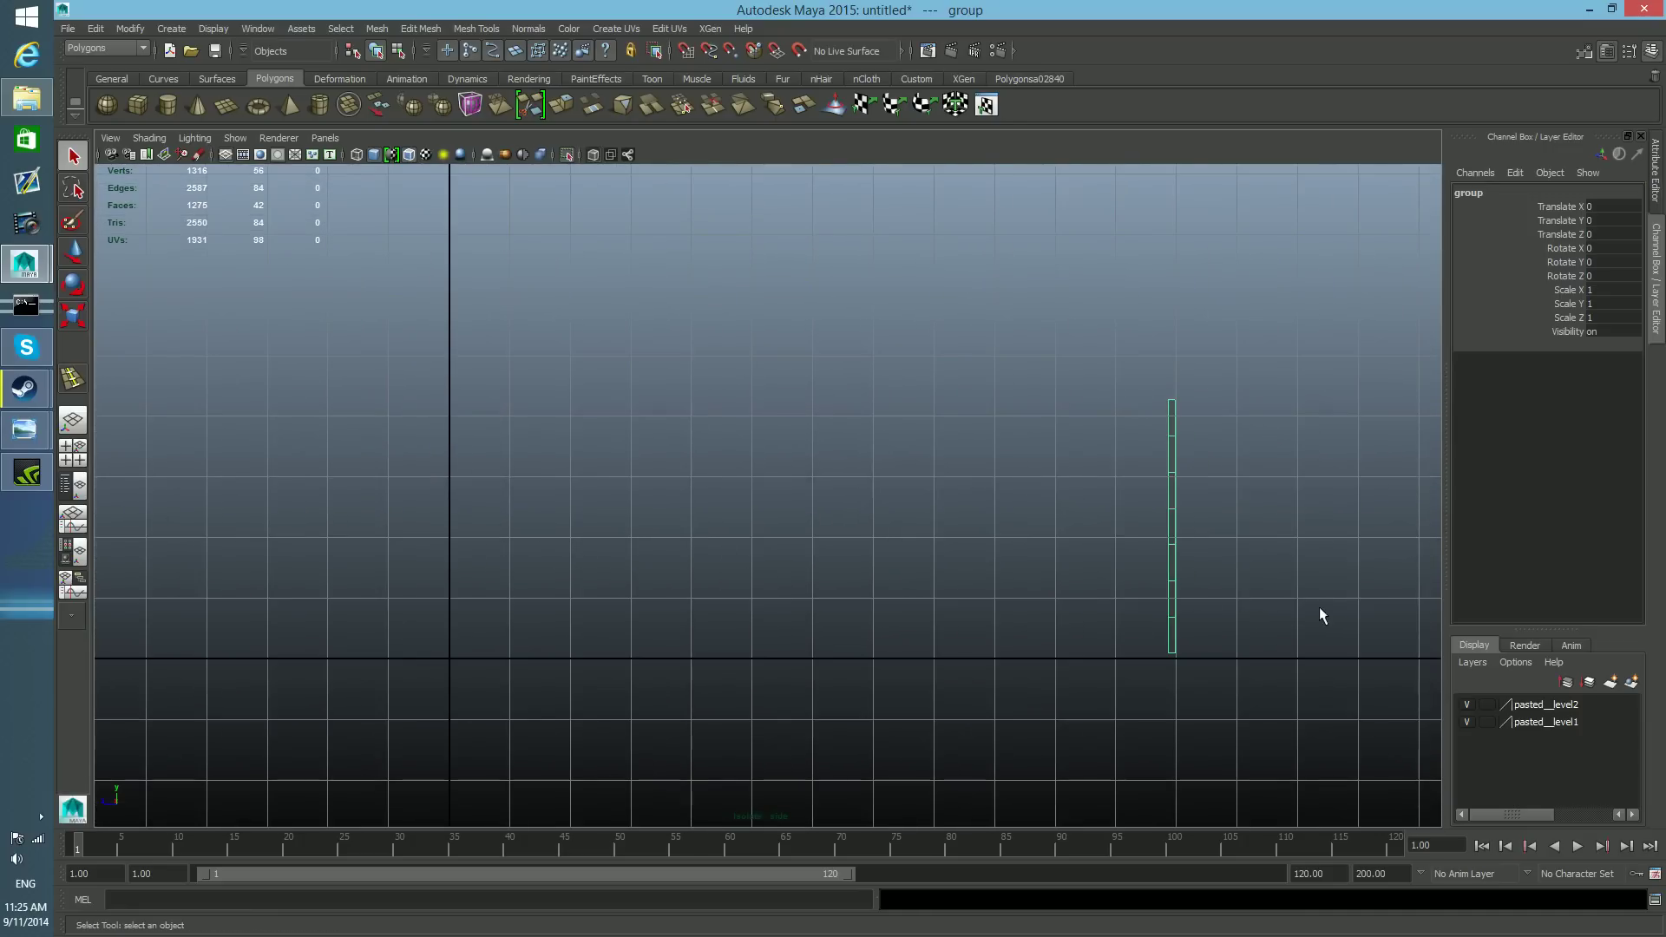
{"action": "middle_click_drag", "start_coordinate": [1208, 607], "coordinate": [1149, 670], "text": "alt"}
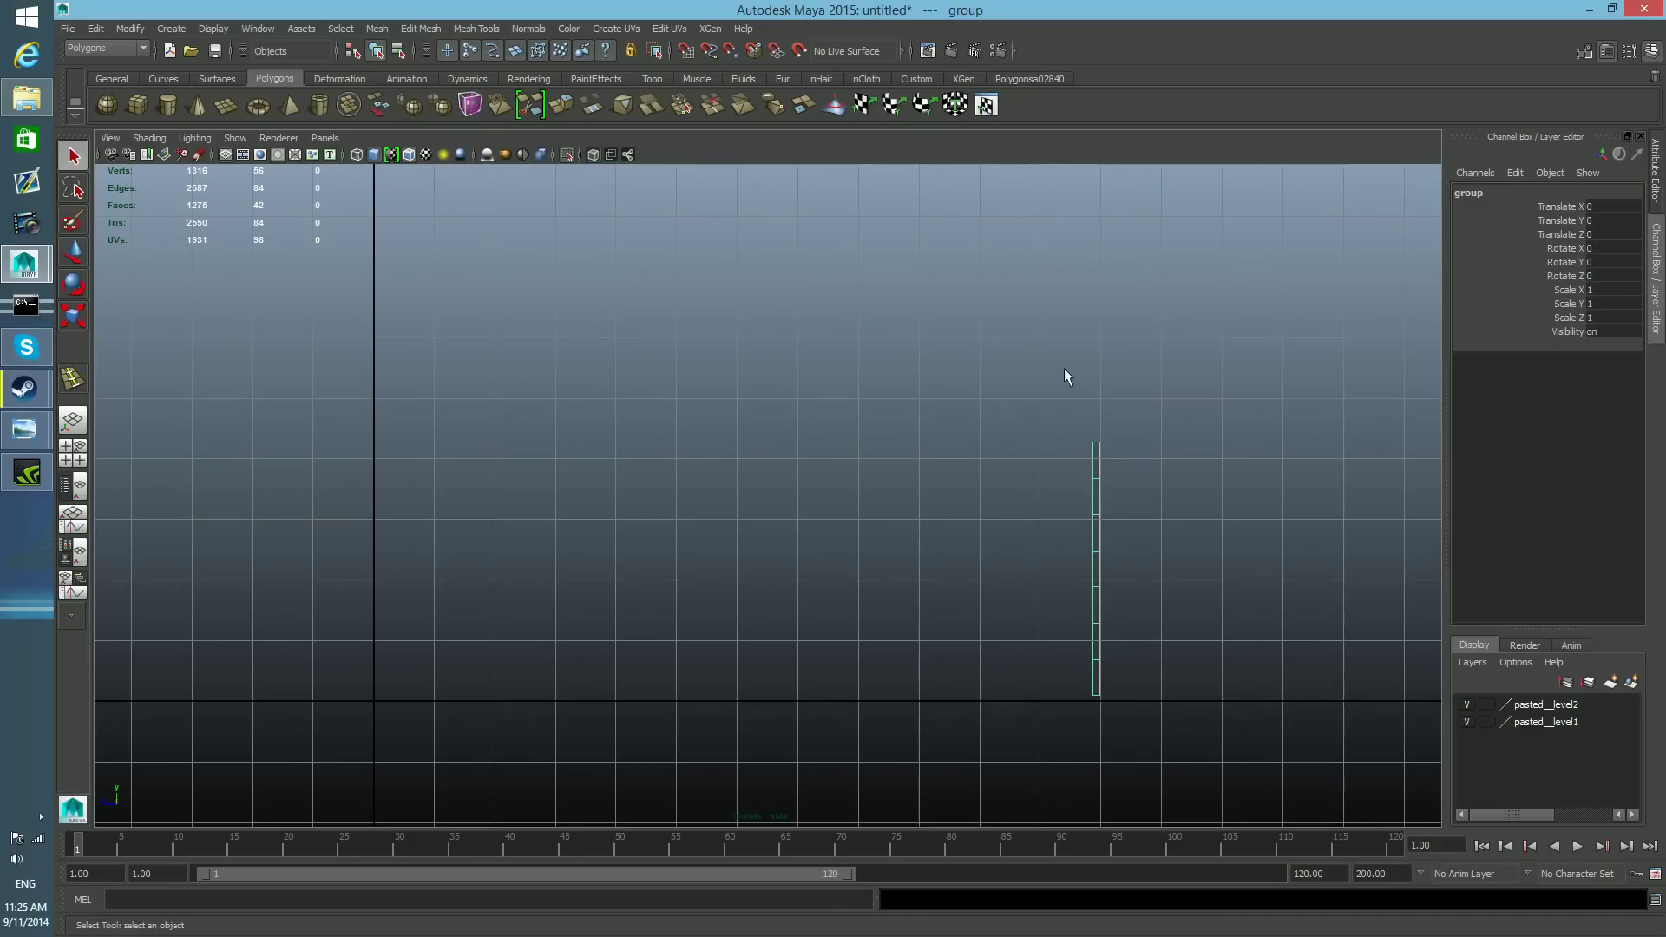
- Draw a straight vertical EP curve along the garage door slats in the side view, from their bottom to their top
{"action": "left_click", "coordinate": [171, 28]}
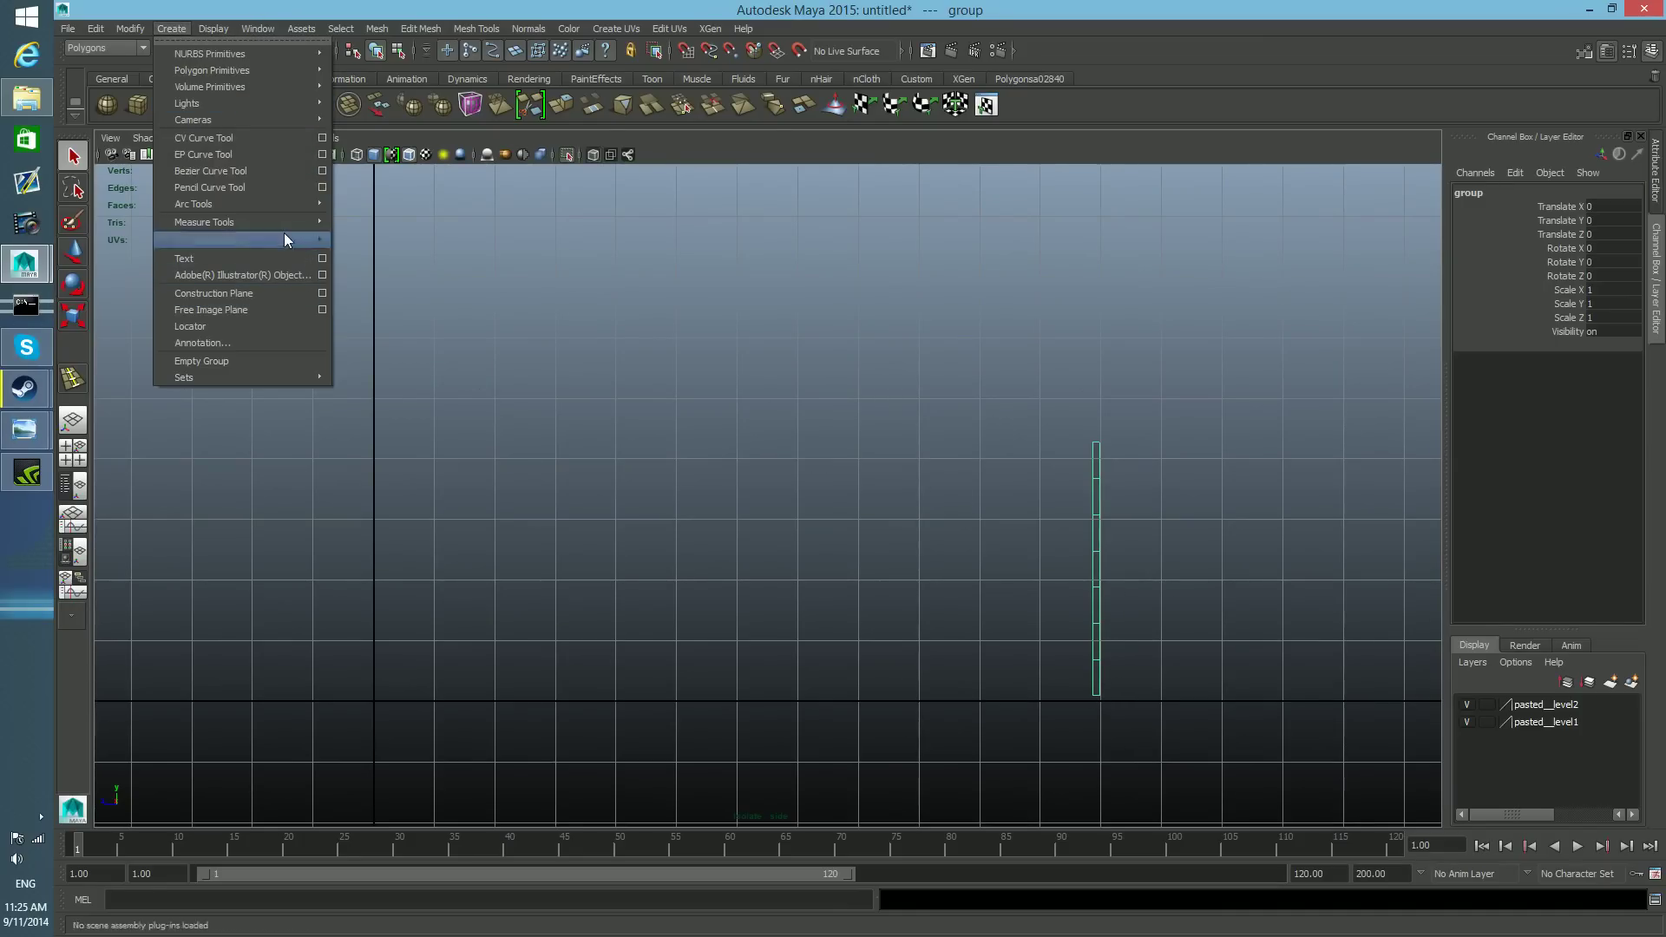
{"action": "left_click", "coordinate": [234, 156]}
{"action": "middle_click_drag", "start_coordinate": [1059, 669], "coordinate": [933, 592], "text": "alt"}
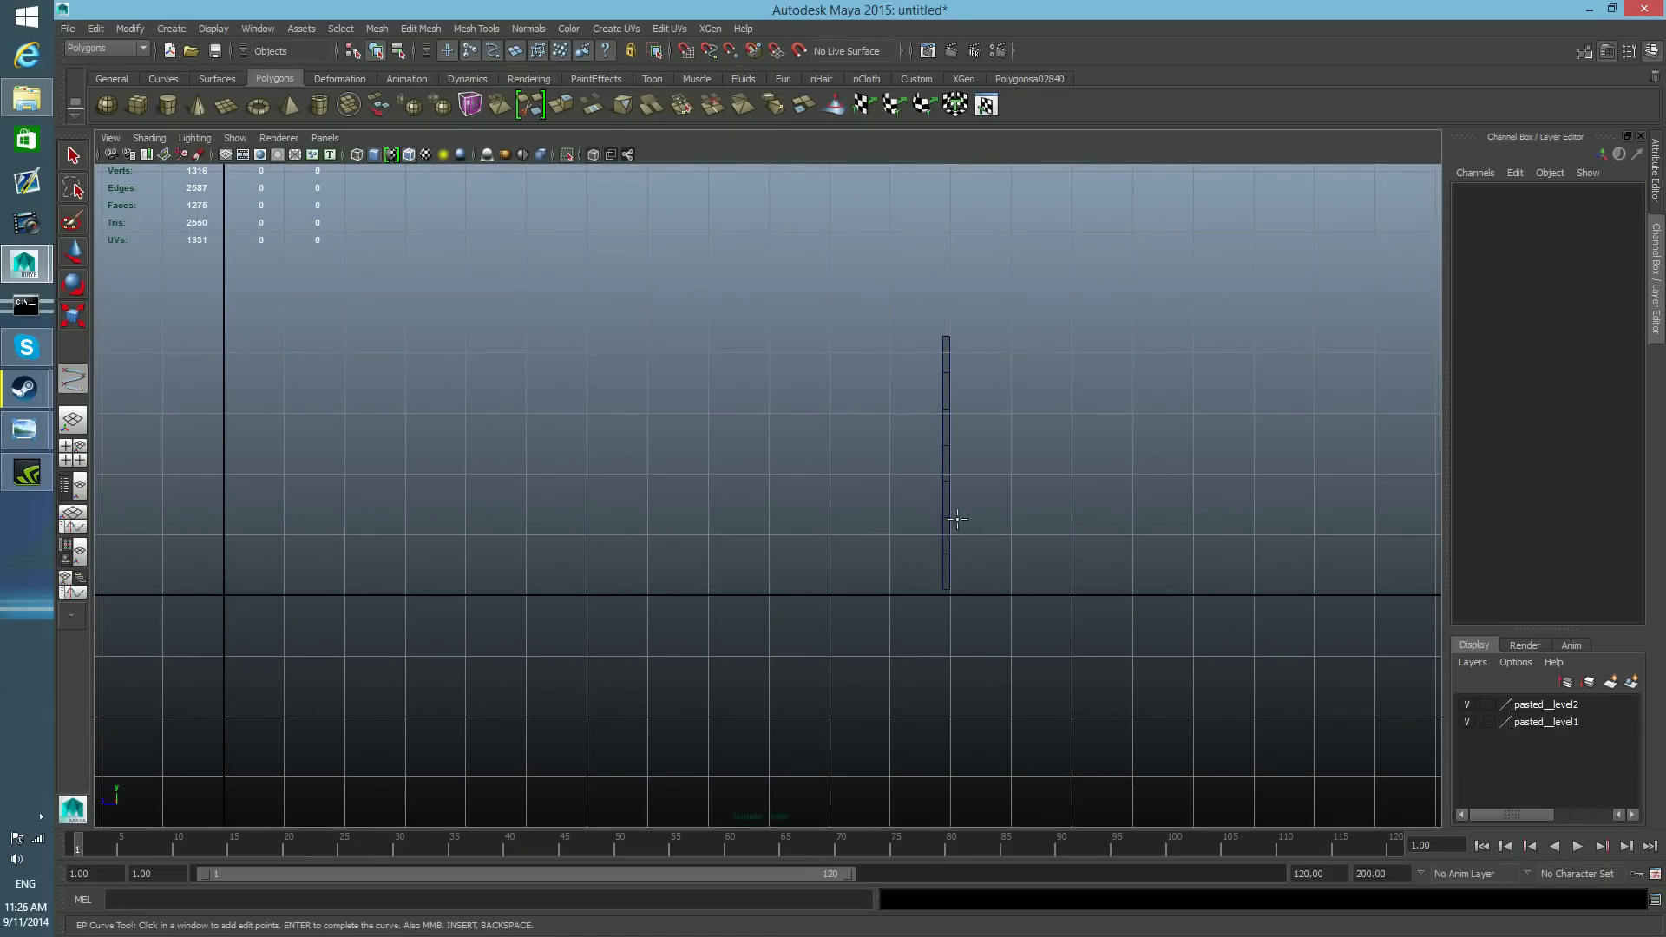
{"action": "middle_click_drag", "start_coordinate": [946, 602], "coordinate": [971, 672], "text": "alt"}
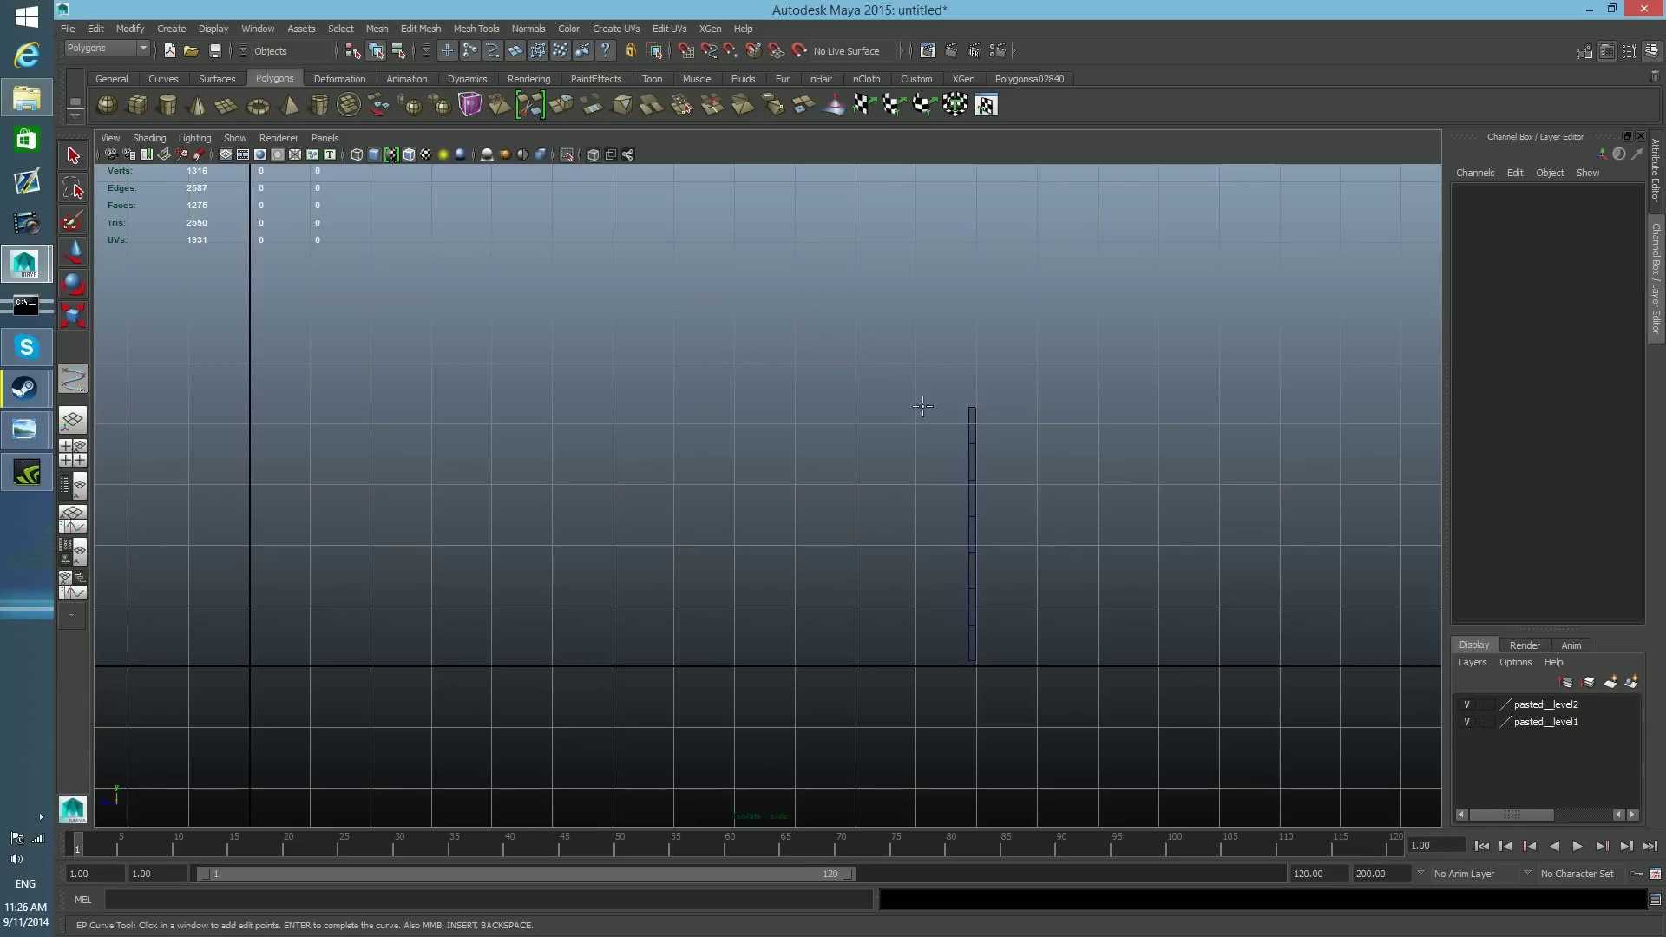
{"action": "scroll", "coordinate": [966, 617], "scroll_direction": "up", "scroll_amount": 1}
{"action": "middle_click_drag", "start_coordinate": [965, 617], "coordinate": [908, 550], "text": "alt"}
{"action": "scroll", "coordinate": [913, 604], "scroll_direction": "up", "scroll_amount": 1}
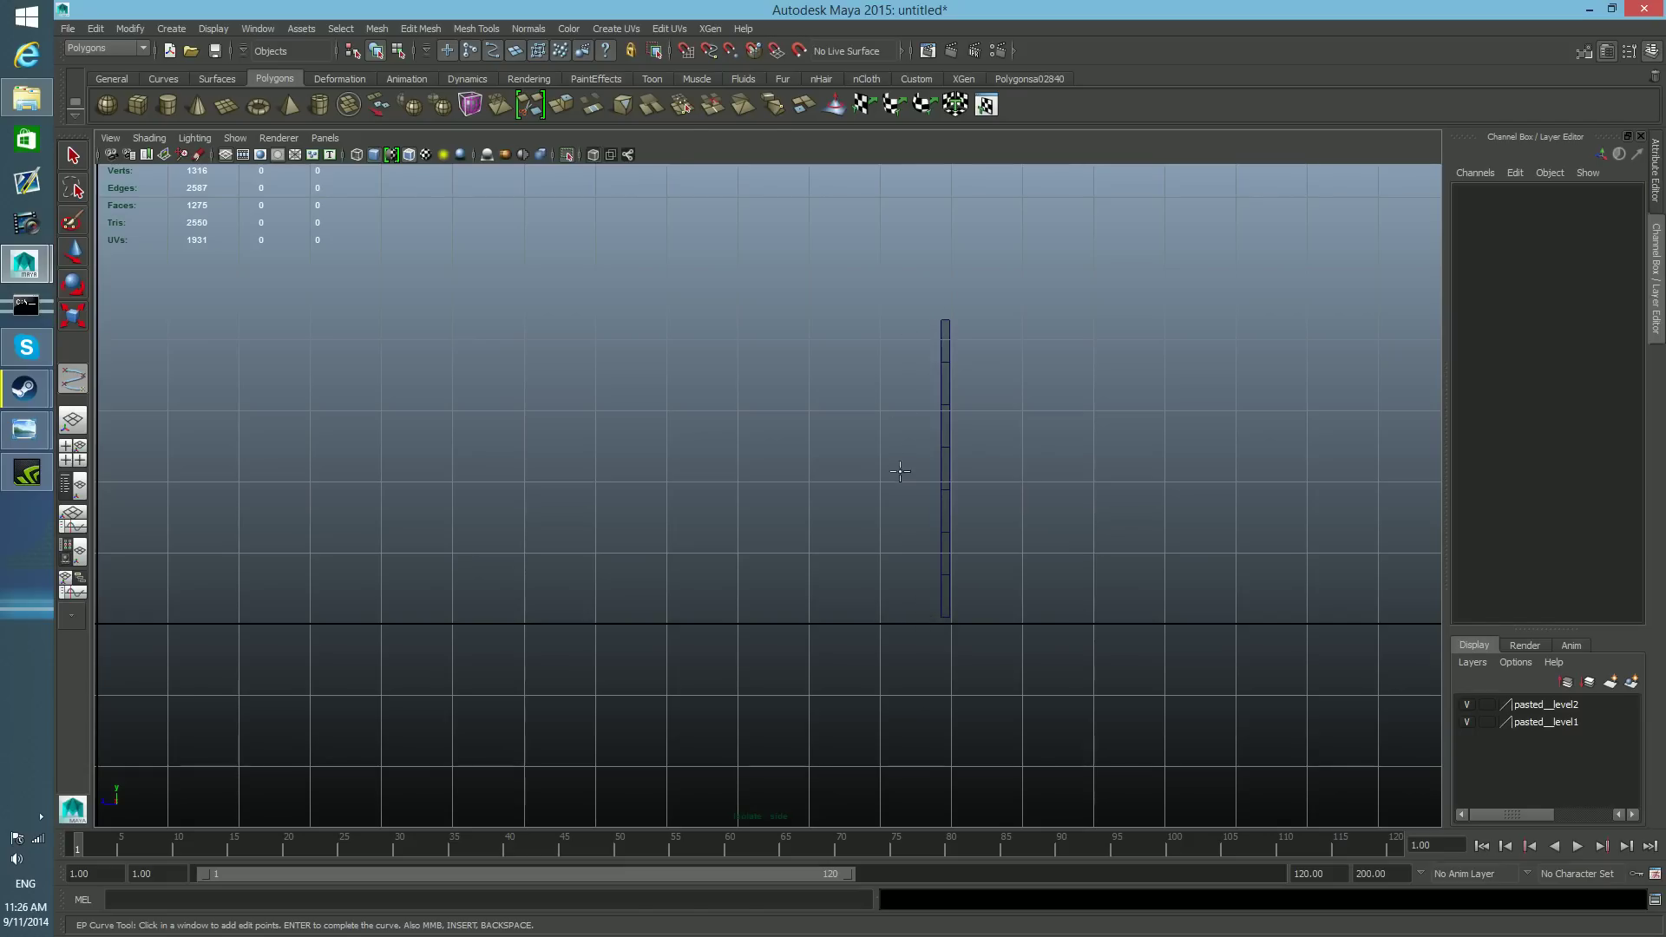
{"action": "left_click", "coordinate": [945, 618]}
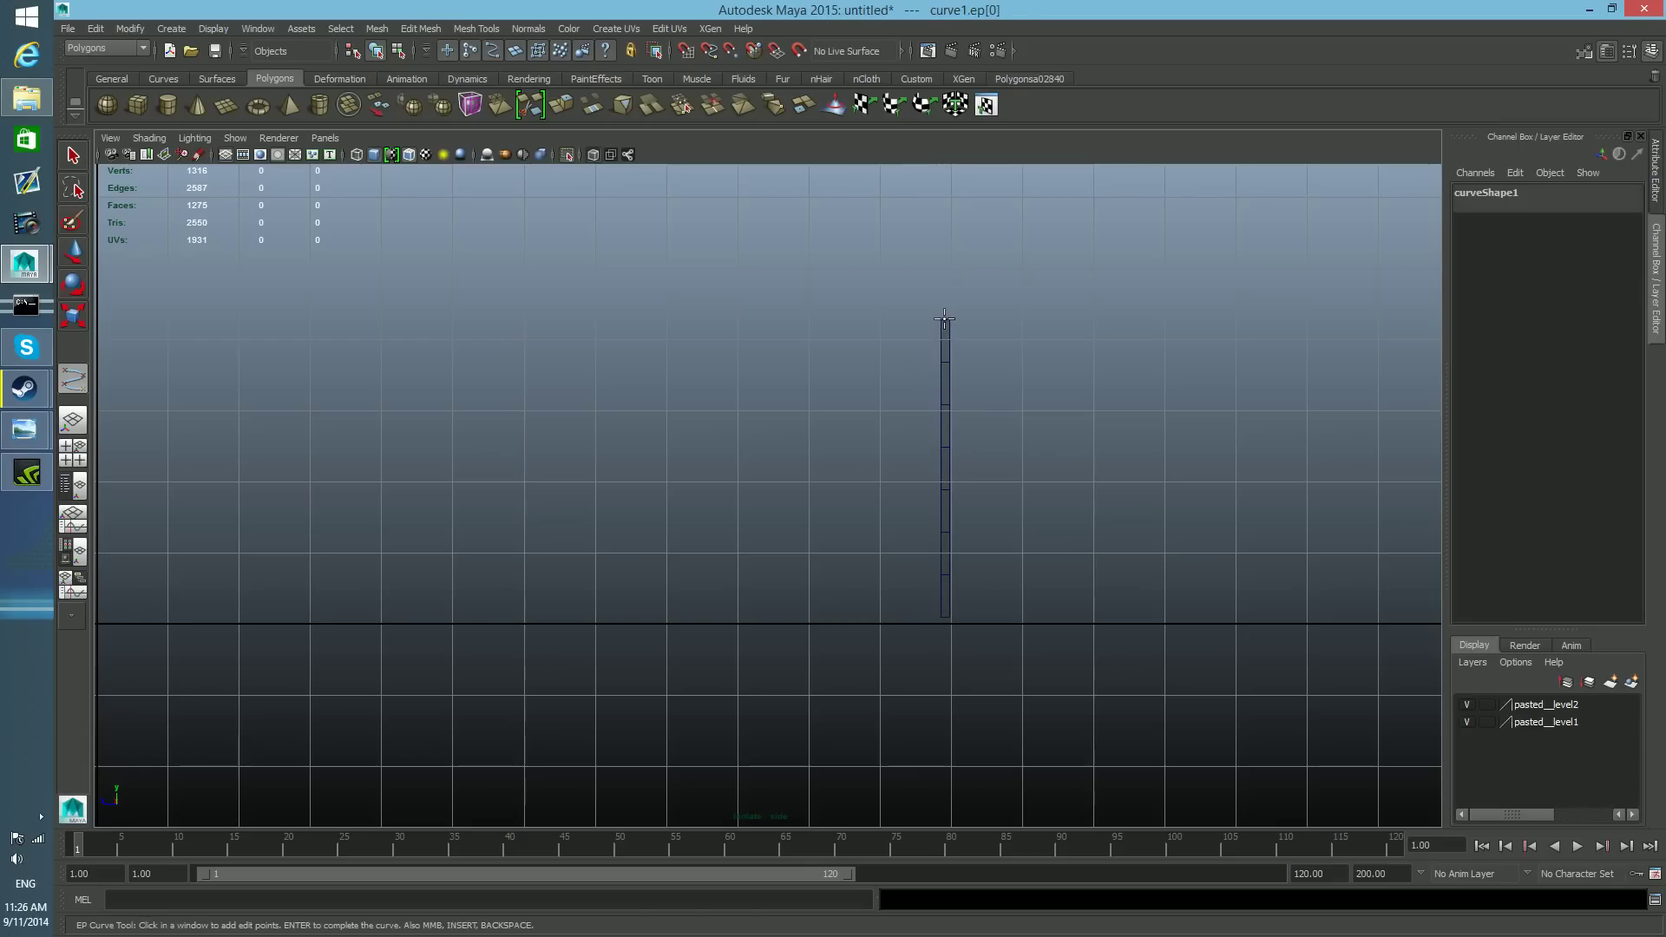
{"action": "left_click", "coordinate": [945, 320]}
{"action": "key", "text": "Return"}
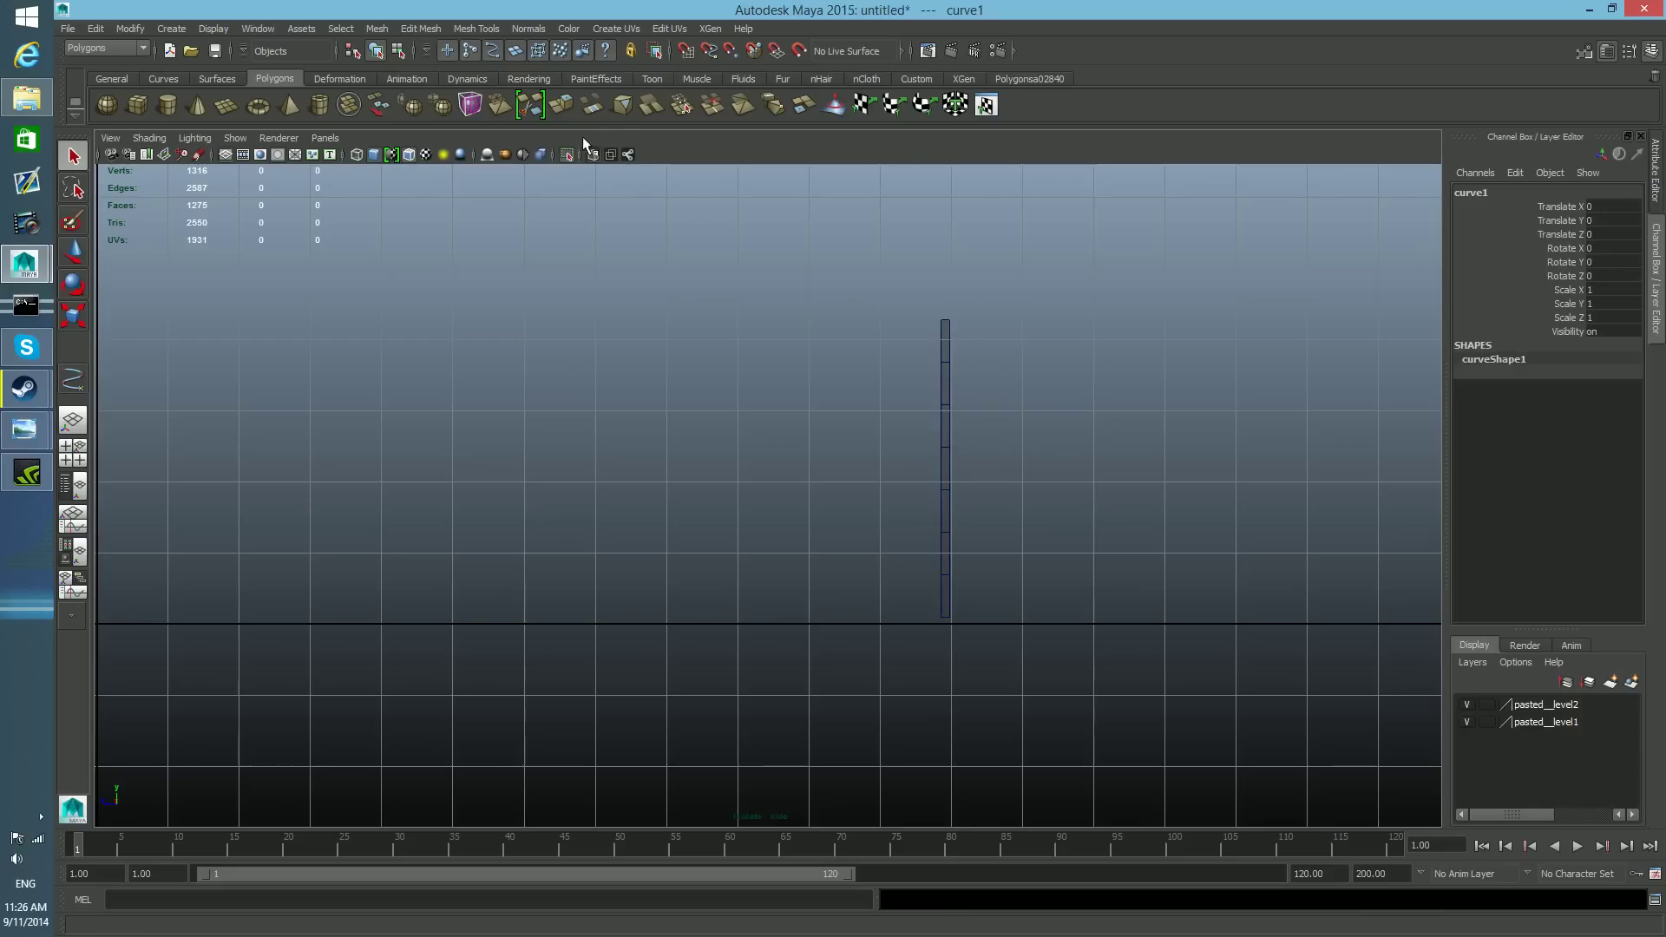
- Turn off isolation in the side view and select the slat group together with curve1 in the Outliner
{"action": "left_click", "coordinate": [567, 154]}
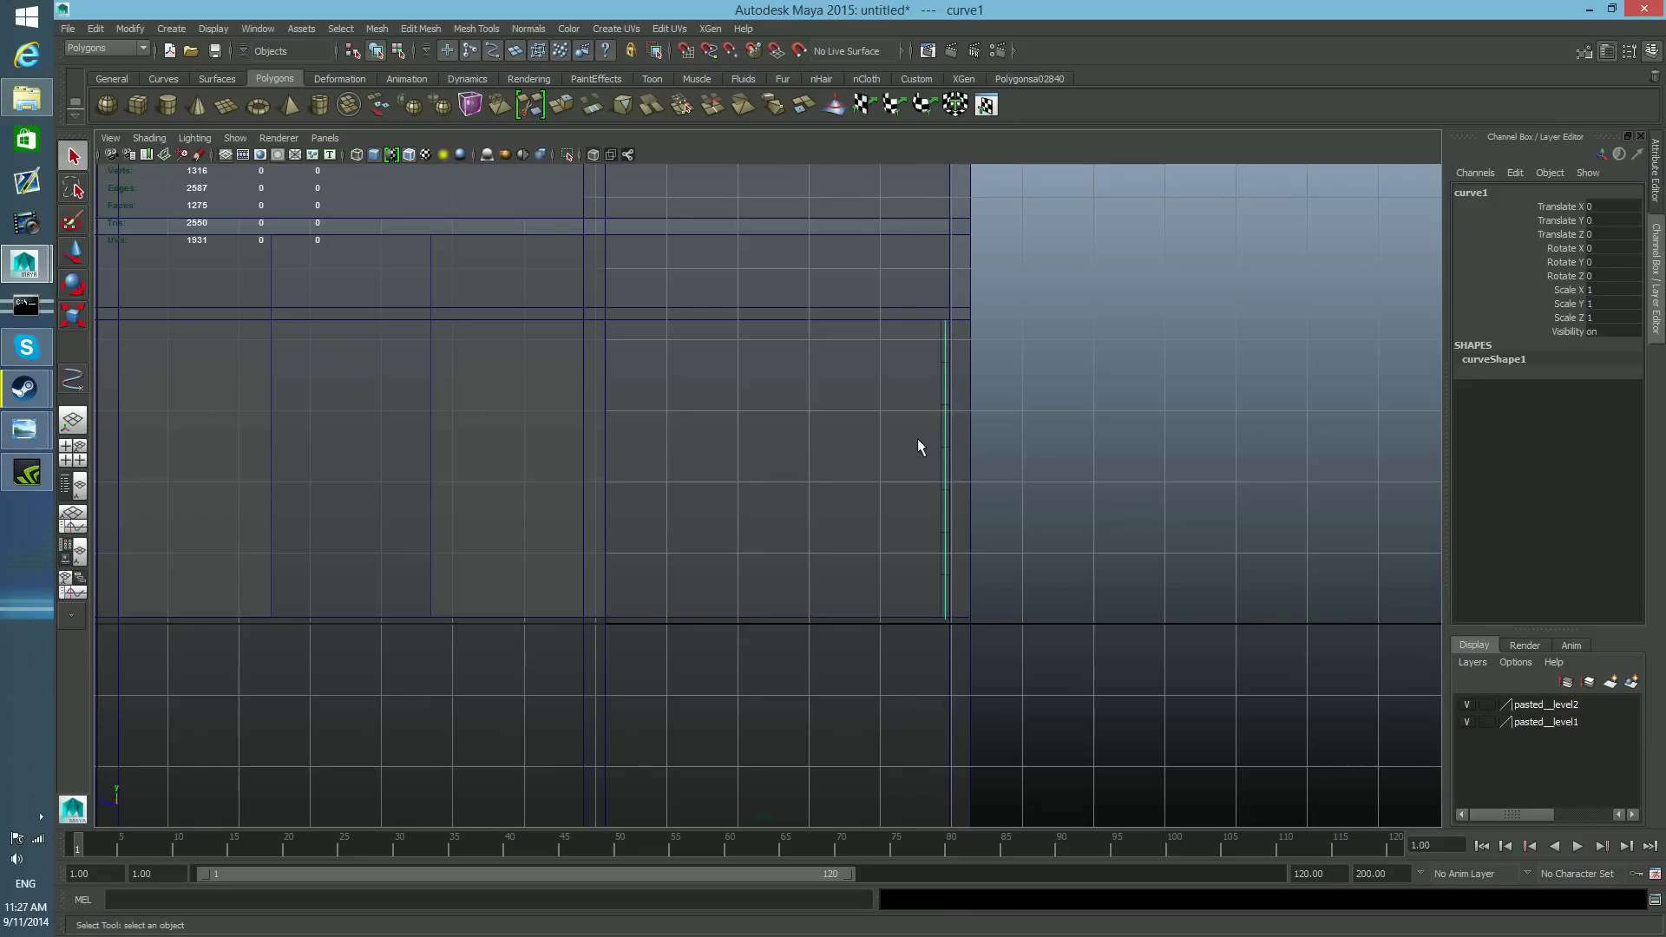
{"action": "left_click", "coordinate": [76, 486]}
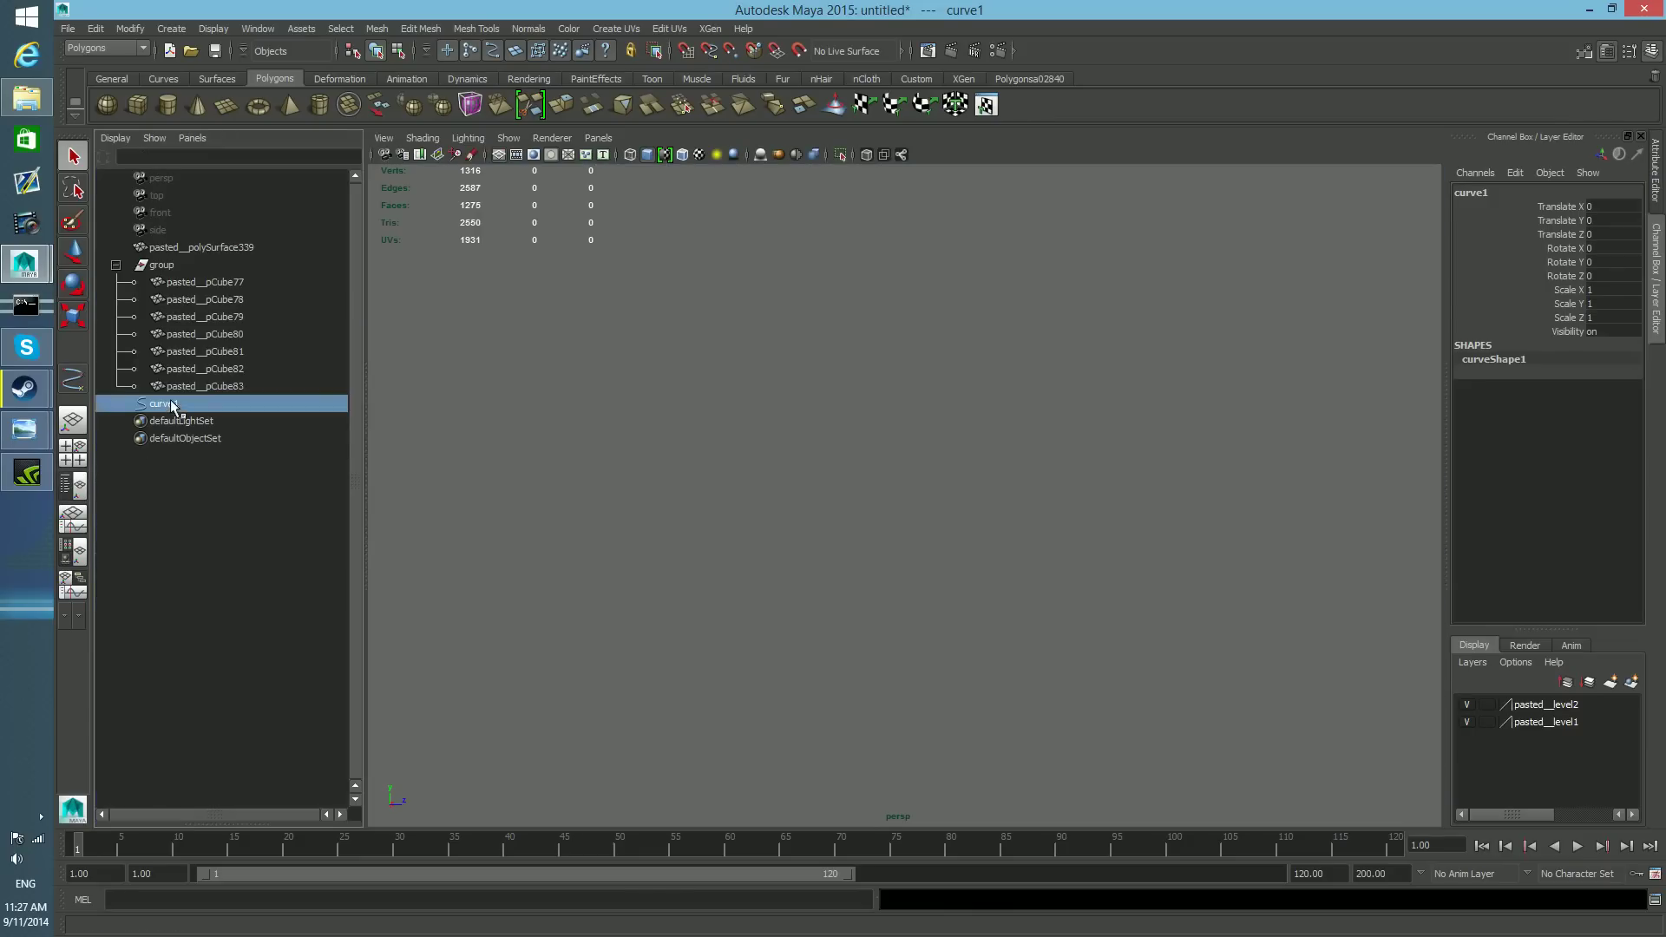
{"action": "left_click", "coordinate": [159, 267]}
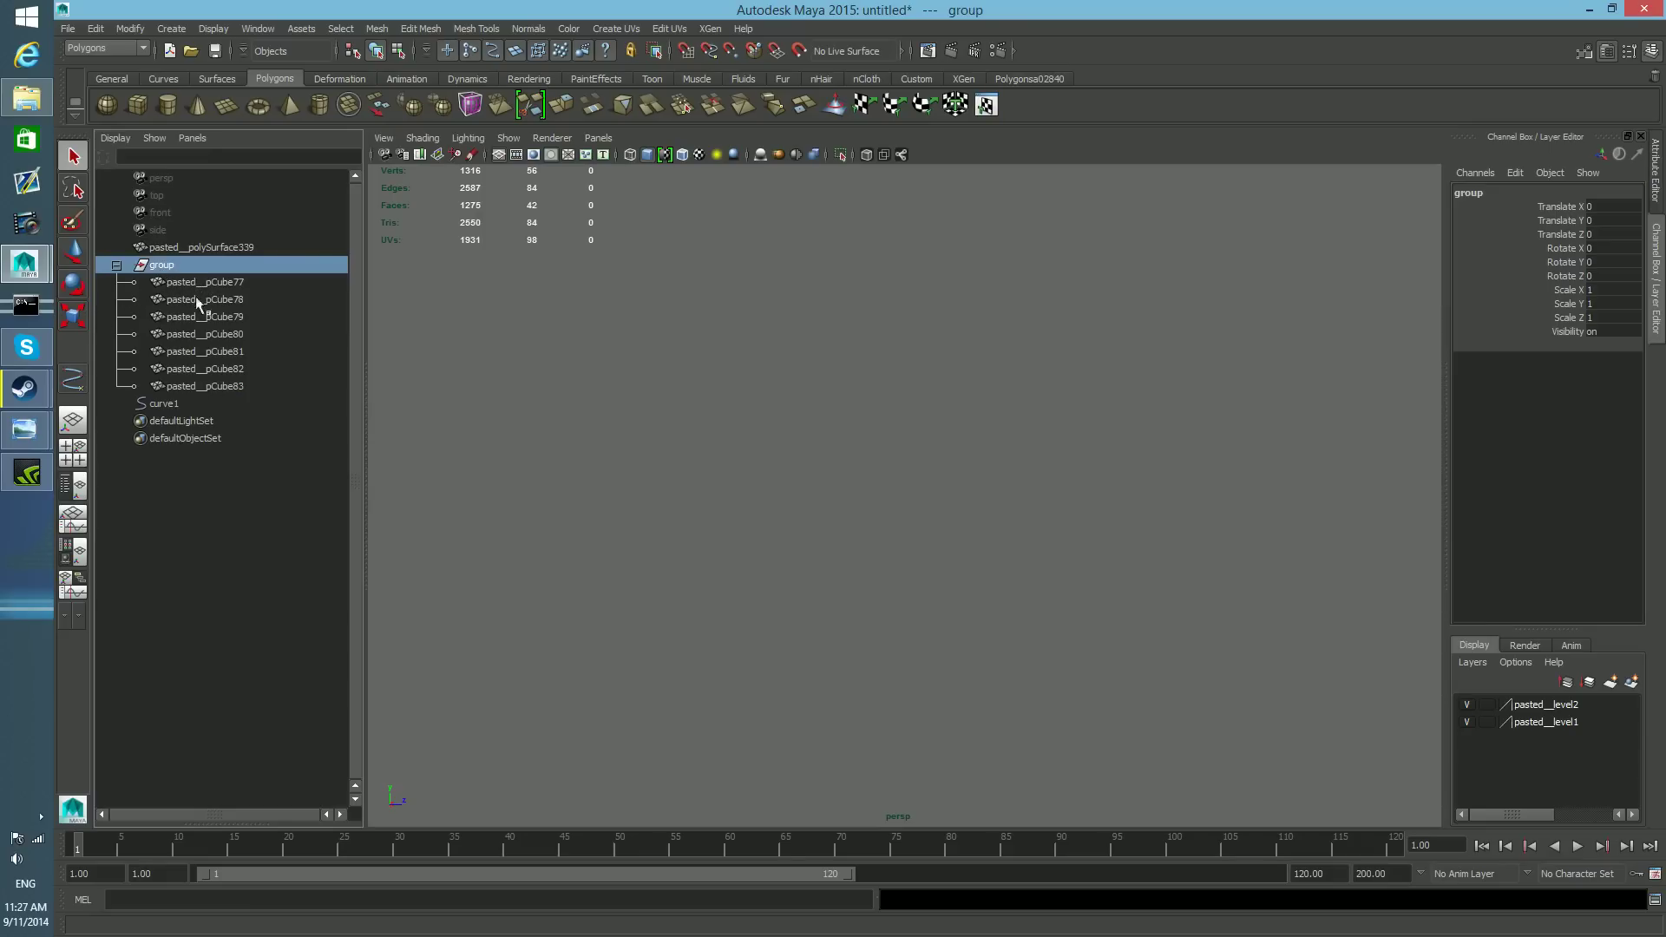
{"action": "left_click", "coordinate": [73, 452]}
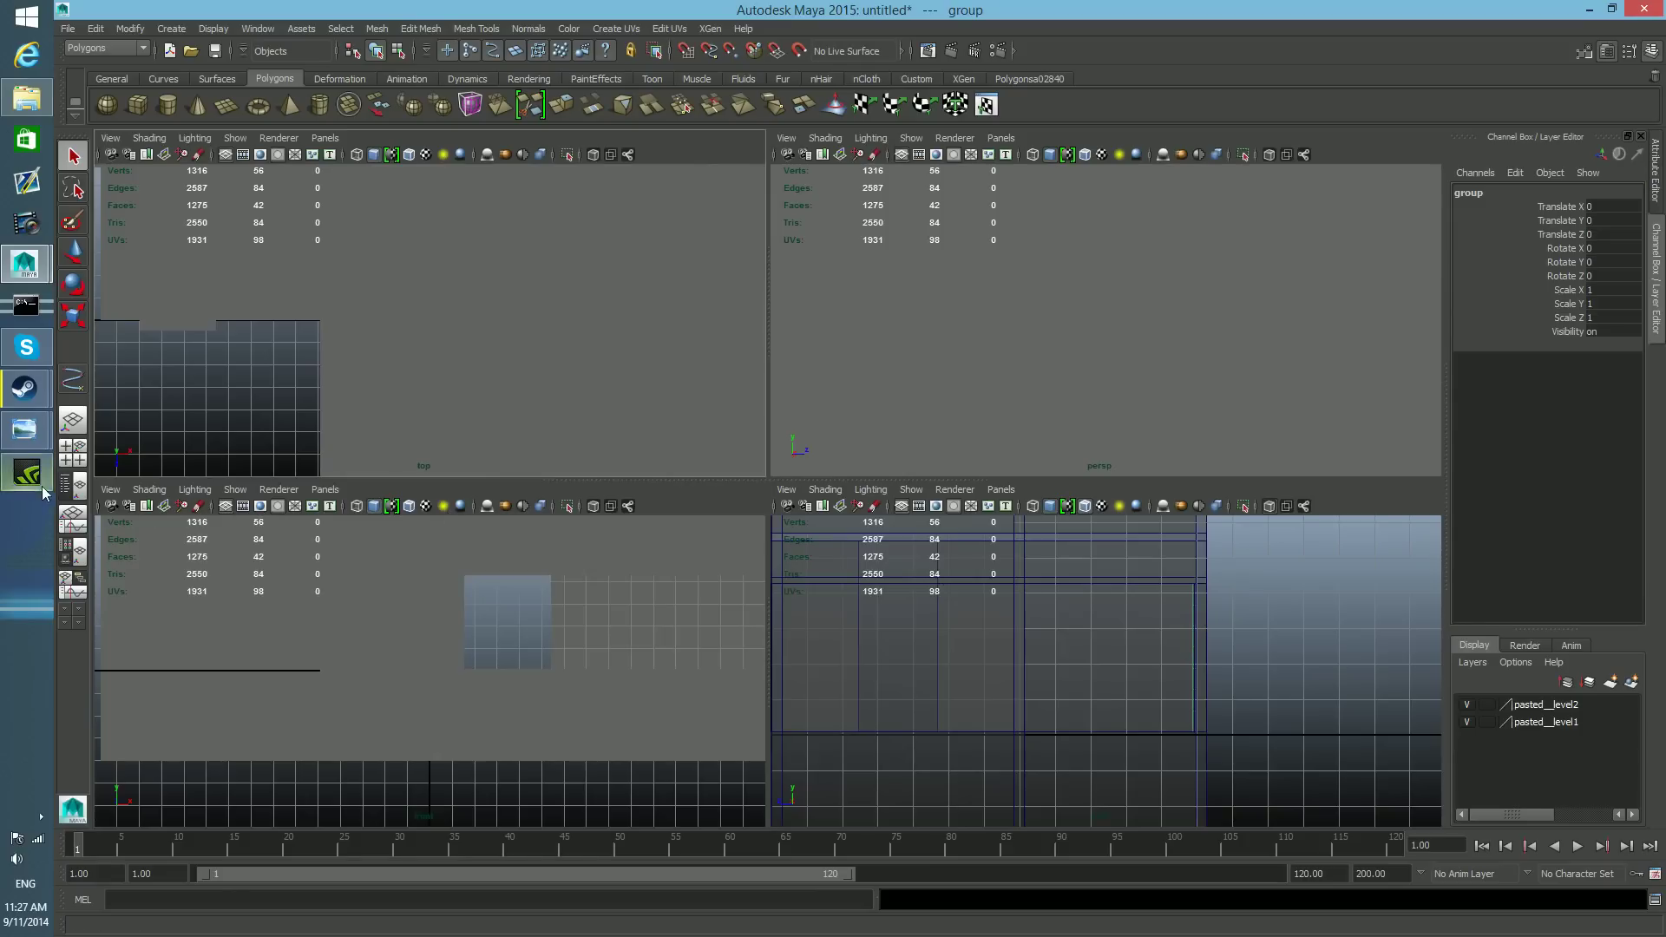
{"action": "left_click", "coordinate": [72, 487]}
{"action": "left_click_drag", "start_coordinate": [160, 400], "coordinate": [166, 394]}
{"action": "left_click", "coordinate": [193, 417]}
{"action": "left_click", "coordinate": [175, 402]}
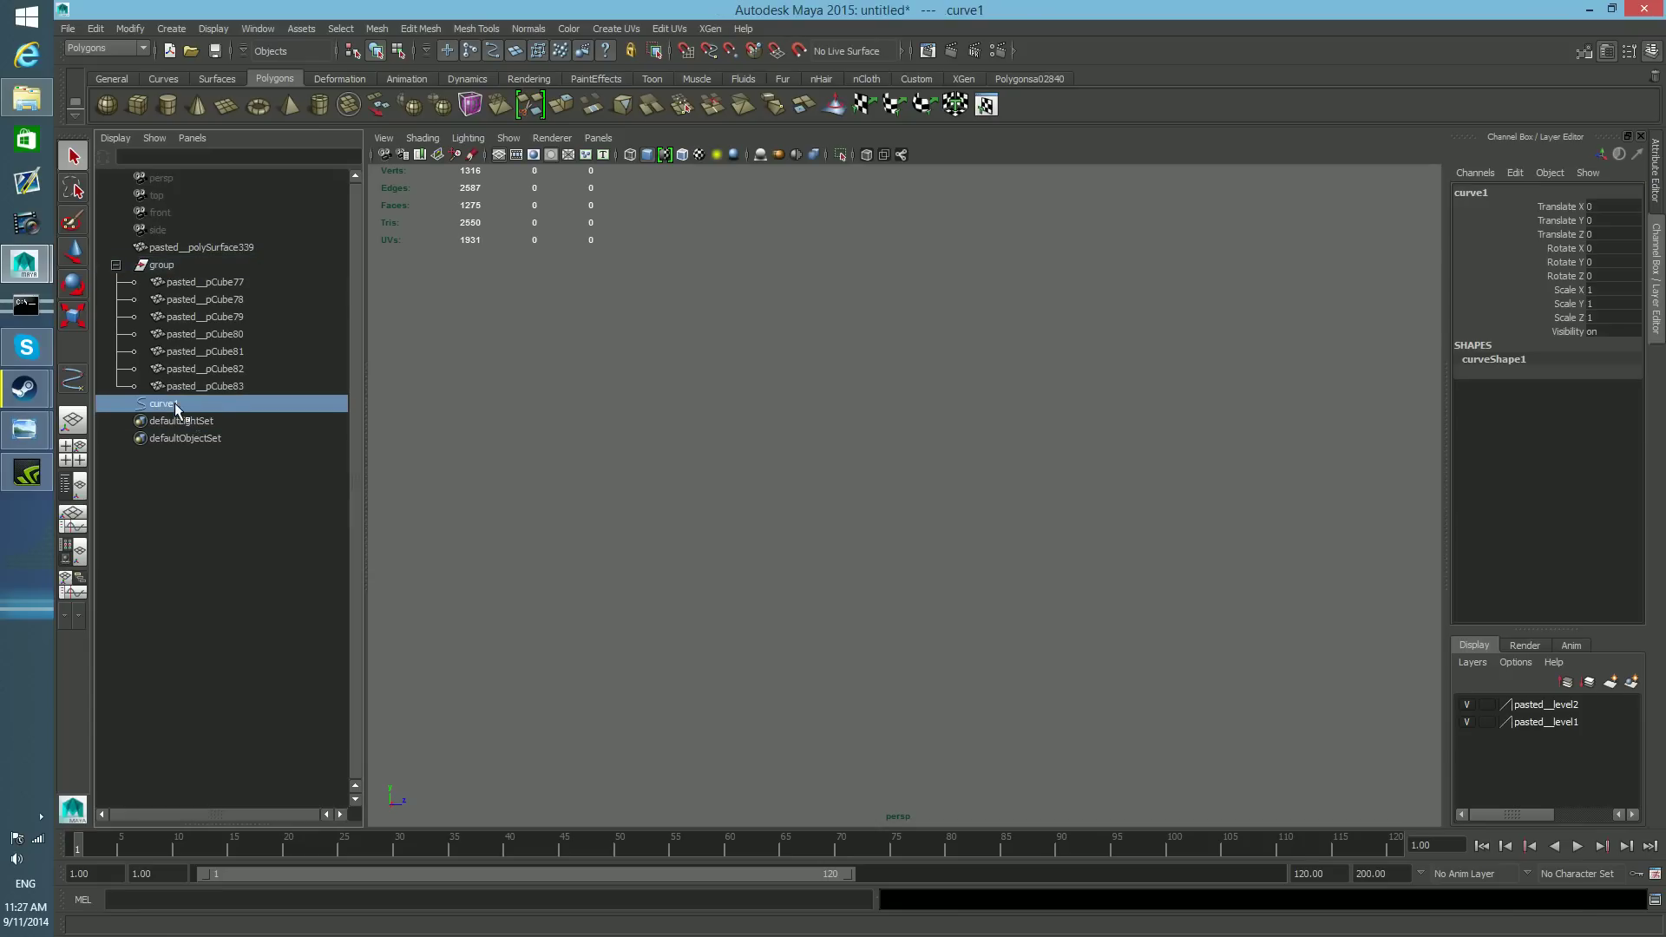
{"action": "left_click", "coordinate": [165, 266]}
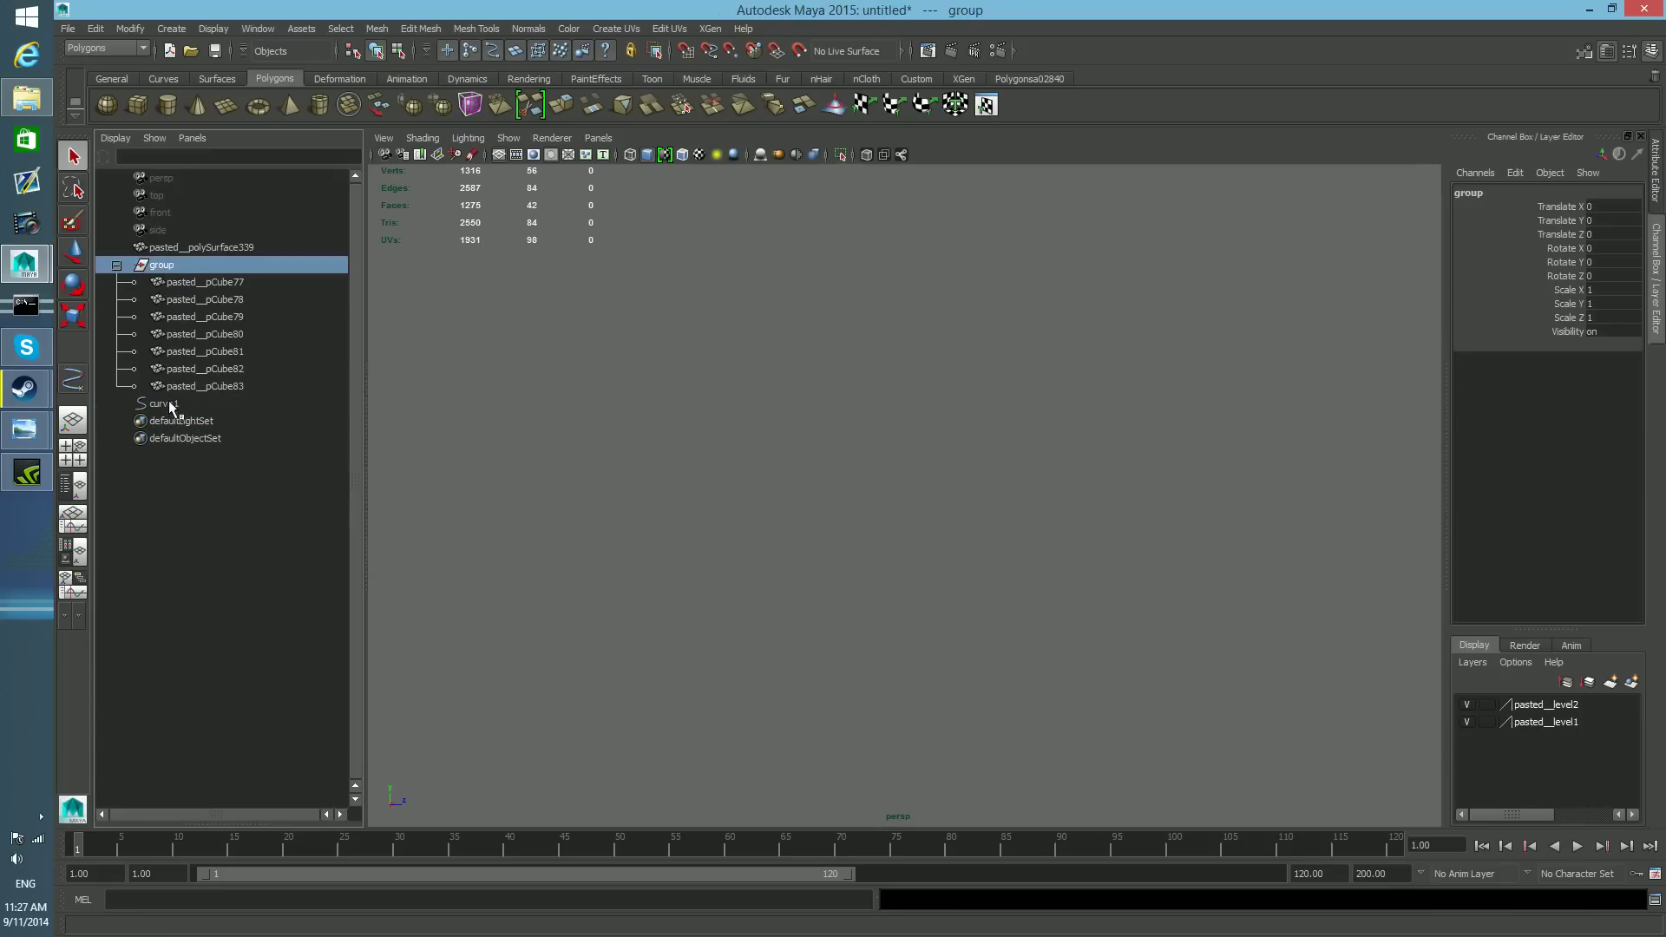
{"action": "left_click", "coordinate": [168, 405], "text": "shift"}
- Isolate the selected slat group and curve in both the perspective and side views, and clear the selection
{"action": "left_click", "coordinate": [838, 153]}
{"action": "scroll", "coordinate": [1052, 621], "scroll_direction": "down", "scroll_amount": 5}
{"action": "left_click_drag", "start_coordinate": [1040, 622], "coordinate": [1341, 636], "text": "alt"}
{"action": "left_click", "coordinate": [85, 459]}
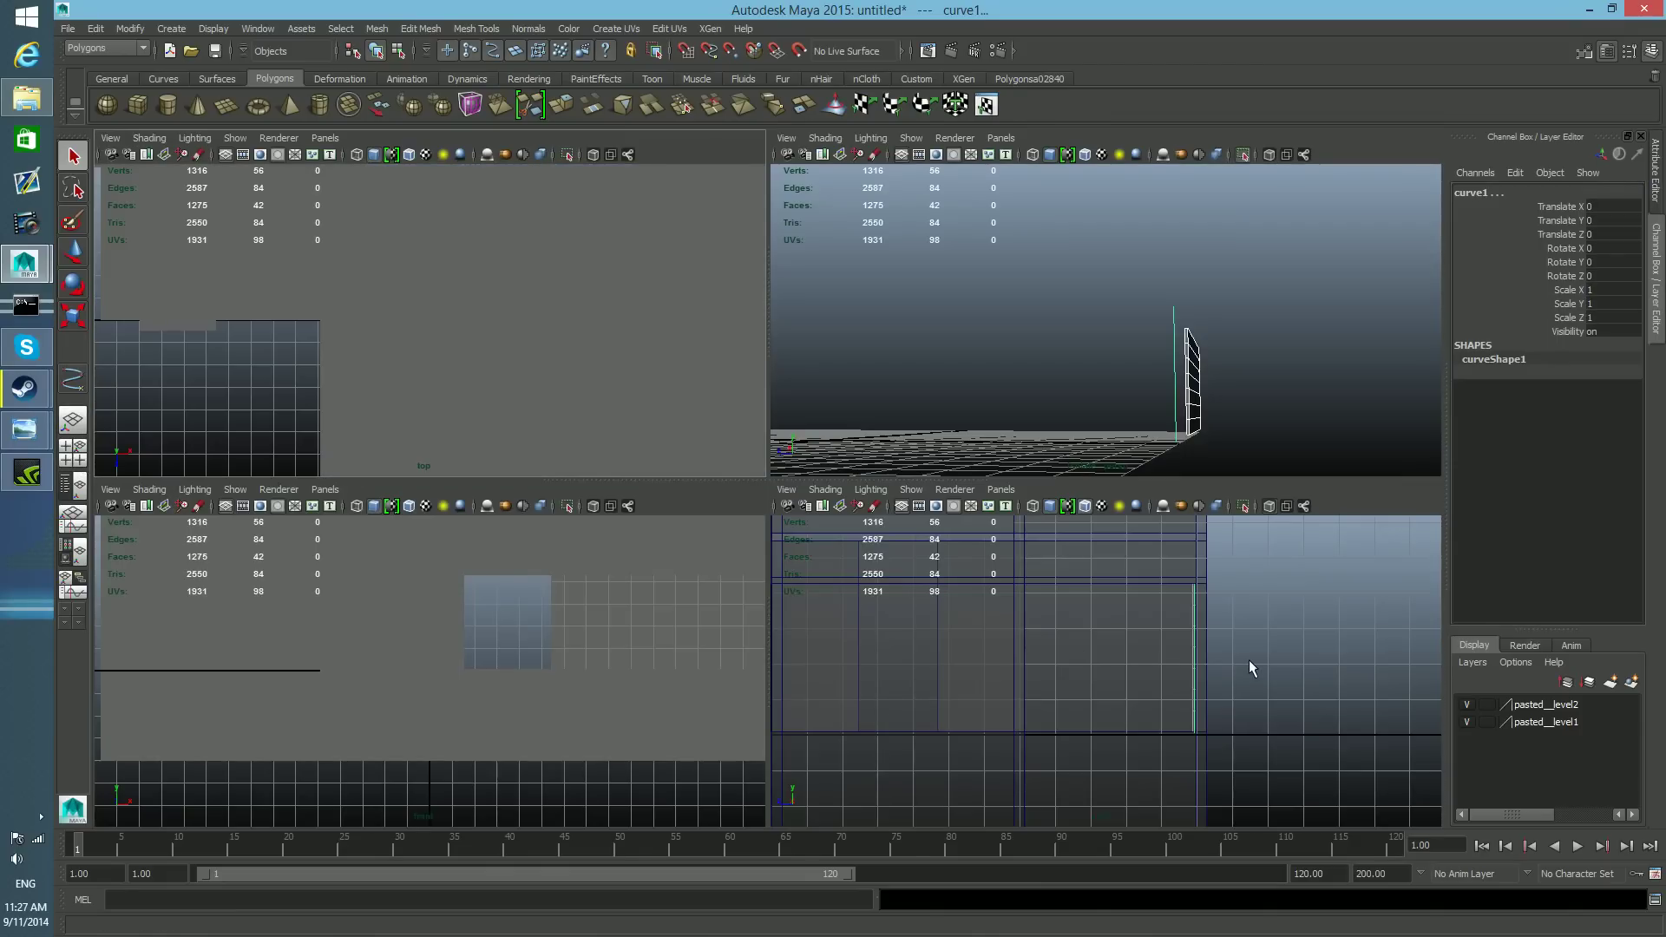
{"action": "key", "text": "space"}
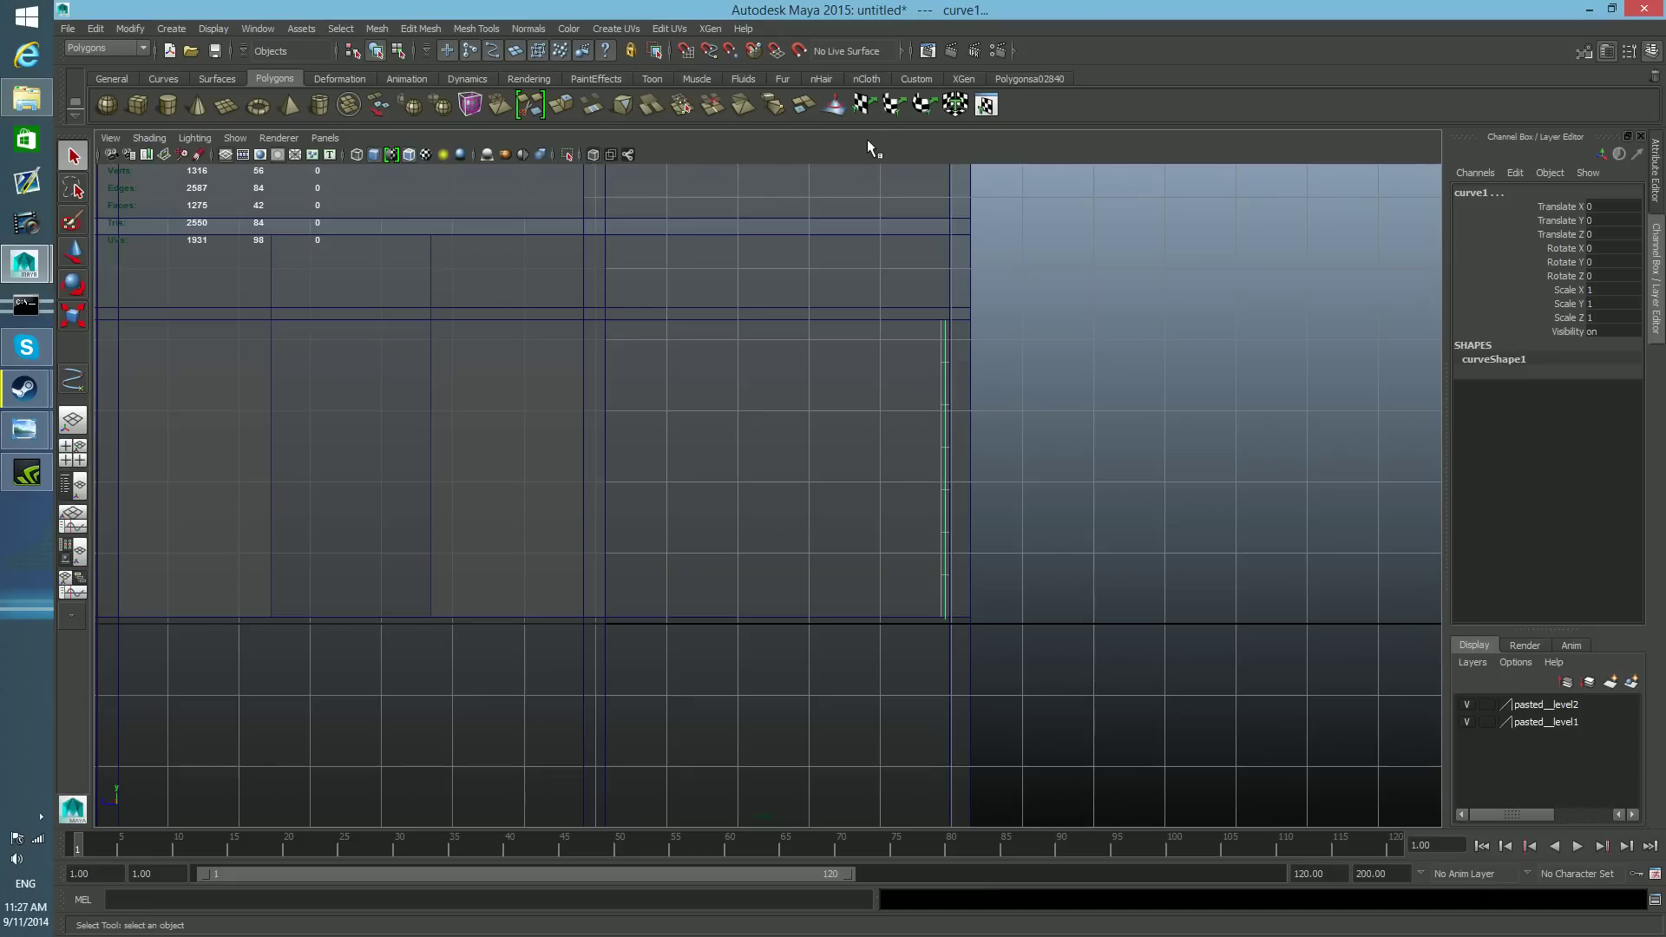
{"action": "left_click", "coordinate": [567, 154]}
{"action": "left_click", "coordinate": [566, 154]}
{"action": "left_click", "coordinate": [974, 398]}
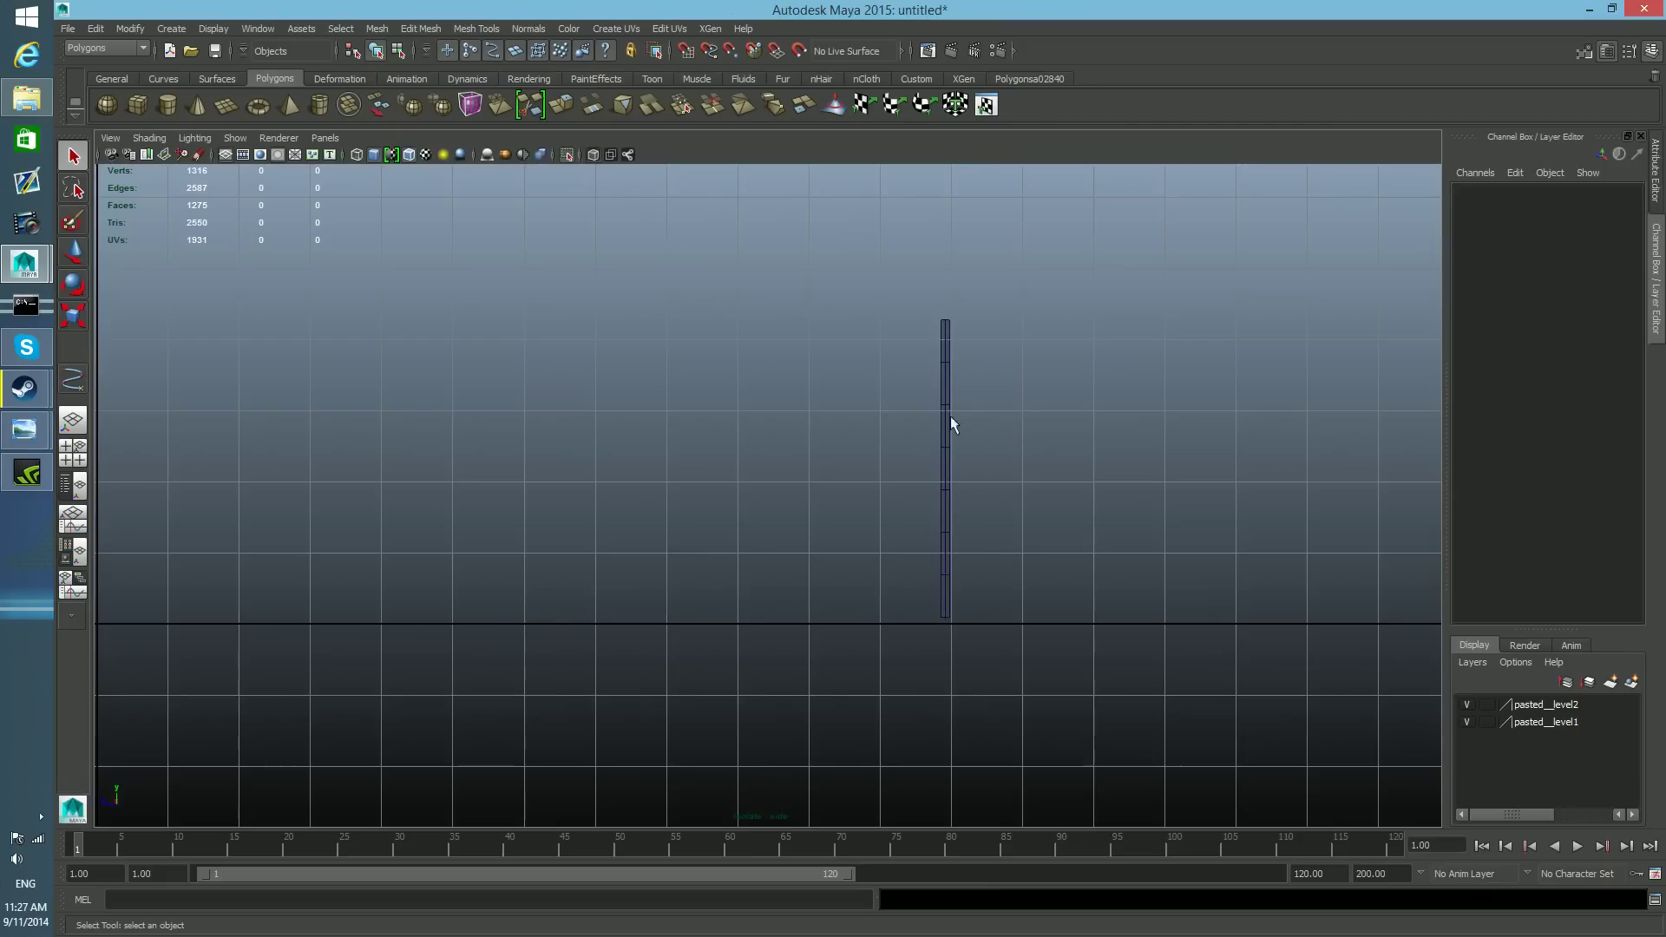
- Draw a second EP curve in the side view that bends from the top of the slats into a horizontal run inside the garage
{"action": "scroll", "coordinate": [946, 406], "scroll_direction": "up", "scroll_amount": 1}
{"action": "mouse_move", "coordinate": [961, 462]}
{"action": "middle_mouse_down", "text": "alt"}
{"action": "mouse_move", "coordinate": [945, 495]}
{"action": "mouse_move", "coordinate": [938, 471]}
{"action": "middle_mouse_up", "text": "alt"}
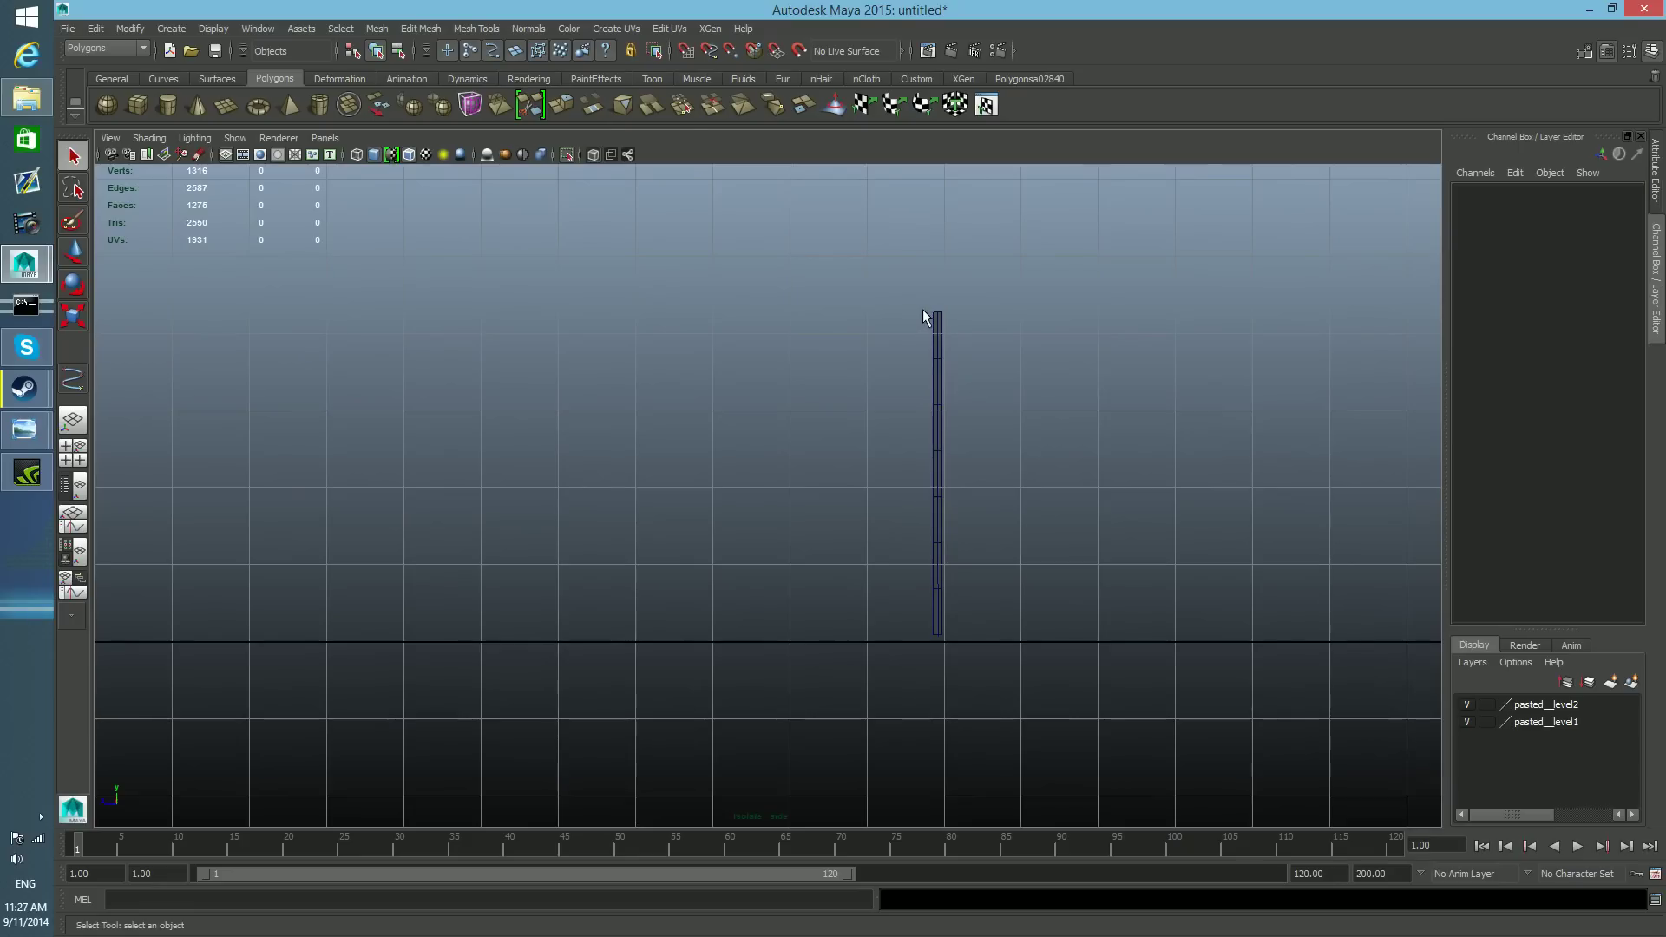
{"action": "middle_click_drag", "start_coordinate": [923, 379], "coordinate": [927, 455], "text": "alt"}
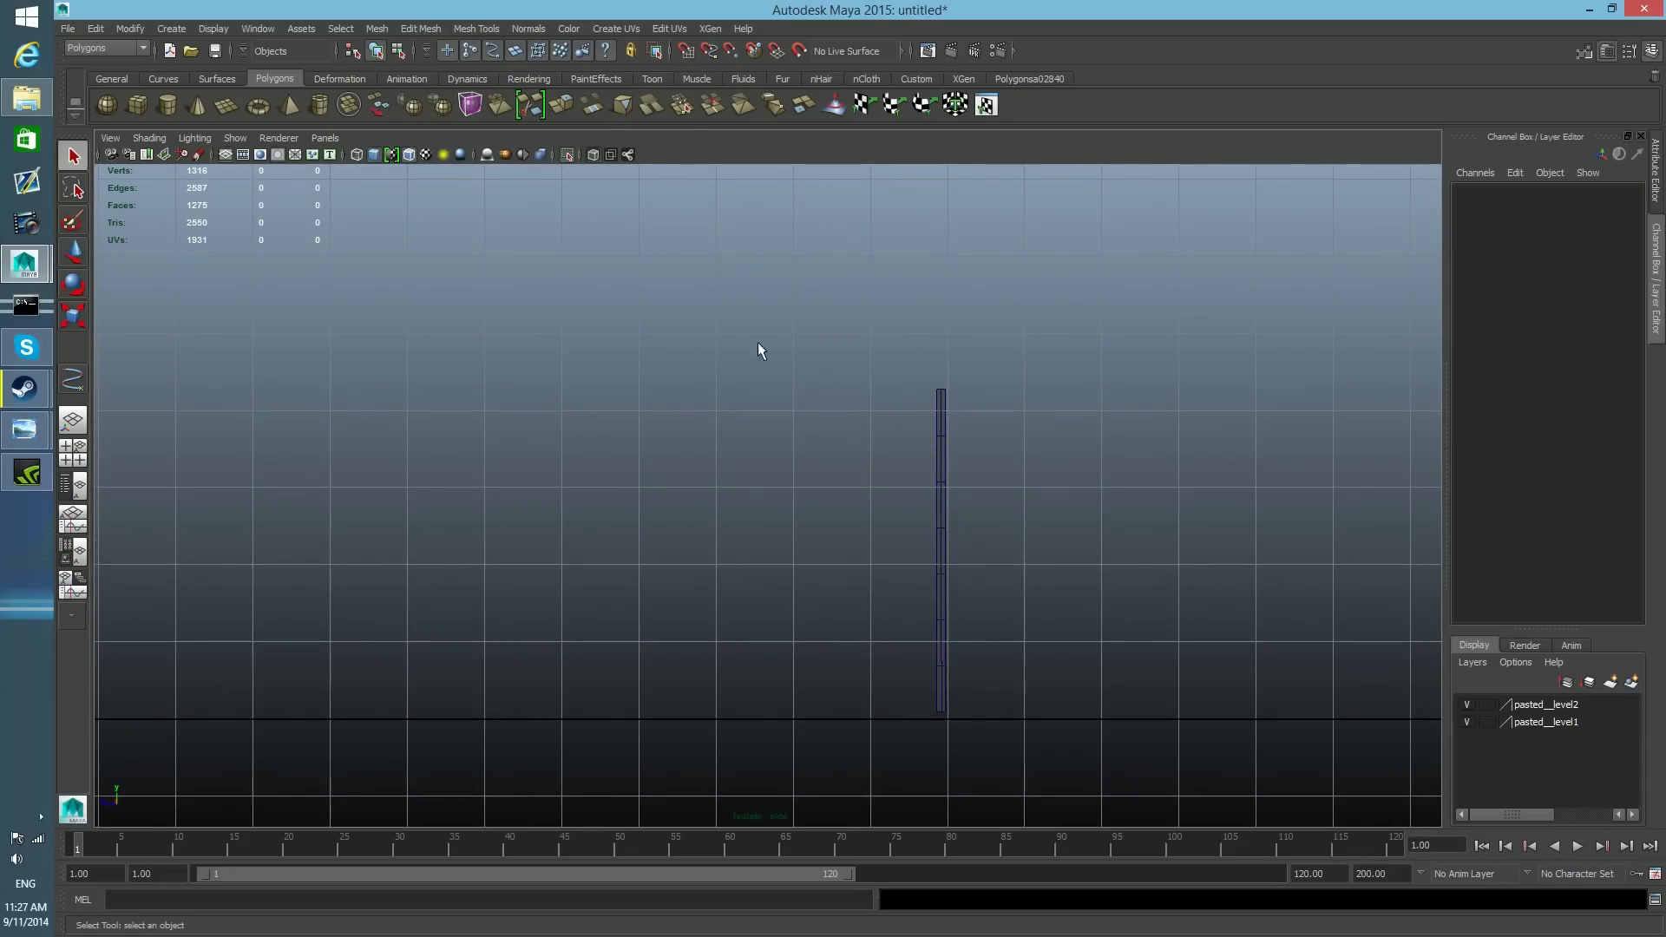
{"action": "left_click", "coordinate": [178, 29]}
{"action": "left_click", "coordinate": [211, 145]}
{"action": "scroll", "coordinate": [971, 487], "scroll_direction": "up", "scroll_amount": 2}
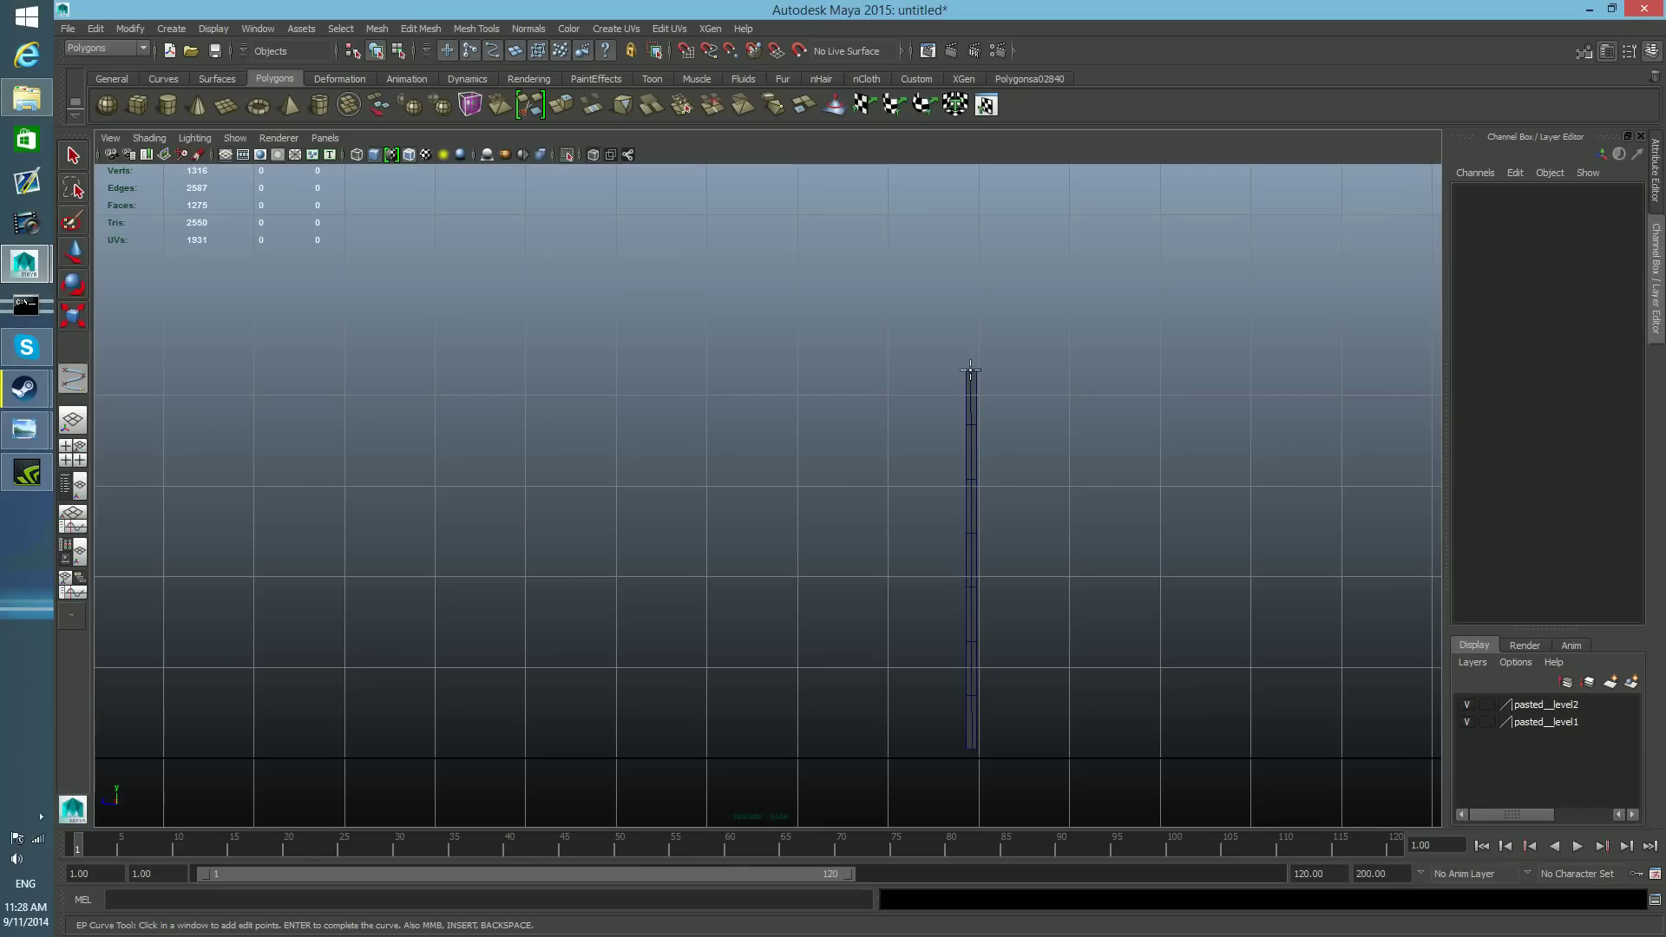
{"action": "left_click", "coordinate": [971, 371]}
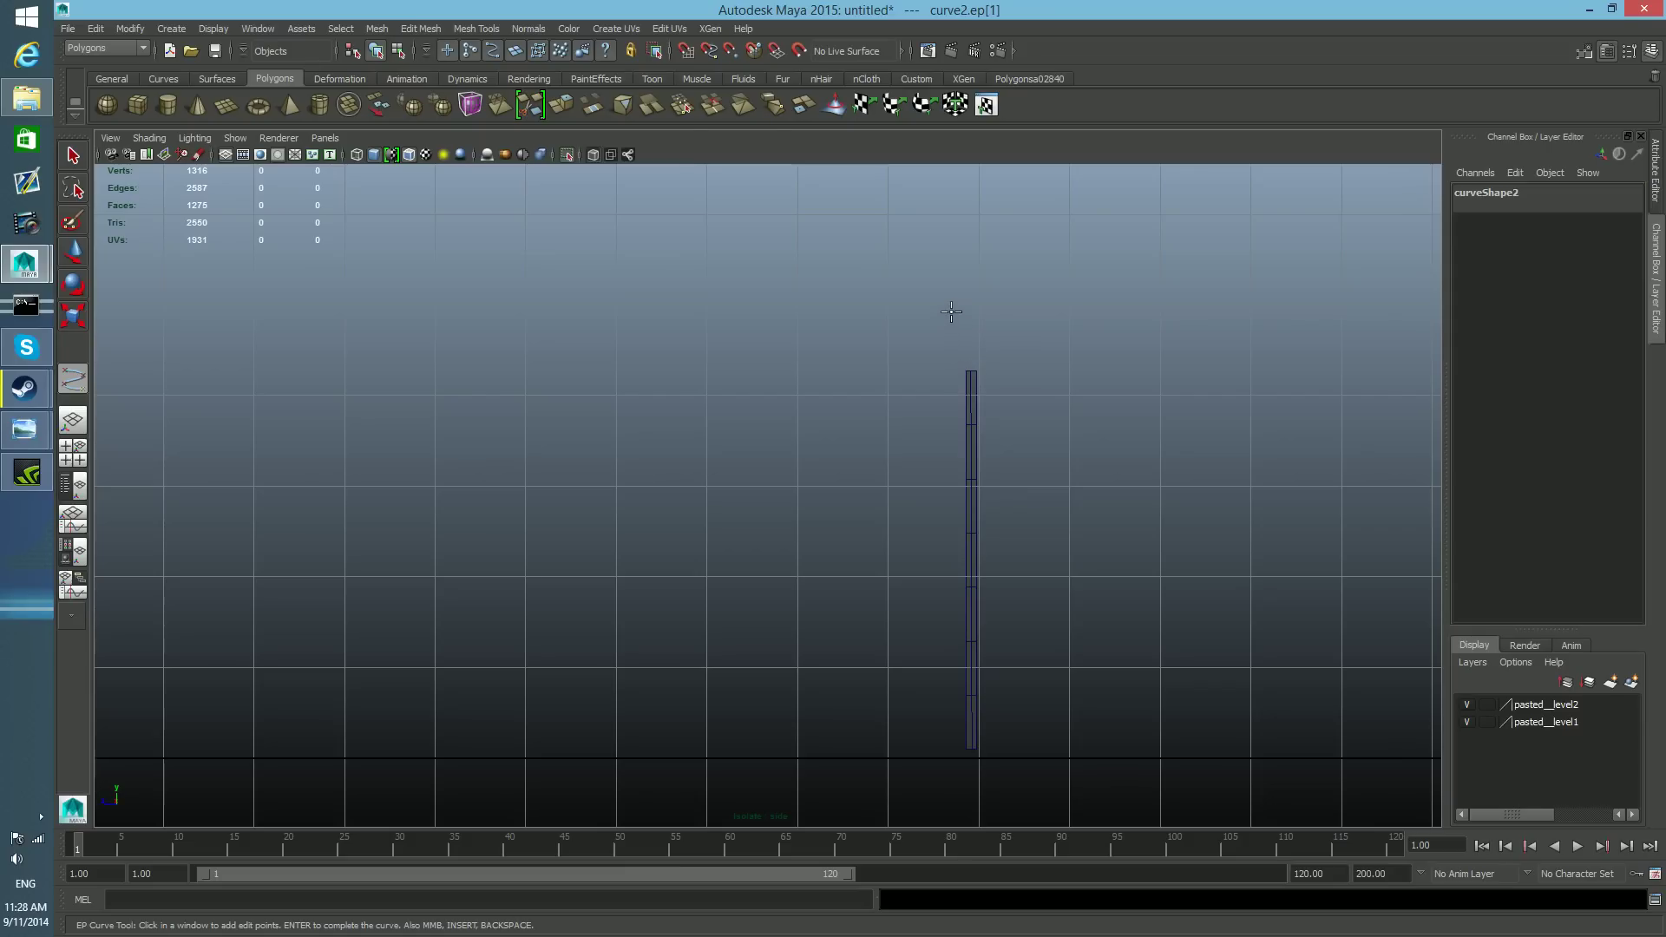
{"action": "left_click", "coordinate": [950, 316]}
{"action": "key", "text": "Return"}
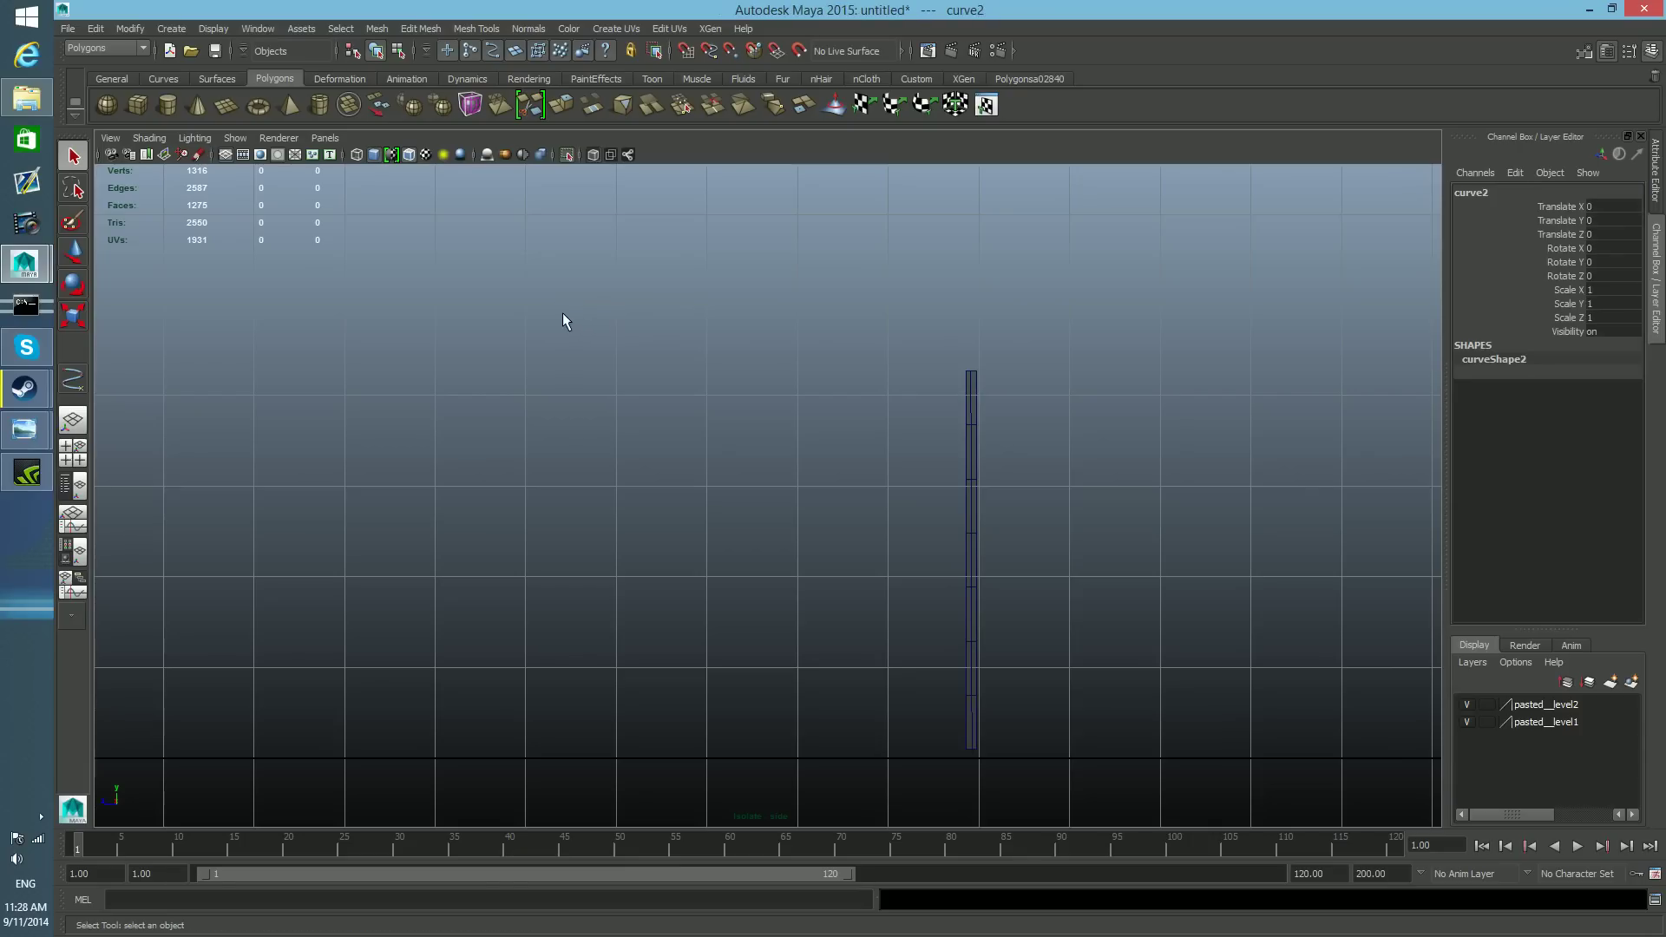
- Turn off isolation in the side view and show the perspective view at full size
{"action": "left_click", "coordinate": [567, 155]}
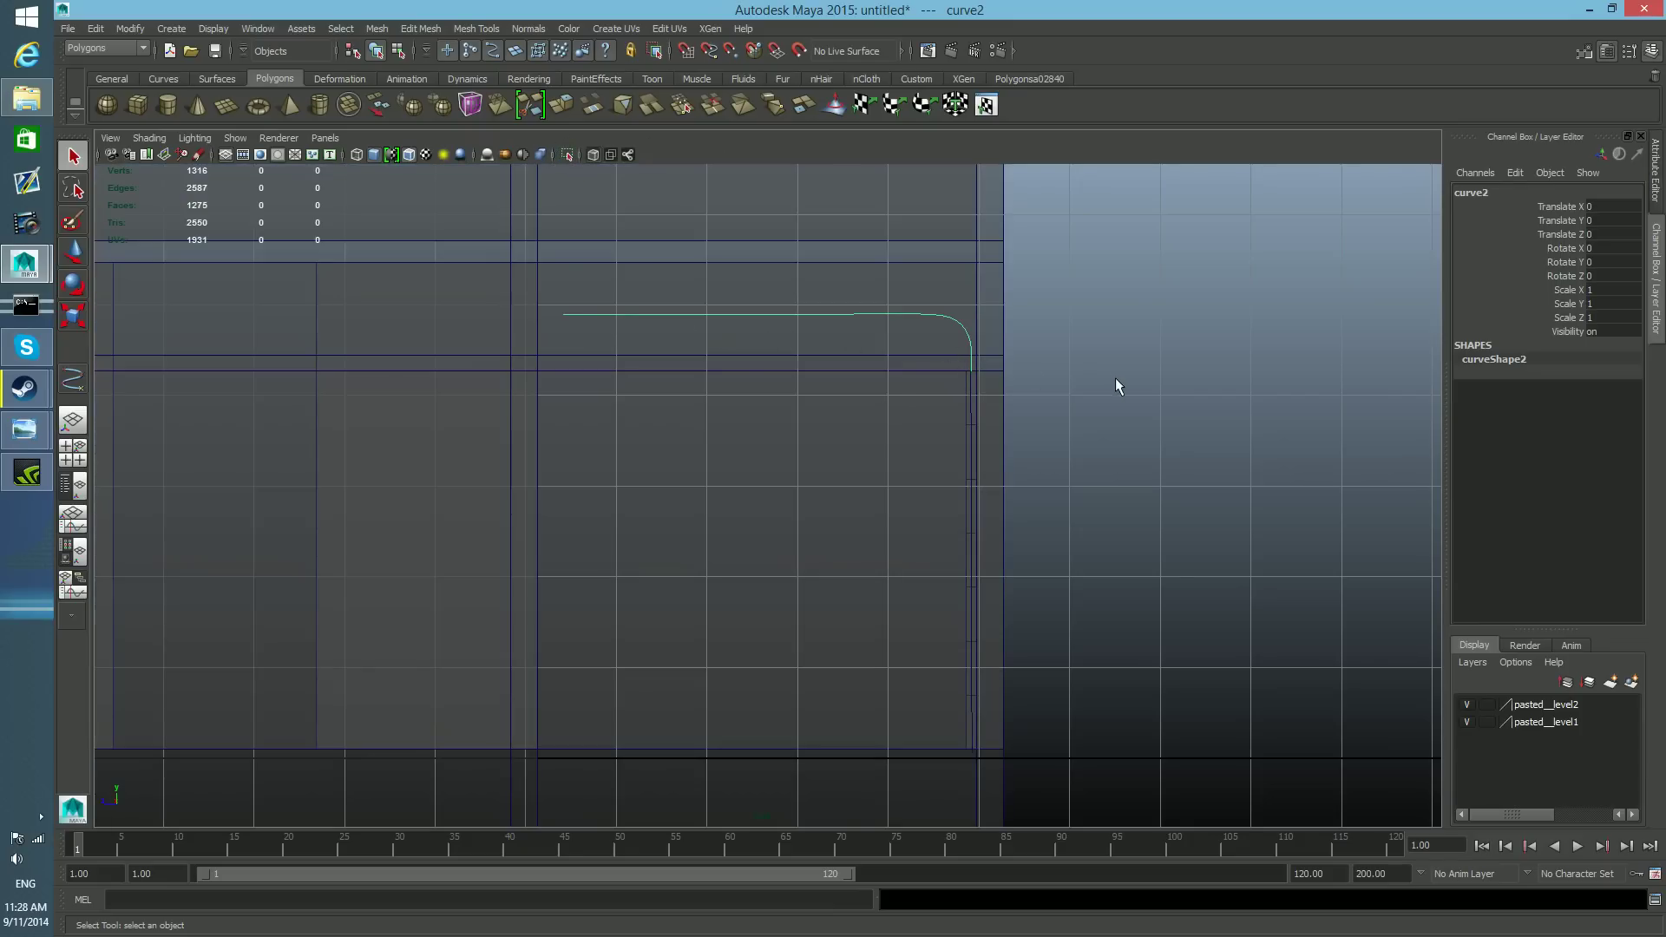
{"action": "key", "text": "space"}
{"action": "key", "text": "space"}
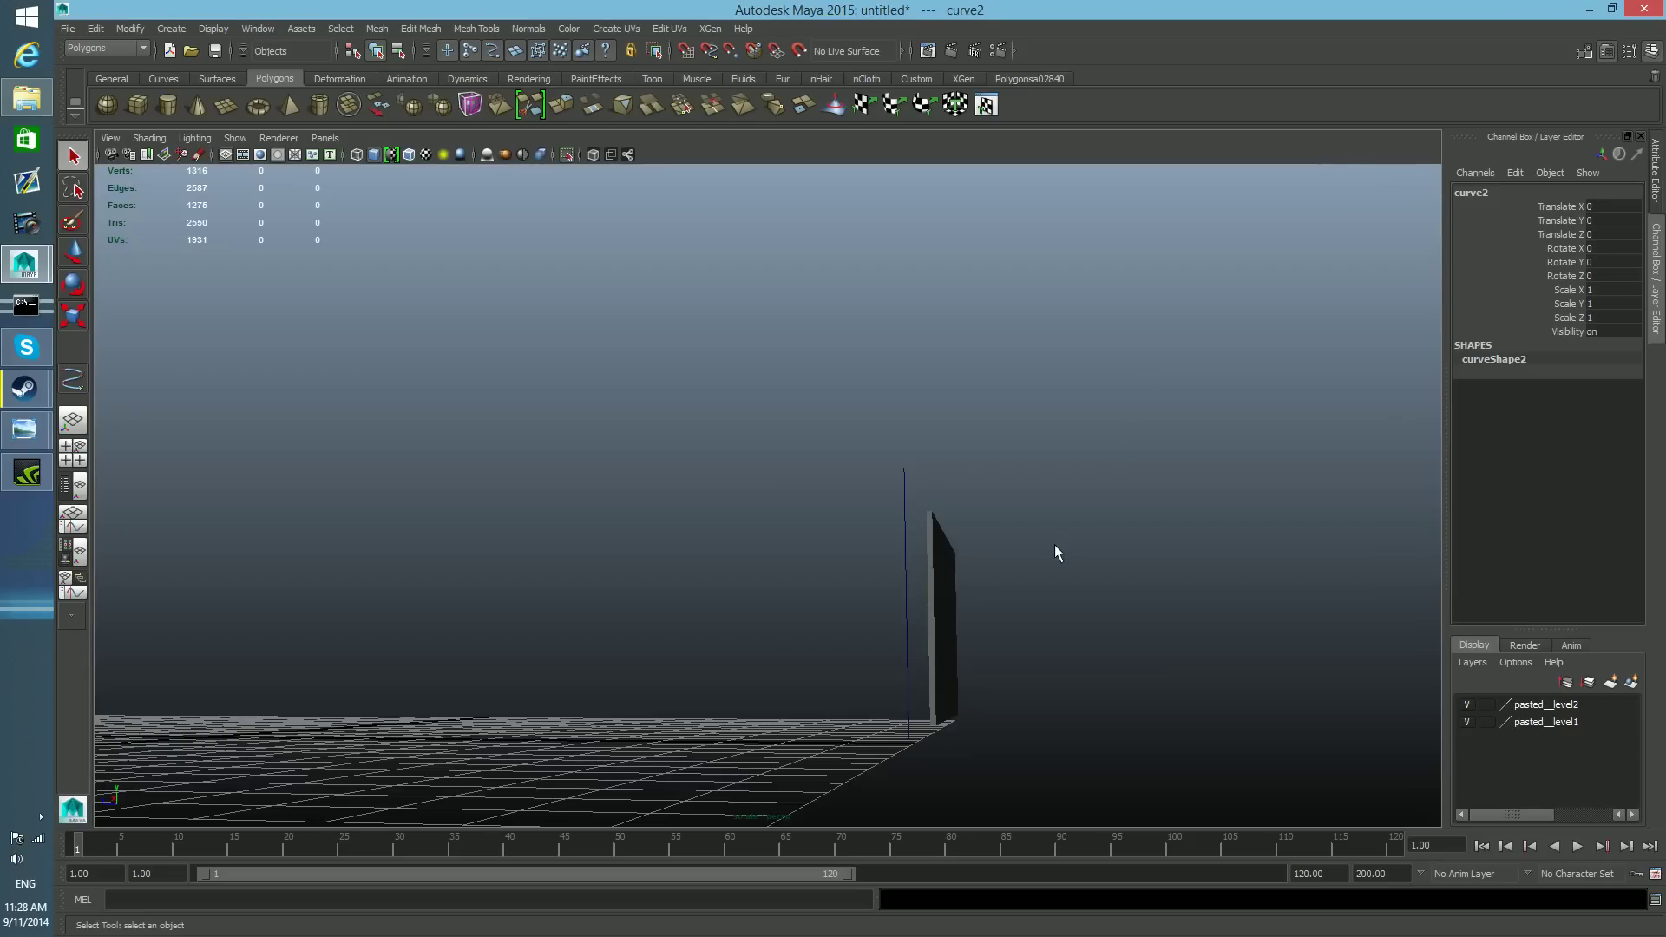
- Turn off isolation in the perspective view, select both guide curves and move them to about -9.363 in X
{"action": "scroll", "coordinate": [1051, 544], "scroll_direction": "down", "scroll_amount": 2}
{"action": "left_click", "coordinate": [566, 153]}
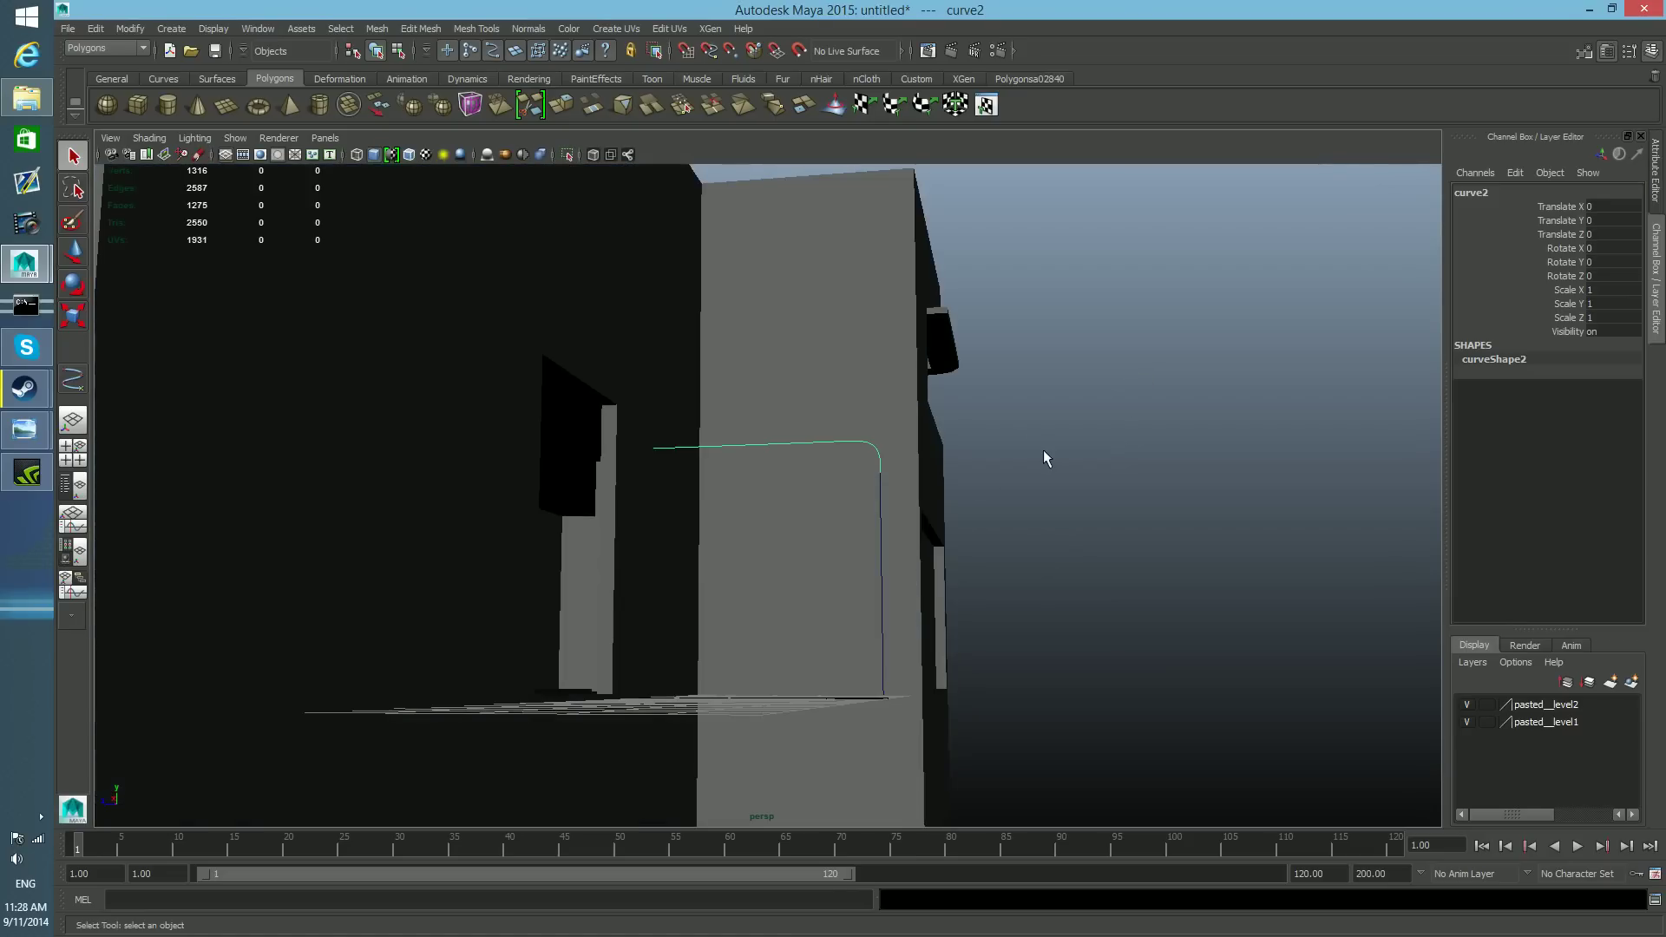
{"action": "left_click_drag", "start_coordinate": [1067, 501], "coordinate": [950, 517], "text": "alt"}
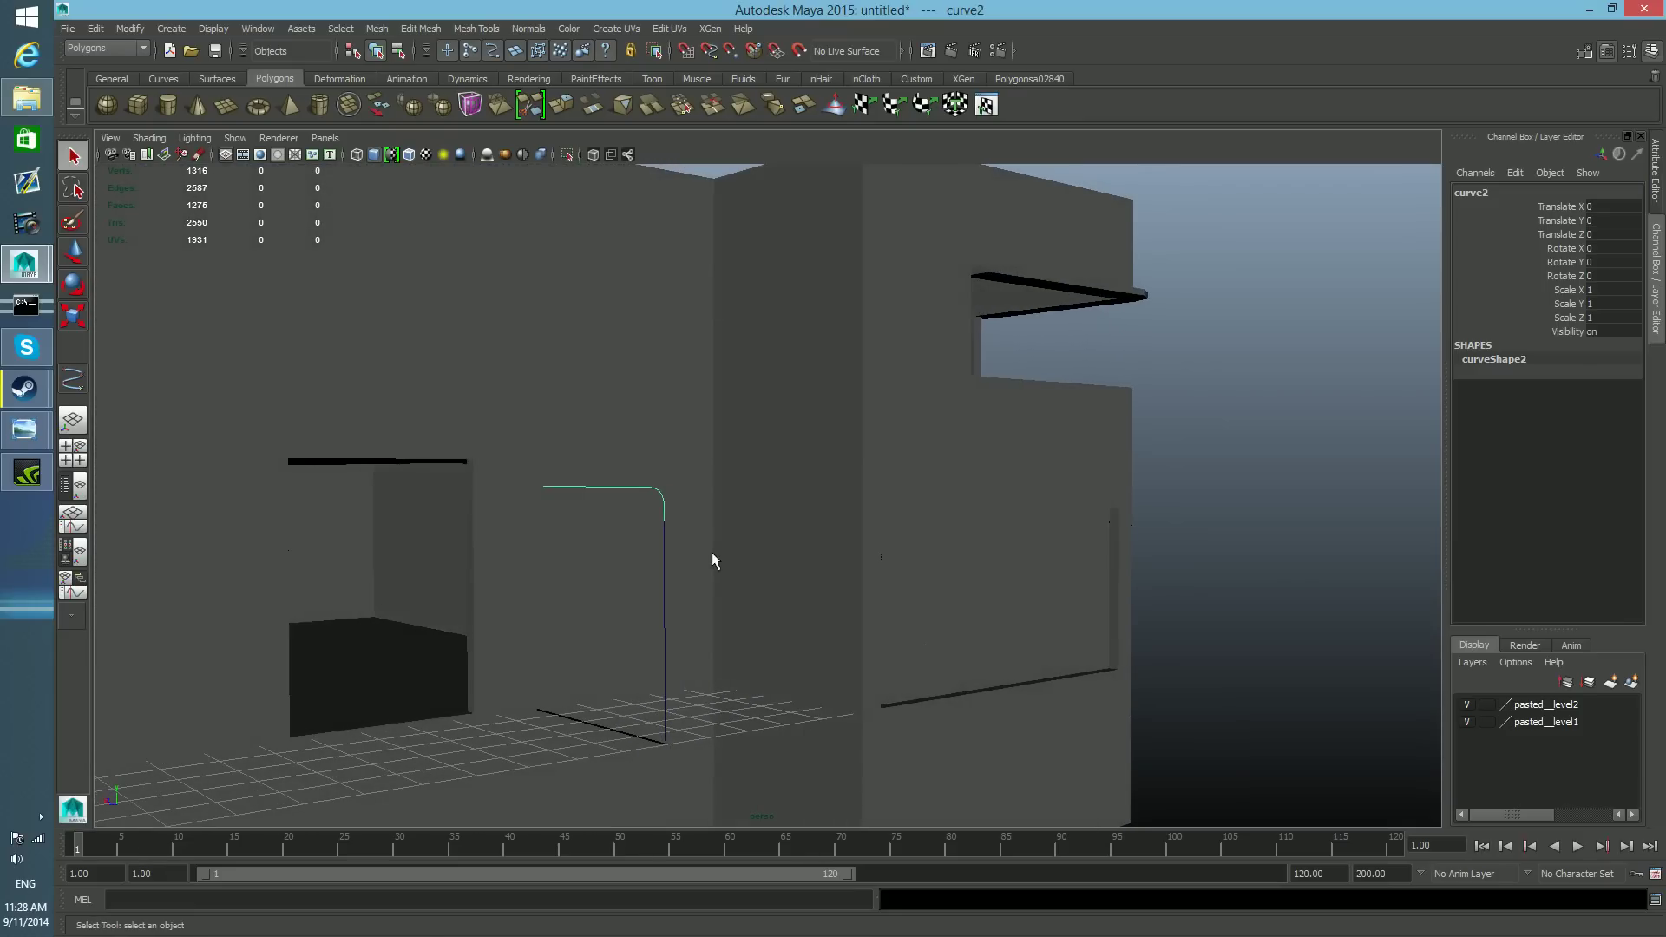
{"action": "left_click_drag", "start_coordinate": [654, 505], "coordinate": [679, 546], "text": "shift"}
{"action": "left_click_drag", "start_coordinate": [728, 486], "coordinate": [1064, 608], "text": "shift"}
{"action": "key", "text": "w"}
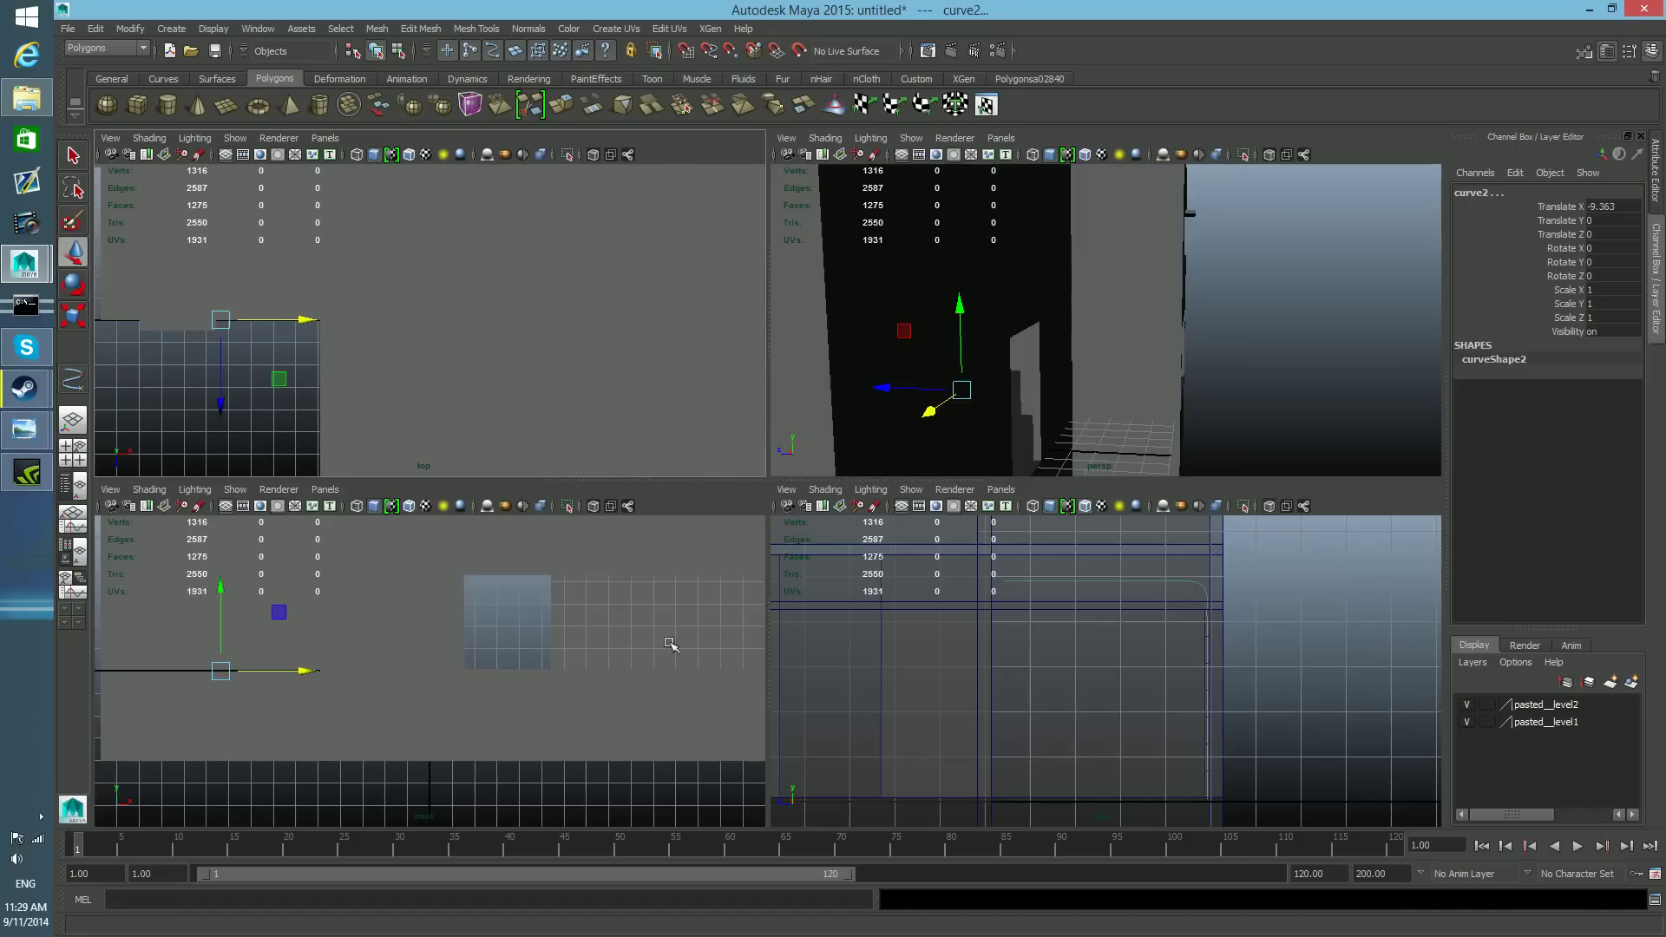
- Examine the bend and horizontal run of the guide curves against the house in the side and perspective views
{"action": "left_click", "coordinate": [73, 452]}
{"action": "key", "text": "space"}
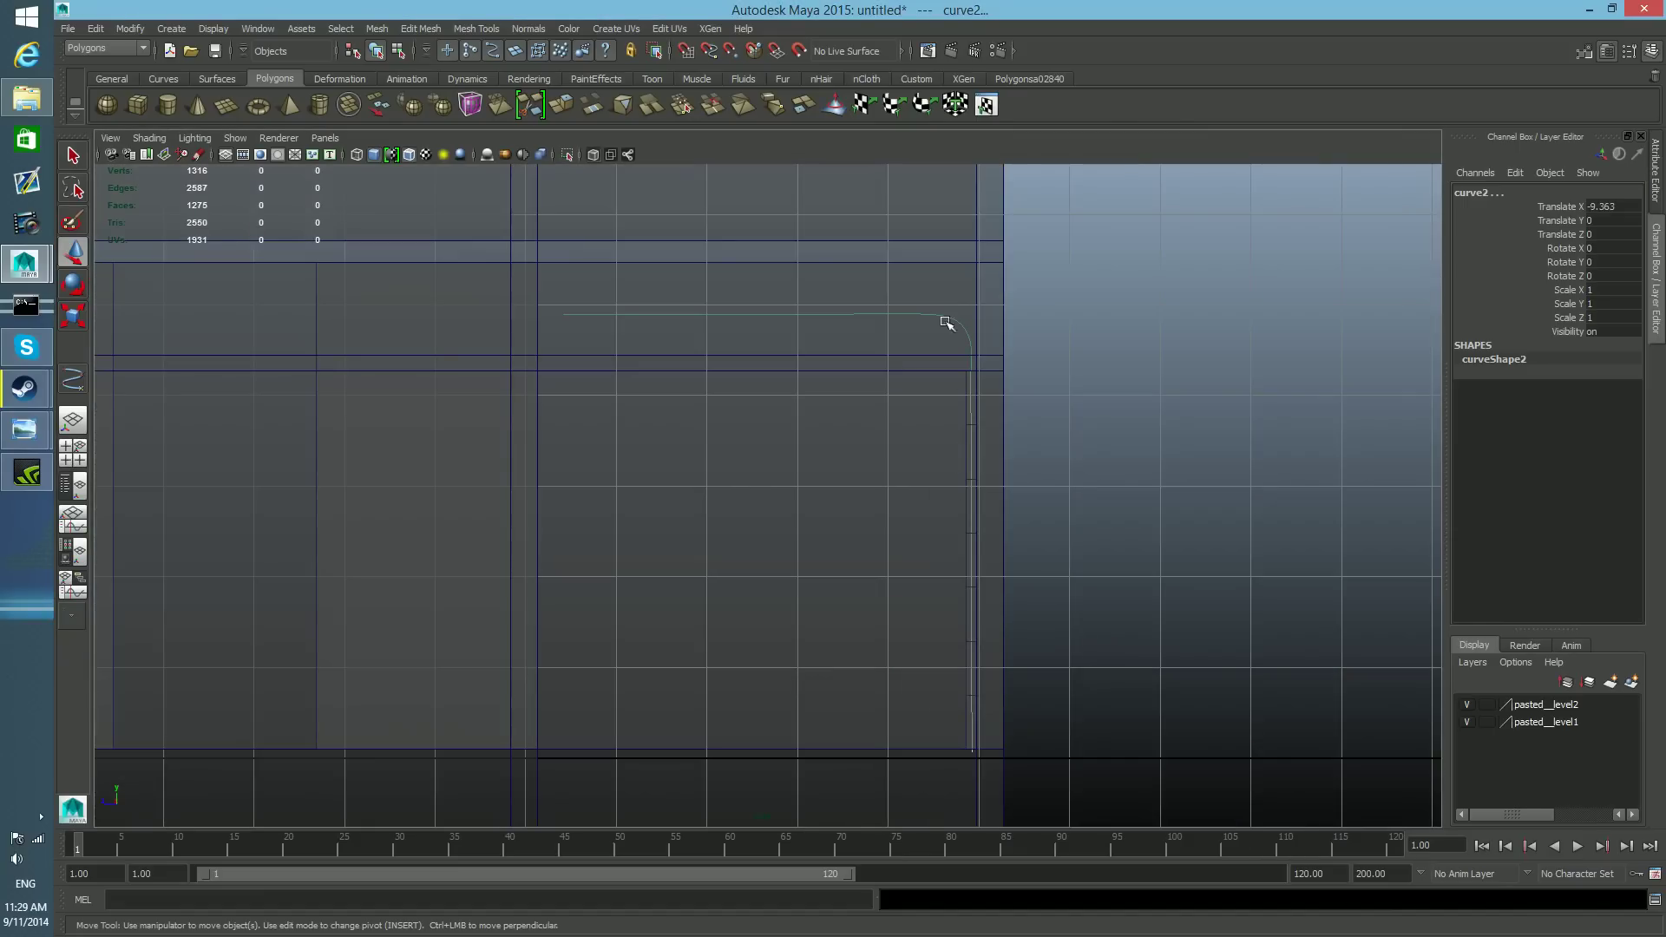
{"action": "middle_click_drag", "start_coordinate": [945, 309], "coordinate": [966, 438], "text": "alt"}
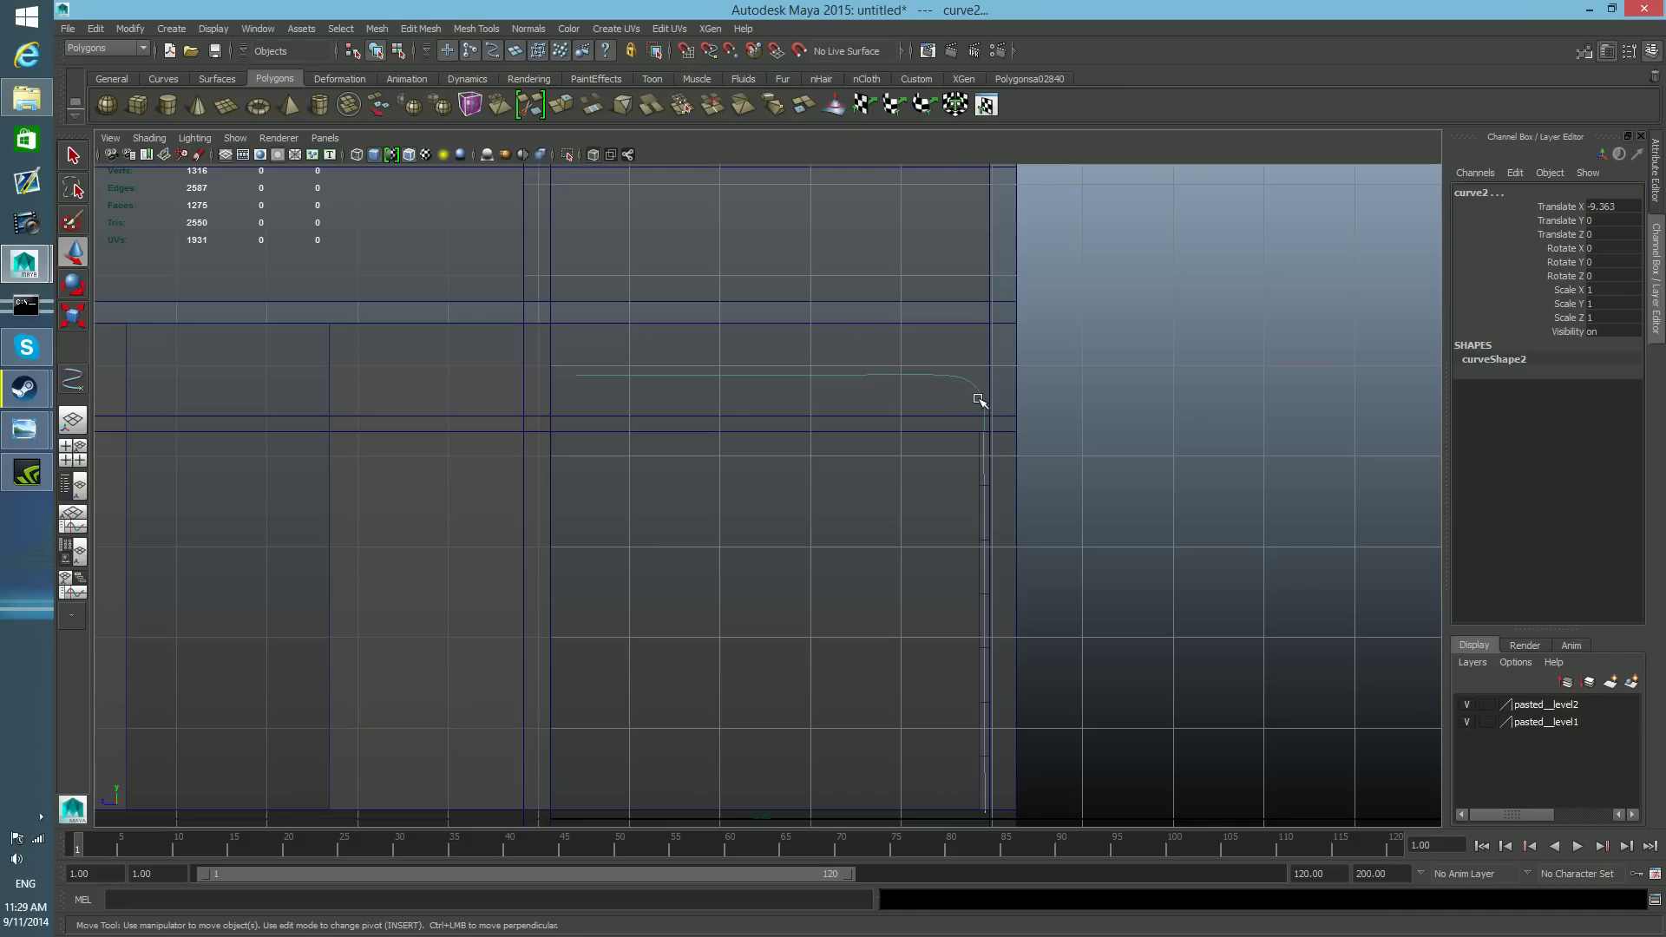
{"action": "key", "text": "F8"}
{"action": "key", "text": "F8"}
{"action": "key", "text": "space"}
{"action": "key", "text": "space"}
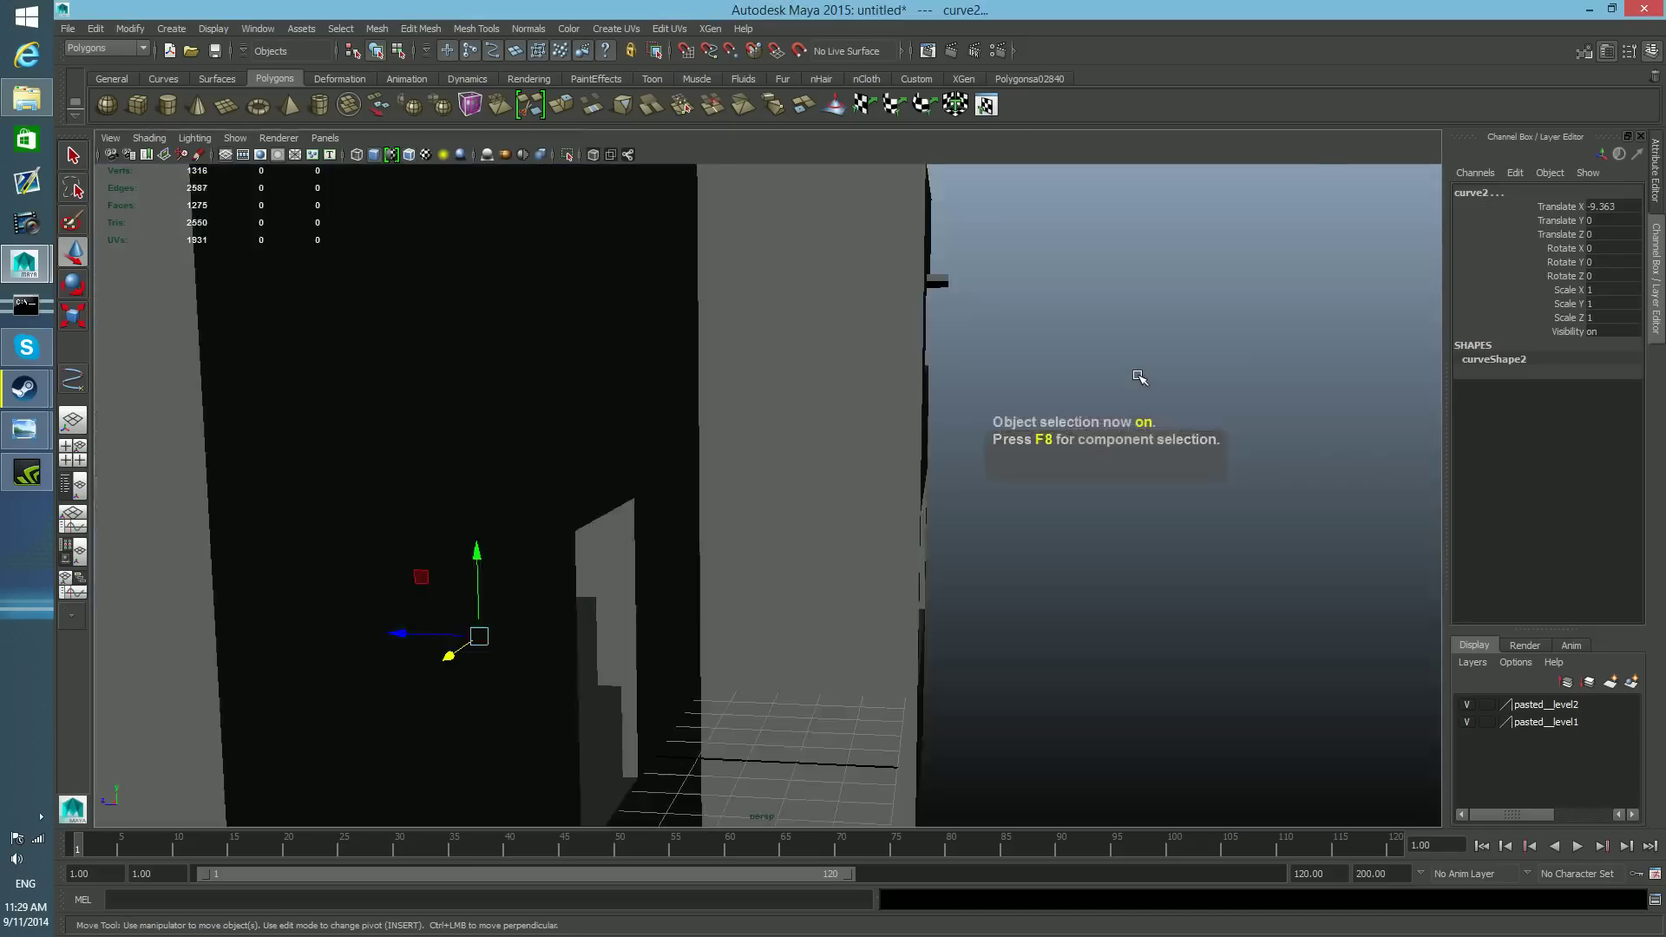
{"action": "left_click_drag", "start_coordinate": [980, 591], "coordinate": [933, 551], "text": "alt"}
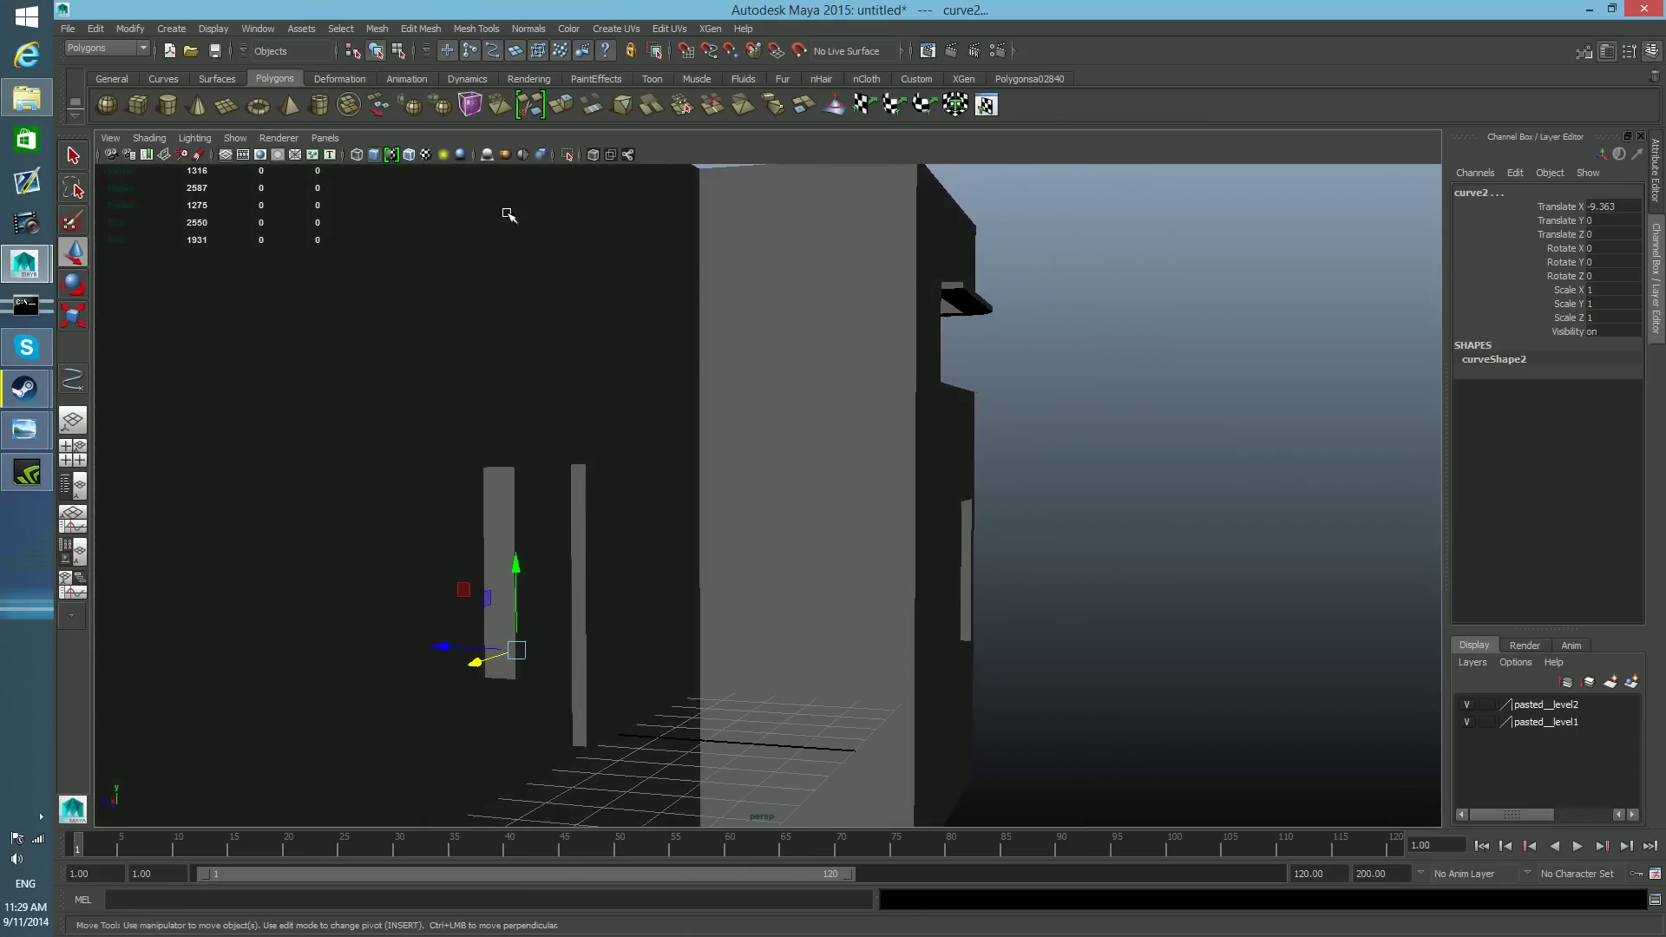
{"action": "left_click", "coordinate": [73, 454]}
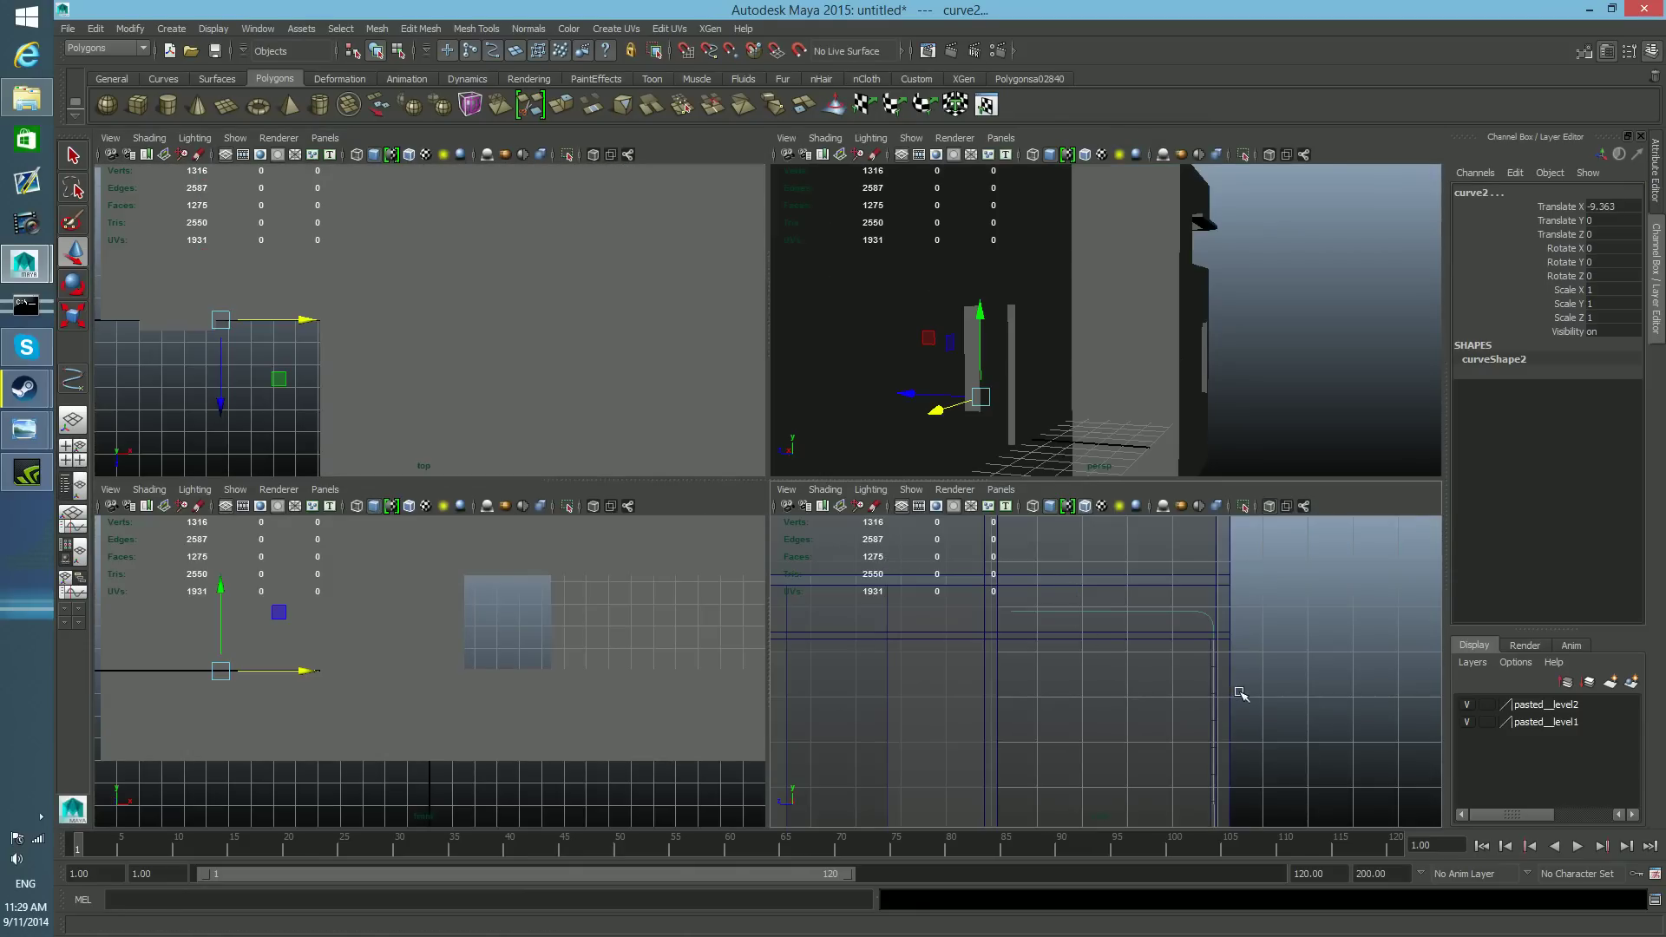
{"action": "middle_click_drag", "start_coordinate": [1238, 689], "coordinate": [1144, 637], "text": "alt"}
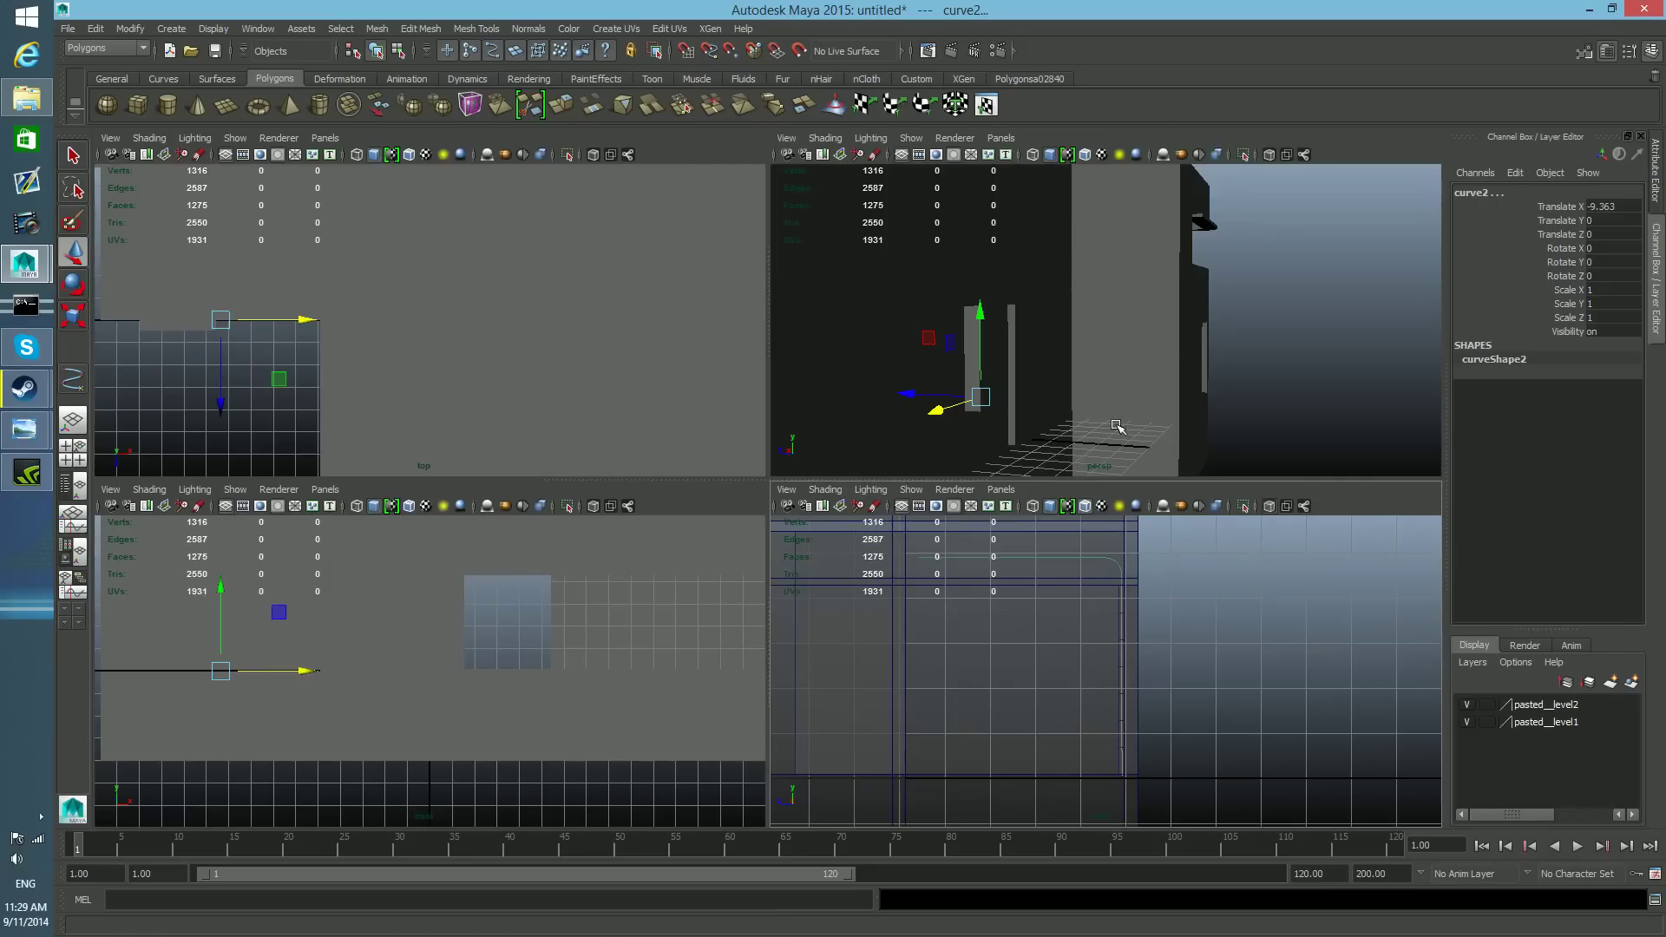
- Move both guide curves along X to about 0.282, beside the garage opening
{"action": "scroll", "coordinate": [1099, 430], "scroll_direction": "down", "scroll_amount": 3}
{"action": "left_click_drag", "start_coordinate": [1130, 394], "coordinate": [1089, 361], "text": "alt"}
{"action": "right_click_drag", "start_coordinate": [1089, 361], "coordinate": [1291, 436], "text": "alt"}
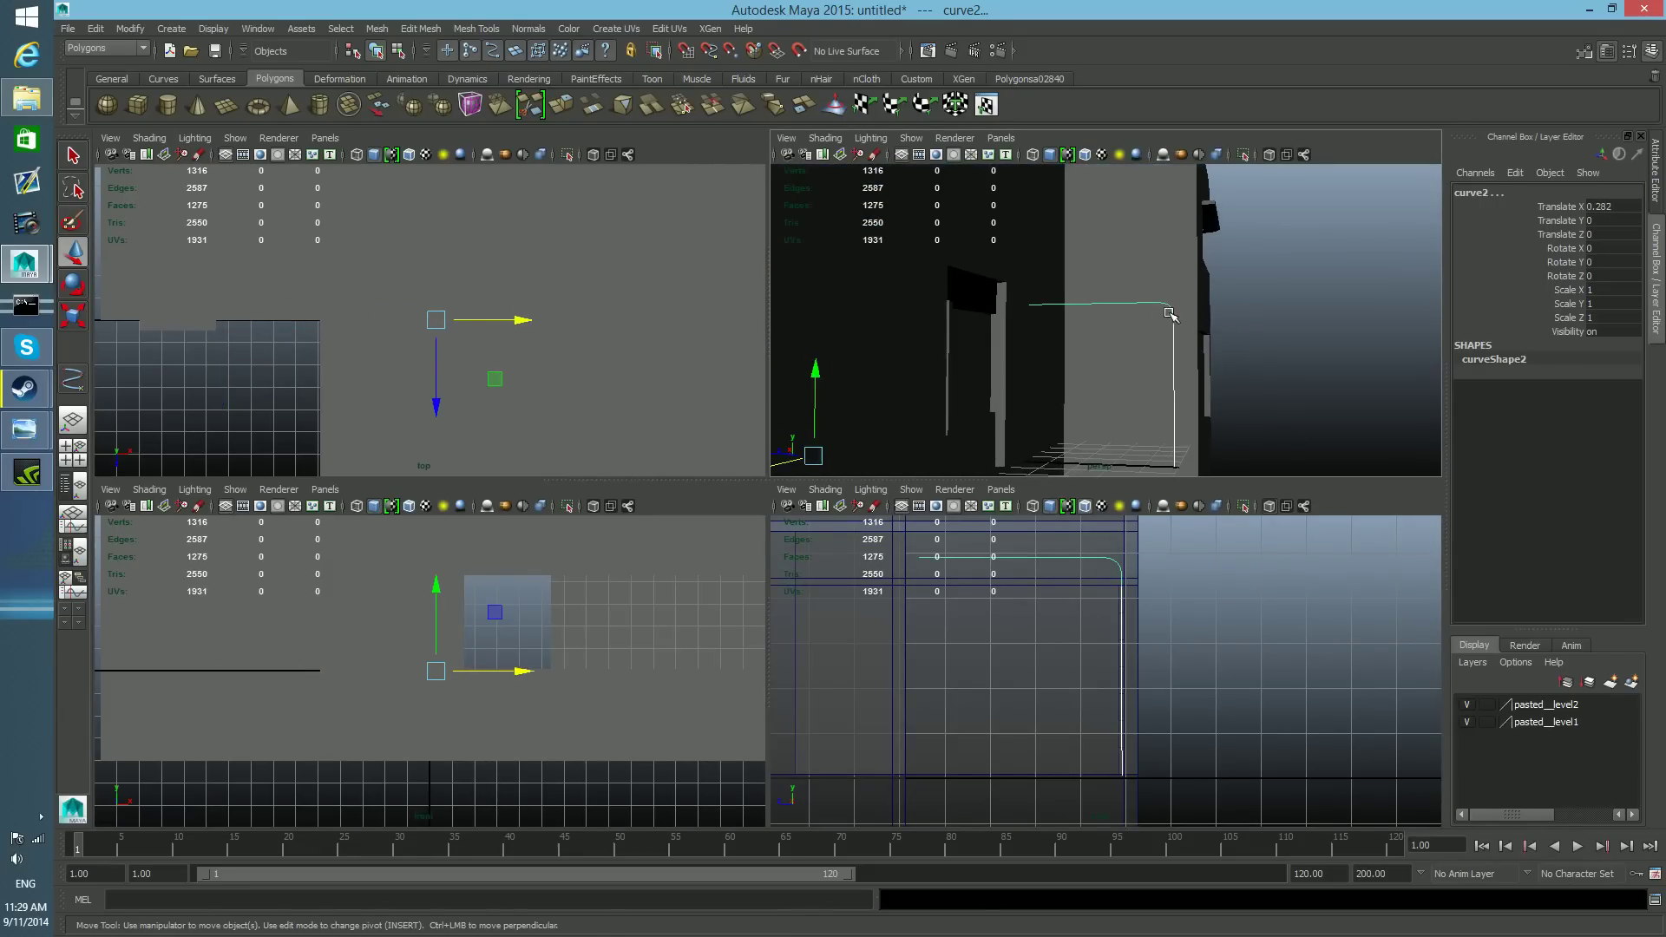
- Raise the control vertices in curve2's bend and horizontal run slightly, and return to object selection
{"action": "left_click", "coordinate": [1164, 305], "text": "shift"}
{"action": "left_click", "coordinate": [1138, 301]}
{"action": "left_click_drag", "start_coordinate": [1251, 319], "coordinate": [1299, 338], "text": "alt"}
{"action": "right_click_drag", "start_coordinate": [1318, 285], "coordinate": [1232, 274]}
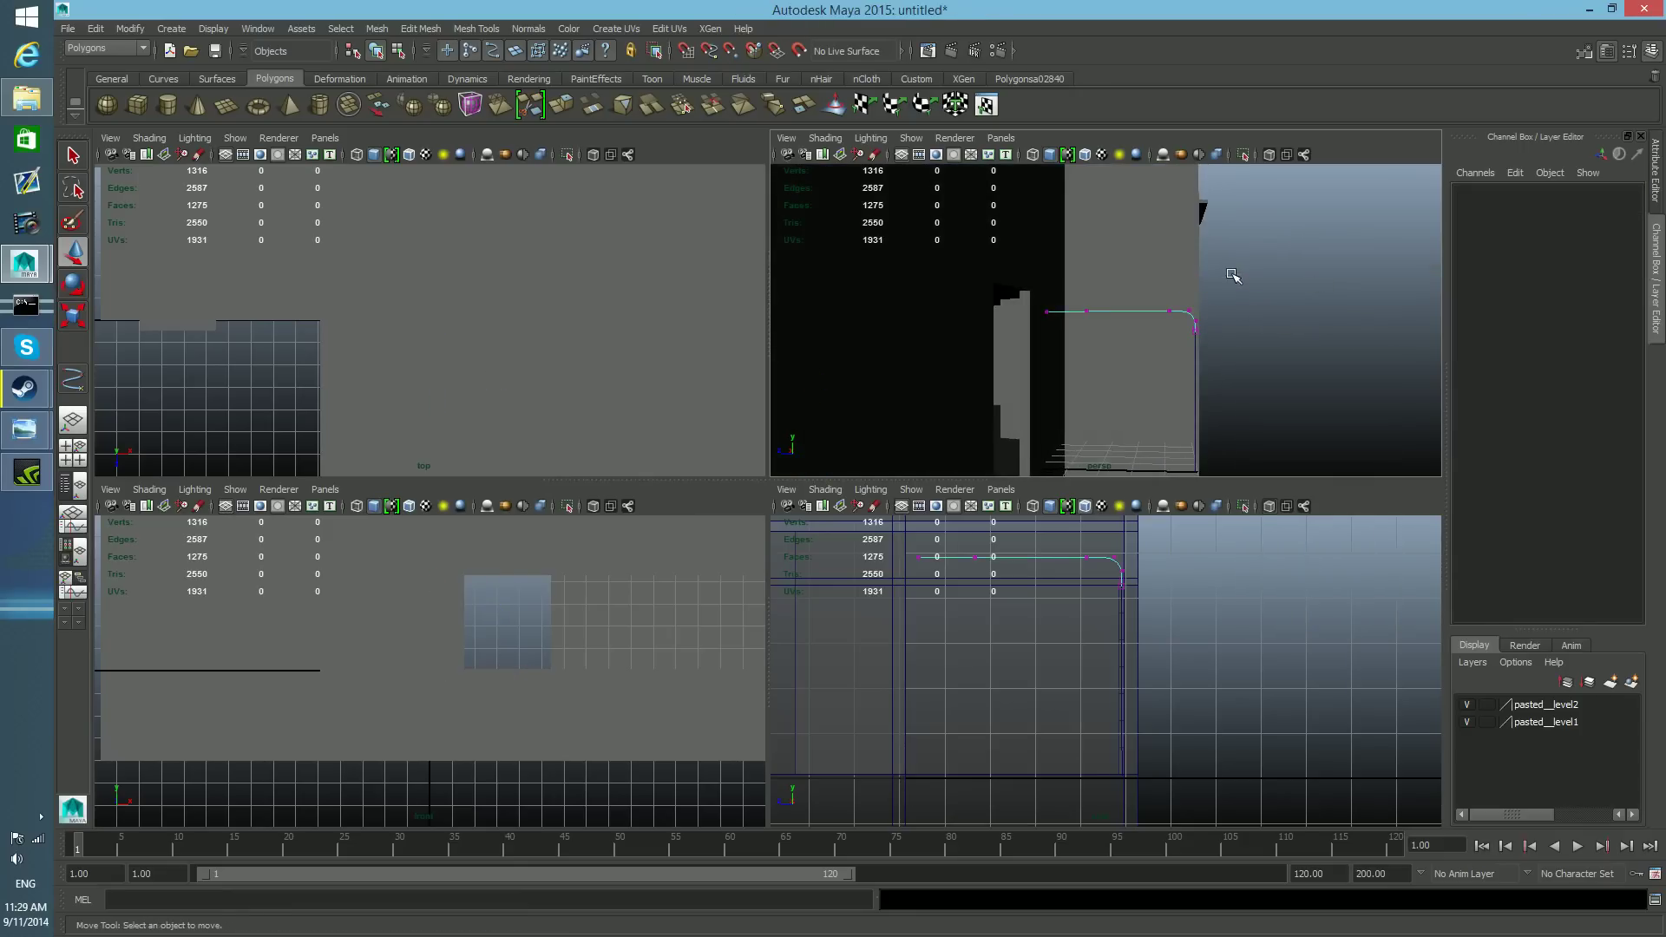
{"action": "left_click_drag", "start_coordinate": [1047, 292], "coordinate": [1224, 330]}
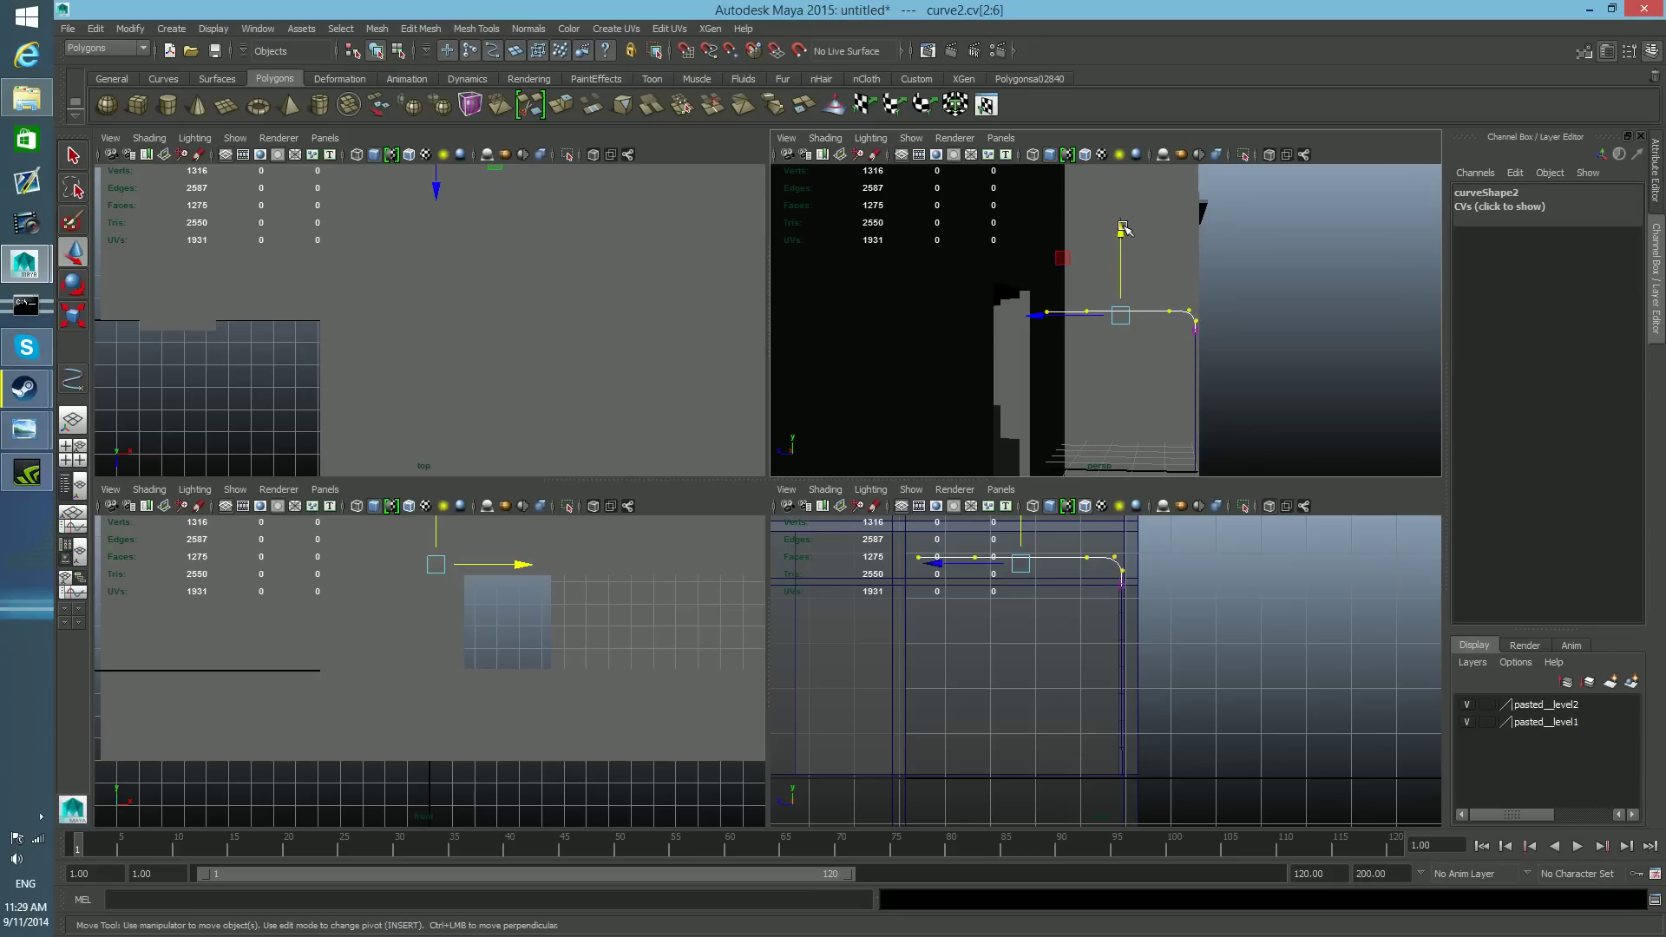
{"action": "left_click_drag", "start_coordinate": [1121, 227], "coordinate": [1122, 220]}
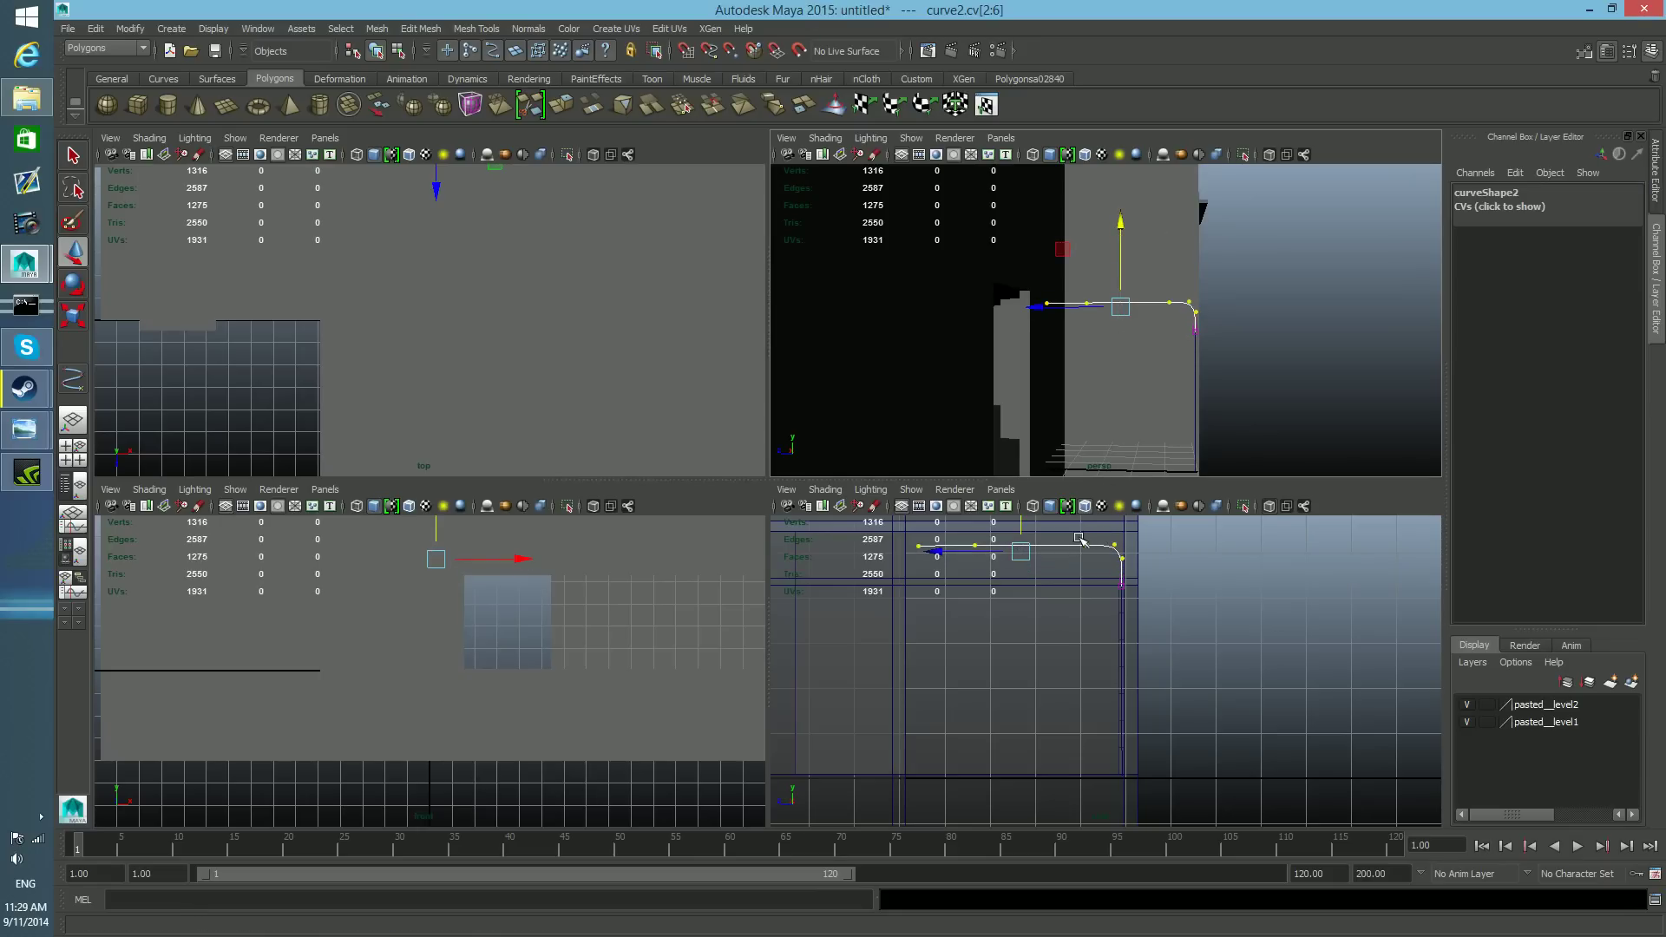
{"action": "left_click_drag", "start_coordinate": [1122, 218], "coordinate": [1122, 220]}
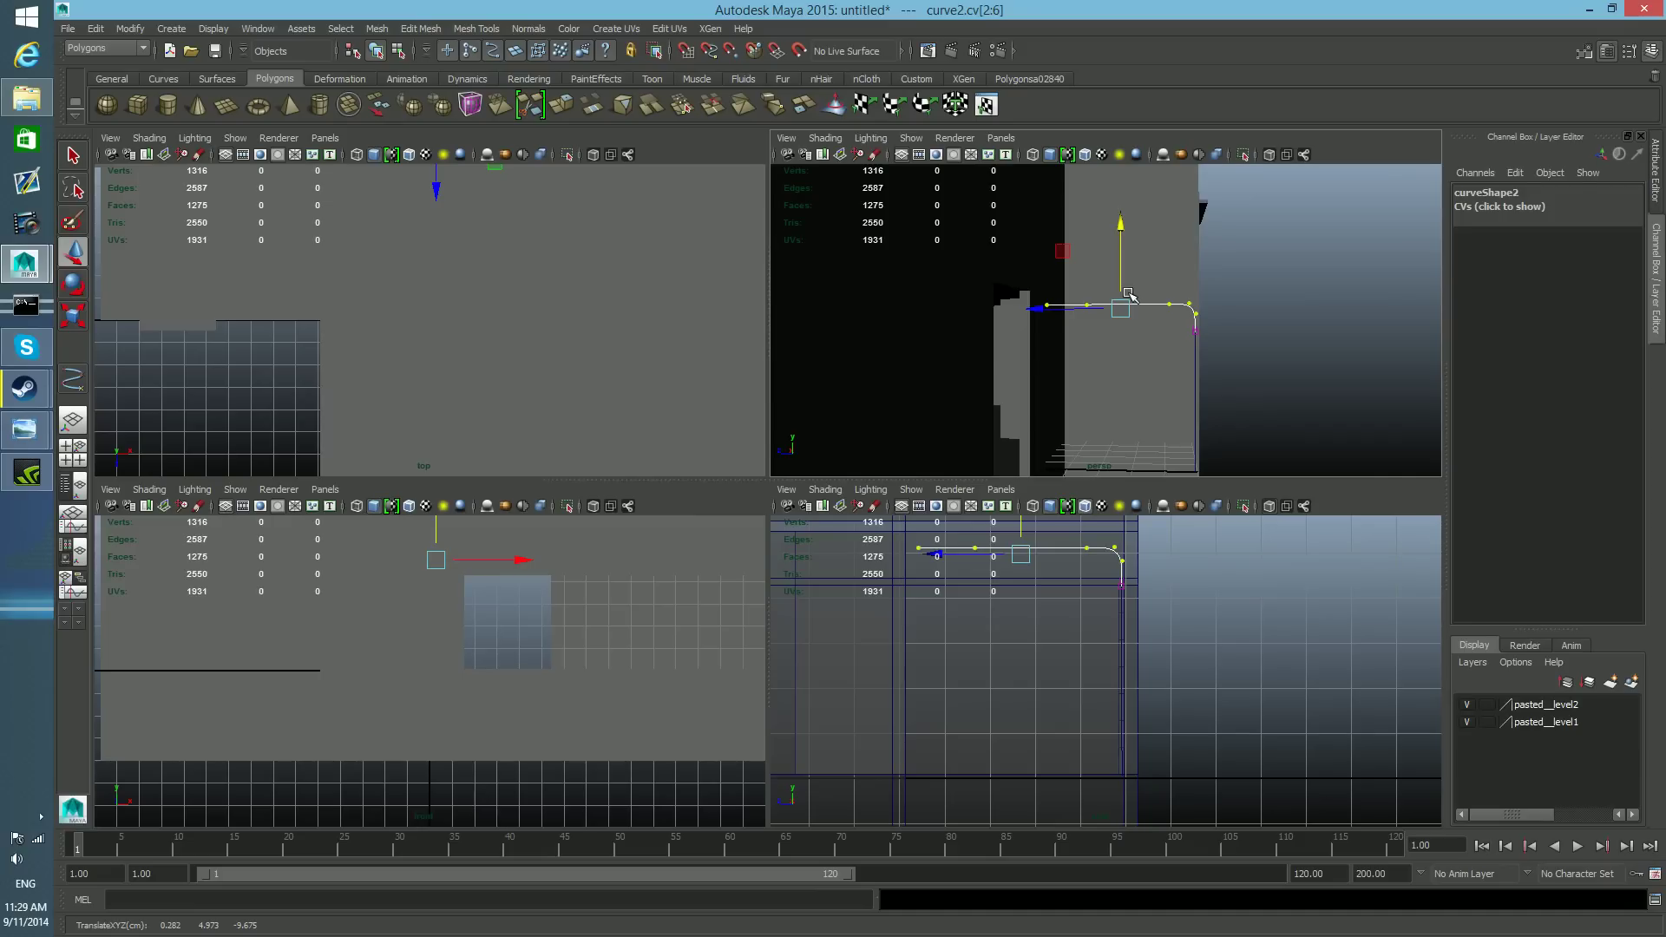
{"action": "key", "text": "F8"}
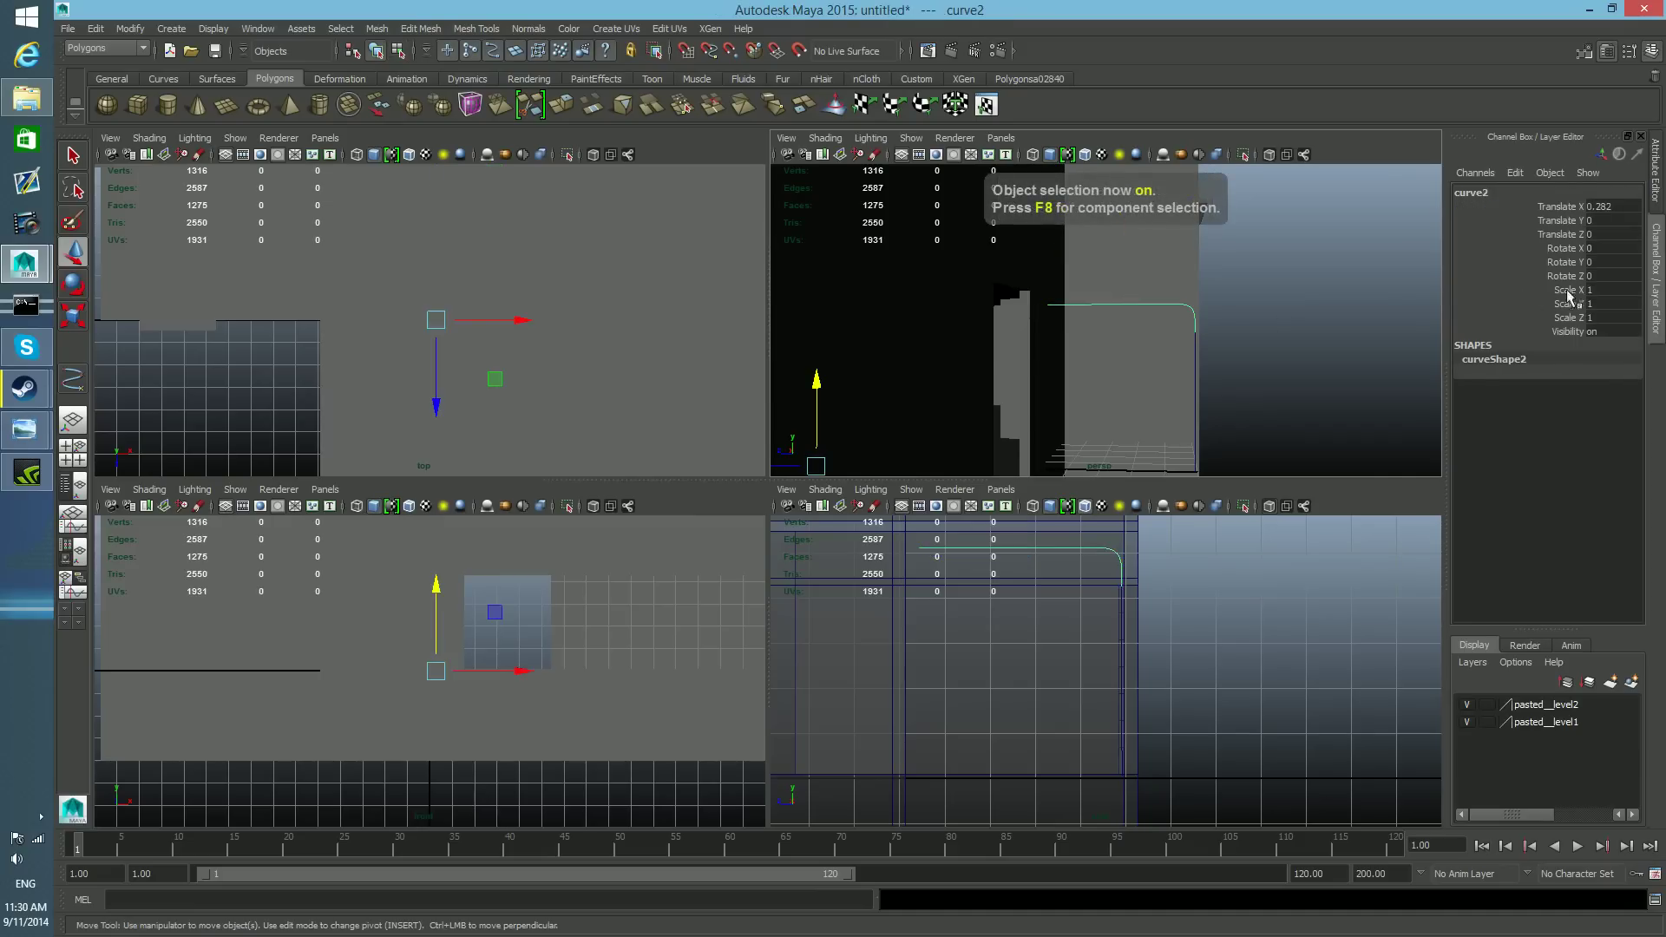
- Show the perspective view at full size and select curve1 together with curve2
{"action": "key", "text": "space"}
{"action": "left_click_drag", "start_coordinate": [1120, 521], "coordinate": [986, 558], "text": "alt"}
{"action": "middle_click_drag", "start_coordinate": [986, 558], "coordinate": [1190, 362], "text": "alt"}
{"action": "left_click", "coordinate": [754, 507]}
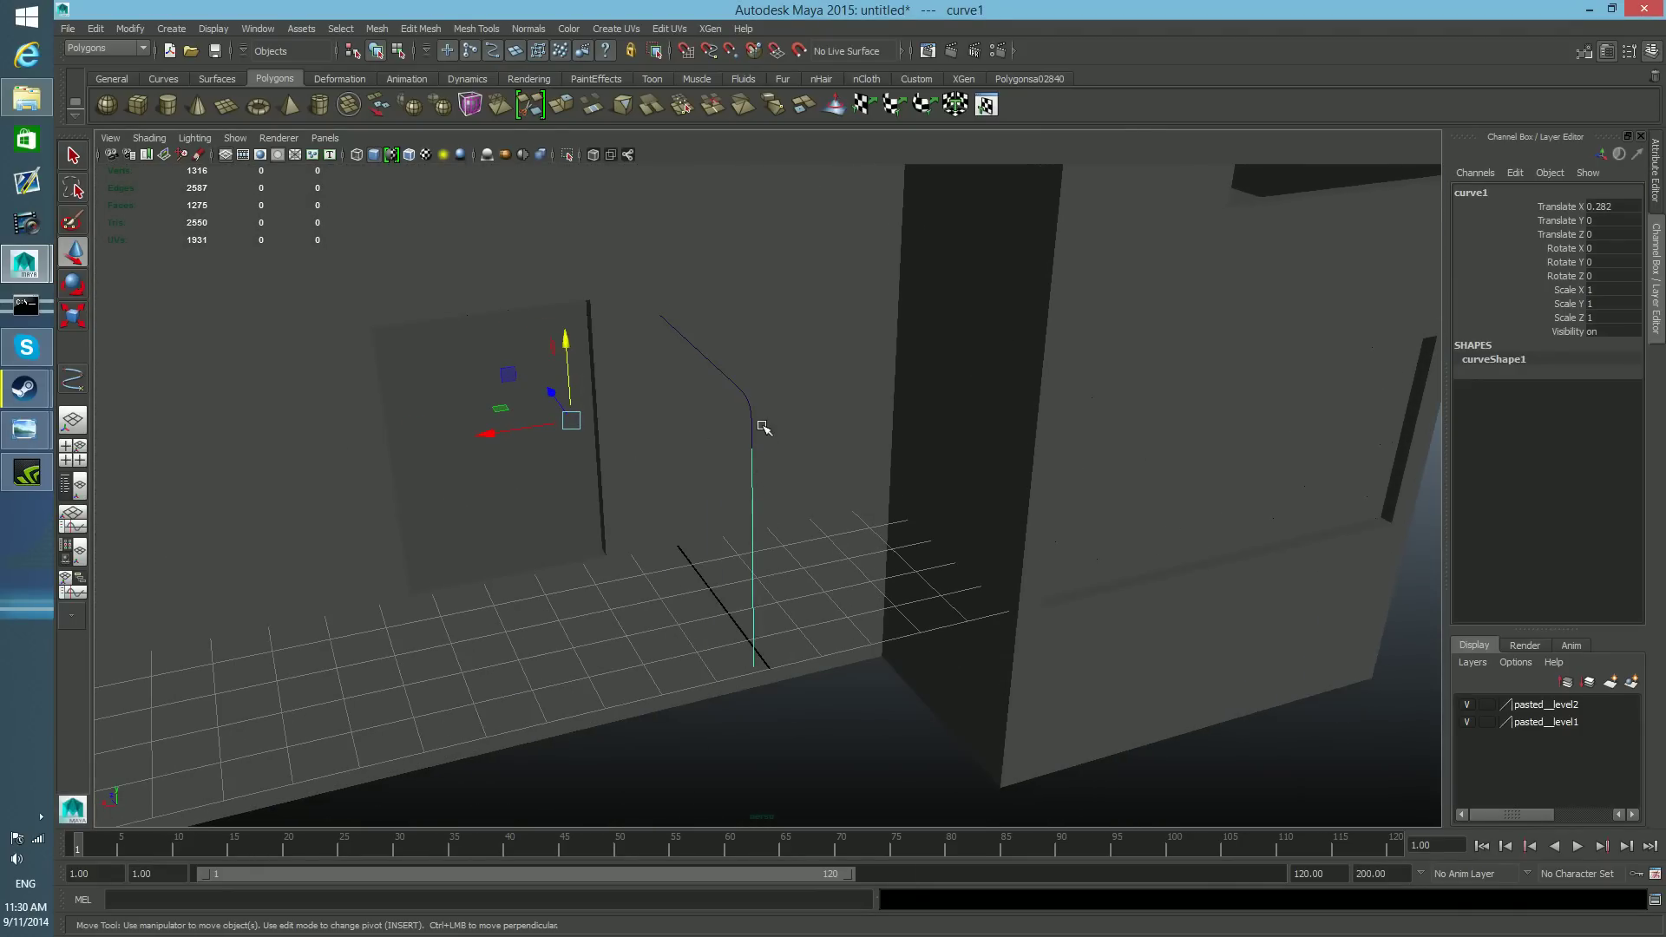
{"action": "left_click", "coordinate": [751, 418], "text": "shift"}
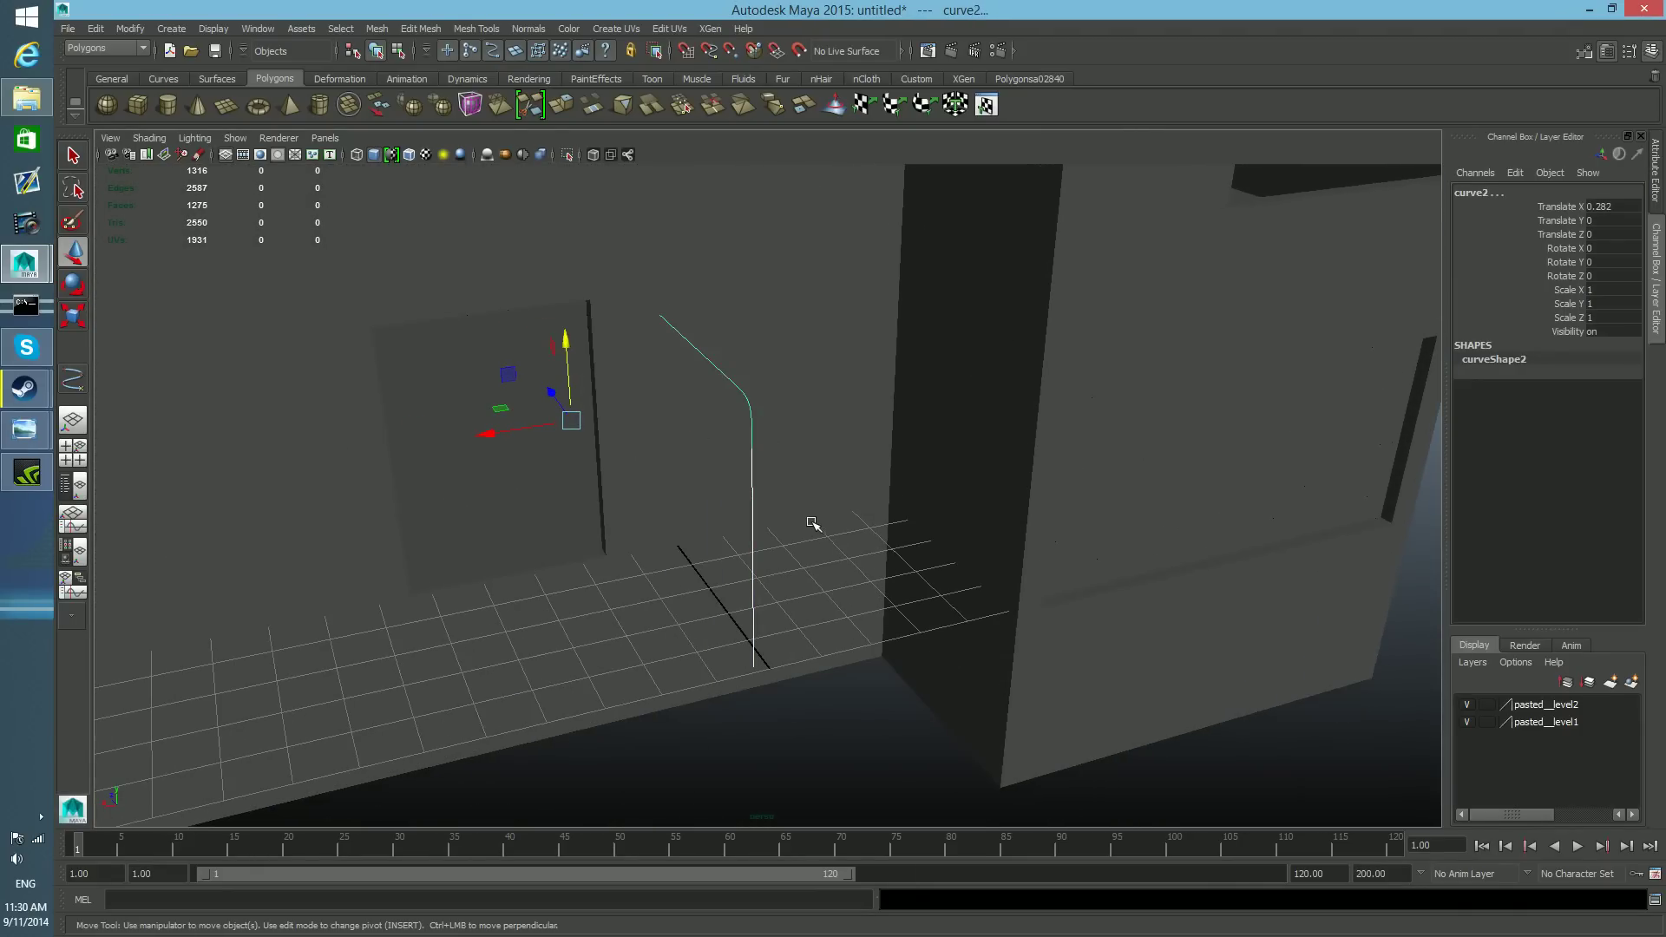
{"action": "left_click_drag", "start_coordinate": [809, 522], "coordinate": [824, 516], "text": "alt"}
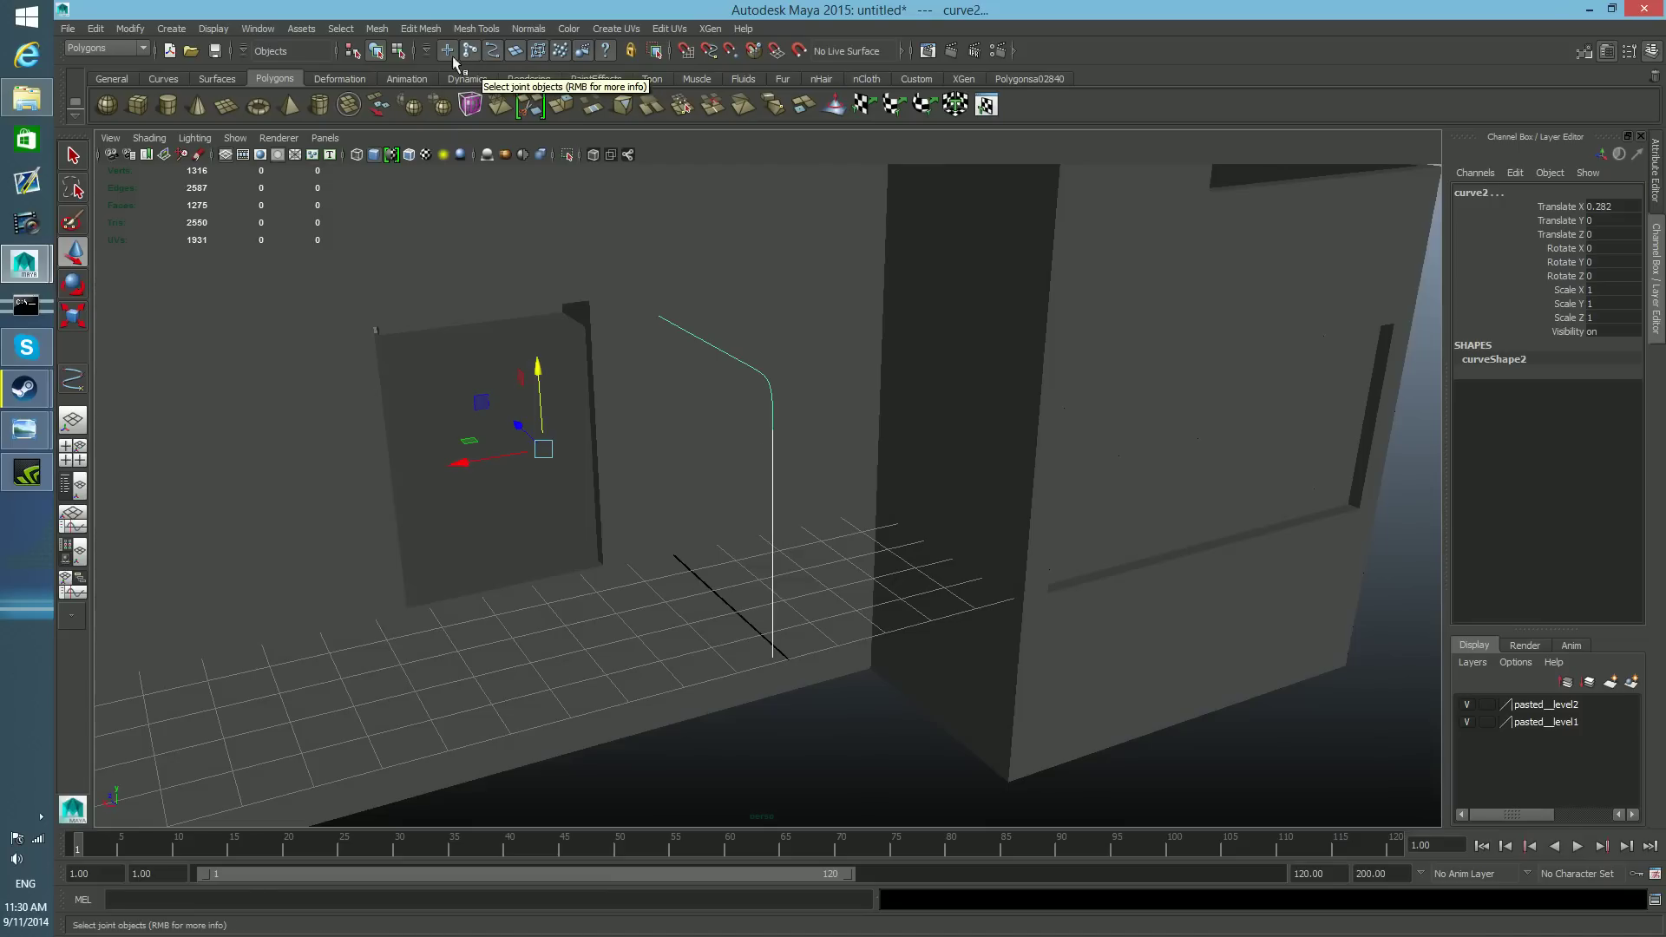
- Try to attach the two curves with the Blend method, inspect the joint, and undo the attachment
{"action": "left_click", "coordinate": [164, 79]}
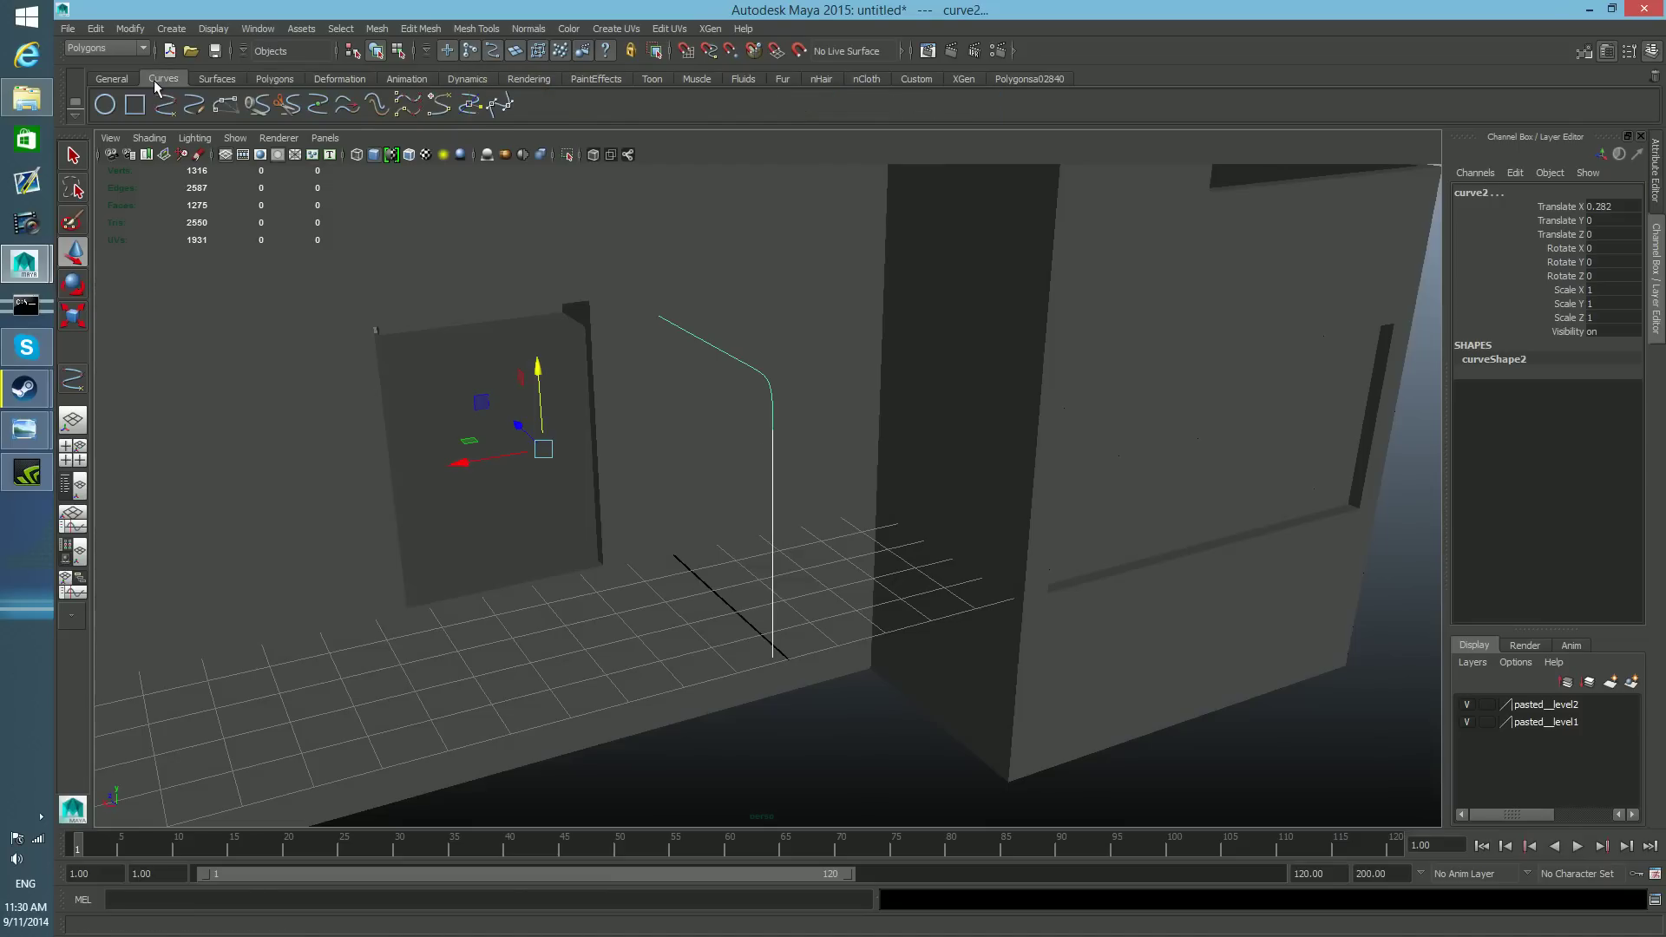
{"action": "left_click", "coordinate": [256, 111]}
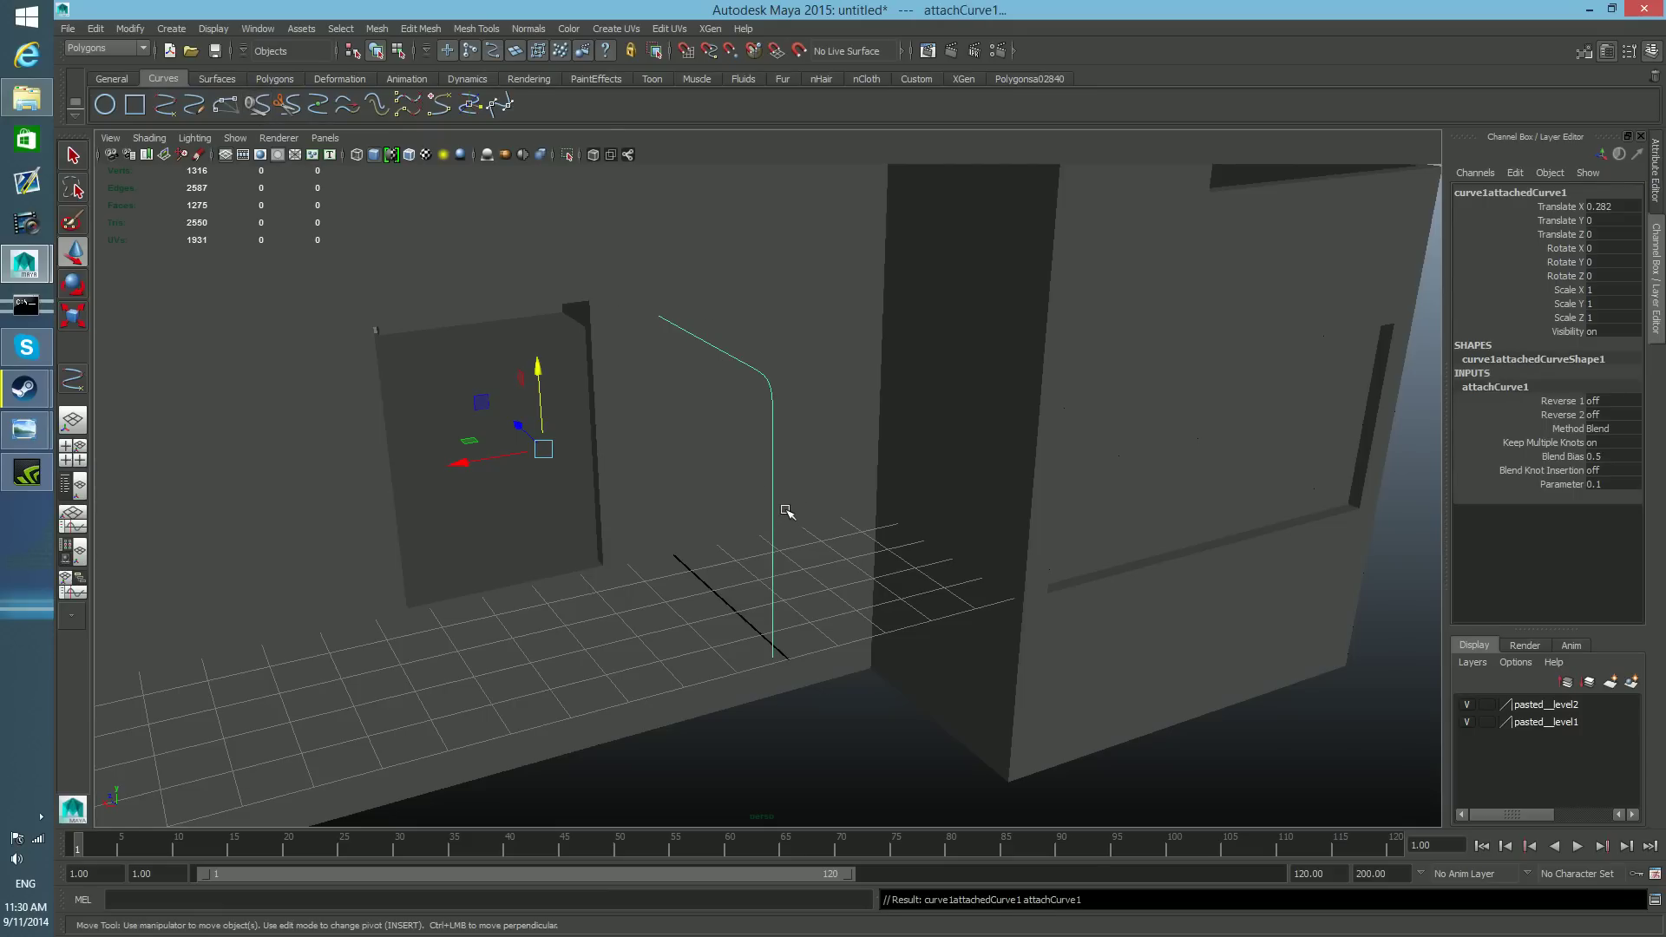
{"action": "left_click_drag", "start_coordinate": [785, 516], "coordinate": [840, 487], "text": "alt"}
{"action": "right_click_drag", "start_coordinate": [840, 487], "coordinate": [886, 599], "text": "alt"}
{"action": "key", "text": "ctrl+z"}
{"action": "left_click_drag", "start_coordinate": [886, 599], "coordinate": [841, 580], "text": "alt"}
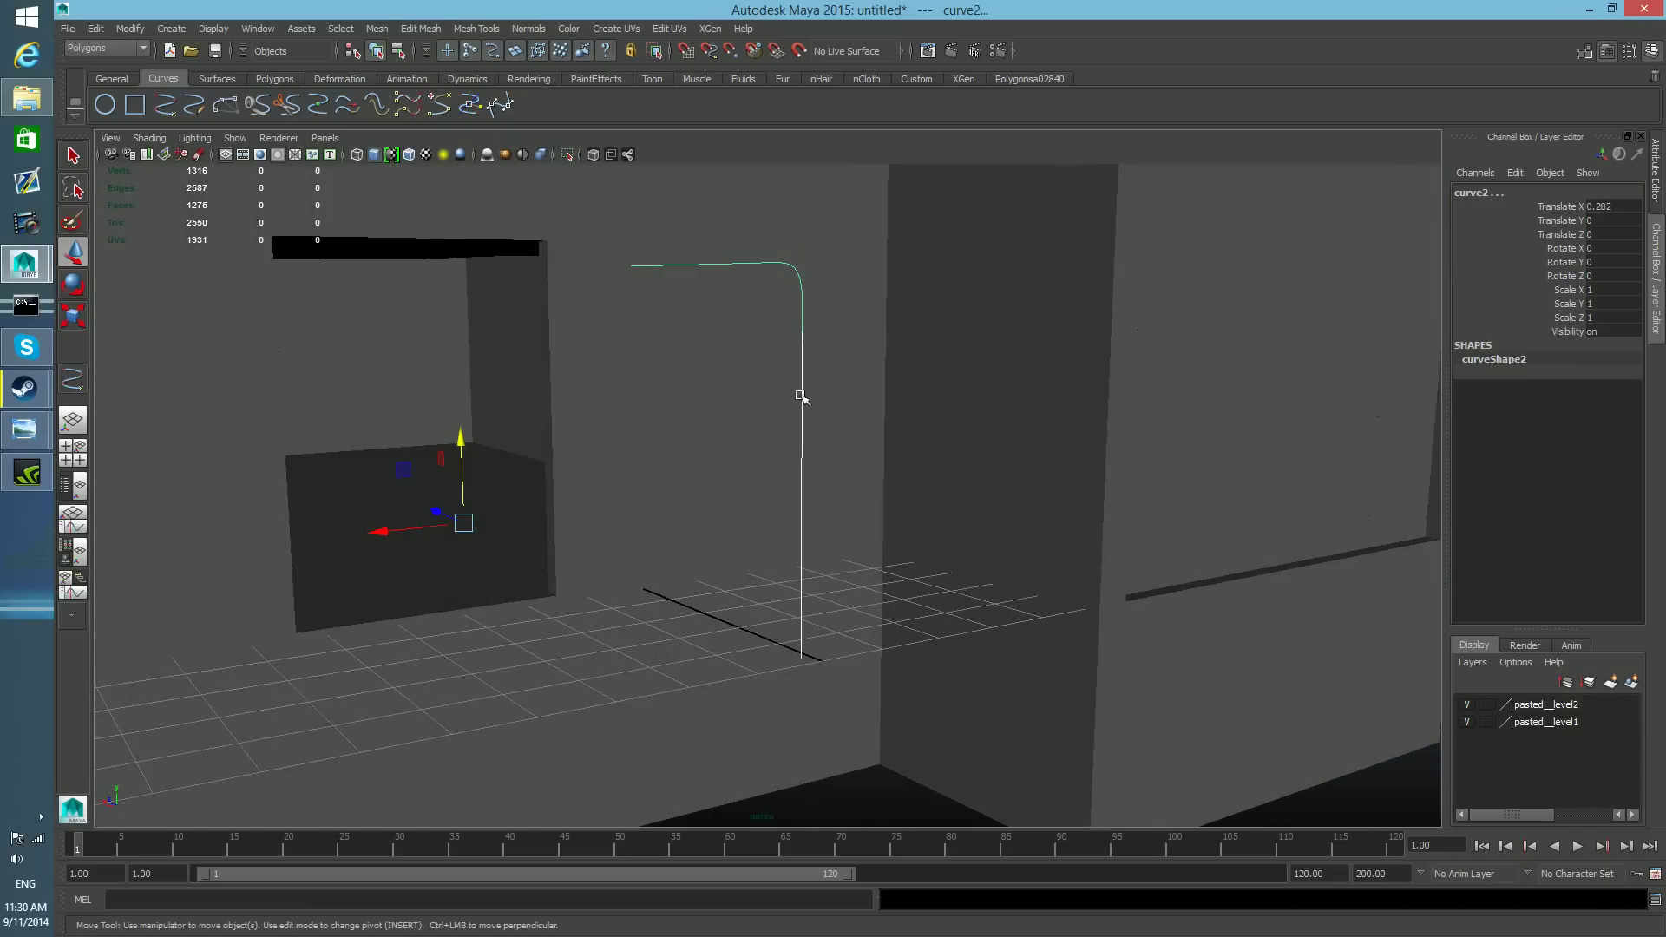
- Attach the two selected curves with the Connect method, keeping multiple knots and the original curves
{"action": "key", "text": "space"}
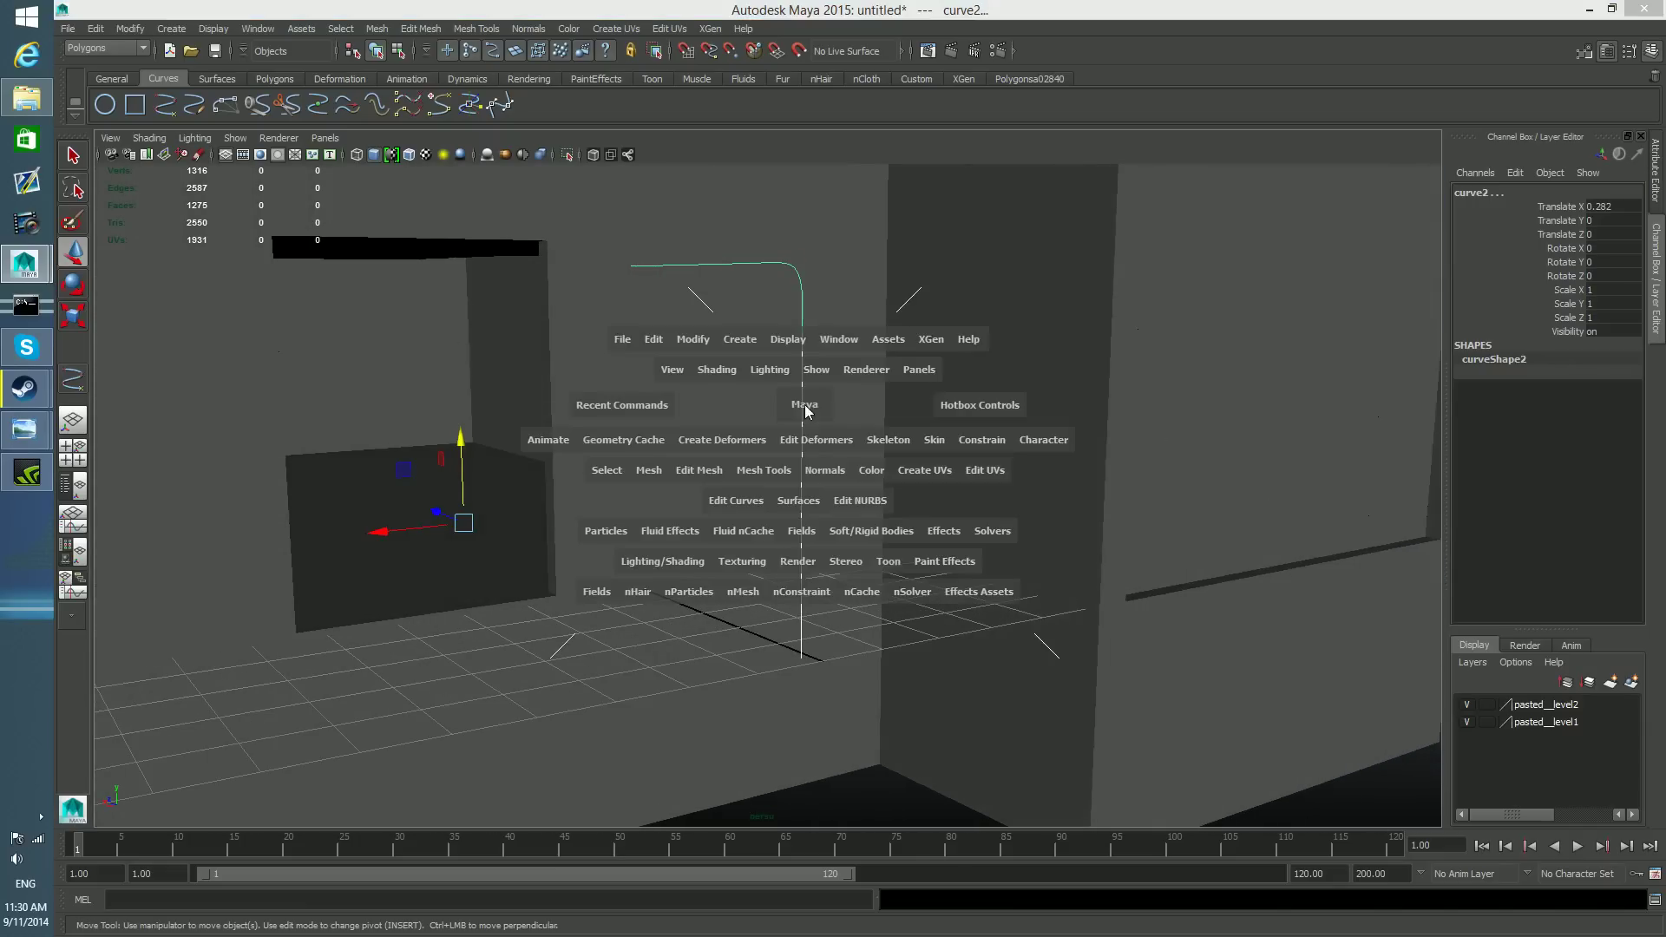
{"action": "left_click", "coordinate": [751, 507]}
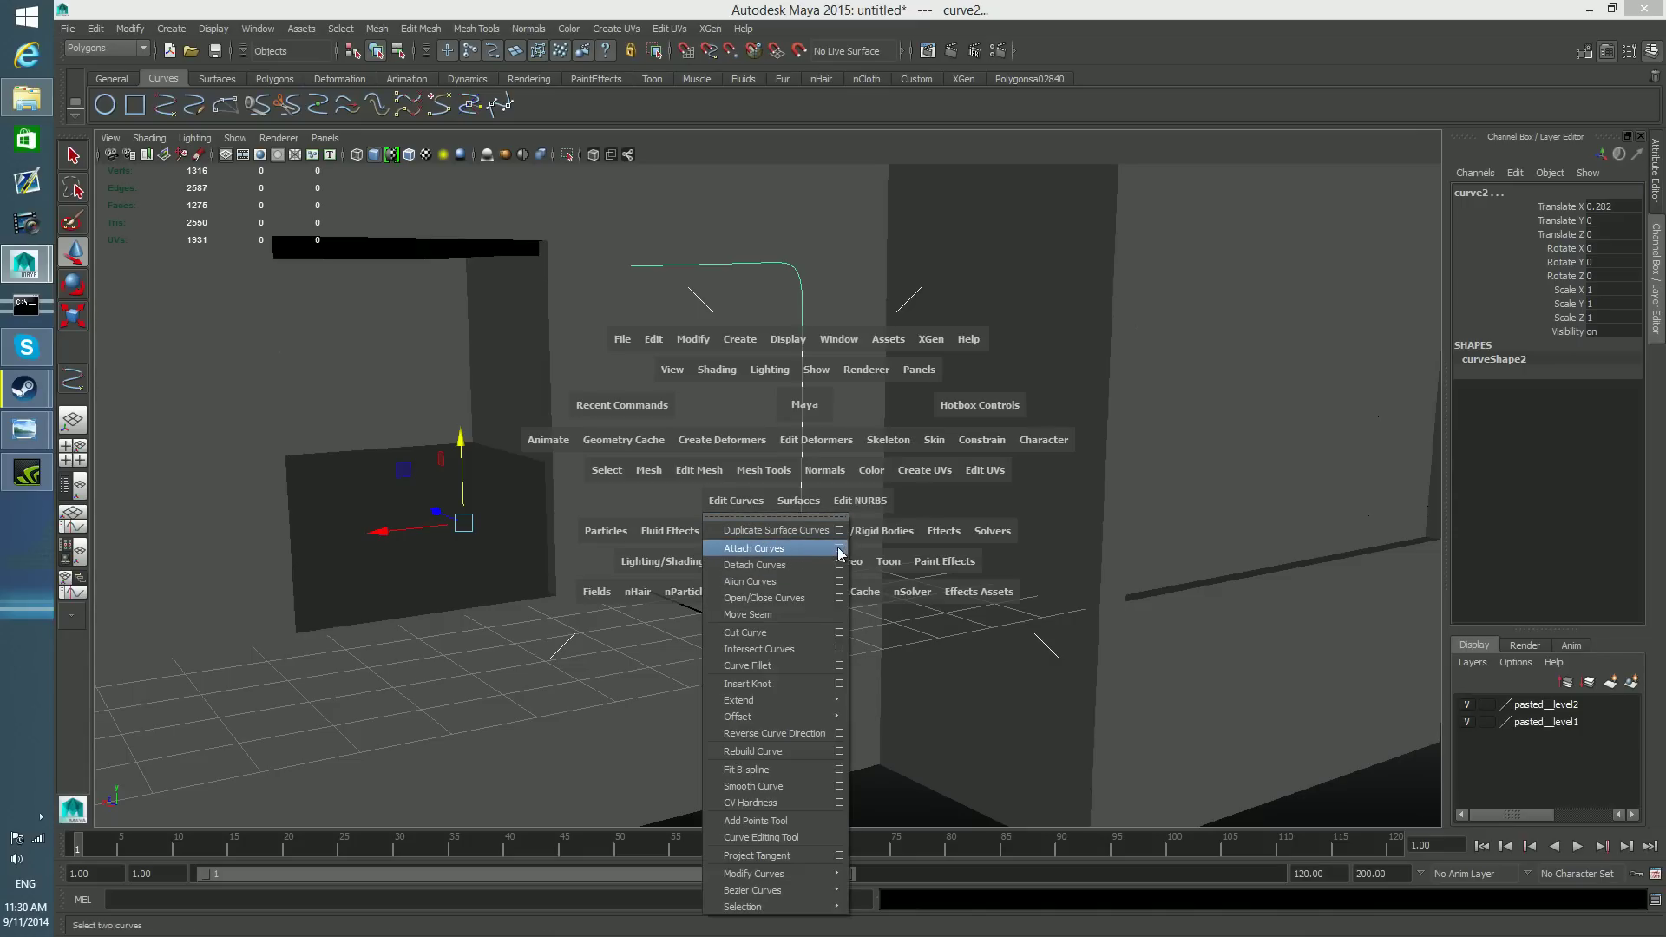
{"action": "left_click", "coordinate": [839, 551]}
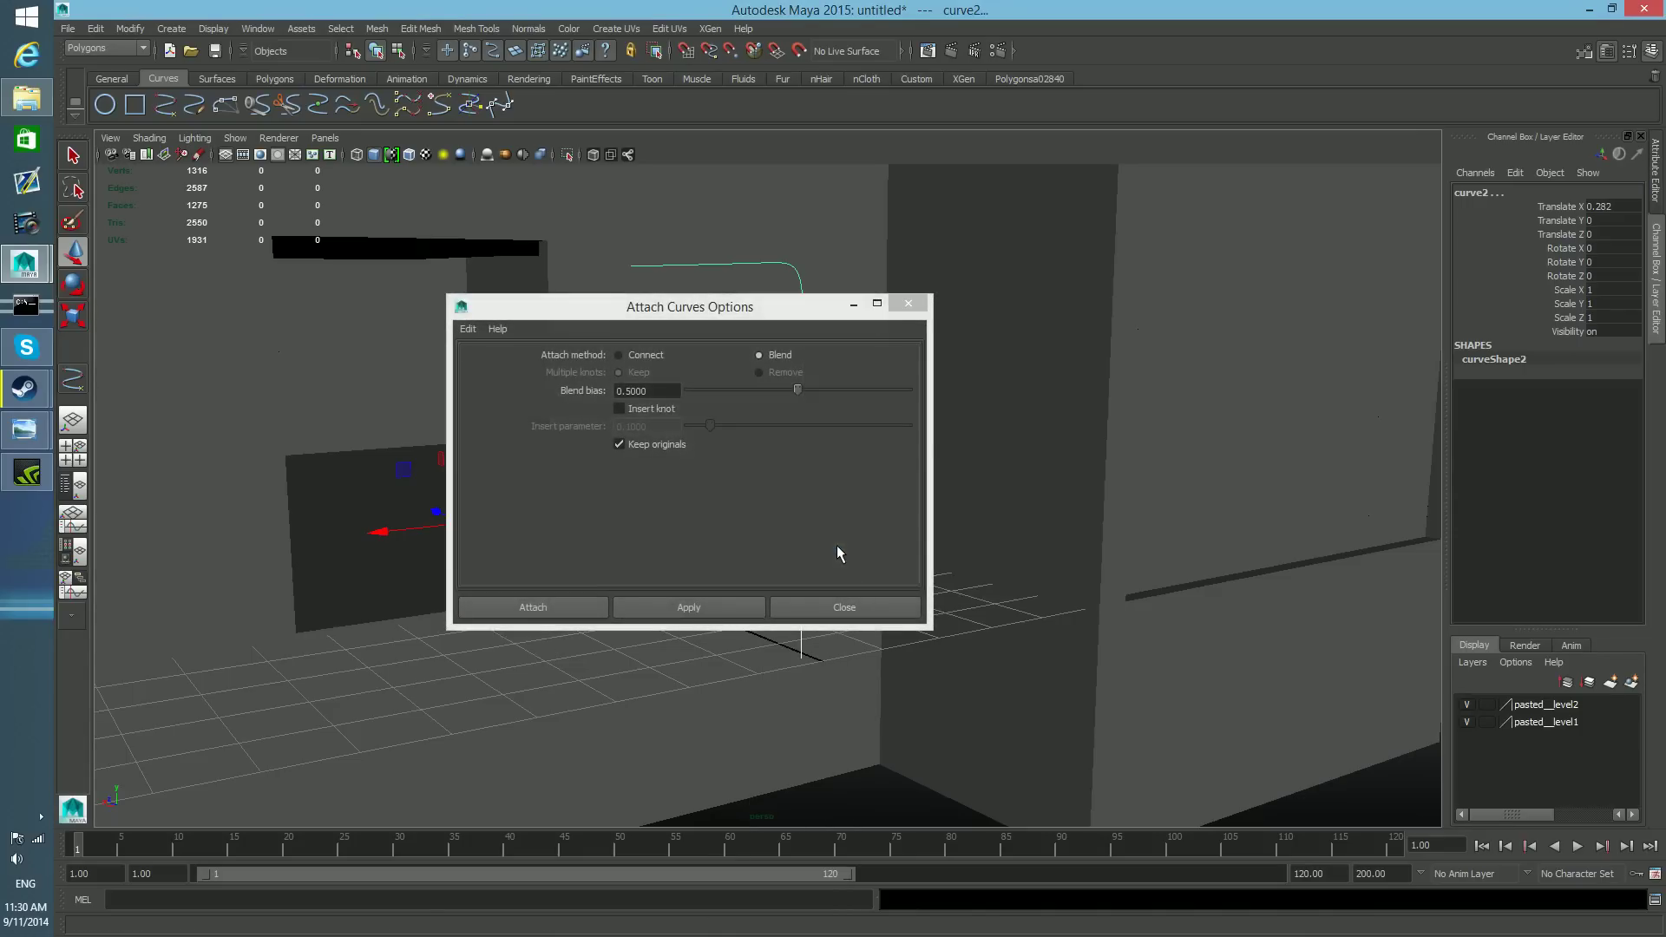
{"action": "left_click_drag", "start_coordinate": [653, 314], "coordinate": [469, 449]}
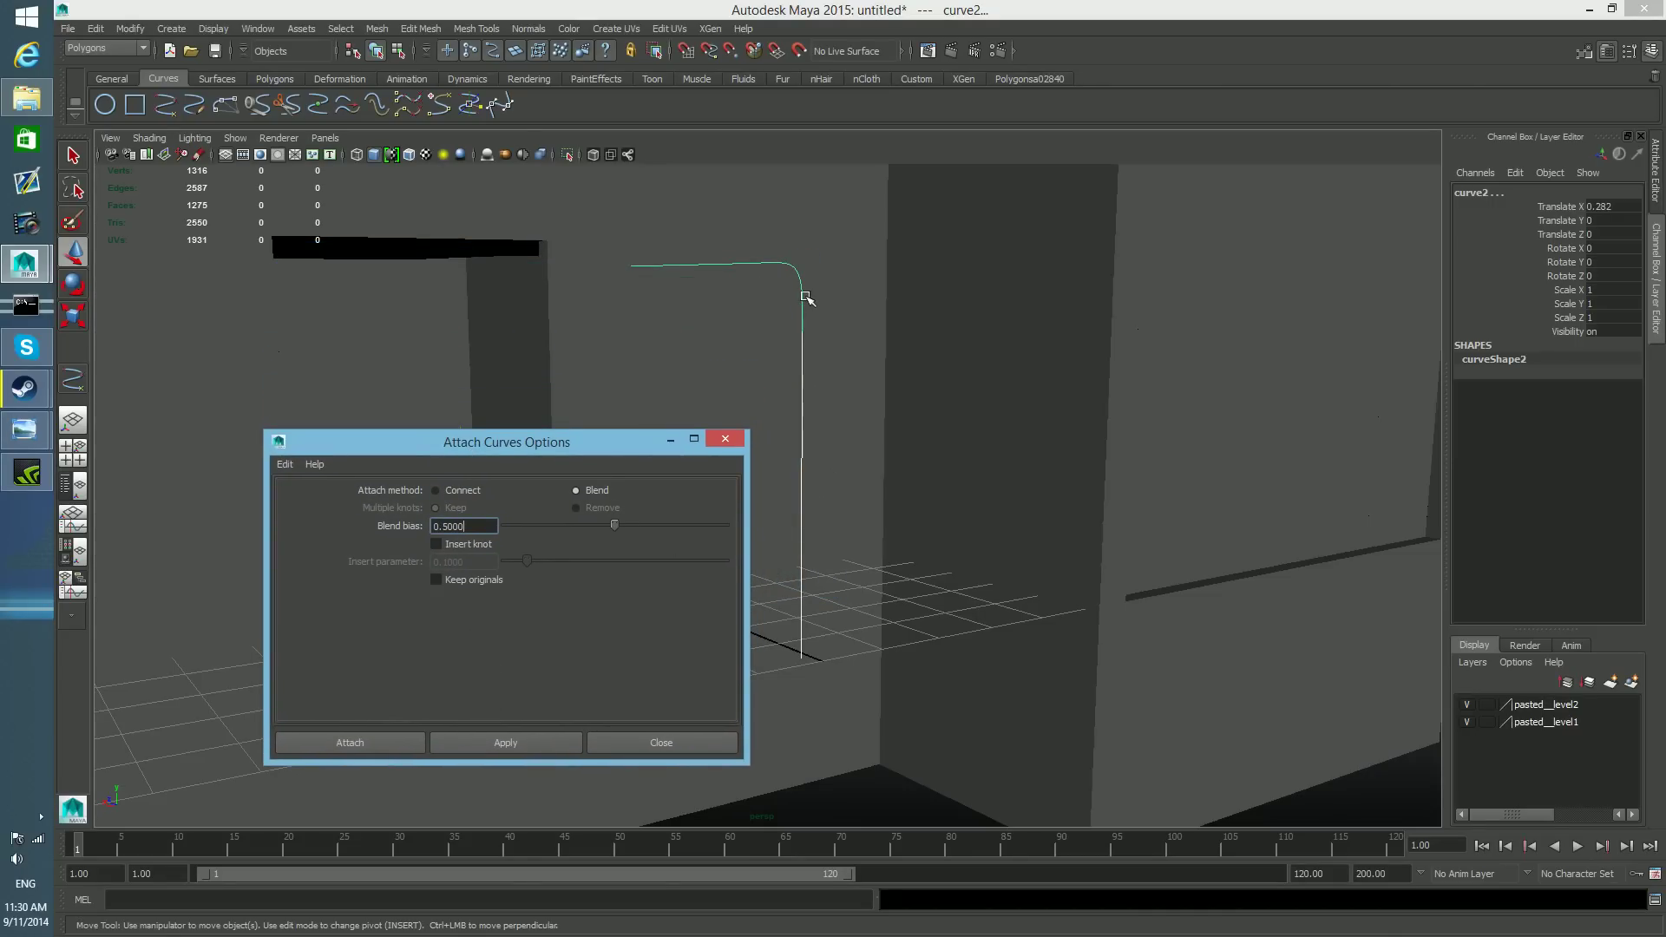
{"action": "left_click", "coordinate": [436, 580]}
{"action": "left_click", "coordinate": [434, 490]}
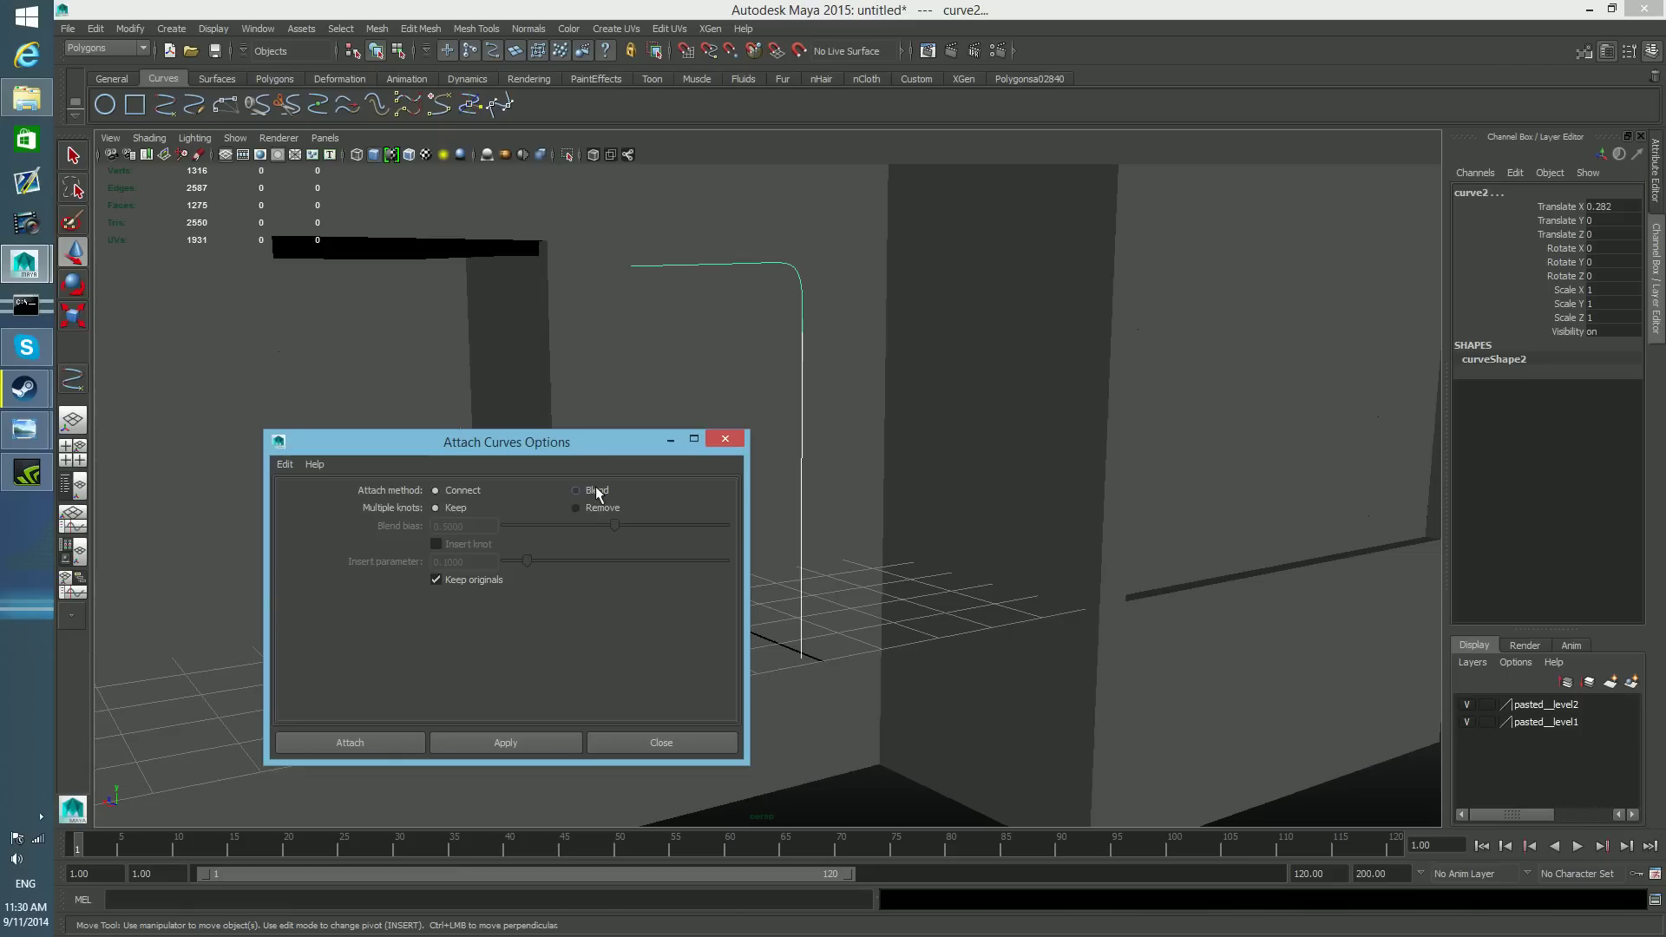
{"action": "left_click", "coordinate": [544, 748]}
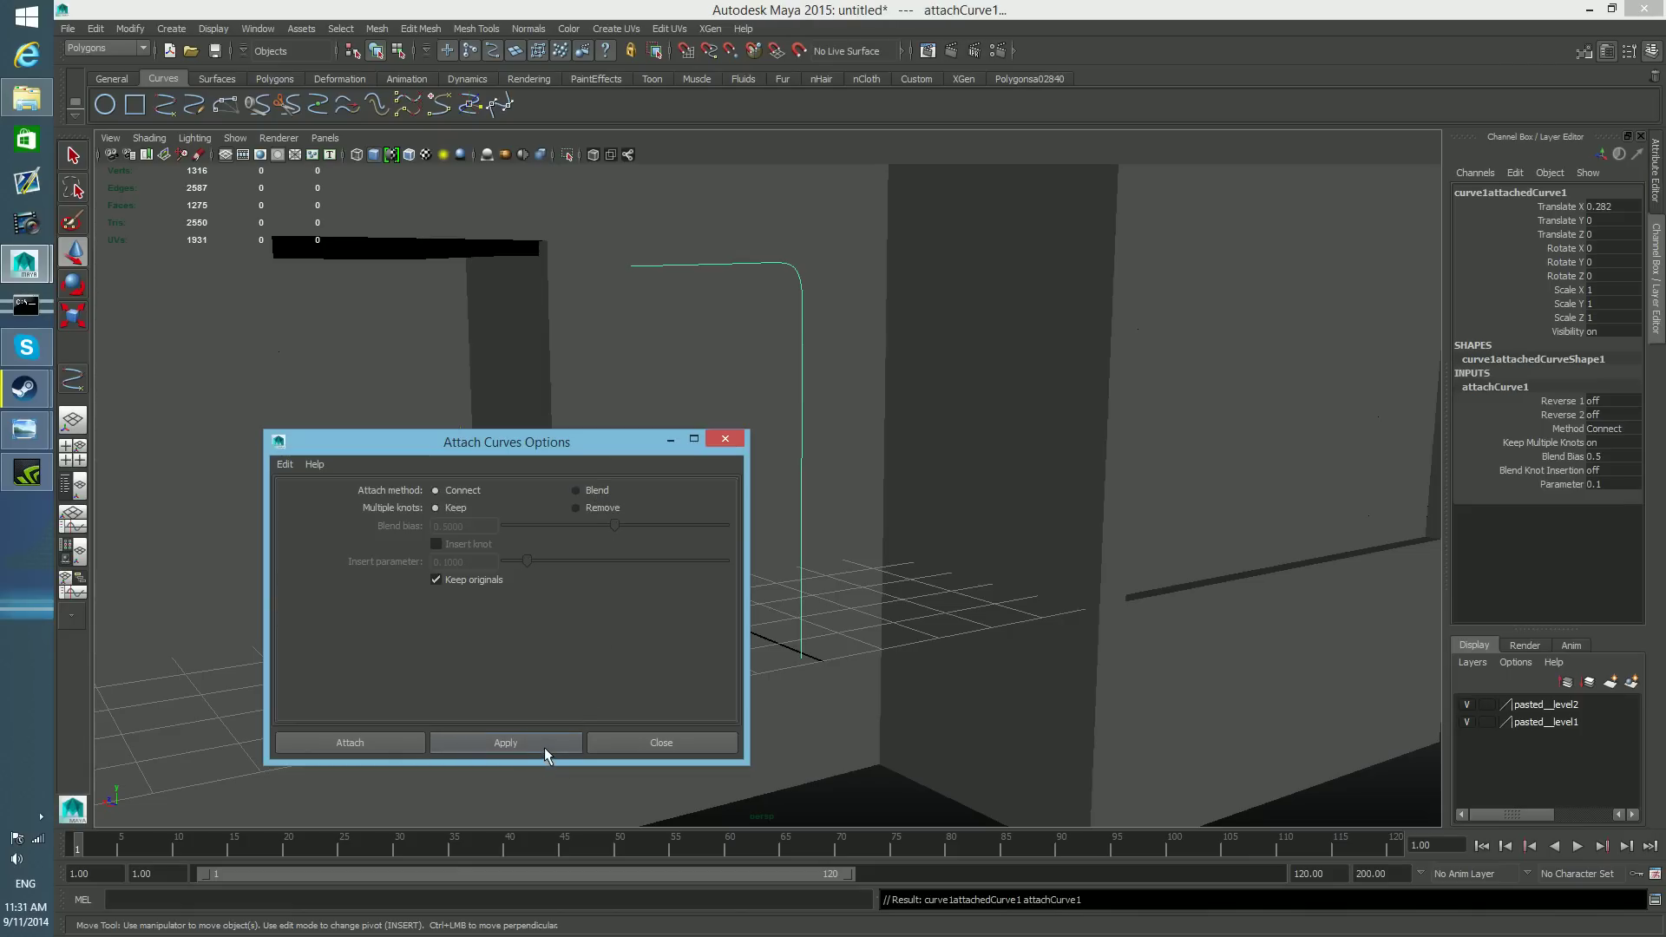
{"action": "left_click", "coordinate": [670, 748]}
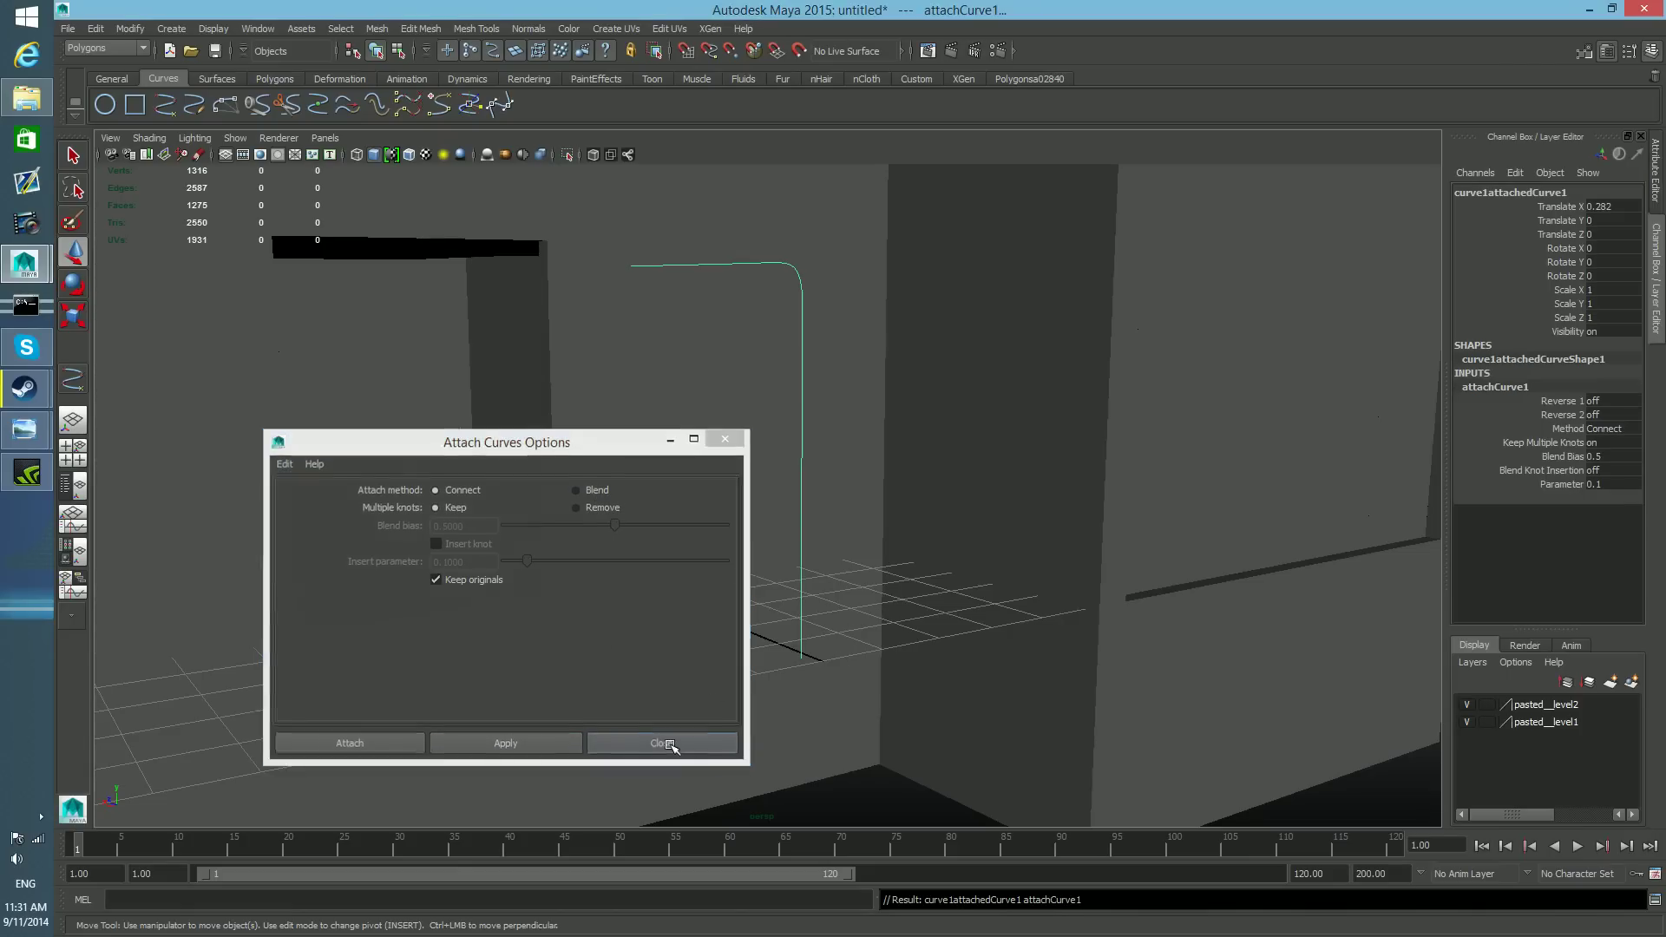
- Delete the original curve1 and curve2 underneath the attached curve, and select the attached curve
{"action": "left_click_drag", "start_coordinate": [921, 334], "coordinate": [979, 368], "text": "alt"}
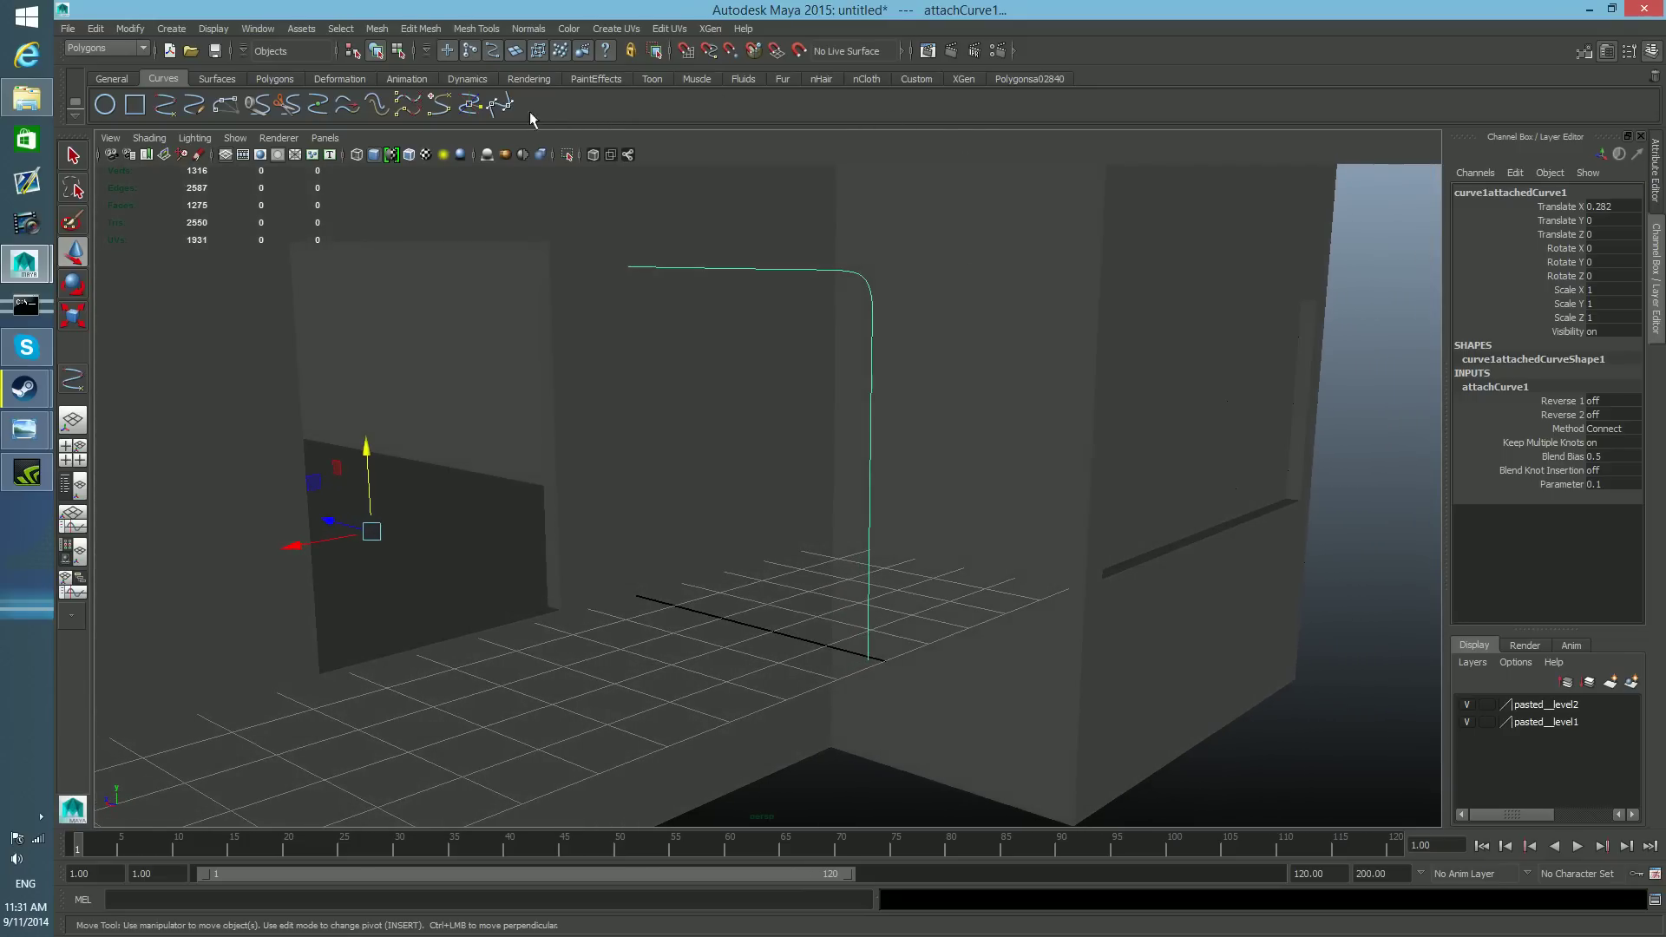
{"action": "left_click", "coordinate": [567, 153]}
{"action": "left_click", "coordinate": [566, 153]}
{"action": "left_click", "coordinate": [871, 457]}
{"action": "left_click_drag", "start_coordinate": [887, 523], "coordinate": [860, 517], "text": "alt"}
{"action": "left_click", "coordinate": [831, 321]}
{"action": "left_click", "coordinate": [828, 420]}
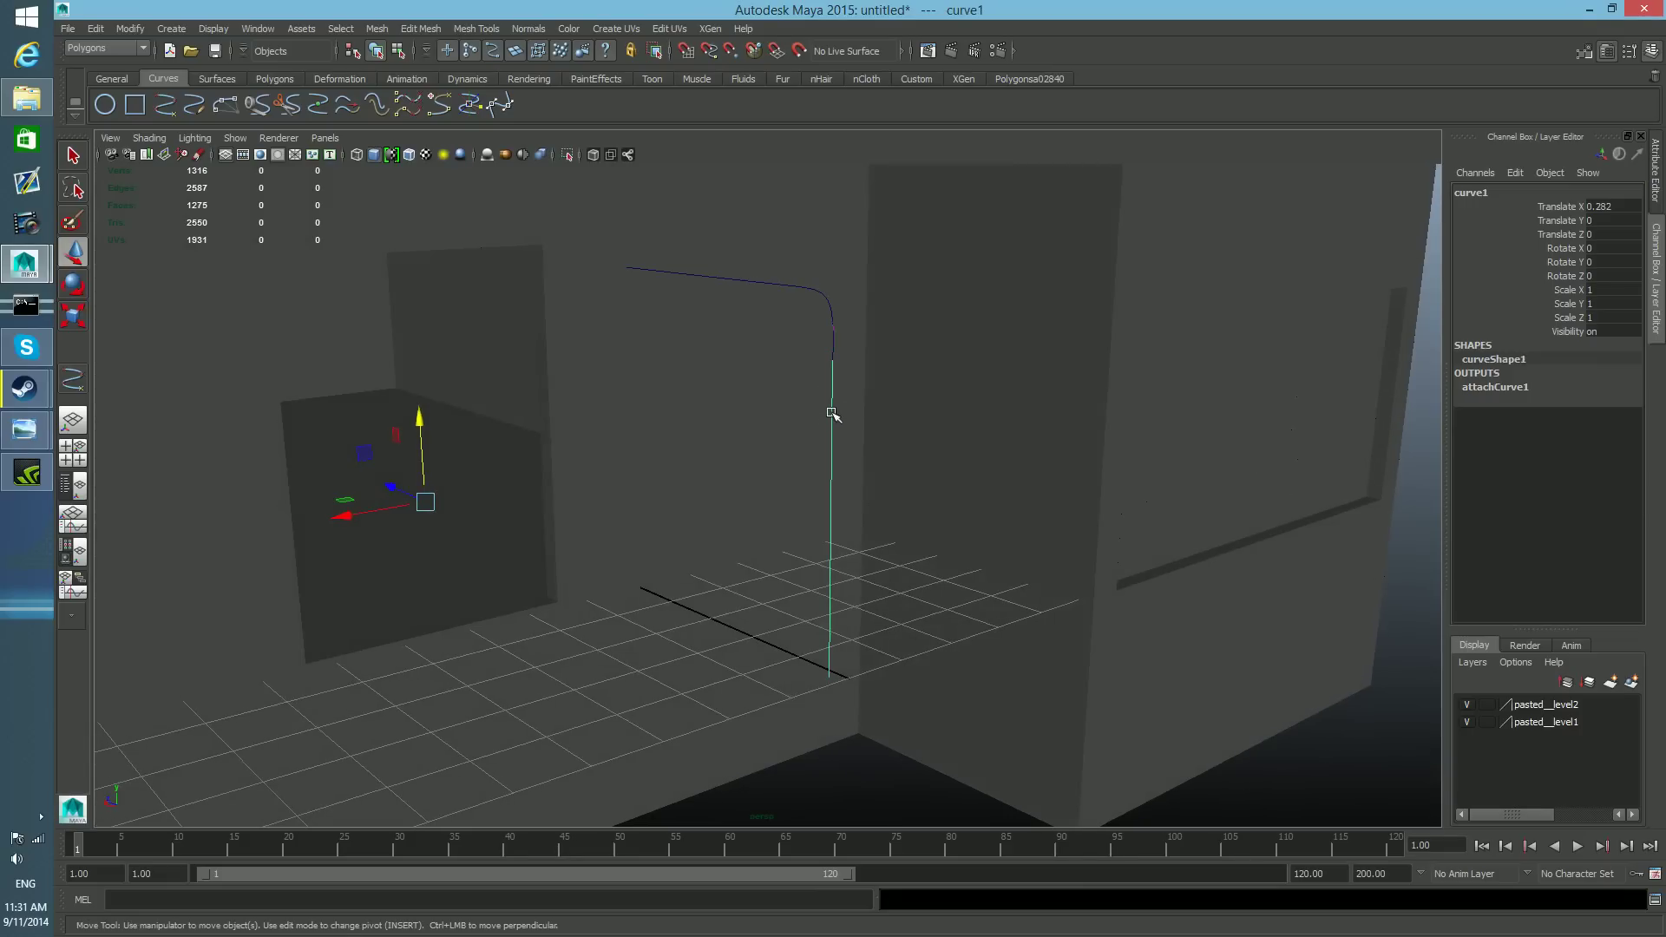
{"action": "left_click", "coordinate": [829, 307], "text": "shift"}
{"action": "left_click", "coordinate": [827, 319]}
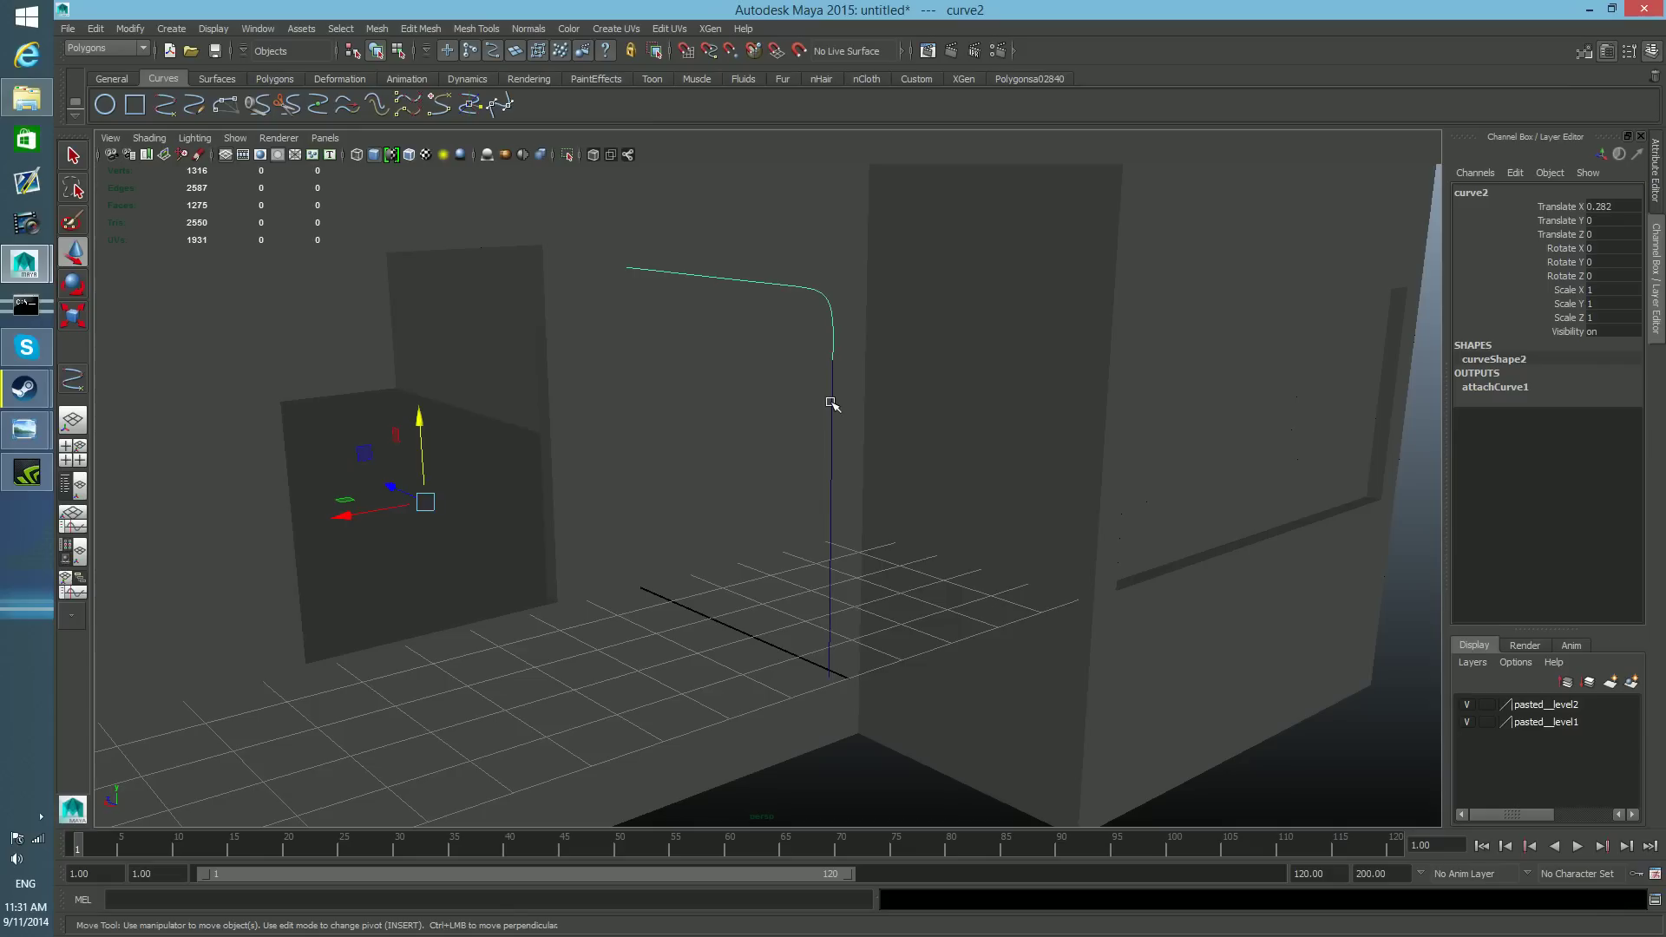
{"action": "left_click", "coordinate": [831, 402]}
{"action": "left_click", "coordinate": [830, 402]}
{"action": "left_click", "coordinate": [826, 418]}
{"action": "left_click", "coordinate": [832, 338]}
- Show the side view at full size, framed on the attached curve and its bend
{"action": "left_click_drag", "start_coordinate": [885, 487], "coordinate": [952, 454], "text": "alt"}
{"action": "right_click_drag", "start_coordinate": [952, 454], "coordinate": [947, 515], "text": "alt"}
{"action": "middle_click_drag", "start_coordinate": [948, 515], "coordinate": [925, 594], "text": "alt"}
{"action": "left_click_drag", "start_coordinate": [947, 408], "coordinate": [965, 391], "text": "alt"}
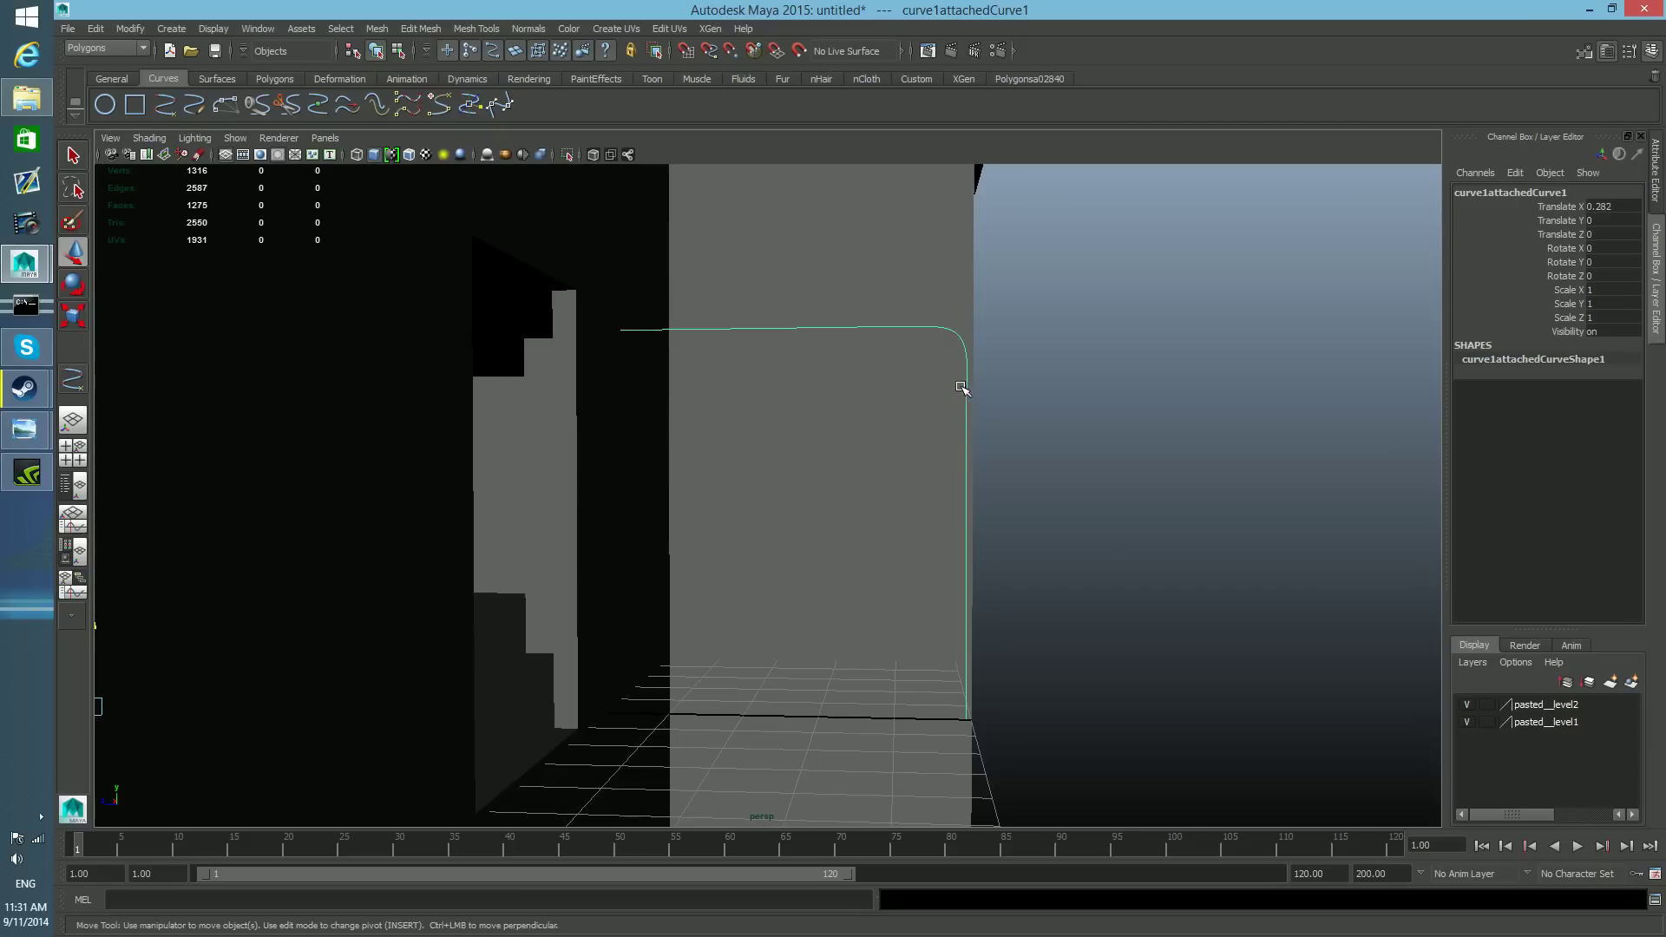
{"action": "left_click", "coordinate": [73, 453]}
{"action": "key", "text": "space"}
{"action": "middle_click_drag", "start_coordinate": [999, 499], "coordinate": [1066, 591], "text": "alt"}
{"action": "scroll", "coordinate": [1067, 591], "scroll_direction": "up", "scroll_amount": 4}
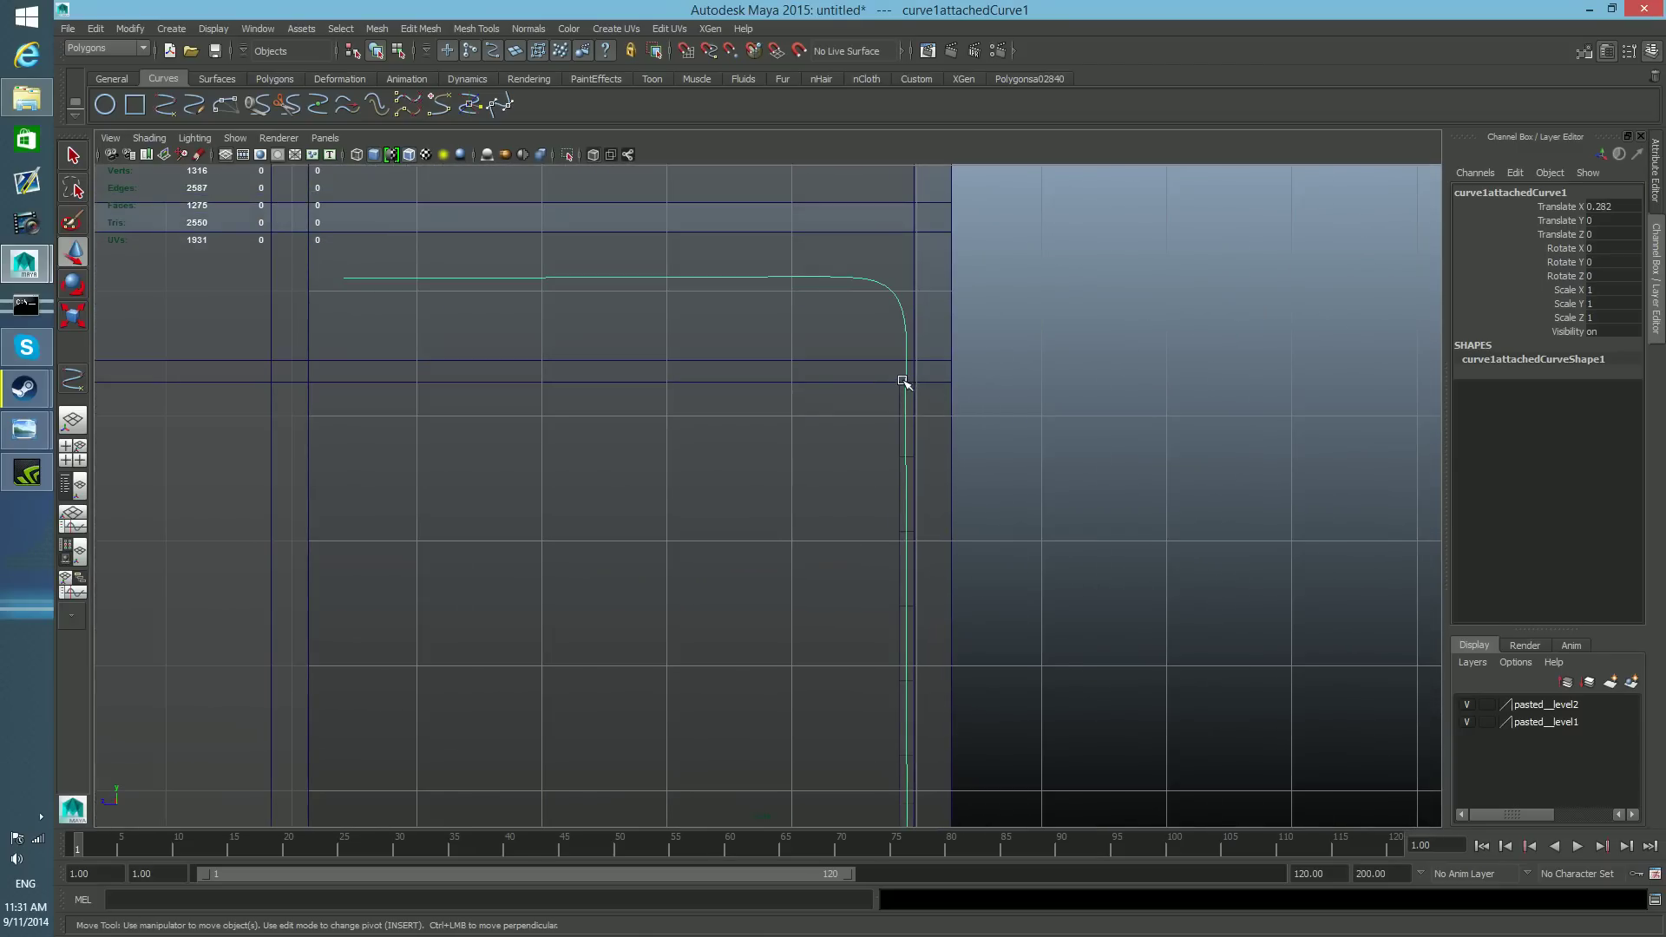
- Display the attached curve's control vertices for component editing
{"action": "right_click_drag", "start_coordinate": [1091, 393], "coordinate": [1043, 390]}
{"action": "left_click_drag", "start_coordinate": [329, 258], "coordinate": [922, 371]}
{"action": "left_click_drag", "start_coordinate": [535, 322], "coordinate": [535, 322]}
{"action": "key", "text": "F8"}
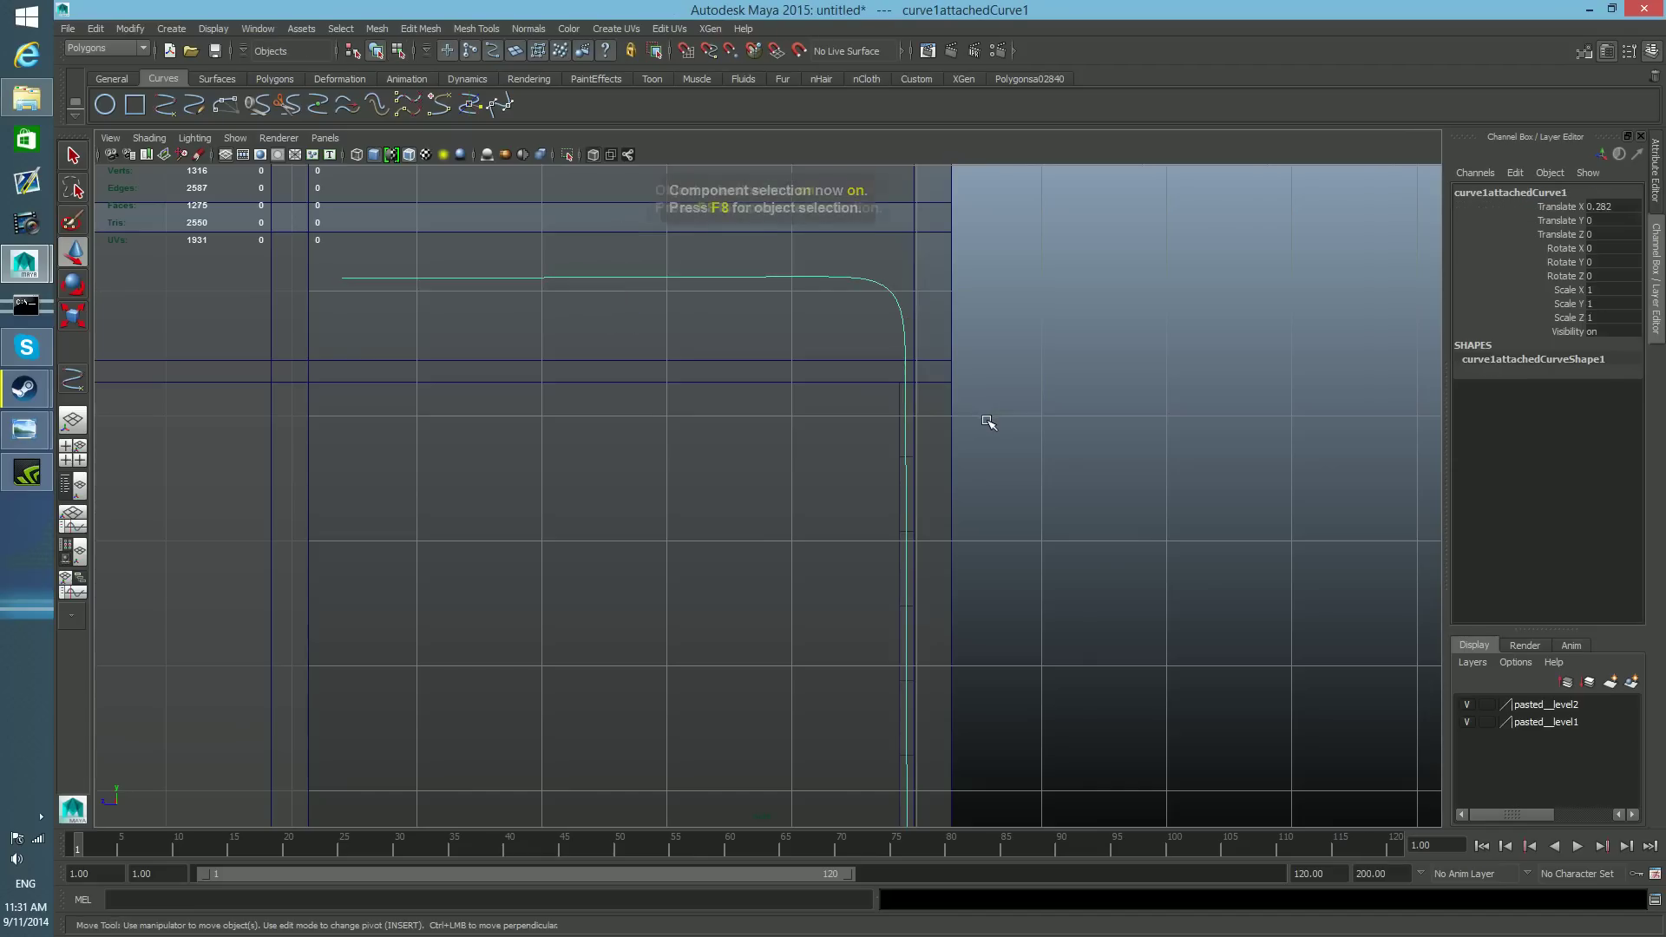
{"action": "right_click_drag", "start_coordinate": [1287, 371], "coordinate": [1090, 384]}
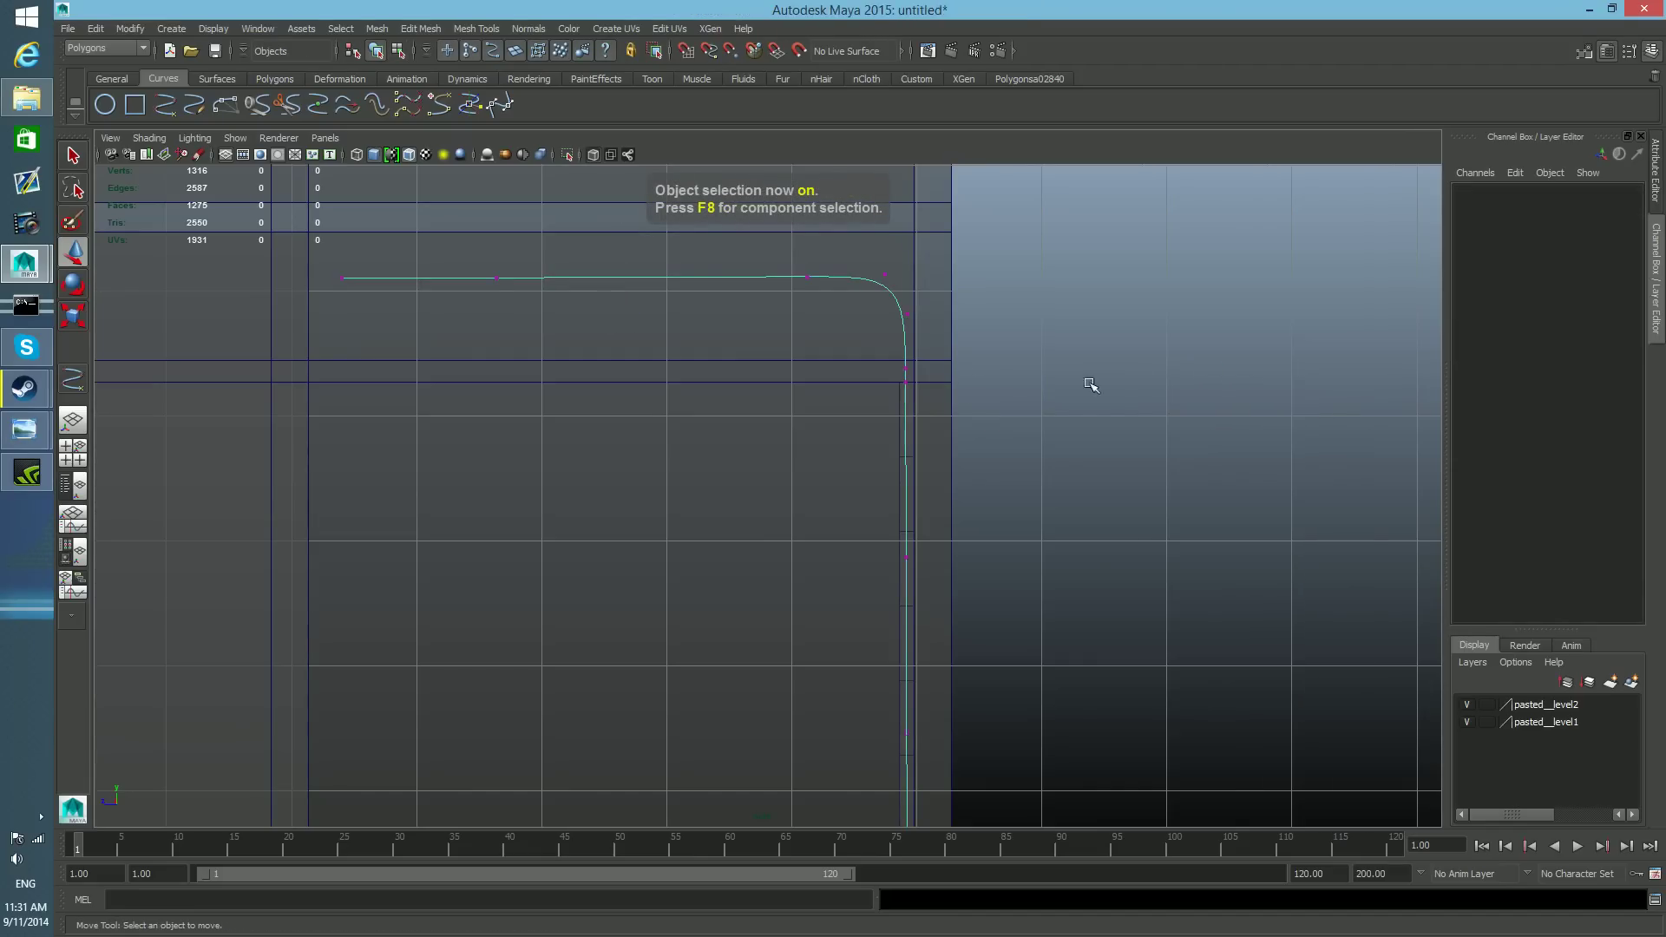
- Move the control vertex on the horizontal run just before the bend slightly away from the corner, and return to object selection
{"action": "scroll", "coordinate": [1125, 578], "scroll_direction": "down", "scroll_amount": 3}
{"action": "middle_click_drag", "start_coordinate": [1090, 520], "coordinate": [1113, 509], "text": "alt"}
{"action": "right_click_drag", "start_coordinate": [991, 499], "coordinate": [1137, 550], "text": "alt"}
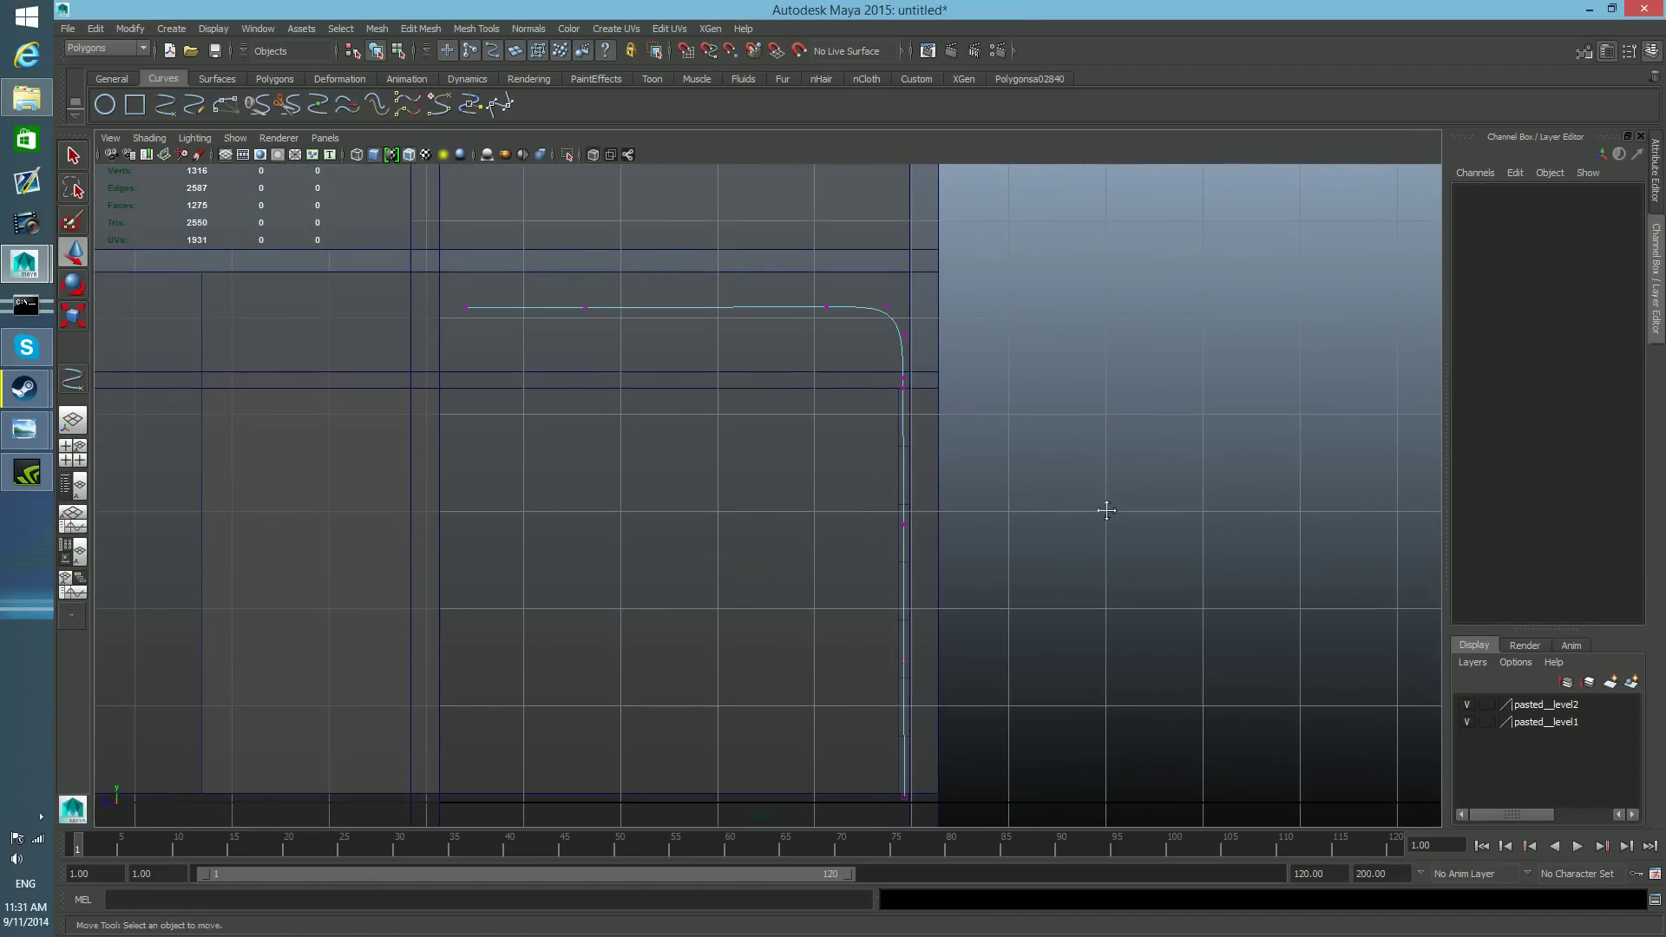
{"action": "middle_click_drag", "start_coordinate": [1106, 511], "coordinate": [1107, 568], "text": "alt"}
{"action": "left_click_drag", "start_coordinate": [886, 381], "coordinate": [935, 422]}
{"action": "left_click_drag", "start_coordinate": [909, 302], "coordinate": [849, 382]}
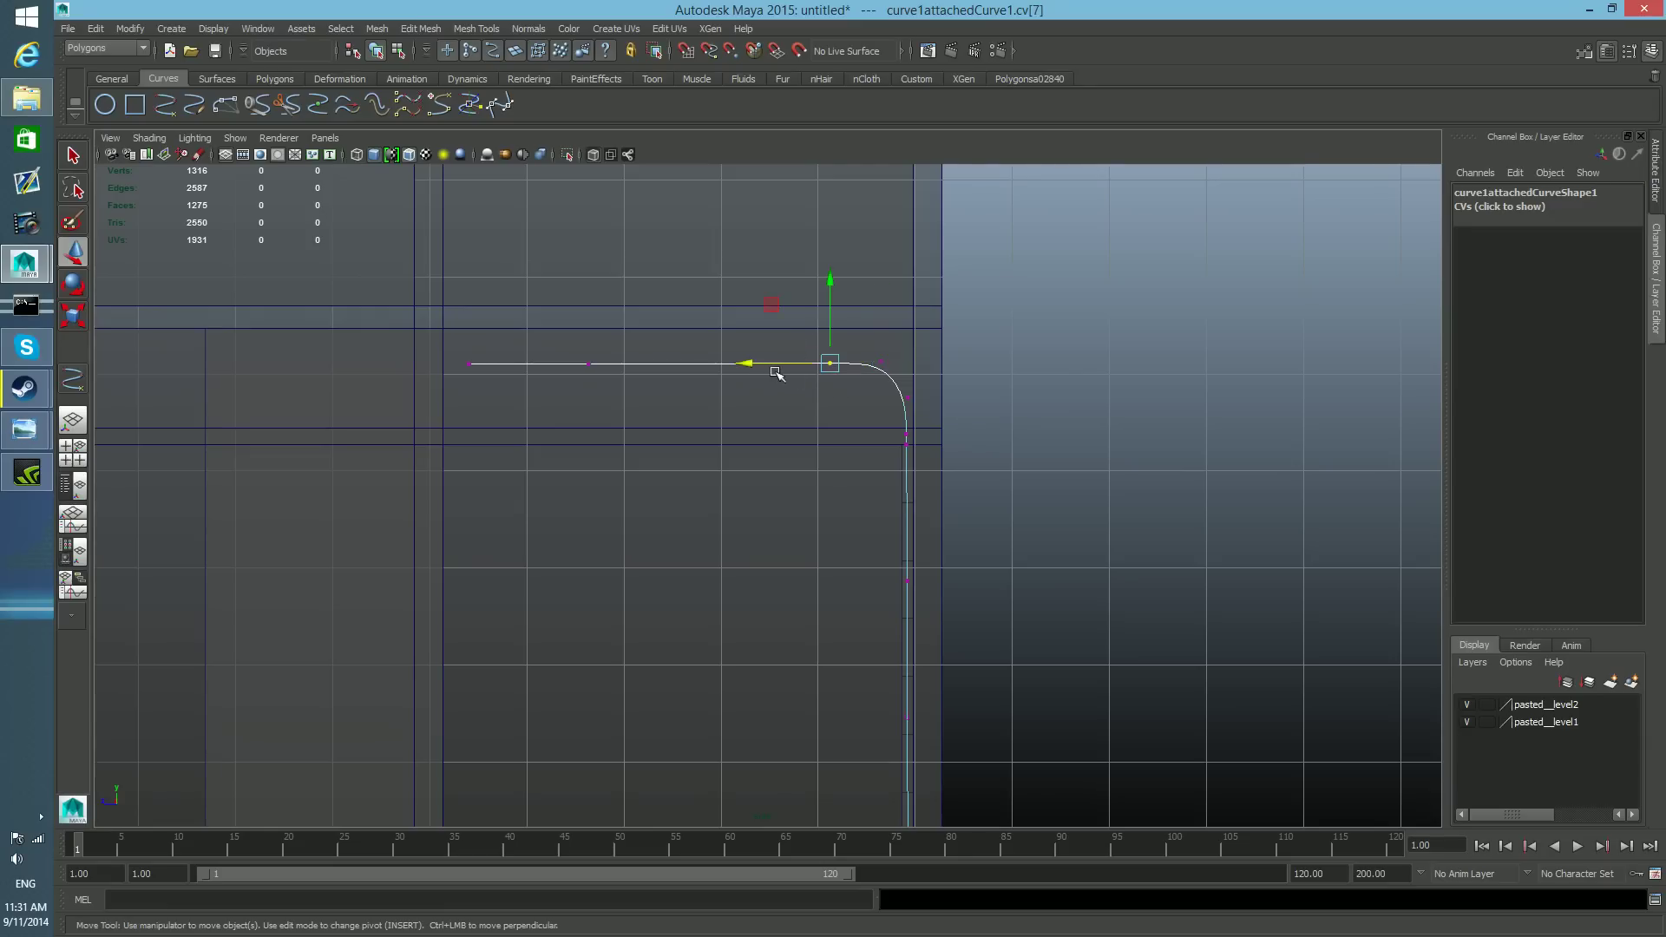
{"action": "left_click_drag", "start_coordinate": [750, 363], "coordinate": [733, 365]}
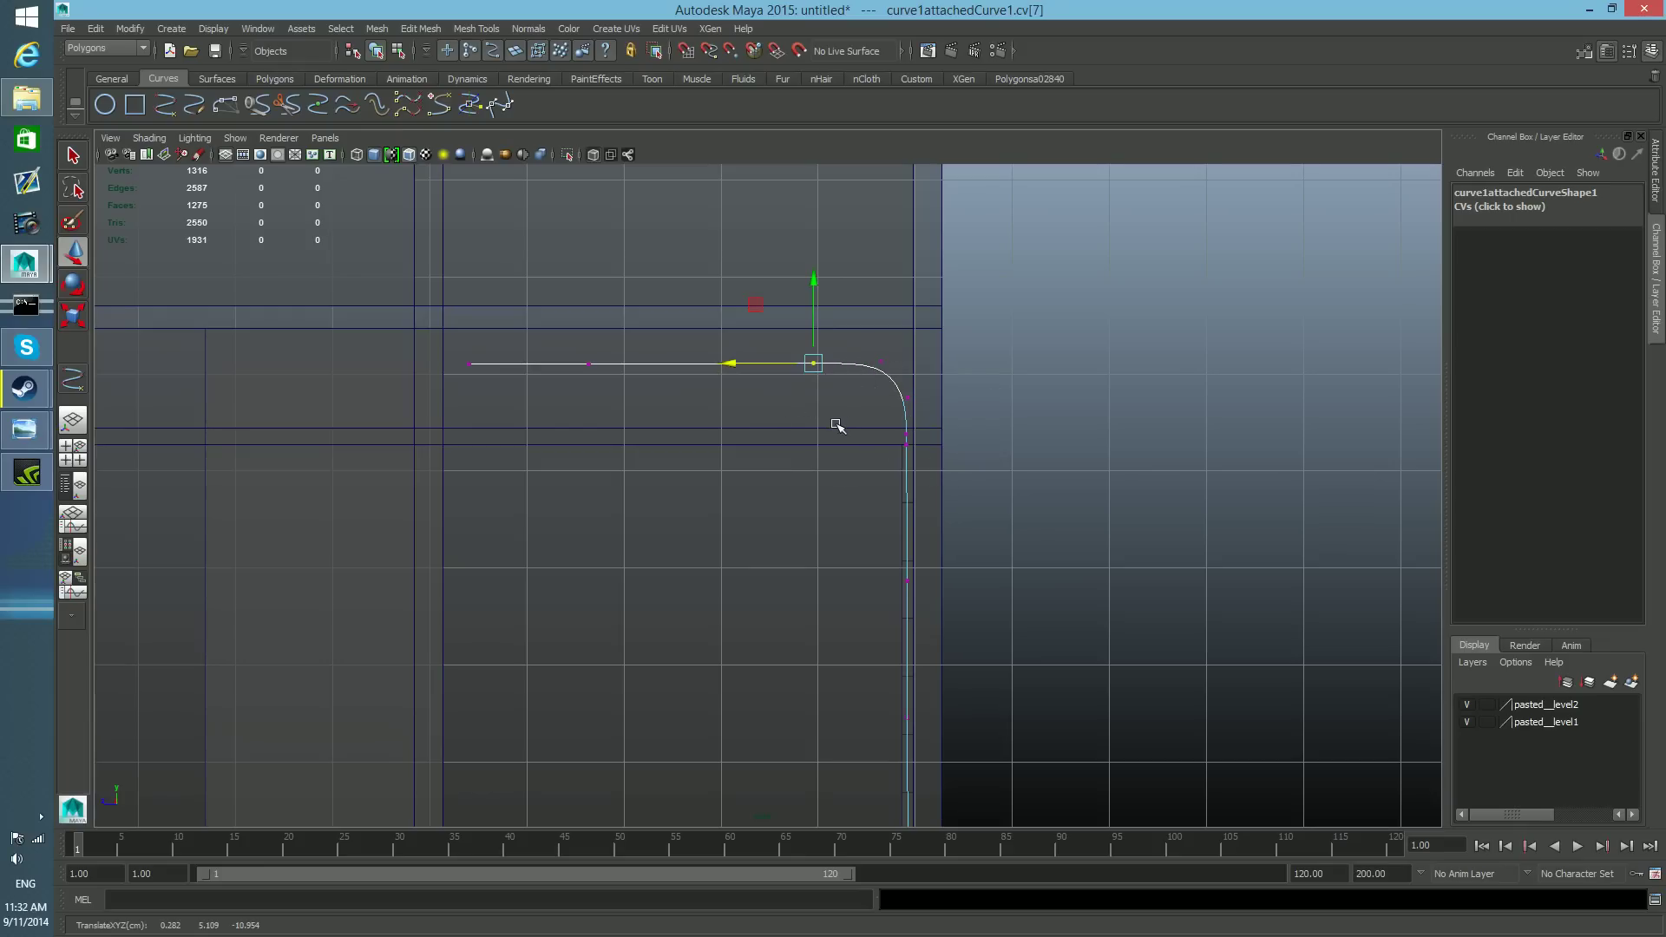
{"action": "key", "text": "F8"}
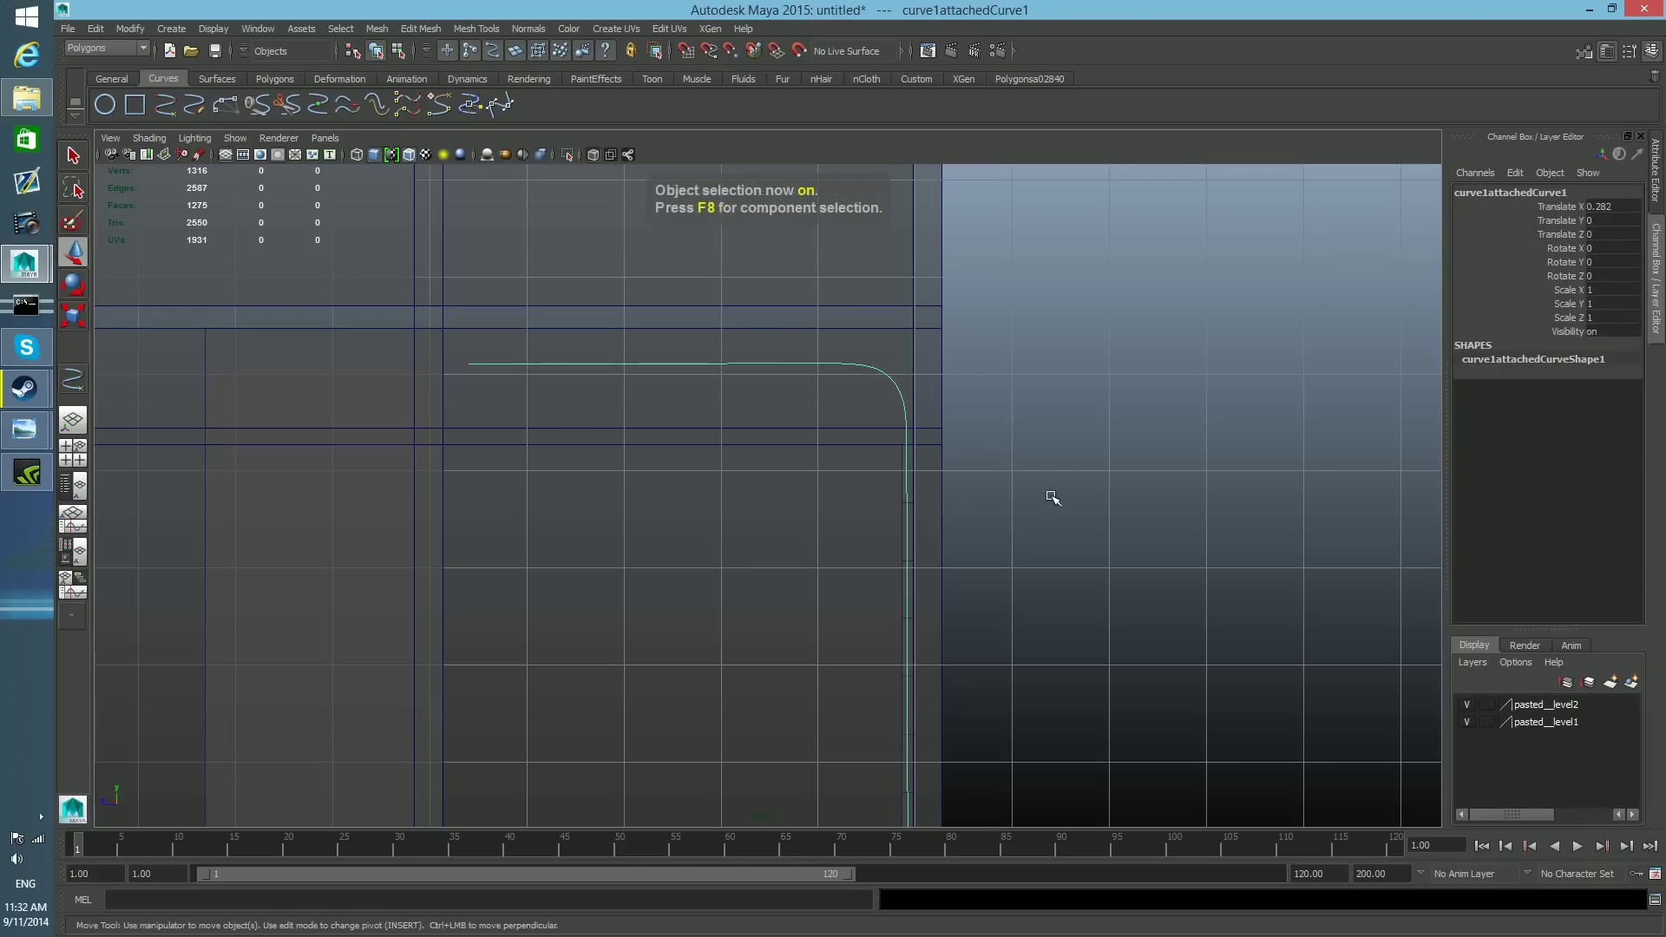
- Examine the attached curve's shape and position against the house from several angles in the perspective and side views
{"action": "key", "text": "space"}
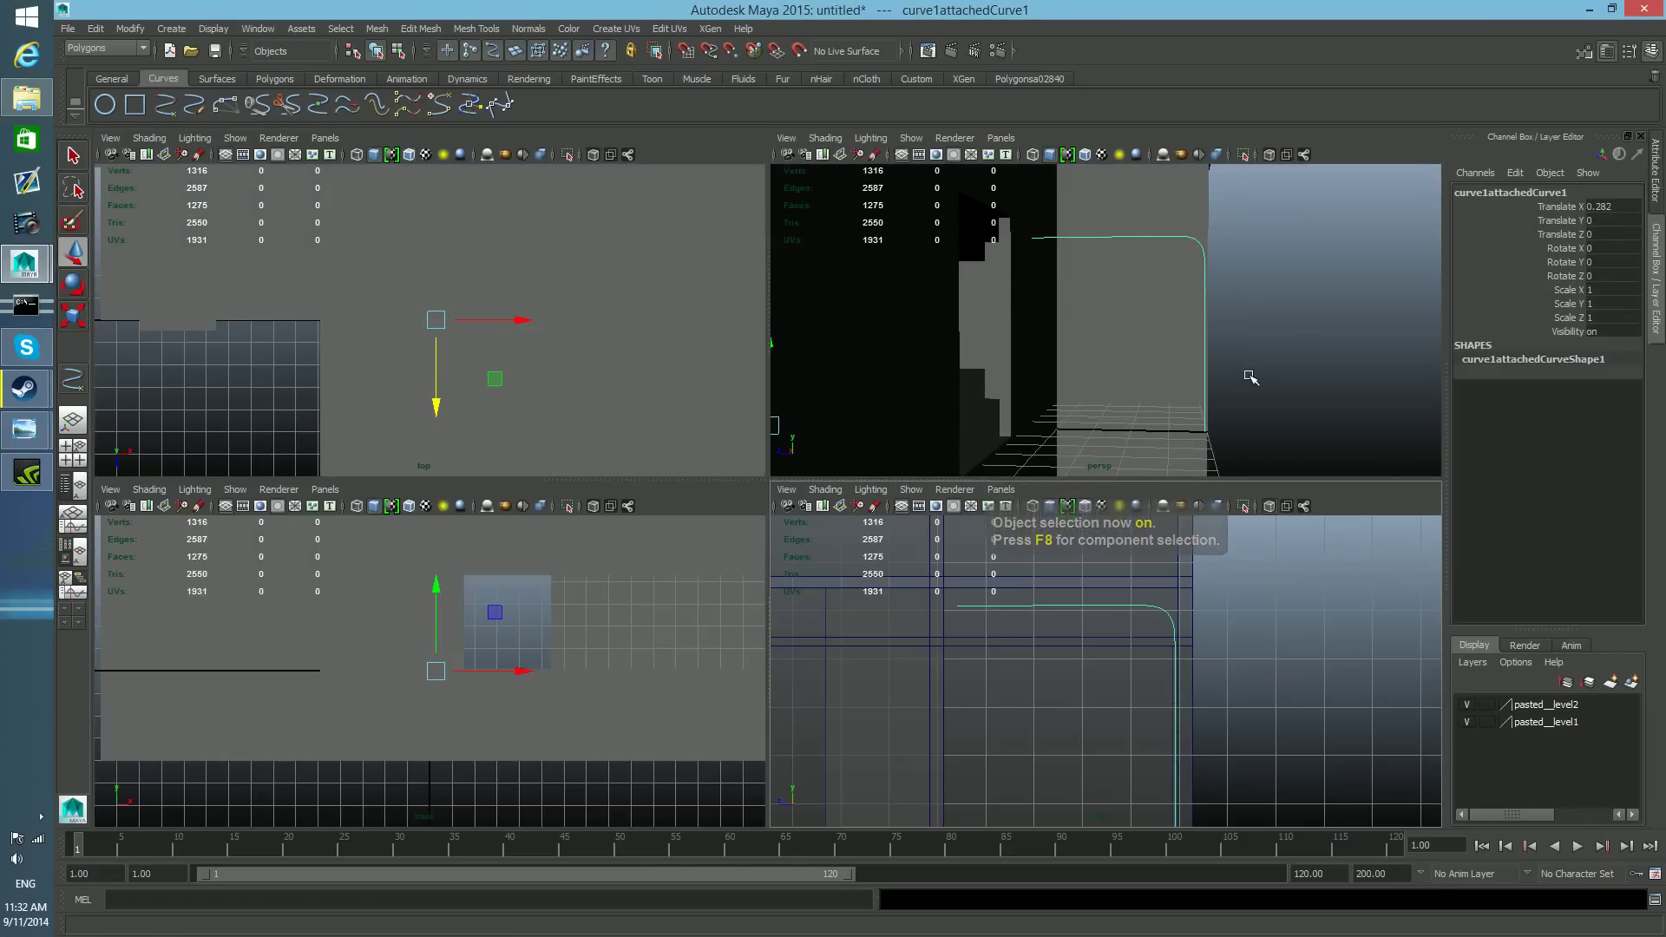
{"action": "key", "text": "space"}
{"action": "scroll", "coordinate": [1196, 604], "scroll_direction": "down", "scroll_amount": 2}
{"action": "left_click_drag", "start_coordinate": [1194, 606], "coordinate": [1017, 620], "text": "alt"}
{"action": "scroll", "coordinate": [1077, 591], "scroll_direction": "down", "scroll_amount": 3}
{"action": "left_click_drag", "start_coordinate": [852, 624], "coordinate": [1034, 632], "text": "alt"}
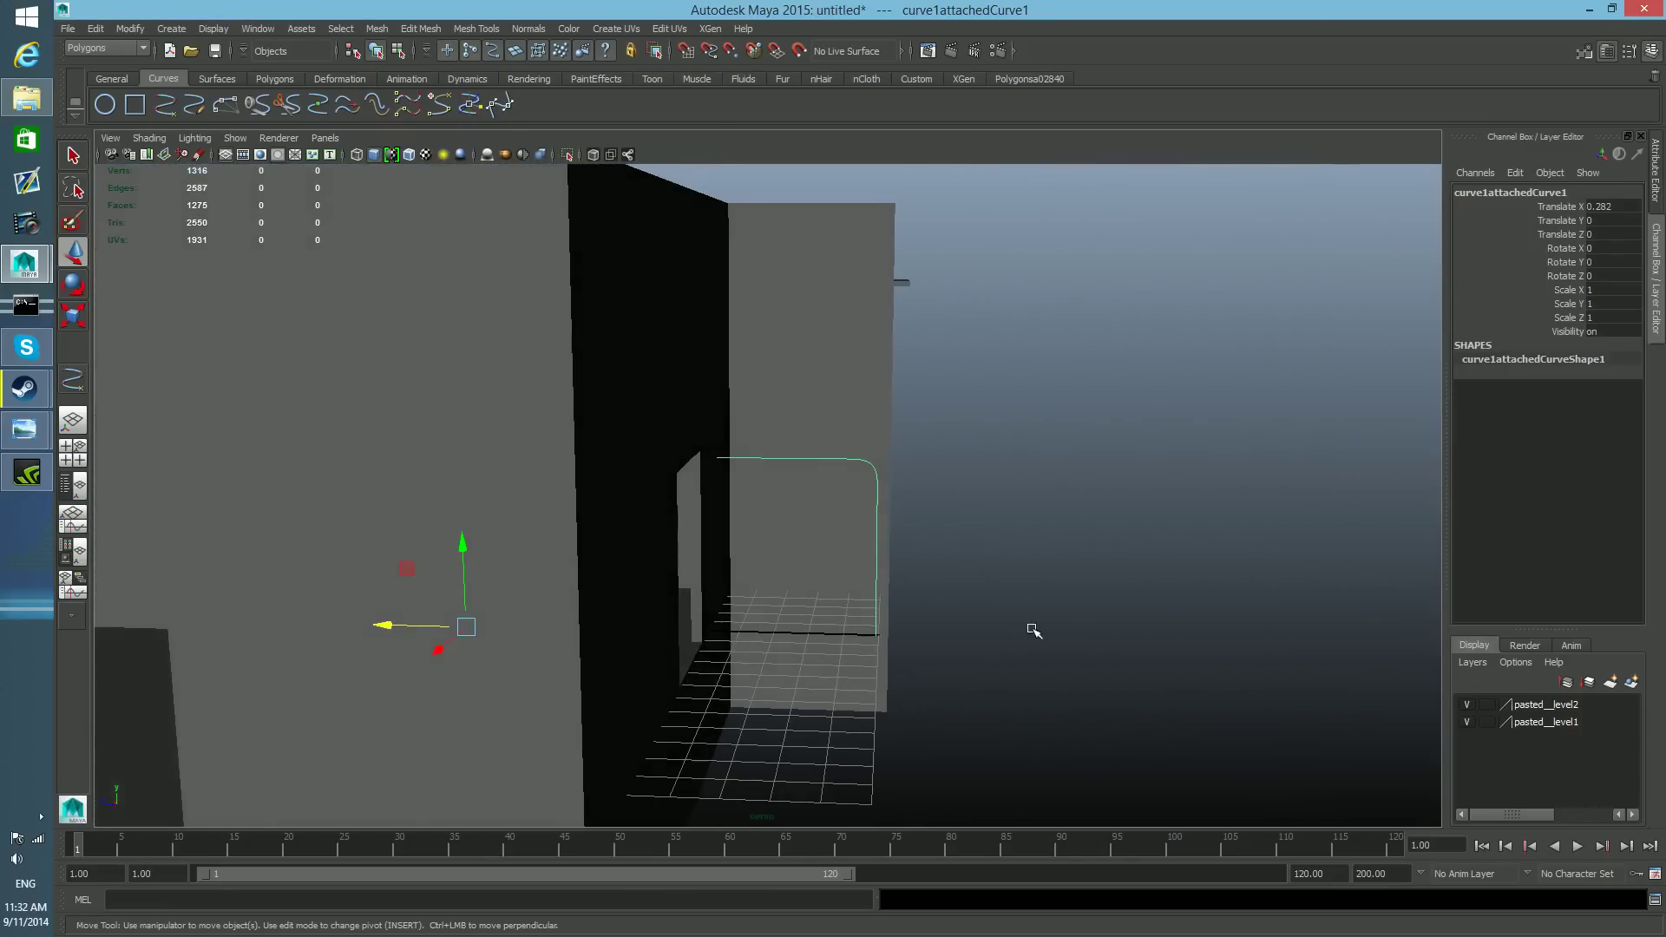
{"action": "left_click", "coordinate": [73, 454]}
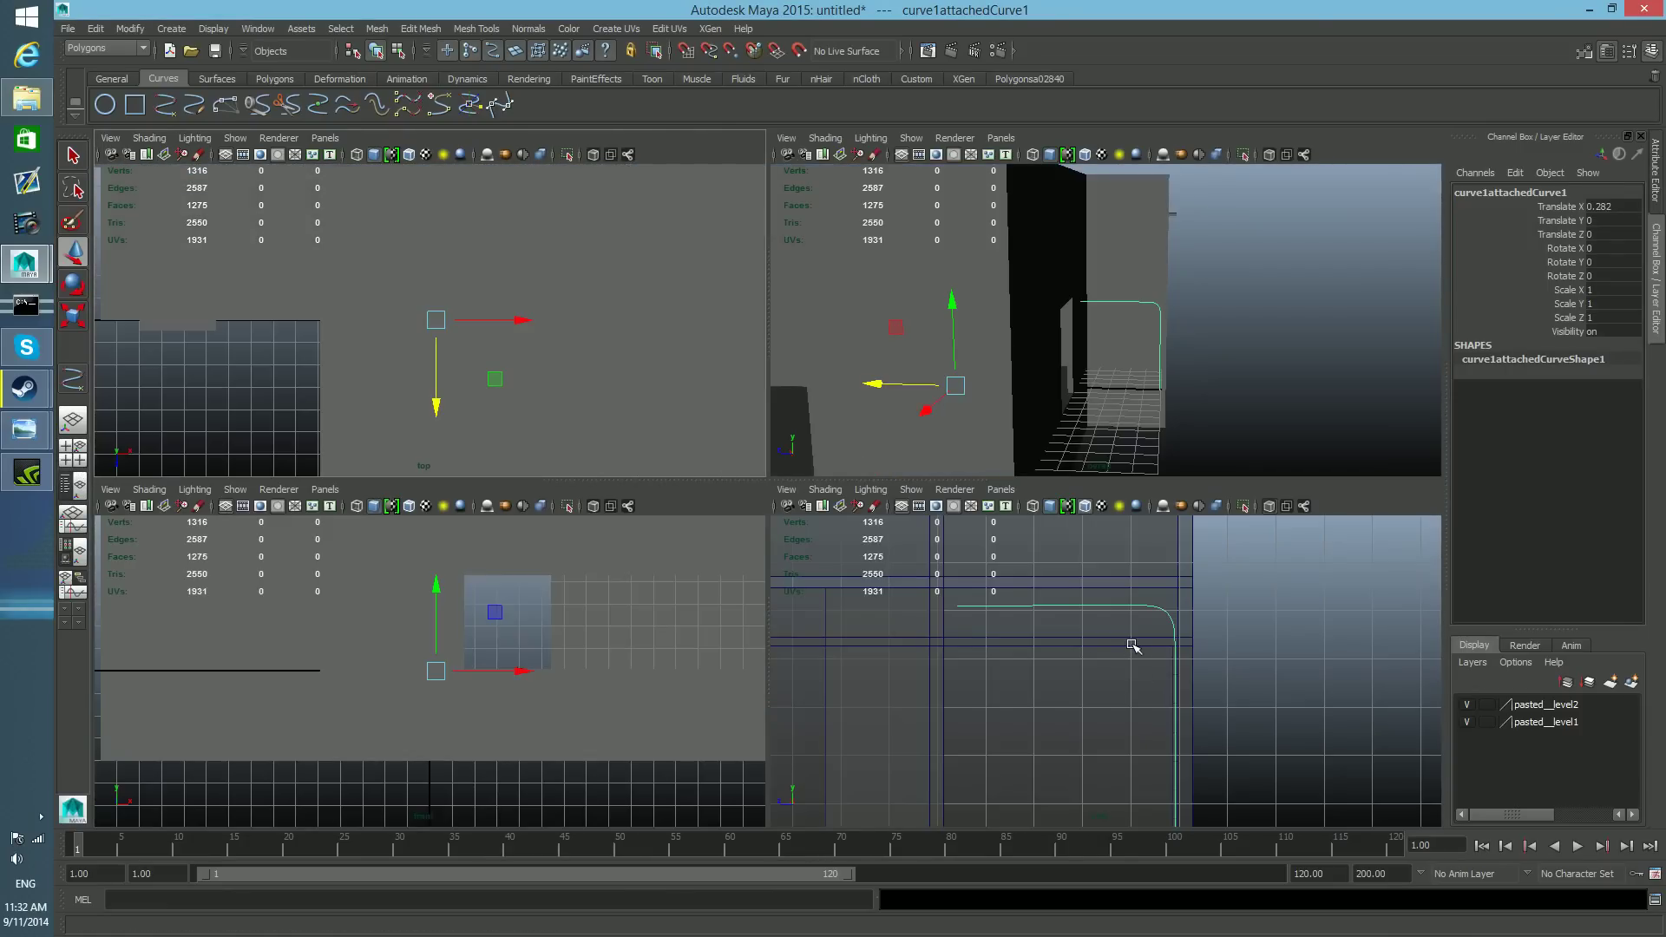
{"action": "scroll", "coordinate": [1134, 646], "scroll_direction": "down", "scroll_amount": 4}
{"action": "middle_click_drag", "start_coordinate": [1144, 680], "coordinate": [1125, 613], "text": "alt"}
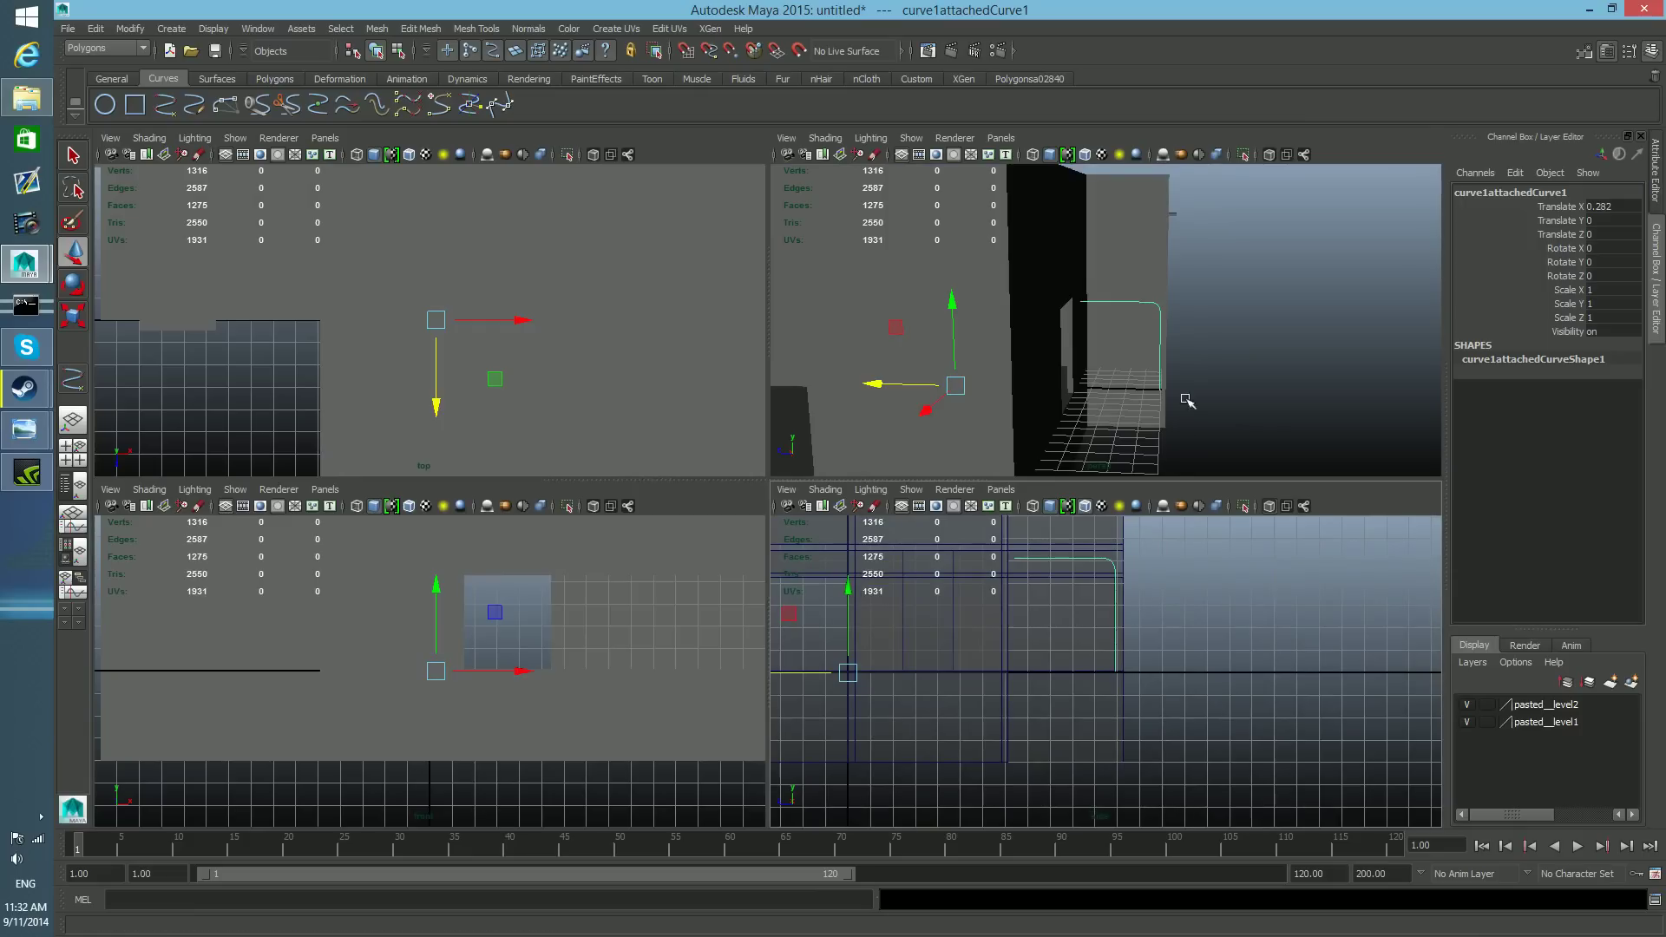
{"action": "mouse_move", "coordinate": [1200, 402]}
{"action": "left_mouse_down", "text": "alt"}
{"action": "mouse_move", "coordinate": [1077, 393]}
{"action": "mouse_move", "coordinate": [1213, 417]}
{"action": "left_mouse_up", "text": "alt"}
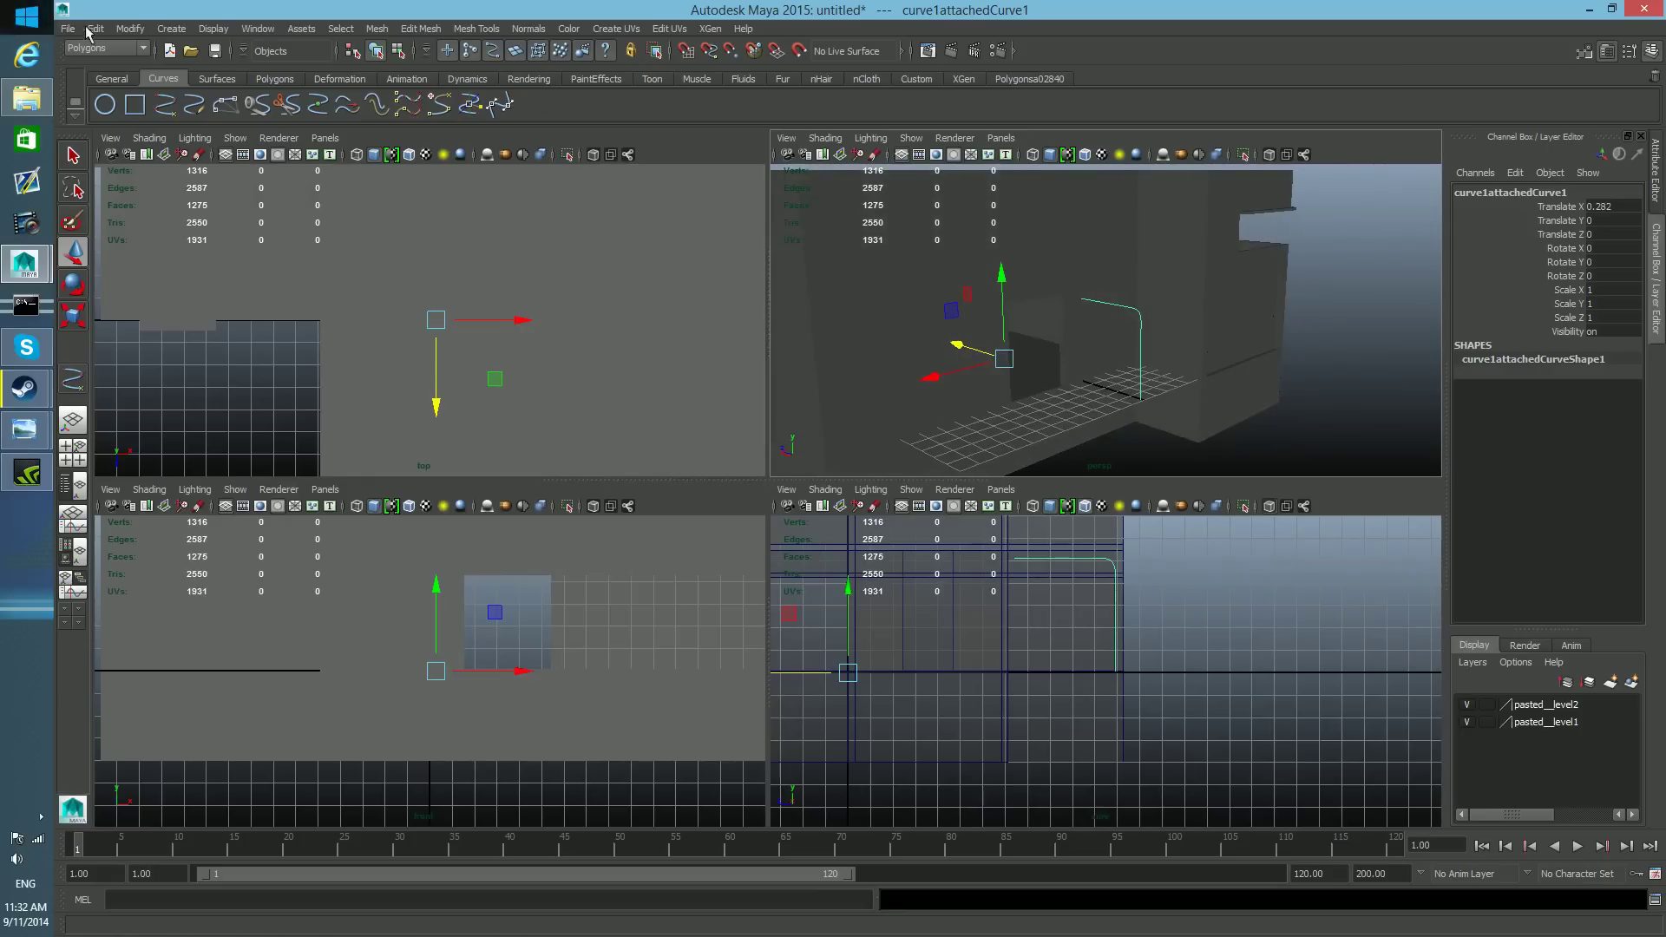
- Center the attached curve's pivot and show the side view at full size around the curve
{"action": "left_click", "coordinate": [131, 31]}
{"action": "left_click", "coordinate": [151, 186]}
{"action": "left_click_drag", "start_coordinate": [990, 395], "coordinate": [1037, 397], "text": "alt"}
{"action": "key", "text": "space"}
{"action": "middle_click_drag", "start_coordinate": [871, 497], "coordinate": [932, 600], "text": "alt"}
{"action": "scroll", "coordinate": [900, 636], "scroll_direction": "up", "scroll_amount": 4}
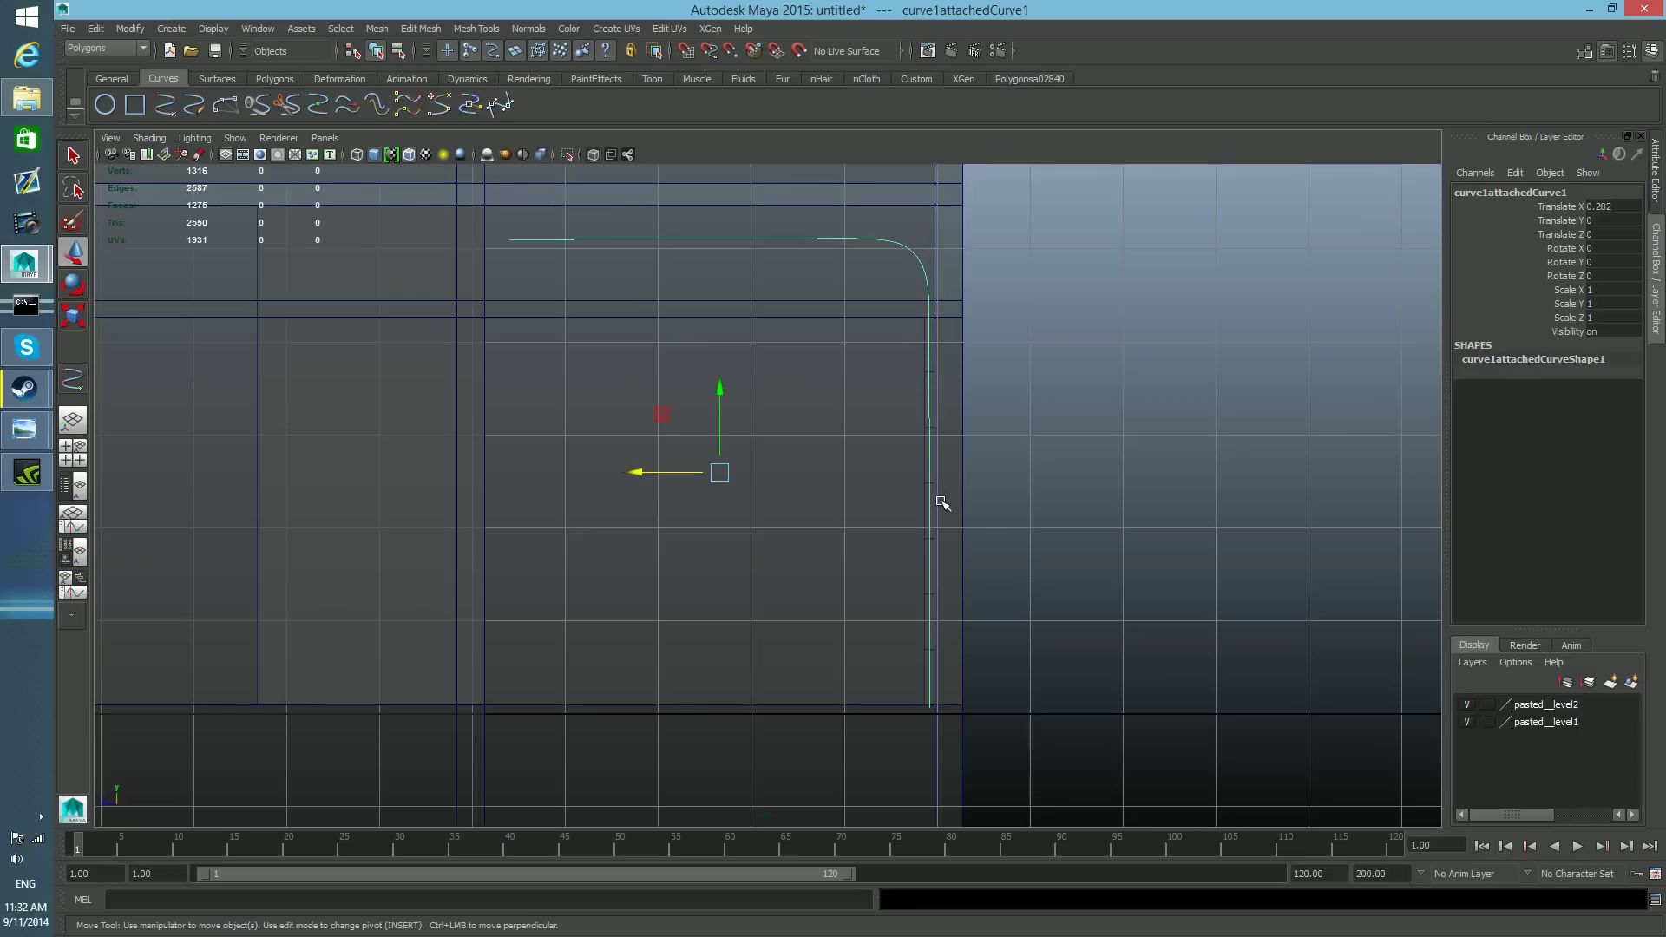
- Try shifting the attached curve inward from the door slats to Translate Z 0.177, and check it in perspective
{"action": "left_click_drag", "start_coordinate": [632, 474], "coordinate": [620, 475]}
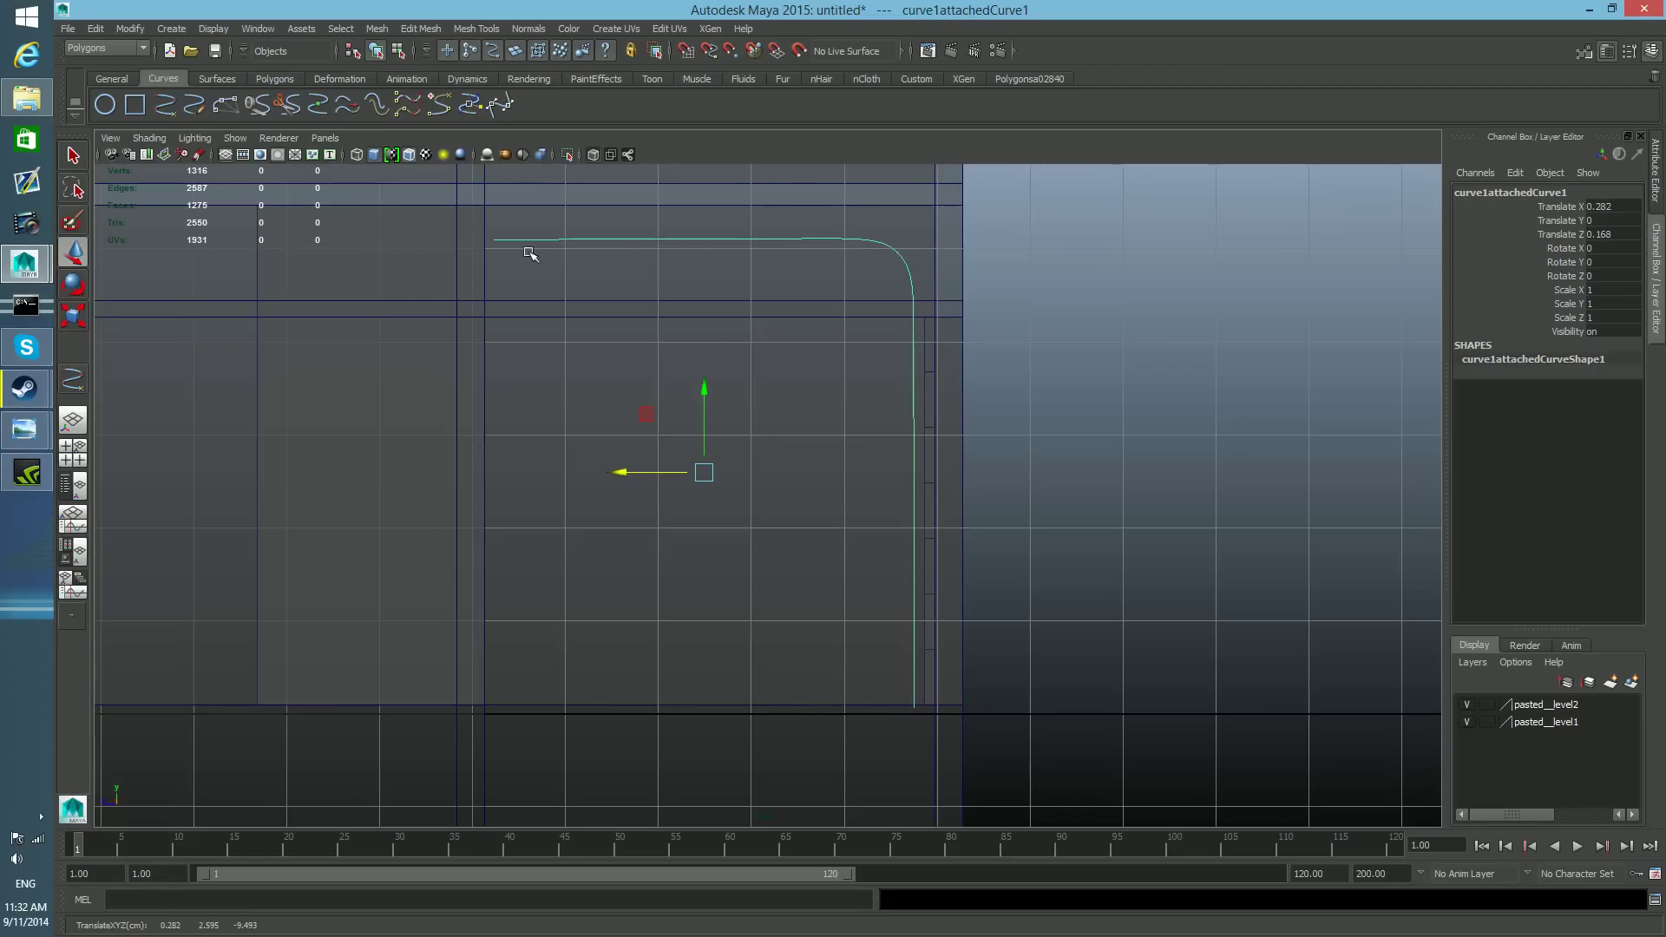
{"action": "left_click", "coordinate": [927, 458]}
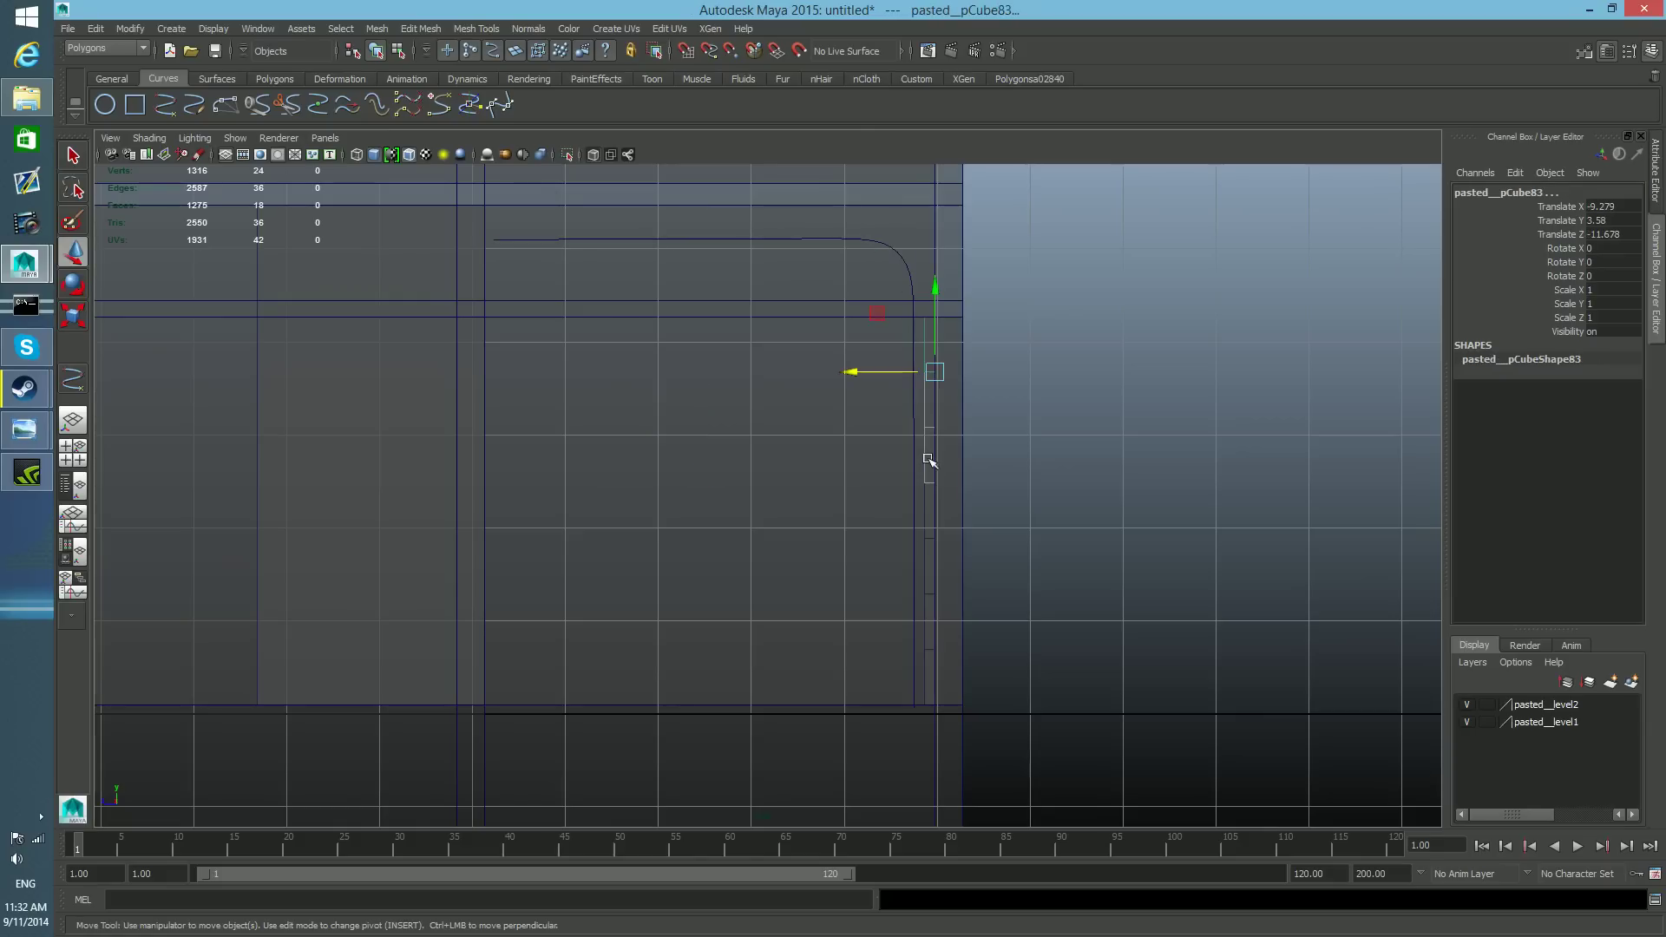
{"action": "left_click", "coordinate": [891, 243]}
{"action": "left_click", "coordinate": [895, 249]}
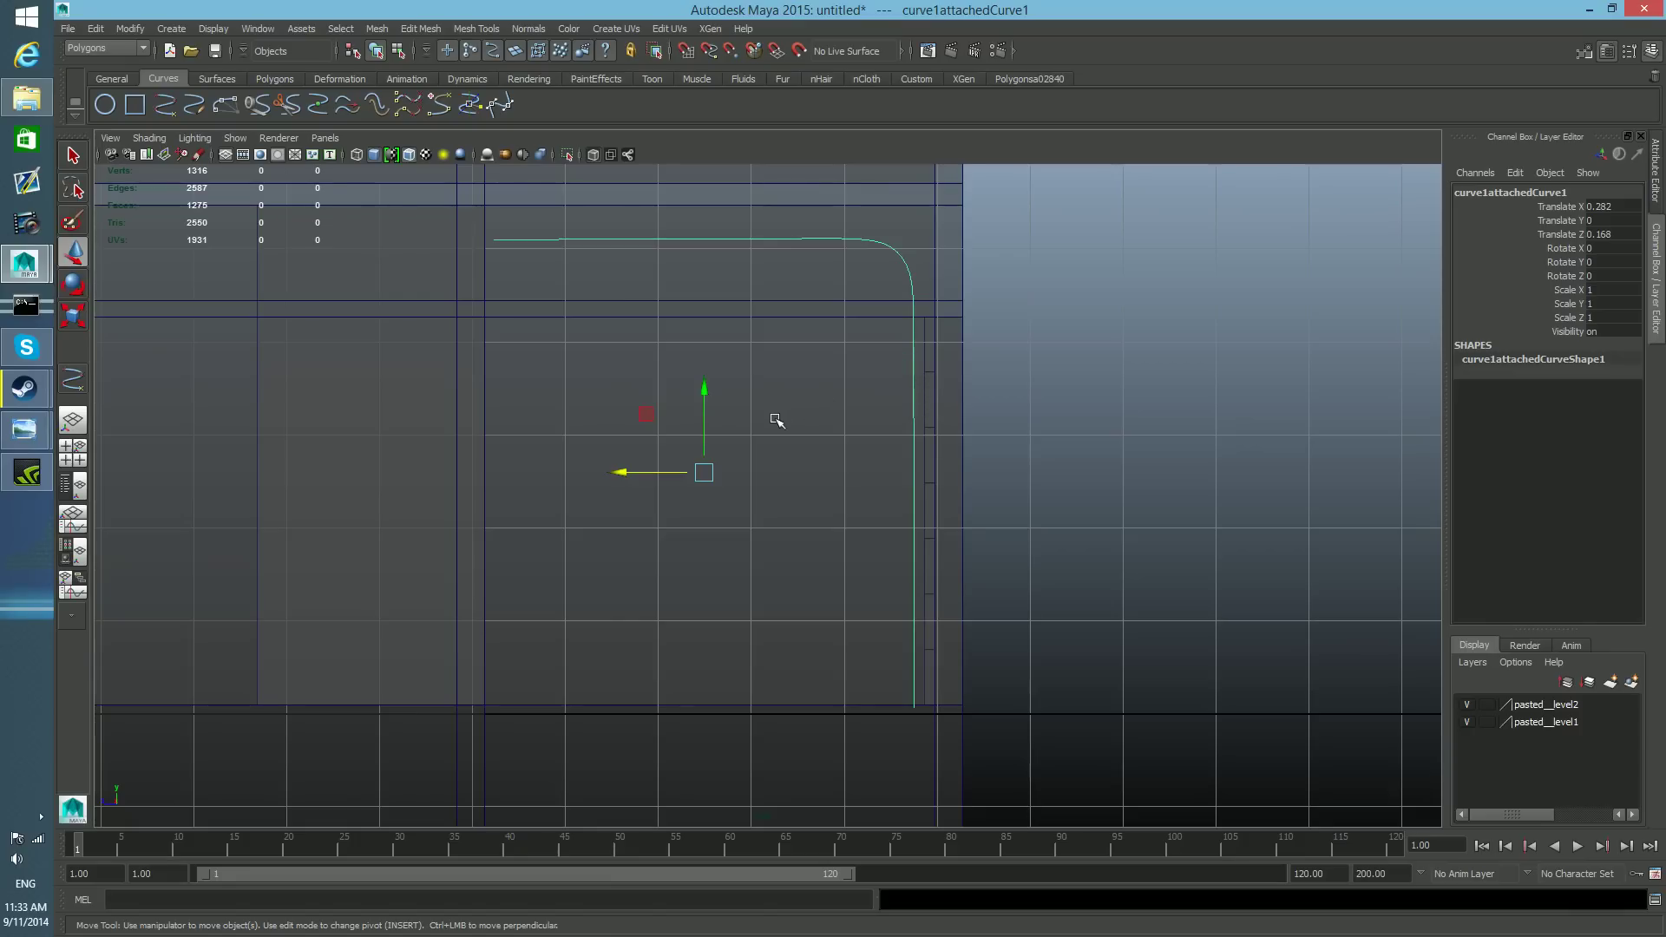
{"action": "left_click_drag", "start_coordinate": [627, 473], "coordinate": [626, 473]}
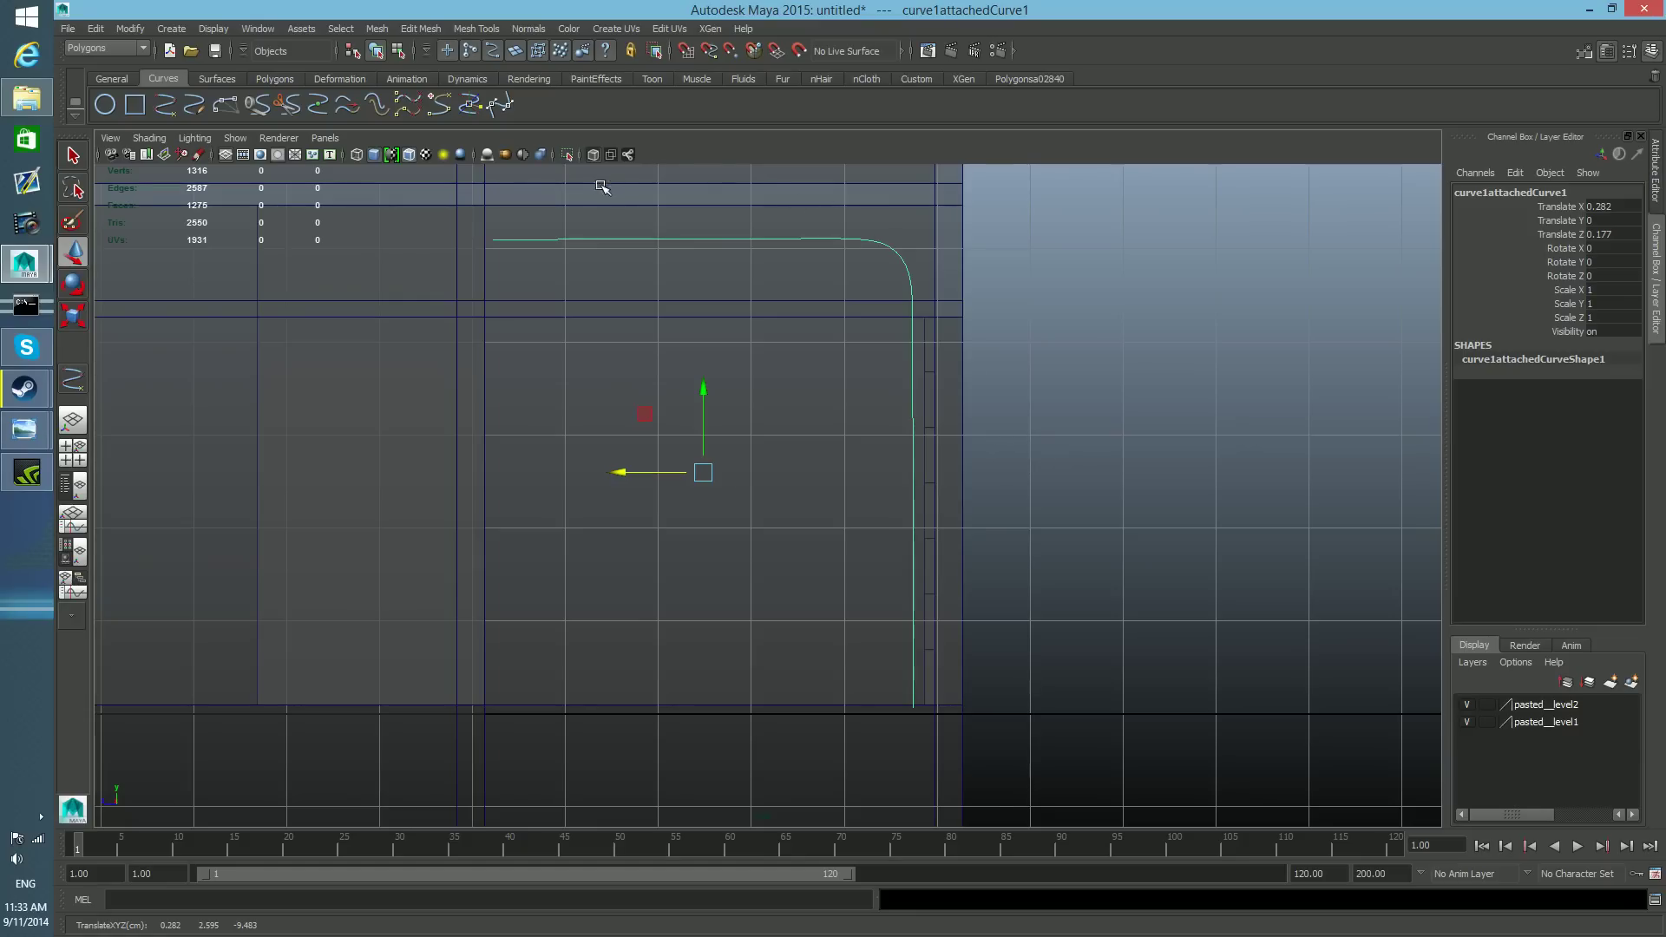
{"action": "key", "text": "space"}
{"action": "key", "text": "space"}
{"action": "scroll", "coordinate": [1106, 636], "scroll_direction": "down", "scroll_amount": 2}
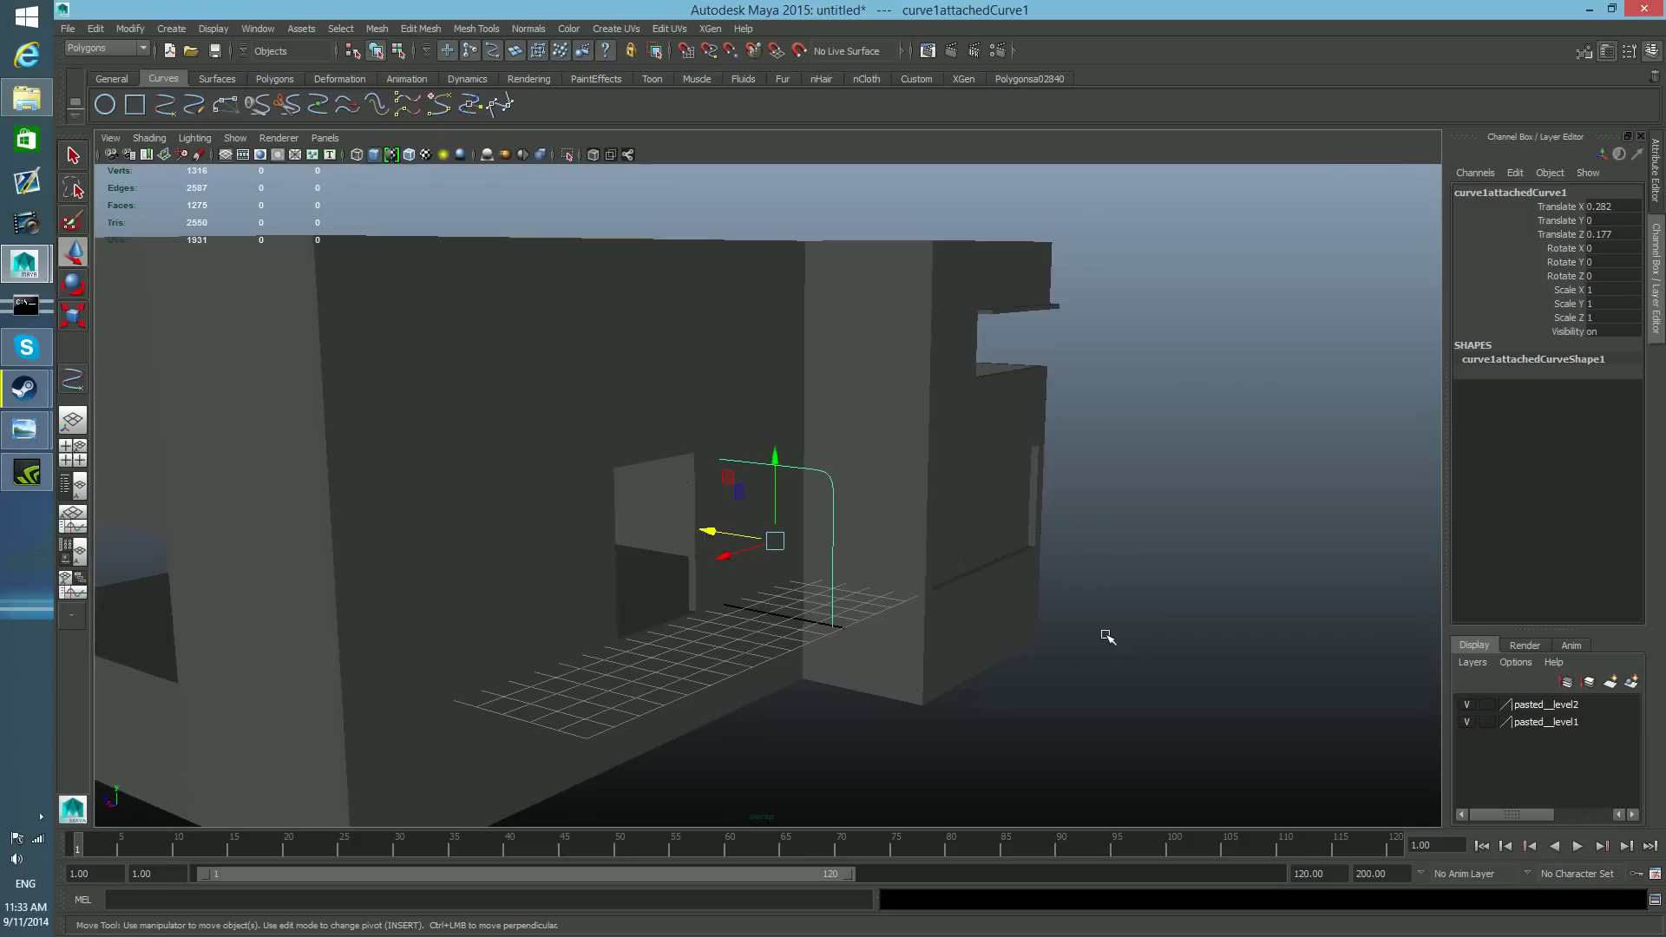
{"action": "scroll", "coordinate": [1099, 650], "scroll_direction": "up", "scroll_amount": 1}
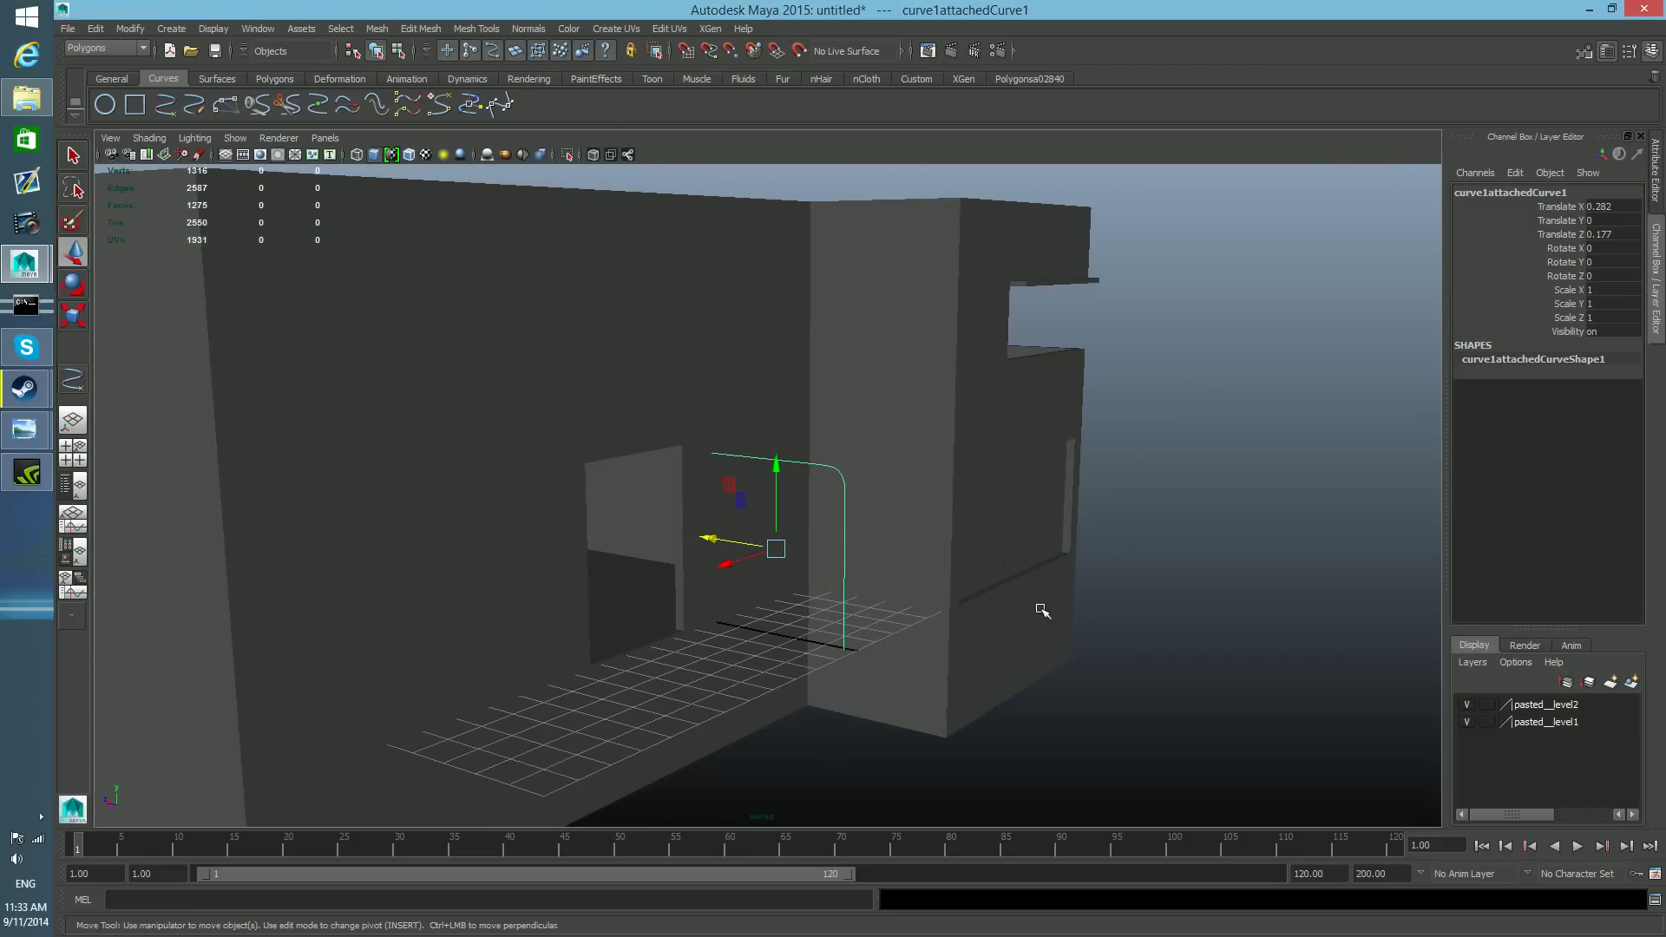
- Undo the attached curve's moves along Z and show the perspective view at full size
{"action": "key", "text": "ctrl+z"}
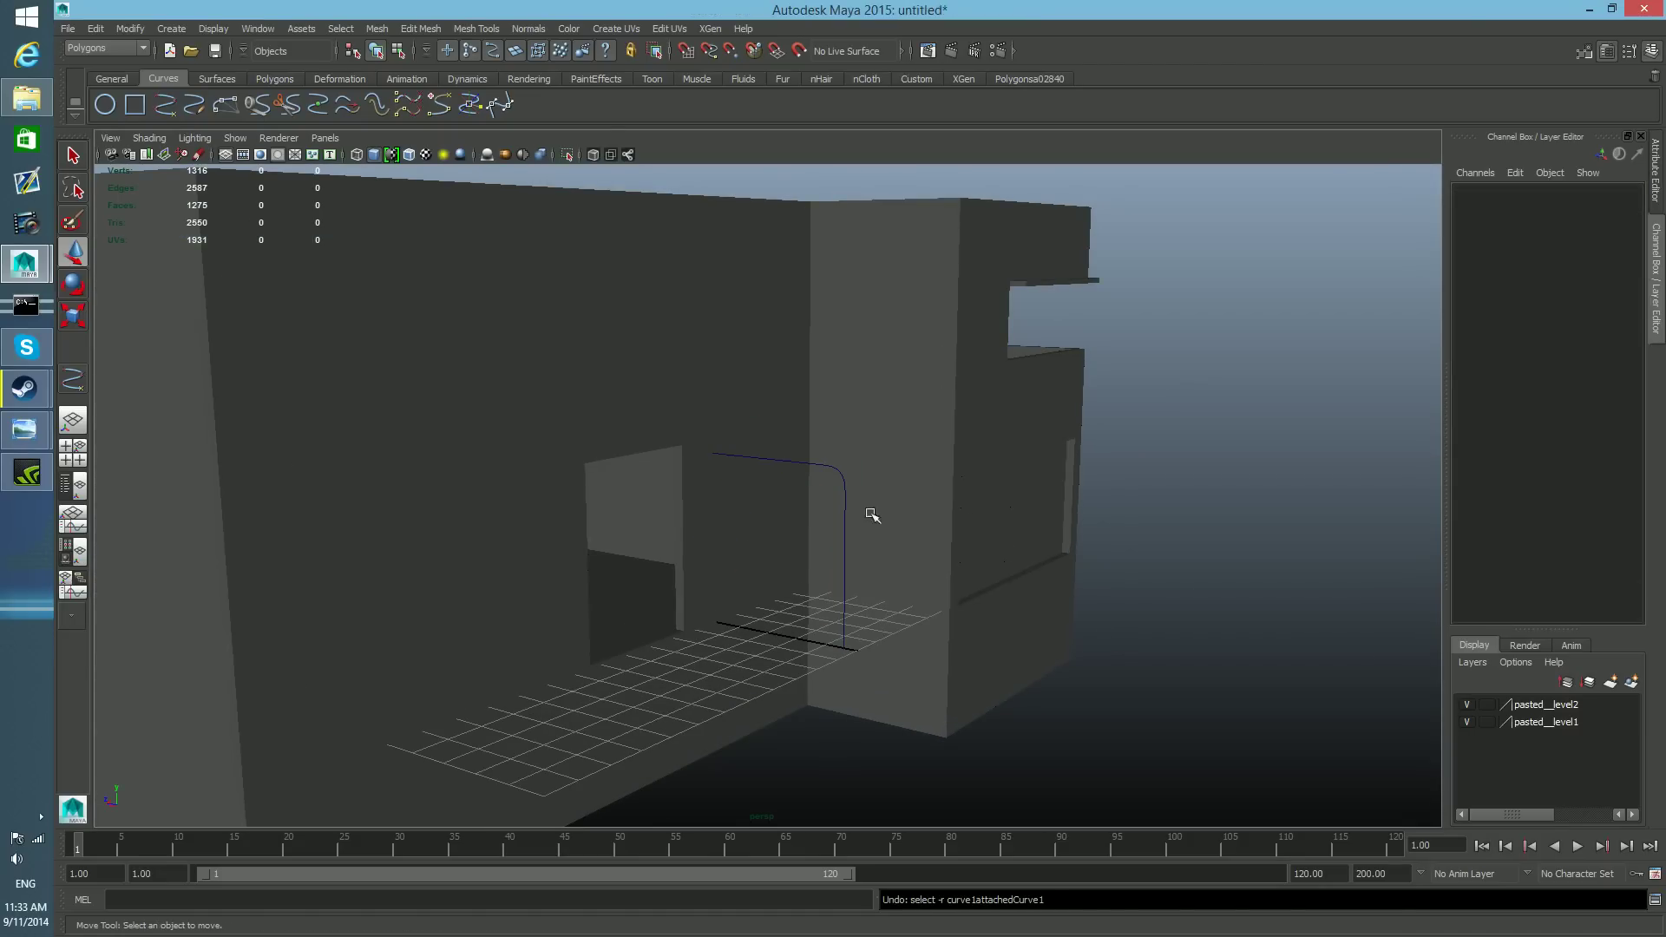
{"action": "left_click", "coordinate": [74, 453]}
{"action": "left_click", "coordinate": [1094, 694]}
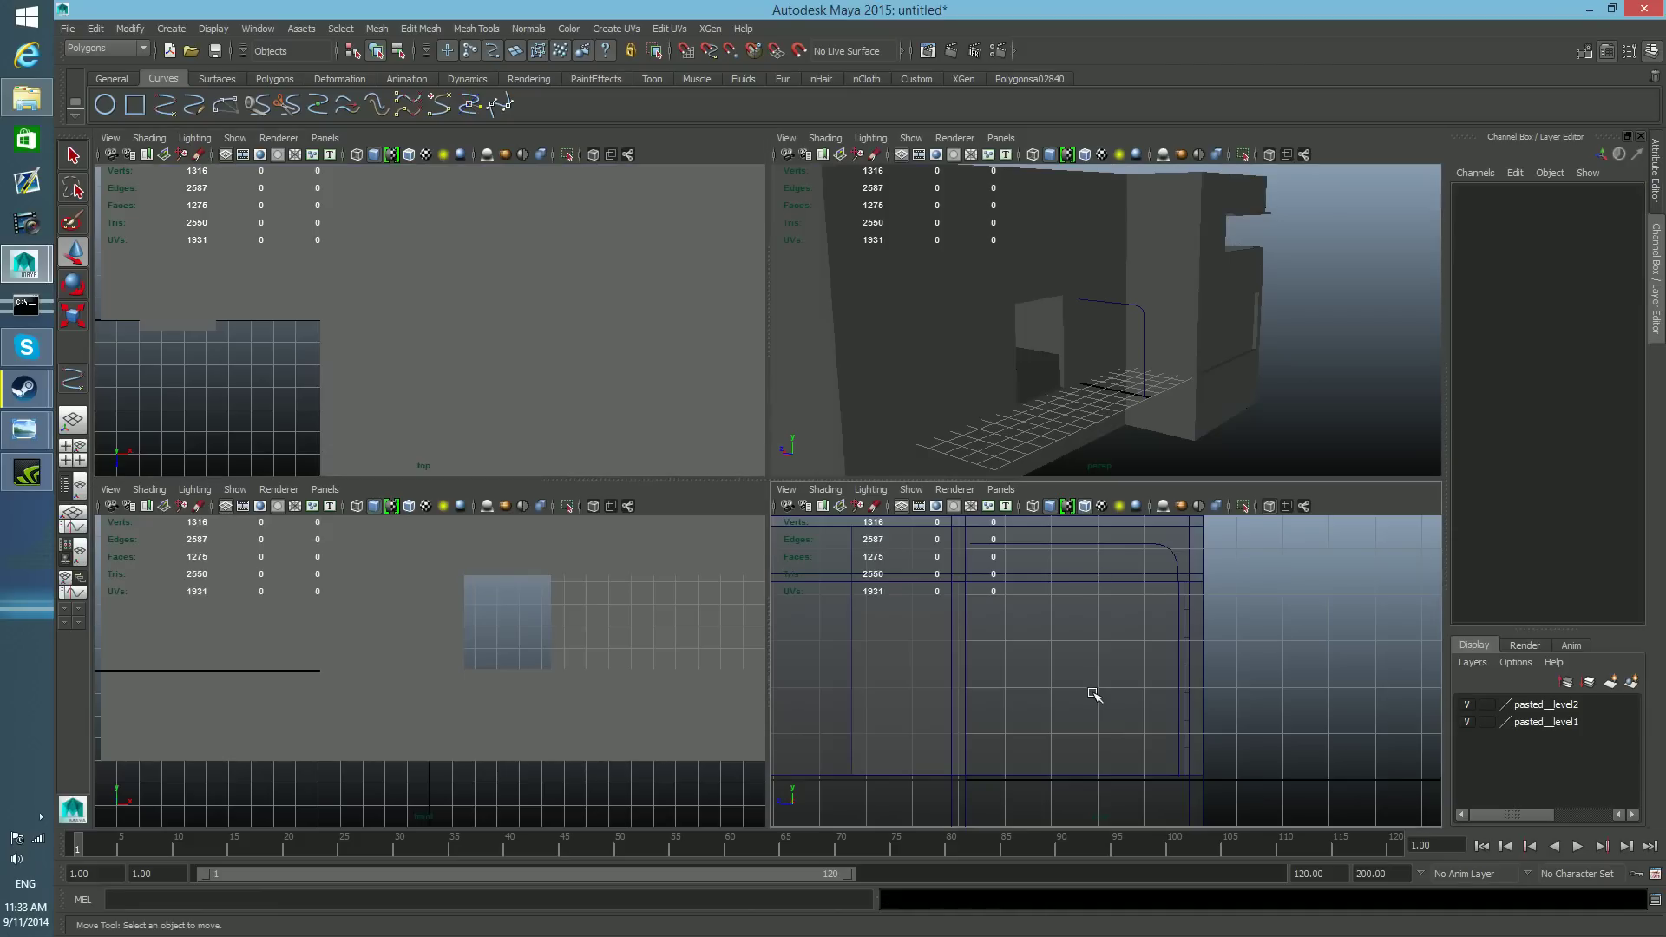
{"action": "left_click", "coordinate": [1093, 694]}
{"action": "key", "text": "ctrl+z"}
{"action": "key", "text": "ctrl+z"}
{"action": "key", "text": "ctrl+z"}
{"action": "key", "text": "ctrl+z"}
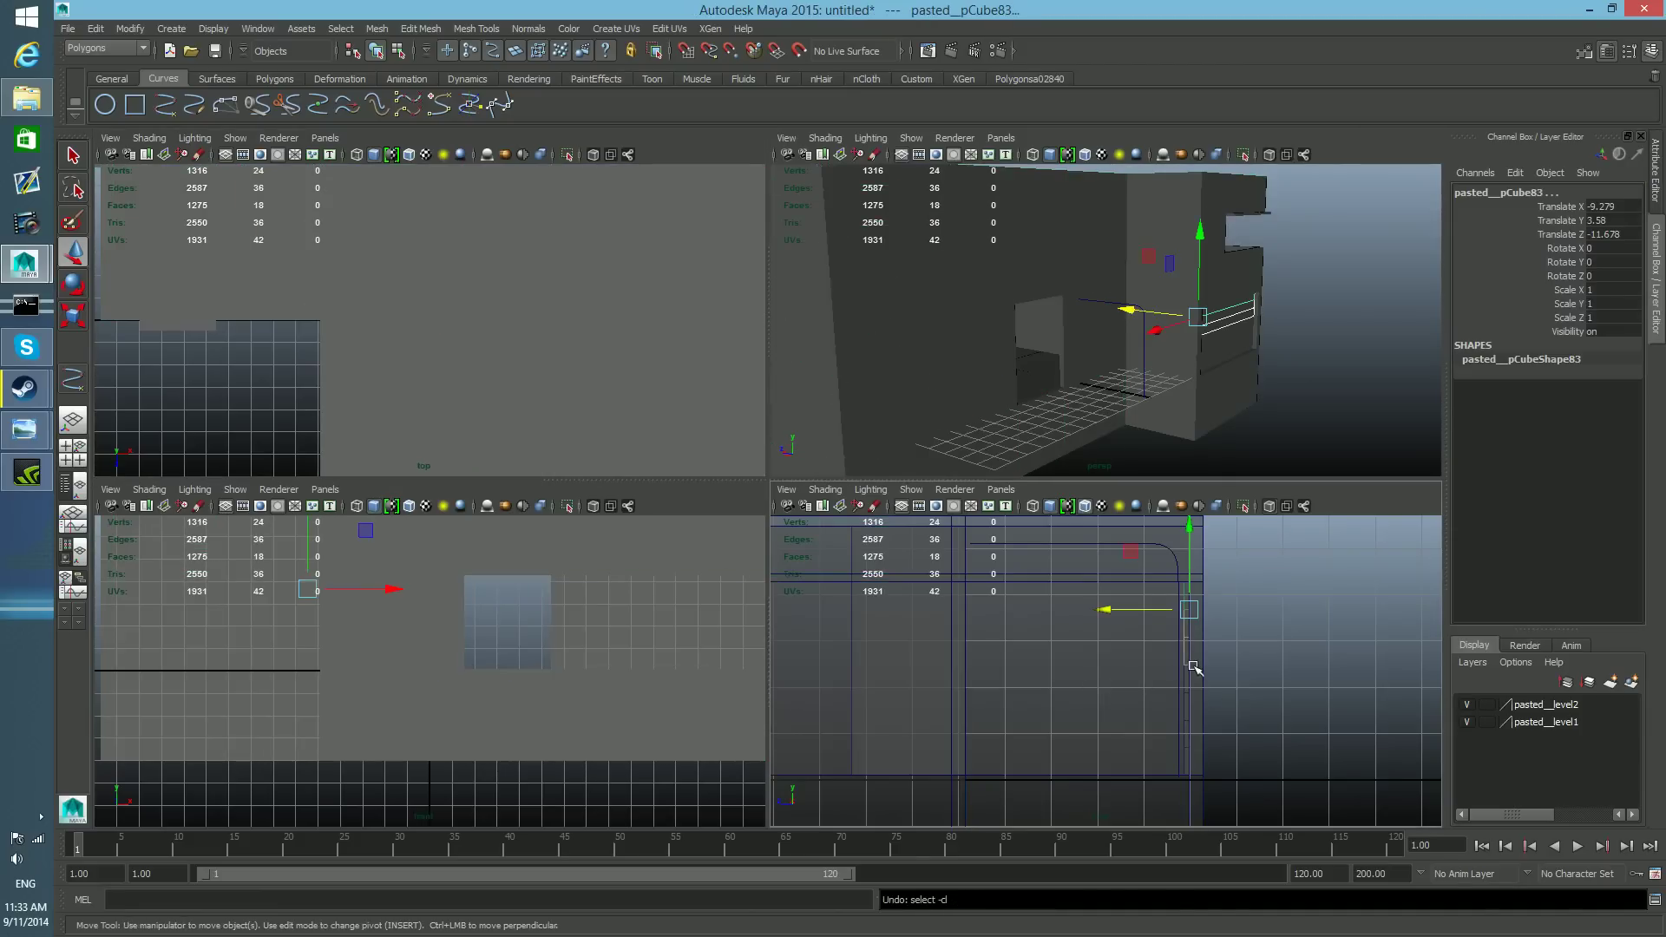
{"action": "key", "text": "space"}
{"action": "key", "text": "space"}
{"action": "key", "text": "space"}
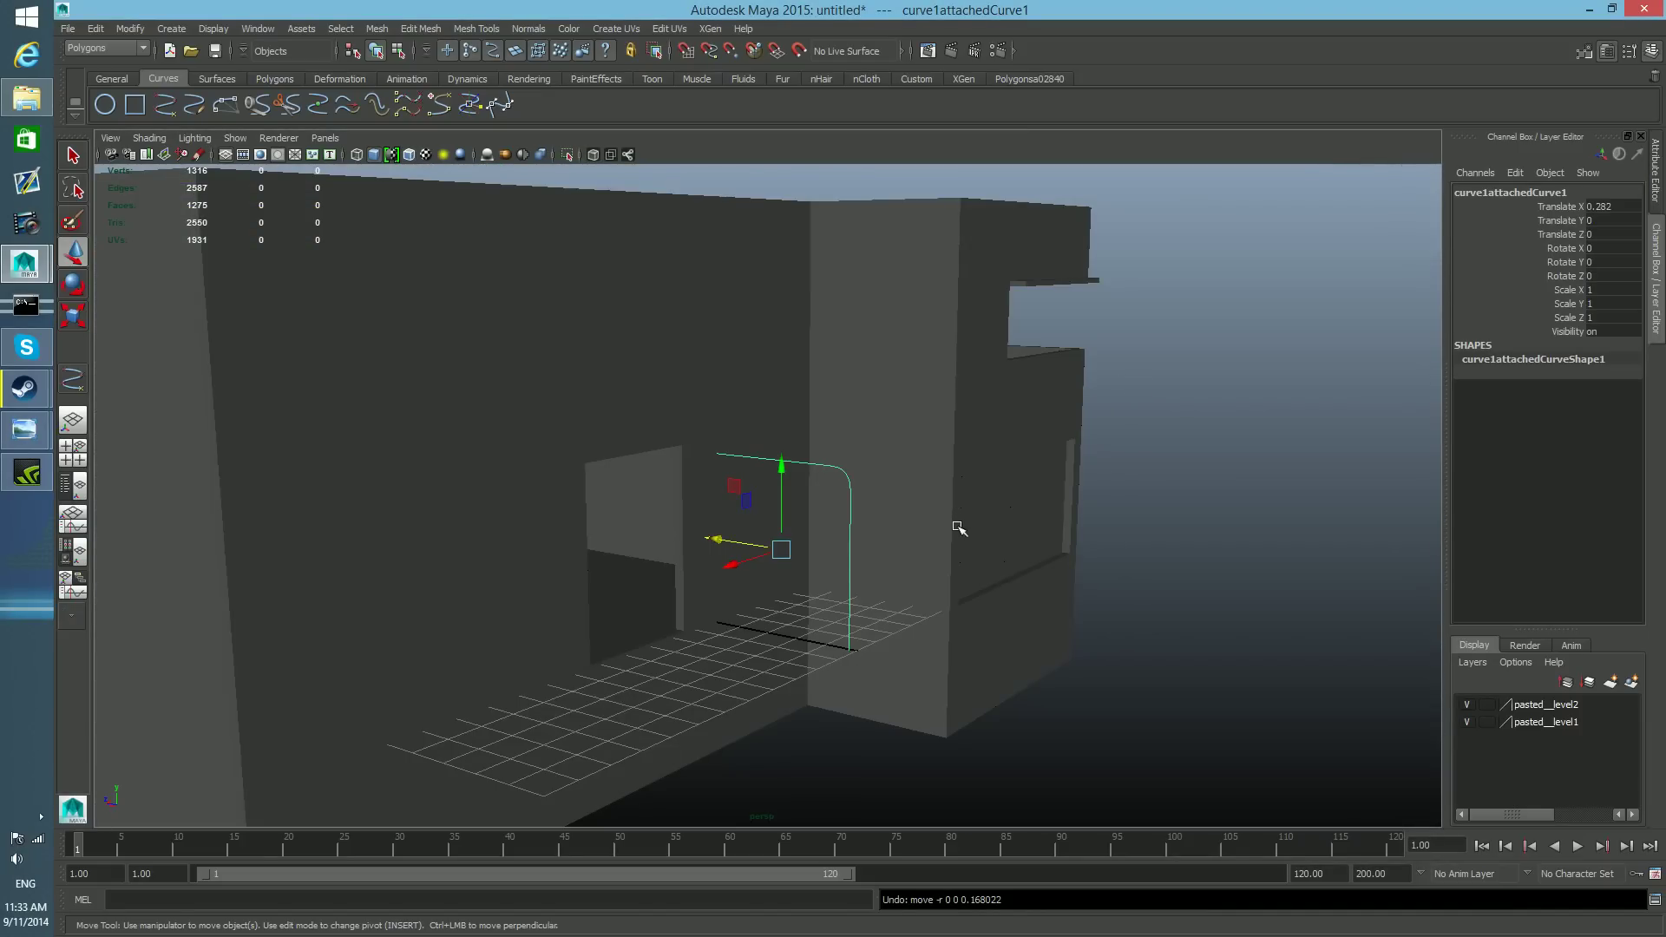
- Show the scene hierarchy beside the perspective view and isolate the slat group together with the attached curve
{"action": "left_click_drag", "start_coordinate": [986, 553], "coordinate": [939, 557], "text": "alt"}
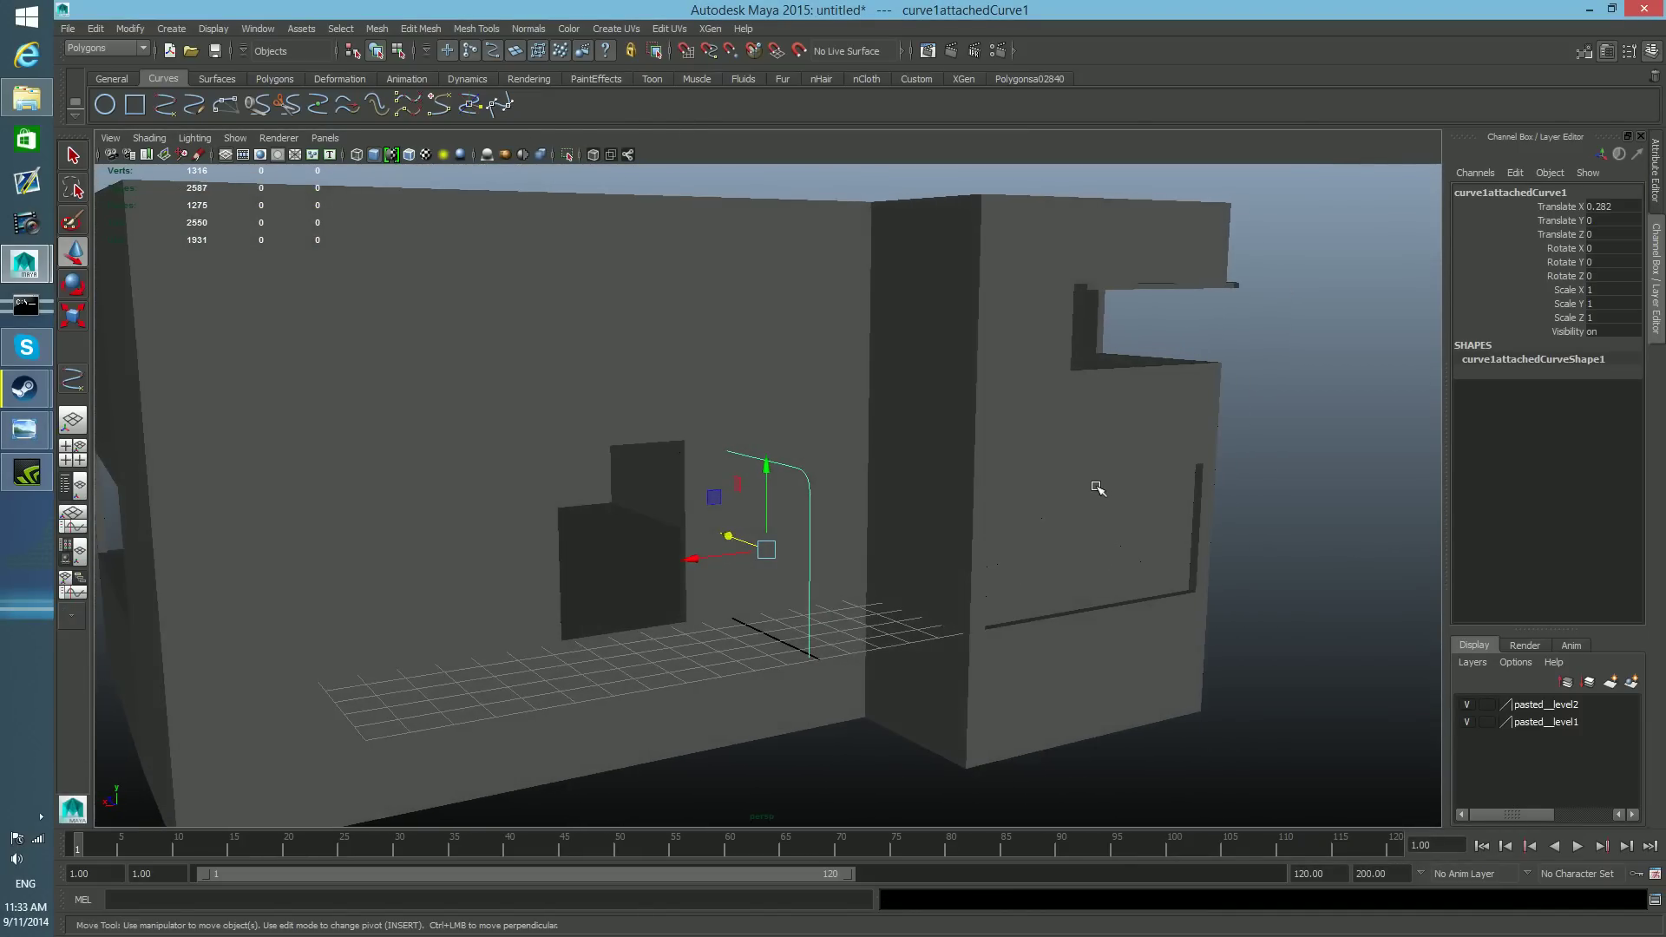
{"action": "left_click", "coordinate": [85, 492]}
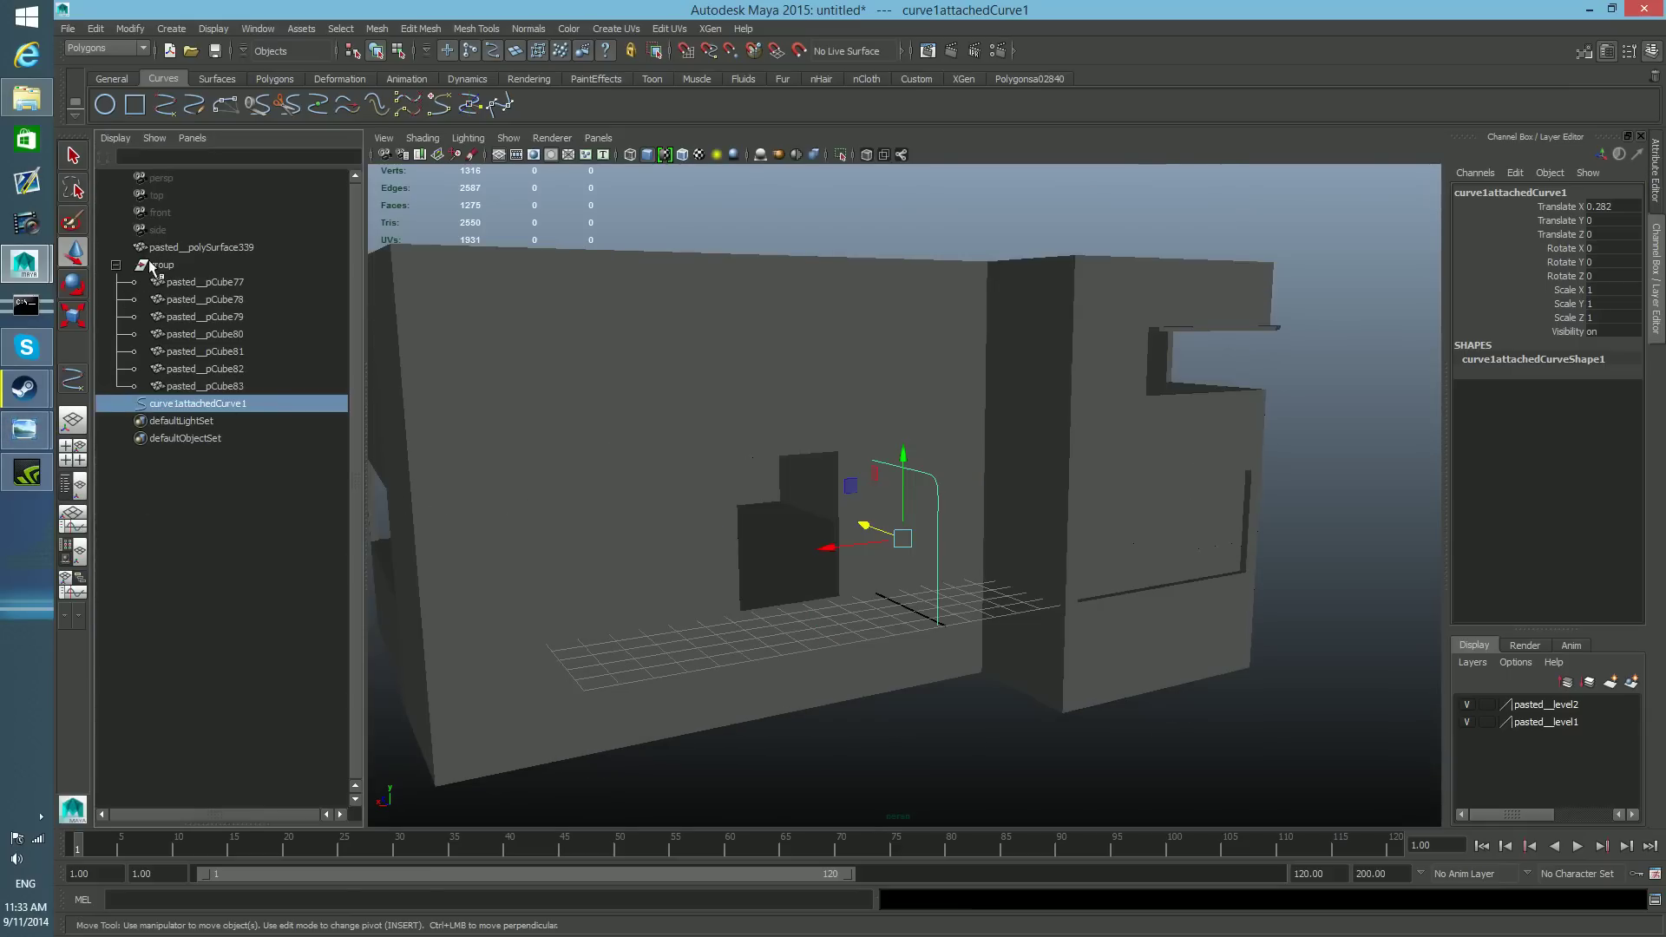
{"action": "left_click", "coordinate": [156, 267]}
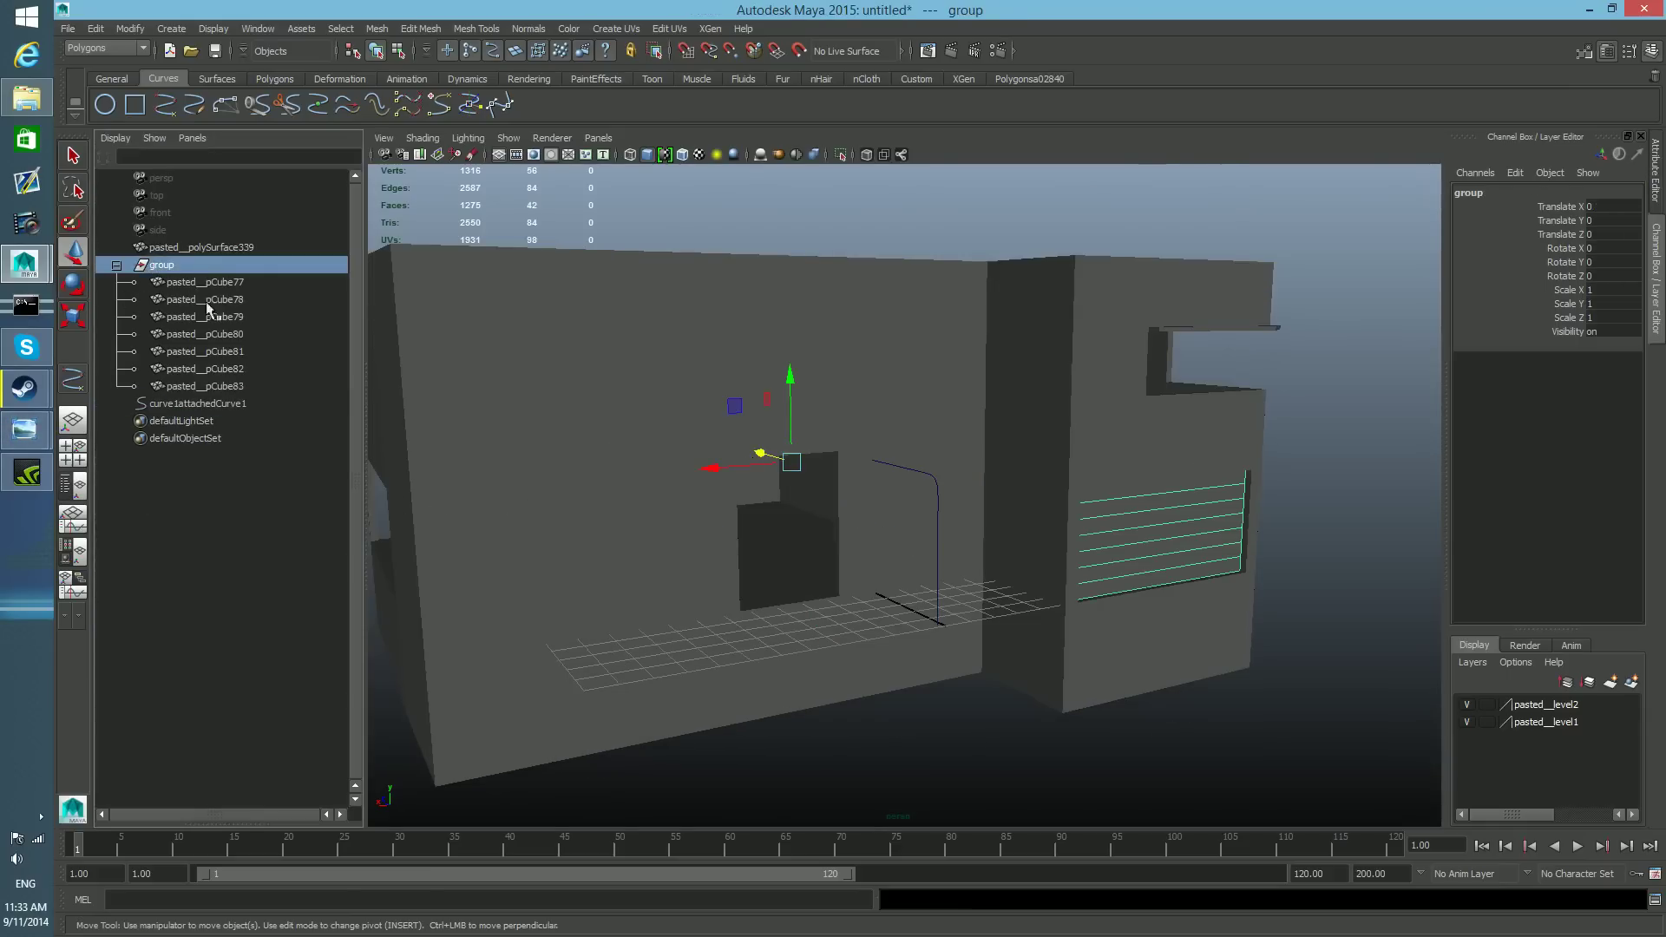
{"action": "left_click", "coordinate": [179, 404], "text": "shift"}
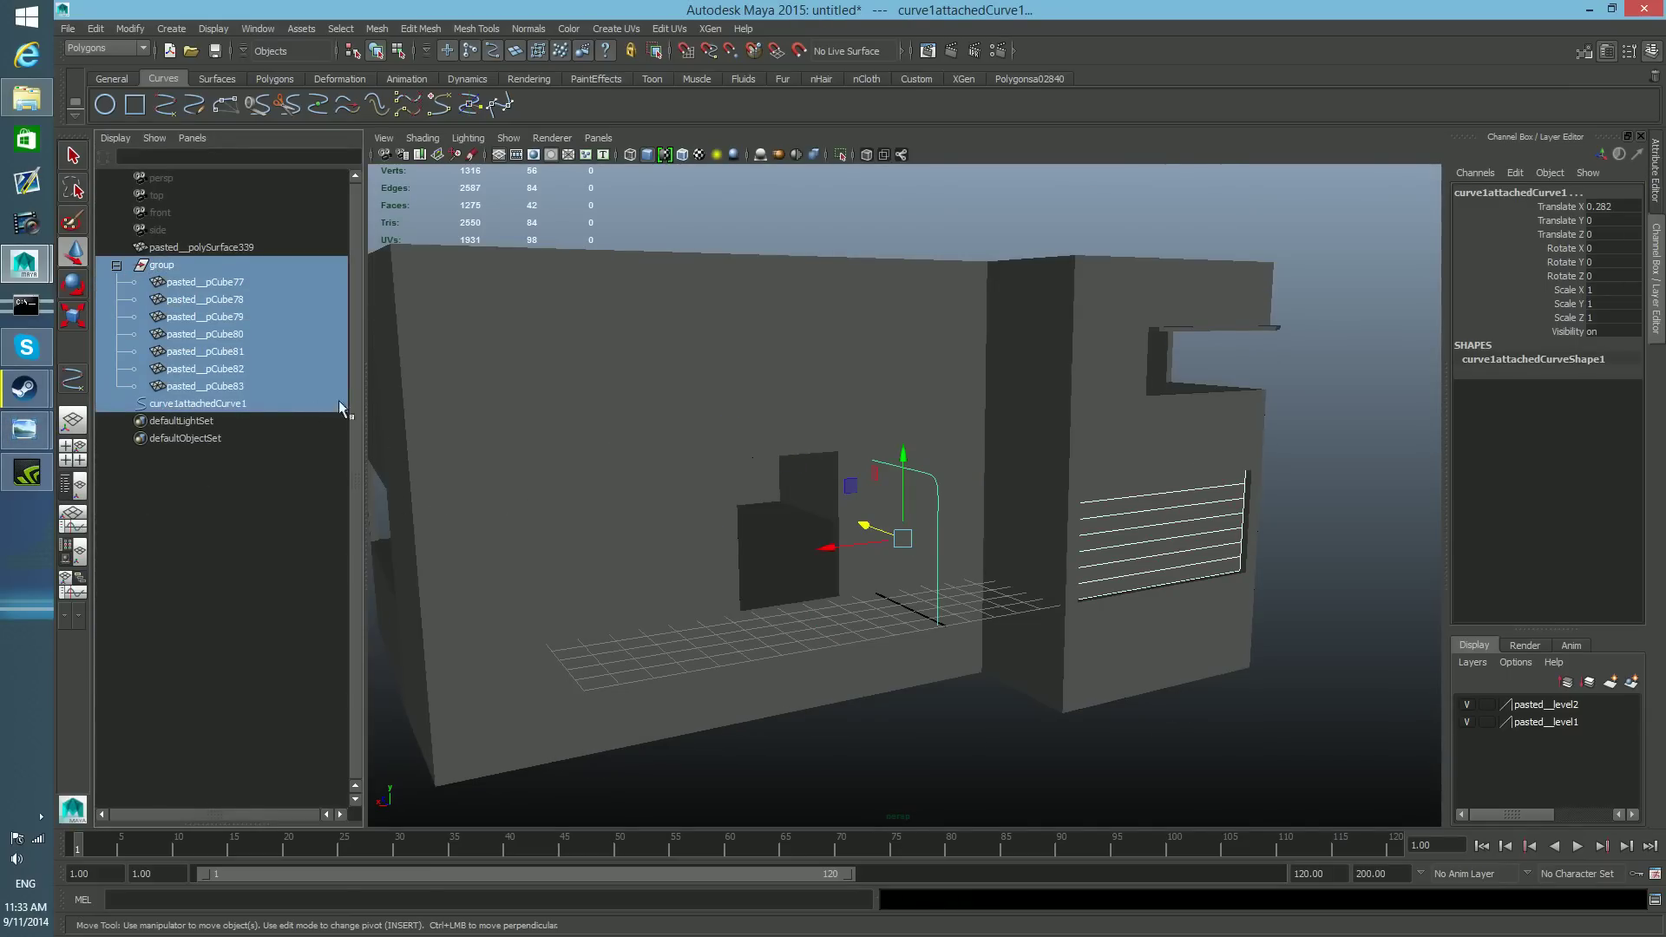
{"action": "left_click", "coordinate": [838, 153]}
{"action": "left_click_drag", "start_coordinate": [1058, 596], "coordinate": [1149, 593], "text": "alt"}
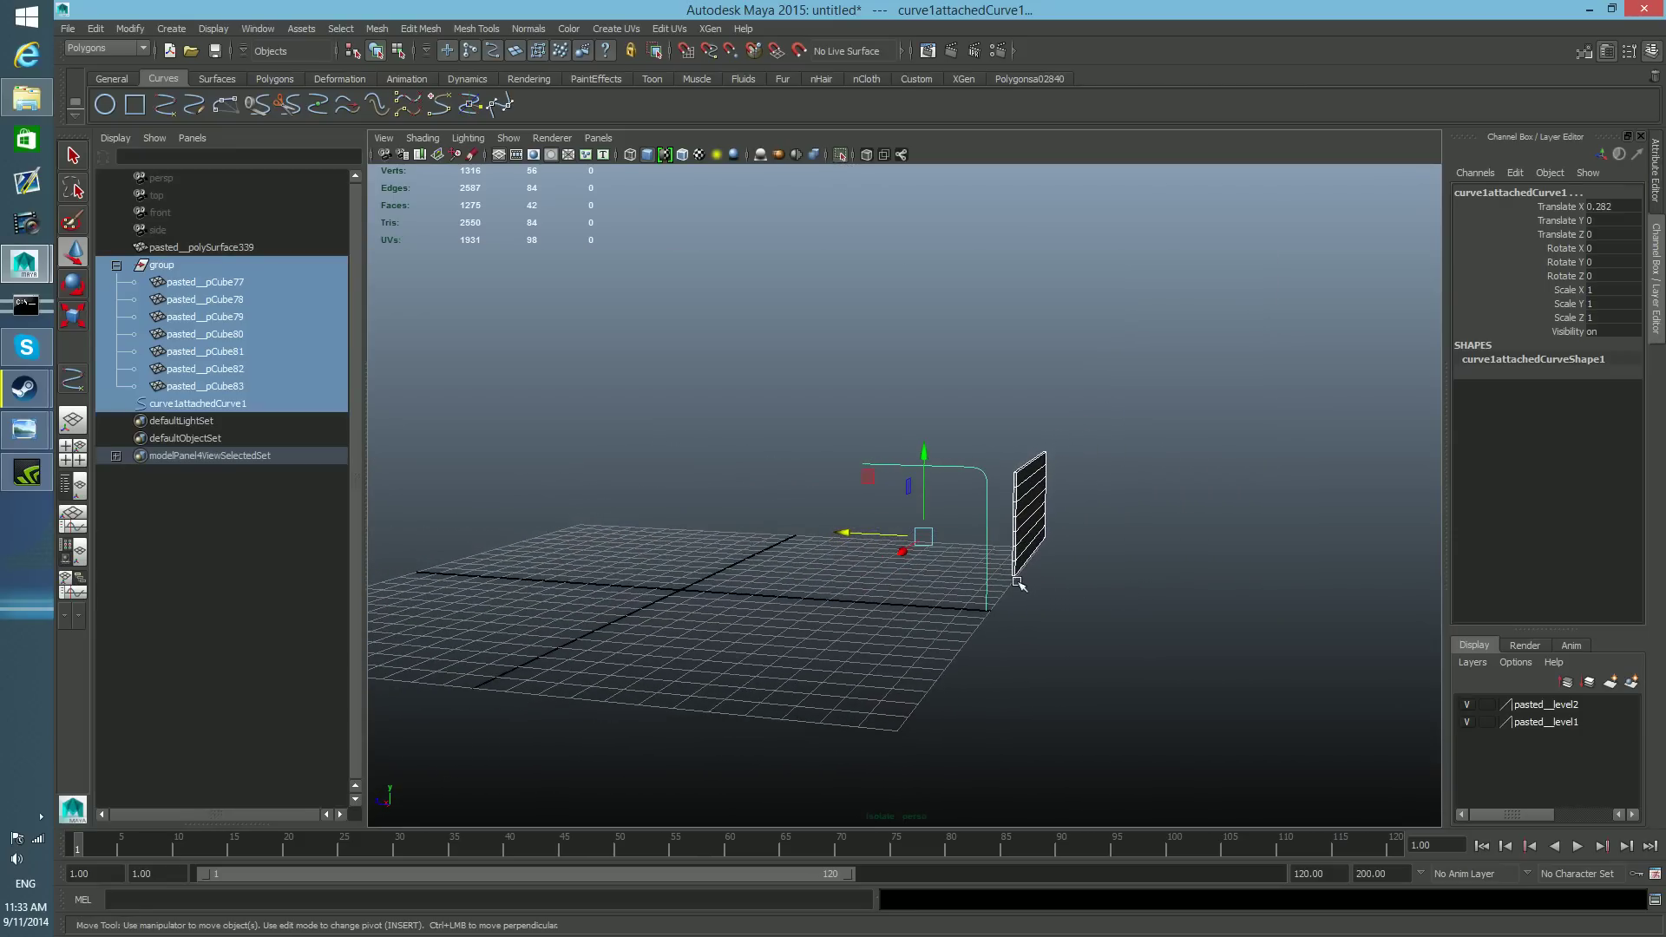
{"action": "left_click_drag", "start_coordinate": [1020, 586], "coordinate": [1180, 630], "text": "alt"}
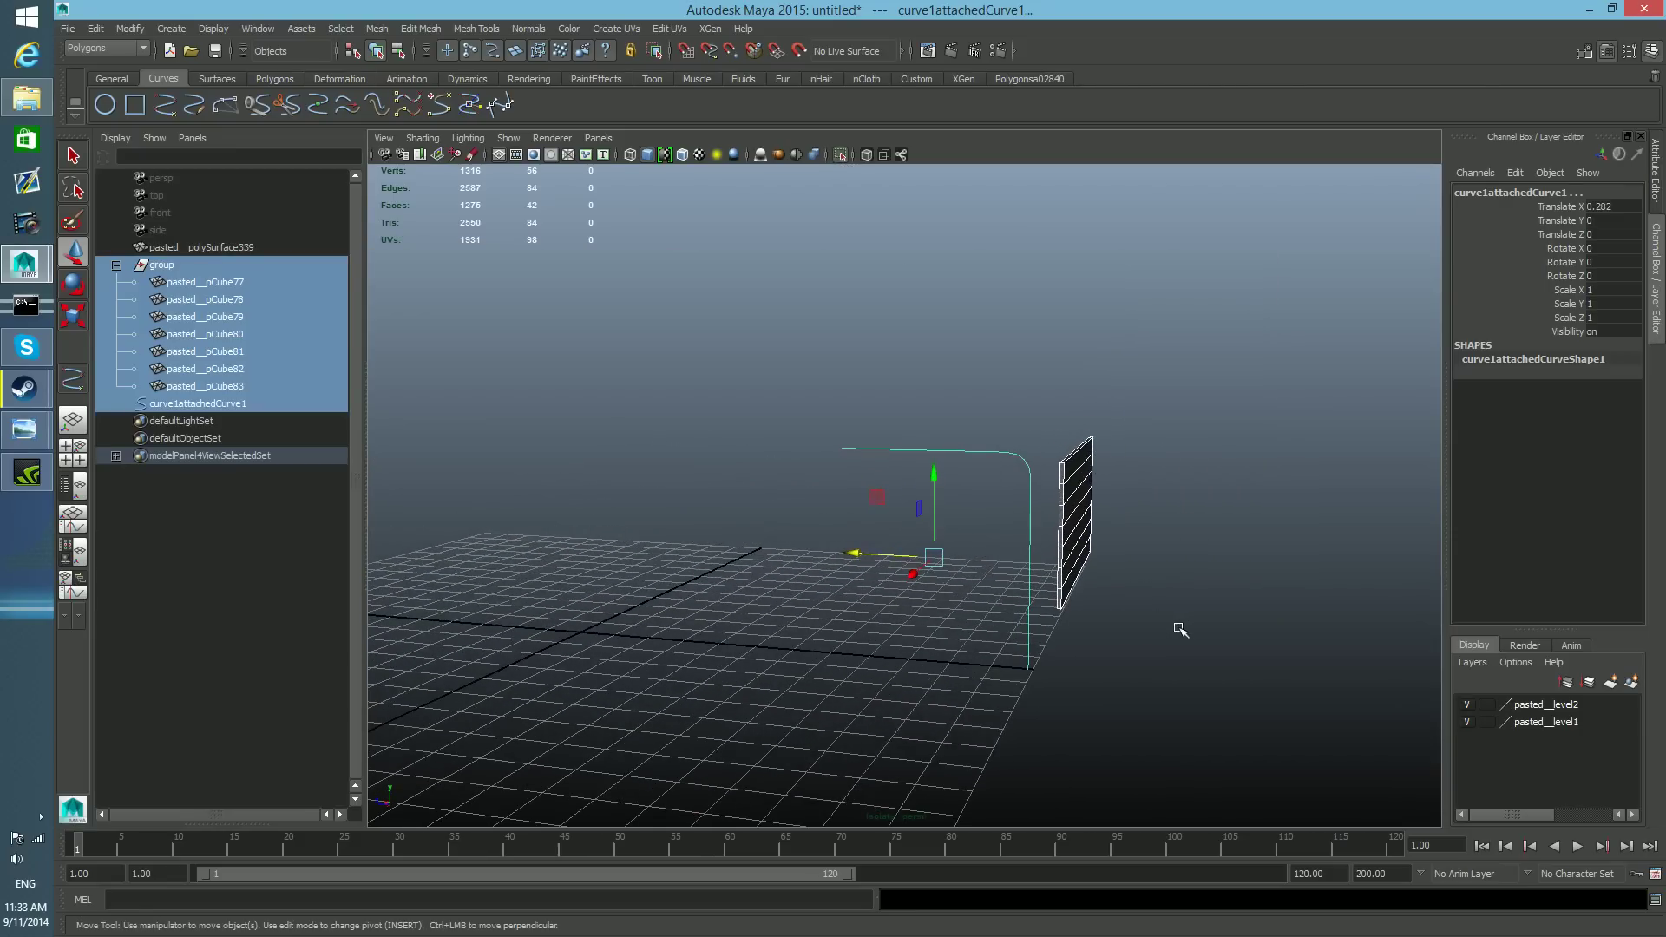
- Turn off the isolated display and hide the house mesh pasted__polySurface339
{"action": "left_click", "coordinate": [1093, 646]}
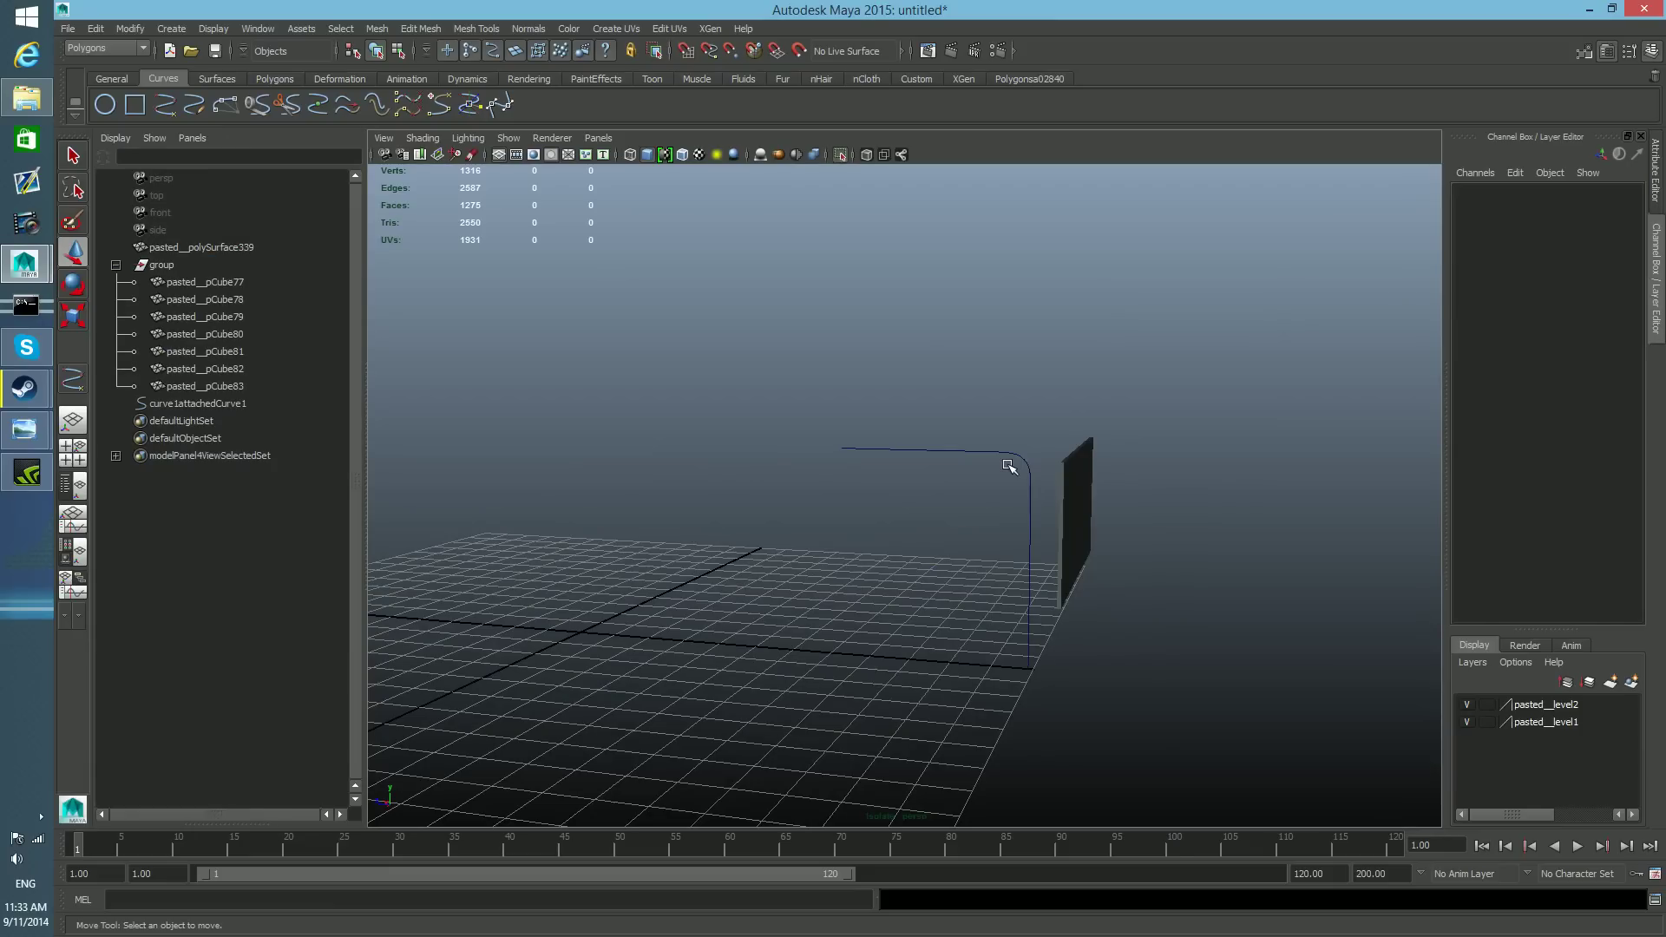
{"action": "key", "text": "space"}
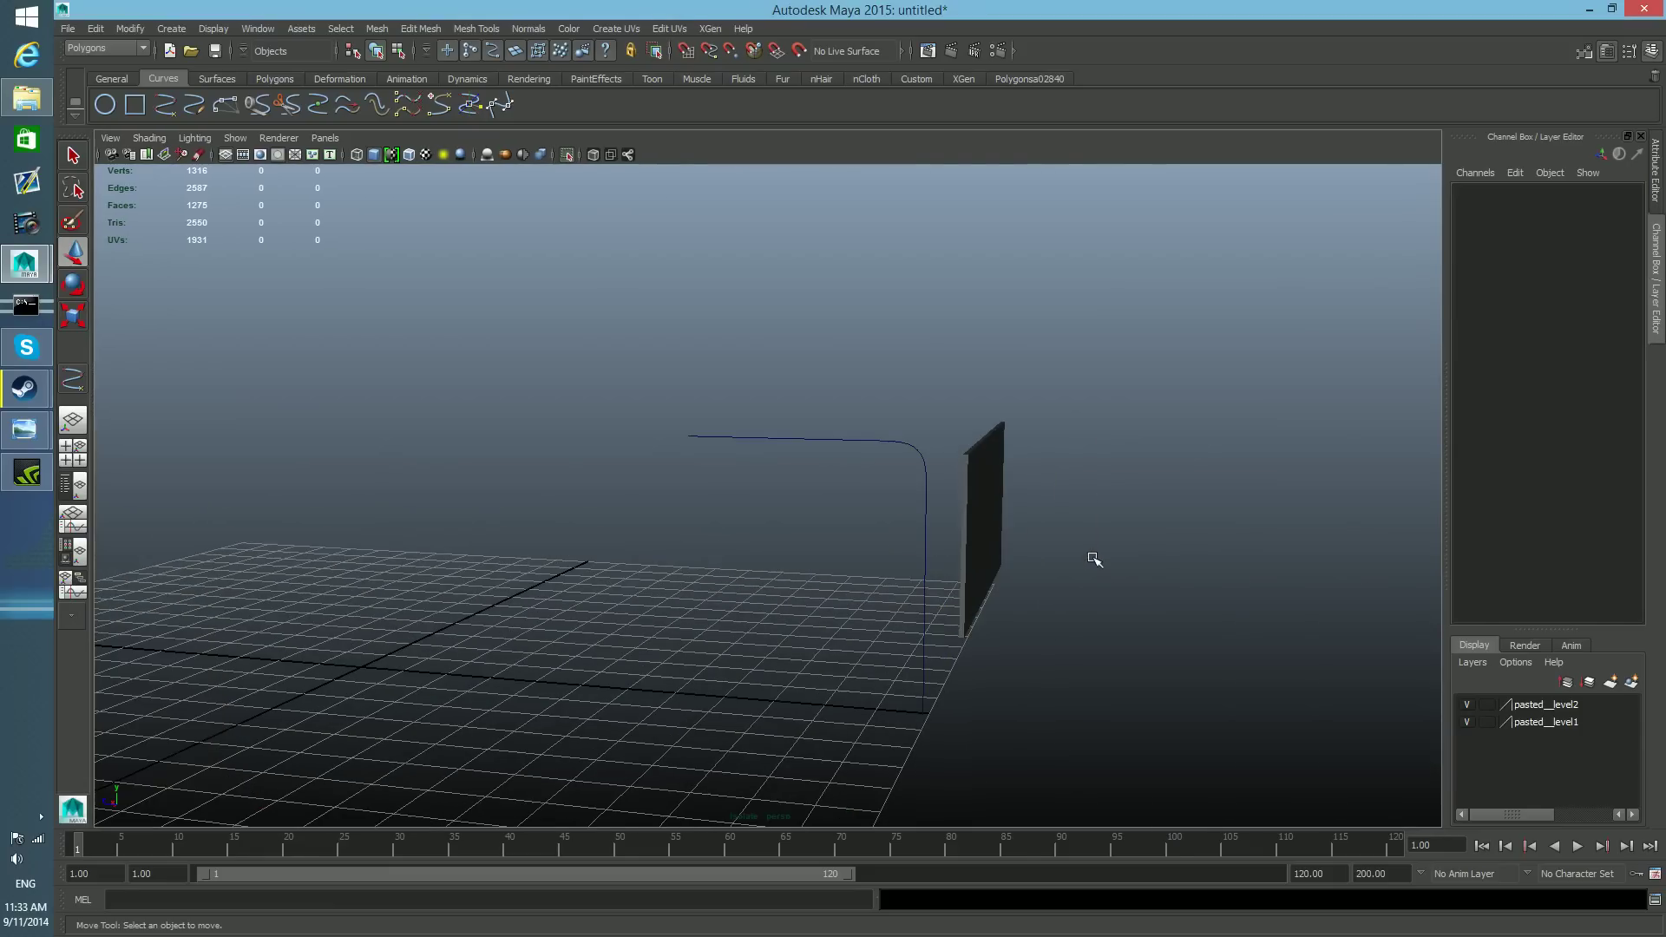
{"action": "key", "text": "space"}
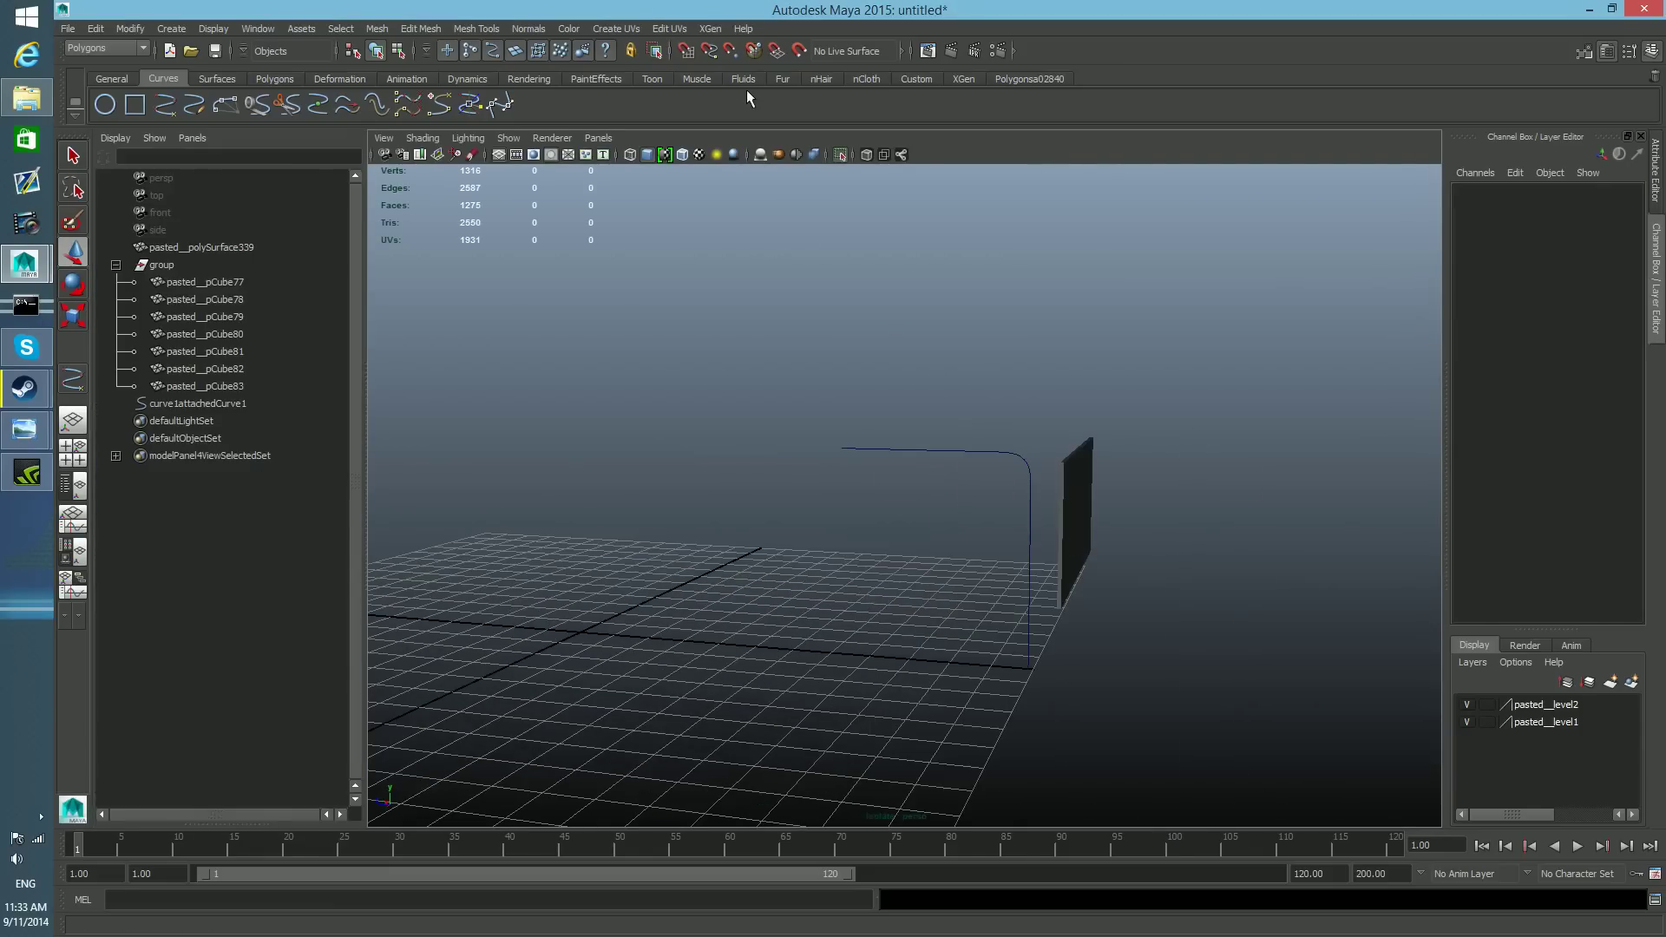
{"action": "left_click", "coordinate": [841, 155]}
{"action": "left_click", "coordinate": [940, 354]}
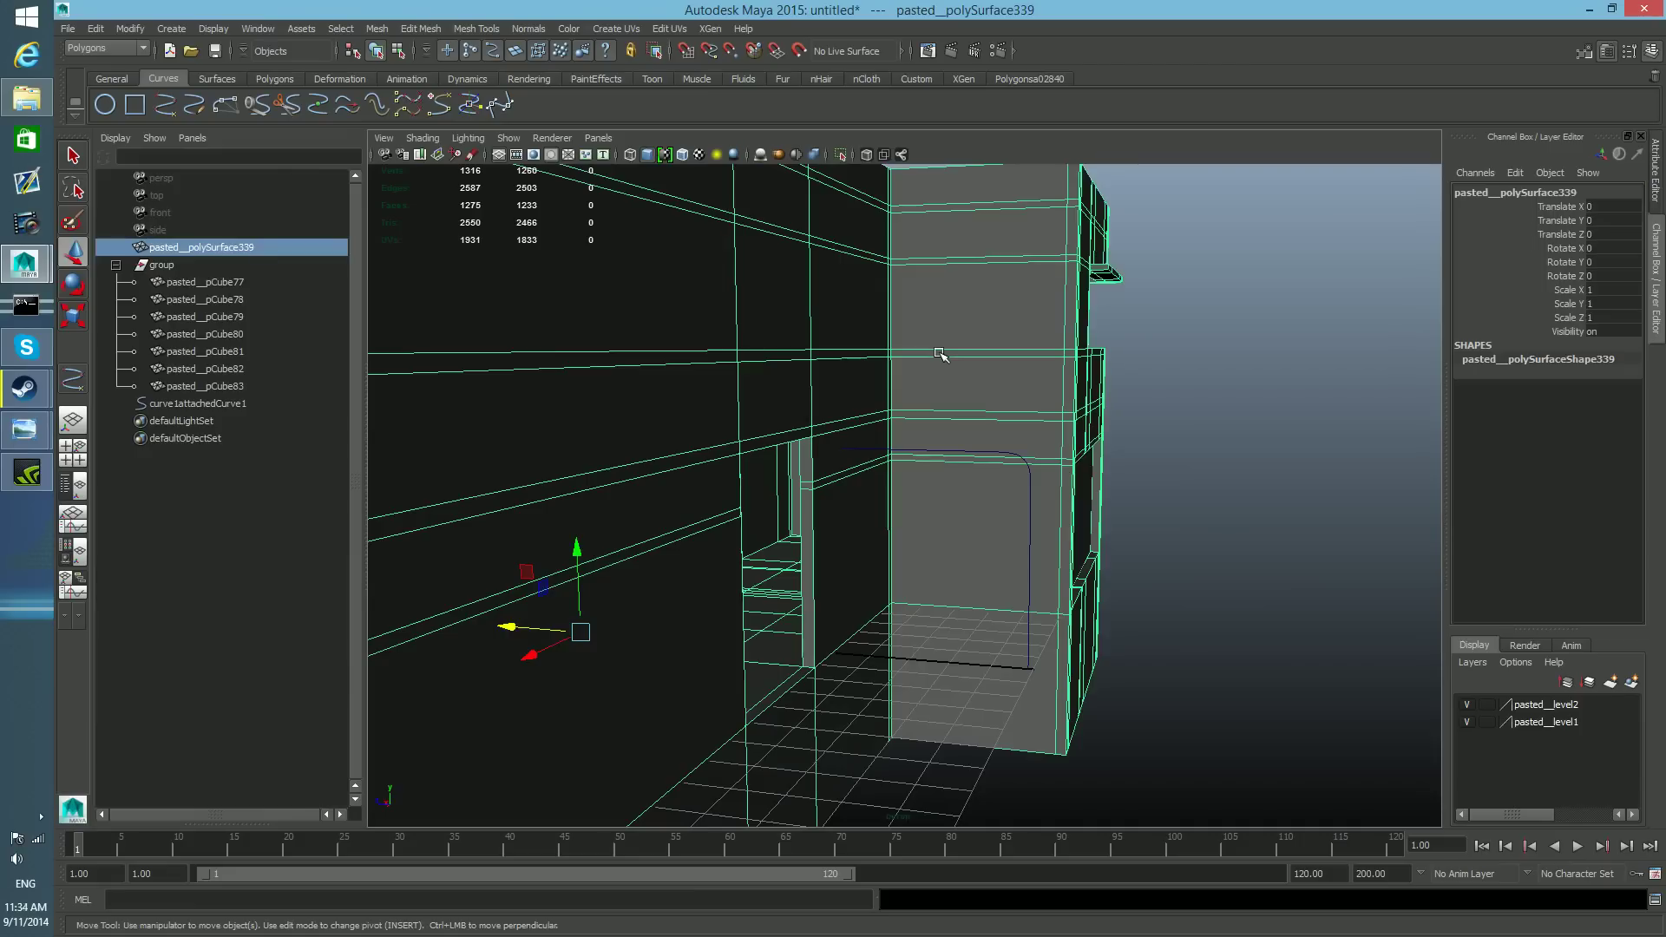
{"action": "key", "text": "ctrl+h"}
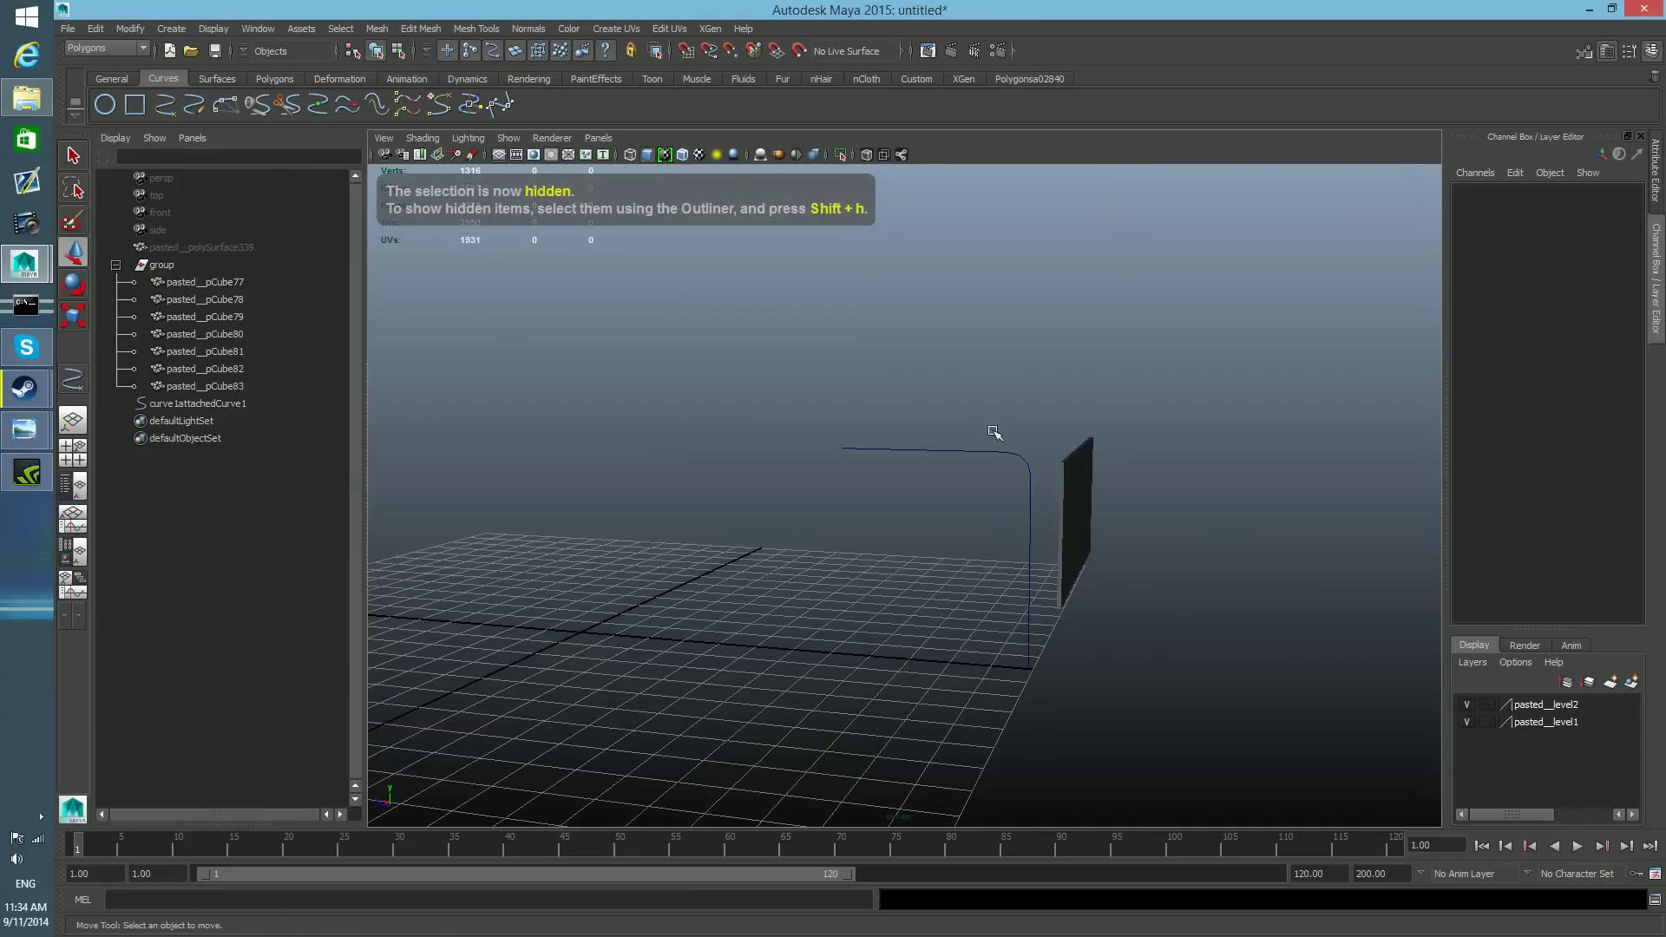
- Create a polygon cube at the lower end of the attached curve, at Translate Z -11.777
{"action": "middle_click_drag", "start_coordinate": [1046, 486], "coordinate": [1000, 473], "text": "alt"}
{"action": "left_click_drag", "start_coordinate": [999, 473], "coordinate": [1059, 587], "text": "alt"}
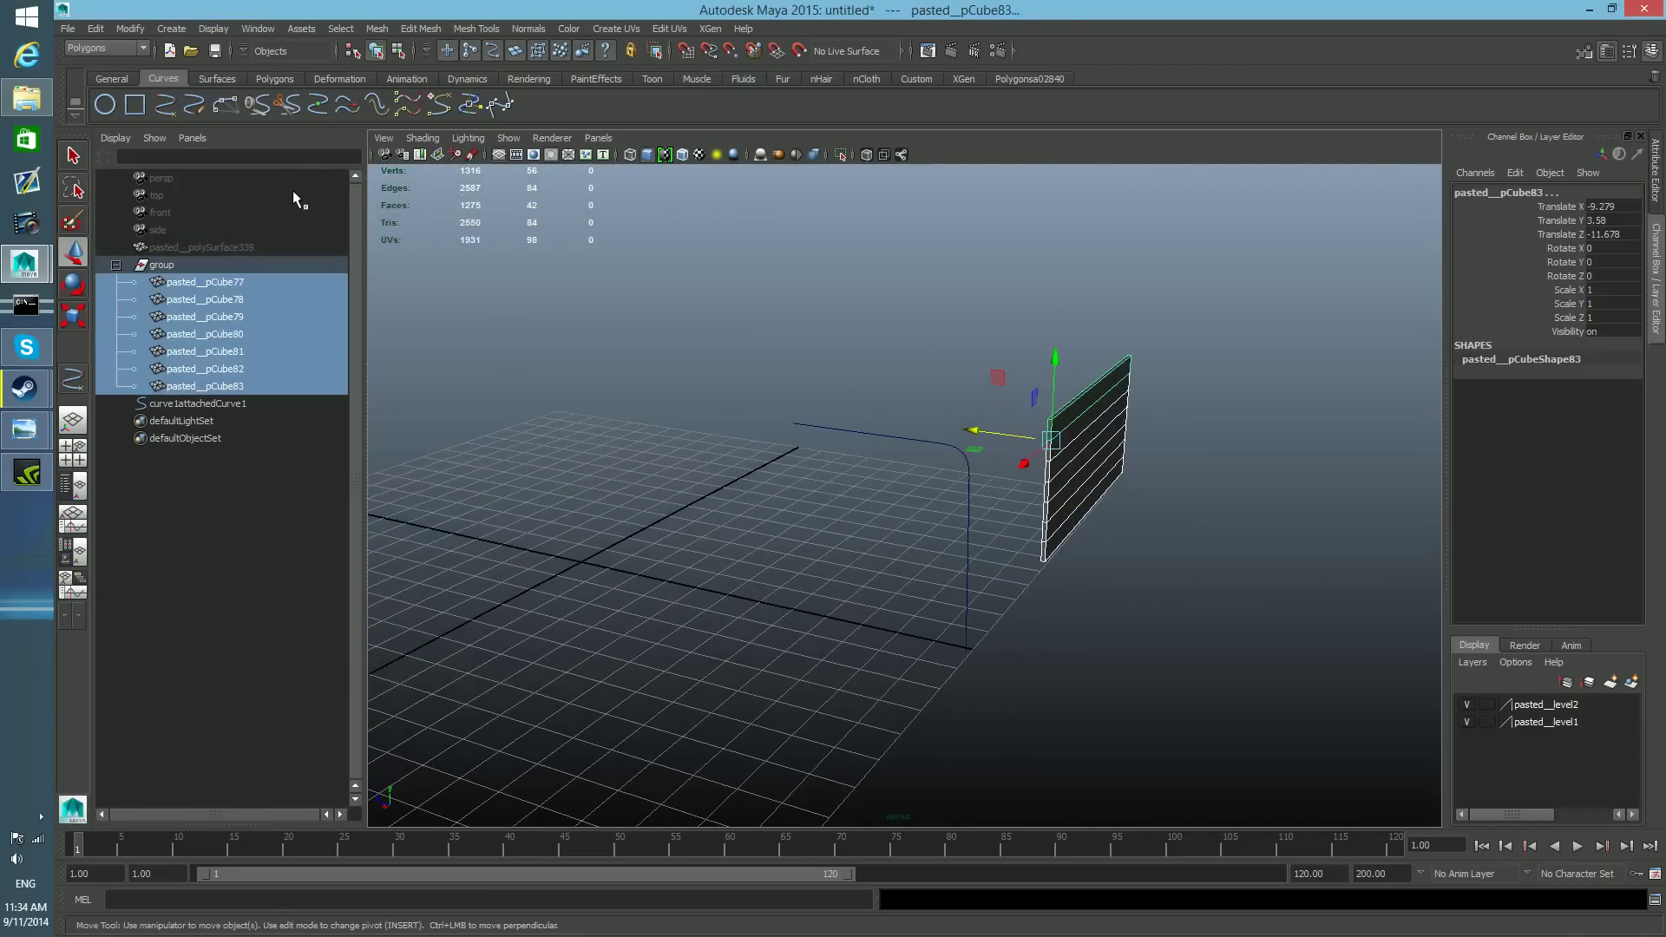
{"action": "left_click", "coordinate": [276, 79]}
{"action": "left_click", "coordinate": [137, 105]}
{"action": "left_click_drag", "start_coordinate": [519, 549], "coordinate": [862, 660]}
{"action": "left_click_drag", "start_coordinate": [862, 660], "coordinate": [898, 638], "text": "alt"}
{"action": "scroll", "coordinate": [961, 437], "scroll_direction": "up", "scroll_amount": 3}
{"action": "left_click_drag", "start_coordinate": [958, 456], "coordinate": [882, 438], "text": "alt"}
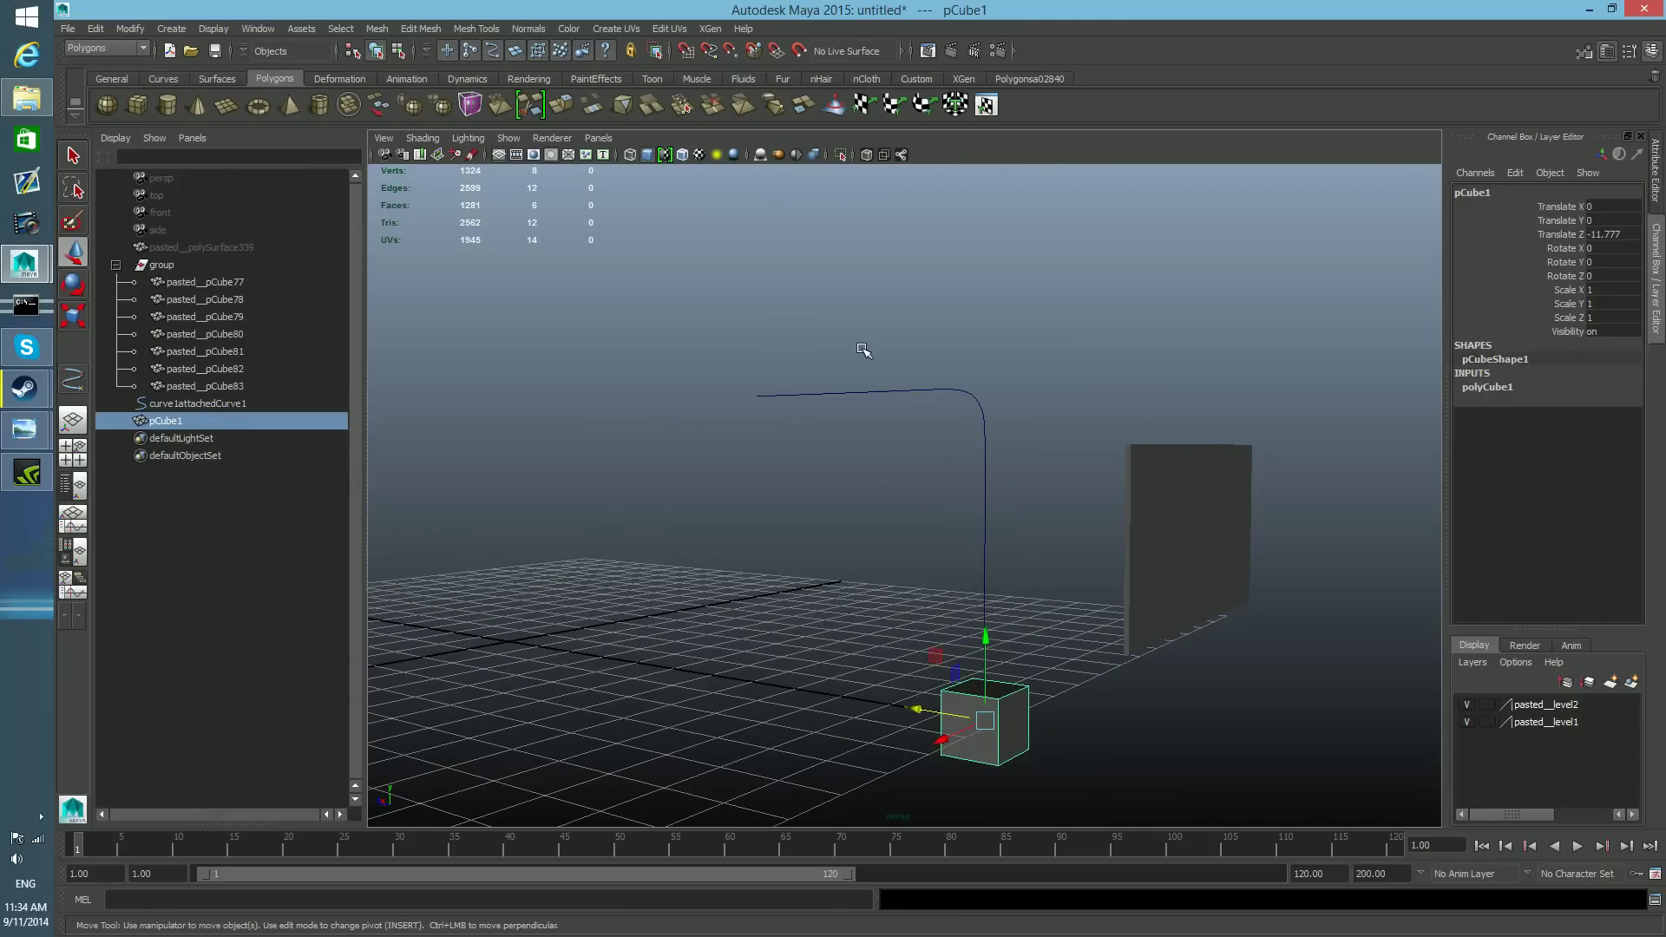
- Rebuild the attached curve uniformly as cubic with 50 spans, keeping its ends and not the original
{"action": "left_click_drag", "start_coordinate": [865, 350], "coordinate": [926, 452]}
{"action": "left_click_drag", "start_coordinate": [1033, 710], "coordinate": [959, 717], "text": "alt"}
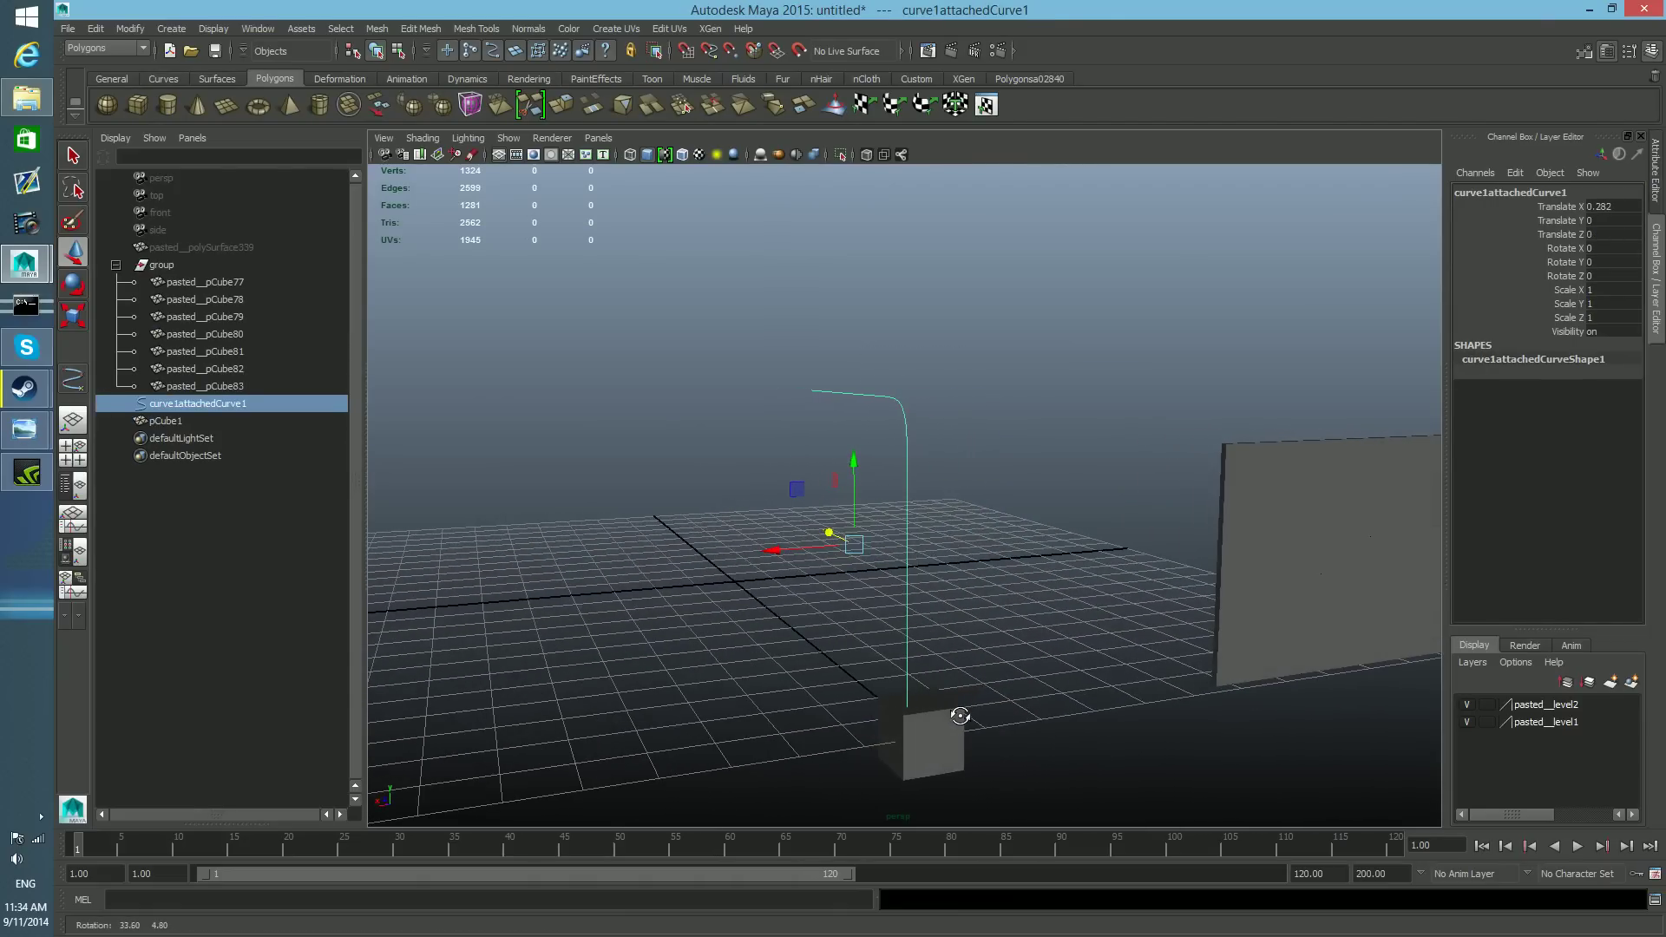
{"action": "key", "text": "space"}
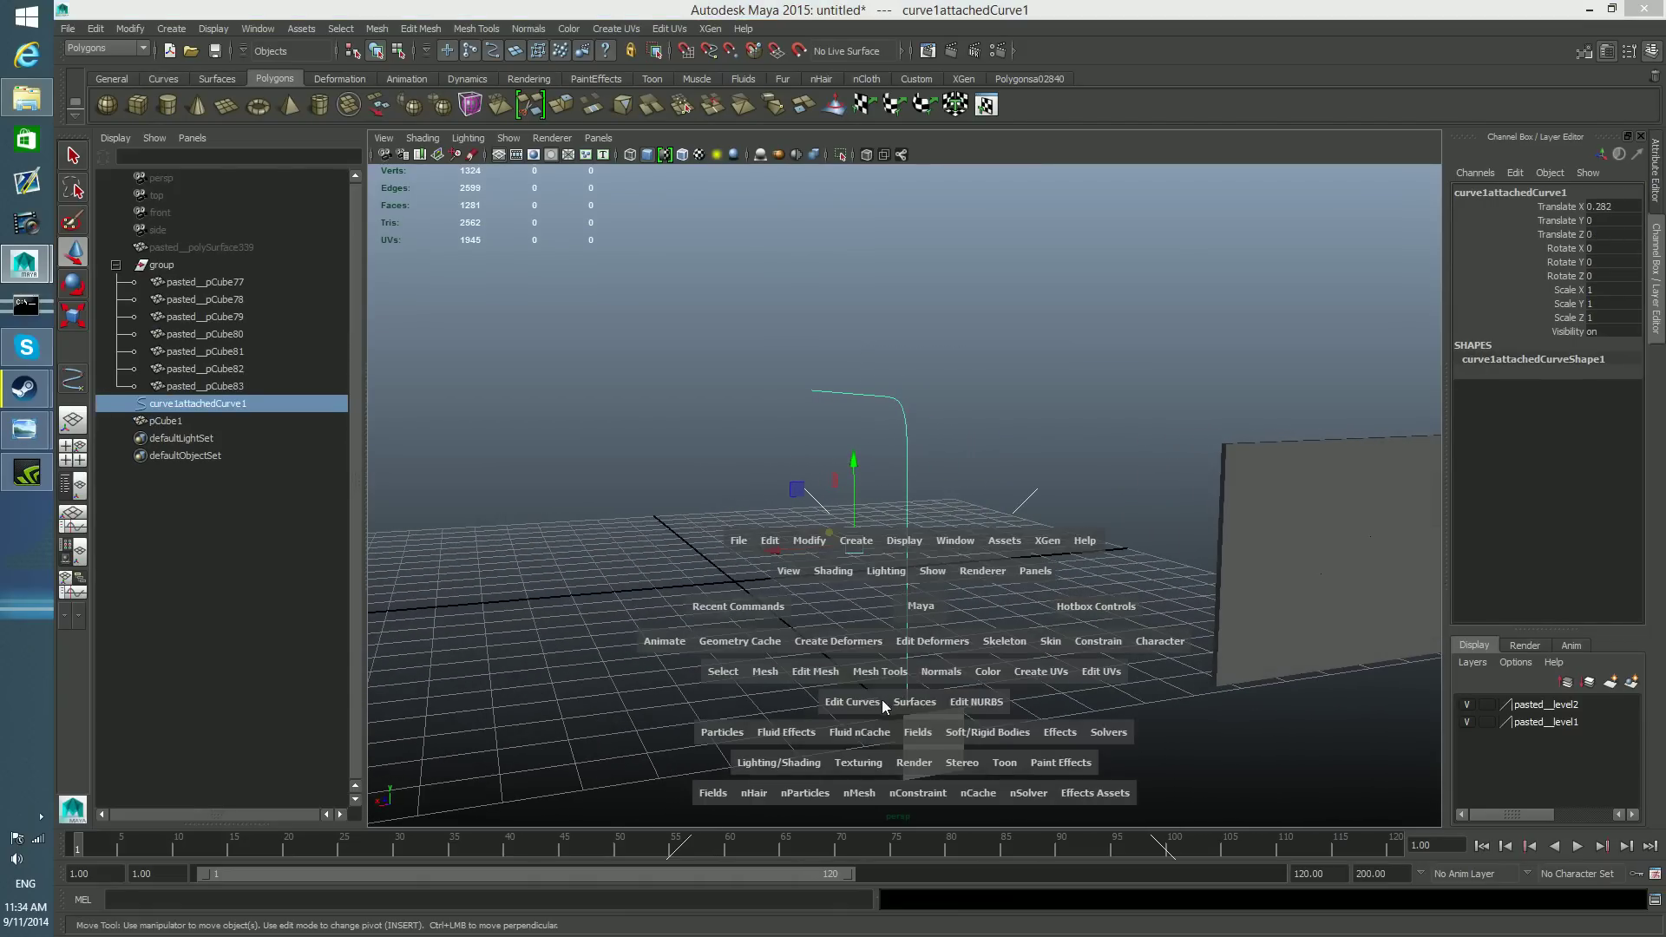
{"action": "left_click", "coordinate": [856, 706]}
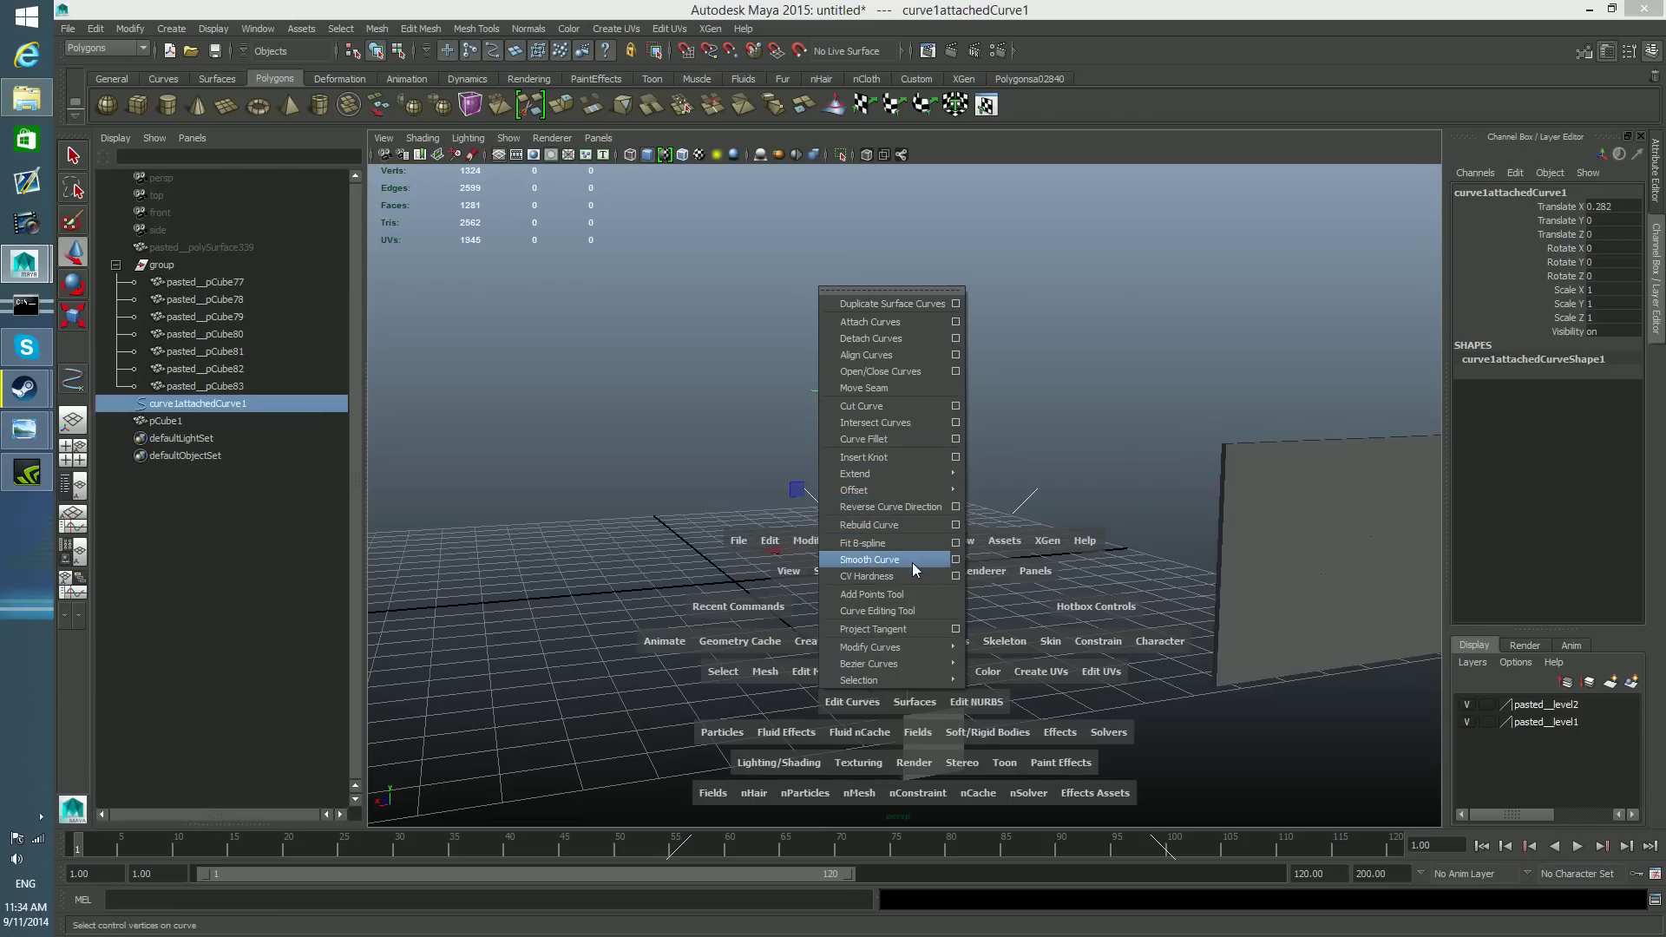
{"action": "mouse_move", "coordinate": [892, 490]}
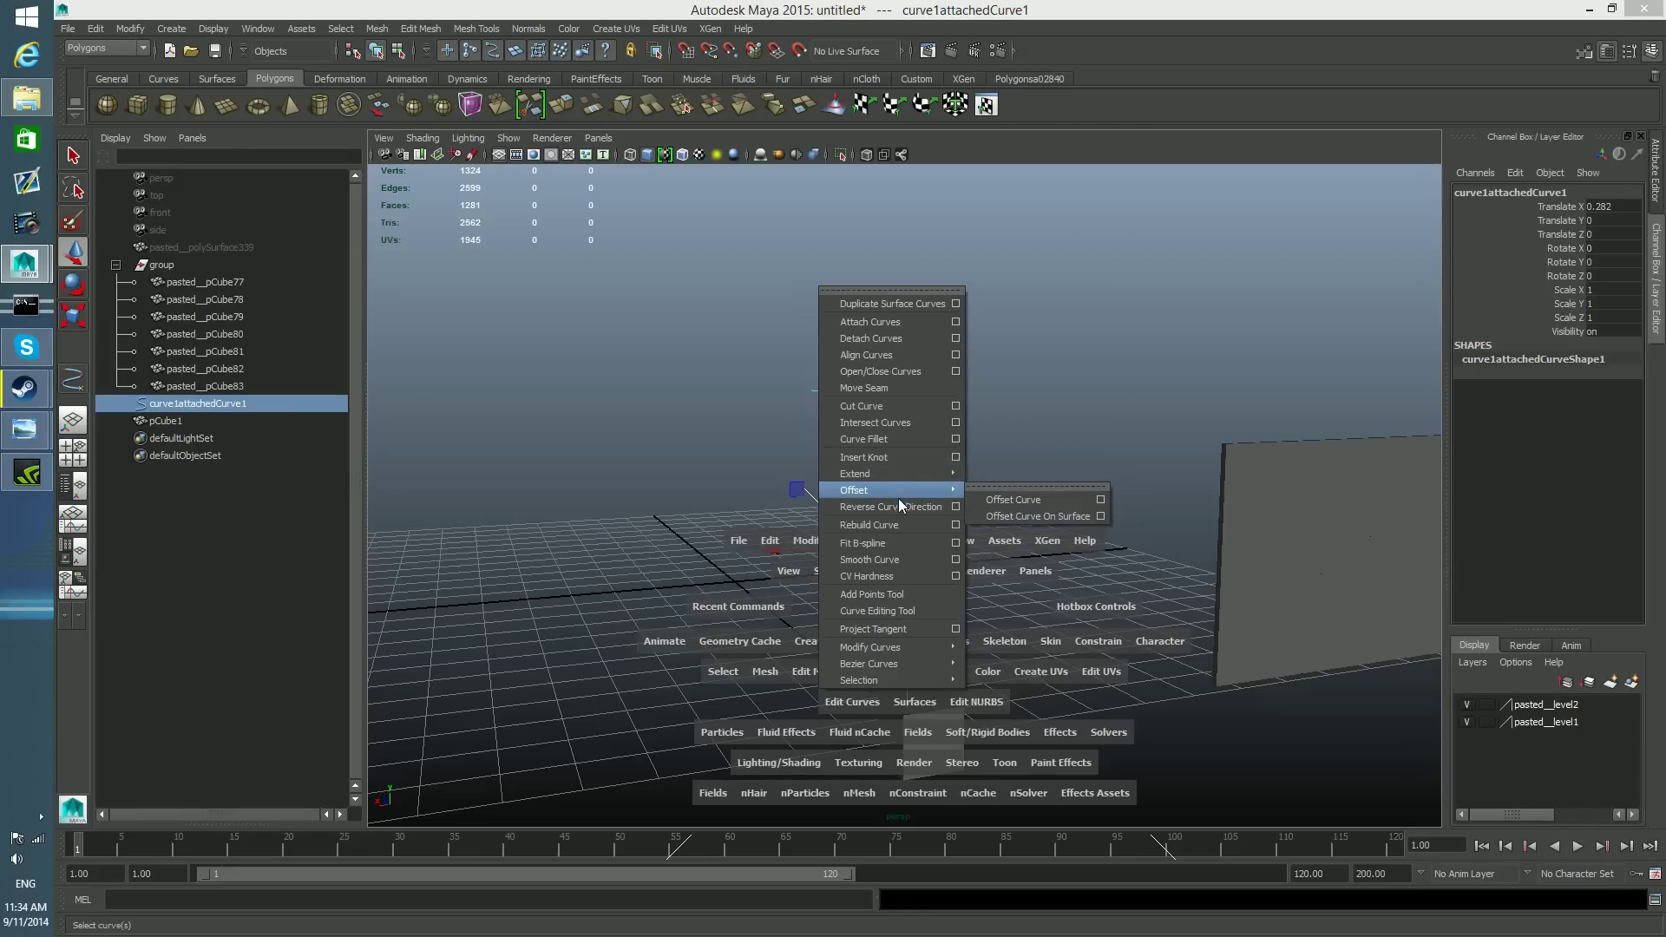
{"action": "left_click", "coordinate": [955, 526]}
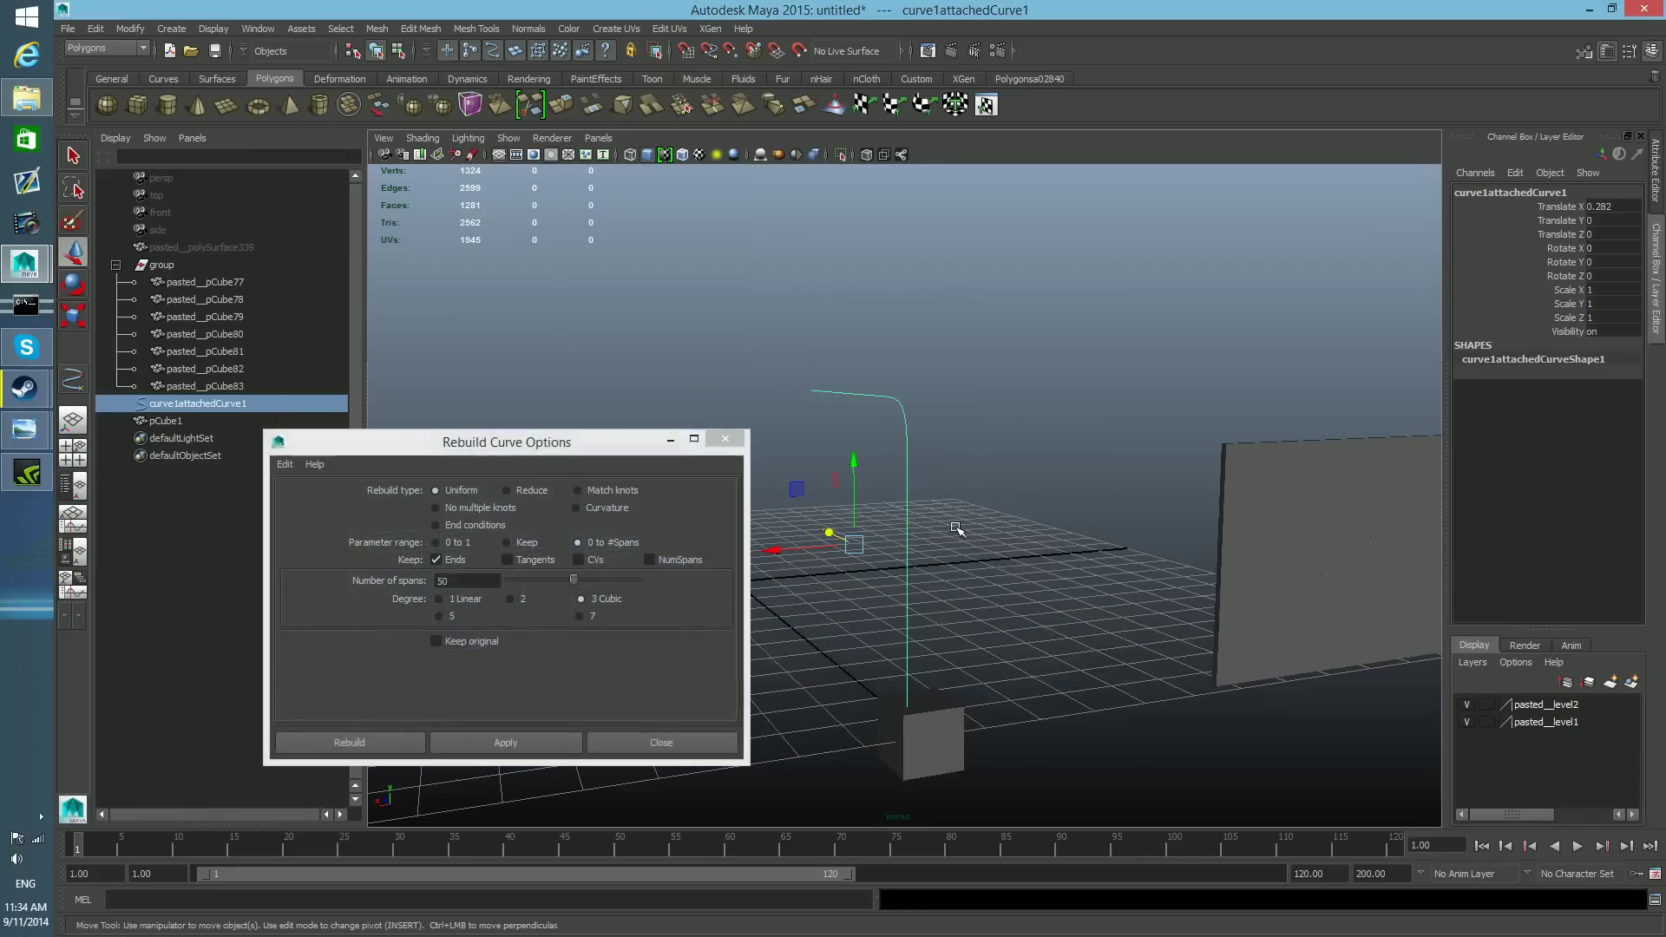
{"action": "left_click_drag", "start_coordinate": [576, 445], "coordinate": [699, 274]}
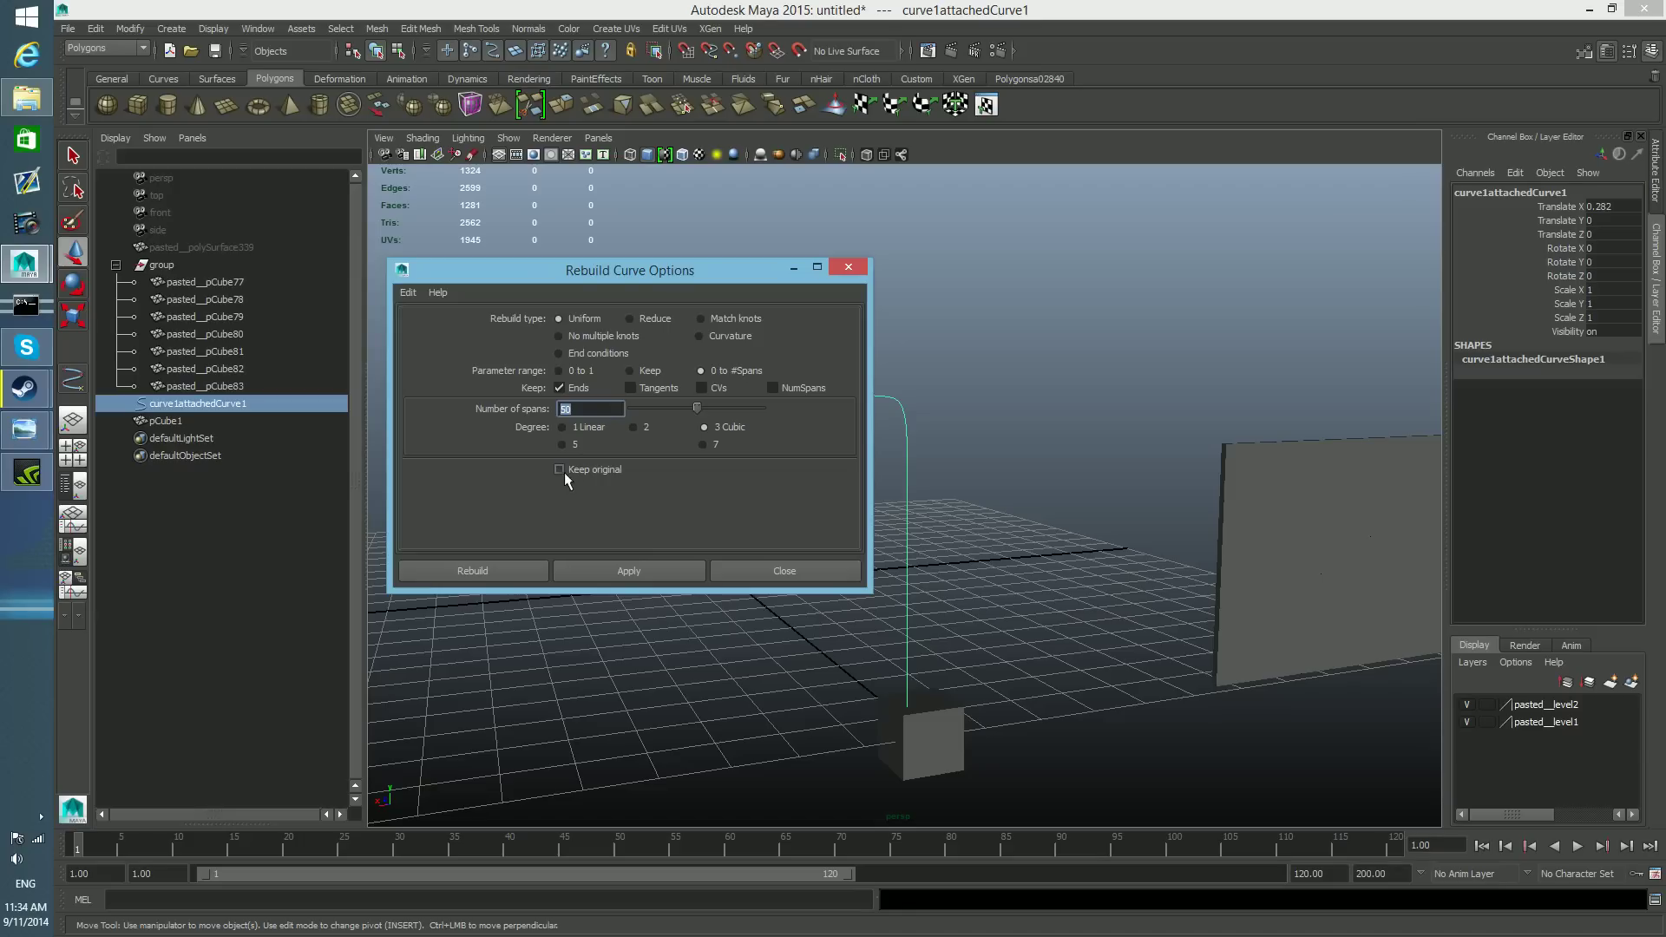
{"action": "left_click", "coordinate": [612, 568]}
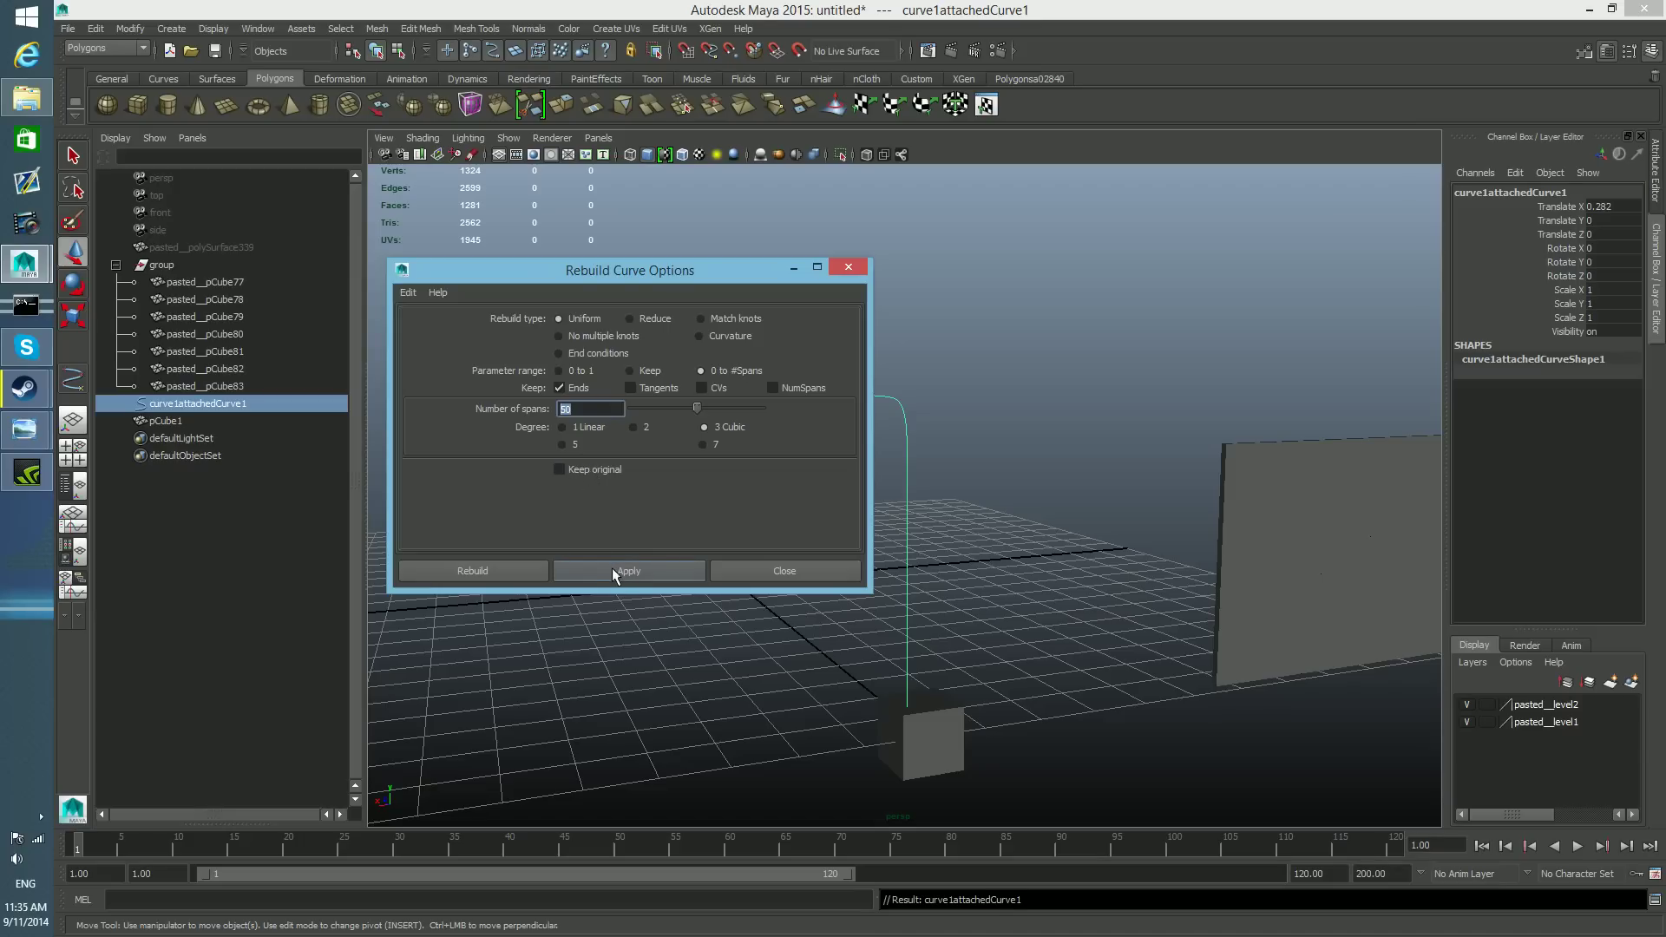
{"action": "left_click", "coordinate": [780, 572]}
- Show and select the rebuilt curve's control vertices and examine their spacing around the bend and down to the cube
{"action": "right_click_drag", "start_coordinate": [912, 490], "coordinate": [821, 489]}
{"action": "left_click_drag", "start_coordinate": [774, 360], "coordinate": [1078, 744]}
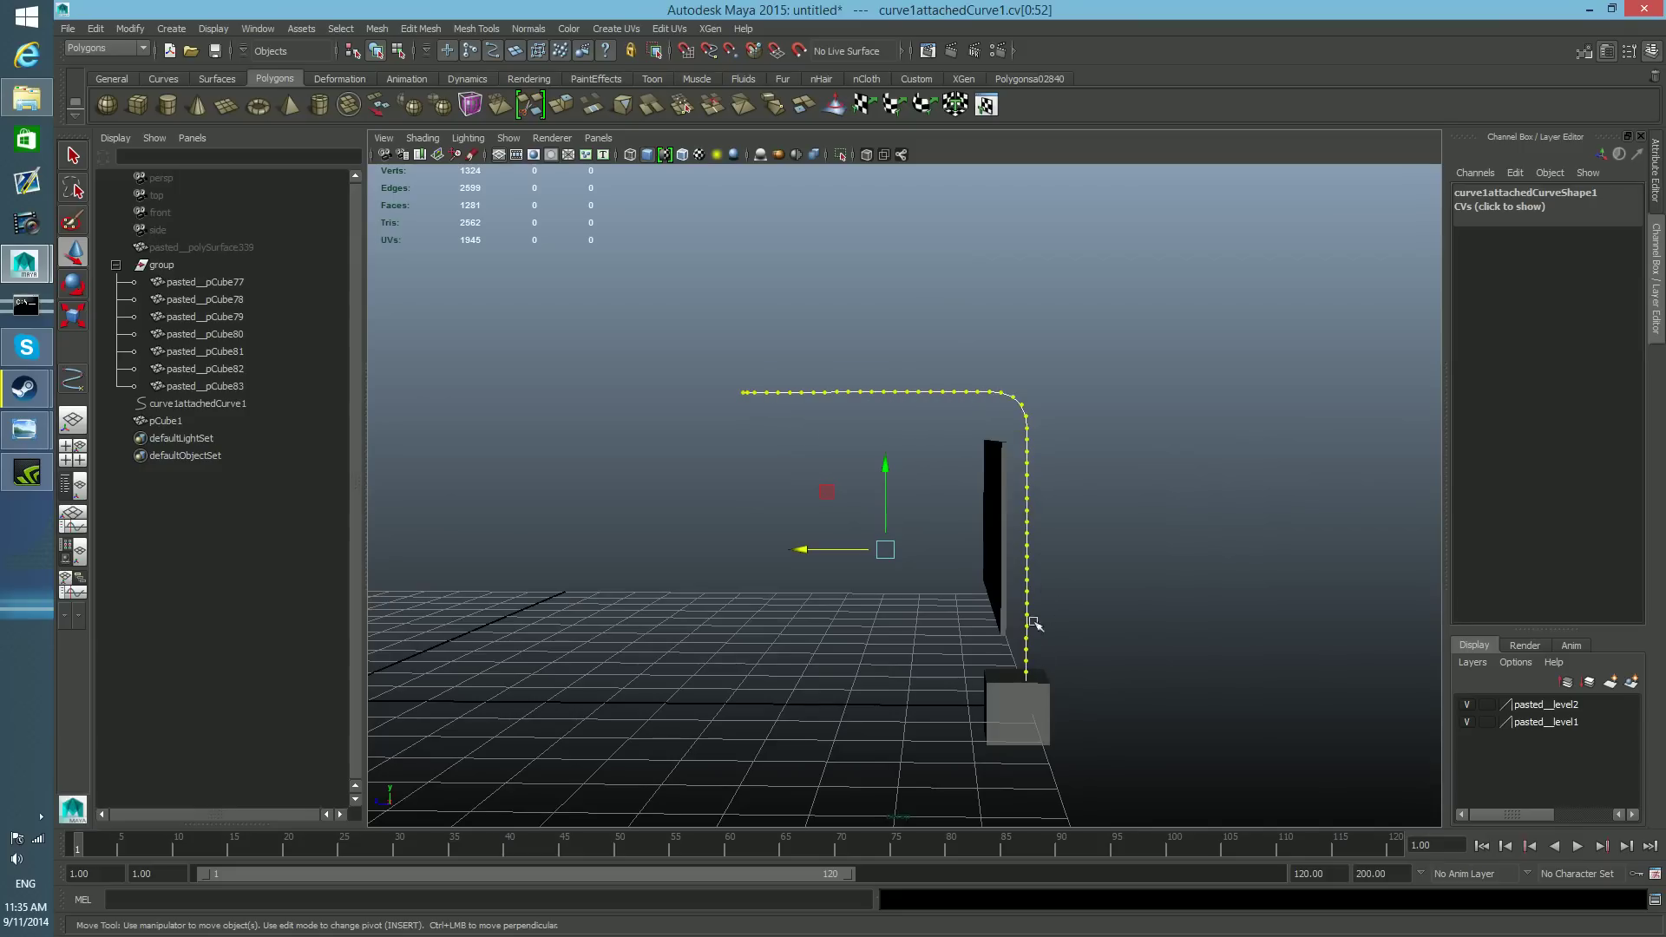
{"action": "mouse_move", "coordinate": [984, 452]}
{"action": "left_mouse_down", "text": "alt"}
{"action": "mouse_move", "coordinate": [796, 458]}
{"action": "mouse_move", "coordinate": [995, 464]}
{"action": "mouse_move", "coordinate": [969, 453]}
{"action": "left_mouse_up", "text": "alt"}
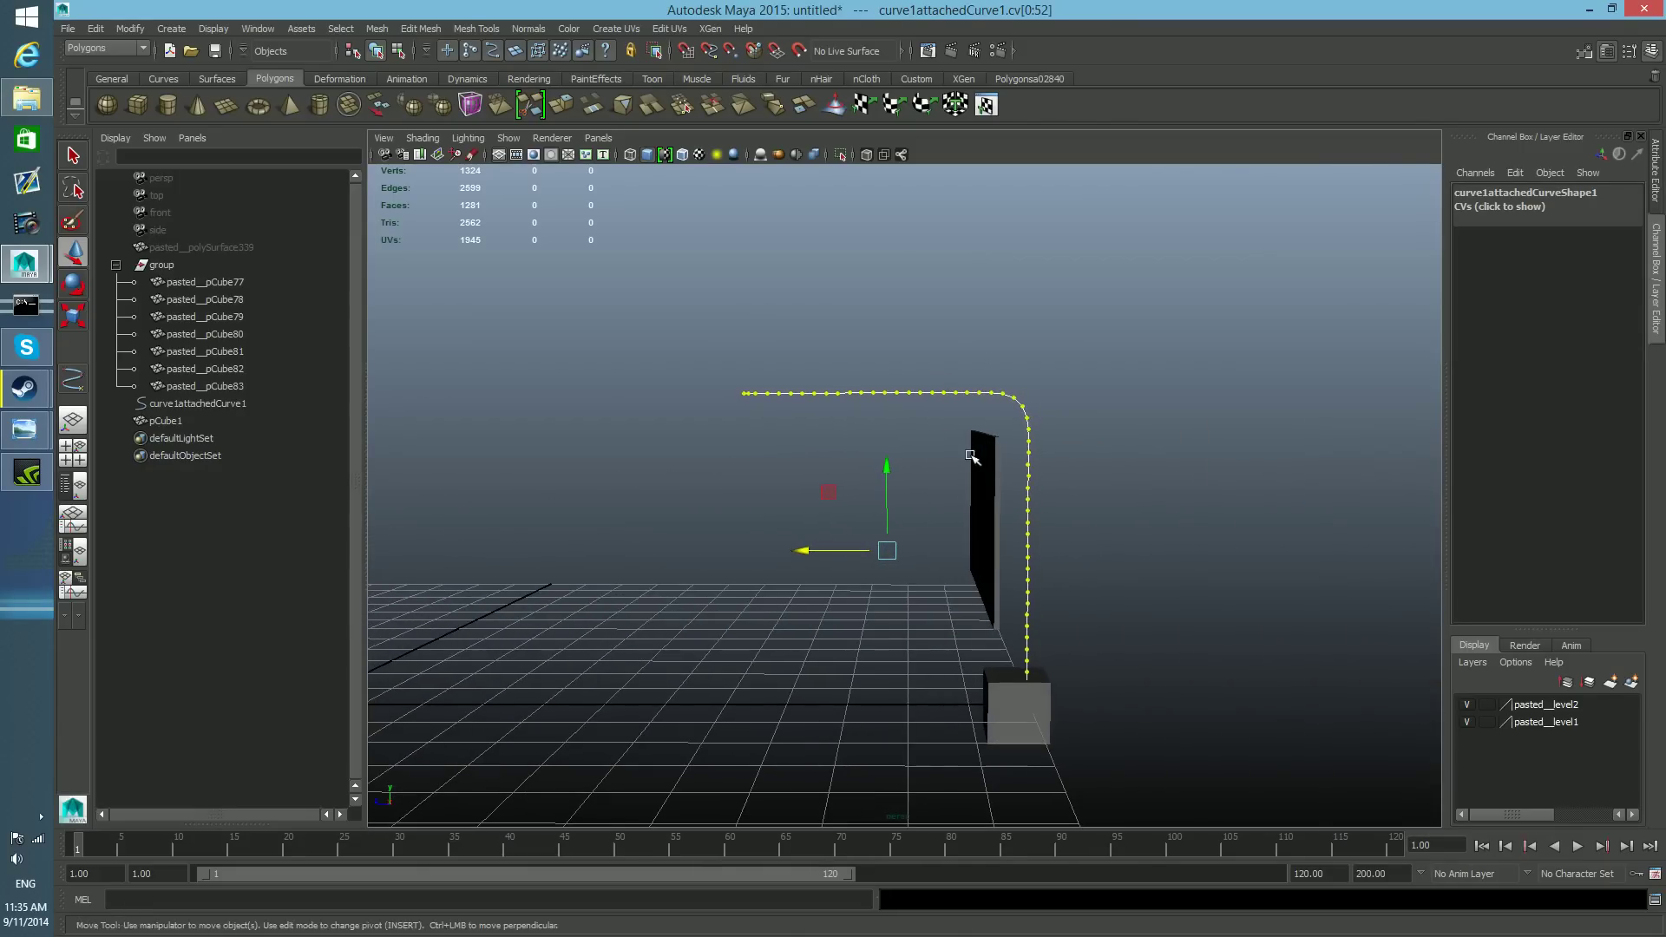
{"action": "right_click_drag", "start_coordinate": [970, 453], "coordinate": [1045, 547], "text": "alt"}
{"action": "middle_click_drag", "start_coordinate": [1045, 547], "coordinate": [941, 565], "text": "alt"}
{"action": "right_click_drag", "start_coordinate": [865, 507], "coordinate": [1090, 491], "text": "alt"}
{"action": "middle_click_drag", "start_coordinate": [1090, 491], "coordinate": [1043, 581], "text": "alt"}
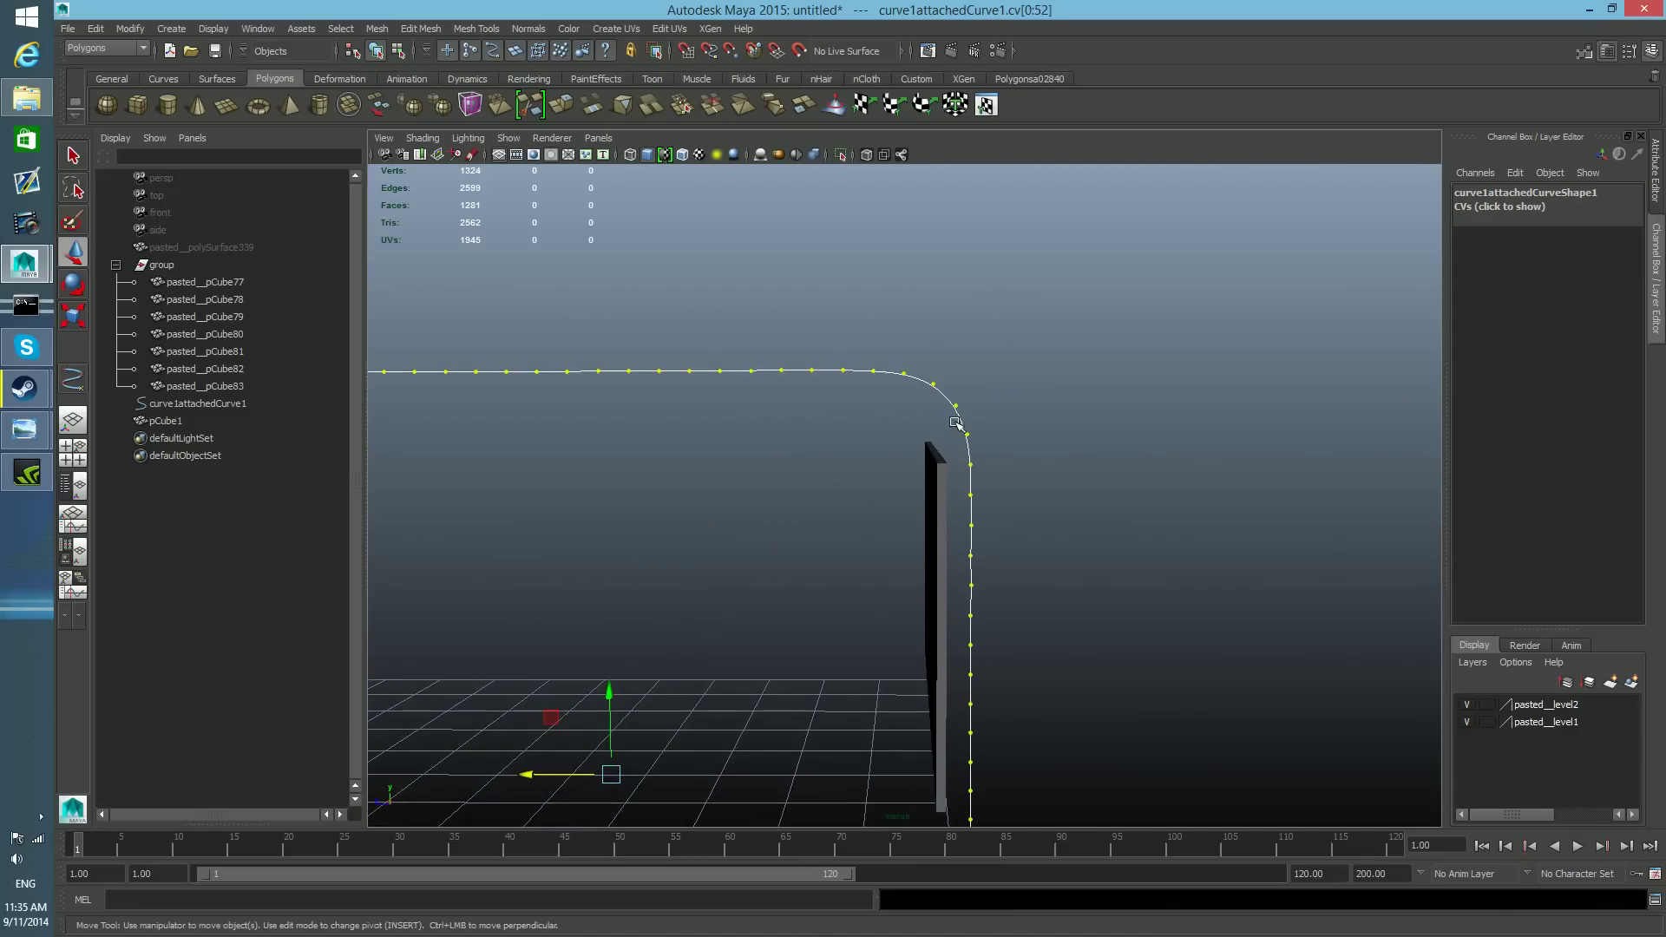
{"action": "scroll", "coordinate": [998, 586], "scroll_direction": "down", "scroll_amount": 6}
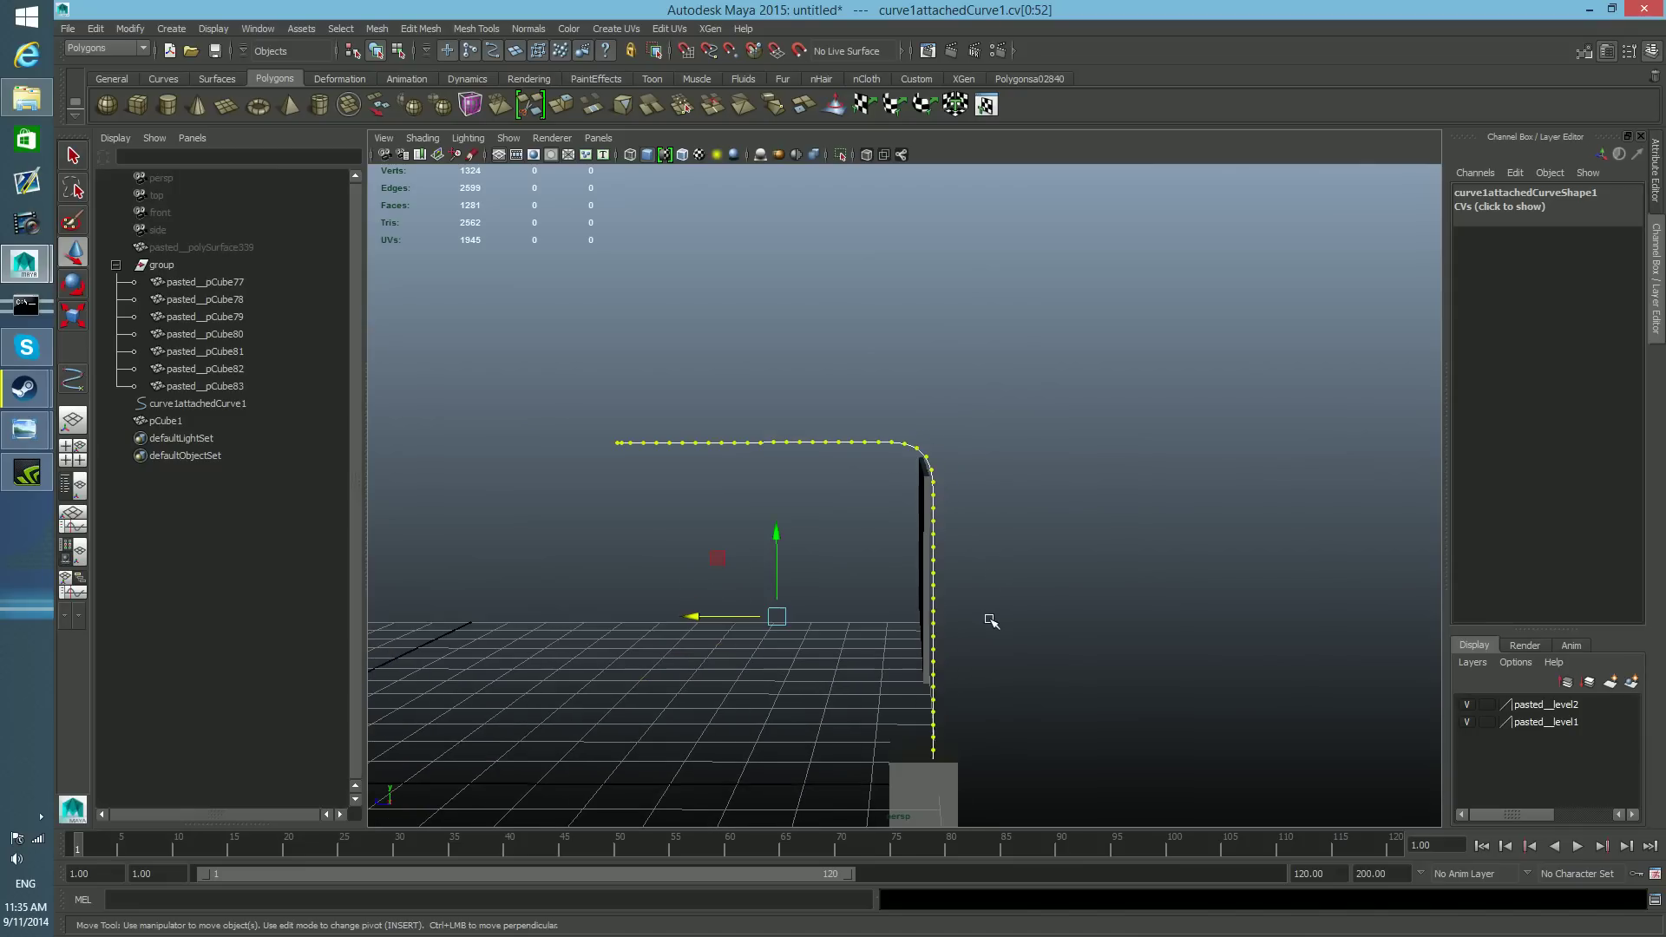
{"action": "middle_click_drag", "start_coordinate": [989, 621], "coordinate": [955, 534], "text": "alt"}
{"action": "left_click", "coordinate": [905, 666]}
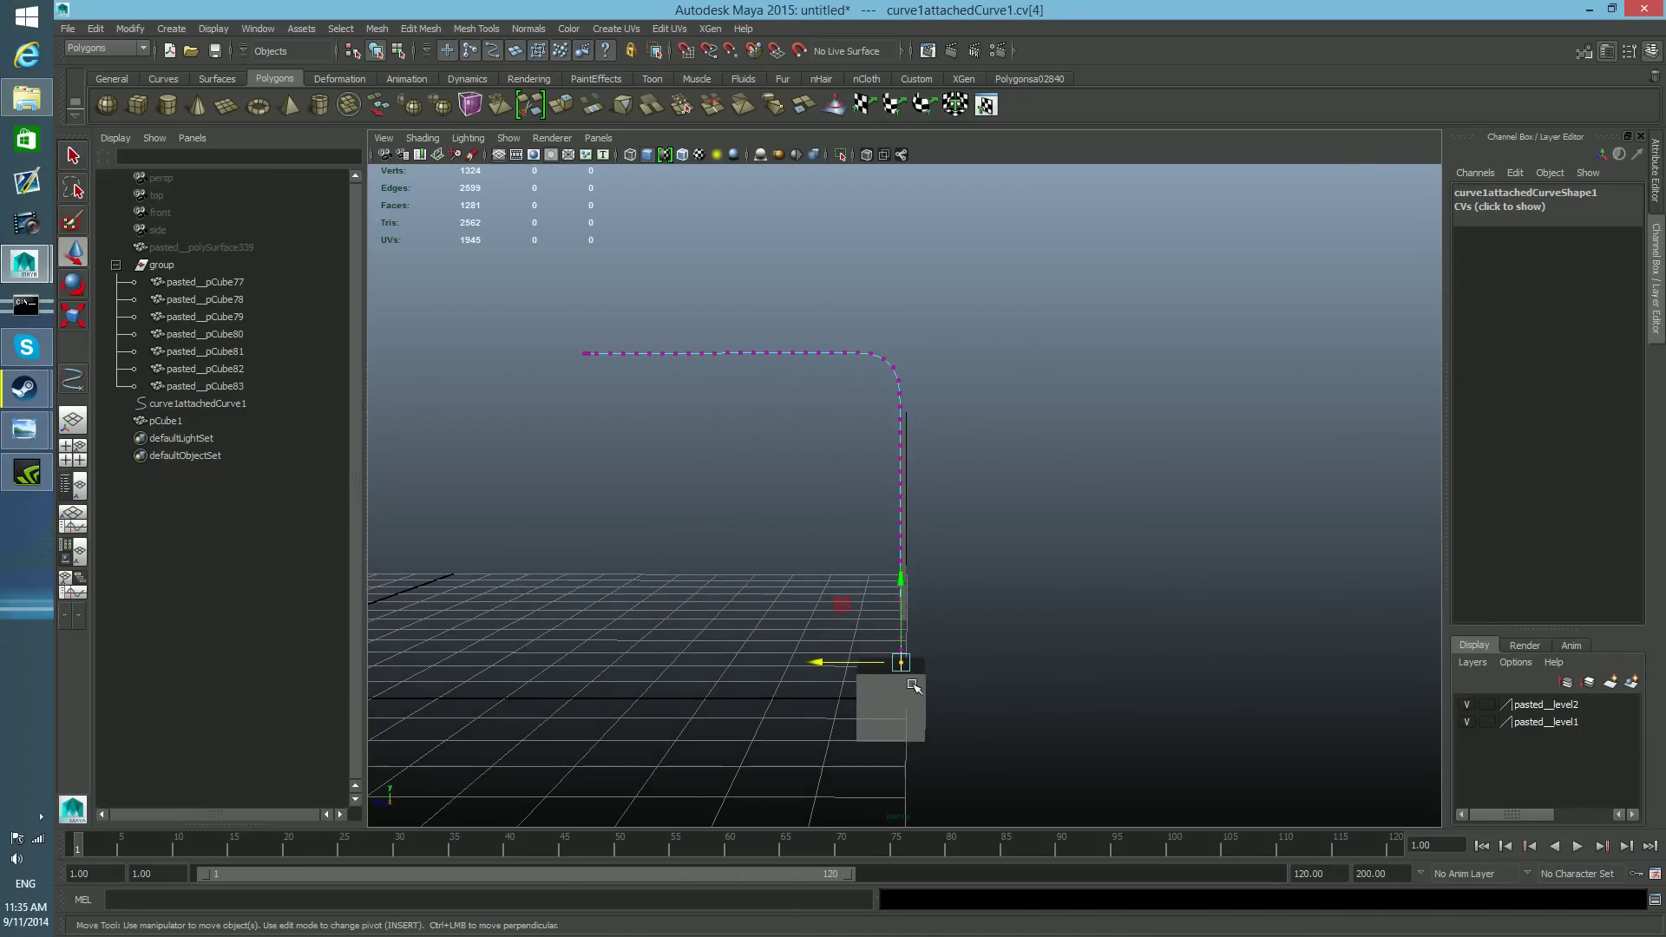
{"action": "left_click", "coordinate": [917, 698]}
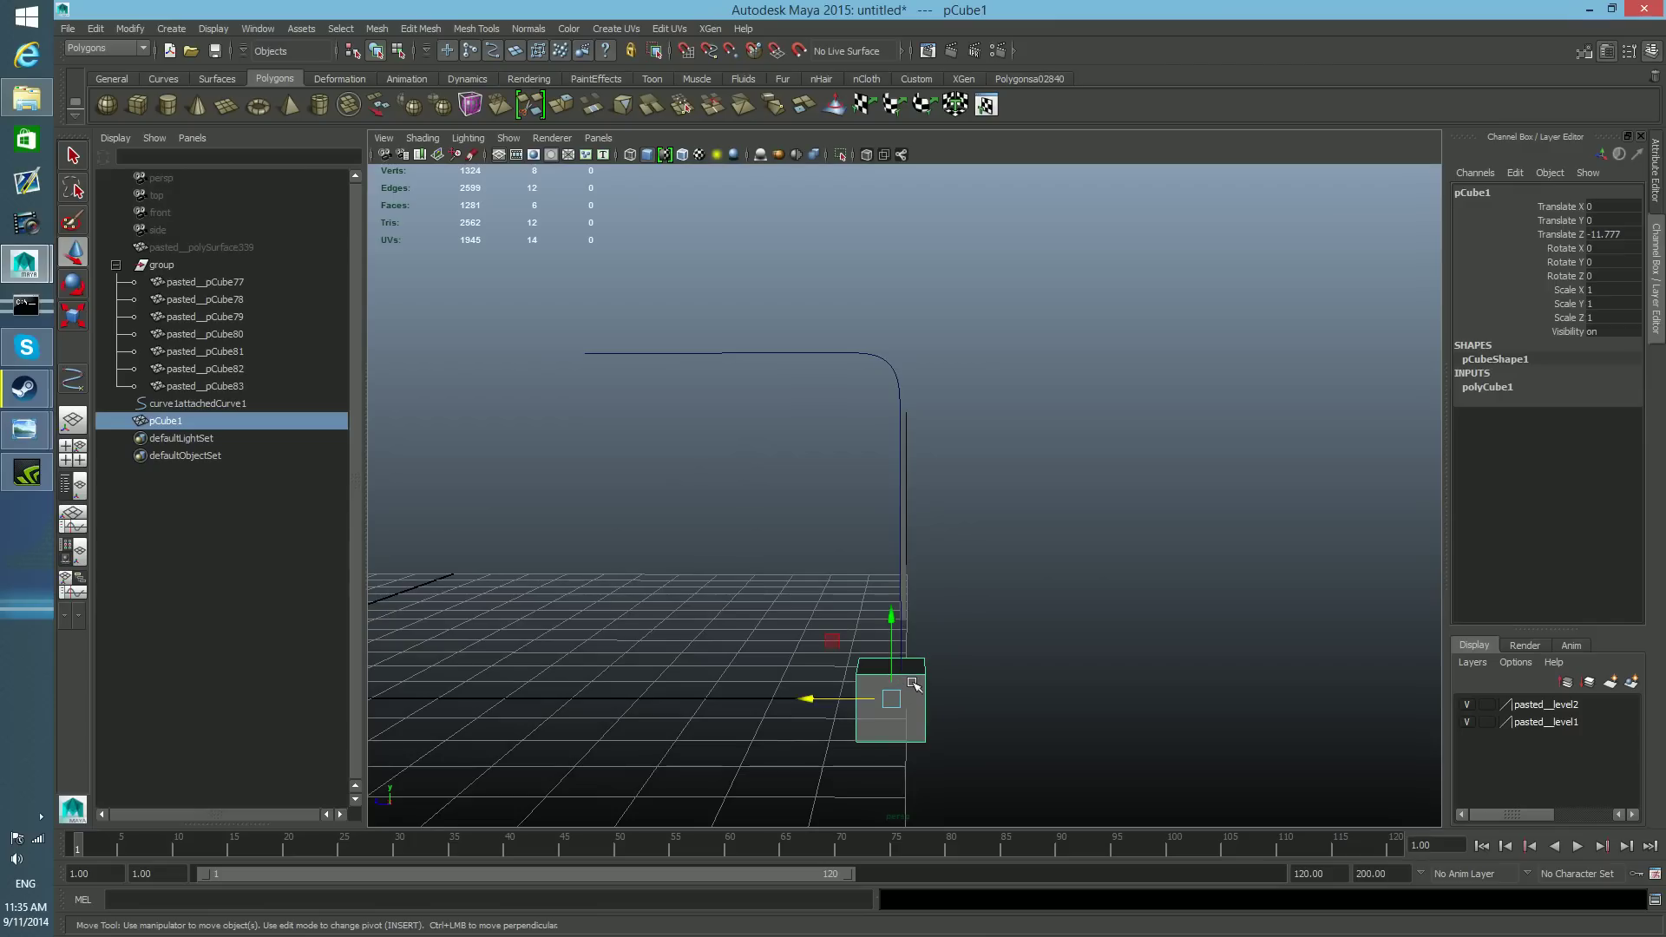
{"action": "left_click_drag", "start_coordinate": [832, 319], "coordinate": [872, 425]}
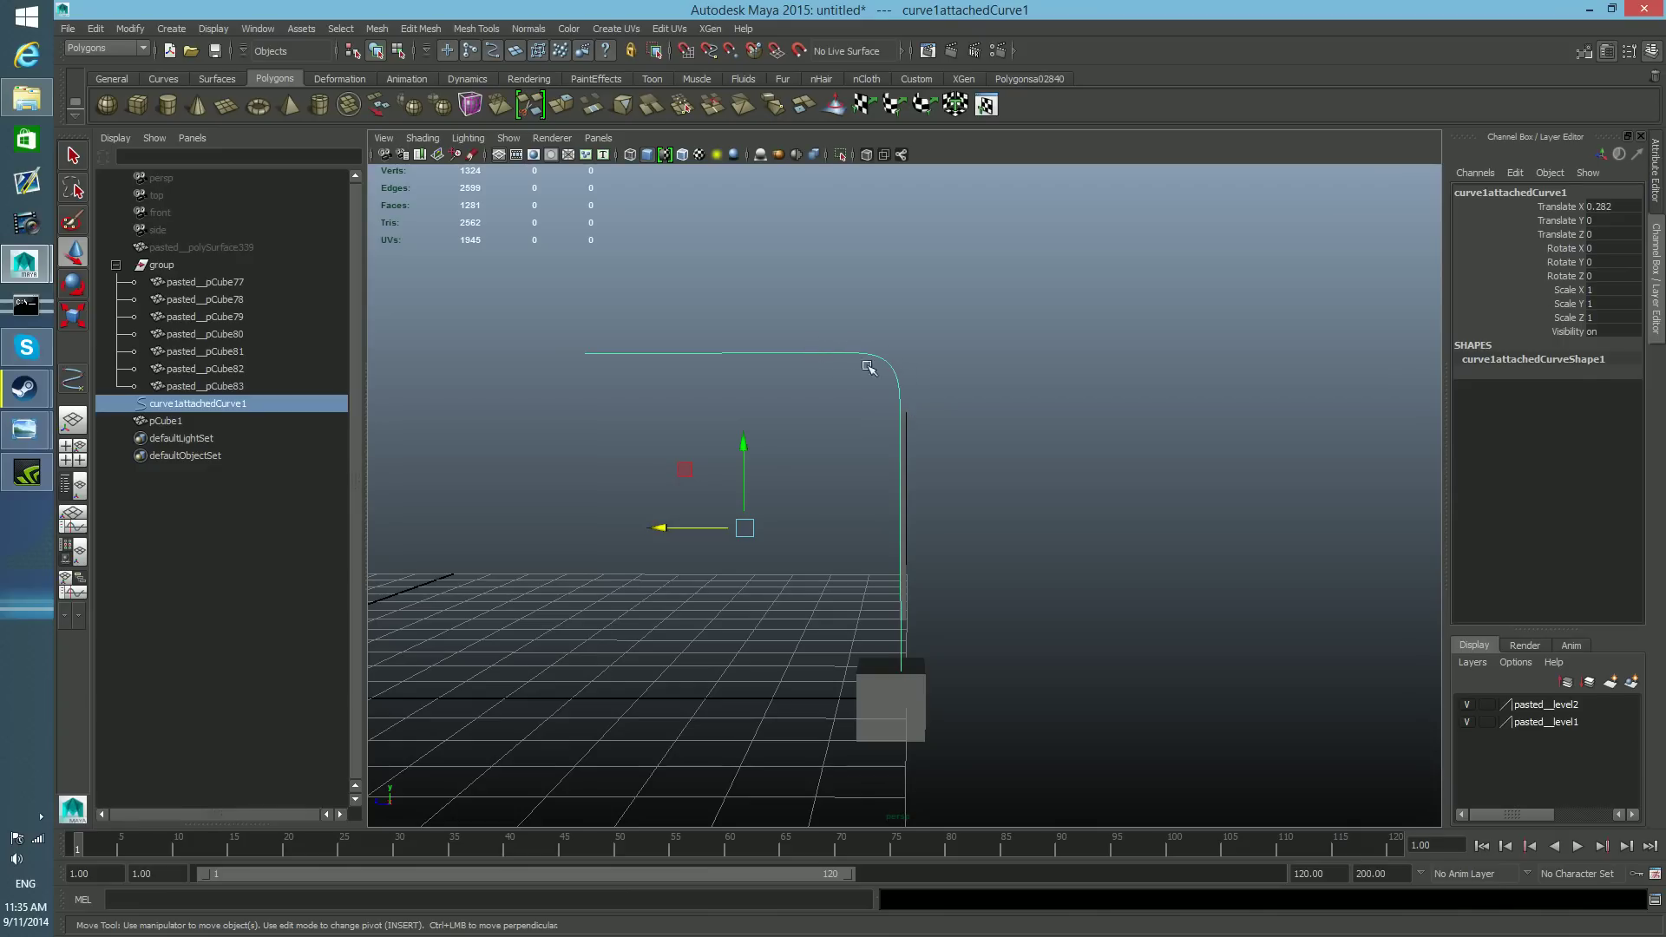
- Delete every face of the cube at the curve's base except the top one
{"action": "left_click_drag", "start_coordinate": [944, 429], "coordinate": [998, 402], "text": "alt"}
{"action": "left_click", "coordinate": [924, 566]}
{"action": "right_click", "coordinate": [992, 404]}
{"action": "right_click_drag", "start_coordinate": [992, 405], "coordinate": [986, 447]}
{"action": "left_click_drag", "start_coordinate": [762, 588], "coordinate": [897, 688]}
{"action": "left_click_drag", "start_coordinate": [894, 584], "coordinate": [898, 608], "text": "alt"}
{"action": "key", "text": "Delete"}
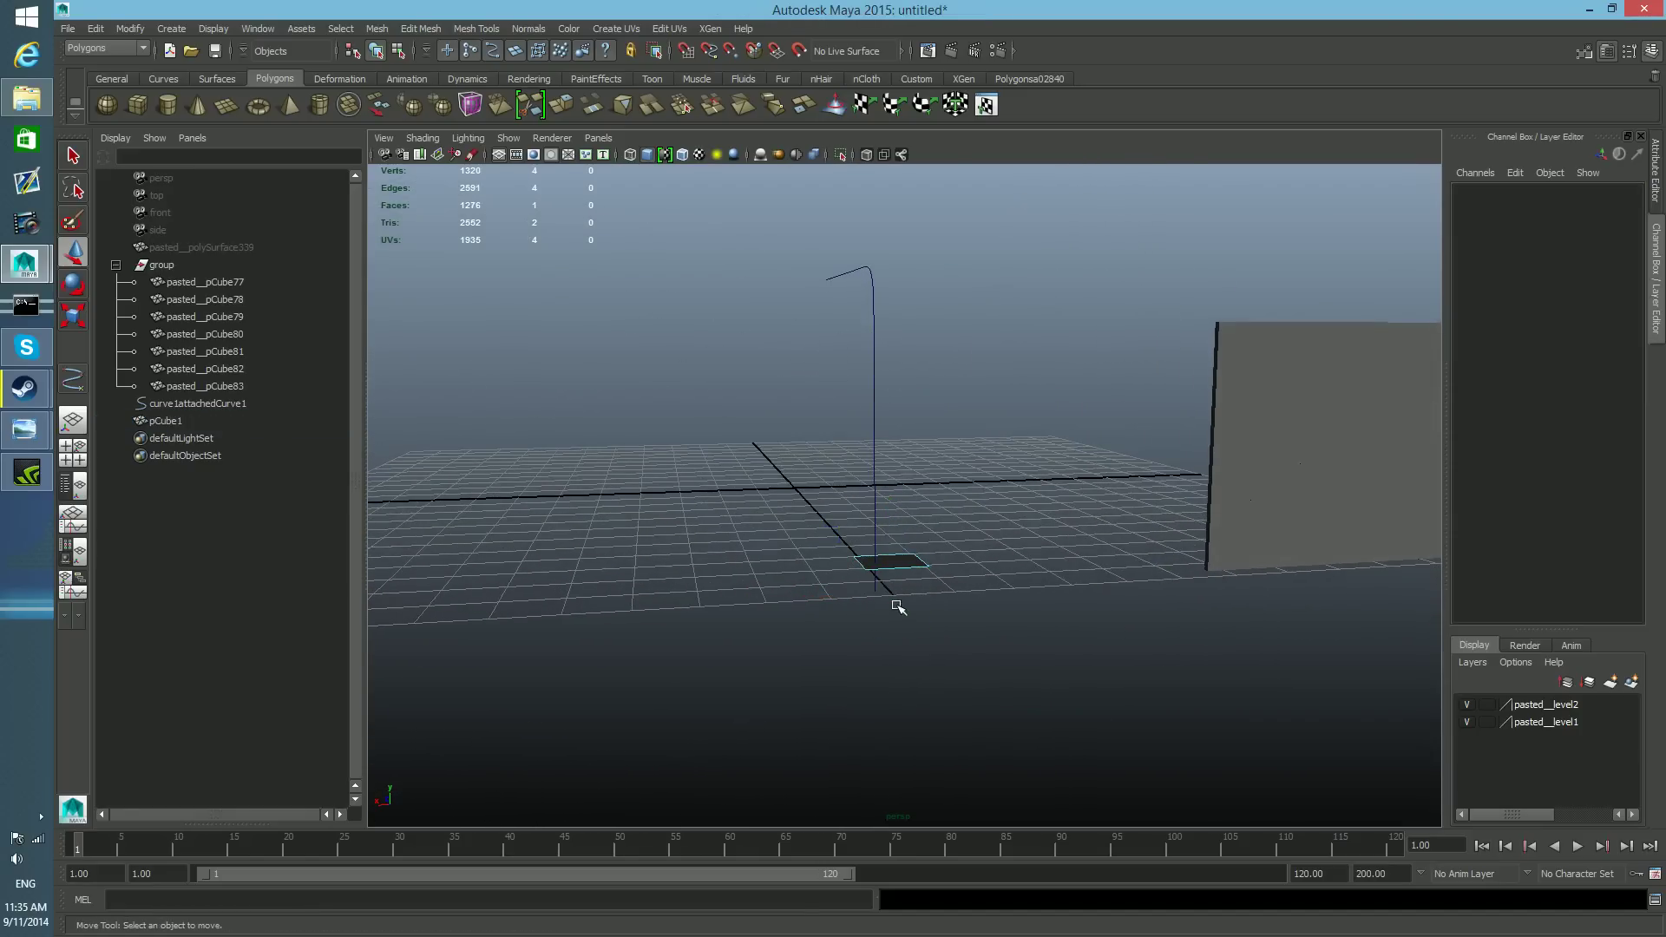
- Return the remaining flat face to object mode and center its pivot
{"action": "key", "text": "F8"}
{"action": "key", "text": "F8"}
{"action": "left_click_drag", "start_coordinate": [896, 578], "coordinate": [922, 652], "text": "alt"}
{"action": "left_click", "coordinate": [131, 29]}
{"action": "mouse_move", "coordinate": [191, 298]}
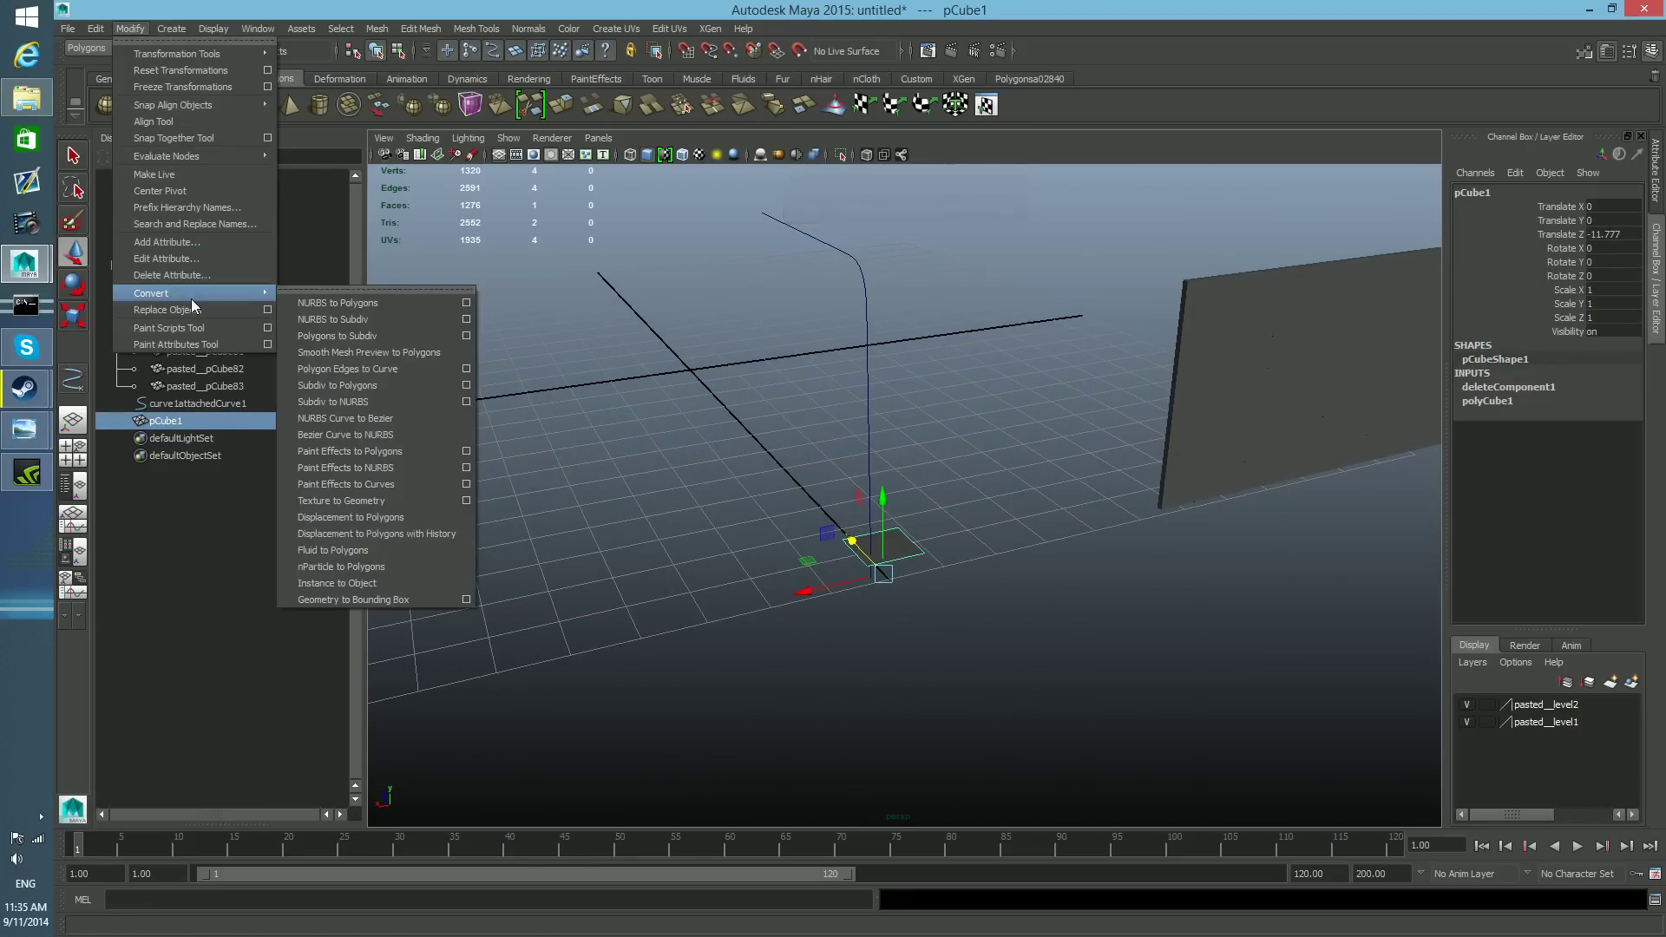
{"action": "left_click", "coordinate": [188, 188]}
- Display the attached curve's control vertices where it passes through the flat face
{"action": "left_click_drag", "start_coordinate": [928, 486], "coordinate": [878, 520], "text": "alt"}
{"action": "right_click_drag", "start_coordinate": [877, 522], "coordinate": [941, 632], "text": "alt"}
{"action": "middle_click_drag", "start_coordinate": [940, 633], "coordinate": [1013, 493], "text": "alt"}
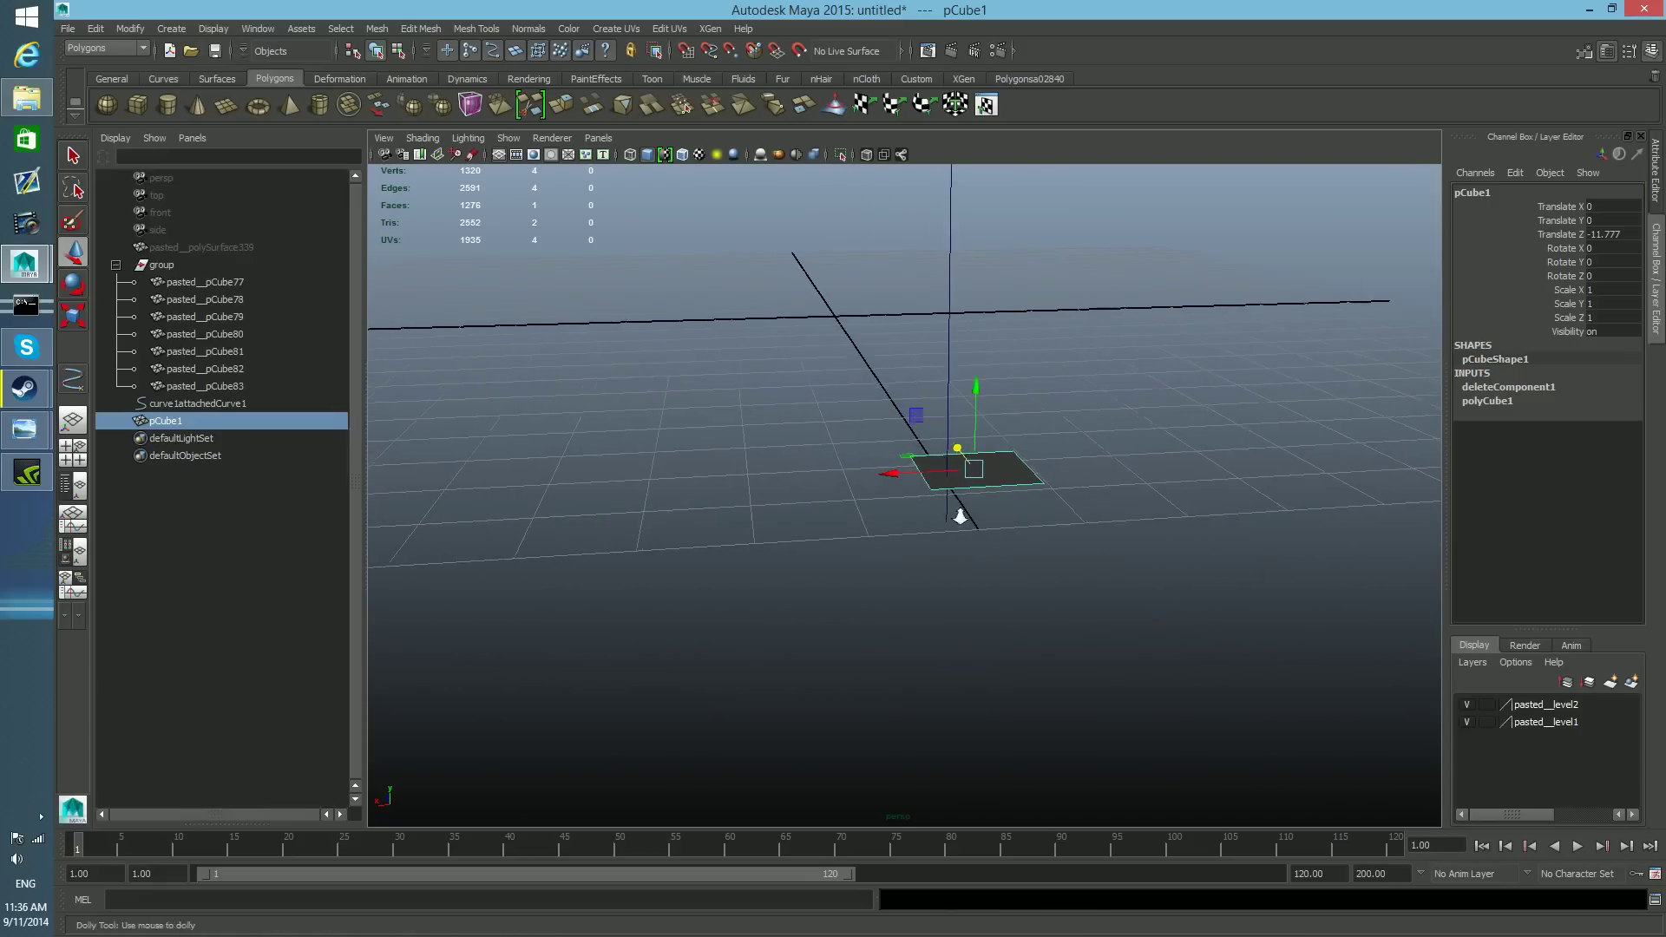
{"action": "right_click_drag", "start_coordinate": [960, 512], "coordinate": [1093, 573], "text": "alt"}
{"action": "middle_click_drag", "start_coordinate": [1094, 573], "coordinate": [1040, 596], "text": "alt"}
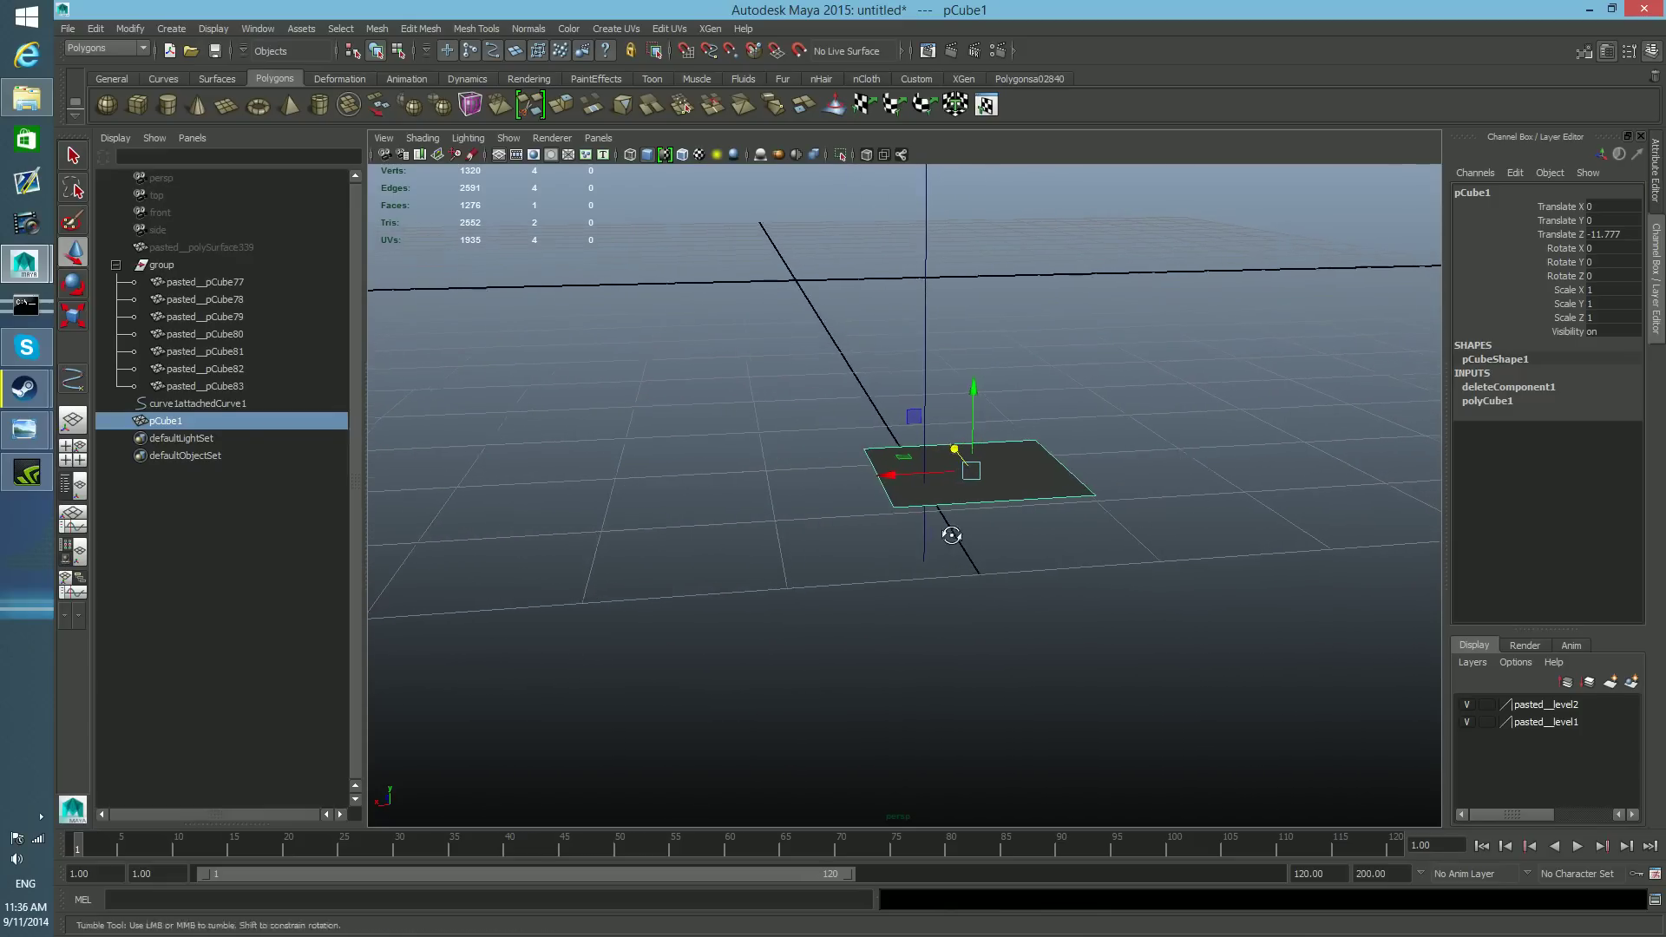
{"action": "left_click_drag", "start_coordinate": [943, 533], "coordinate": [913, 444], "text": "alt"}
{"action": "right_click", "coordinate": [897, 357]}
{"action": "right_click_drag", "start_coordinate": [898, 357], "coordinate": [801, 358]}
- Examine the curve's control vertices from the side, comparing its full path and lower end with the flat face
{"action": "middle_click_drag", "start_coordinate": [913, 586], "coordinate": [912, 528], "text": "alt"}
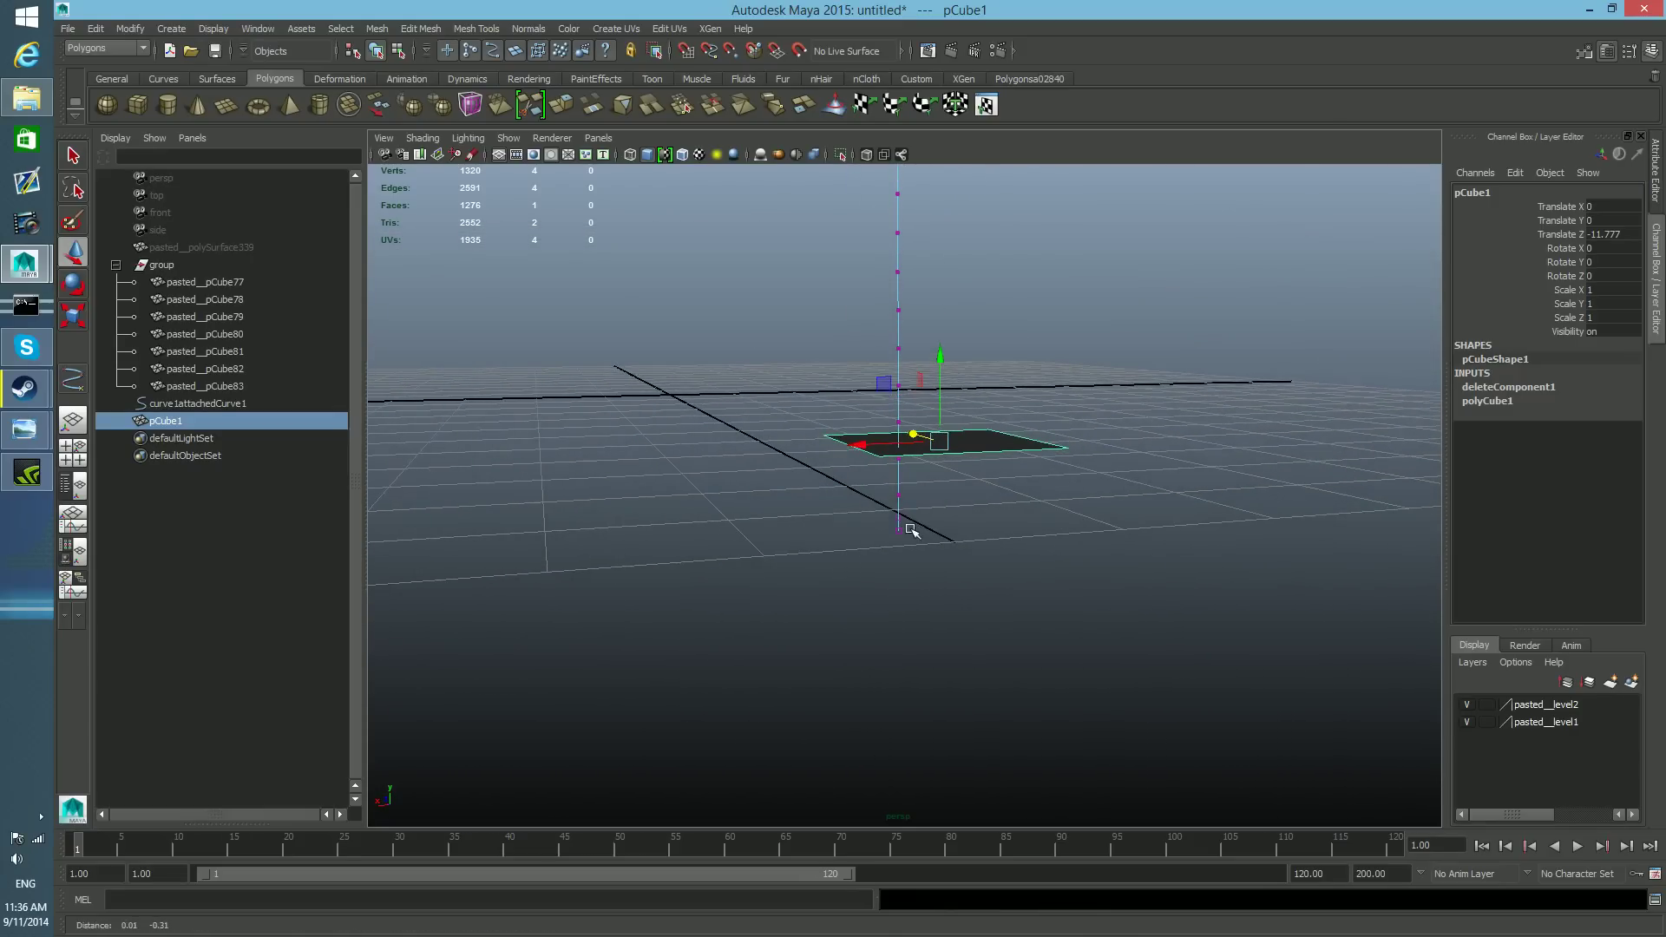
{"action": "left_click_drag", "start_coordinate": [911, 527], "coordinate": [1074, 540], "text": "alt"}
{"action": "scroll", "coordinate": [812, 514], "scroll_direction": "down", "scroll_amount": 3}
{"action": "middle_click_drag", "start_coordinate": [812, 514], "coordinate": [818, 708], "text": "alt"}
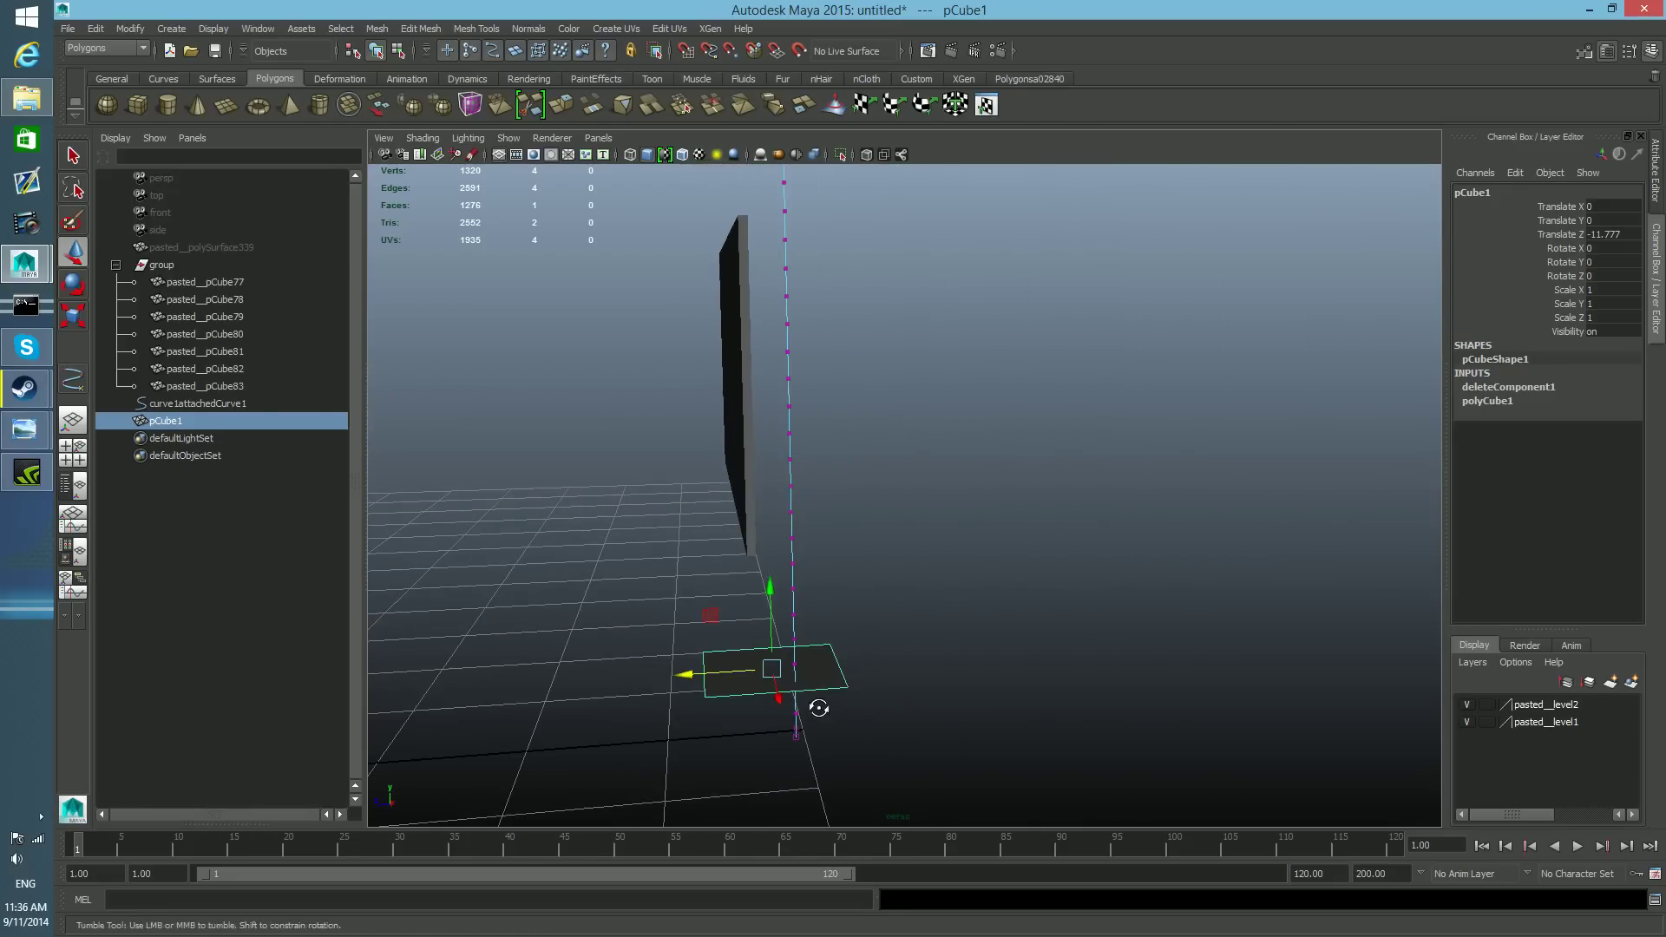
{"action": "left_click_drag", "start_coordinate": [818, 708], "coordinate": [791, 689], "text": "alt"}
{"action": "middle_click_drag", "start_coordinate": [780, 667], "coordinate": [850, 518], "text": "alt"}
{"action": "right_click_drag", "start_coordinate": [849, 518], "coordinate": [992, 623], "text": "alt"}
{"action": "middle_click_drag", "start_coordinate": [762, 648], "coordinate": [766, 640], "text": "alt"}
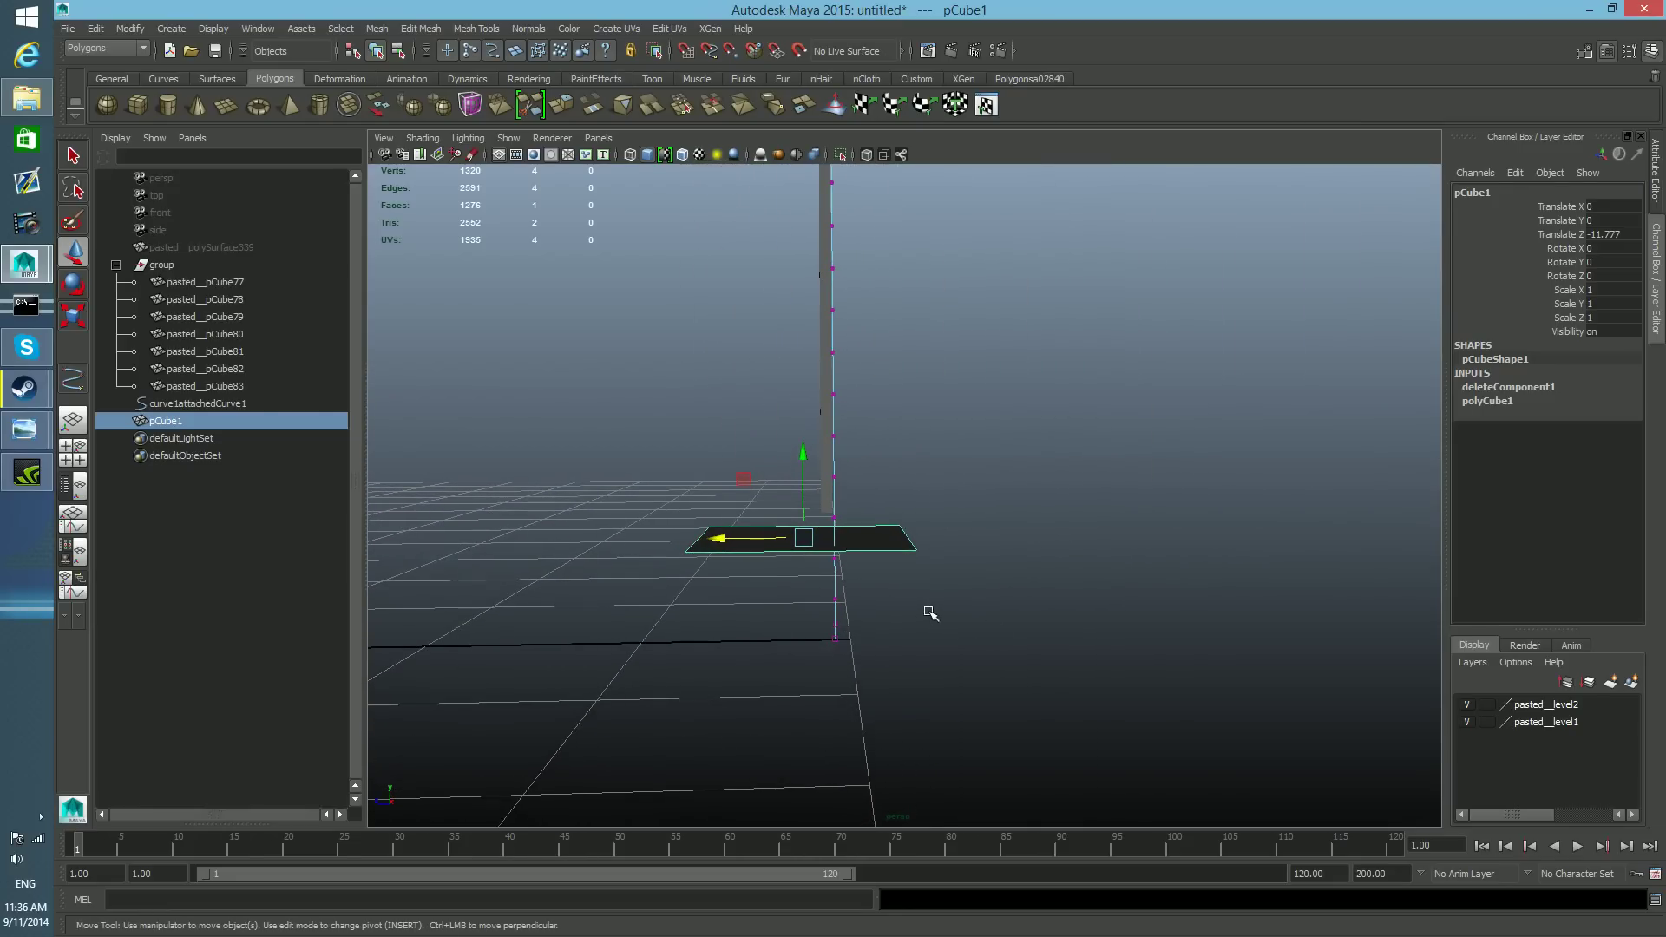
{"action": "middle_click_drag", "start_coordinate": [956, 534], "coordinate": [979, 764], "text": "alt"}
{"action": "right_click_drag", "start_coordinate": [1045, 565], "coordinate": [581, 325], "text": "alt"}
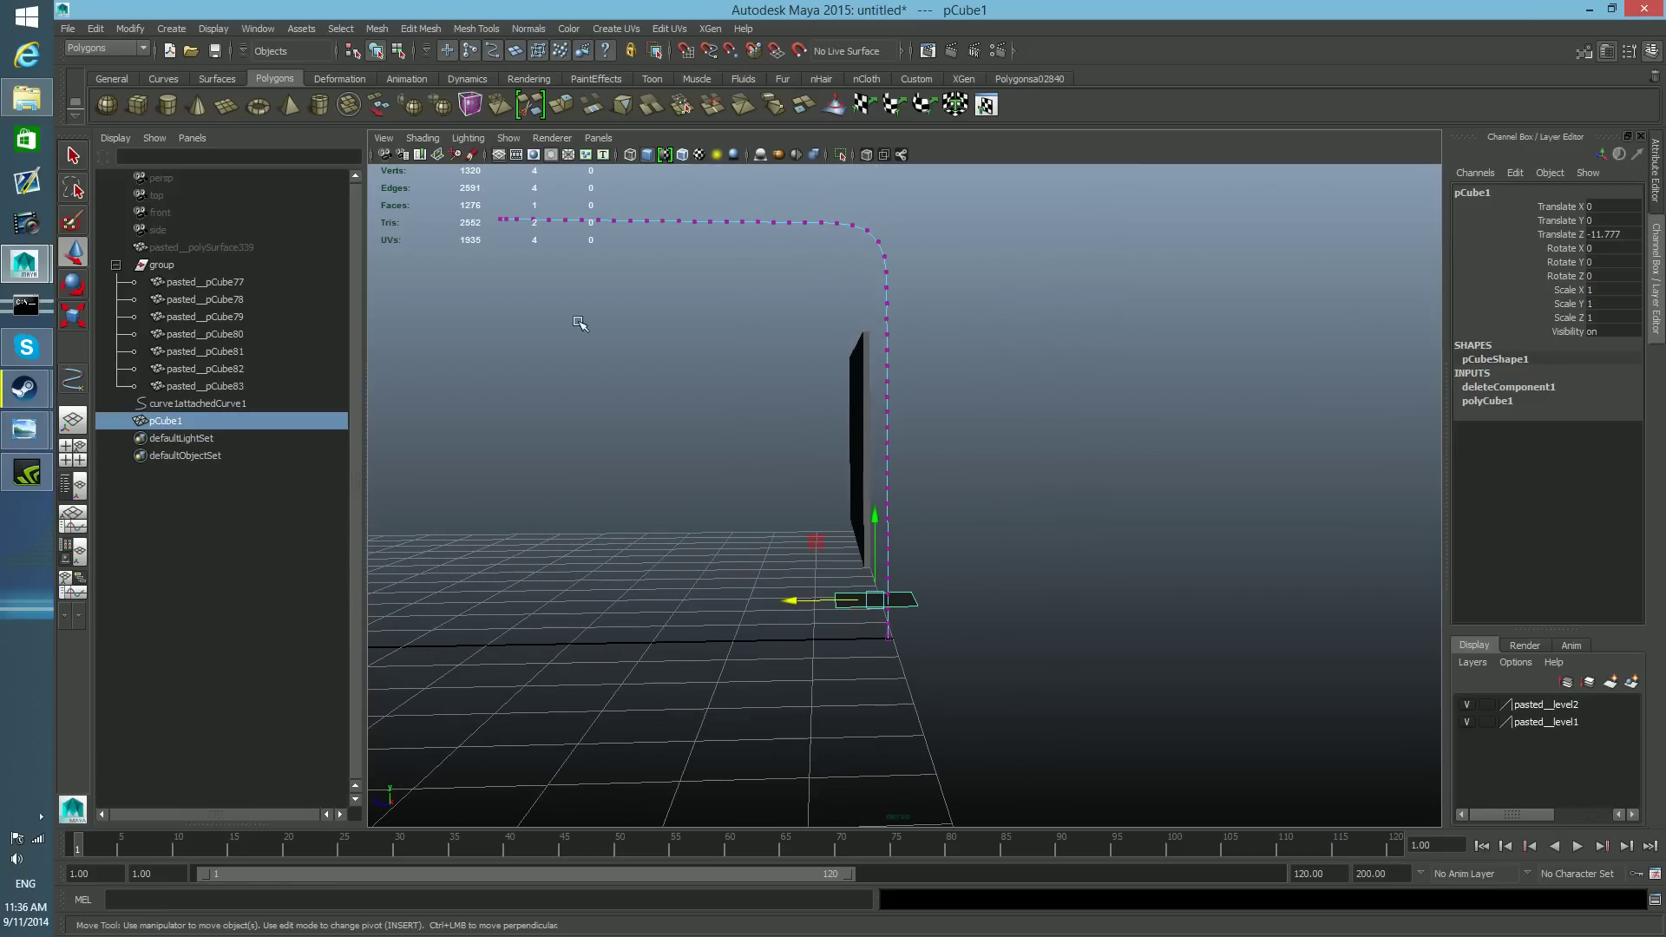
{"action": "right_click_drag", "start_coordinate": [816, 564], "coordinate": [1261, 628], "text": "alt"}
{"action": "middle_click_drag", "start_coordinate": [964, 646], "coordinate": [986, 420], "text": "alt"}
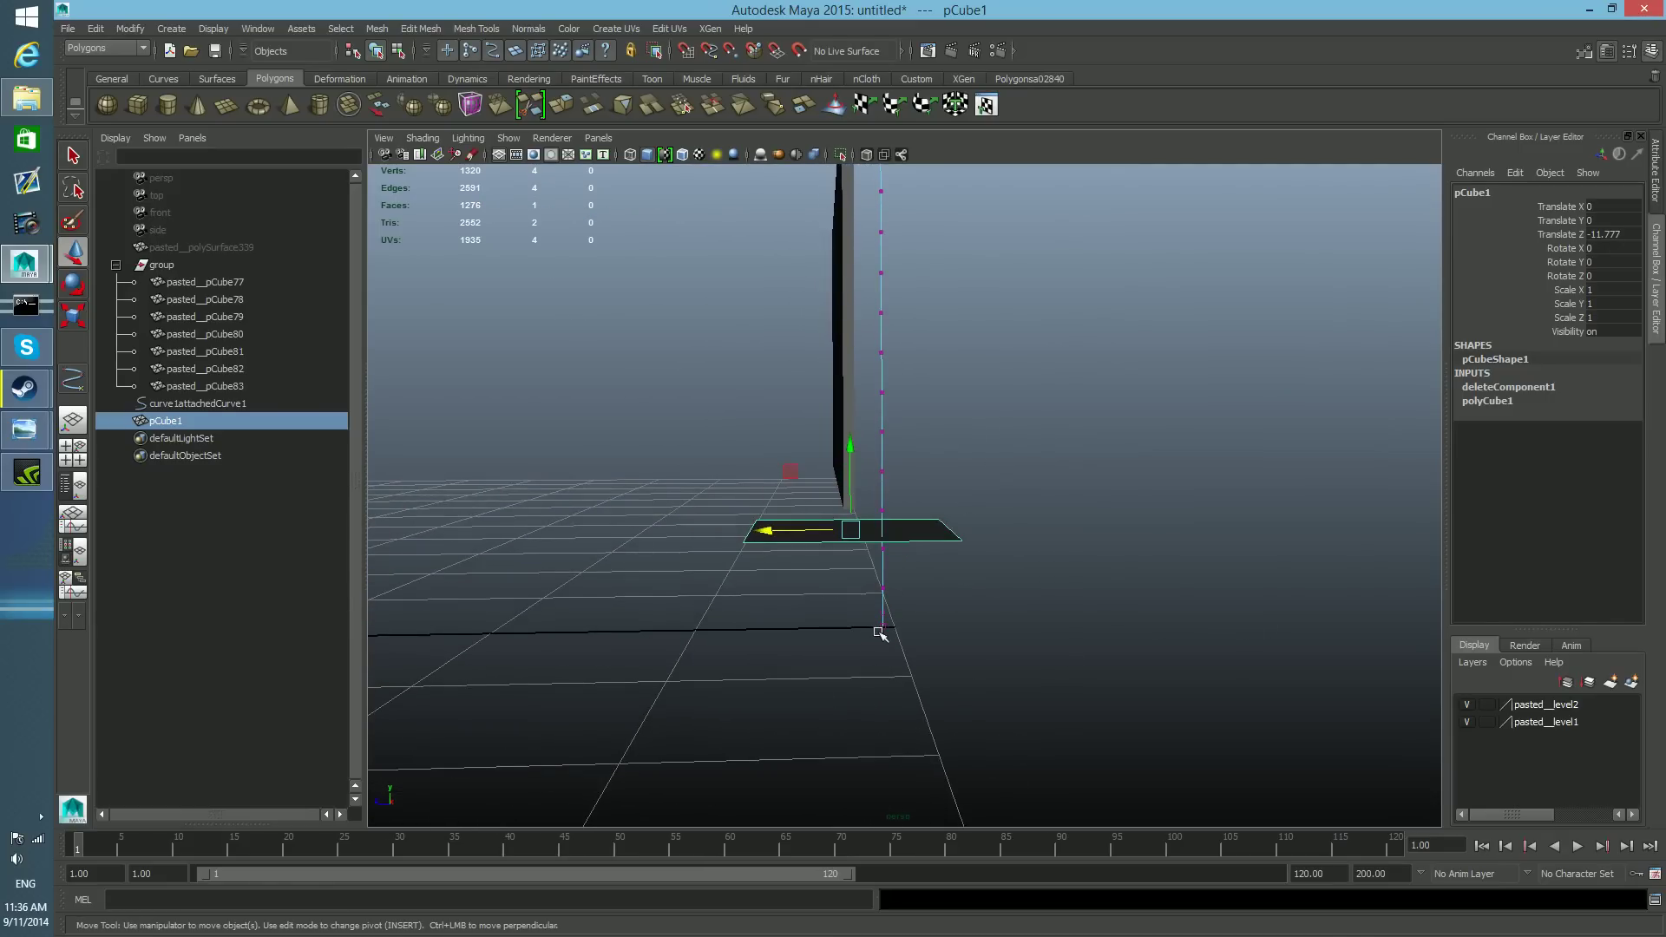
- Inspect the curve's lower end beneath the flat face, selecting its lowest four control vertices one at a time
{"action": "left_click_drag", "start_coordinate": [876, 644], "coordinate": [815, 644], "text": "alt"}
{"action": "right_click_drag", "start_coordinate": [815, 644], "coordinate": [955, 758], "text": "alt"}
{"action": "middle_click_drag", "start_coordinate": [956, 758], "coordinate": [954, 669], "text": "alt"}
{"action": "left_click_drag", "start_coordinate": [914, 590], "coordinate": [868, 601], "text": "alt"}
{"action": "right_click_drag", "start_coordinate": [866, 616], "coordinate": [1029, 716], "text": "alt"}
{"action": "middle_click_drag", "start_coordinate": [911, 703], "coordinate": [983, 375], "text": "alt"}
{"action": "left_click_drag", "start_coordinate": [984, 374], "coordinate": [960, 486], "text": "alt"}
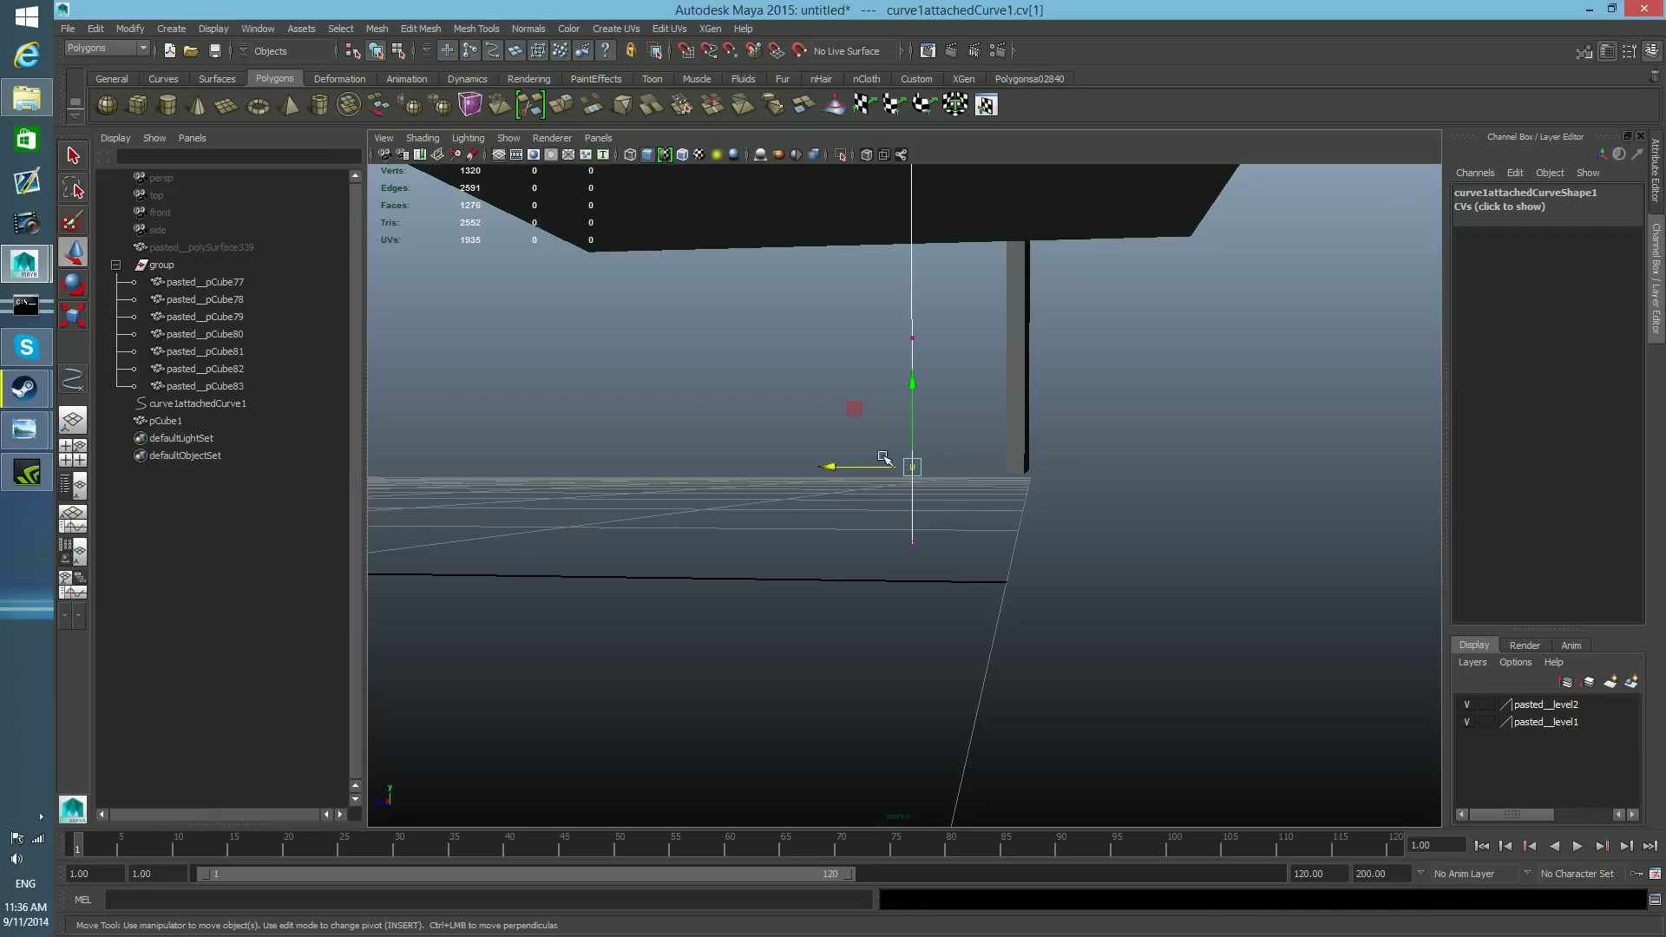
{"action": "left_click", "coordinate": [954, 504]}
{"action": "left_click_drag", "start_coordinate": [921, 476], "coordinate": [901, 453]}
{"action": "left_click_drag", "start_coordinate": [883, 518], "coordinate": [955, 581]}
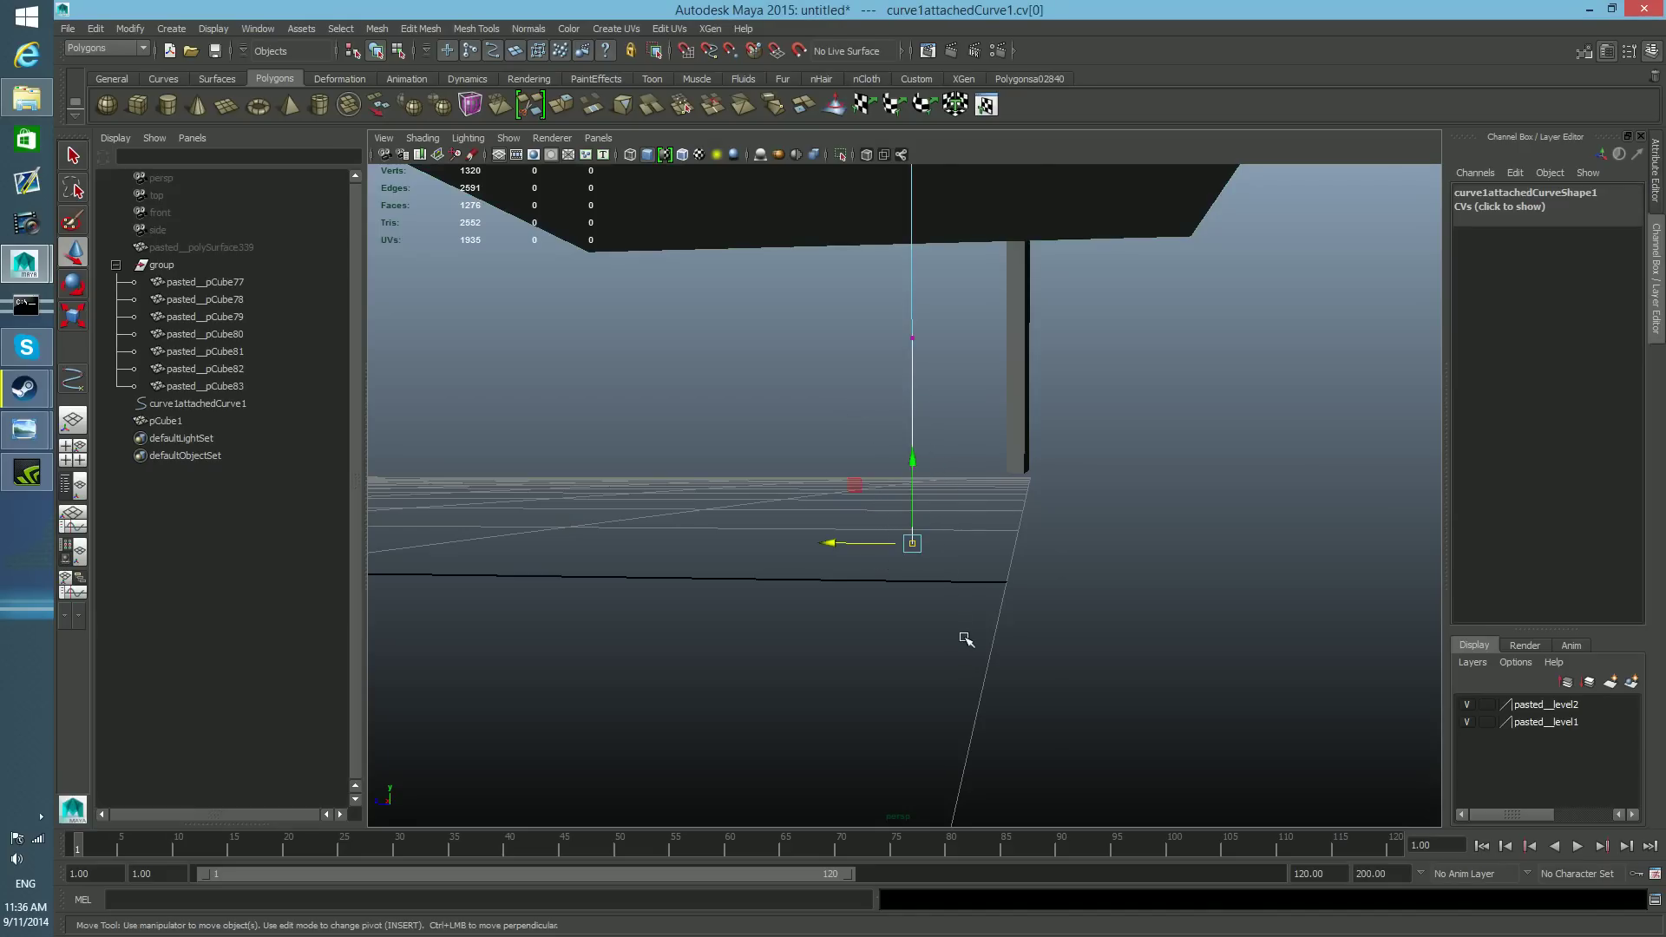
{"action": "middle_click_drag", "start_coordinate": [910, 462], "coordinate": [879, 625], "text": "alt"}
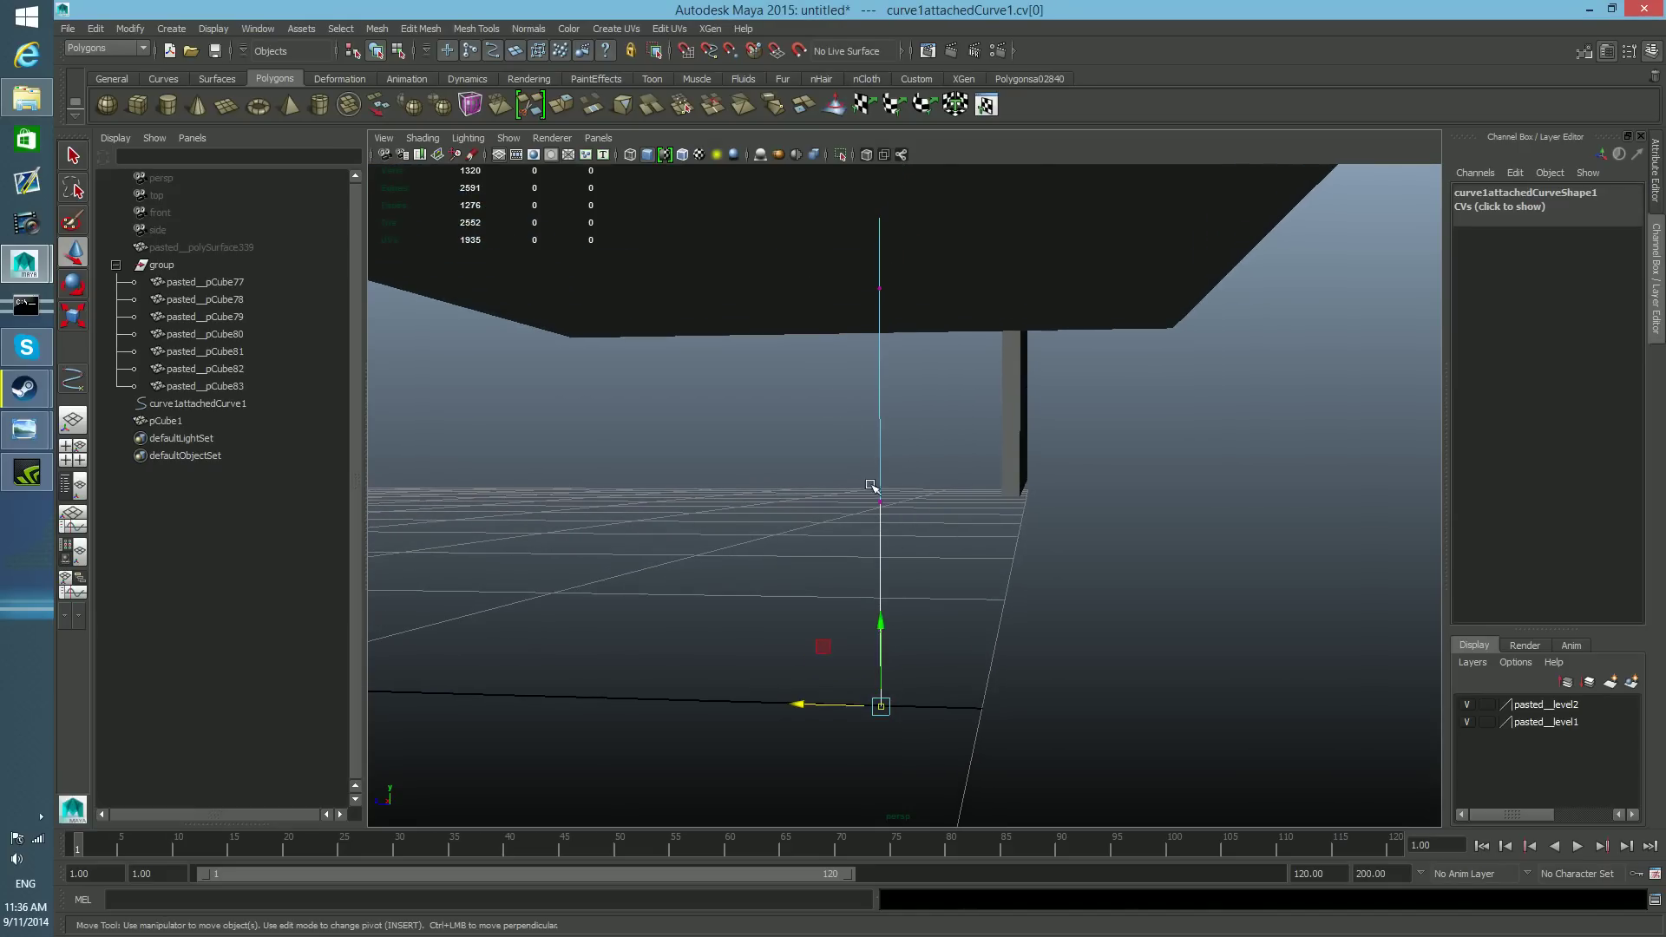
{"action": "left_click_drag", "start_coordinate": [852, 480], "coordinate": [909, 510]}
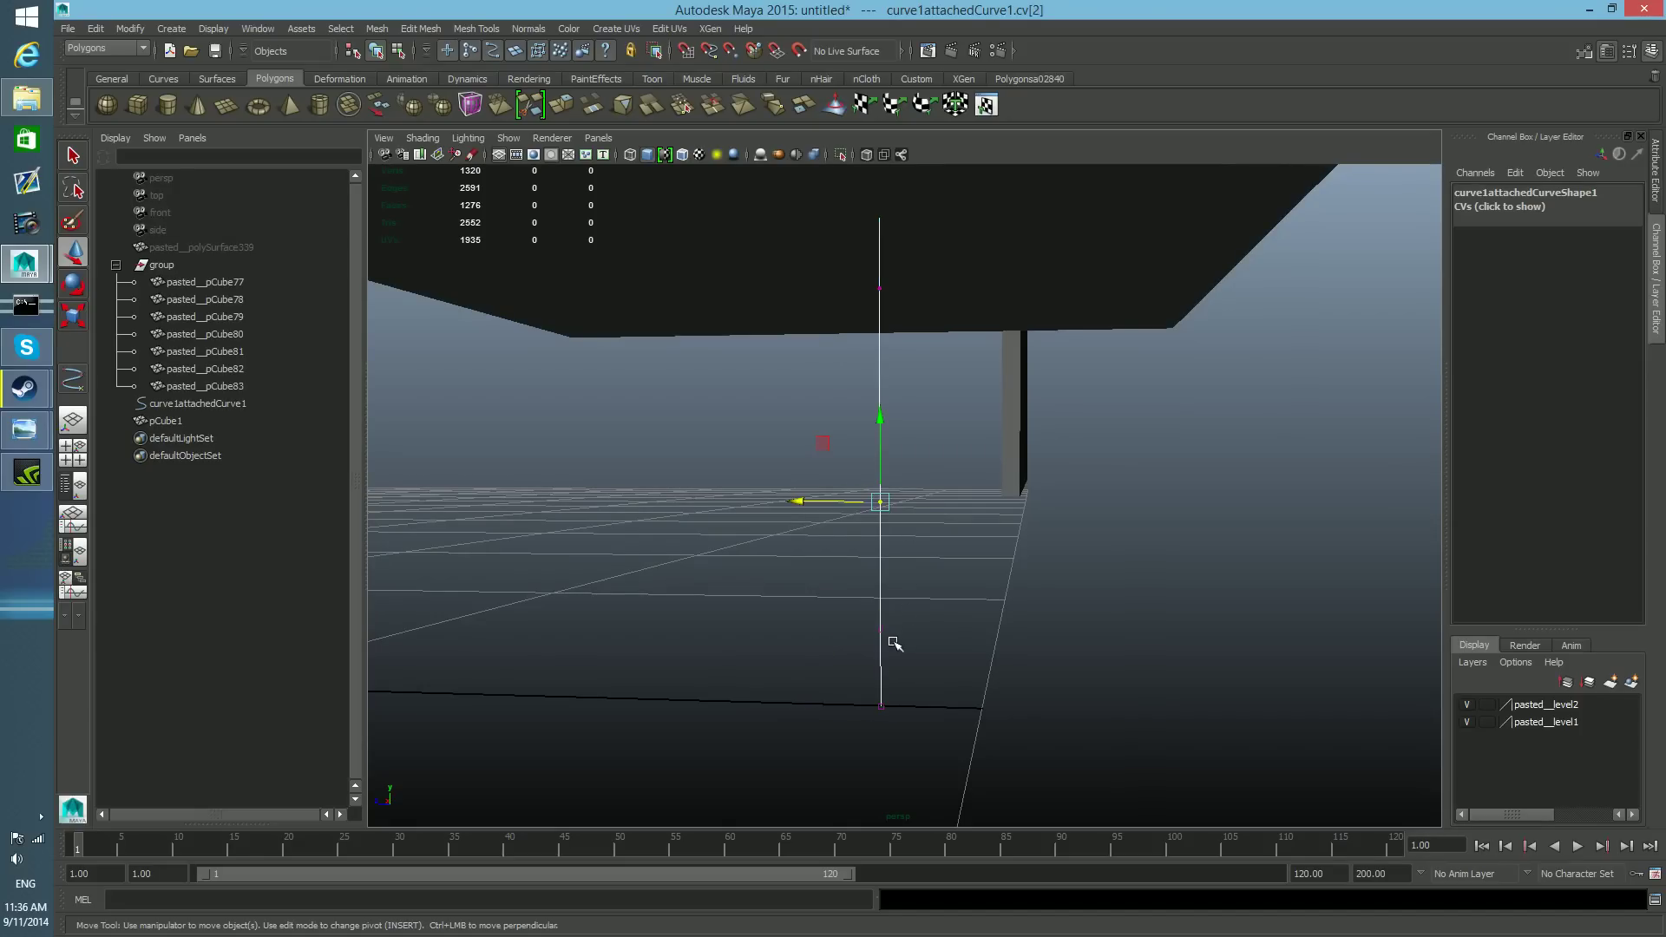
{"action": "left_click_drag", "start_coordinate": [871, 275], "coordinate": [899, 306]}
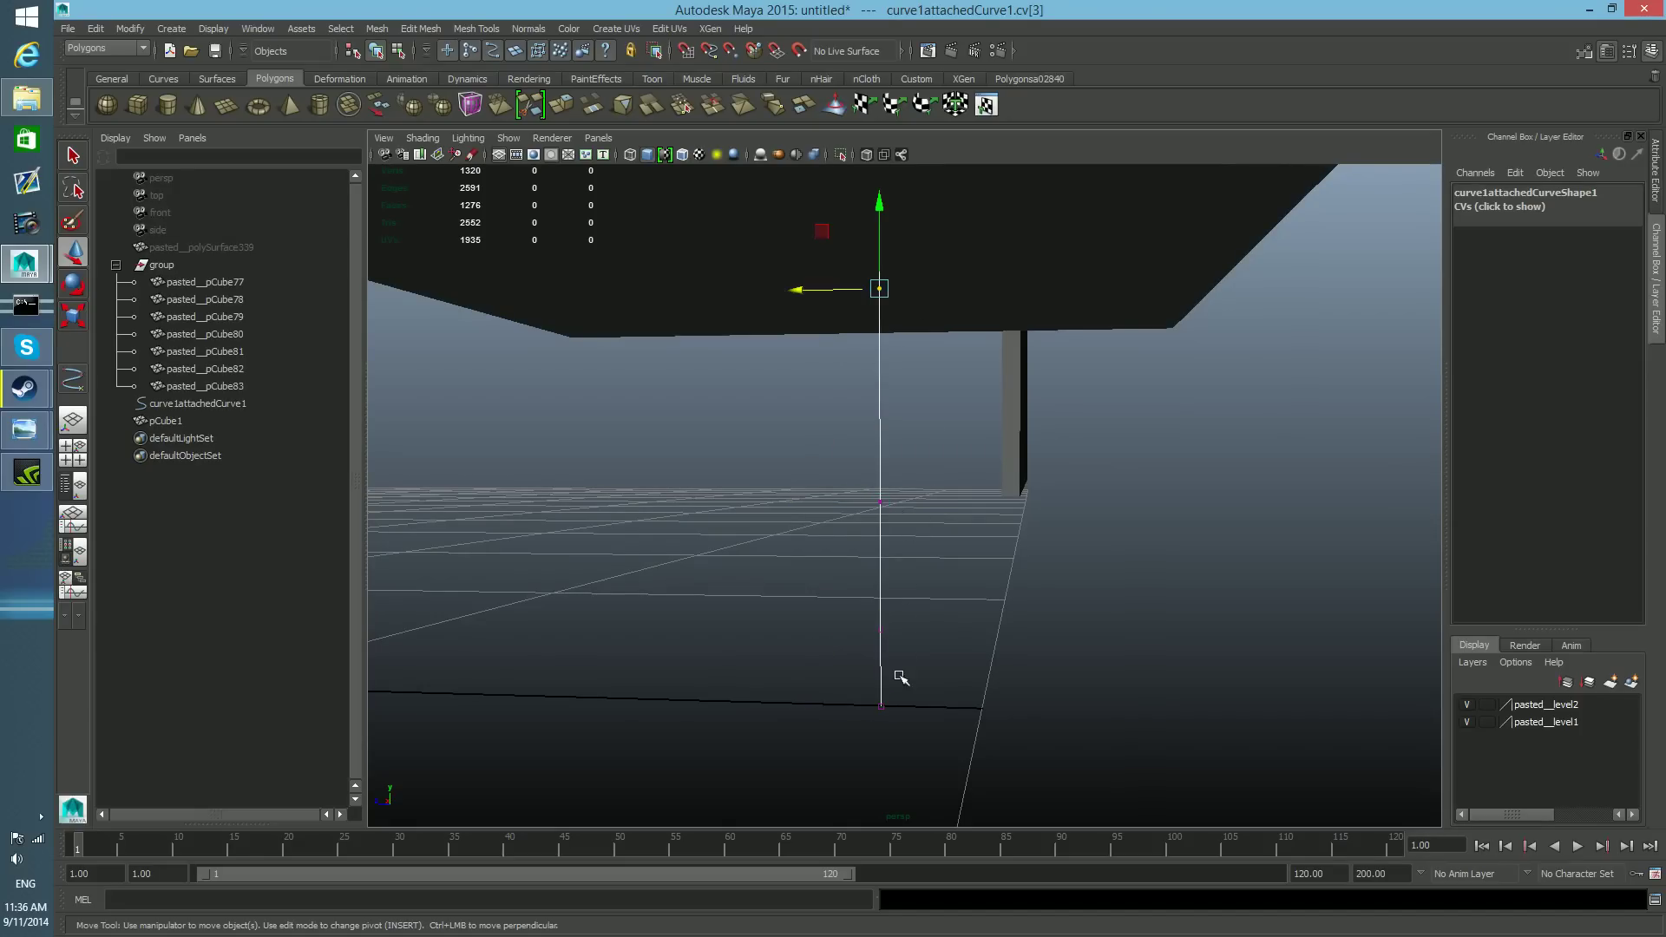
- Step back down the curve's lowest control vertices, ending with the end vertex selected
{"action": "middle_click_drag", "start_coordinate": [896, 709], "coordinate": [881, 628], "text": "alt"}
{"action": "left_click_drag", "start_coordinate": [835, 394], "coordinate": [905, 445]}
{"action": "middle_click_drag", "start_coordinate": [905, 651], "coordinate": [908, 631], "text": "alt"}
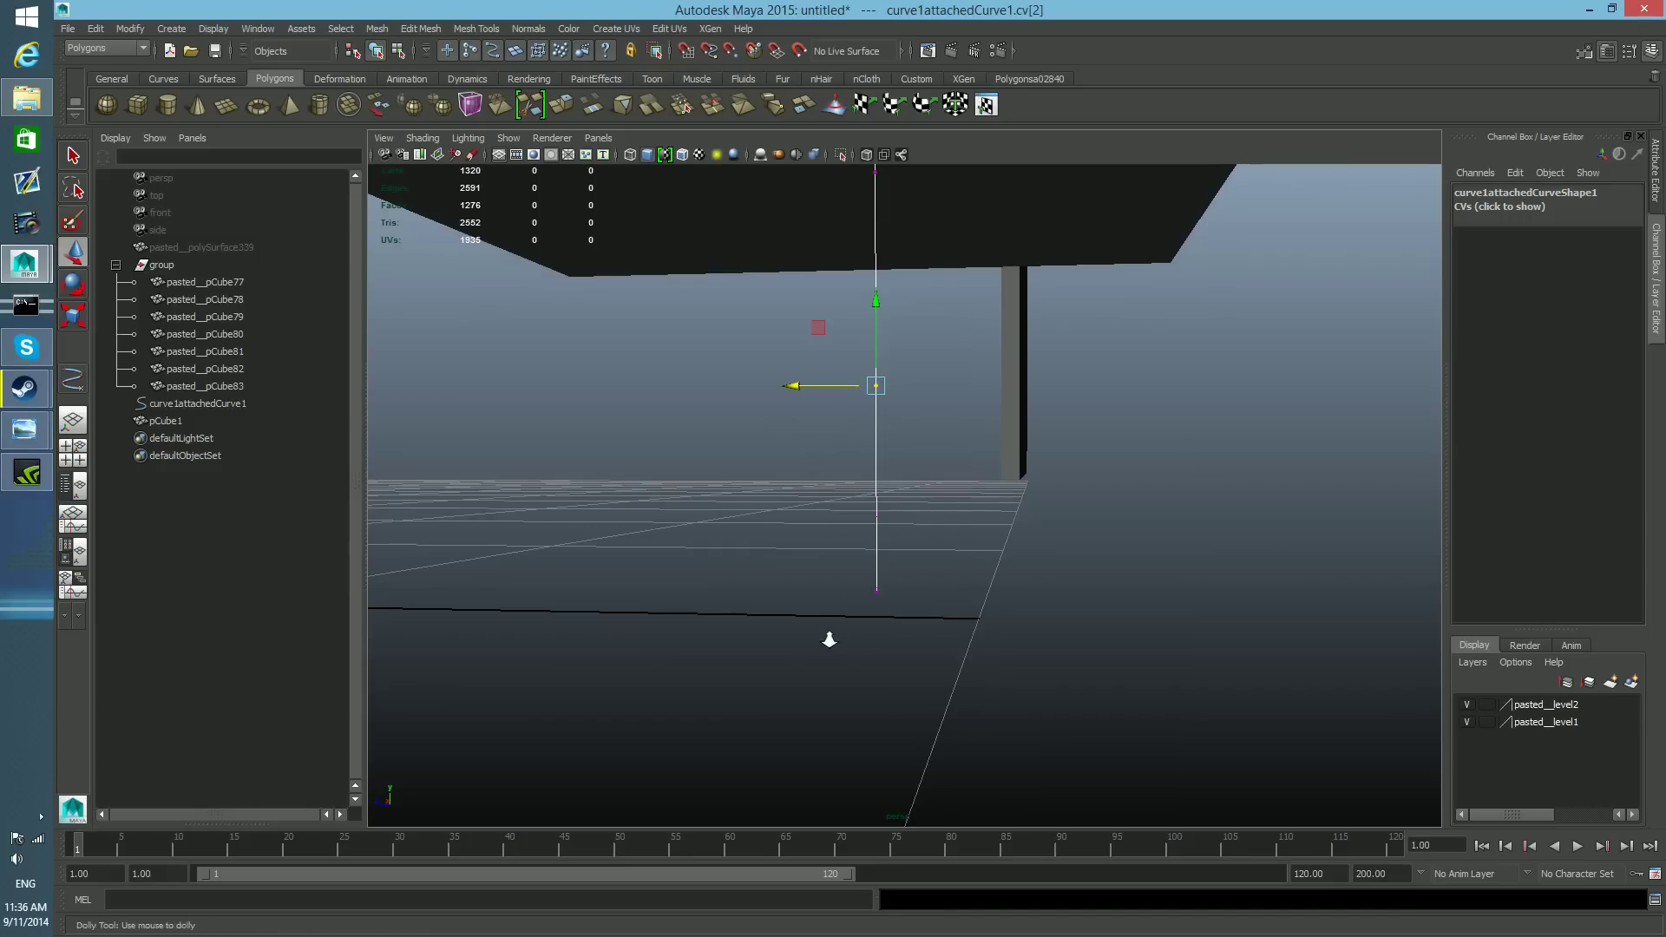
{"action": "right_click_drag", "start_coordinate": [830, 640], "coordinate": [905, 675], "text": "alt"}
{"action": "left_click_drag", "start_coordinate": [825, 501], "coordinate": [894, 542]}
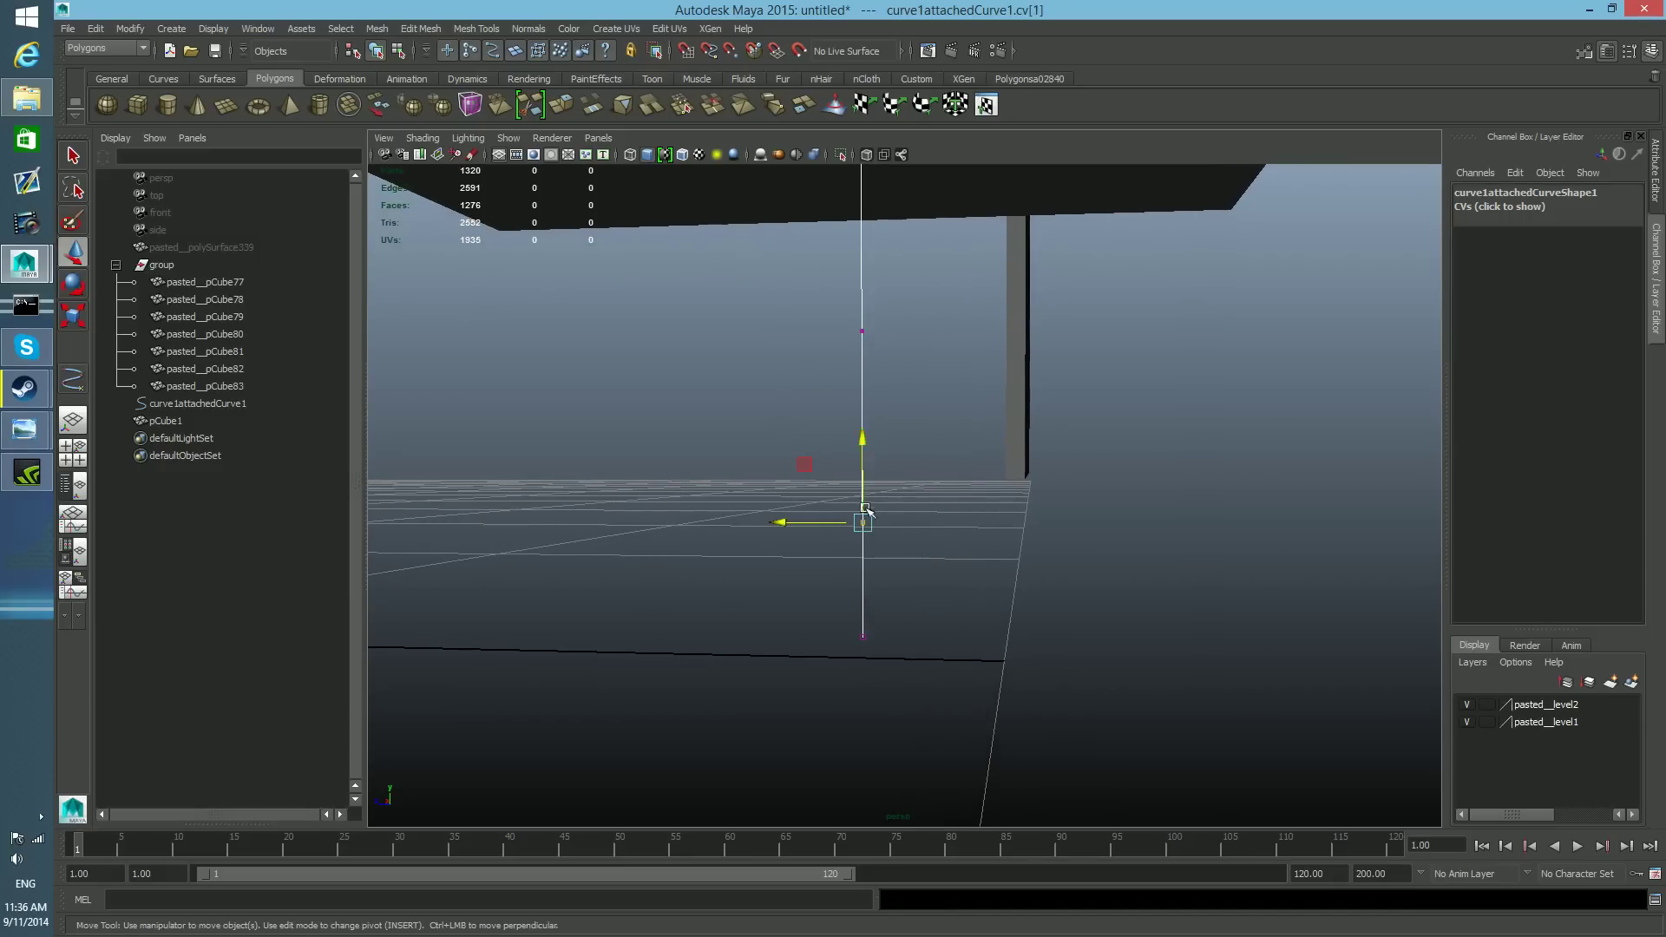
{"action": "left_click_drag", "start_coordinate": [843, 610], "coordinate": [947, 685]}
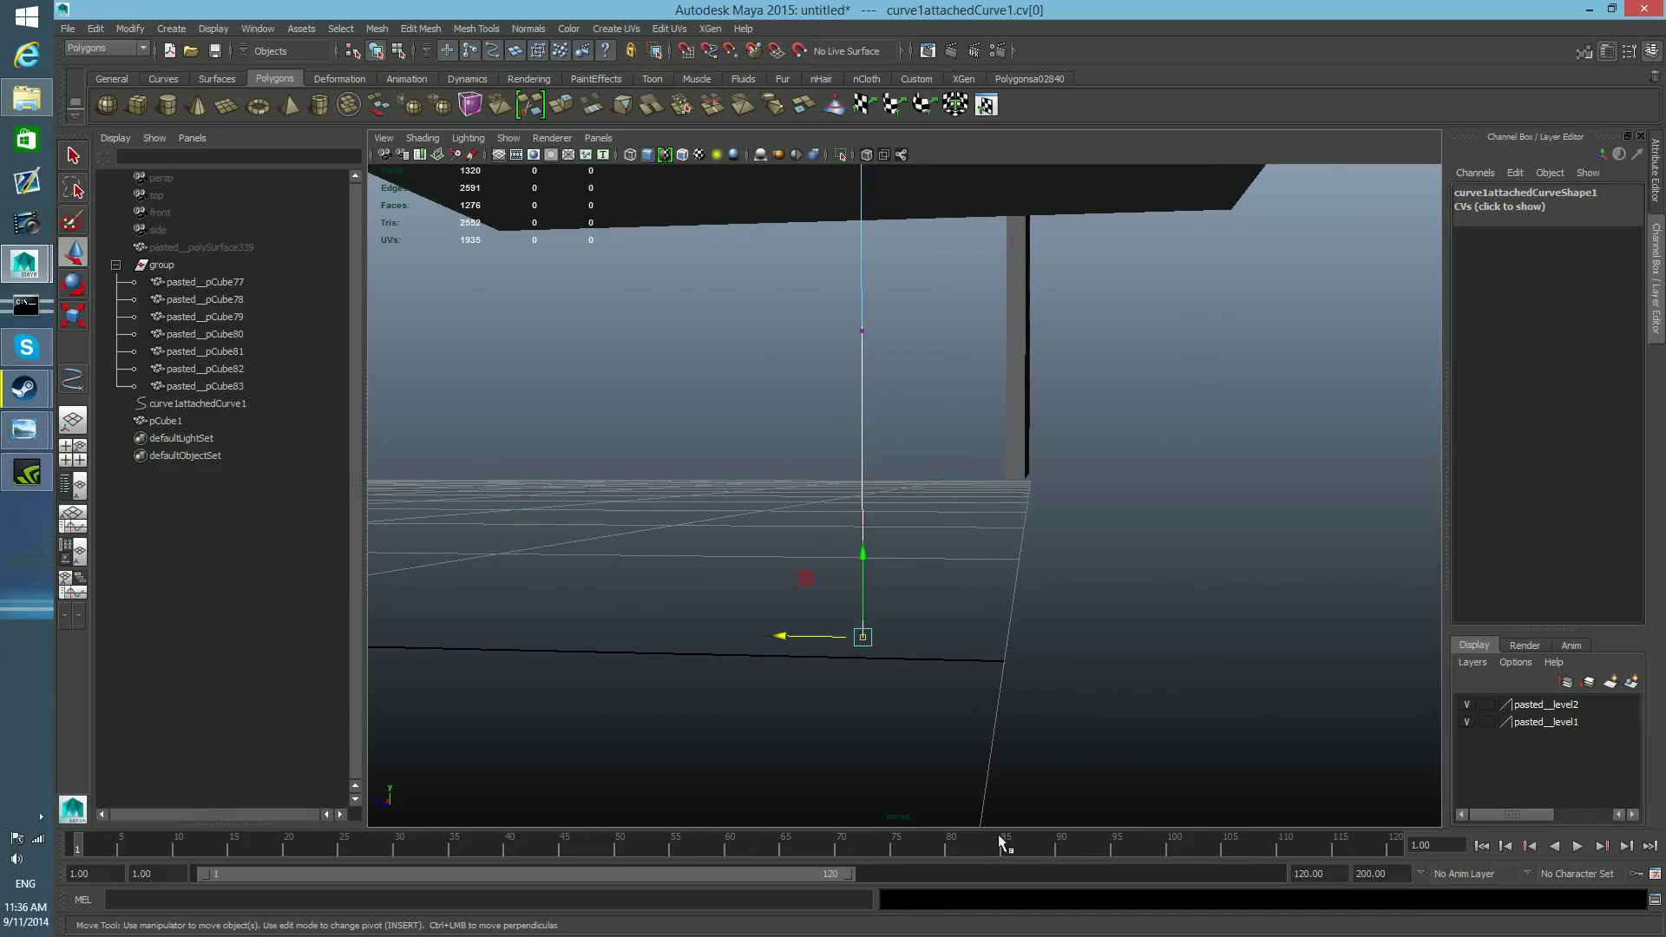
{"action": "scroll", "coordinate": [928, 548], "scroll_direction": "down", "scroll_amount": 1}
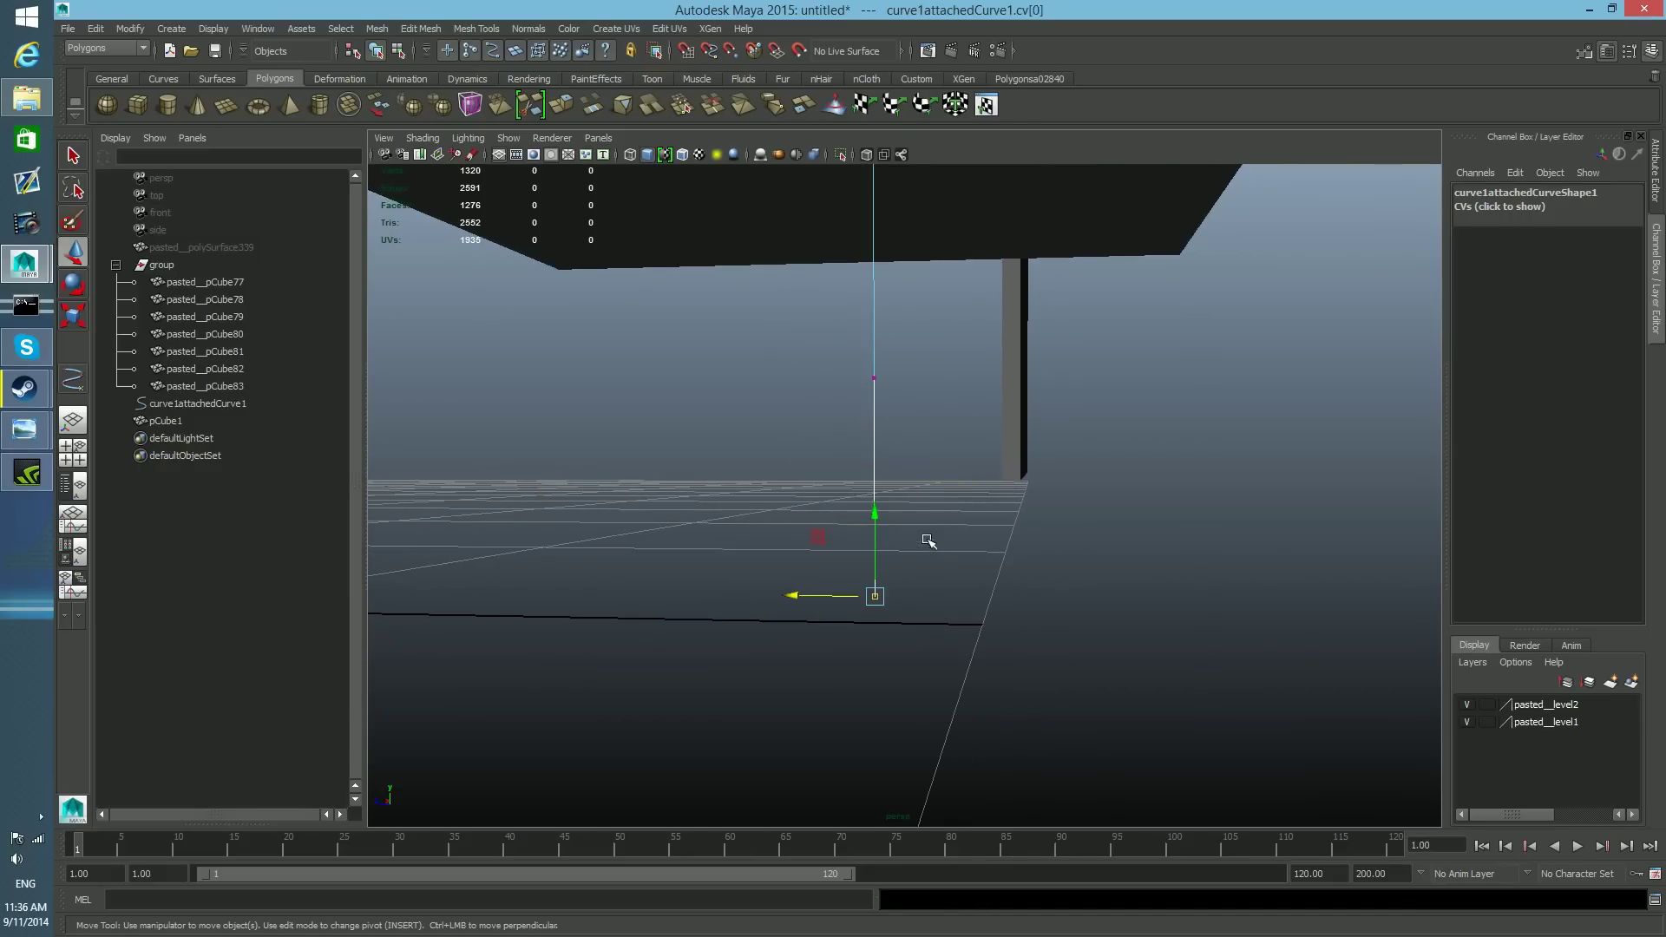
{"action": "scroll", "coordinate": [937, 581], "scroll_direction": "down", "scroll_amount": 1}
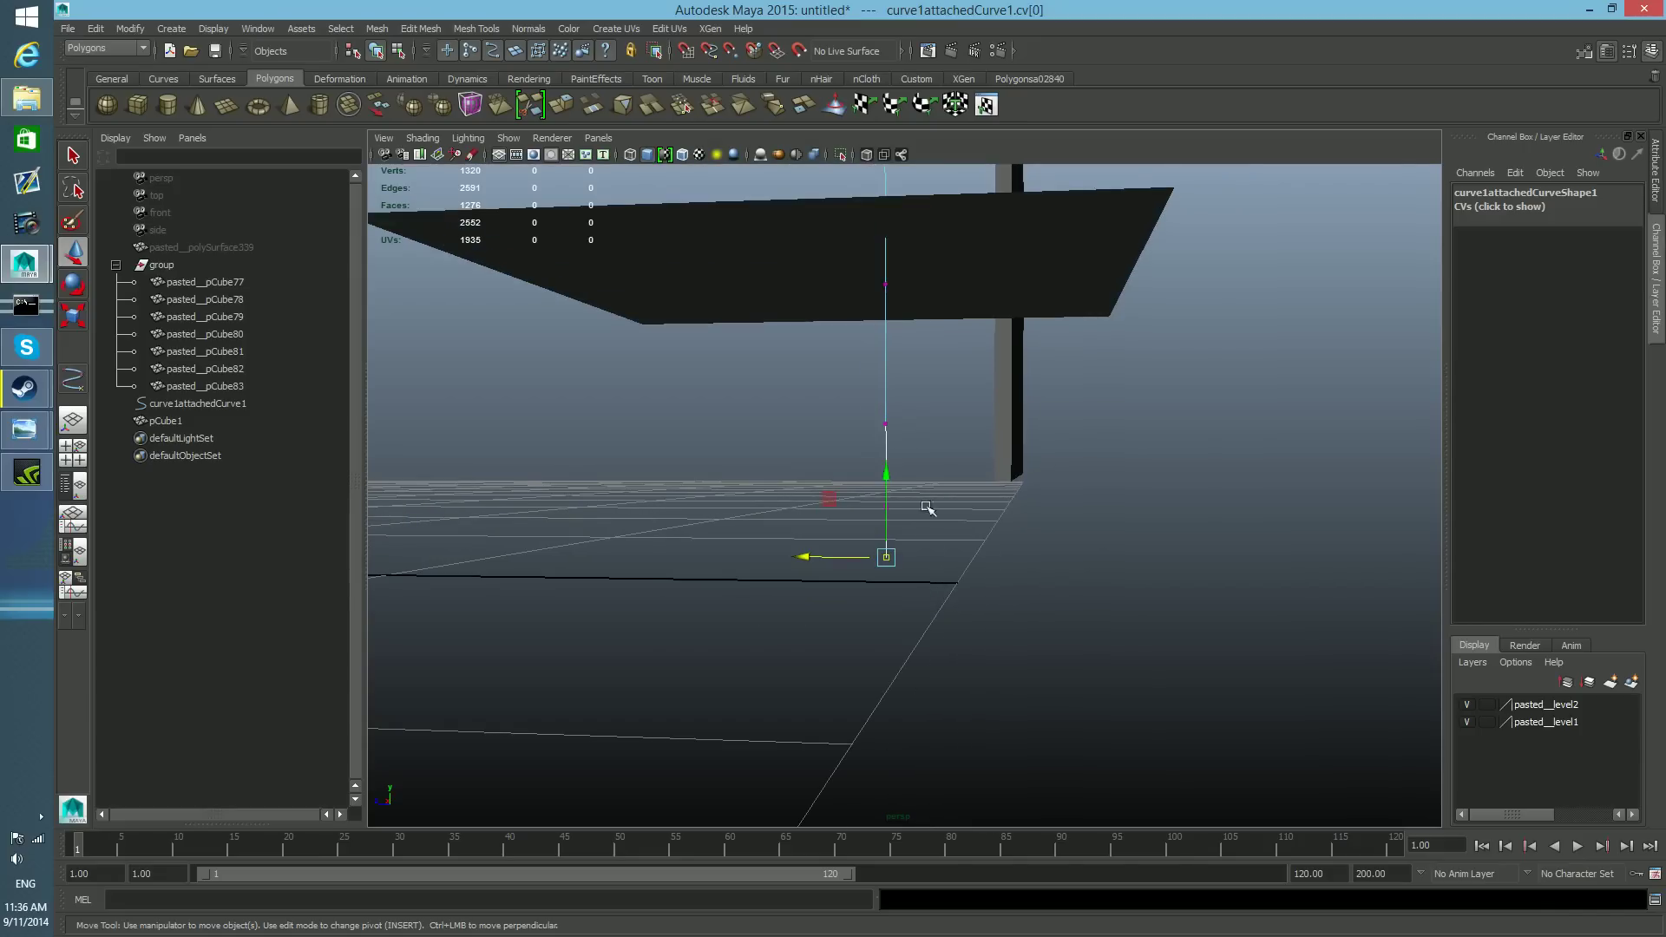
- Display the curve's control vertices around its lower end and select the flat face
{"action": "left_click", "coordinate": [943, 256]}
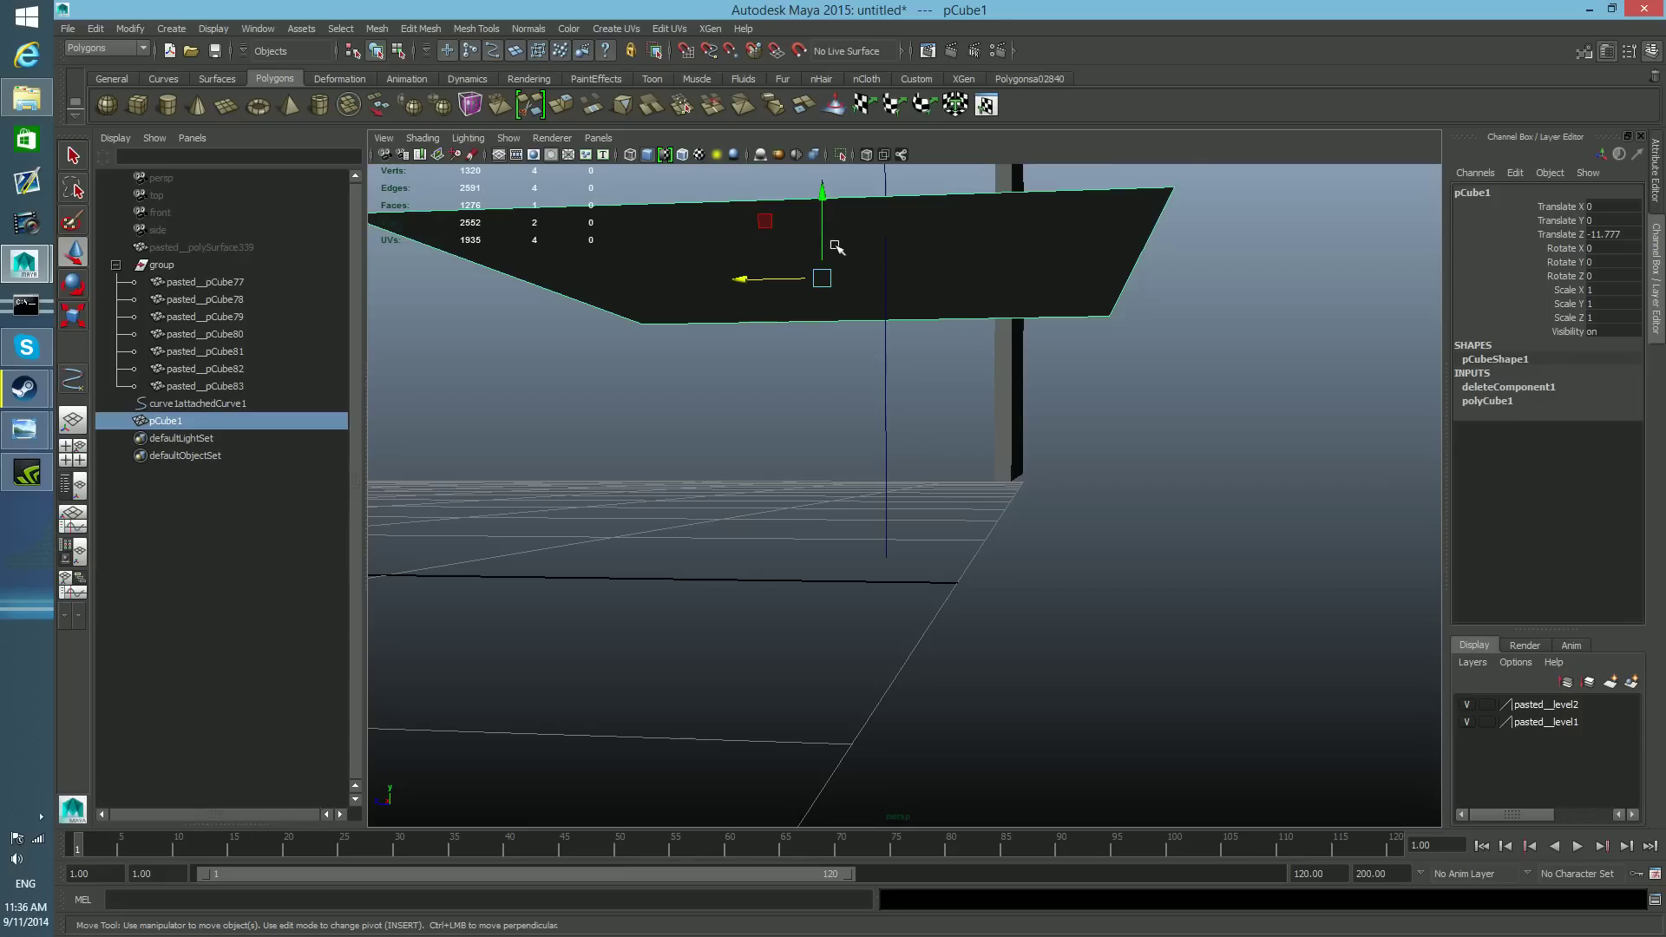
{"action": "left_click_drag", "start_coordinate": [879, 328], "coordinate": [851, 364], "text": "alt"}
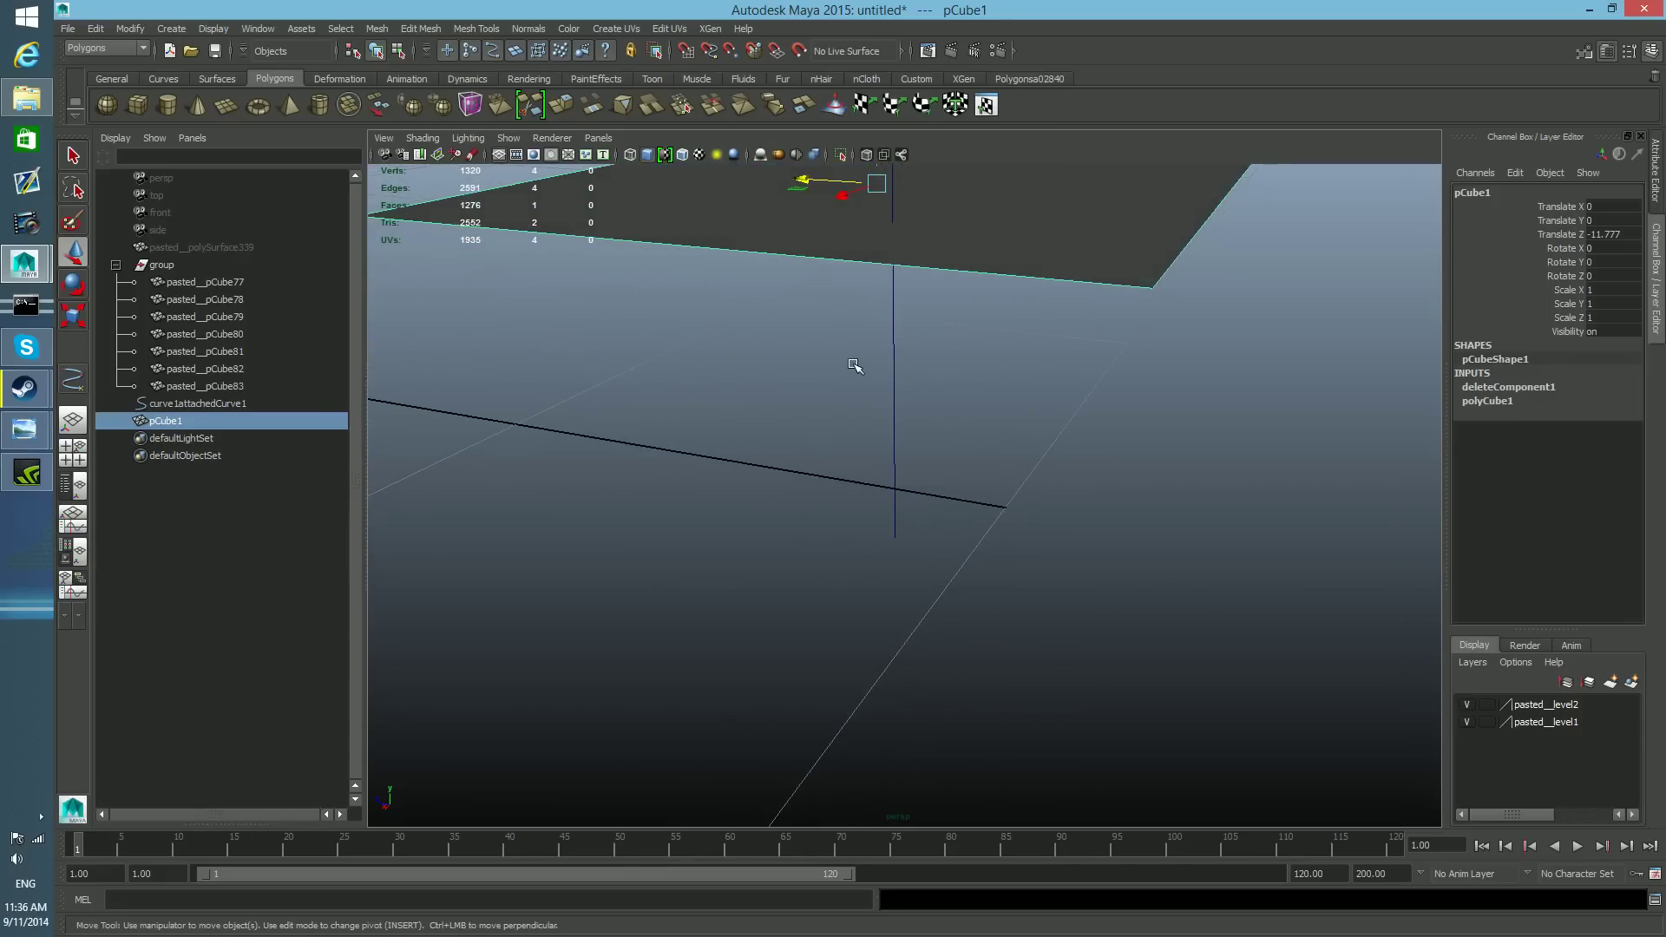
{"action": "middle_click_drag", "start_coordinate": [851, 365], "coordinate": [915, 491], "text": "alt"}
{"action": "right_click_drag", "start_coordinate": [915, 492], "coordinate": [816, 402], "text": "alt"}
{"action": "left_click_drag", "start_coordinate": [911, 431], "coordinate": [763, 432], "text": "alt"}
{"action": "left_click_drag", "start_coordinate": [854, 488], "coordinate": [978, 546], "text": "alt"}
{"action": "mouse_move", "coordinate": [899, 463]}
{"action": "left_mouse_down"}
{"action": "mouse_move", "coordinate": [966, 534]}
{"action": "mouse_move", "coordinate": [1021, 396]}
{"action": "mouse_move", "coordinate": [1049, 441]}
{"action": "left_mouse_up"}
{"action": "mouse_move", "coordinate": [979, 343]}
{"action": "left_mouse_down"}
{"action": "mouse_move", "coordinate": [1047, 433]}
{"action": "mouse_move", "coordinate": [1174, 476]}
{"action": "left_mouse_up"}
{"action": "right_click_drag", "start_coordinate": [922, 502], "coordinate": [871, 512]}
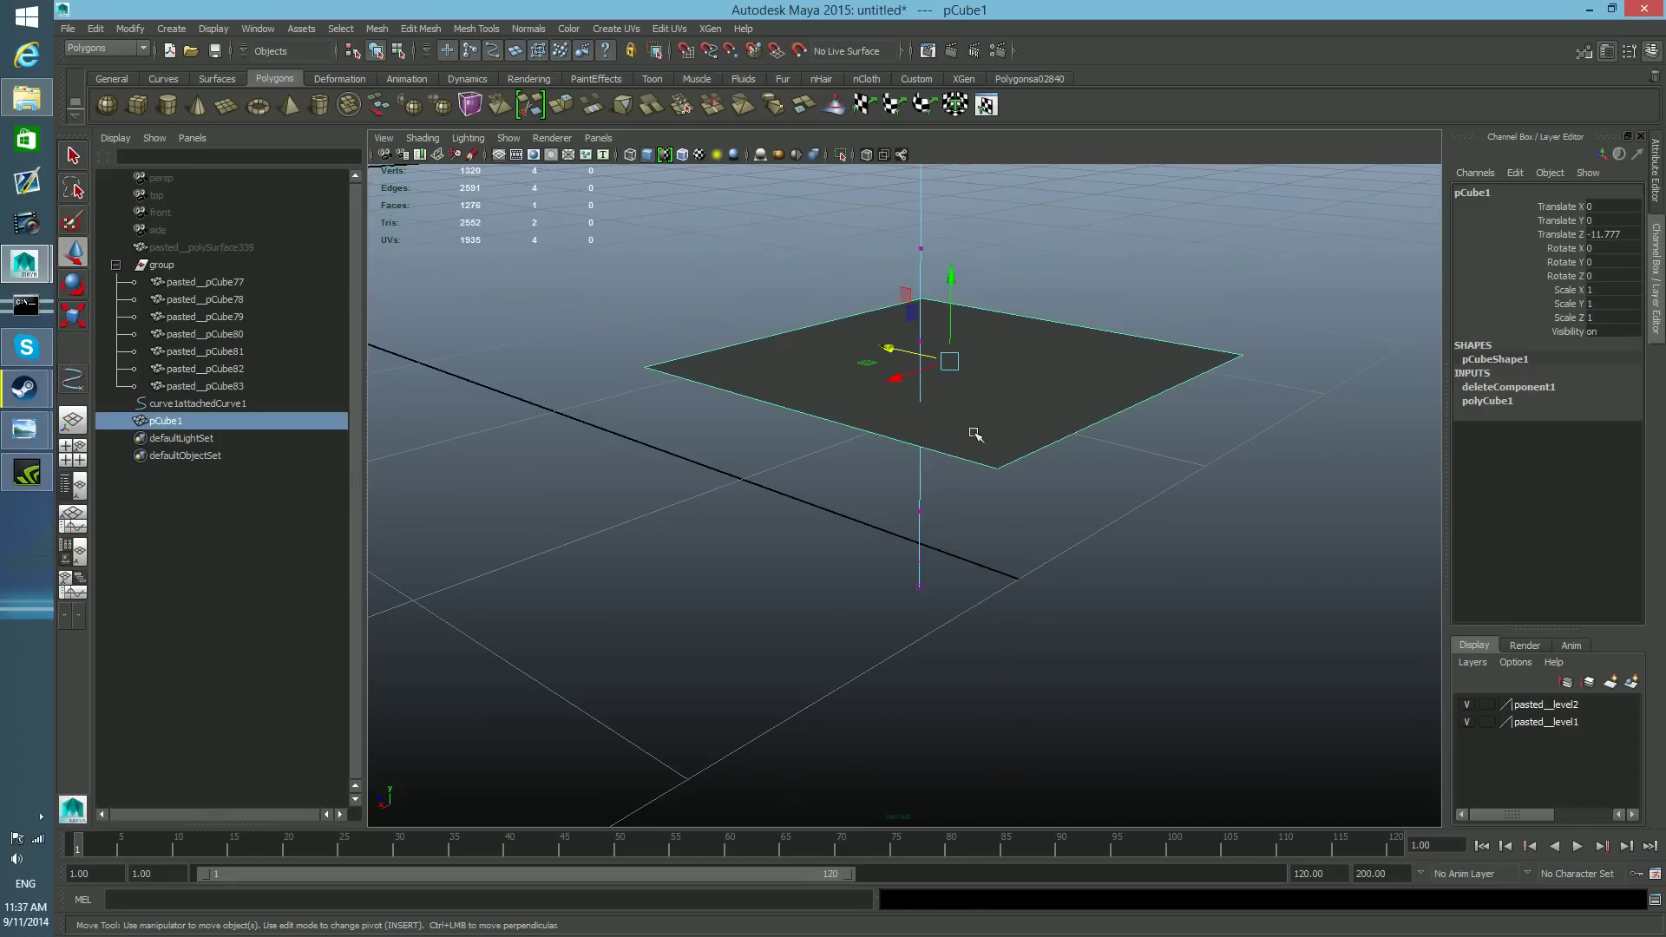
{"action": "mouse_move", "coordinate": [994, 482]}
{"action": "left_mouse_down", "text": "alt"}
{"action": "mouse_move", "coordinate": [1027, 431]}
{"action": "mouse_move", "coordinate": [1049, 469]}
{"action": "mouse_move", "coordinate": [1023, 472]}
{"action": "left_mouse_up", "text": "alt"}
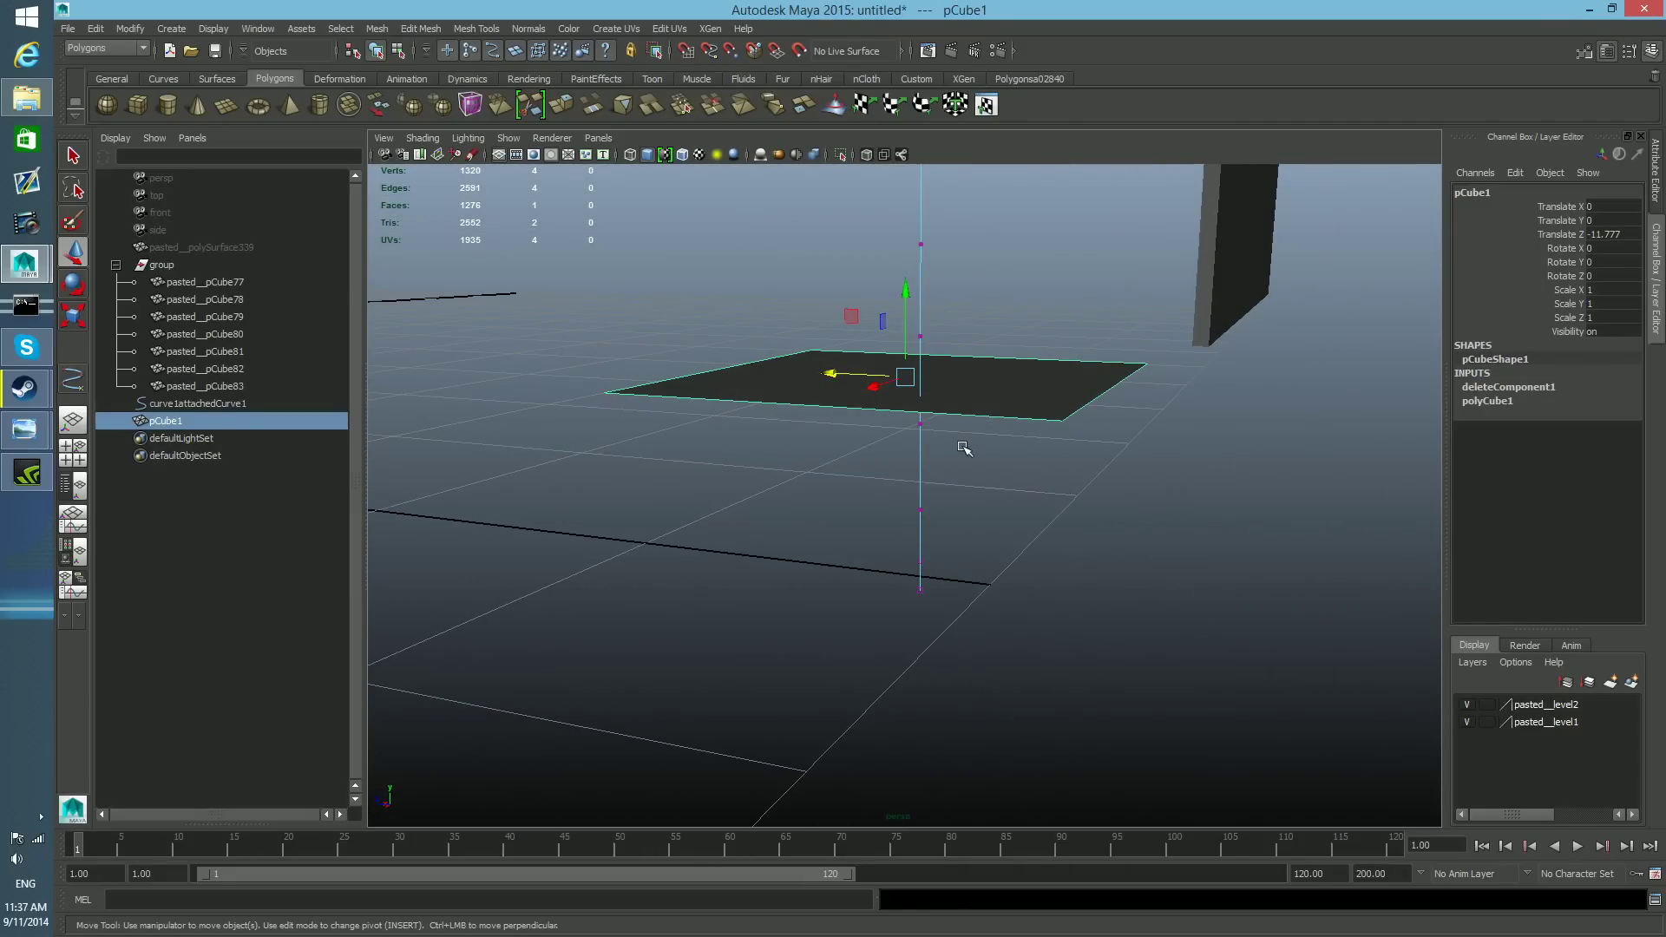
- Snap the flat face onto the curve's control vertex just above its lower end
{"action": "key", "text": "v"}
{"action": "left_click_drag", "start_coordinate": [906, 377], "coordinate": [922, 555]}
{"action": "left_click_drag", "start_coordinate": [929, 659], "coordinate": [811, 666], "text": "alt"}
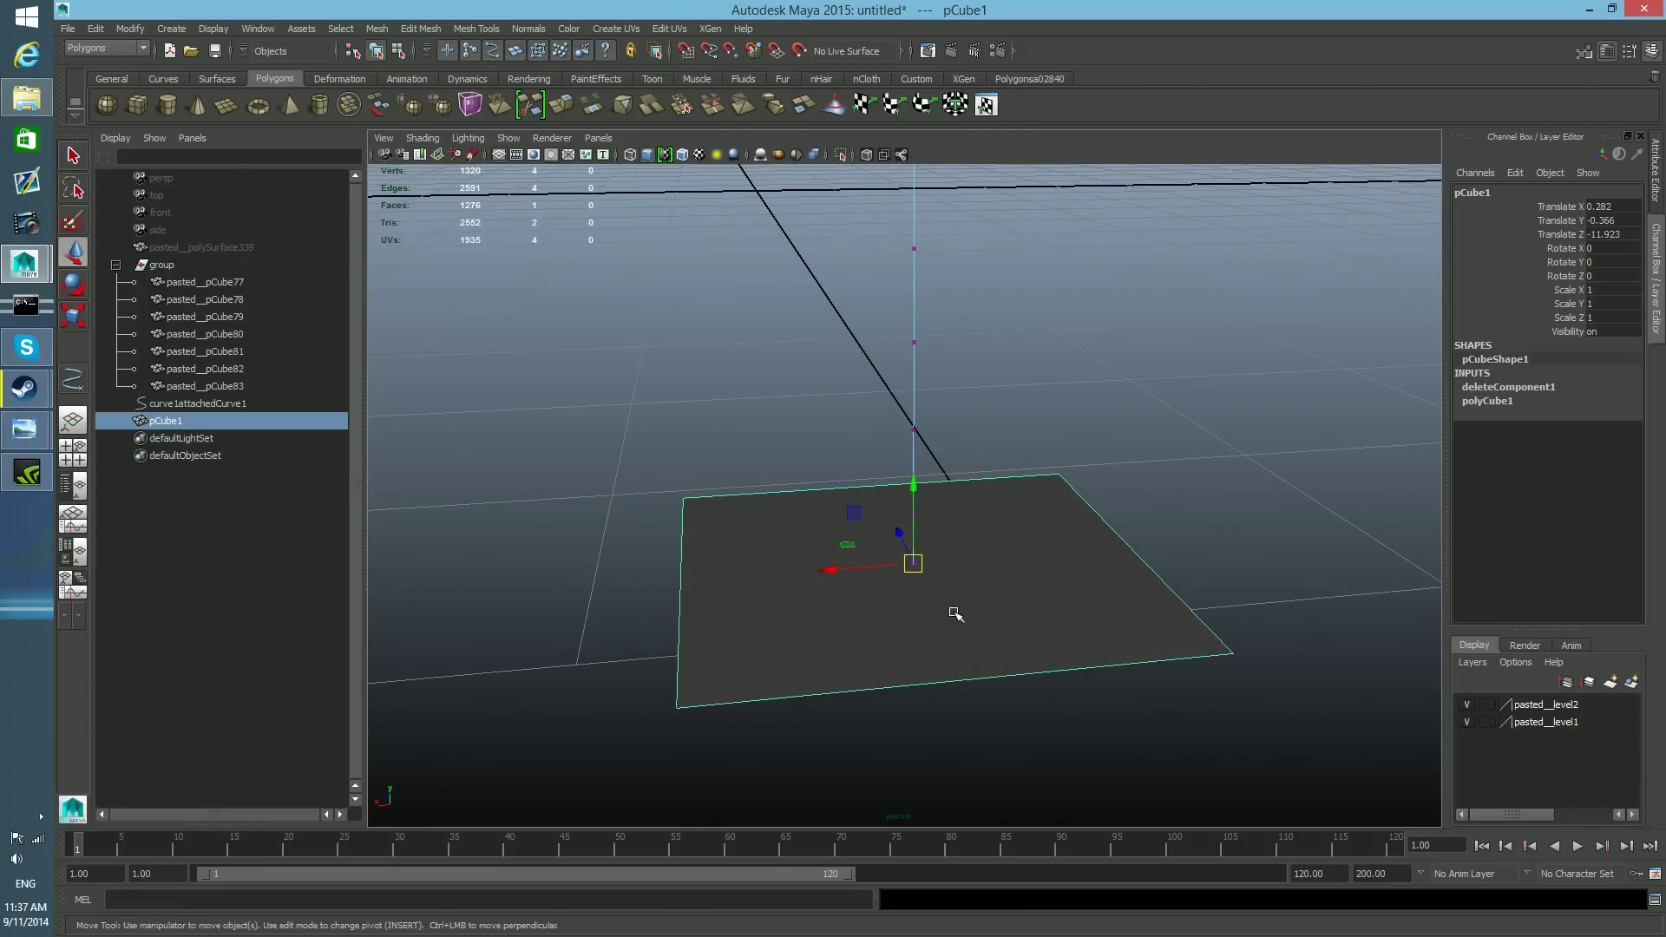
{"action": "left_click_drag", "start_coordinate": [946, 599], "coordinate": [1090, 613], "text": "alt"}
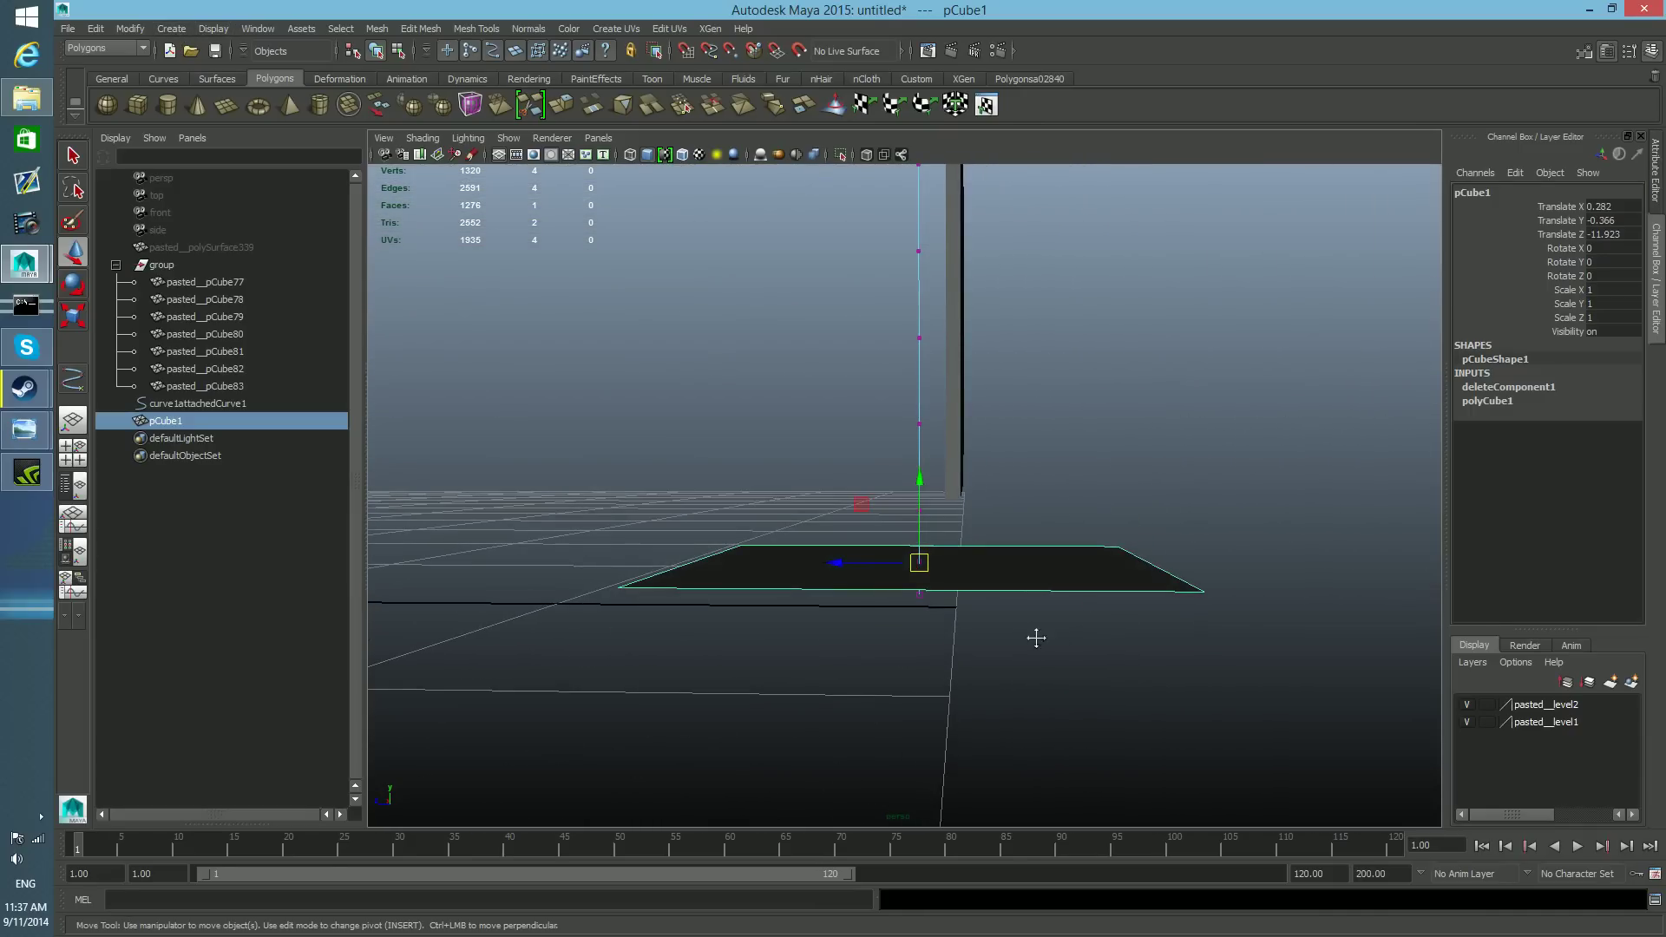
{"action": "middle_click_drag", "start_coordinate": [1038, 639], "coordinate": [1047, 583], "text": "alt"}
{"action": "left_click_drag", "start_coordinate": [1047, 583], "coordinate": [1051, 584], "text": "alt"}
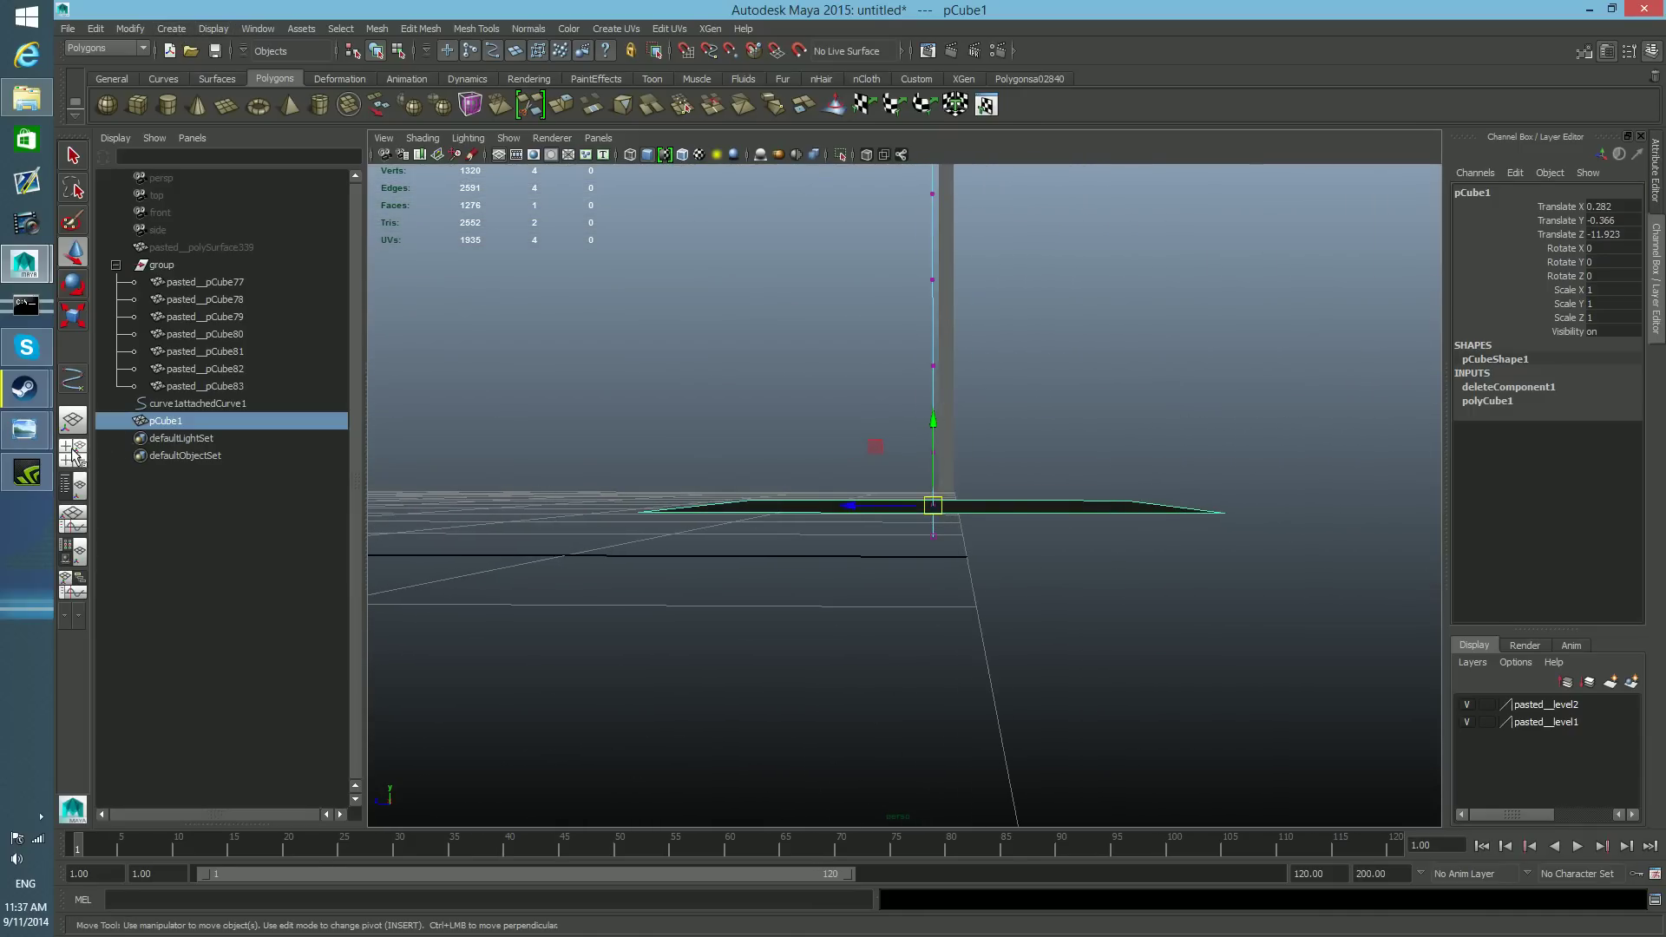
- Scale the flat face along Z to 0.109 in the side view, narrowing it to fit within the door panel's thickness
{"action": "left_click", "coordinate": [74, 453]}
{"action": "key", "text": "space"}
{"action": "scroll", "coordinate": [1053, 705], "scroll_direction": "up", "scroll_amount": 5}
{"action": "middle_click_drag", "start_coordinate": [1046, 707], "coordinate": [955, 393], "text": "alt"}
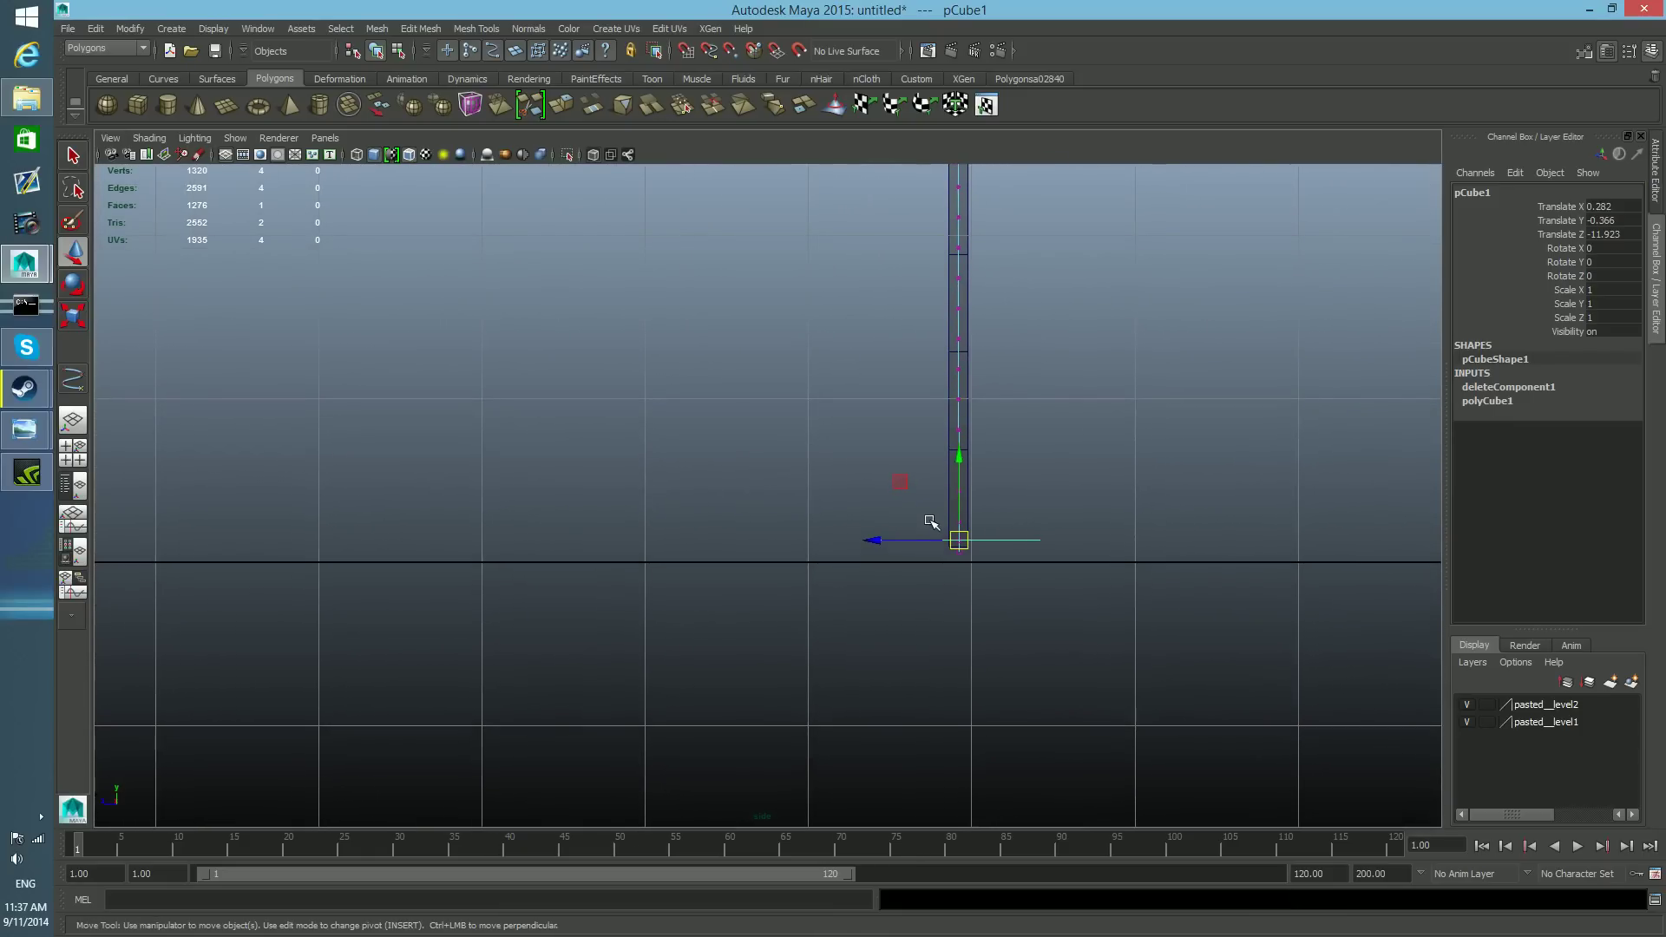
{"action": "key", "text": "r"}
{"action": "left_click_drag", "start_coordinate": [879, 542], "coordinate": [947, 558]}
{"action": "scroll", "coordinate": [942, 562], "scroll_direction": "up", "scroll_amount": 3}
{"action": "middle_click_drag", "start_coordinate": [1026, 606], "coordinate": [904, 553], "text": "alt"}
{"action": "scroll", "coordinate": [904, 553], "scroll_direction": "up", "scroll_amount": 4}
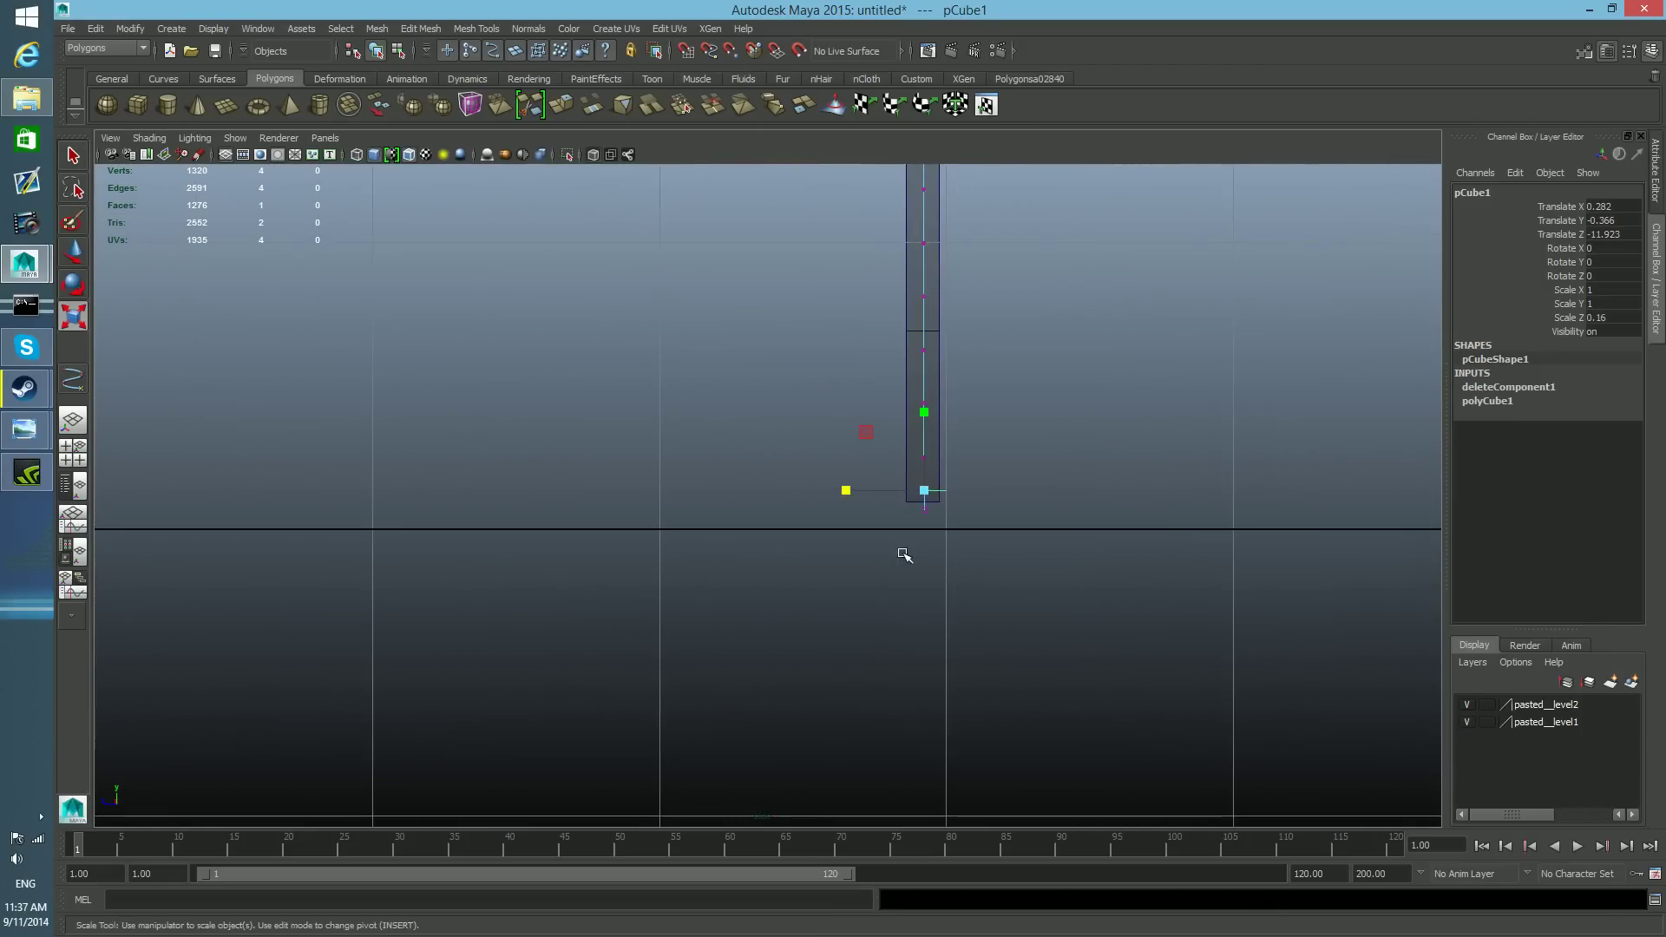
{"action": "scroll", "coordinate": [904, 556], "scroll_direction": "up", "scroll_amount": 3}
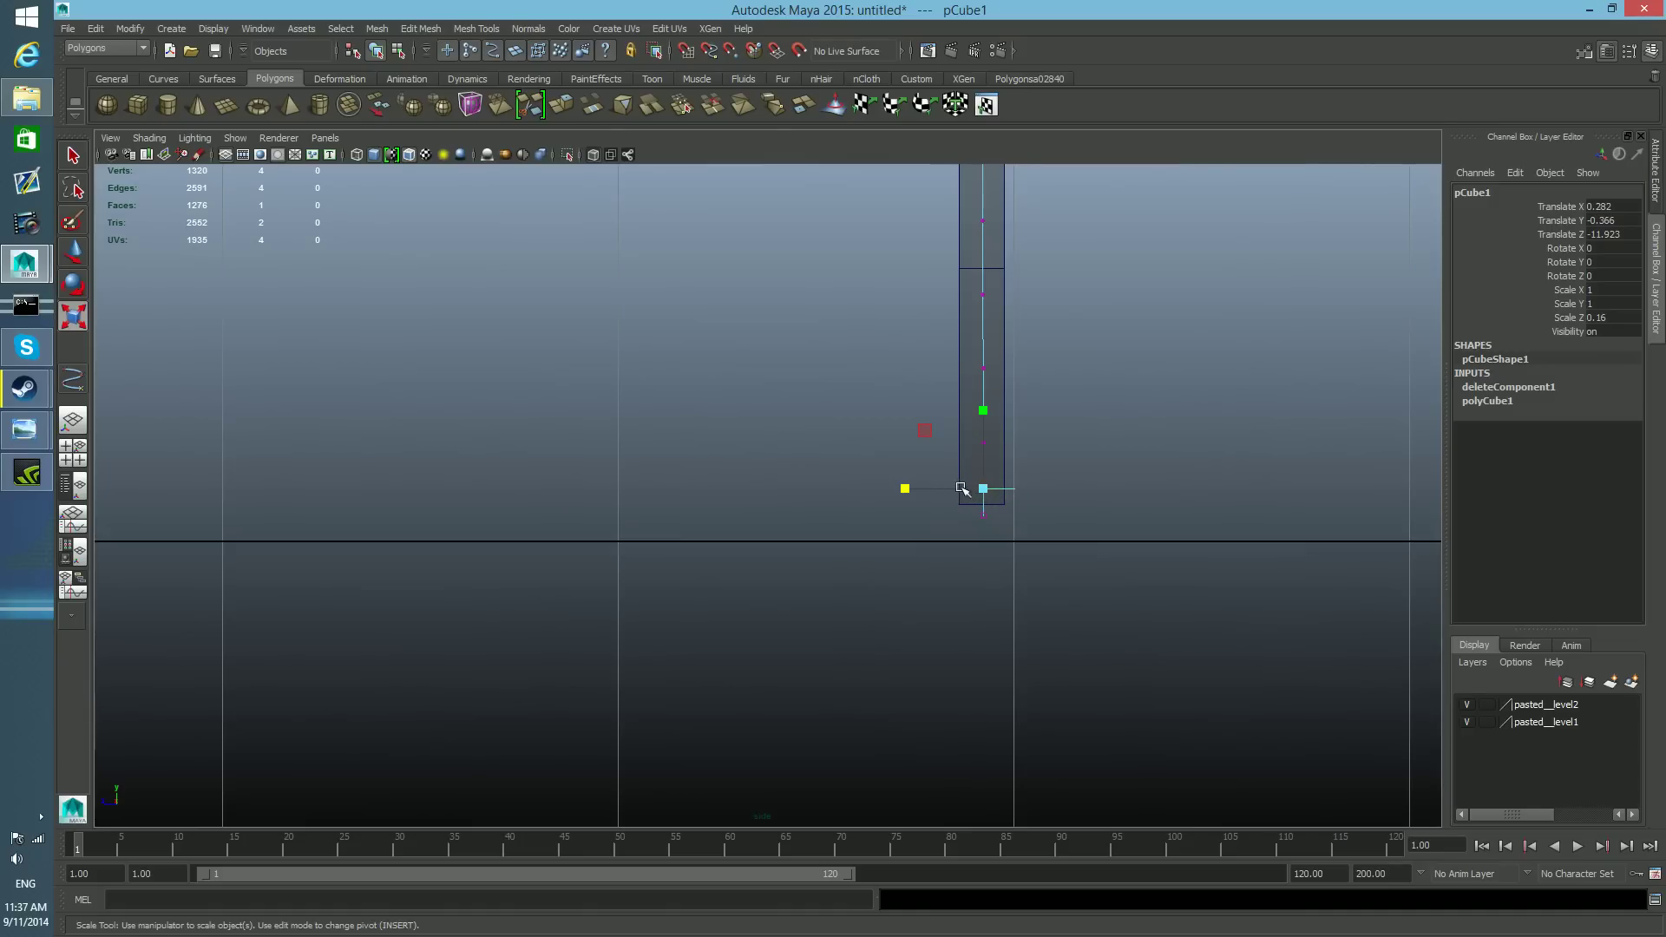
{"action": "left_click_drag", "start_coordinate": [905, 489], "coordinate": [929, 489]}
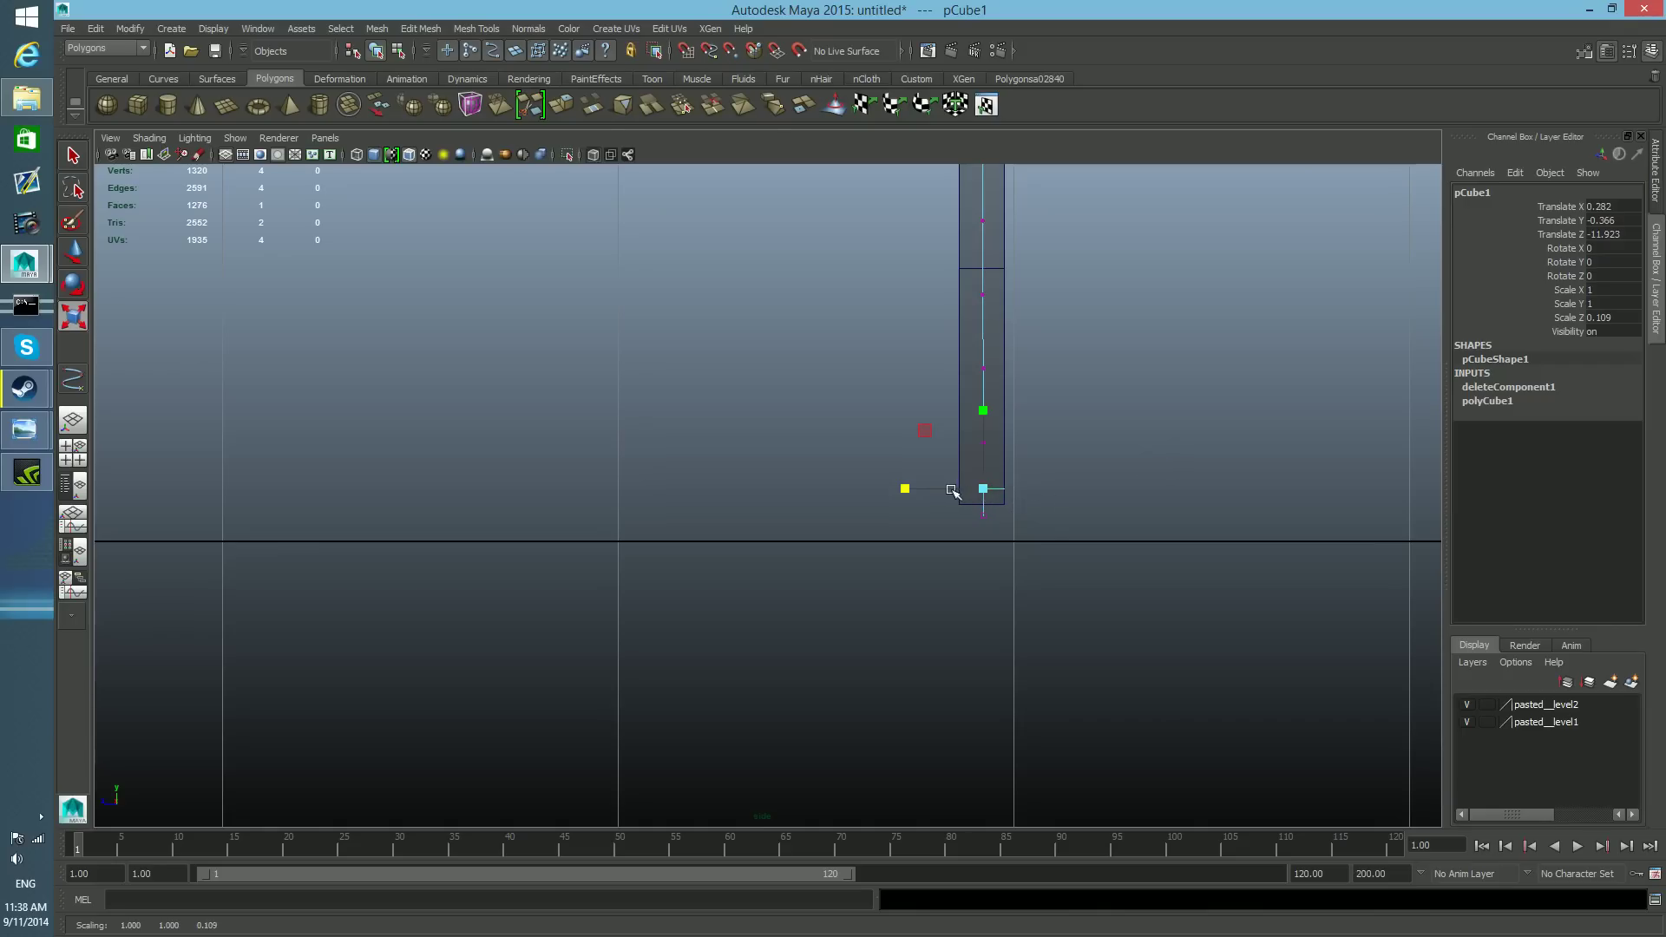
- Scale the flat face along X to 0.039 in the perspective view
{"action": "key", "text": "space"}
{"action": "key", "text": "space"}
{"action": "left_click_drag", "start_coordinate": [1116, 476], "coordinate": [771, 445], "text": "alt"}
{"action": "left_click_drag", "start_coordinate": [790, 547], "coordinate": [856, 509], "text": "alt"}
{"action": "right_click_drag", "start_coordinate": [857, 510], "coordinate": [1023, 589], "text": "alt"}
{"action": "mouse_move", "coordinate": [811, 531]}
{"action": "left_mouse_down", "text": "alt"}
{"action": "mouse_move", "coordinate": [792, 512]}
{"action": "mouse_move", "coordinate": [855, 505]}
{"action": "mouse_move", "coordinate": [797, 524]}
{"action": "mouse_move", "coordinate": [826, 504]}
{"action": "left_mouse_up", "text": "alt"}
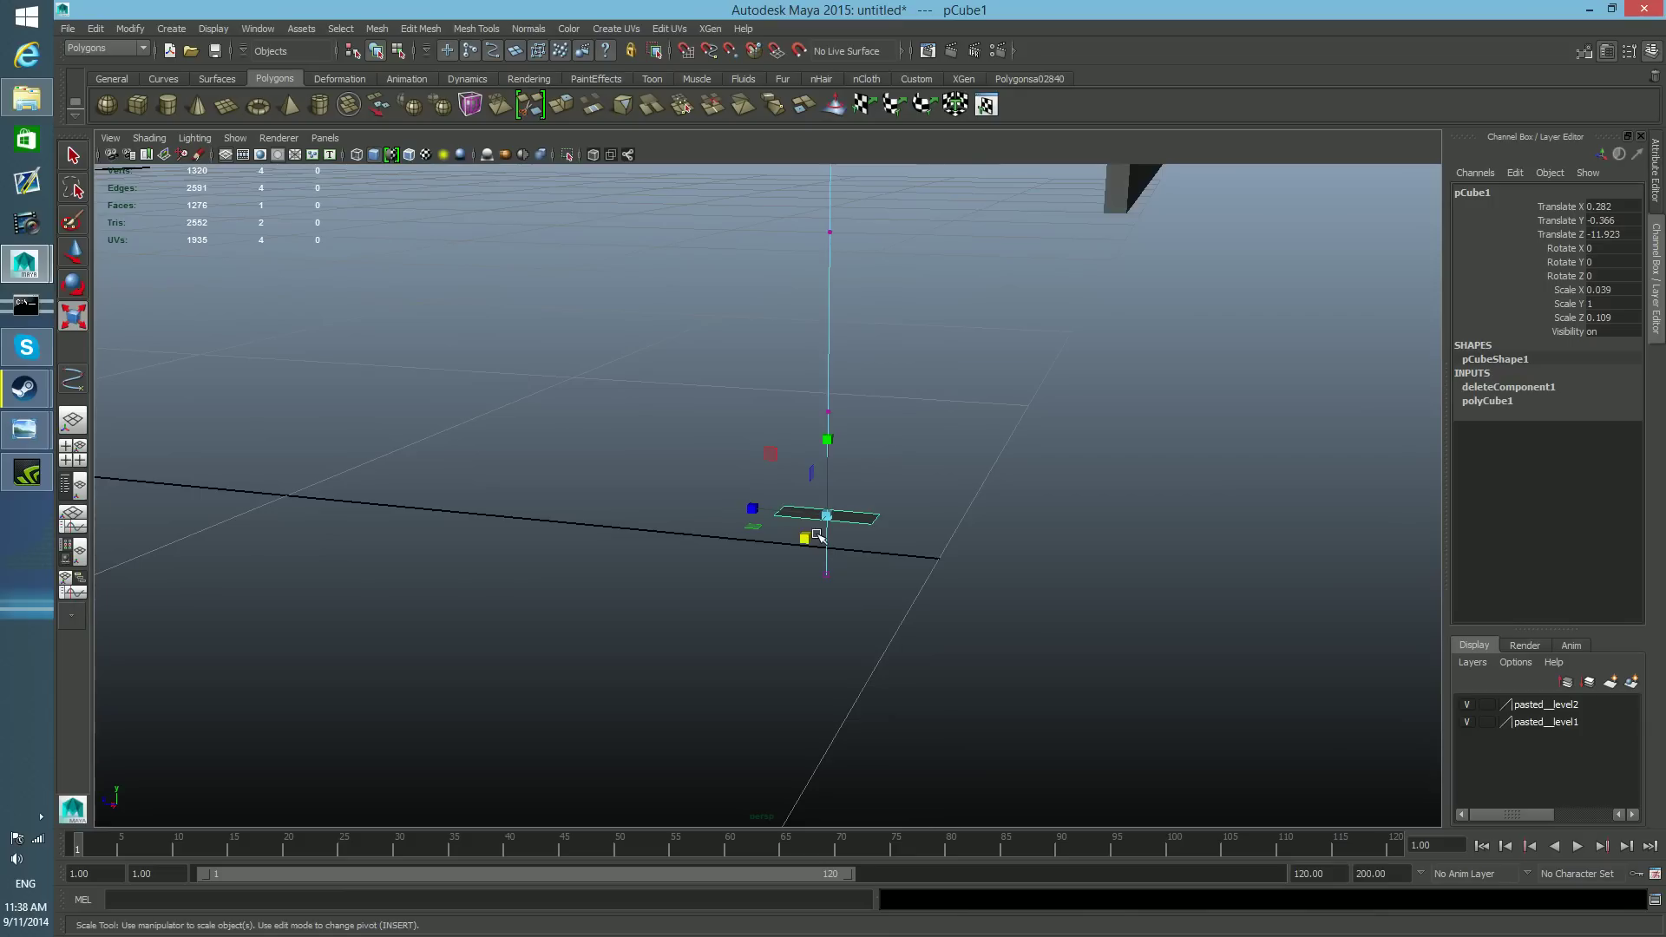
- Return to object selection and select the narrowed flat face together with the curve
{"action": "key", "text": "F8"}
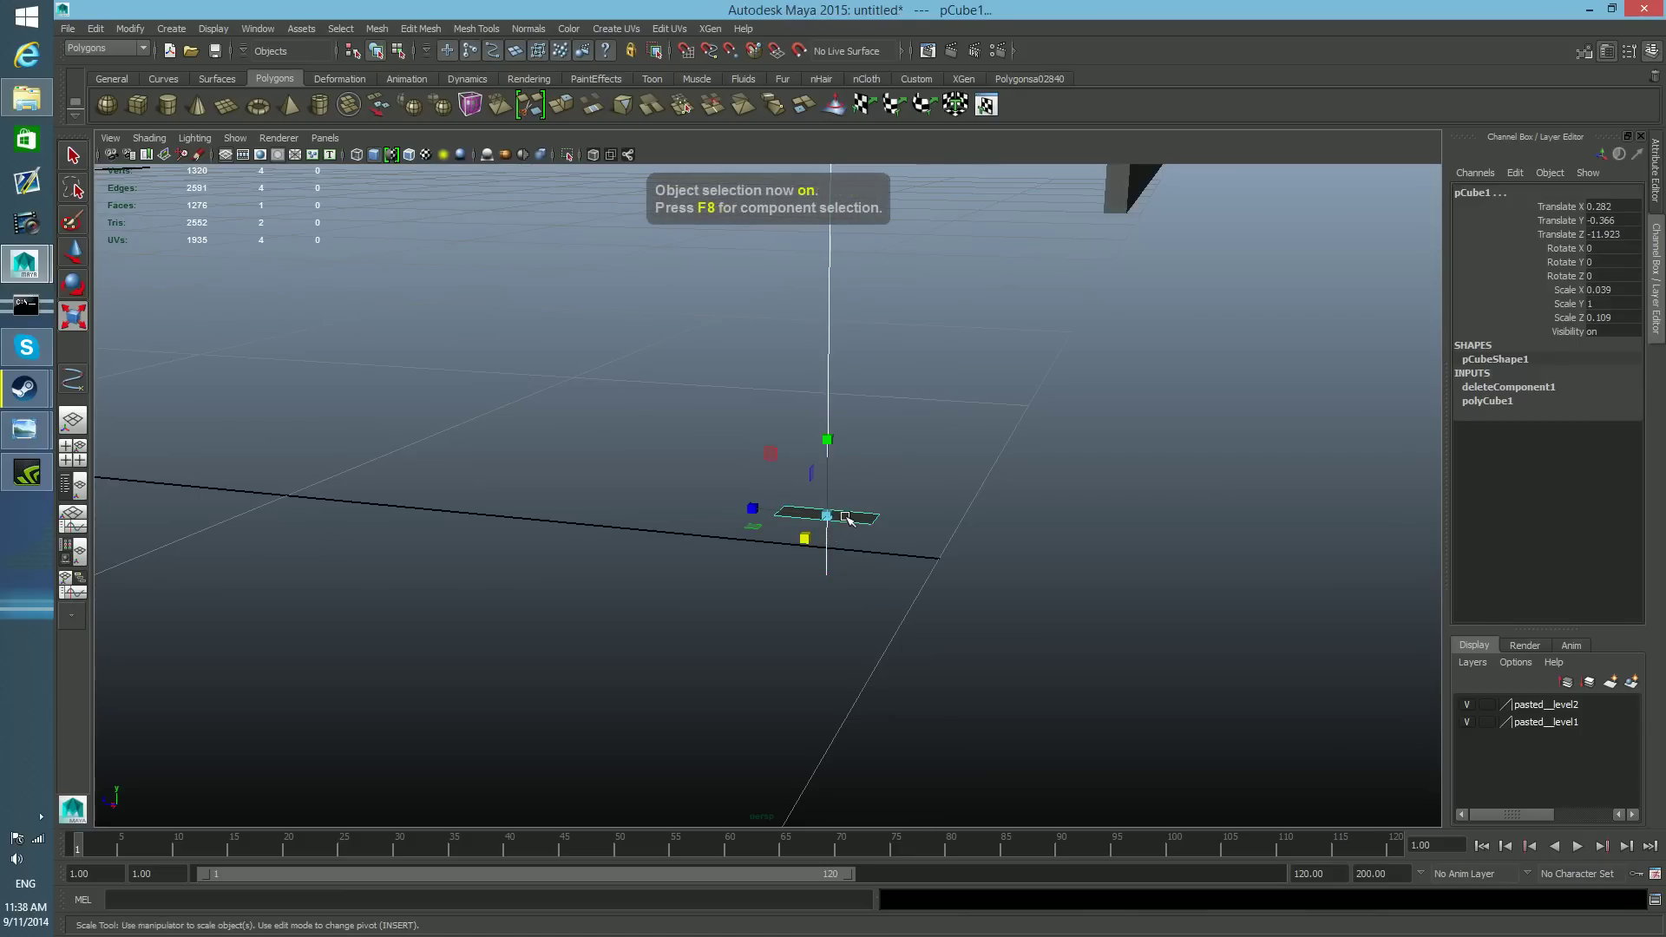
{"action": "left_click_drag", "start_coordinate": [894, 508], "coordinate": [841, 597]}
{"action": "left_click_drag", "start_coordinate": [770, 331], "coordinate": [1061, 375]}
{"action": "right_click_drag", "start_coordinate": [931, 499], "coordinate": [914, 490], "text": "alt"}
{"action": "middle_click_drag", "start_coordinate": [914, 489], "coordinate": [916, 670], "text": "alt"}
{"action": "right_click_drag", "start_coordinate": [917, 670], "coordinate": [722, 529], "text": "alt"}
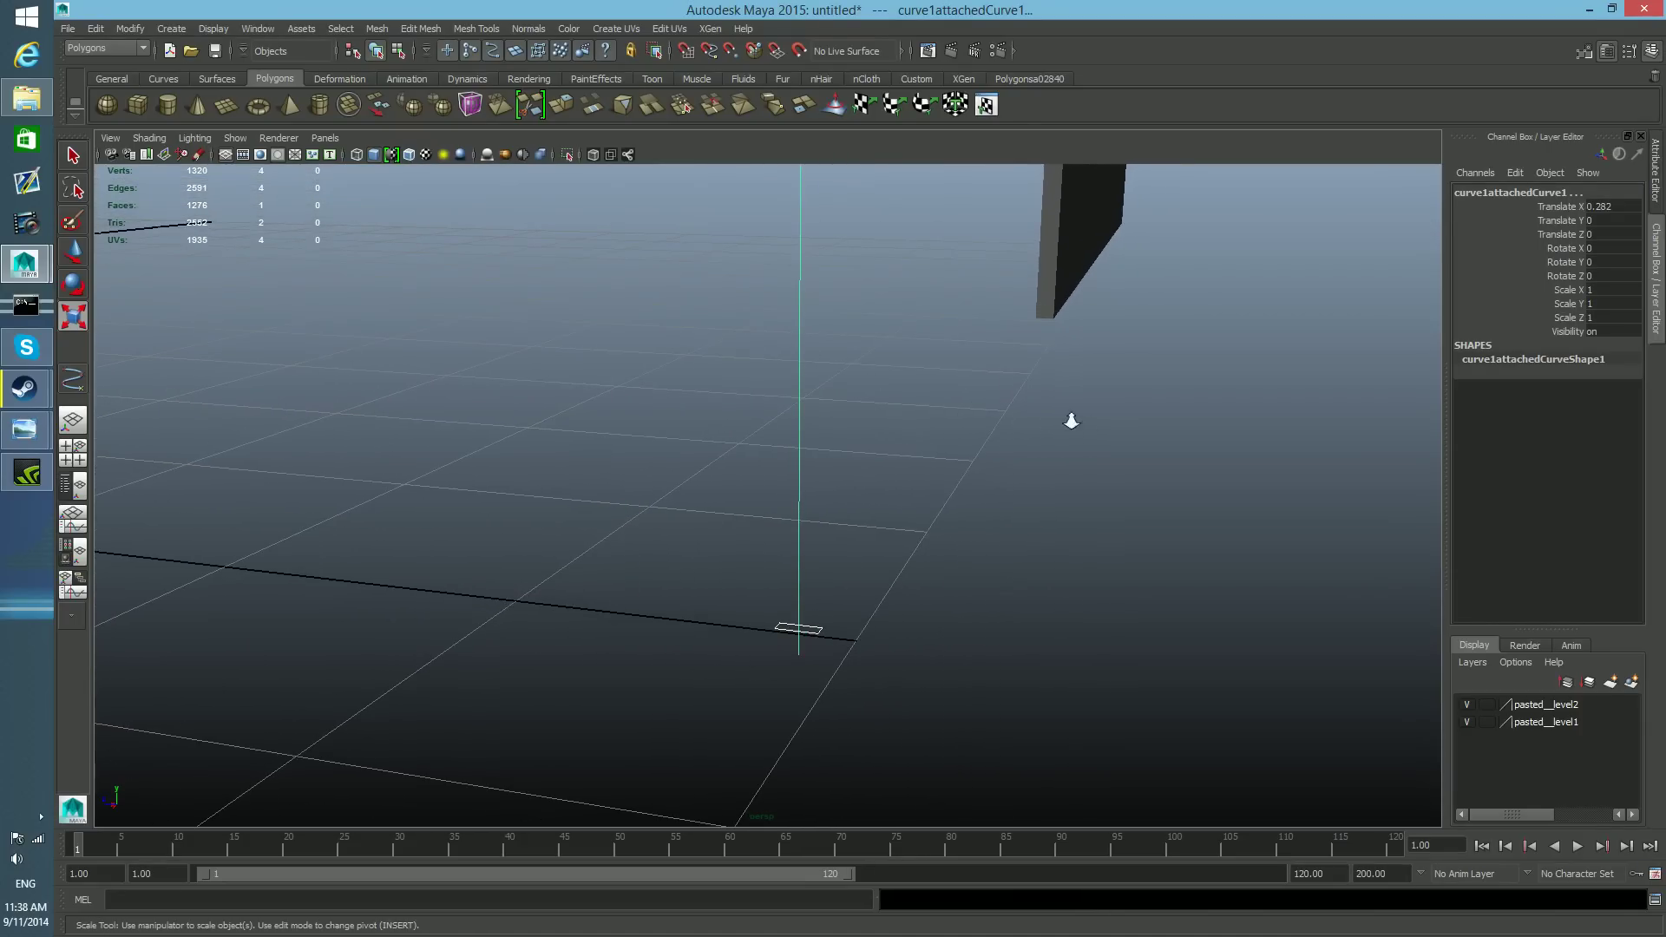
{"action": "right_click_drag", "start_coordinate": [1072, 421], "coordinate": [867, 484], "text": "alt"}
{"action": "middle_click_drag", "start_coordinate": [829, 557], "coordinate": [857, 531], "text": "alt"}
{"action": "right_click_drag", "start_coordinate": [735, 511], "coordinate": [1065, 596], "text": "alt"}
{"action": "middle_click_drag", "start_coordinate": [948, 598], "coordinate": [894, 669], "text": "alt"}
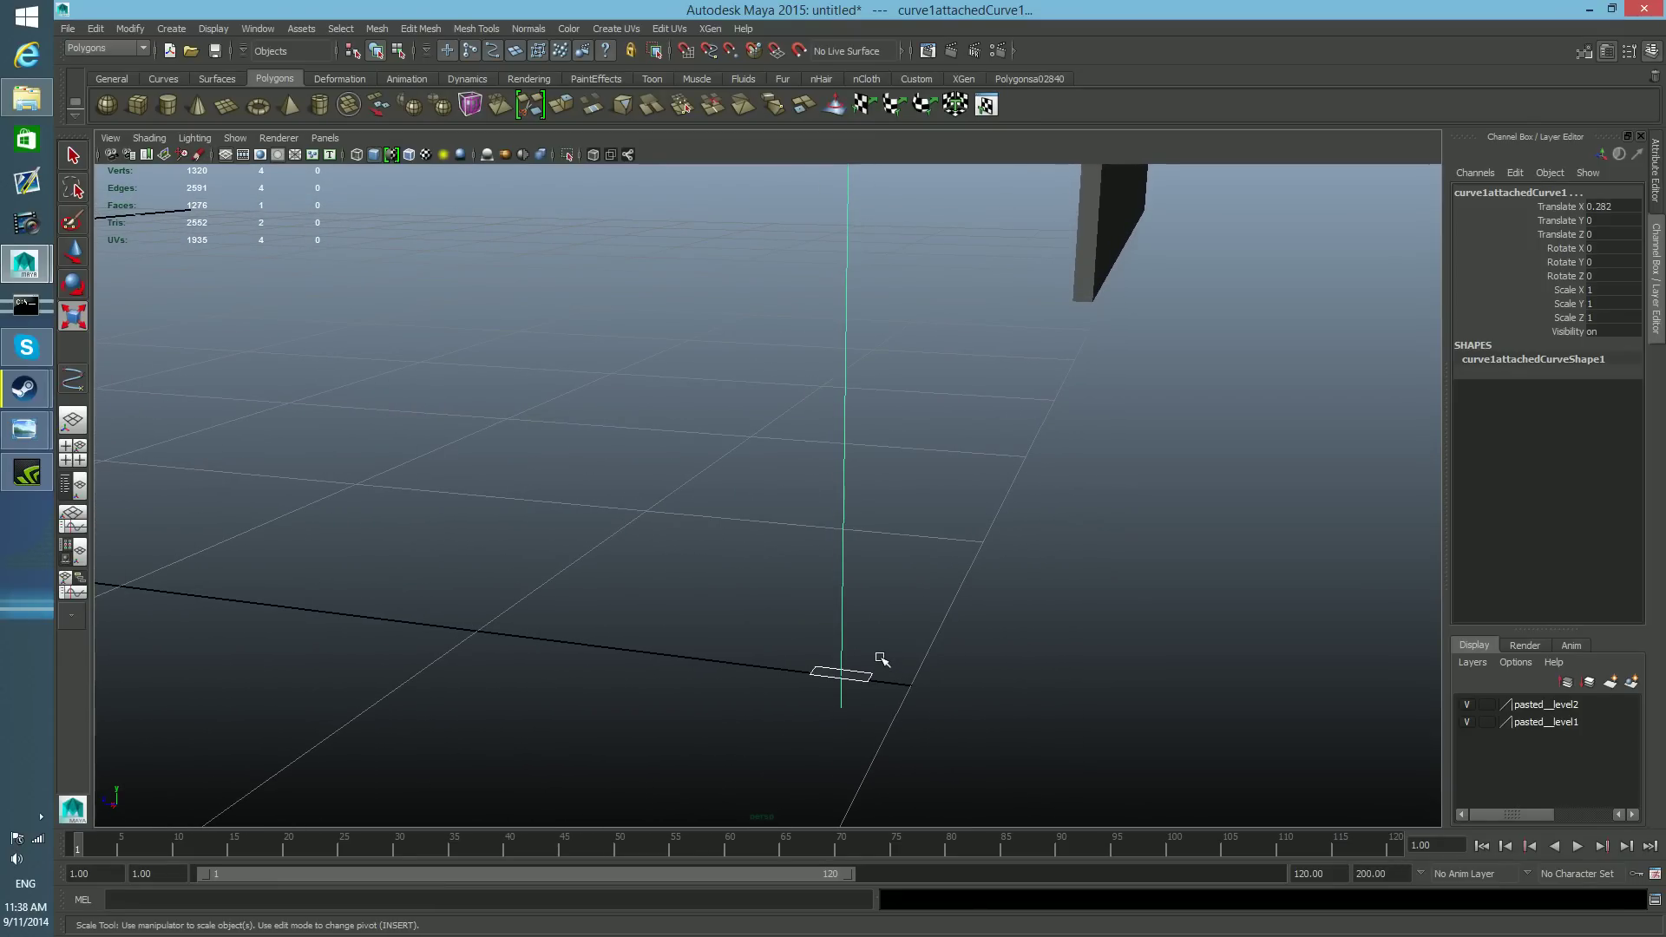
{"action": "scroll", "coordinate": [874, 649], "scroll_direction": "down", "scroll_amount": 3}
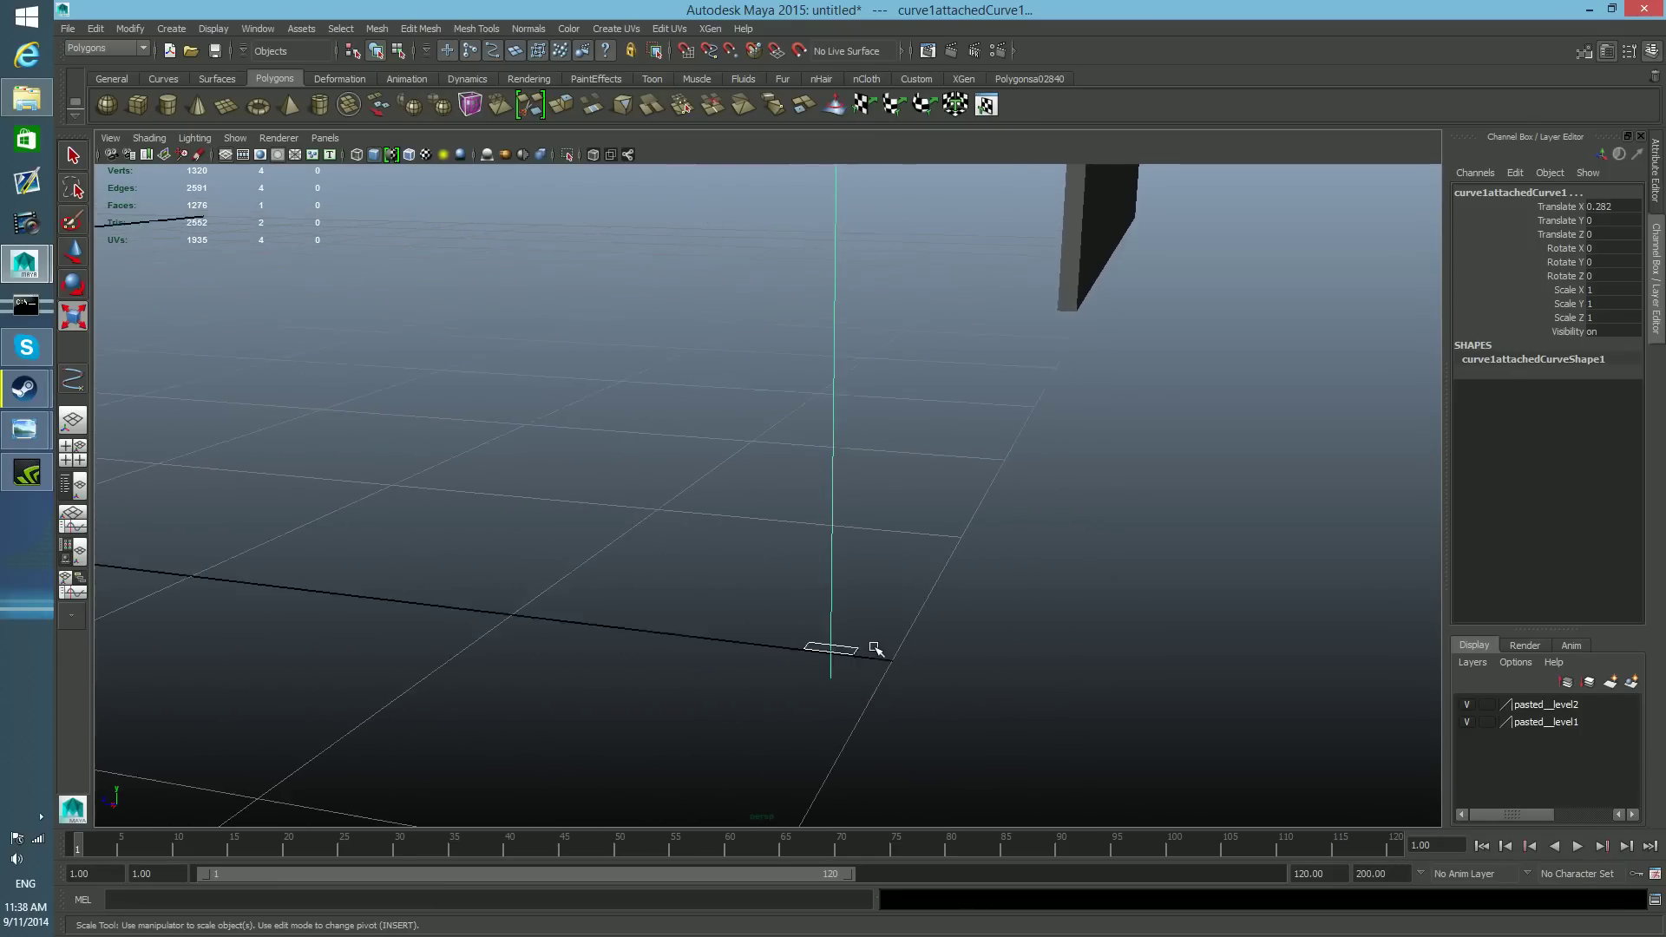
- Show the curve's control vertices and delete those along its straight vertical run, keeping the ones at its lower end
{"action": "left_click", "coordinate": [814, 572]}
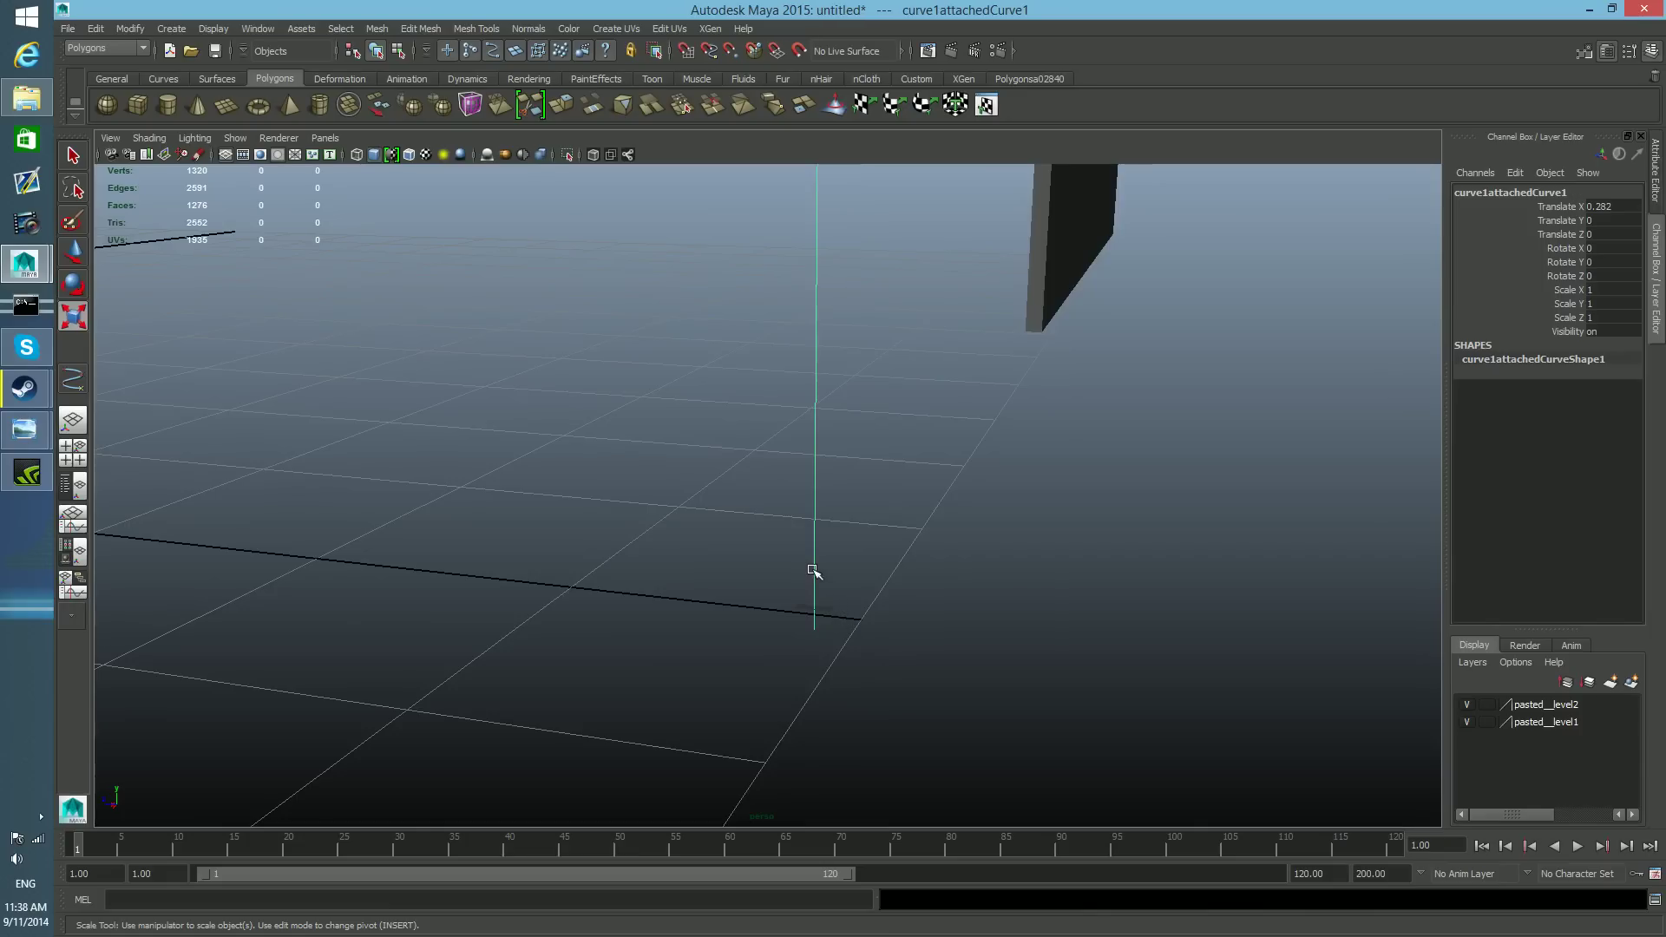
{"action": "left_click_drag", "start_coordinate": [724, 445], "coordinate": [903, 501]}
{"action": "right_click_drag", "start_coordinate": [805, 419], "coordinate": [733, 422]}
{"action": "scroll", "coordinate": [782, 494], "scroll_direction": "down", "scroll_amount": 2}
{"action": "scroll", "coordinate": [782, 500], "scroll_direction": "down", "scroll_amount": 6}
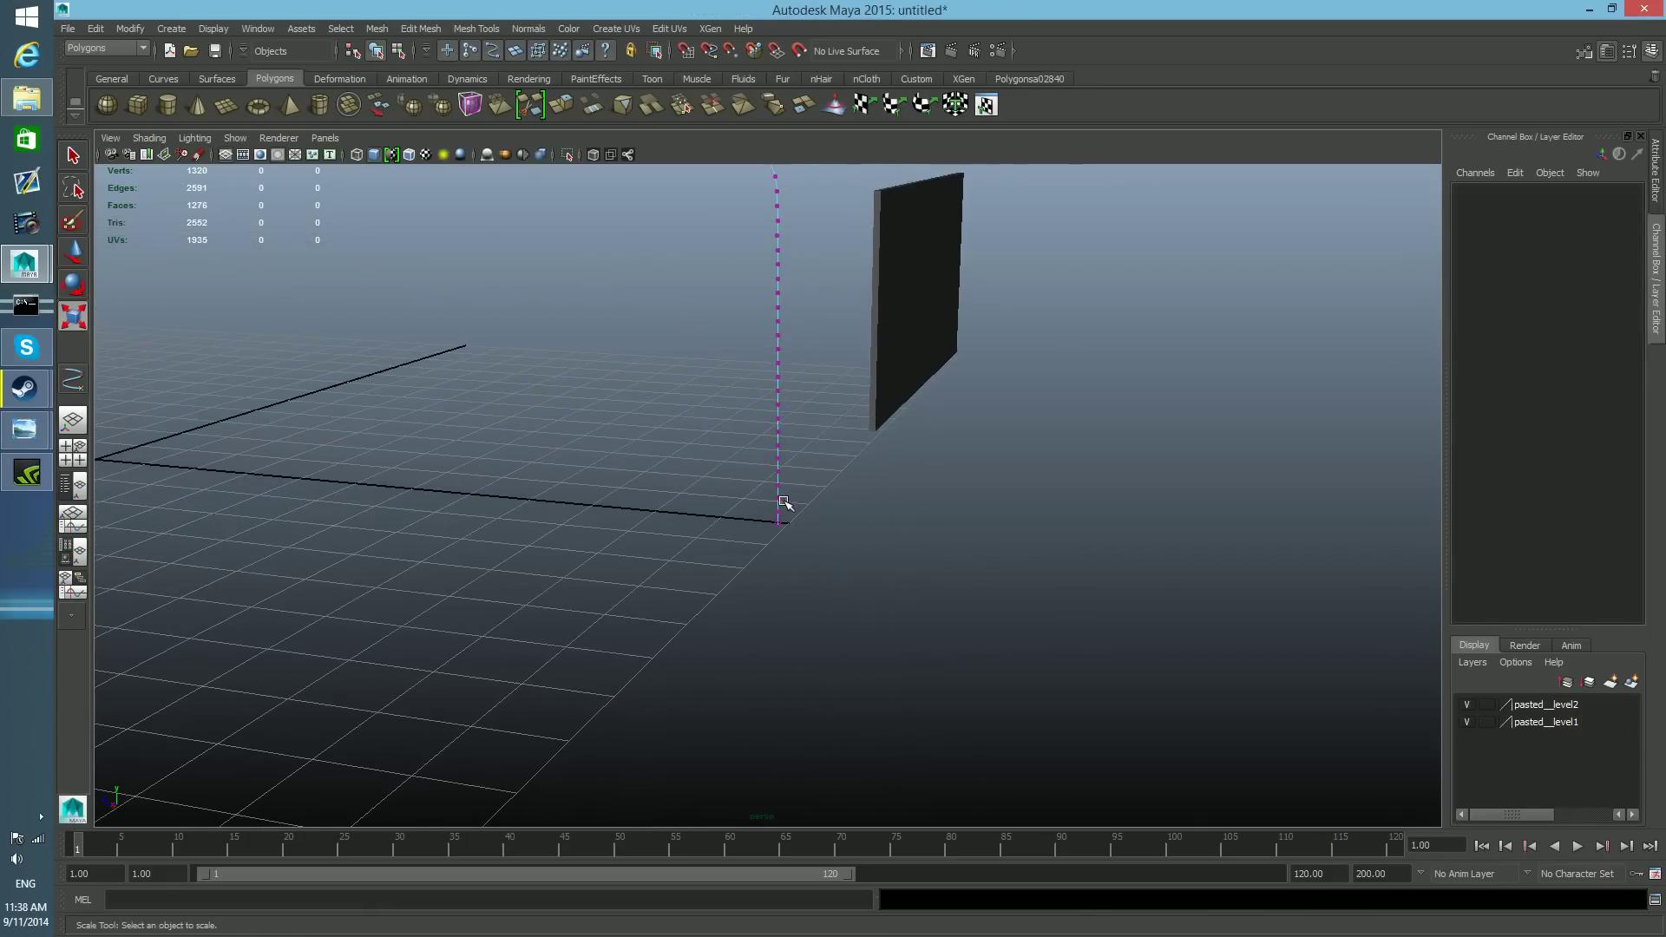
{"action": "middle_click_drag", "start_coordinate": [754, 452], "coordinate": [785, 579], "text": "alt"}
{"action": "left_click_drag", "start_coordinate": [785, 579], "coordinate": [813, 565], "text": "alt"}
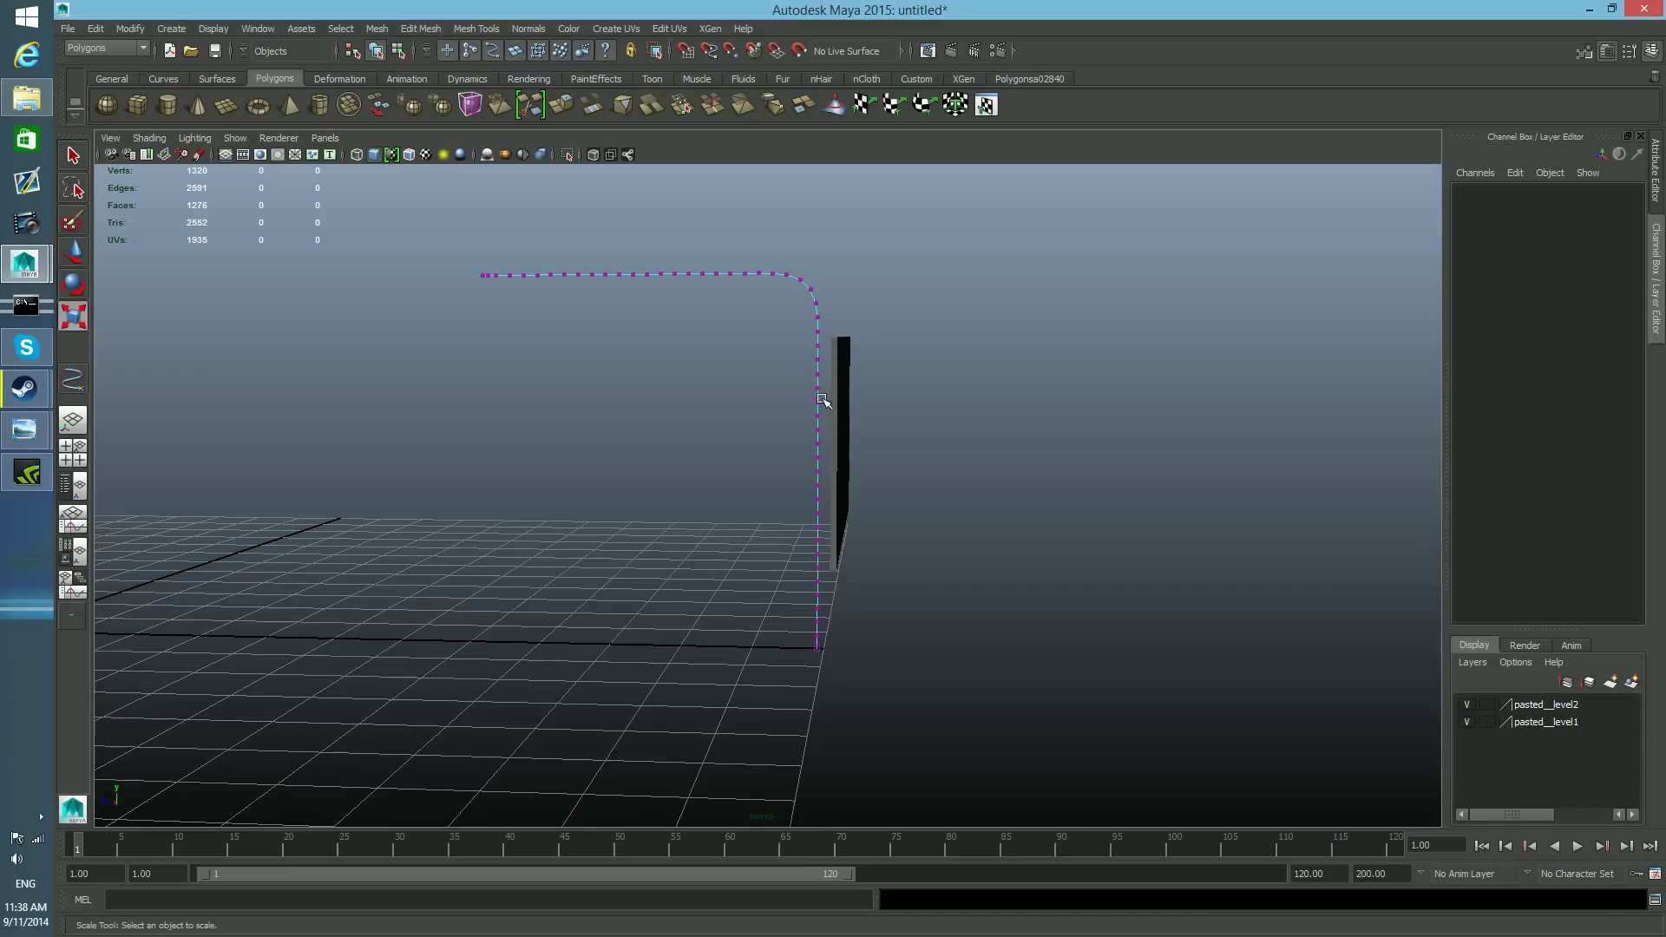
{"action": "left_click_drag", "start_coordinate": [794, 346], "coordinate": [869, 623]}
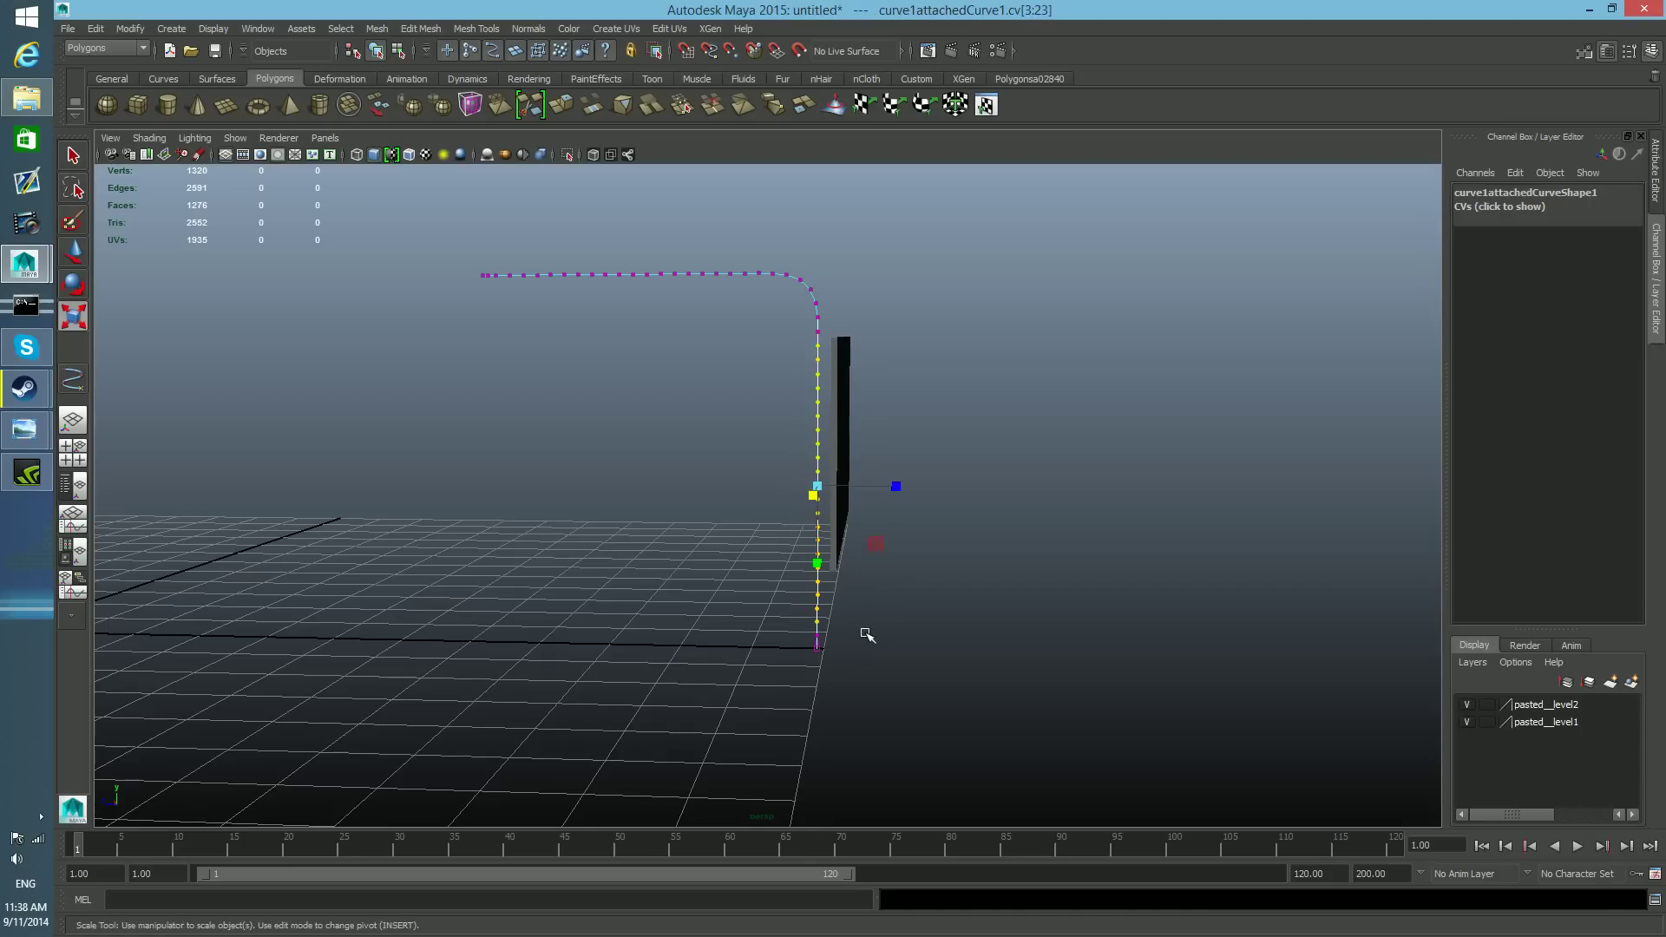
{"action": "left_click", "coordinate": [865, 634]}
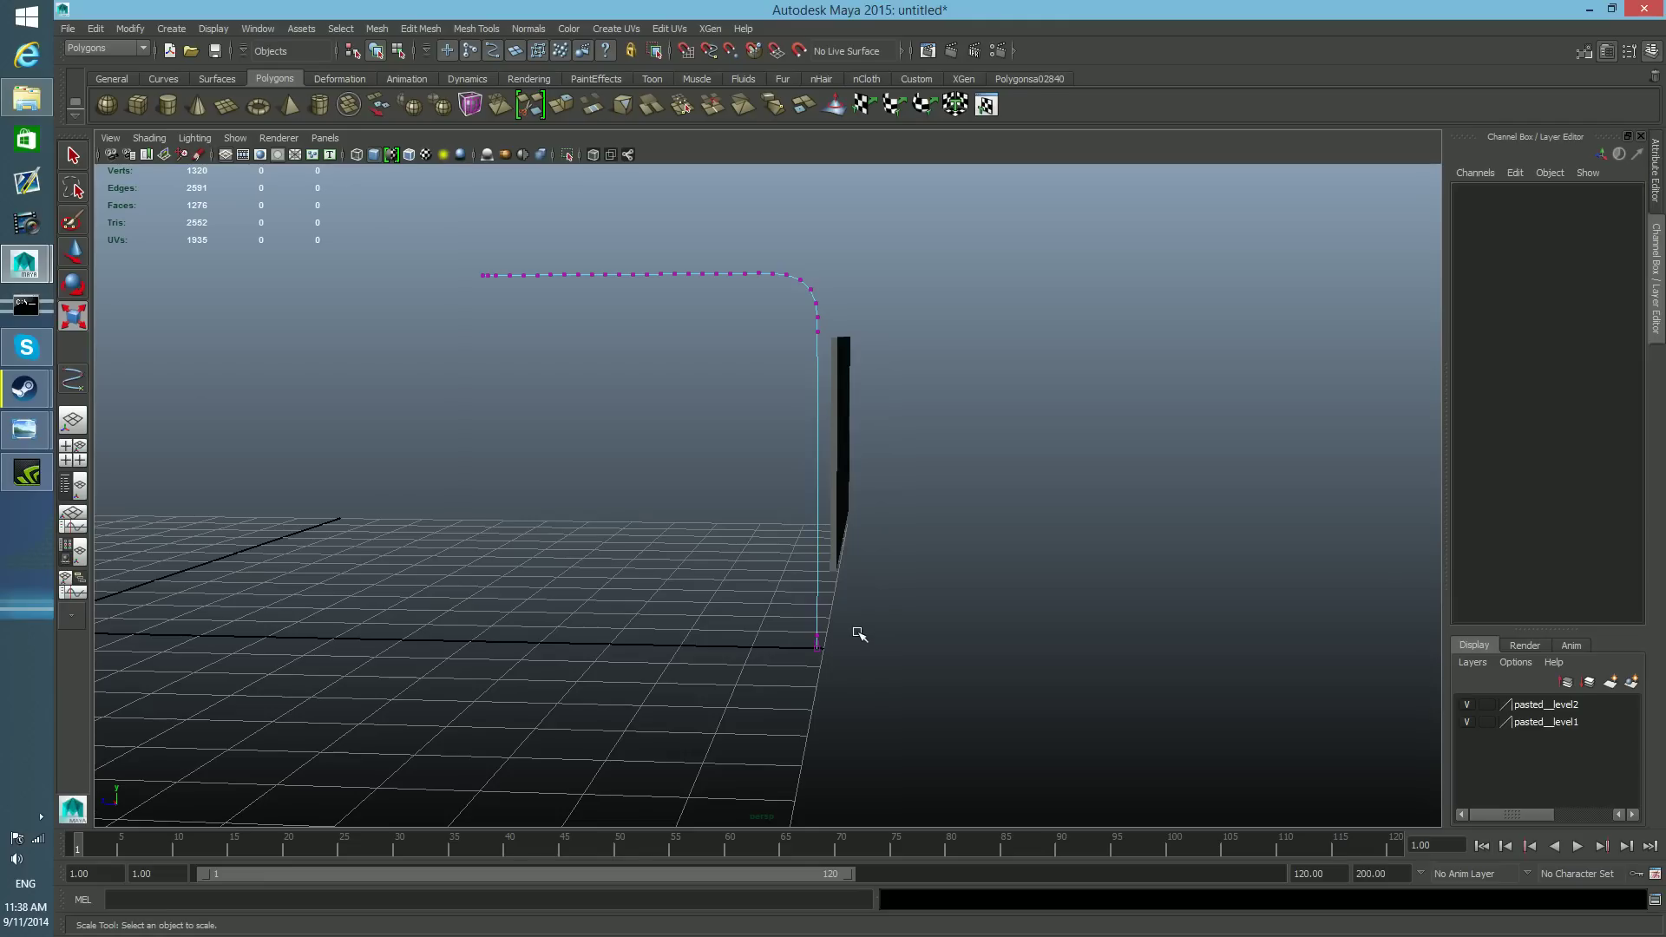
- Return to object selection and inspect the span count in the curve shape's attributes
{"action": "key", "text": "F8"}
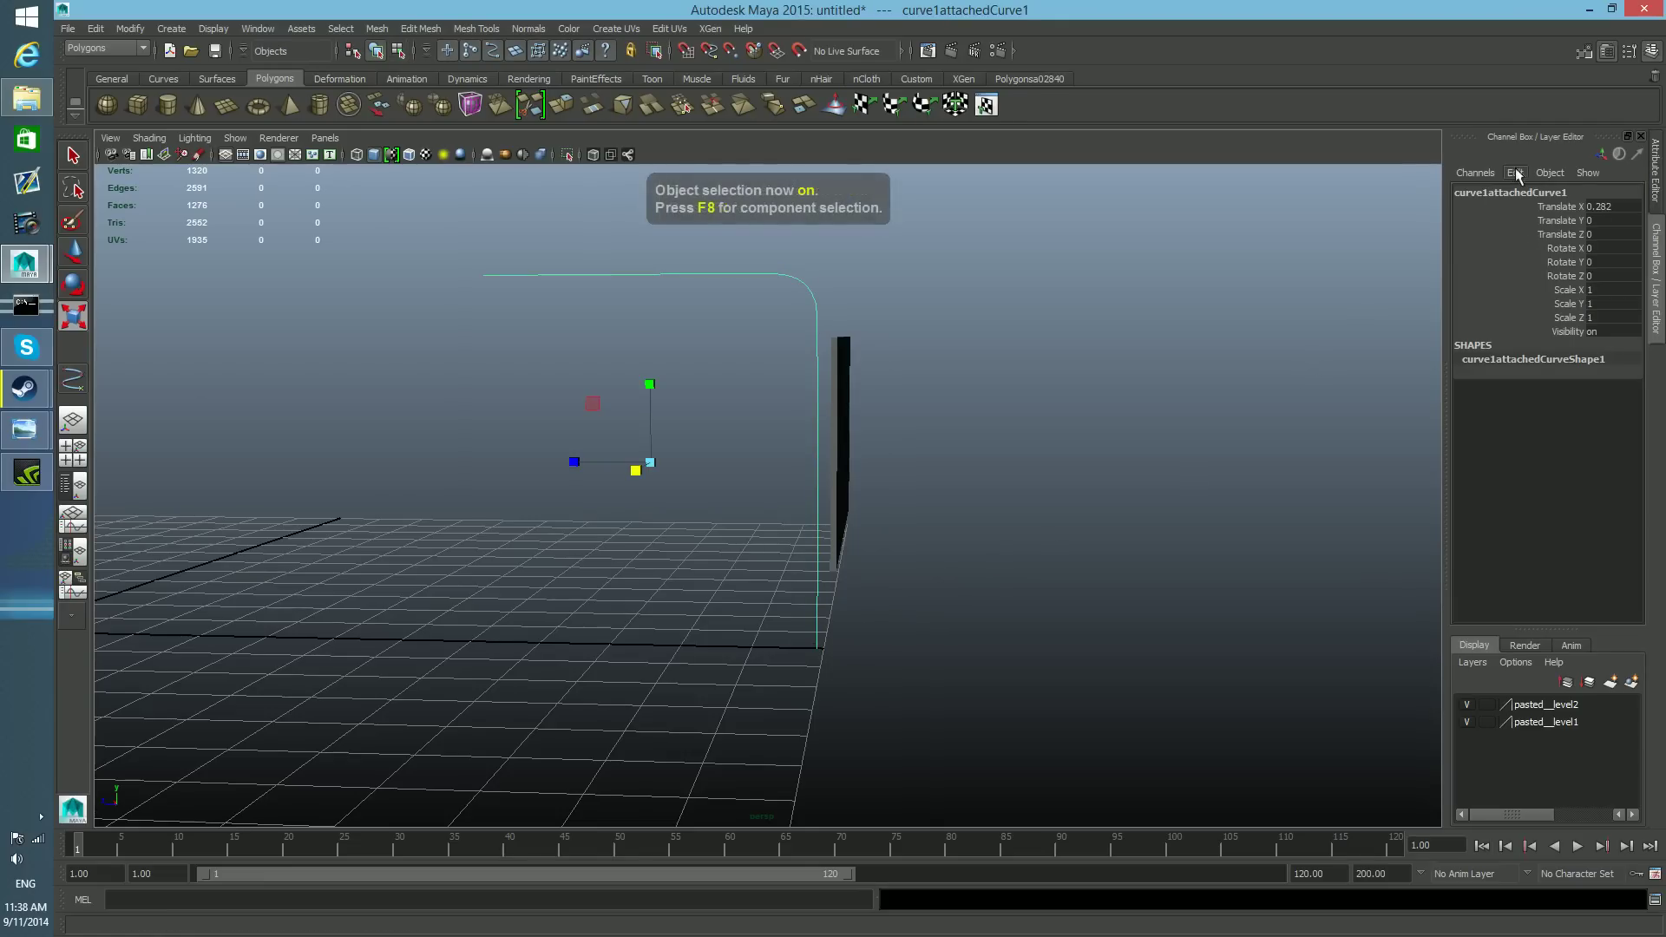
{"action": "left_click", "coordinate": [1602, 56]}
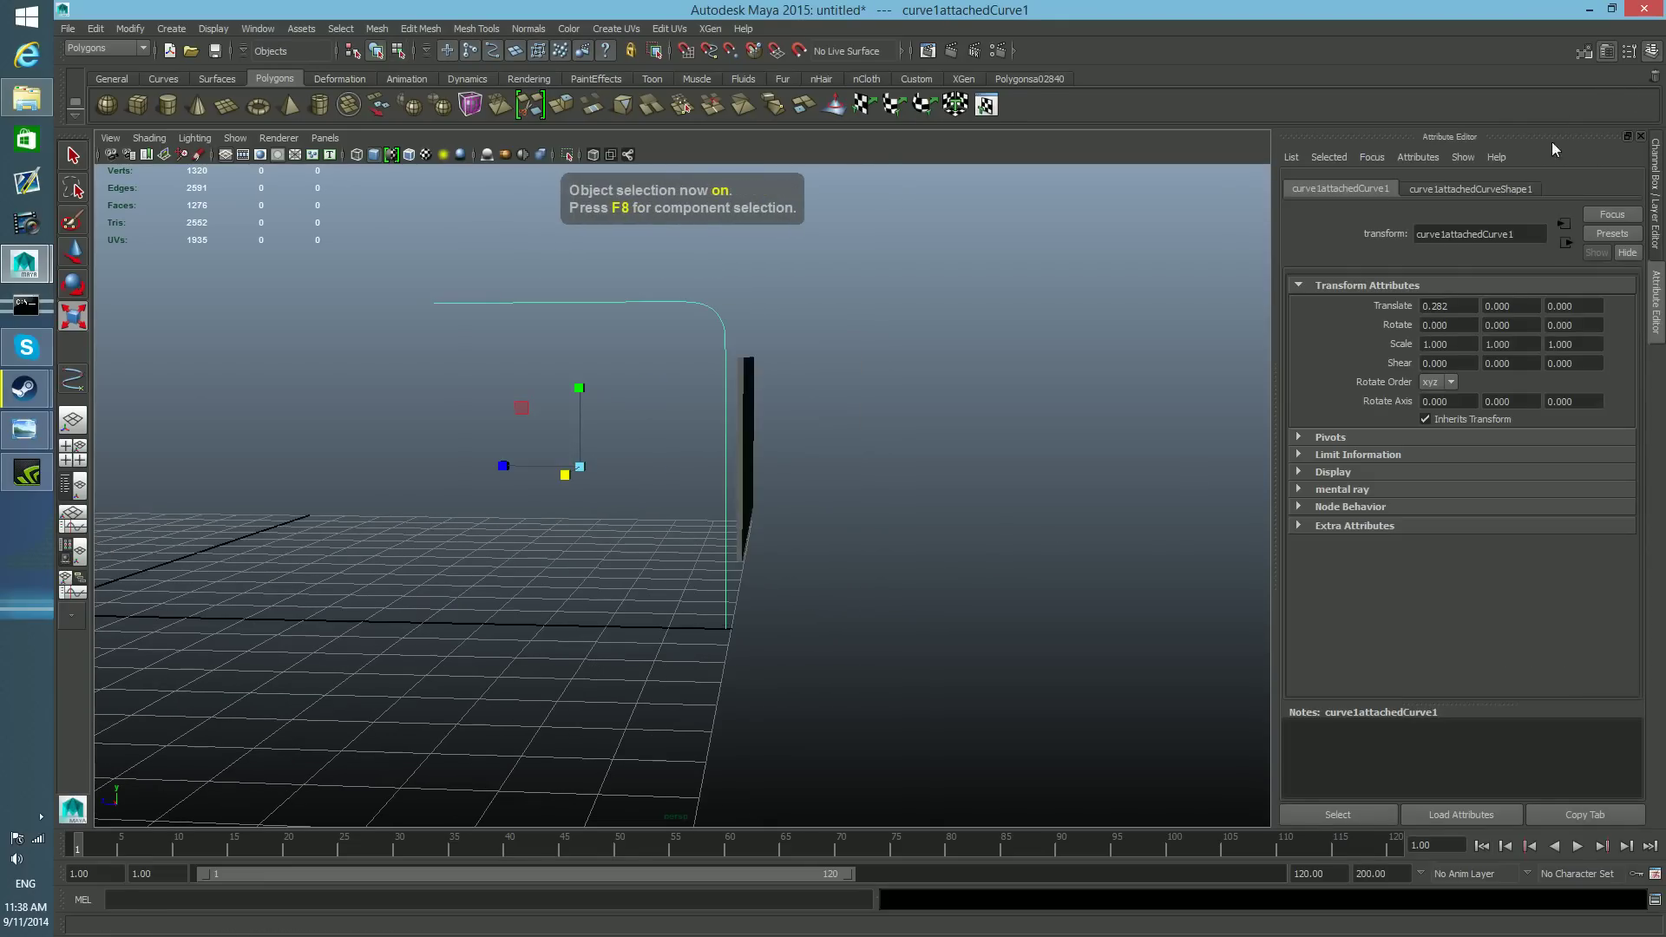
{"action": "left_click", "coordinate": [1484, 184]}
{"action": "left_click_drag", "start_coordinate": [1435, 327], "coordinate": [1427, 326]}
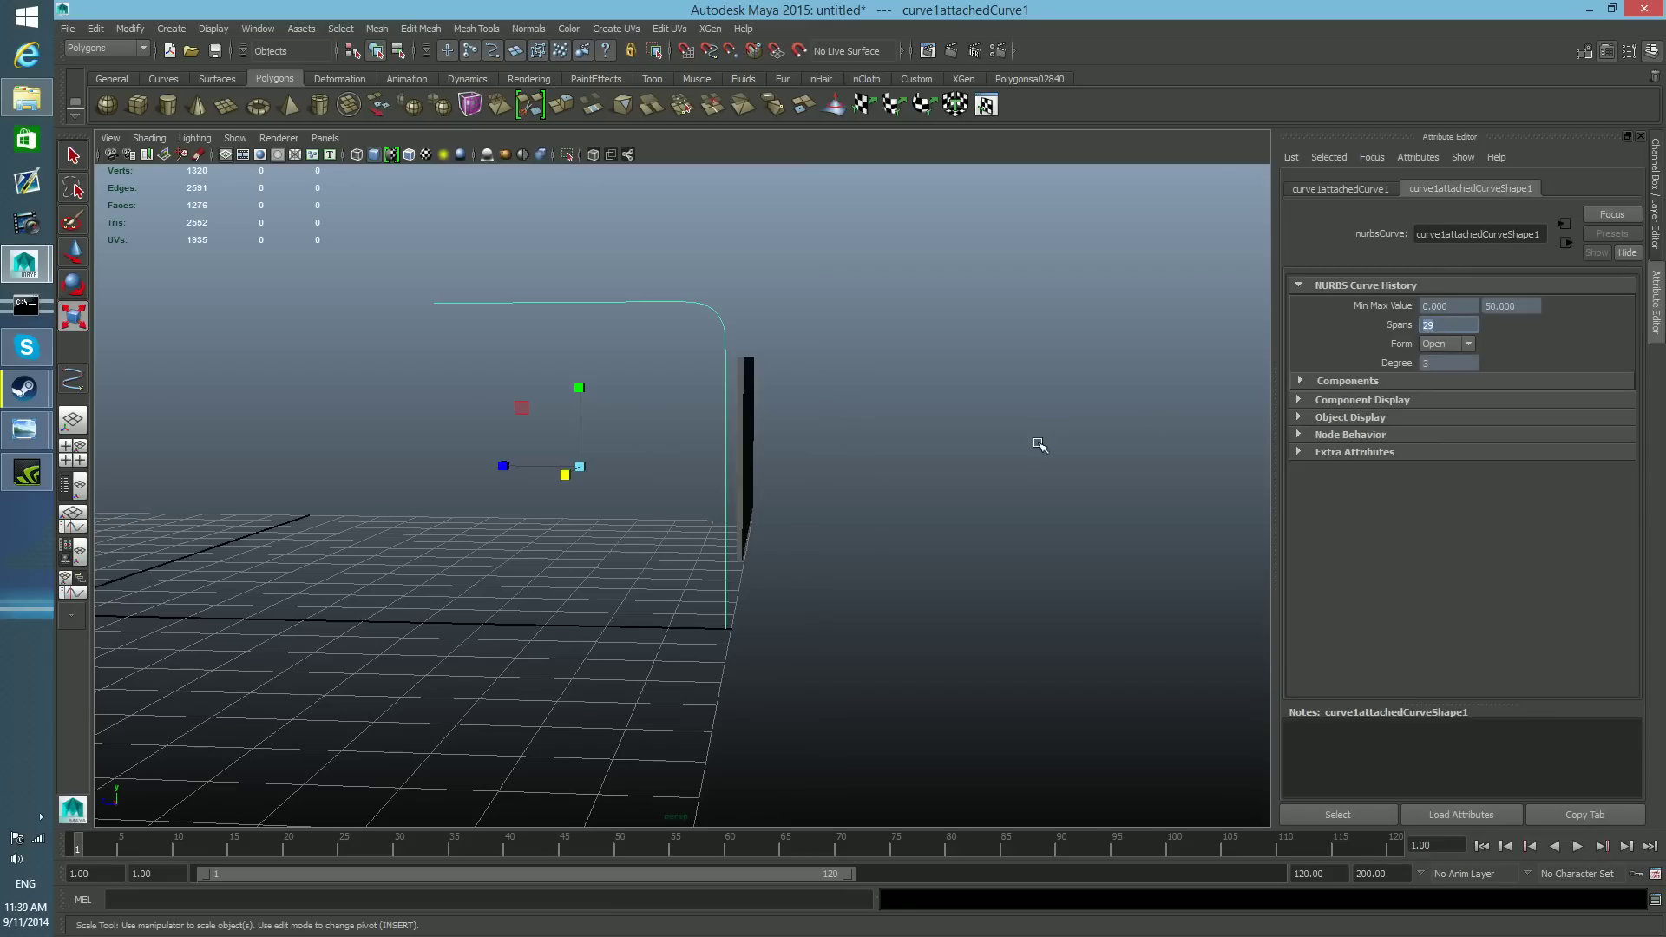
- Undo the last deletion of control vertices on the curve's vertical run
{"action": "left_click", "coordinate": [892, 486]}
{"action": "left_click_drag", "start_coordinate": [704, 461], "coordinate": [728, 540]}
{"action": "key", "text": "ctrl+z"}
{"action": "key", "text": "ctrl+z"}
{"action": "key", "text": "ctrl+z"}
{"action": "key", "text": "ctrl+z"}
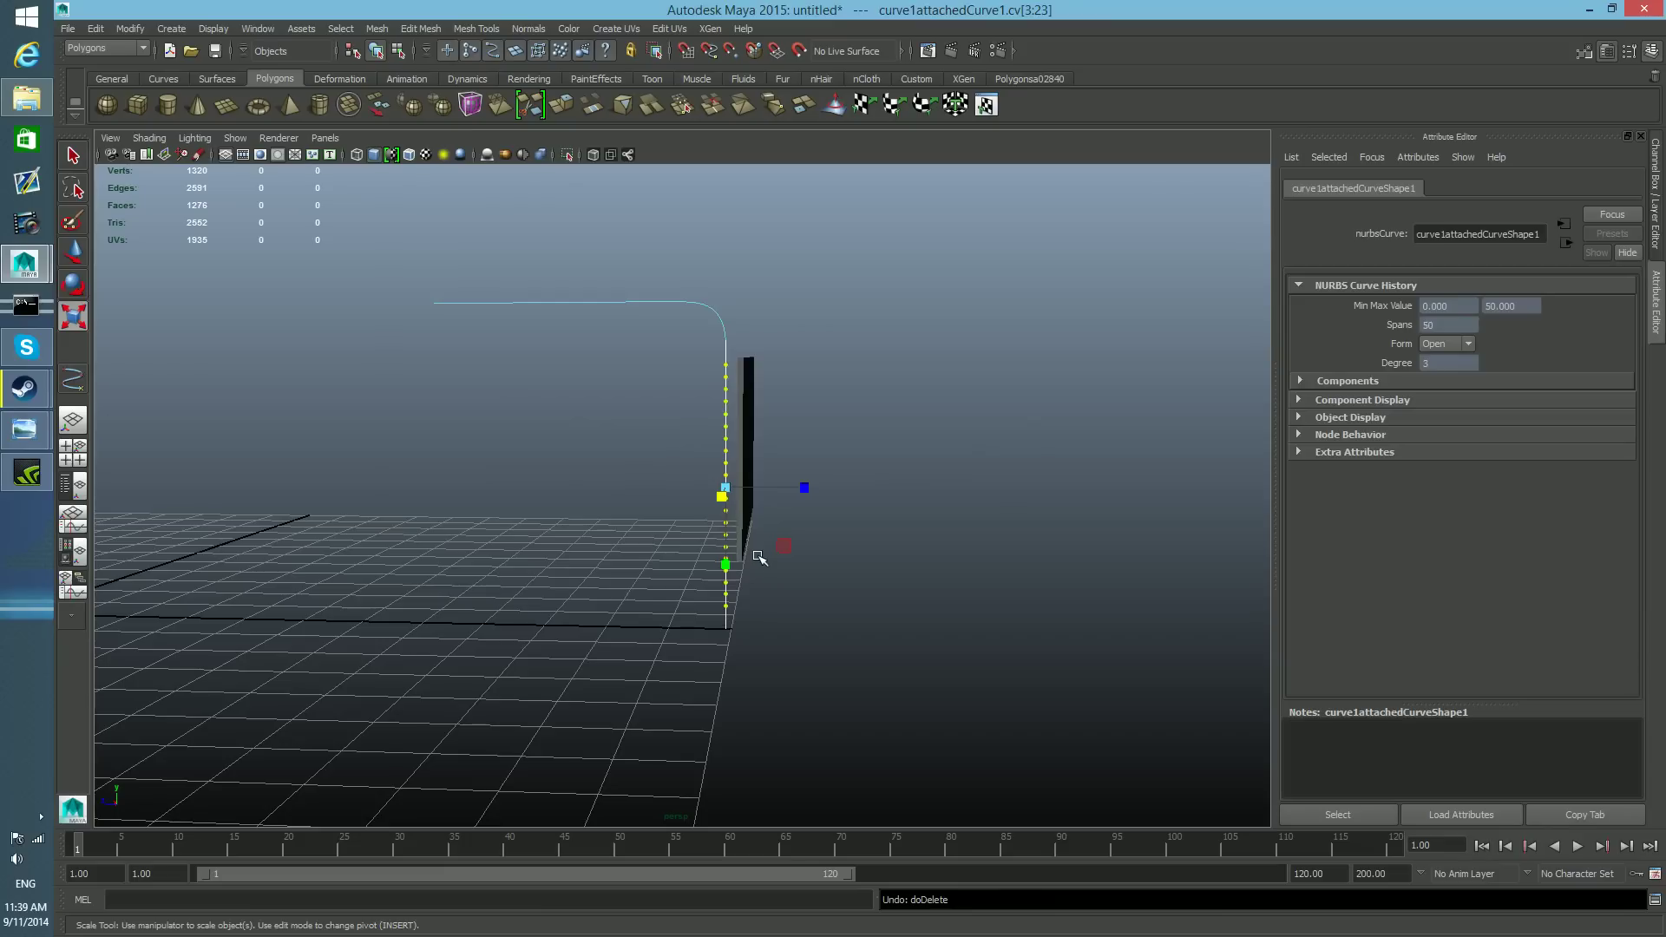
- Delete the control vertices along the curve's vertical run again, keeping those at the lower end and around the bend
{"action": "left_click", "coordinate": [761, 560]}
{"action": "left_click_drag", "start_coordinate": [692, 281], "coordinate": [769, 302]}
{"action": "left_click_drag", "start_coordinate": [704, 491], "coordinate": [714, 591]}
{"action": "middle_click_drag", "start_coordinate": [618, 355], "coordinate": [679, 421], "text": "alt"}
{"action": "middle_click_drag", "start_coordinate": [769, 624], "coordinate": [718, 569], "text": "alt"}
{"action": "right_click_drag", "start_coordinate": [719, 560], "coordinate": [650, 562]}
{"action": "middle_click_drag", "start_coordinate": [712, 638], "coordinate": [721, 547], "text": "alt"}
{"action": "scroll", "coordinate": [722, 548], "scroll_direction": "up", "scroll_amount": 5}
{"action": "middle_click_drag", "start_coordinate": [801, 633], "coordinate": [686, 445], "text": "alt"}
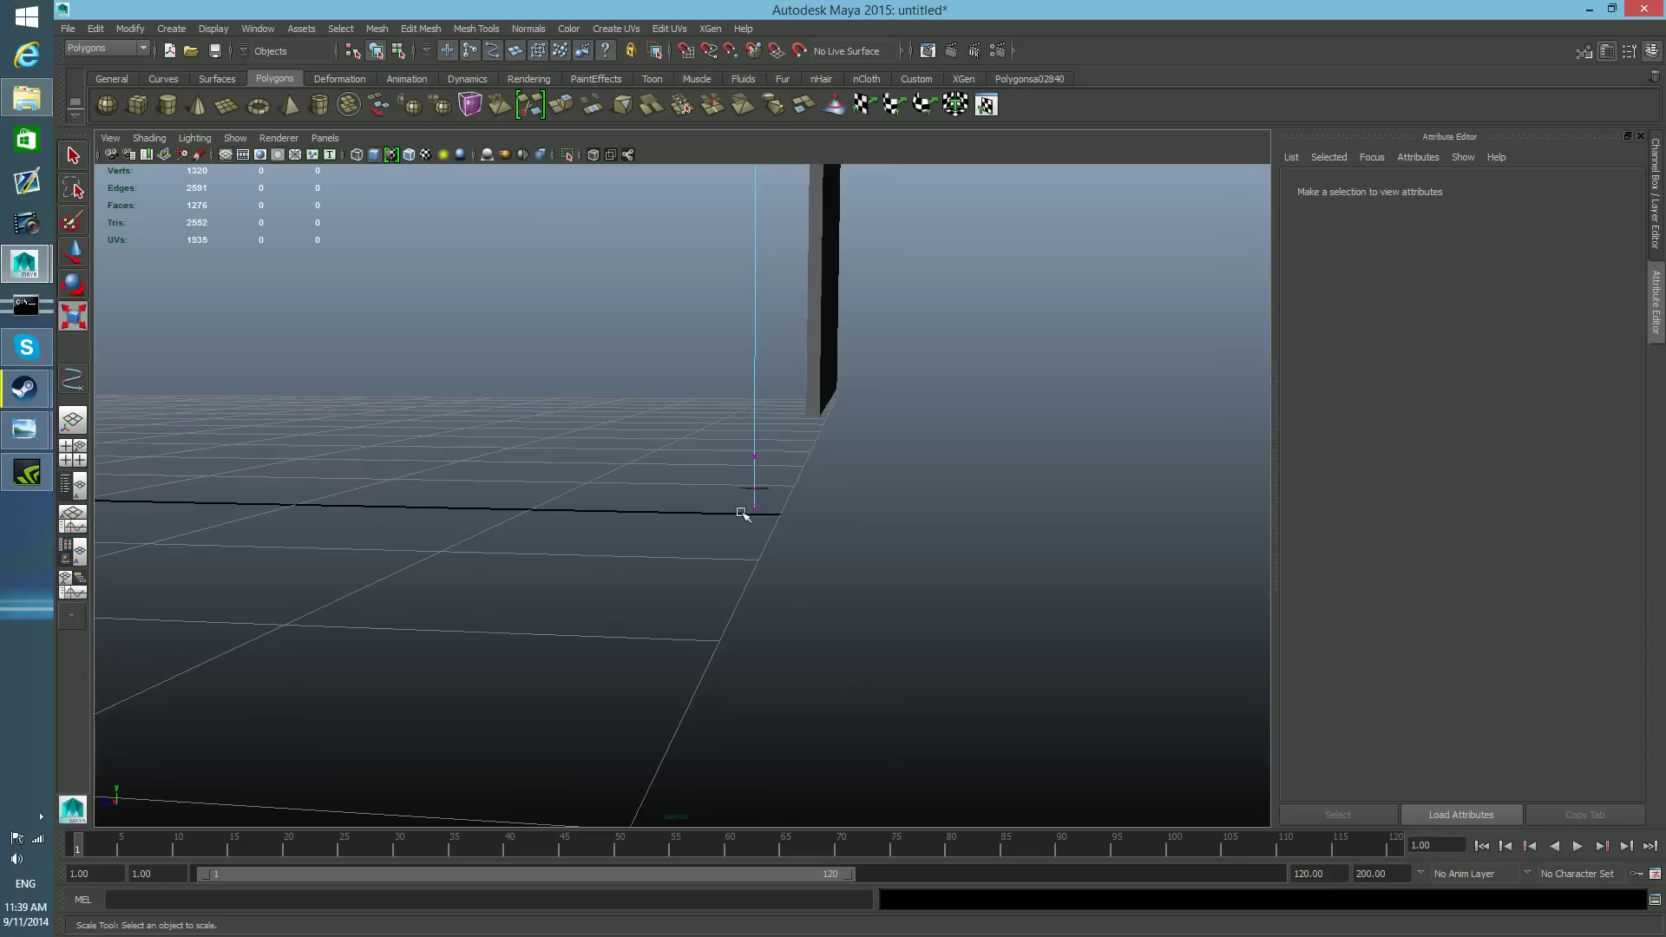
- Delete the control vertices along the curve's horizontal run, keeping those at its far end and bend, and return to object selection
{"action": "left_click_drag", "start_coordinate": [725, 544], "coordinate": [816, 666], "text": "alt"}
{"action": "left_click_drag", "start_coordinate": [888, 577], "coordinate": [584, 448], "text": "alt"}
{"action": "middle_click_drag", "start_coordinate": [573, 456], "coordinate": [598, 595], "text": "alt"}
{"action": "left_click_drag", "start_coordinate": [599, 595], "coordinate": [674, 539], "text": "alt"}
{"action": "middle_click_drag", "start_coordinate": [673, 539], "coordinate": [695, 624], "text": "alt"}
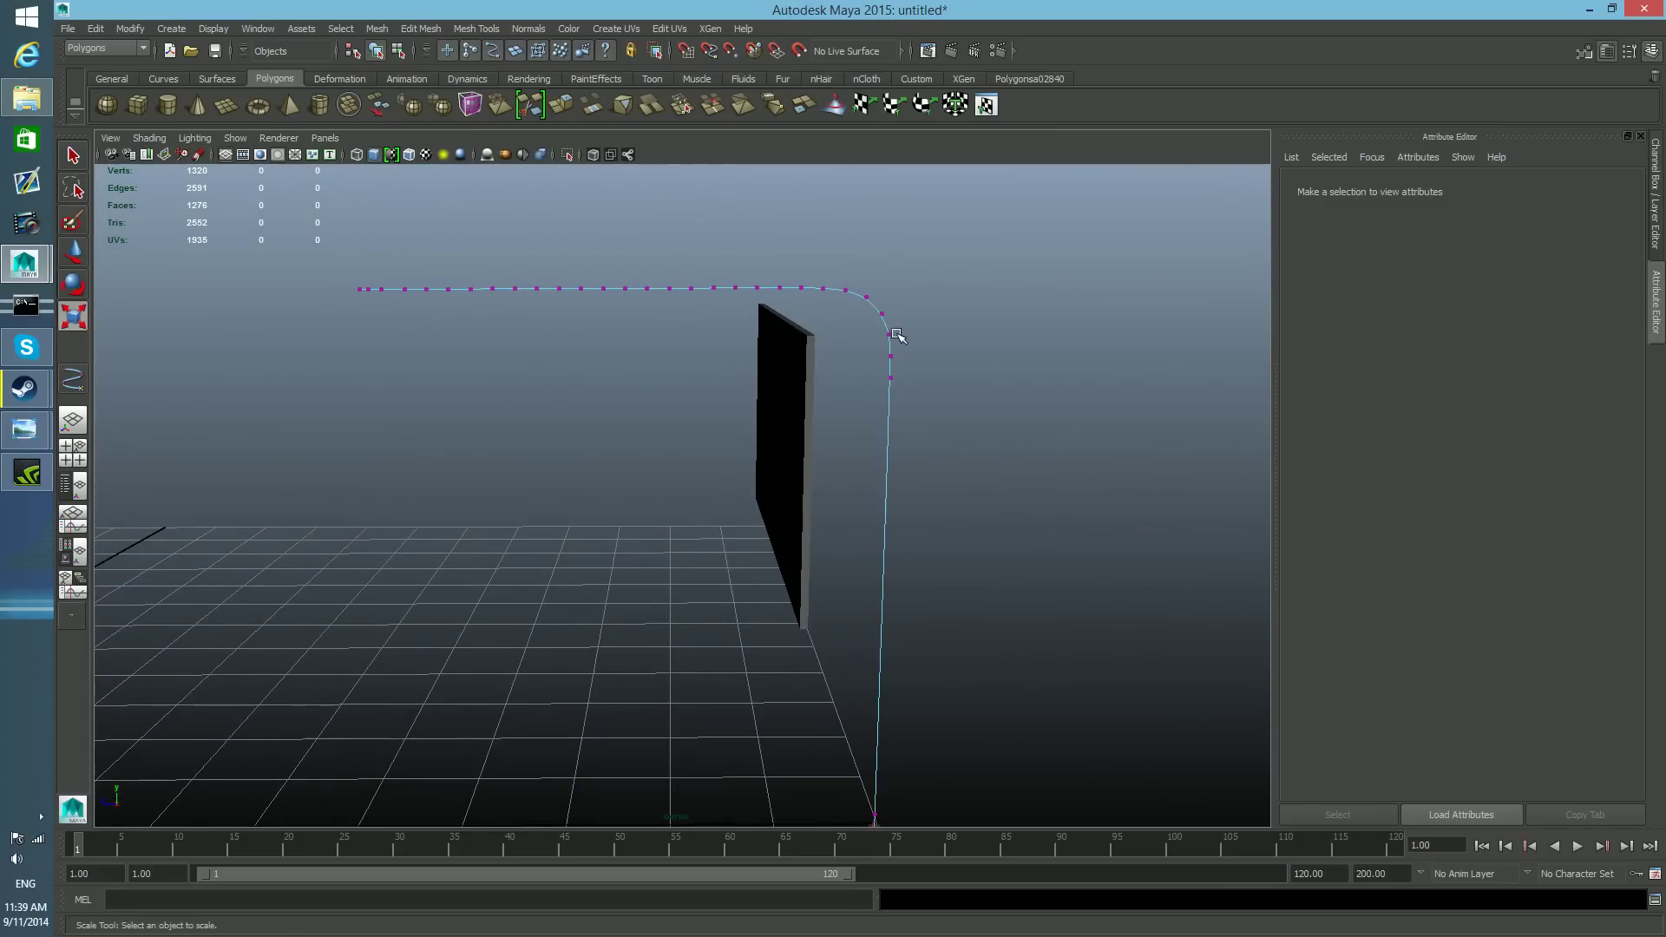
{"action": "left_click_drag", "start_coordinate": [375, 279], "coordinate": [779, 366]}
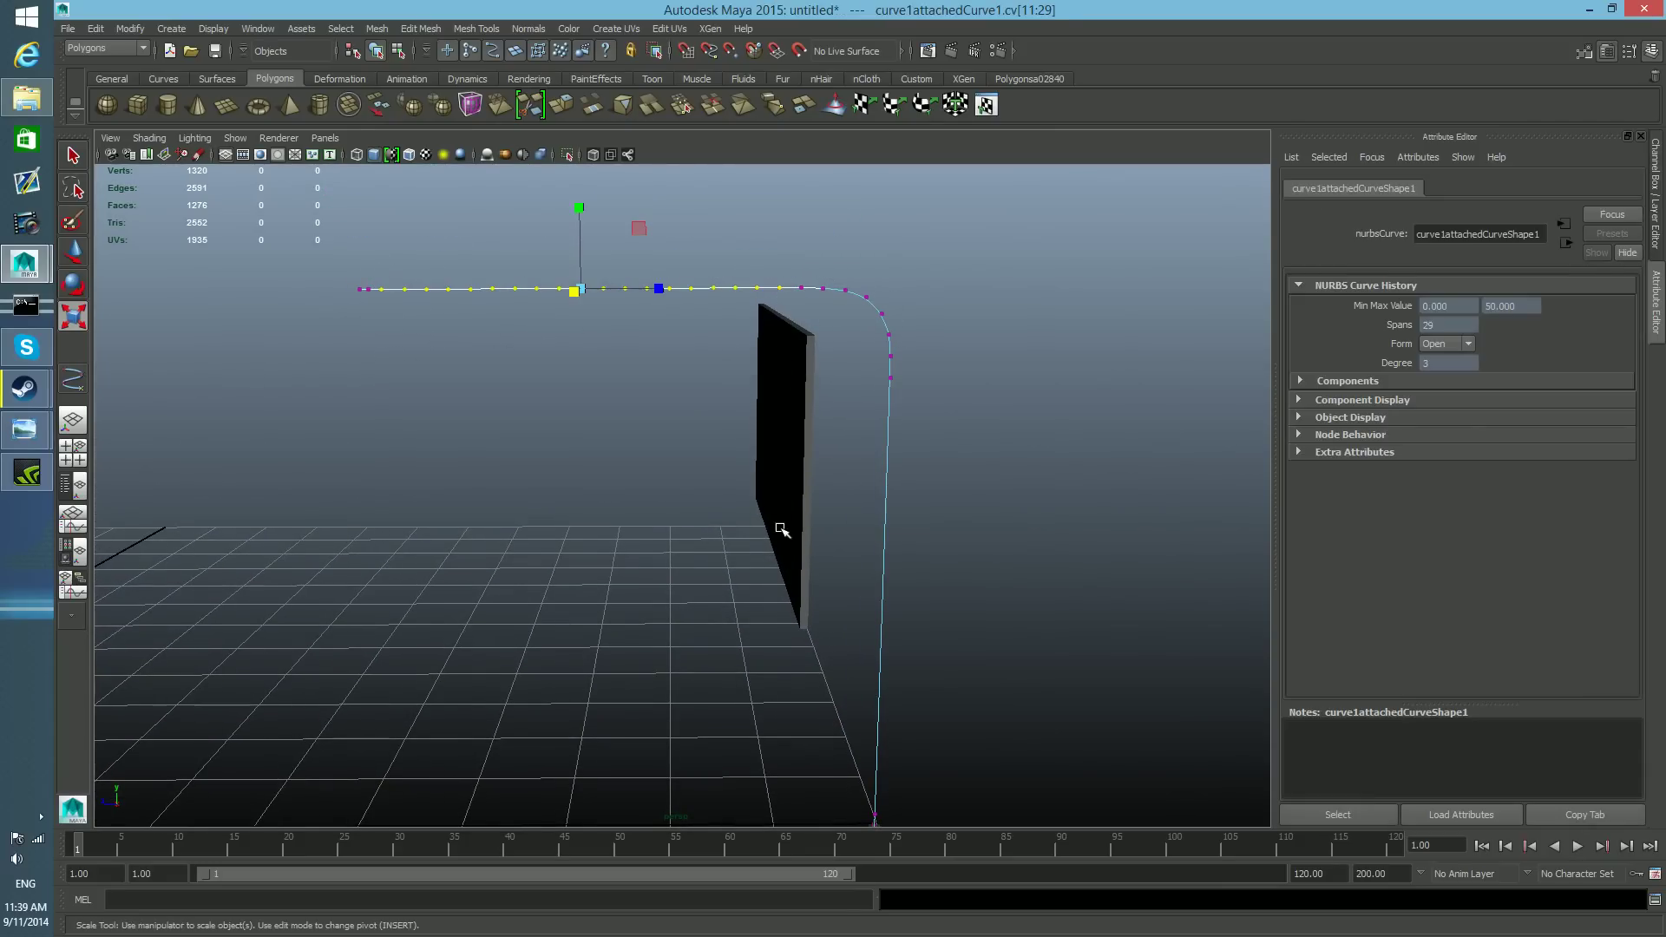
{"action": "left_click", "coordinate": [1098, 509]}
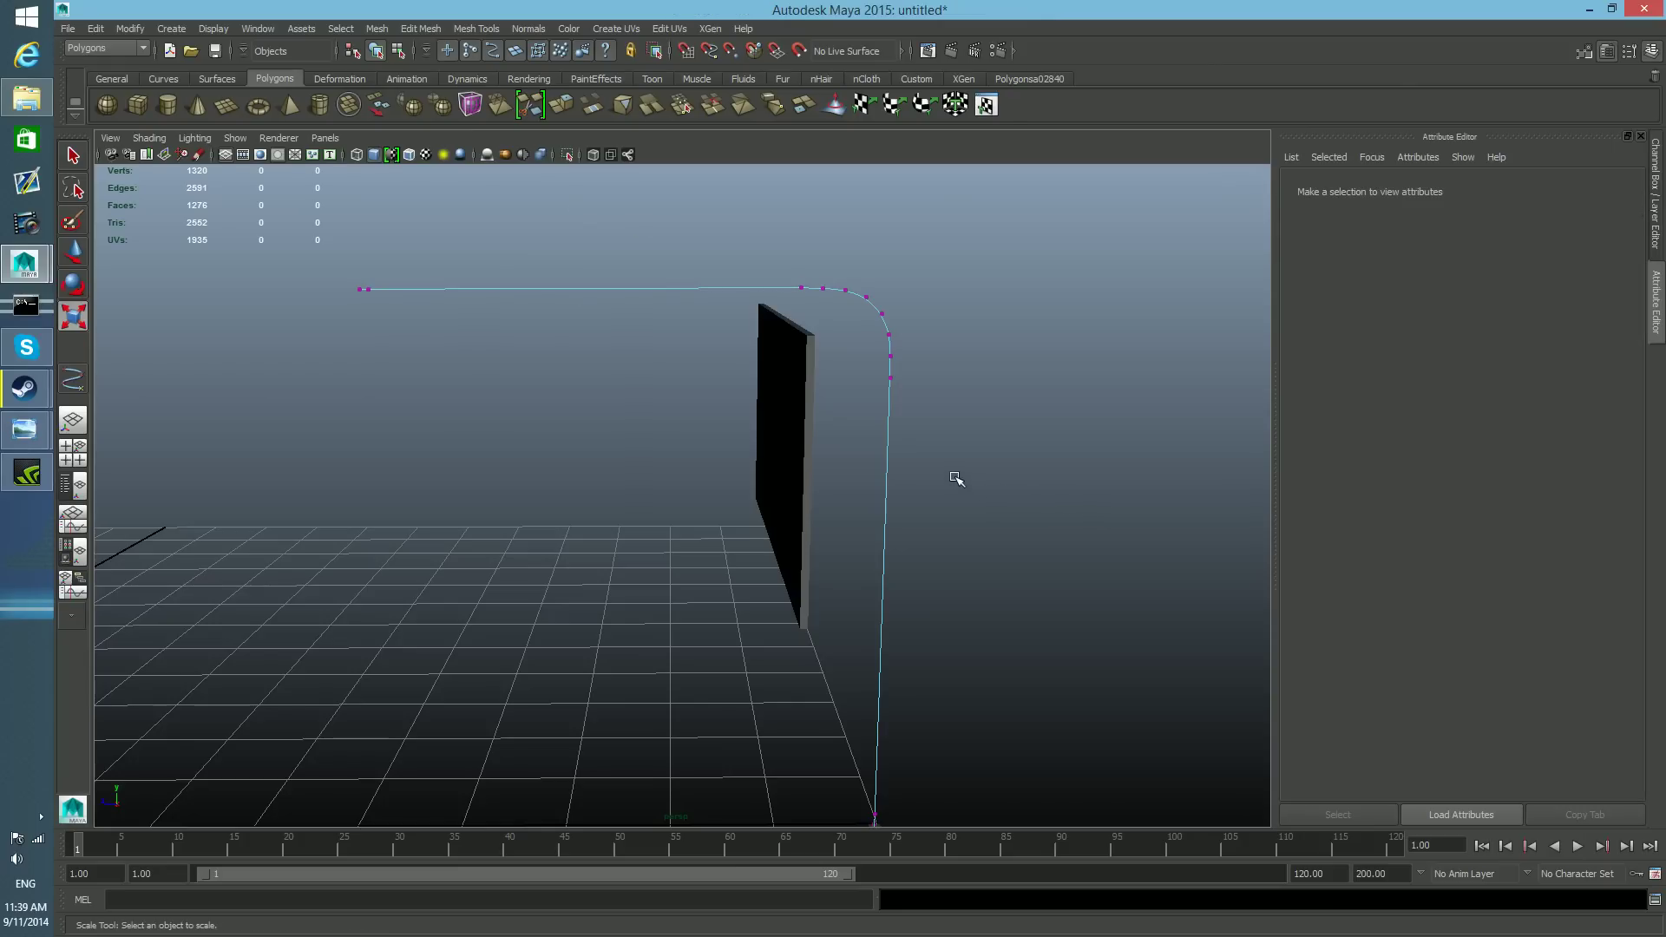
{"action": "key", "text": "F8"}
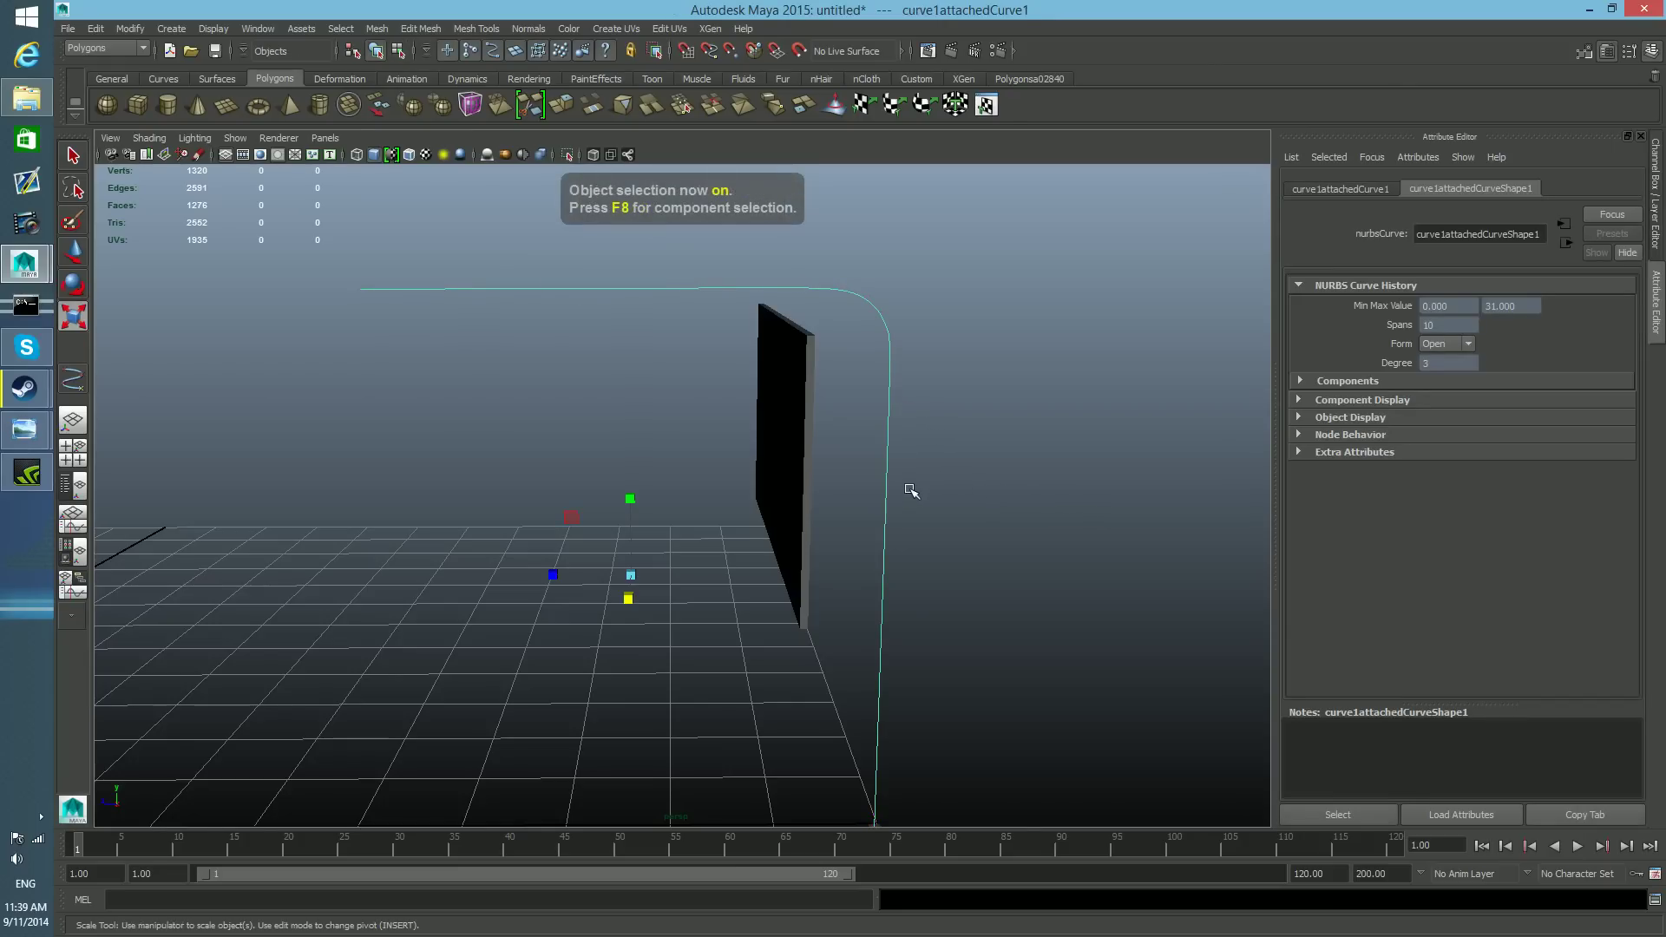
- Select the small flat face at the curve's base and add the simplified curve to the selection
{"action": "scroll", "coordinate": [905, 496], "scroll_direction": "down", "scroll_amount": 1}
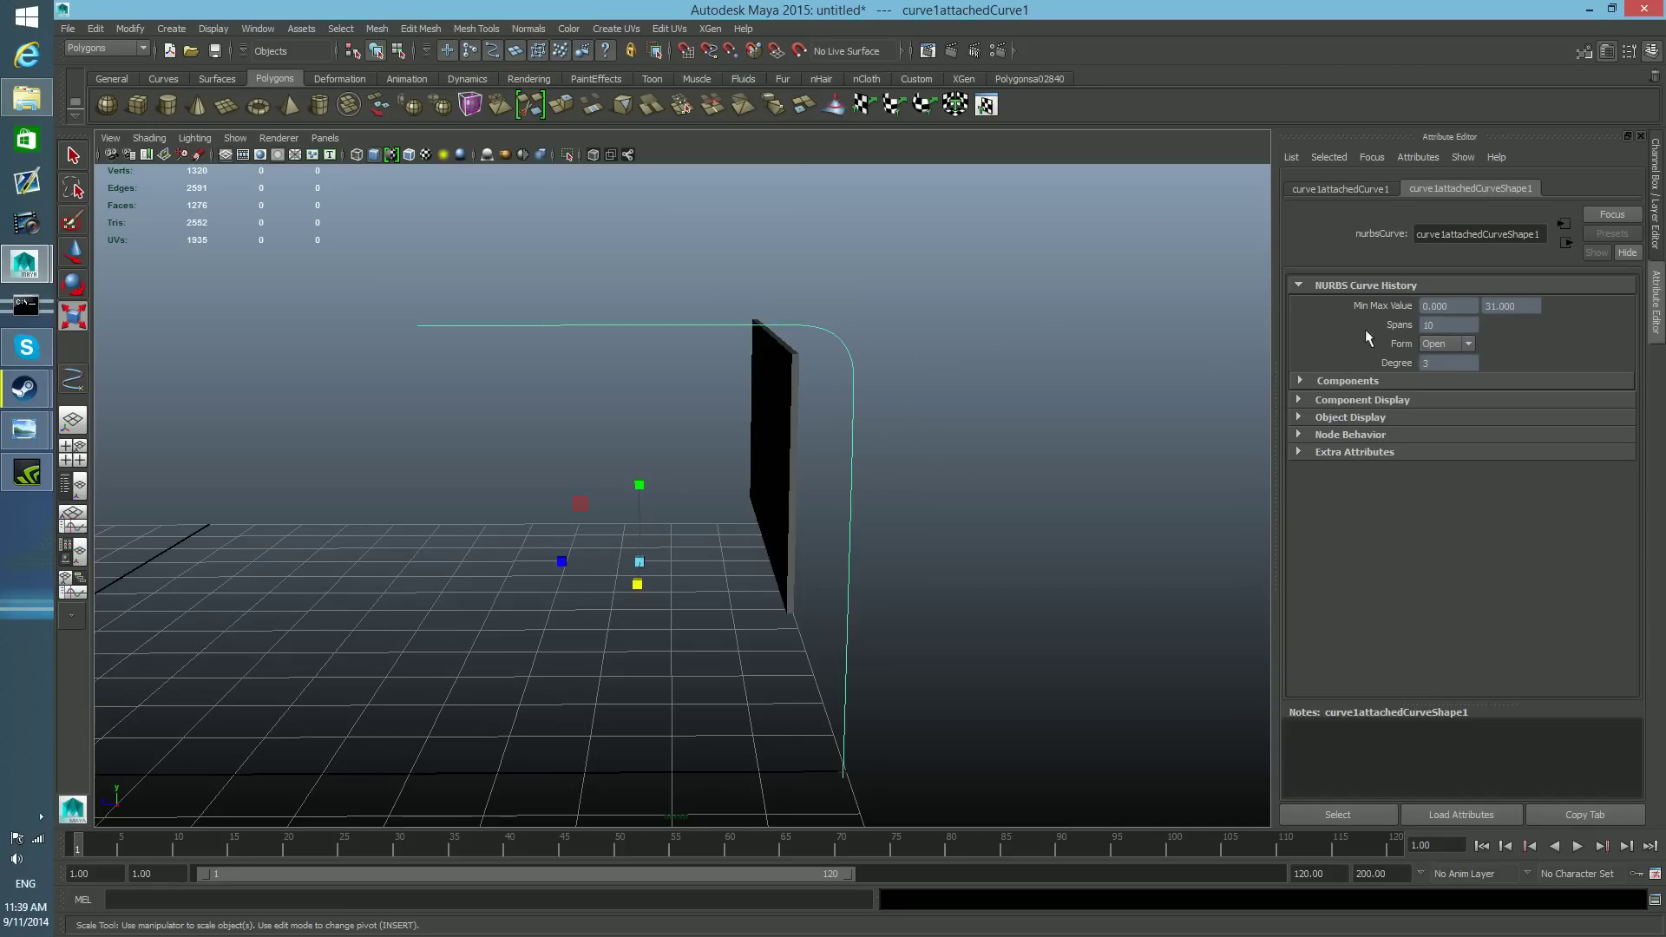
{"action": "scroll", "coordinate": [1042, 527], "scroll_direction": "down", "scroll_amount": 1}
{"action": "middle_click_drag", "start_coordinate": [929, 619], "coordinate": [830, 480], "text": "alt"}
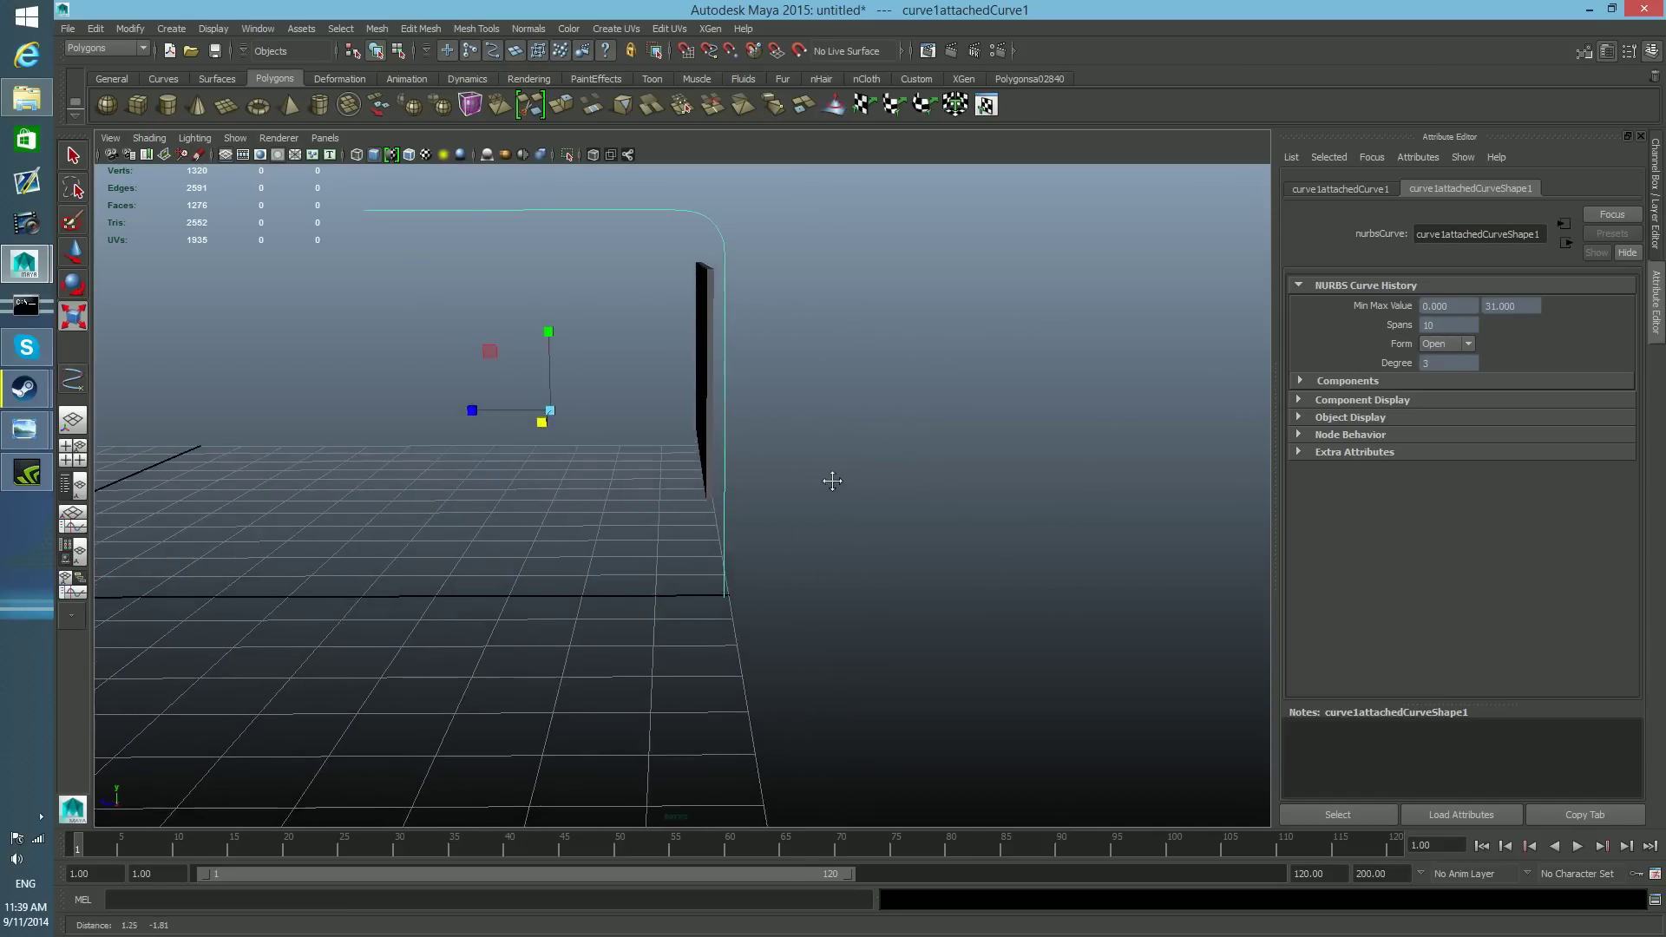
{"action": "right_click_drag", "start_coordinate": [830, 480], "coordinate": [841, 674], "text": "alt"}
{"action": "middle_click_drag", "start_coordinate": [840, 674], "coordinate": [772, 566], "text": "alt"}
{"action": "right_click_drag", "start_coordinate": [686, 566], "coordinate": [1001, 670], "text": "alt"}
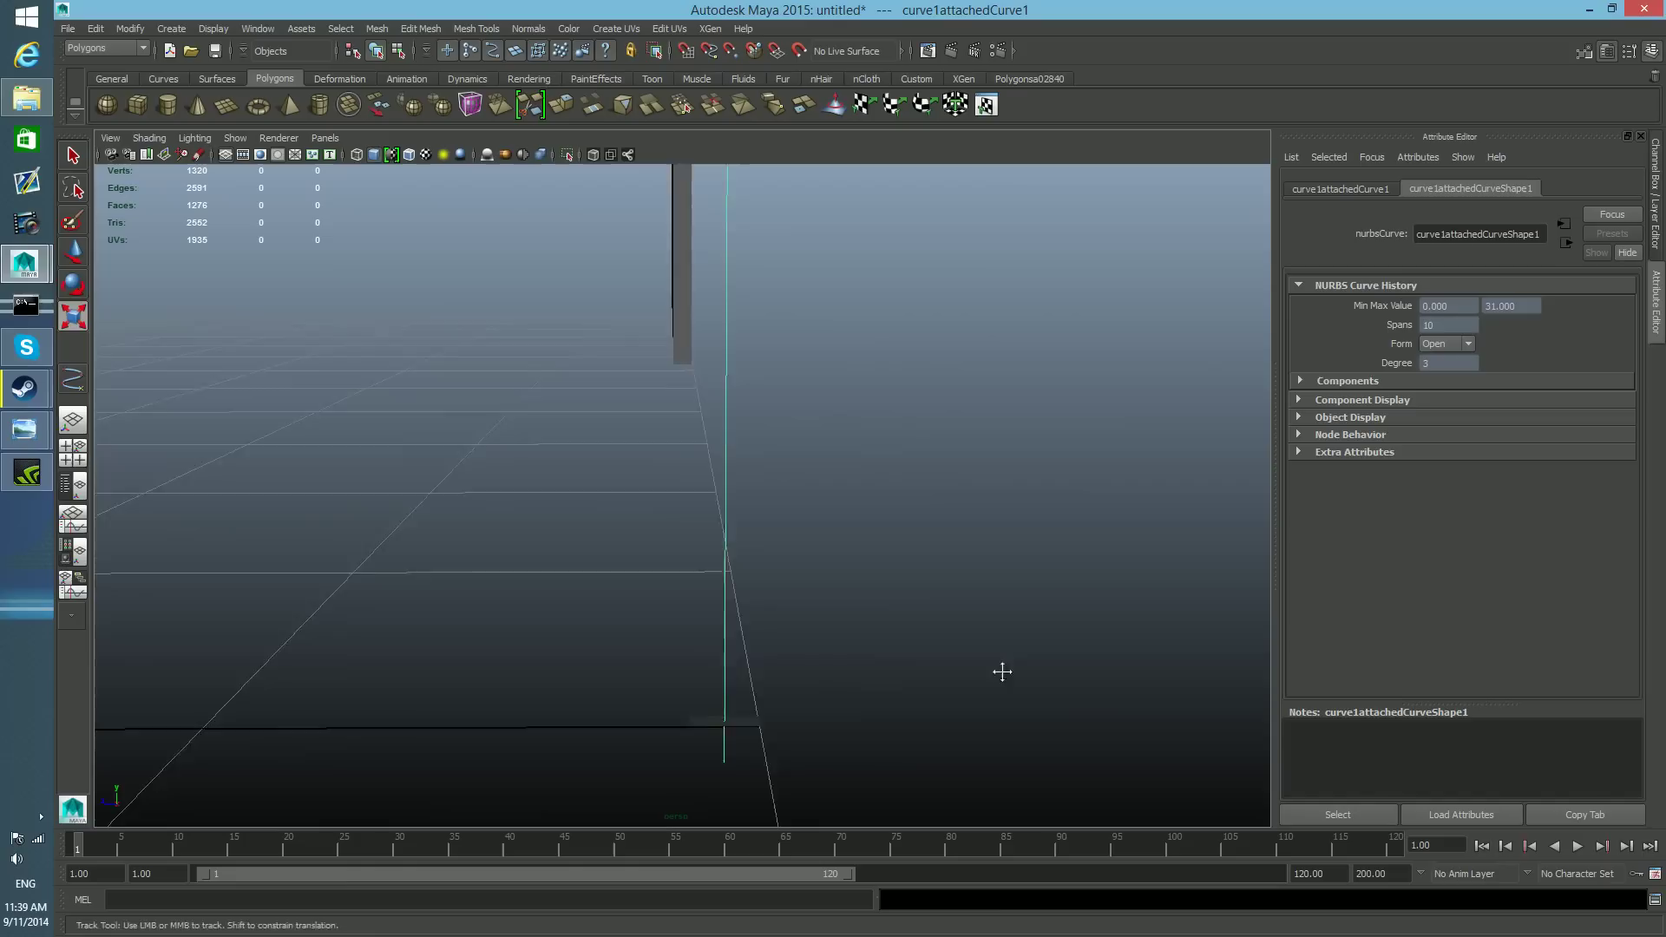
{"action": "middle_click_drag", "start_coordinate": [1000, 670], "coordinate": [953, 588], "text": "alt"}
{"action": "left_click", "coordinate": [697, 620]}
{"action": "left_click_drag", "start_coordinate": [785, 721], "coordinate": [703, 718], "text": "alt"}
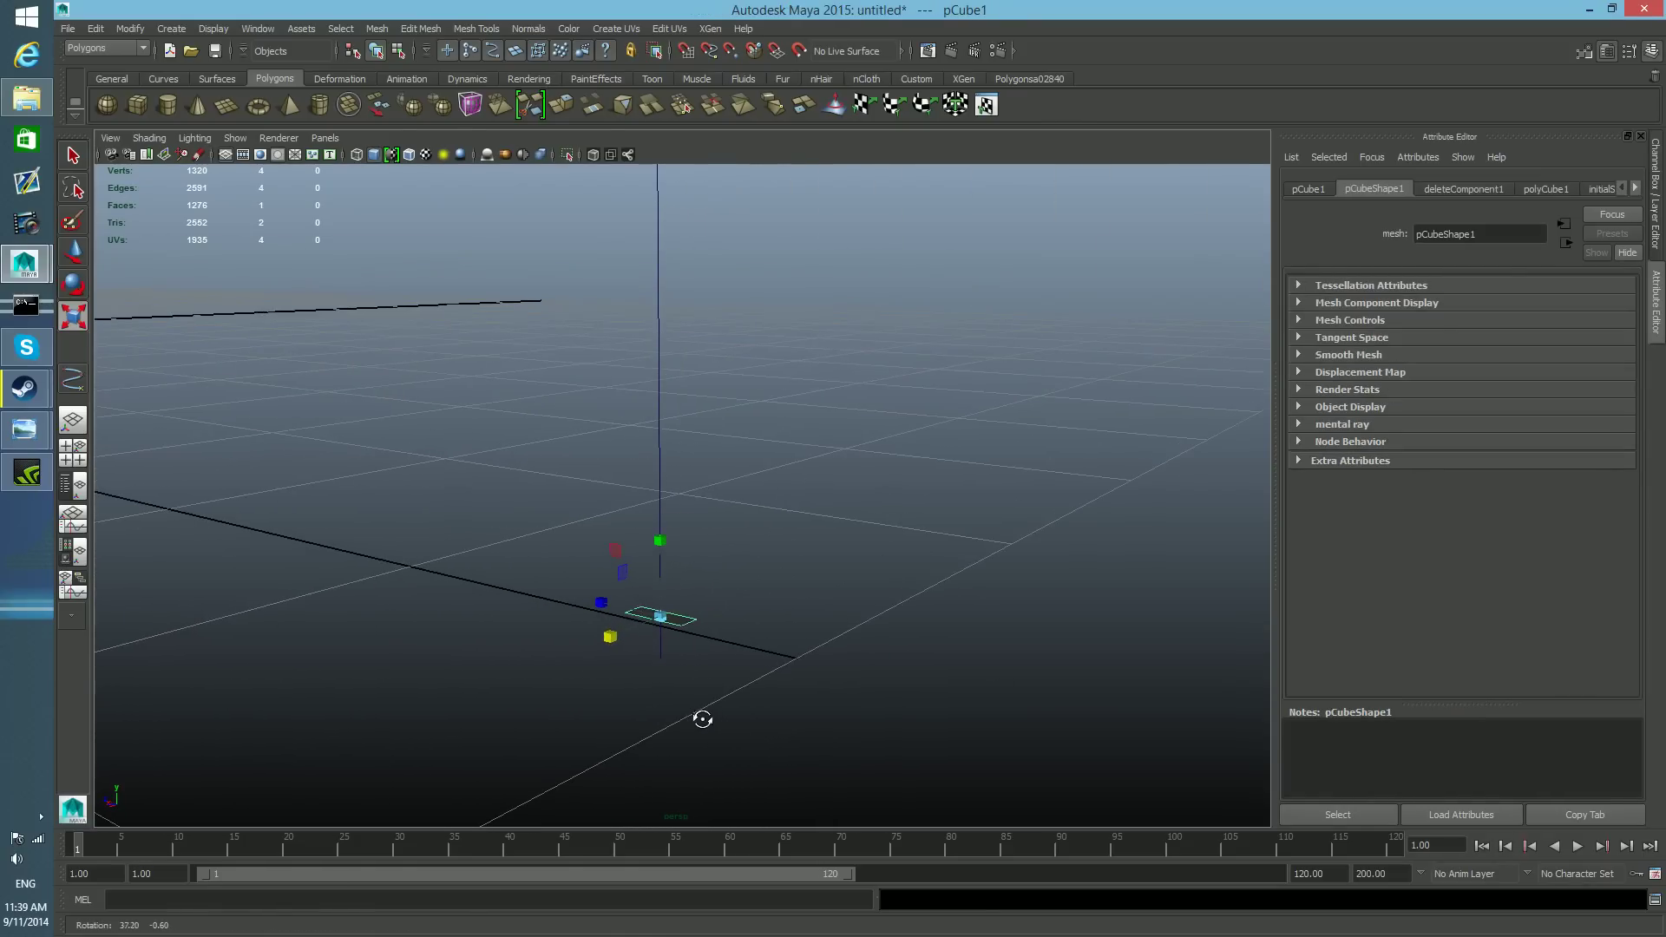
{"action": "left_click", "coordinate": [659, 462], "text": "shift"}
{"action": "scroll", "coordinate": [768, 634], "scroll_direction": "down", "scroll_amount": 3}
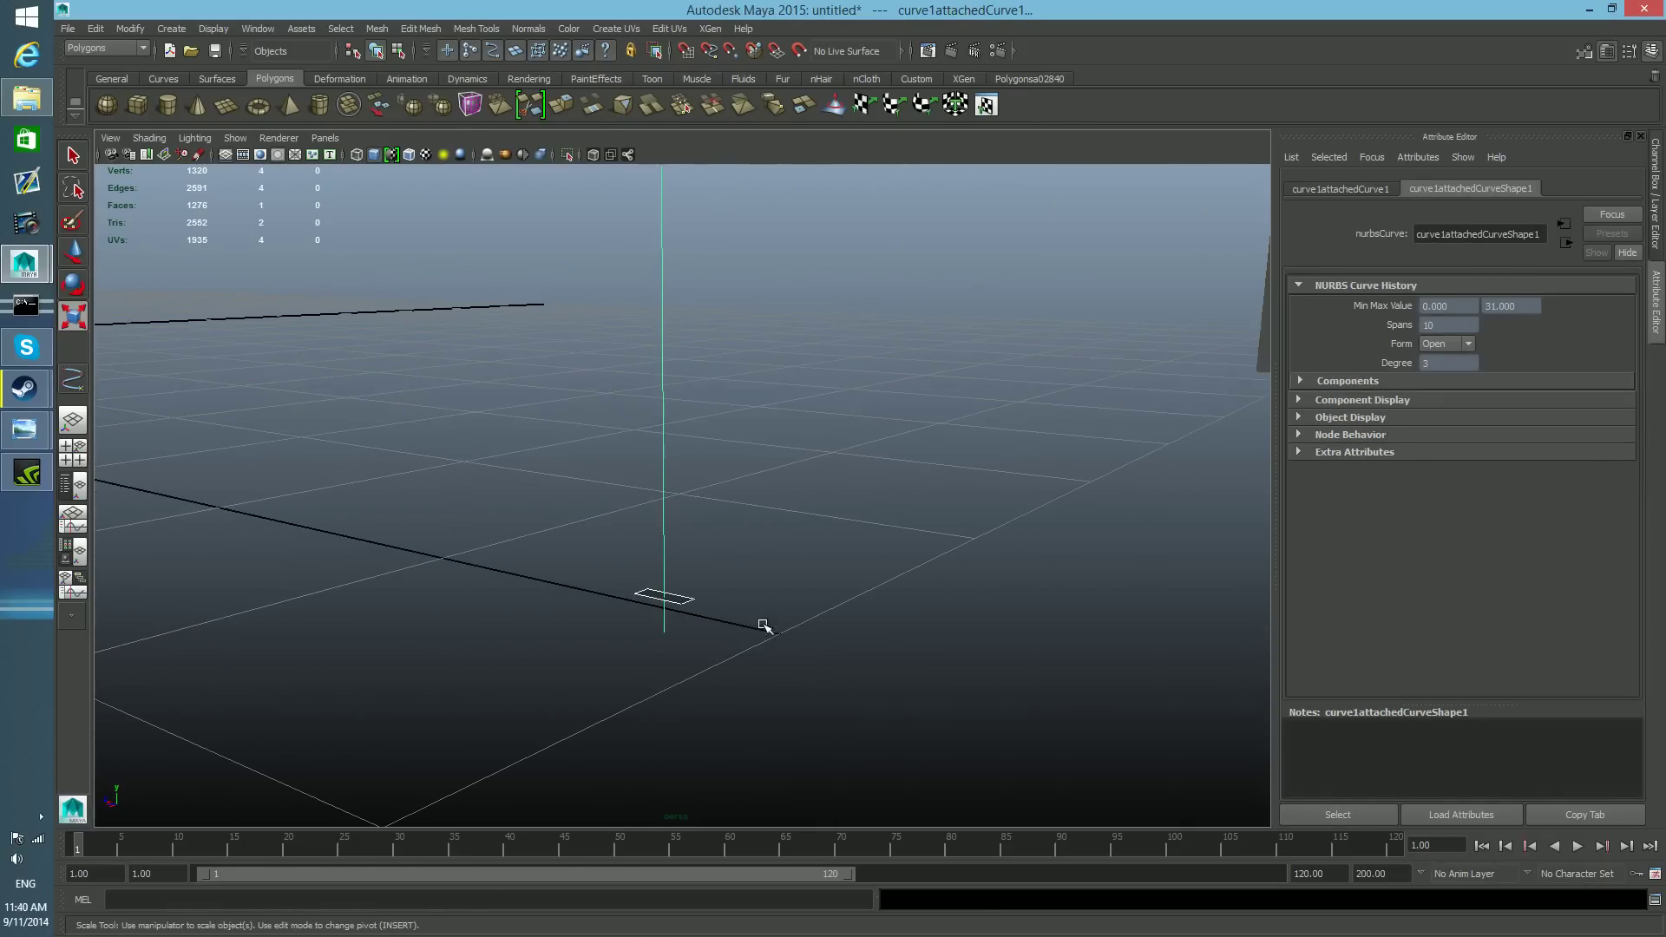
- Extrude the small flat face along the selected guide curve with 10 divisions
{"action": "middle_click_drag", "start_coordinate": [896, 505], "coordinate": [908, 620], "text": "alt"}
{"action": "right_click_drag", "start_coordinate": [909, 619], "coordinate": [661, 580], "text": "alt"}
{"action": "middle_click_drag", "start_coordinate": [661, 579], "coordinate": [669, 685], "text": "alt"}
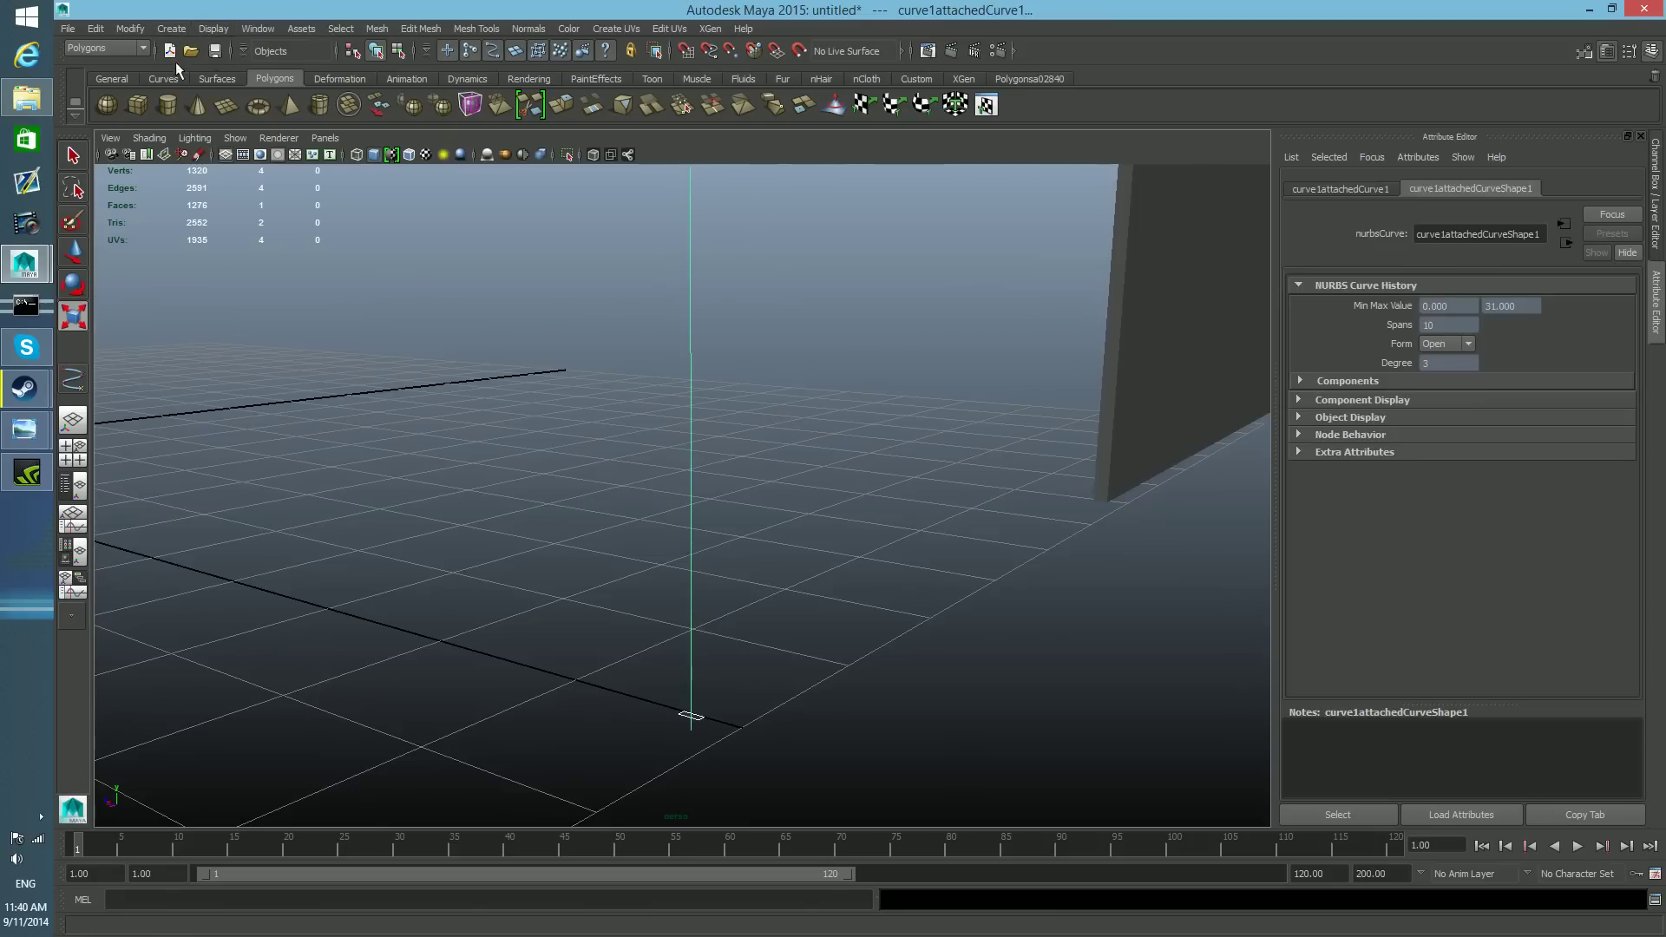
{"action": "left_click", "coordinate": [428, 30]}
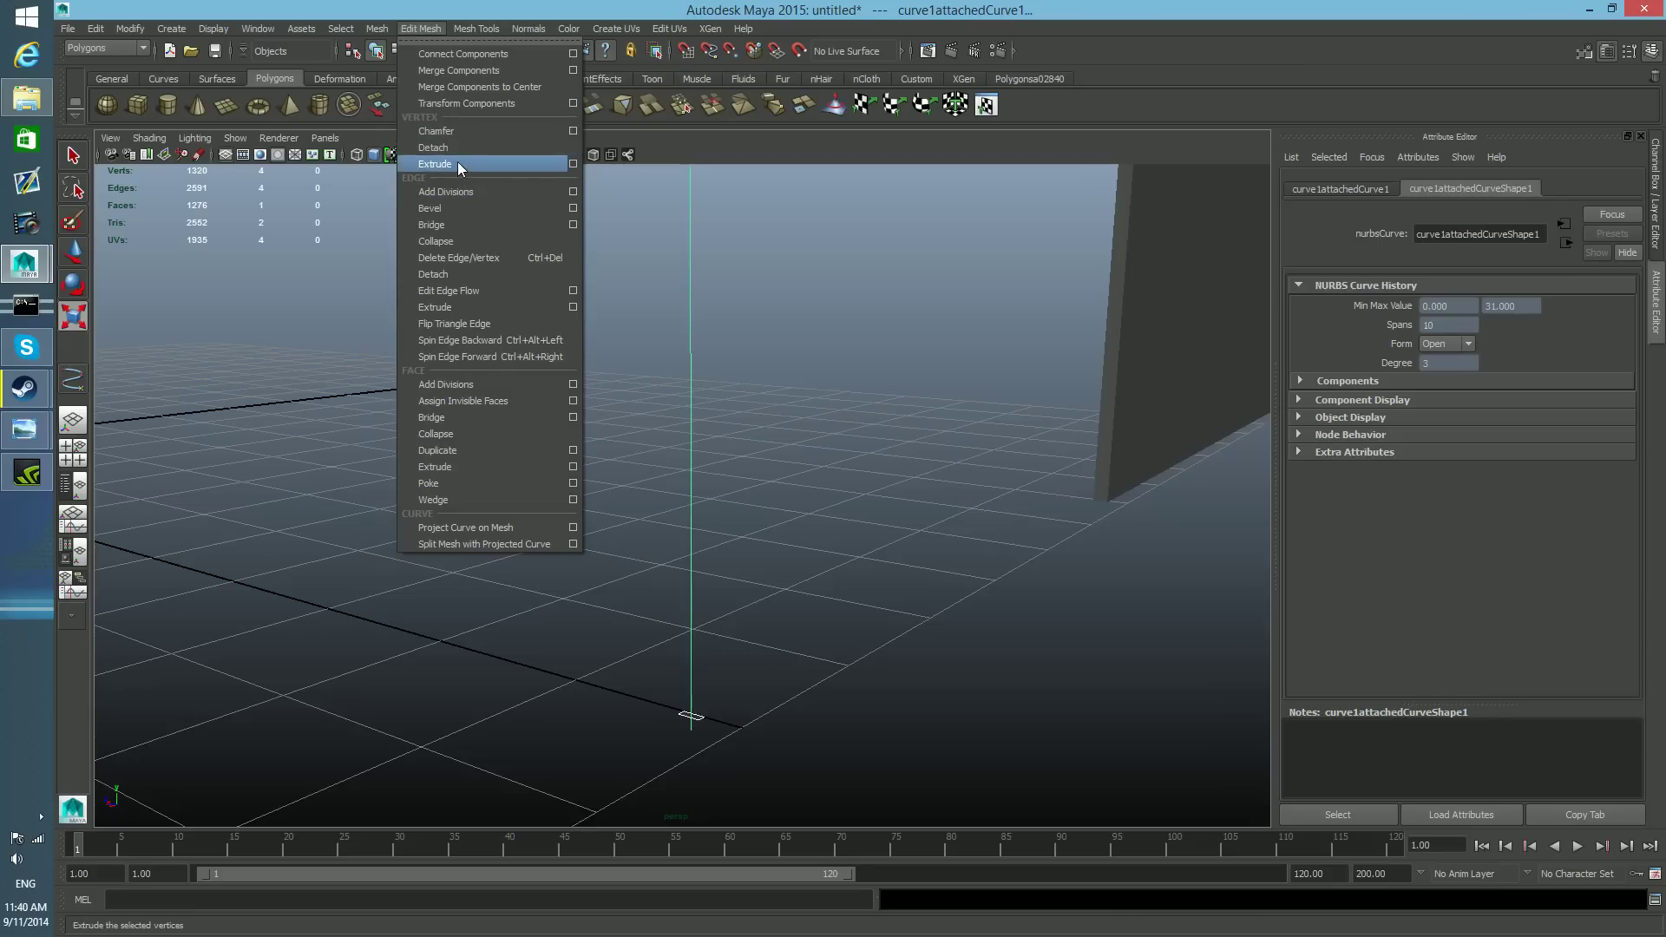
{"action": "left_click", "coordinate": [574, 466]}
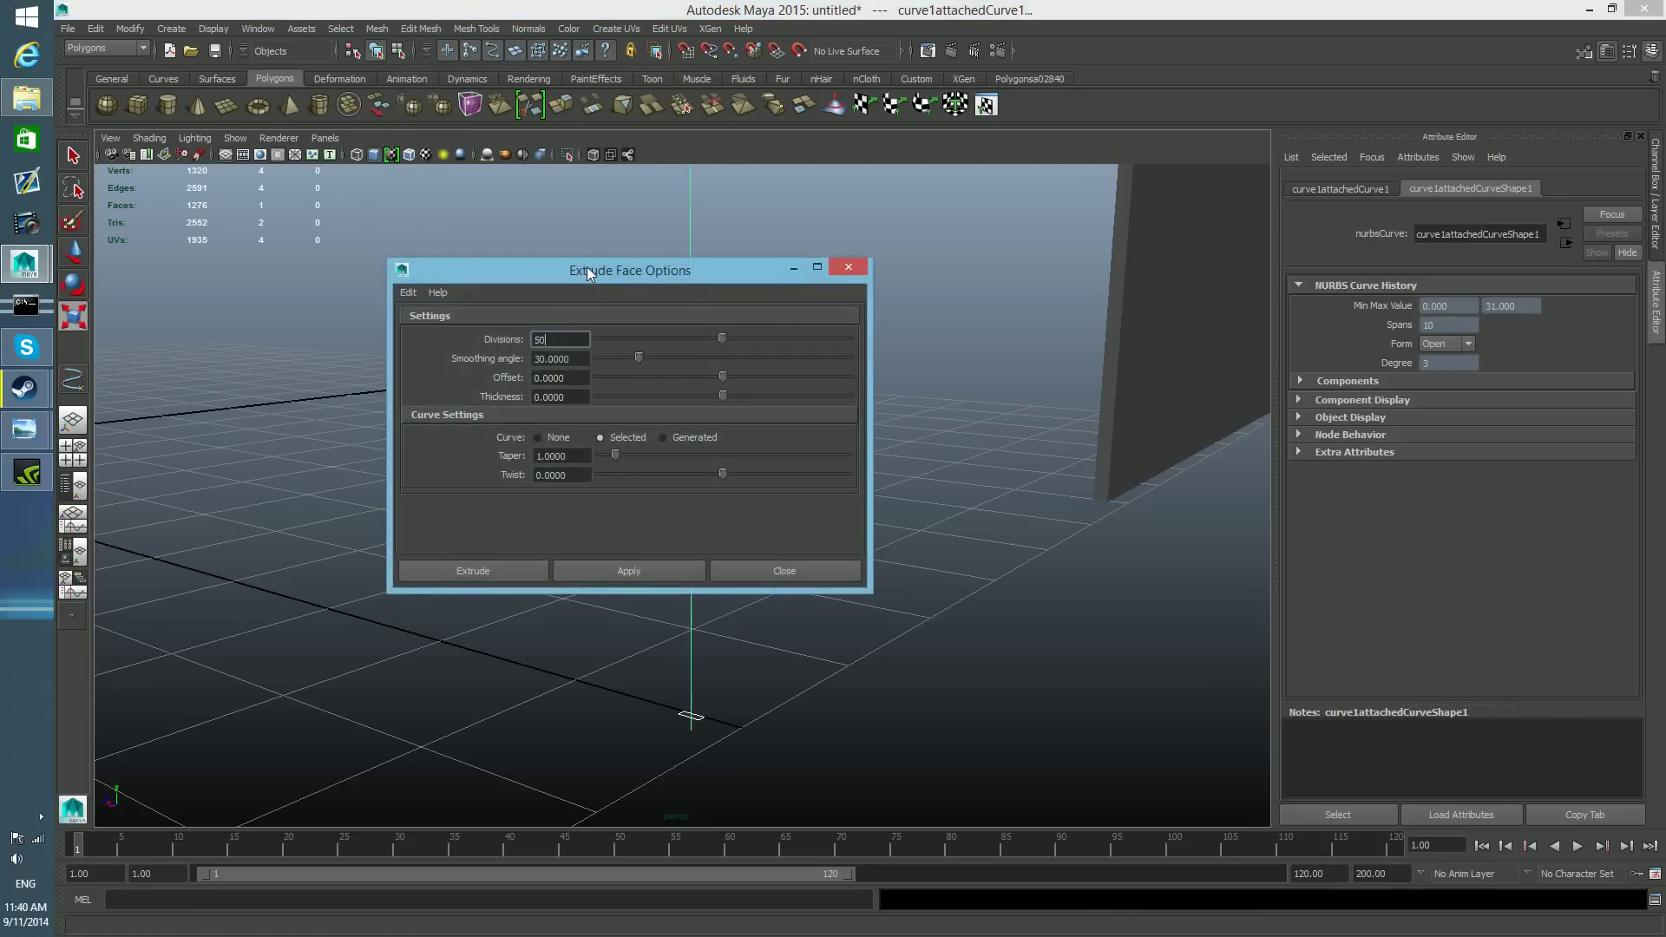
{"action": "left_click_drag", "start_coordinate": [586, 268], "coordinate": [538, 269]}
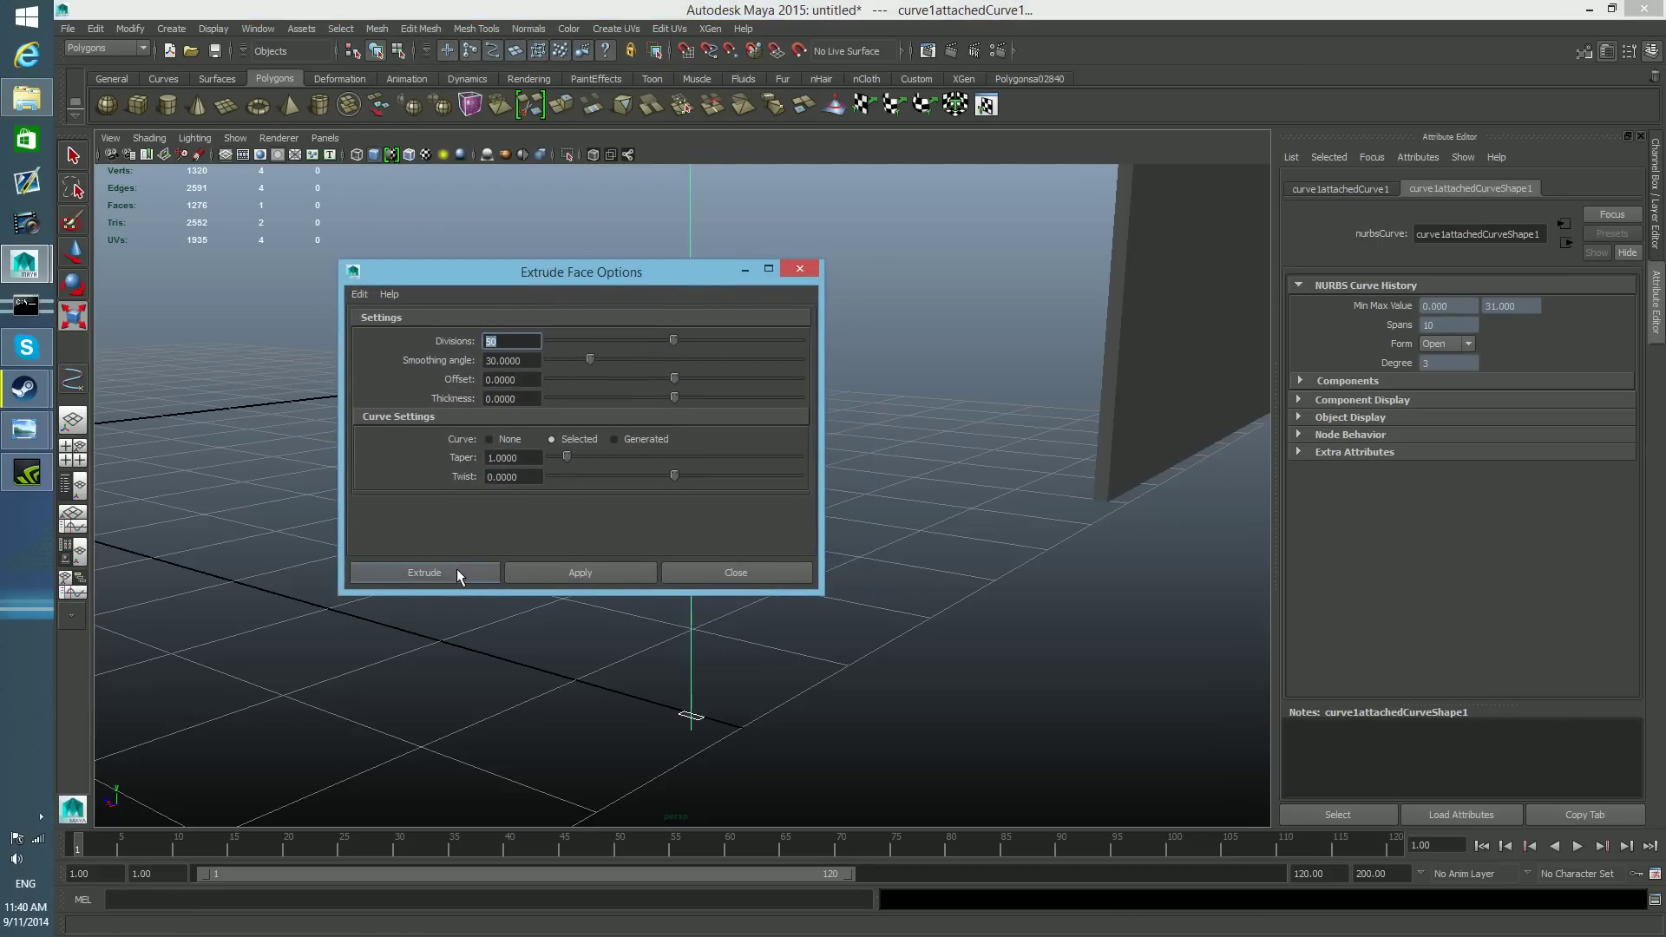
{"action": "type", "text": "10"}
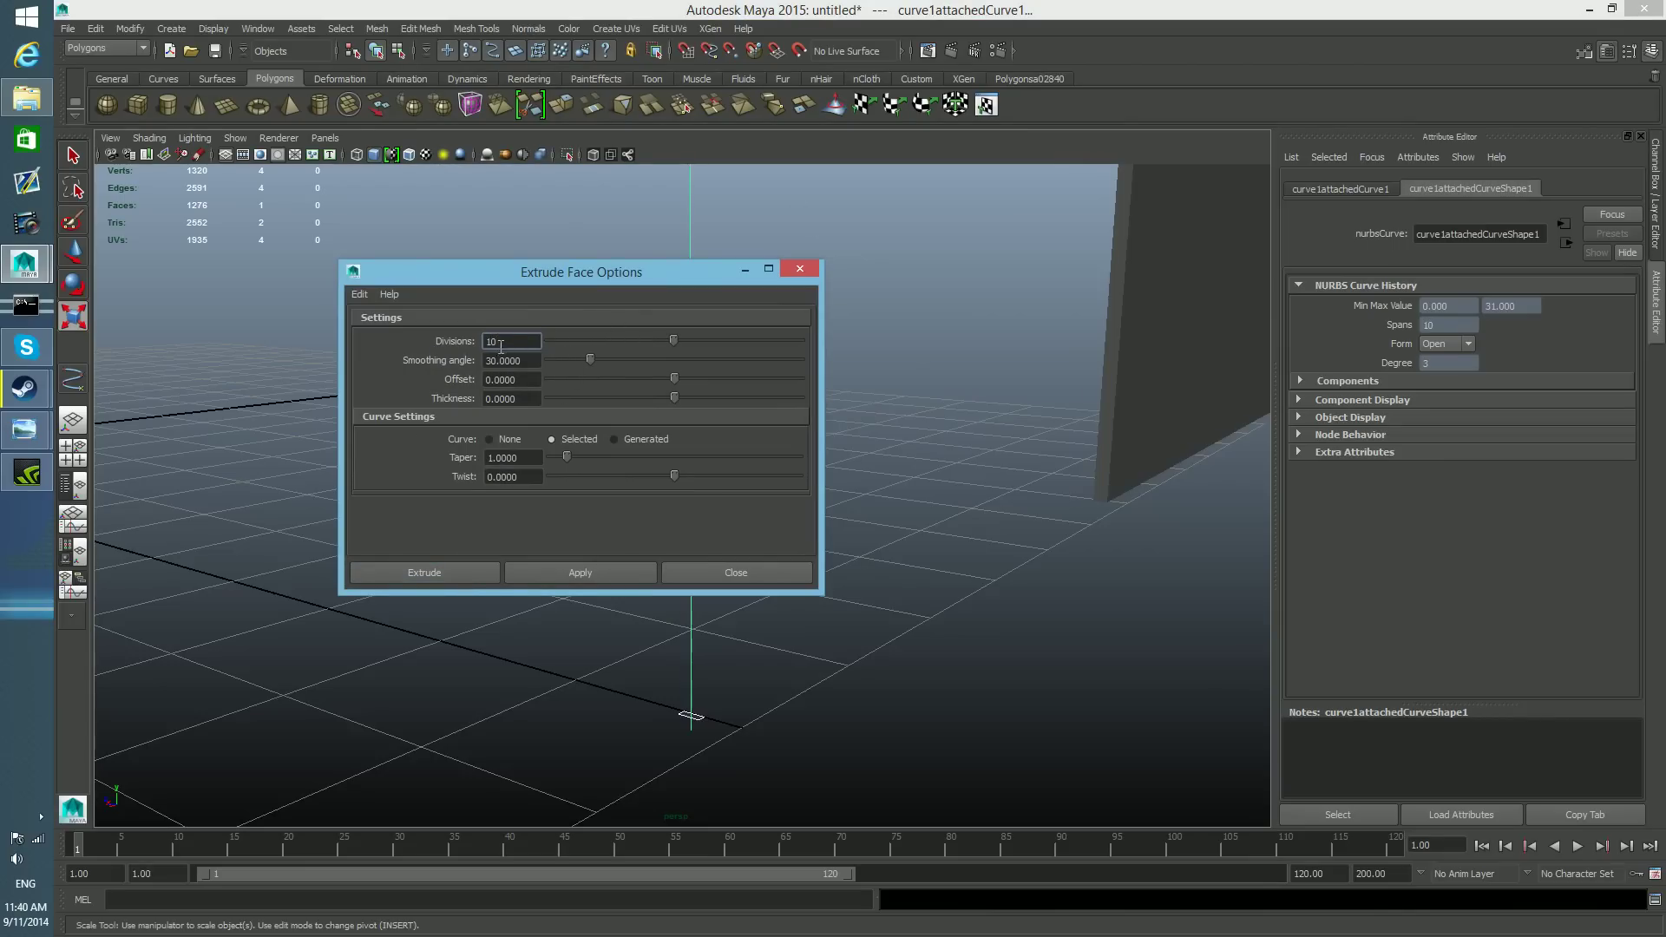
{"action": "left_click_drag", "start_coordinate": [489, 273], "coordinate": [294, 270]}
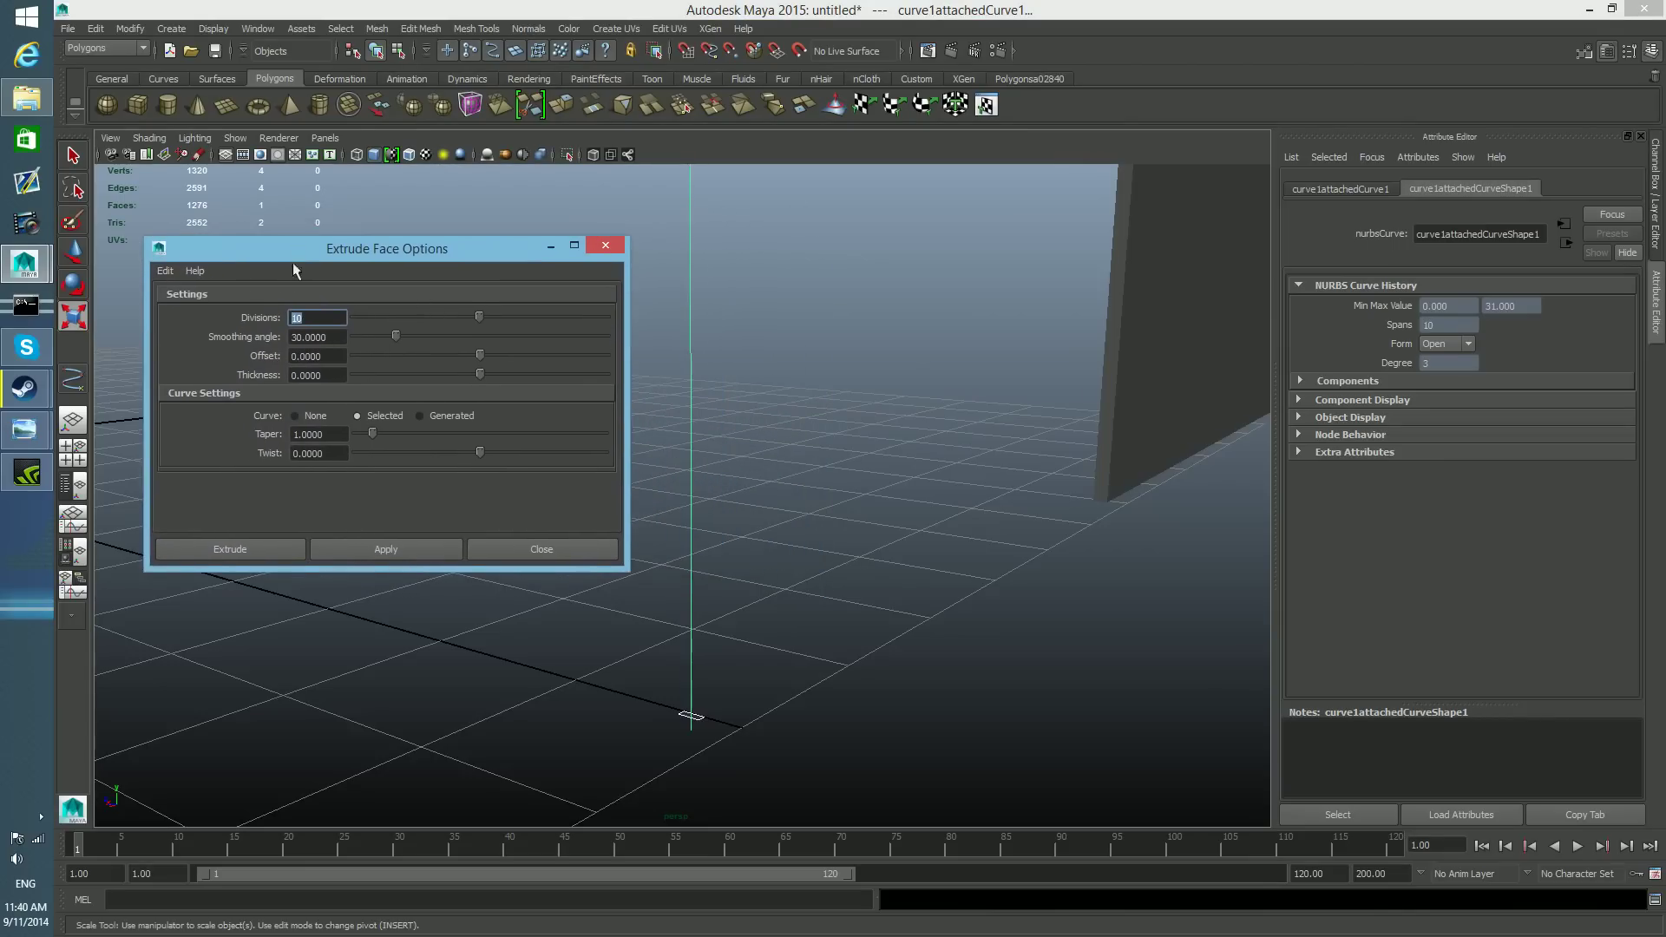
{"action": "left_click", "coordinate": [400, 546]}
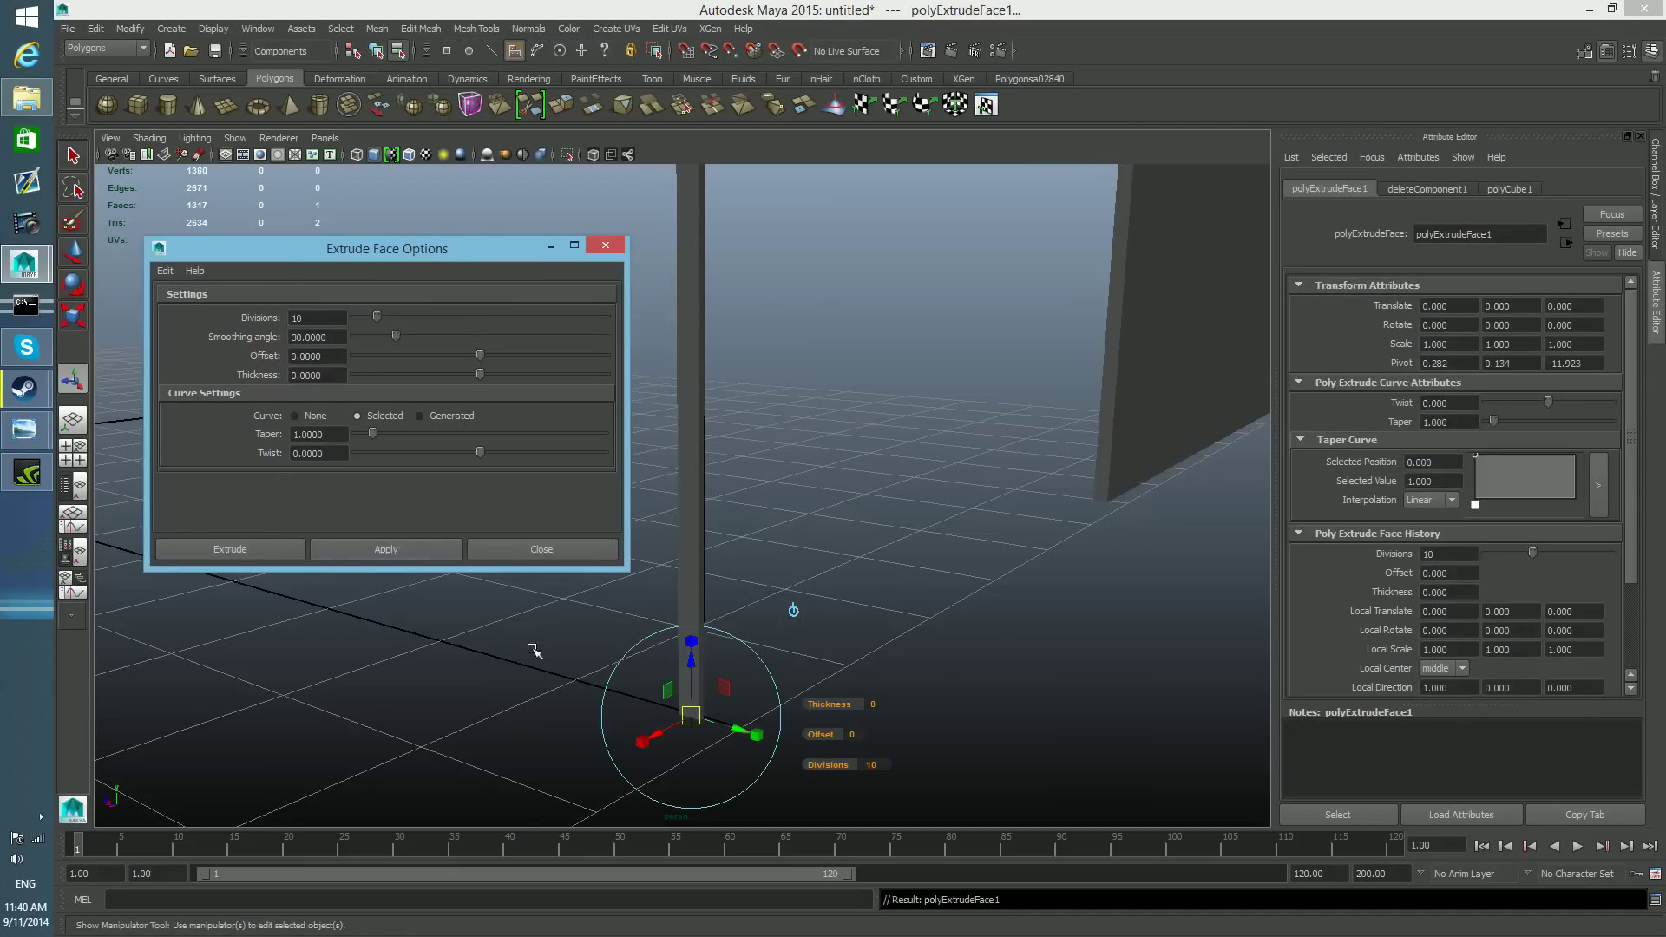
- Examine the extruded rail's segmentation around the bend and along its vertical and horizontal runs
{"action": "scroll", "coordinate": [919, 659], "scroll_direction": "down", "scroll_amount": 5}
{"action": "middle_click_drag", "start_coordinate": [859, 583], "coordinate": [922, 700], "text": "alt"}
{"action": "mouse_move", "coordinate": [923, 700]}
{"action": "left_mouse_down", "text": "alt"}
{"action": "mouse_move", "coordinate": [929, 677]}
{"action": "mouse_move", "coordinate": [931, 693]}
{"action": "left_mouse_up", "text": "alt"}
{"action": "left_click", "coordinate": [775, 539]}
{"action": "left_click_drag", "start_coordinate": [774, 540], "coordinate": [785, 558], "text": "alt"}
{"action": "middle_click_drag", "start_coordinate": [785, 557], "coordinate": [1066, 731], "text": "alt"}
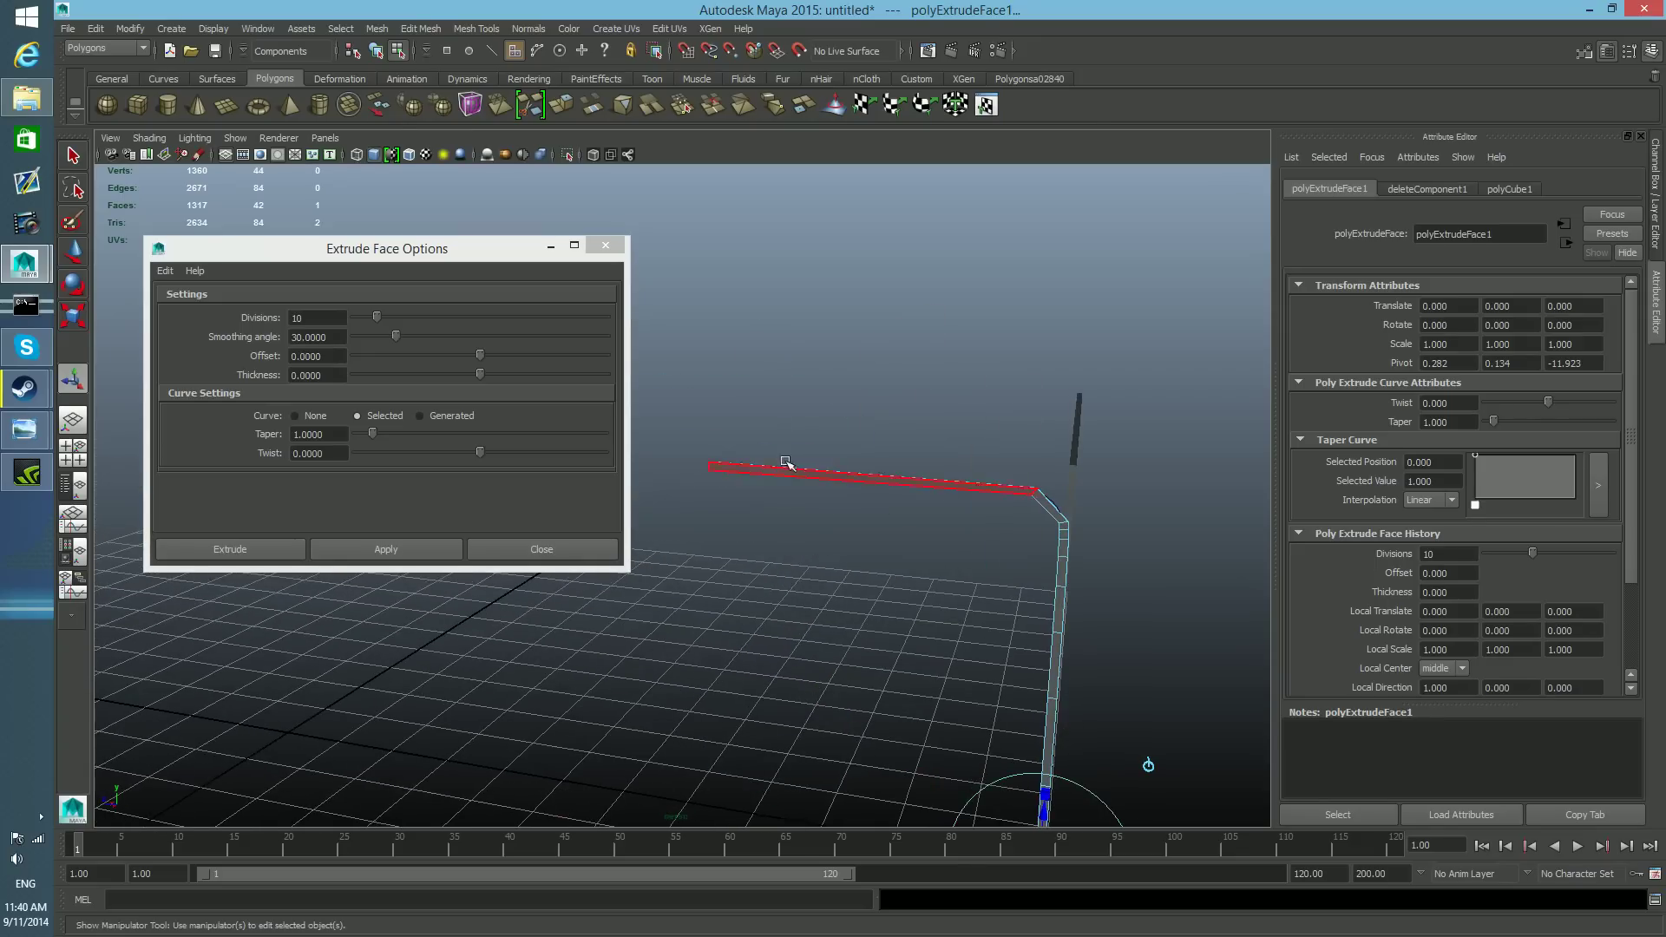
{"action": "left_click", "coordinate": [553, 246]}
{"action": "left_click_drag", "start_coordinate": [1082, 647], "coordinate": [1063, 651], "text": "alt"}
{"action": "middle_click_drag", "start_coordinate": [1063, 651], "coordinate": [758, 555], "text": "alt"}
{"action": "right_click_drag", "start_coordinate": [758, 556], "coordinate": [1064, 674], "text": "alt"}
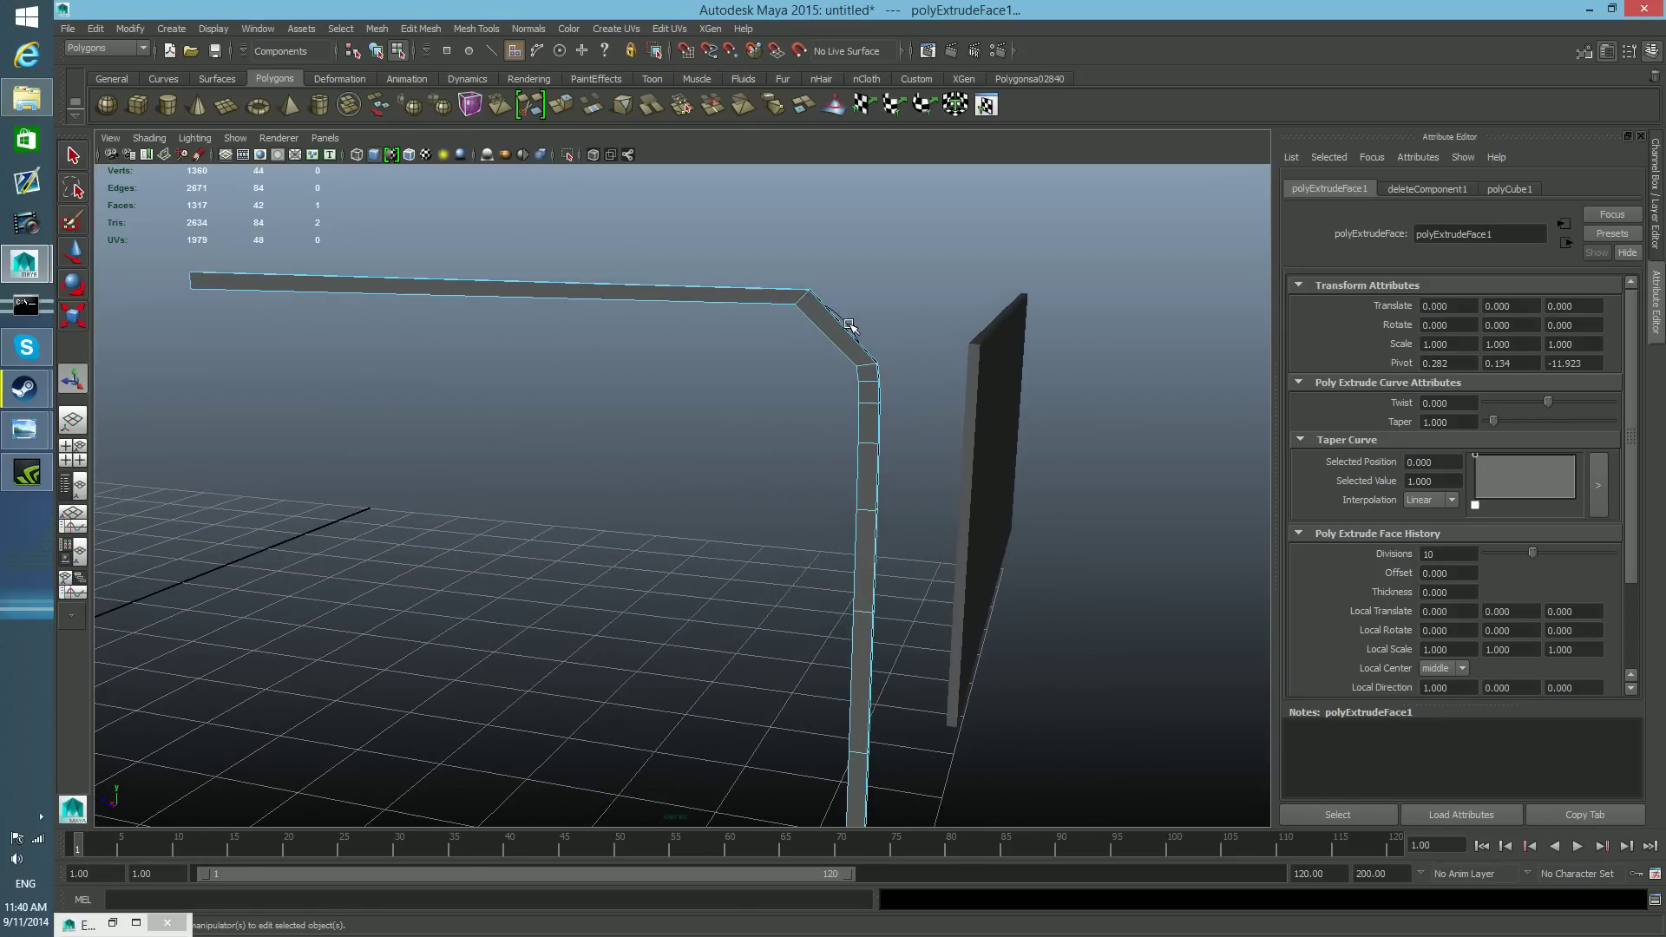
{"action": "left_click", "coordinate": [850, 327]}
{"action": "key", "text": "g"}
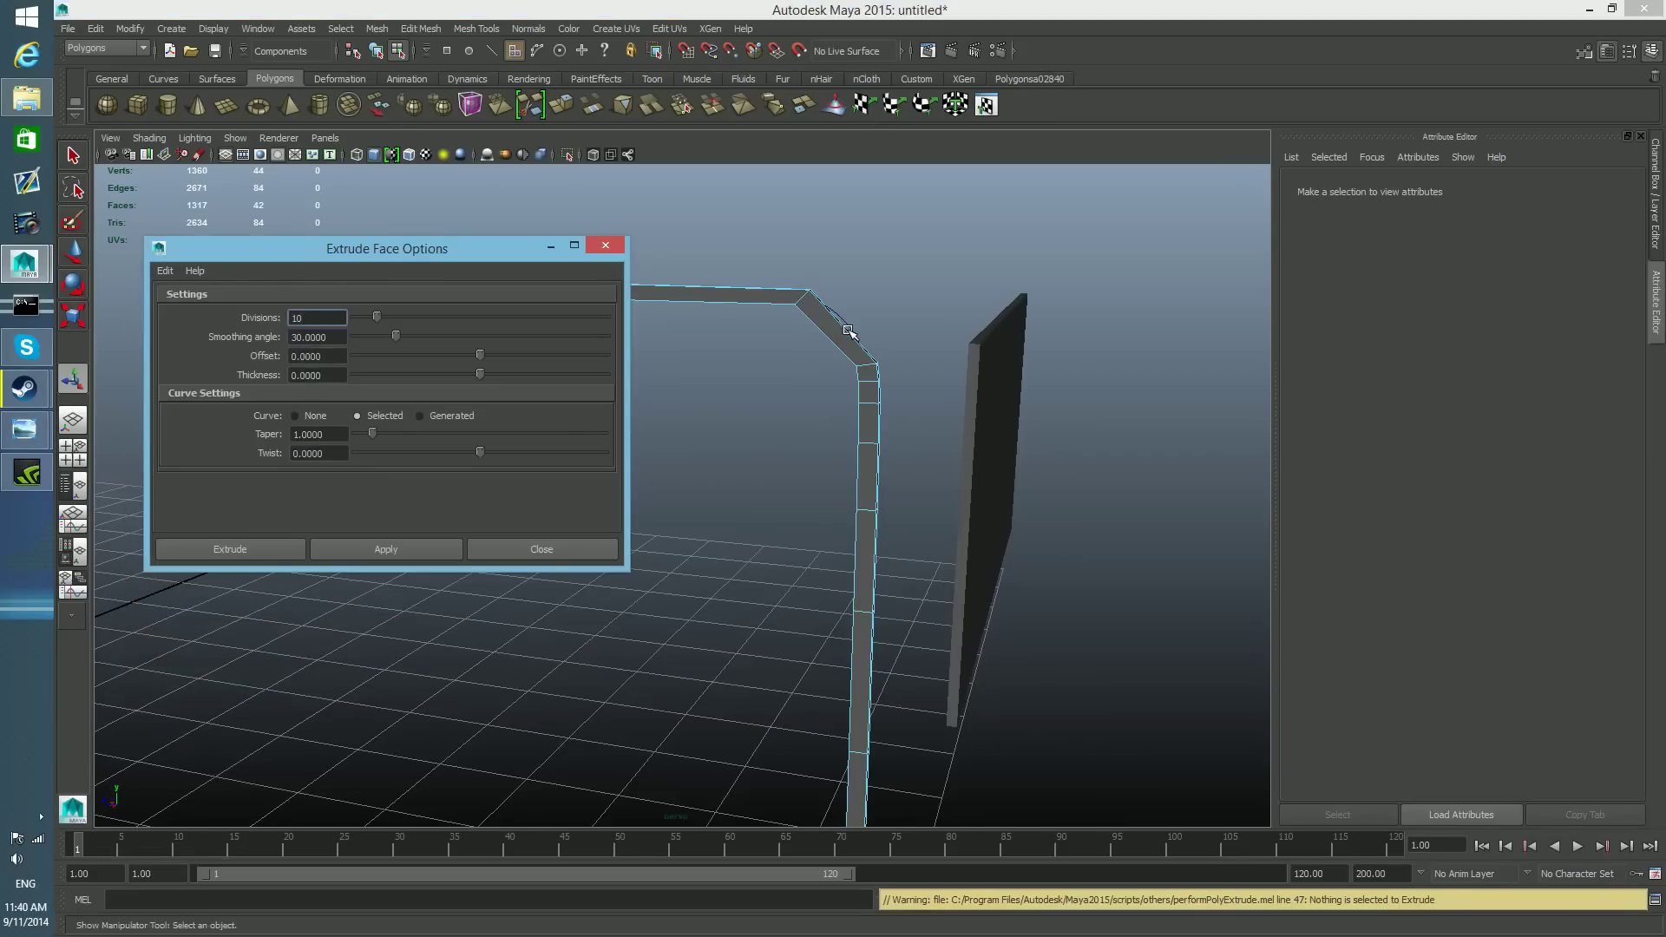
{"action": "right_click", "coordinate": [858, 361]}
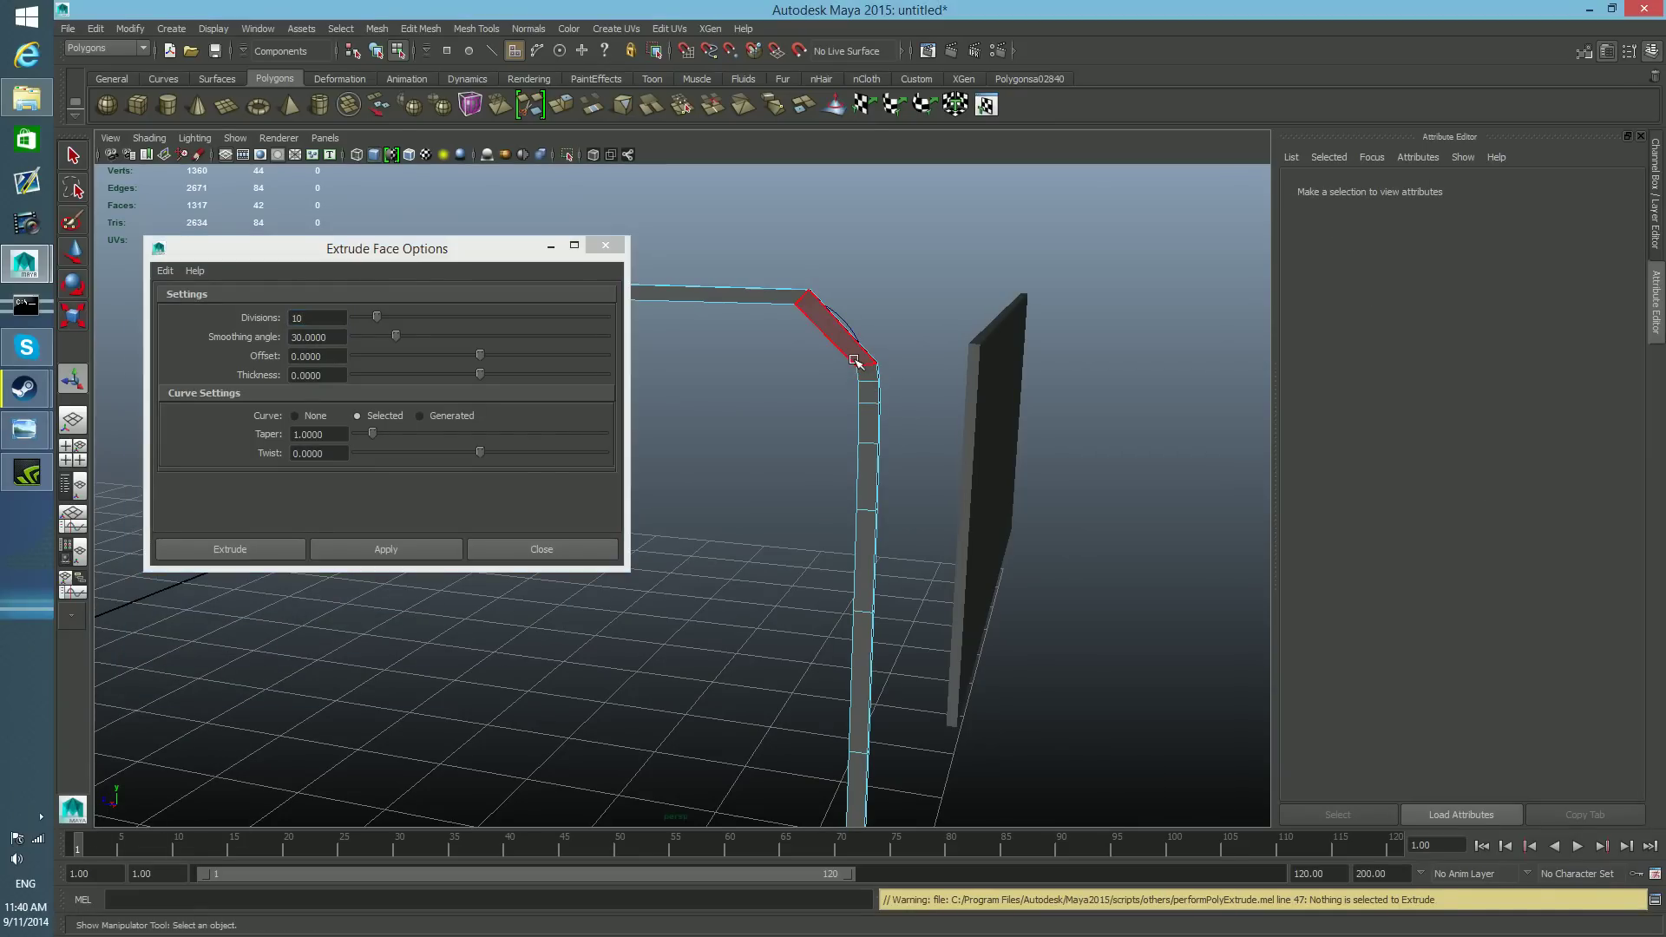
{"action": "scroll", "coordinate": [894, 599], "scroll_direction": "down", "scroll_amount": 4}
{"action": "middle_click_drag", "start_coordinate": [853, 673], "coordinate": [871, 506], "text": "alt"}
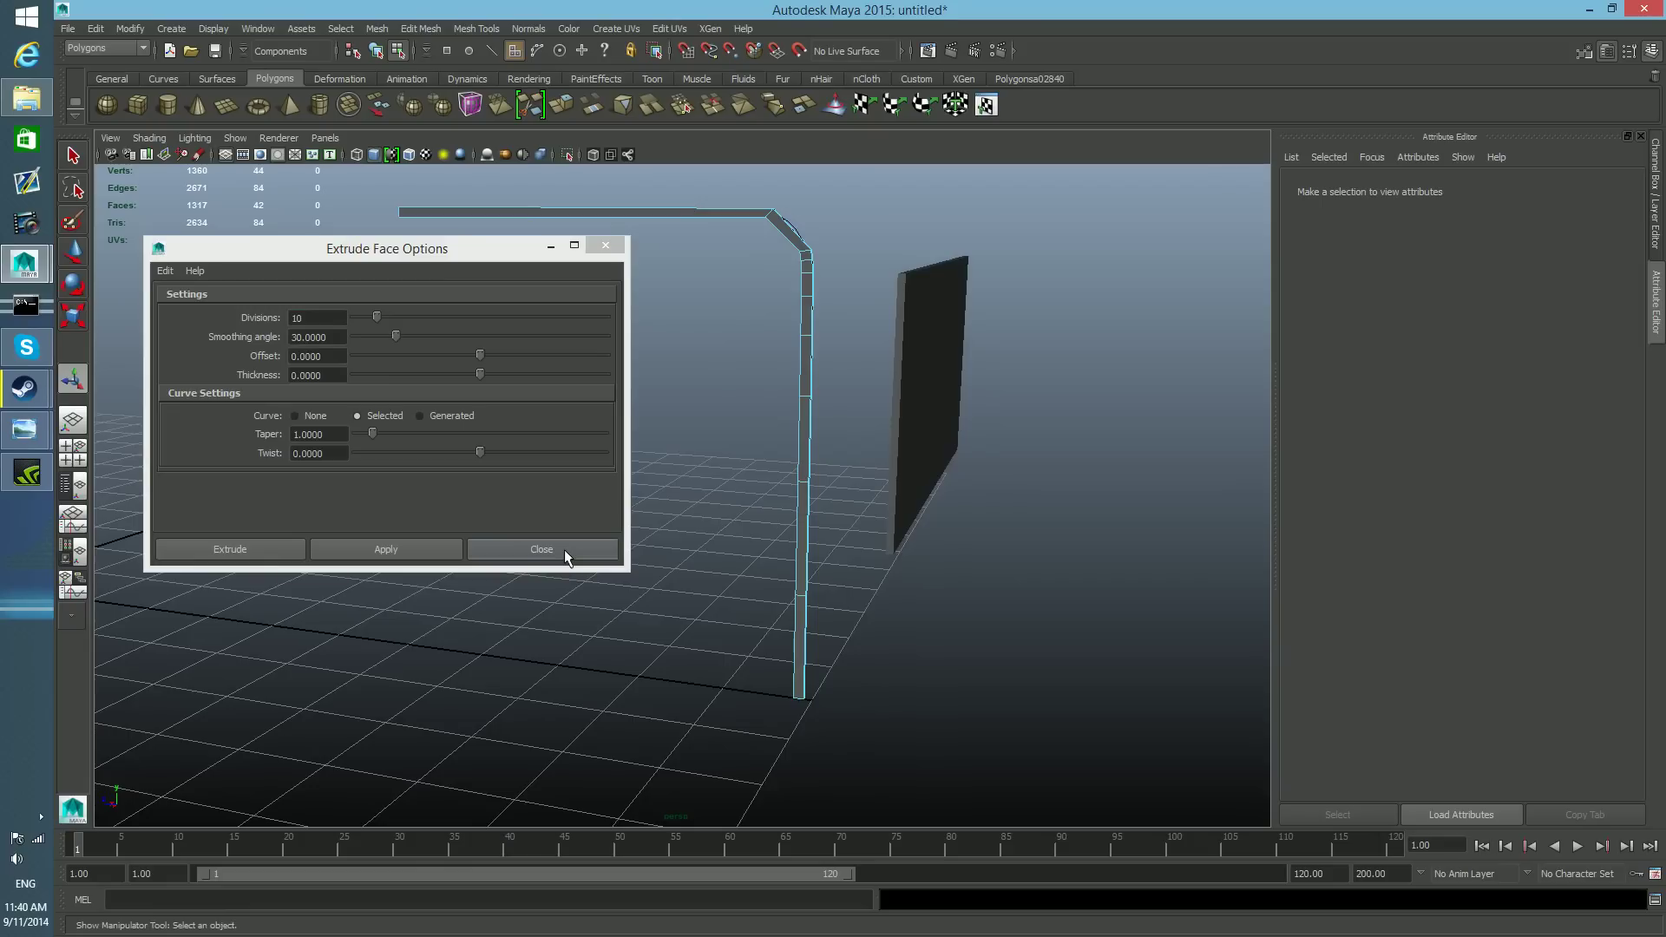
- Undo the 10-division extrusion and the earlier control vertex deletions on the guide curve, closing the extrude options
{"action": "key", "text": "ctrl+z"}
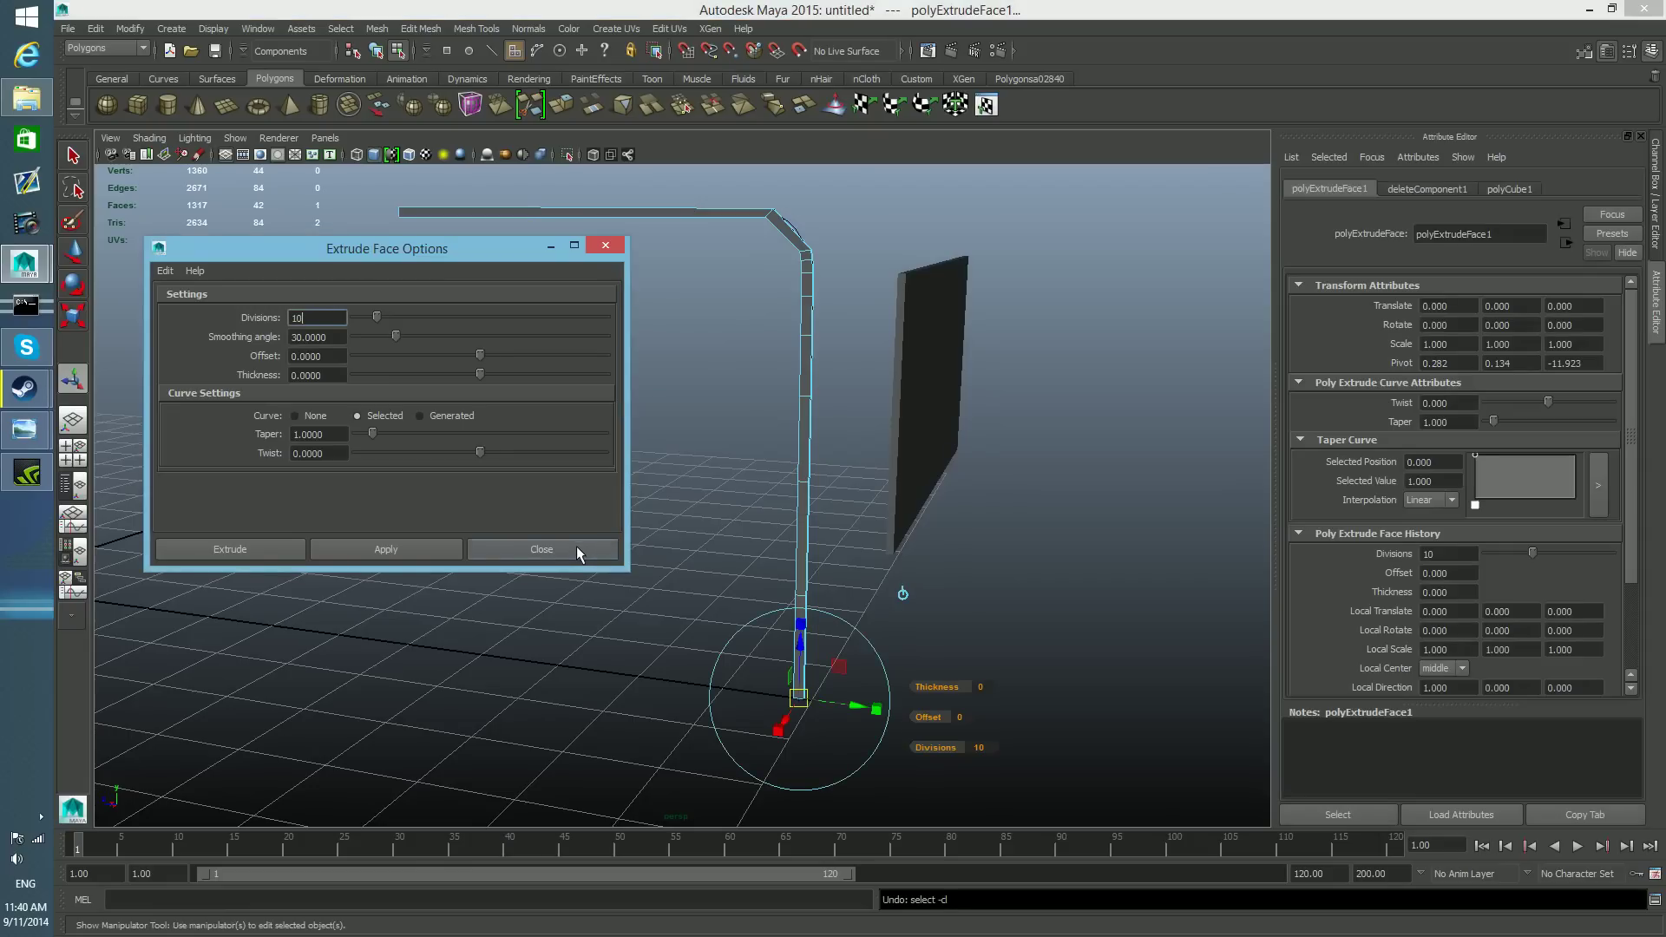
{"action": "left_click", "coordinate": [576, 545]}
{"action": "key", "text": "ctrl+z"}
{"action": "key", "text": "ctrl+z"}
{"action": "key", "text": "ctrl+z"}
{"action": "key", "text": "ctrl+z"}
{"action": "key", "text": "ctrl+z"}
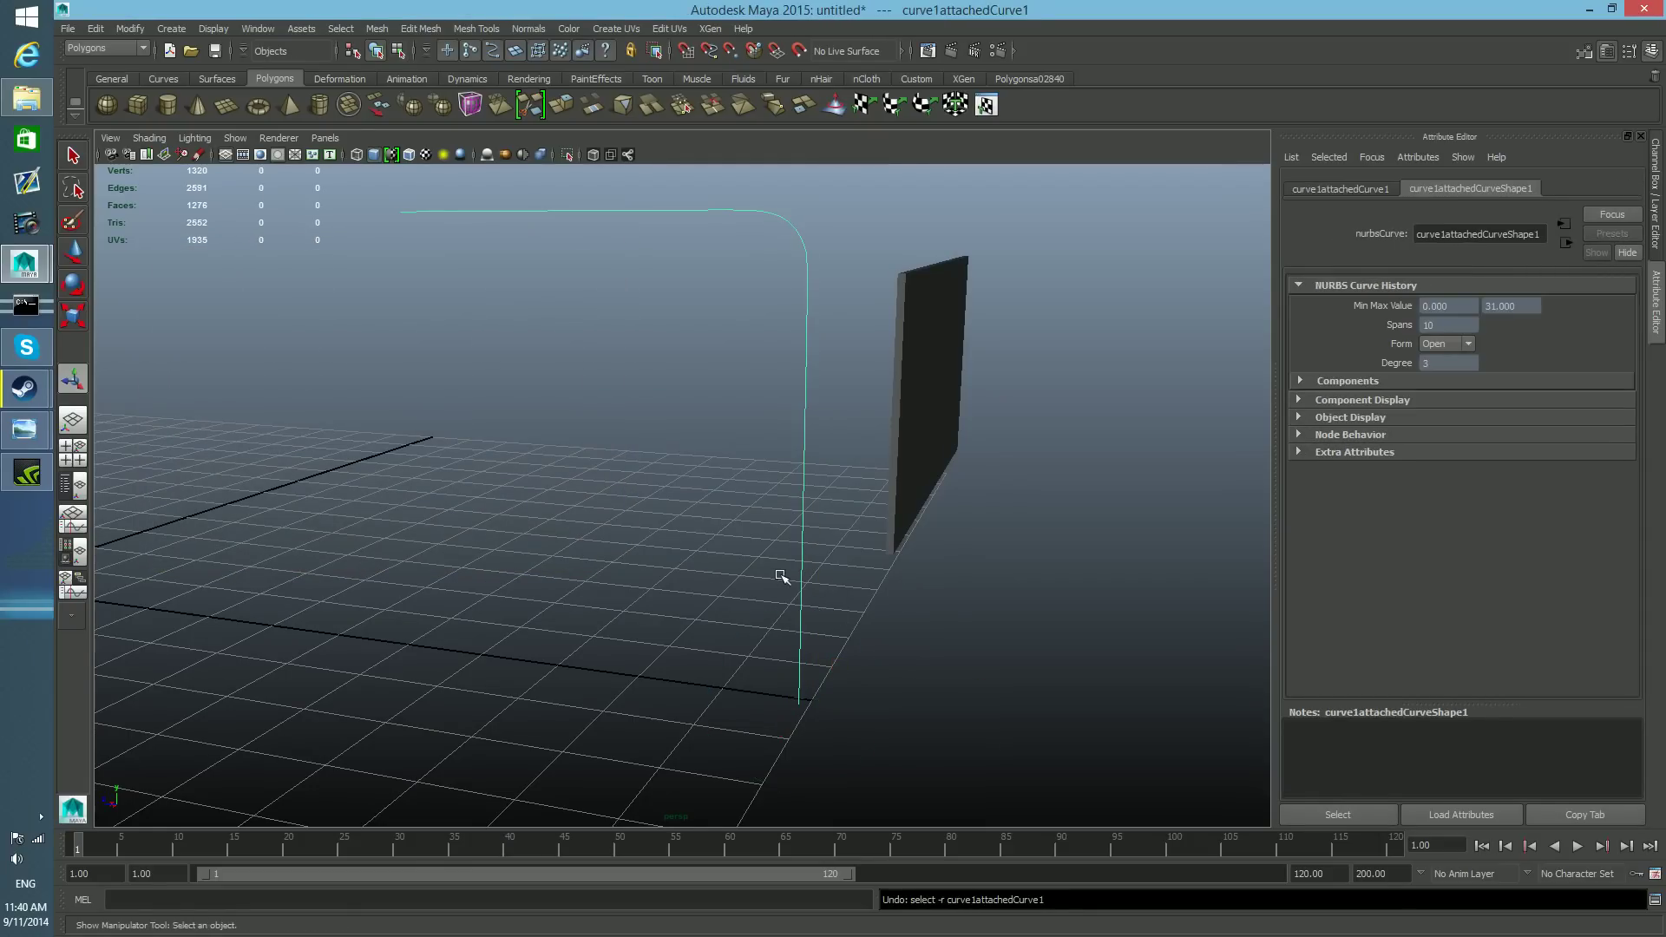
{"action": "key", "text": "ctrl+z"}
{"action": "key", "text": "ctrl+z"}
{"action": "key", "text": "ctrl+z"}
{"action": "key", "text": "ctrl+z"}
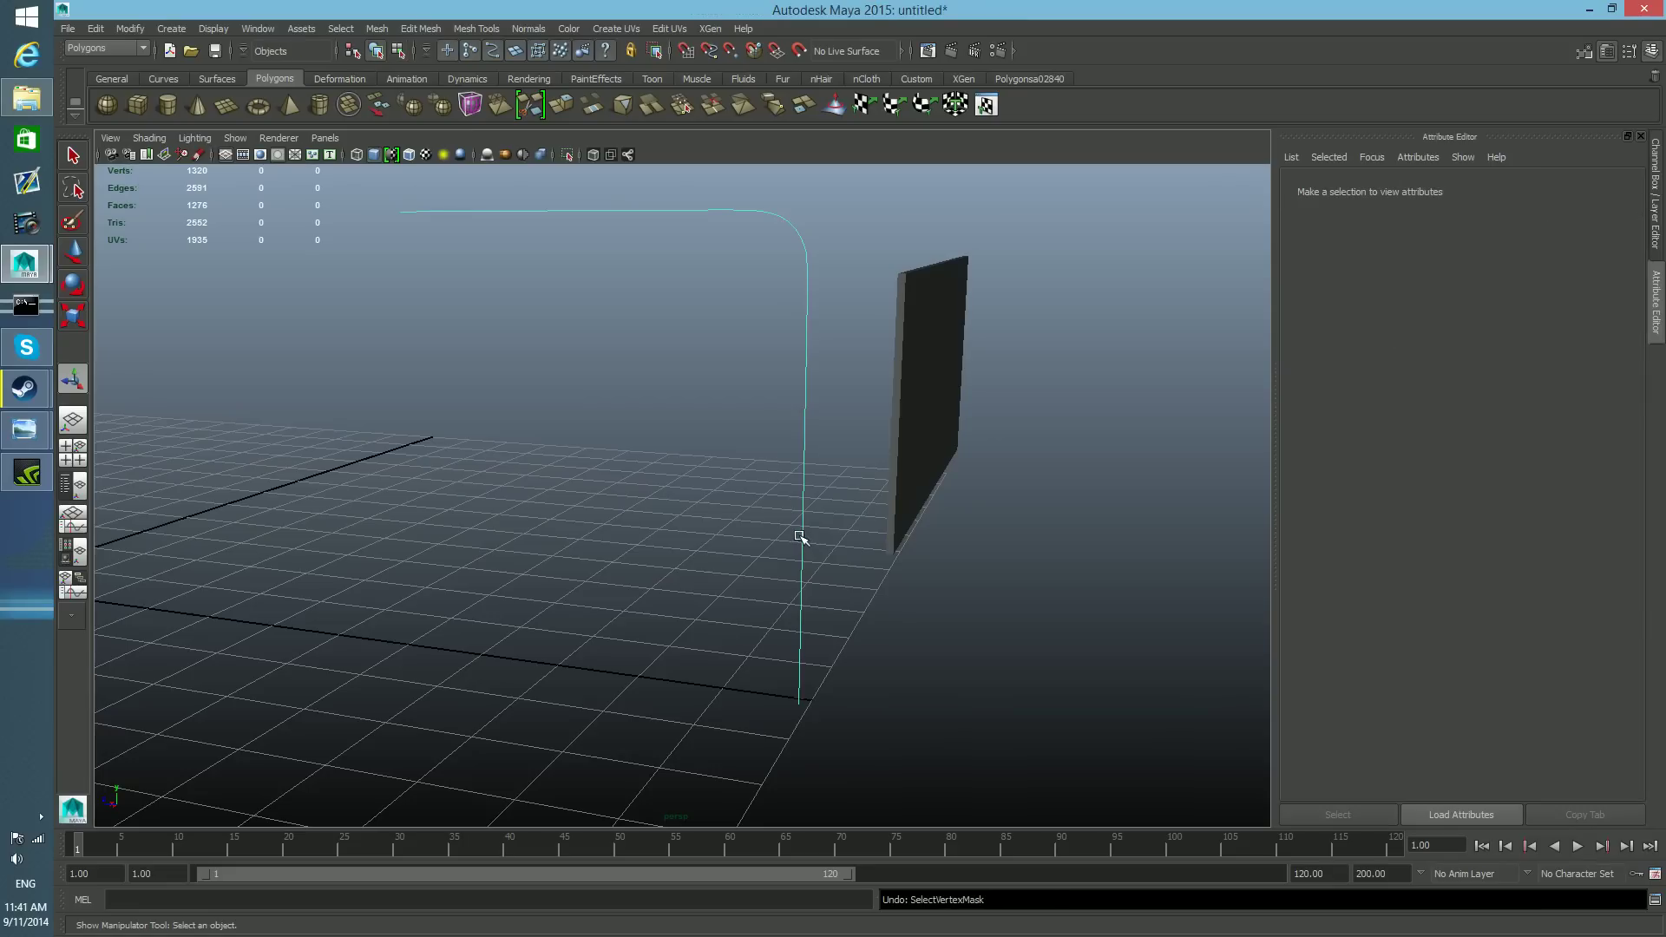
{"action": "key", "text": "ctrl+z"}
{"action": "key", "text": "ctrl+z"}
{"action": "key", "text": "ctrl+z"}
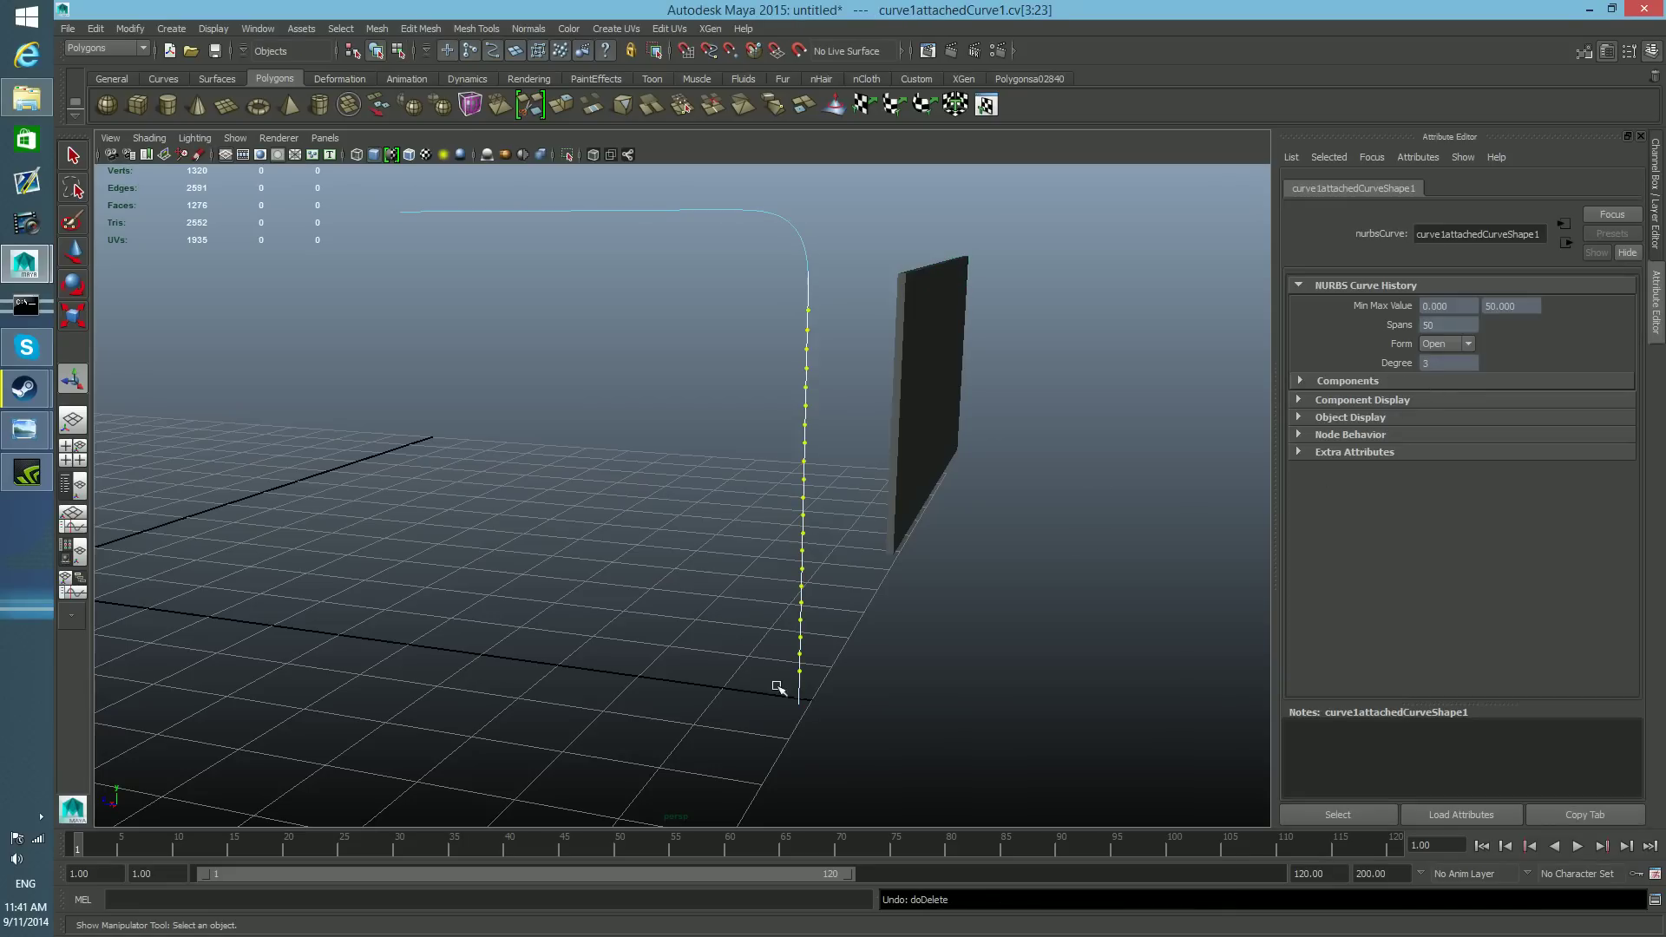
- Return to object selection, select the small flat face at the curve's base and add the restored guide curve
{"action": "scroll", "coordinate": [803, 735], "scroll_direction": "up", "scroll_amount": 3}
{"action": "key", "text": "F8"}
{"action": "key", "text": "F8"}
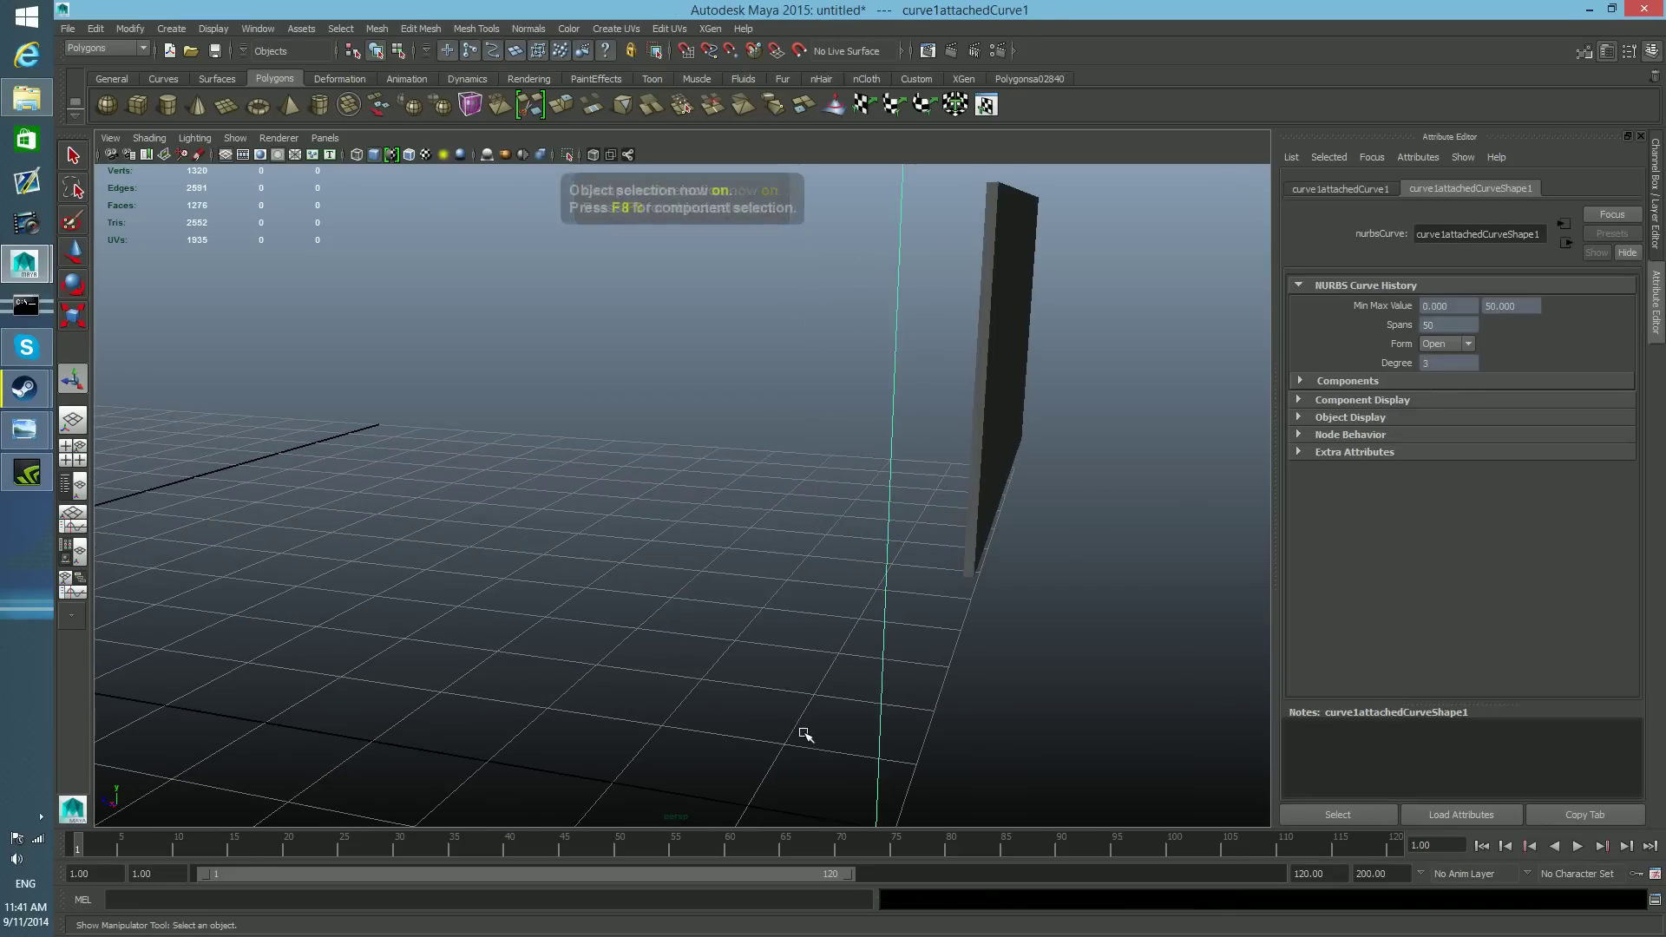
{"action": "scroll", "coordinate": [804, 735], "scroll_direction": "down", "scroll_amount": 2}
{"action": "middle_click_drag", "start_coordinate": [796, 753], "coordinate": [770, 606], "text": "alt"}
{"action": "scroll", "coordinate": [770, 607], "scroll_direction": "up", "scroll_amount": 4}
{"action": "scroll", "coordinate": [726, 599], "scroll_direction": "up", "scroll_amount": 2}
{"action": "middle_click_drag", "start_coordinate": [811, 685], "coordinate": [583, 527], "text": "alt"}
{"action": "scroll", "coordinate": [583, 528], "scroll_direction": "up", "scroll_amount": 3}
{"action": "left_click", "coordinate": [813, 551]}
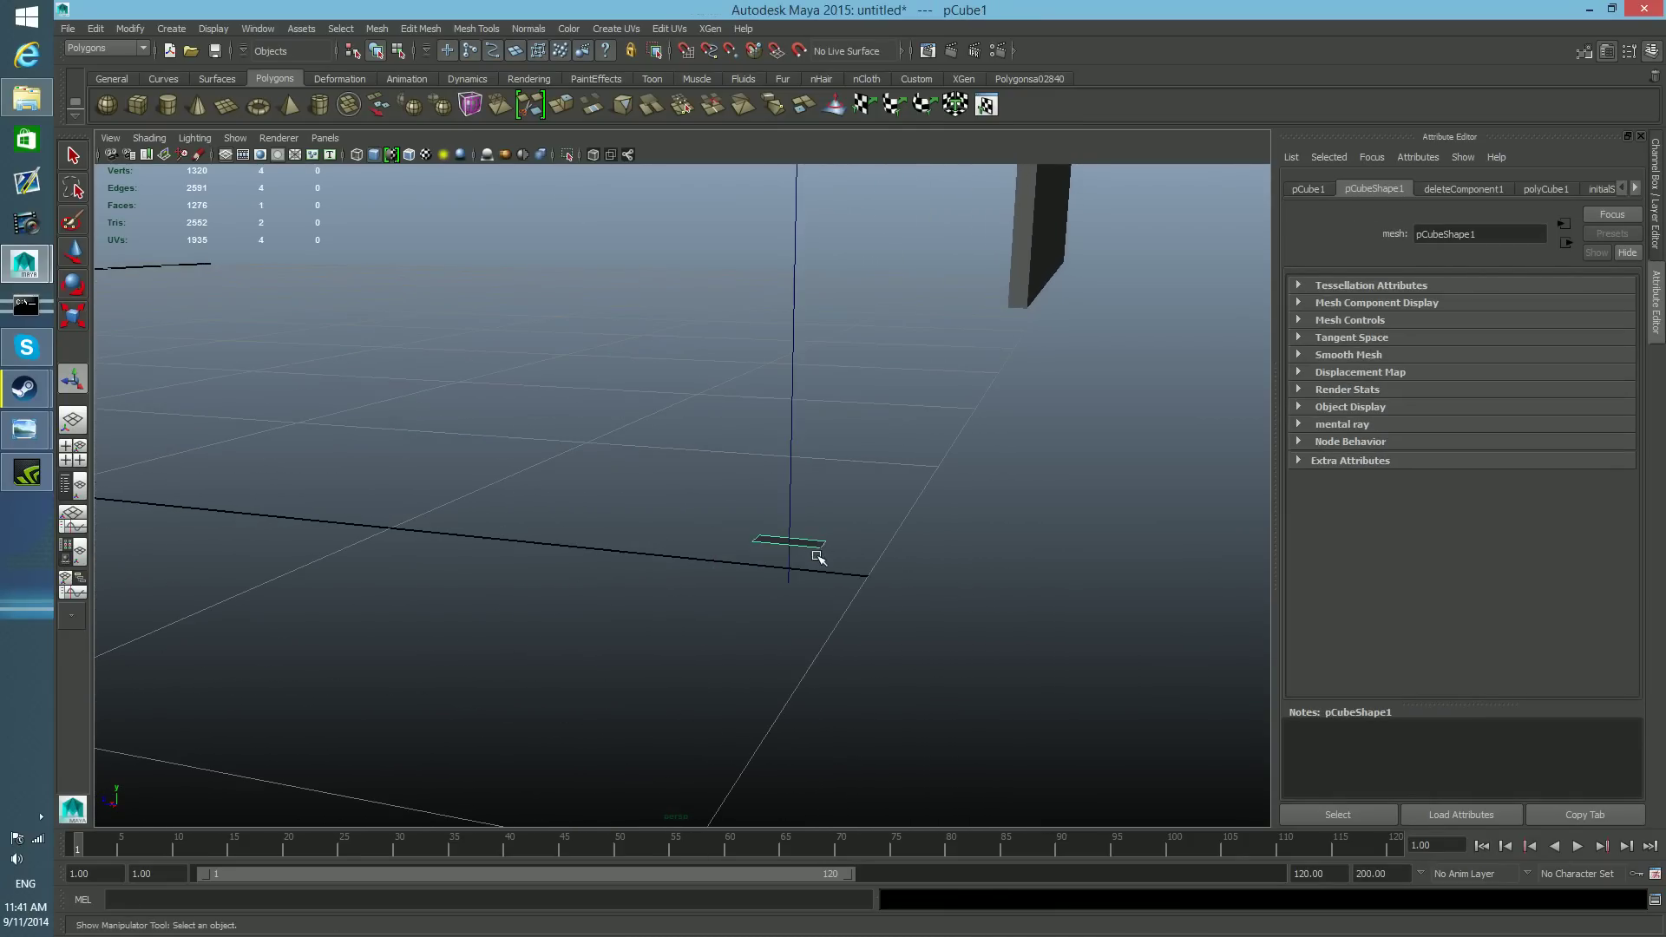
{"action": "left_click", "coordinate": [793, 476]}
{"action": "scroll", "coordinate": [891, 571], "scroll_direction": "up", "scroll_amount": 4}
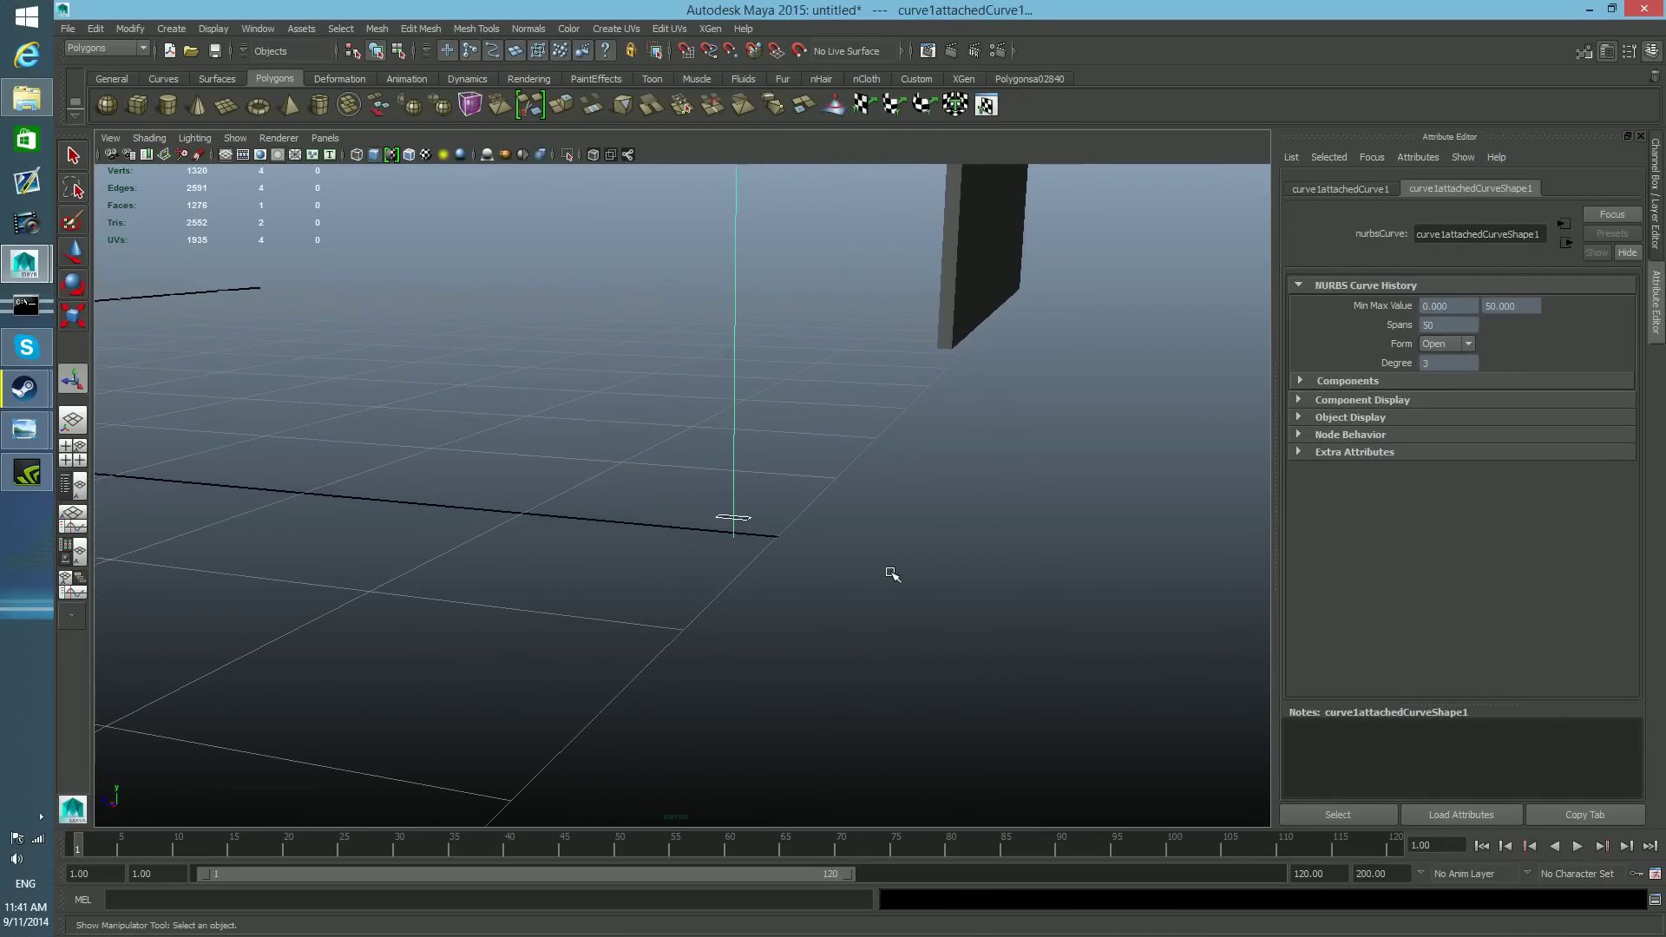
- Extrude the small flat face along the selected guide curve with 50 divisions and close the extrude options
{"action": "right_click_drag", "start_coordinate": [874, 669], "coordinate": [701, 674], "text": "alt"}
{"action": "middle_click_drag", "start_coordinate": [701, 674], "coordinate": [732, 784], "text": "alt"}
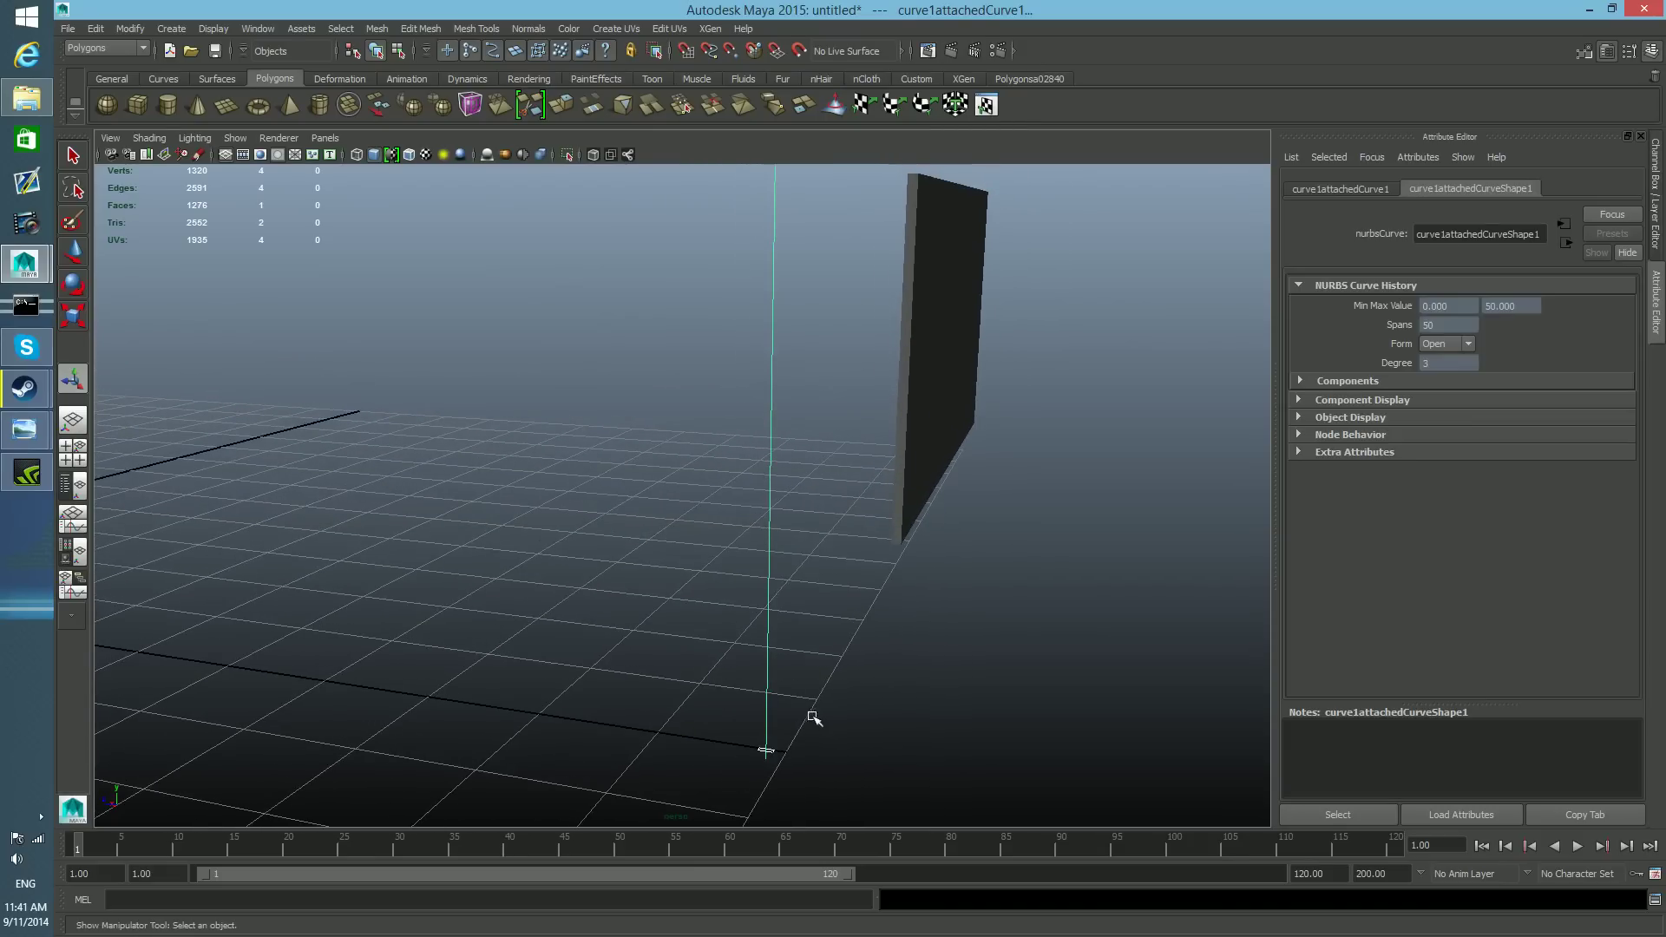
{"action": "right_click_drag", "start_coordinate": [946, 653], "coordinate": [774, 636], "text": "alt"}
{"action": "middle_click_drag", "start_coordinate": [774, 636], "coordinate": [795, 766], "text": "alt"}
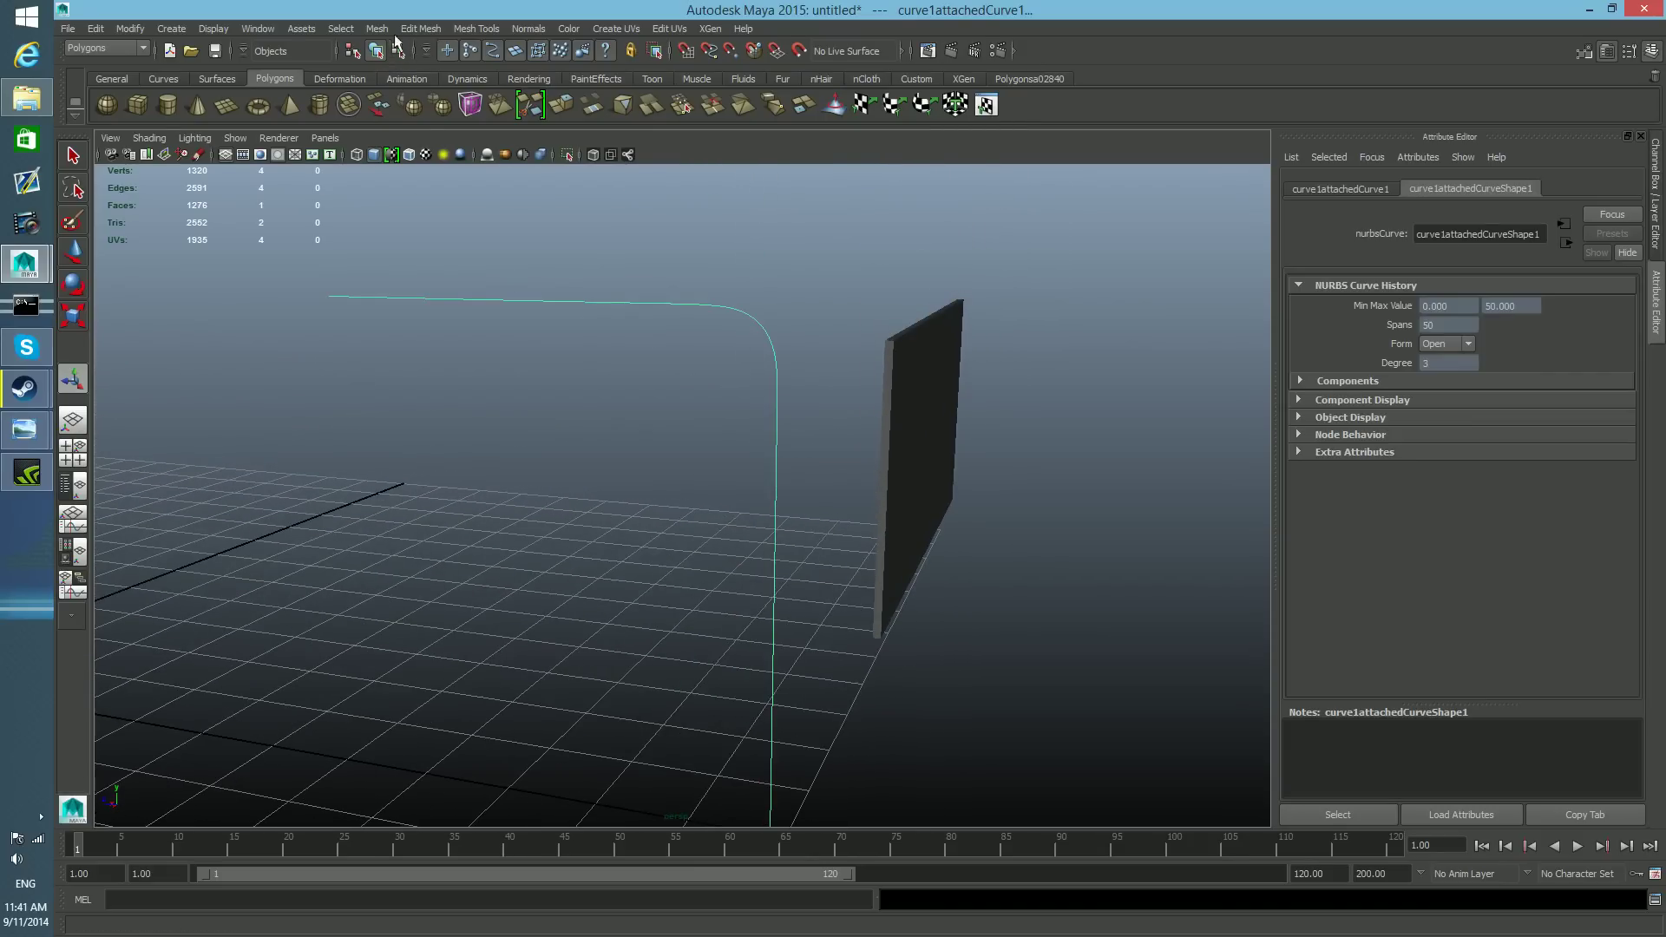
{"action": "left_click", "coordinate": [421, 29]}
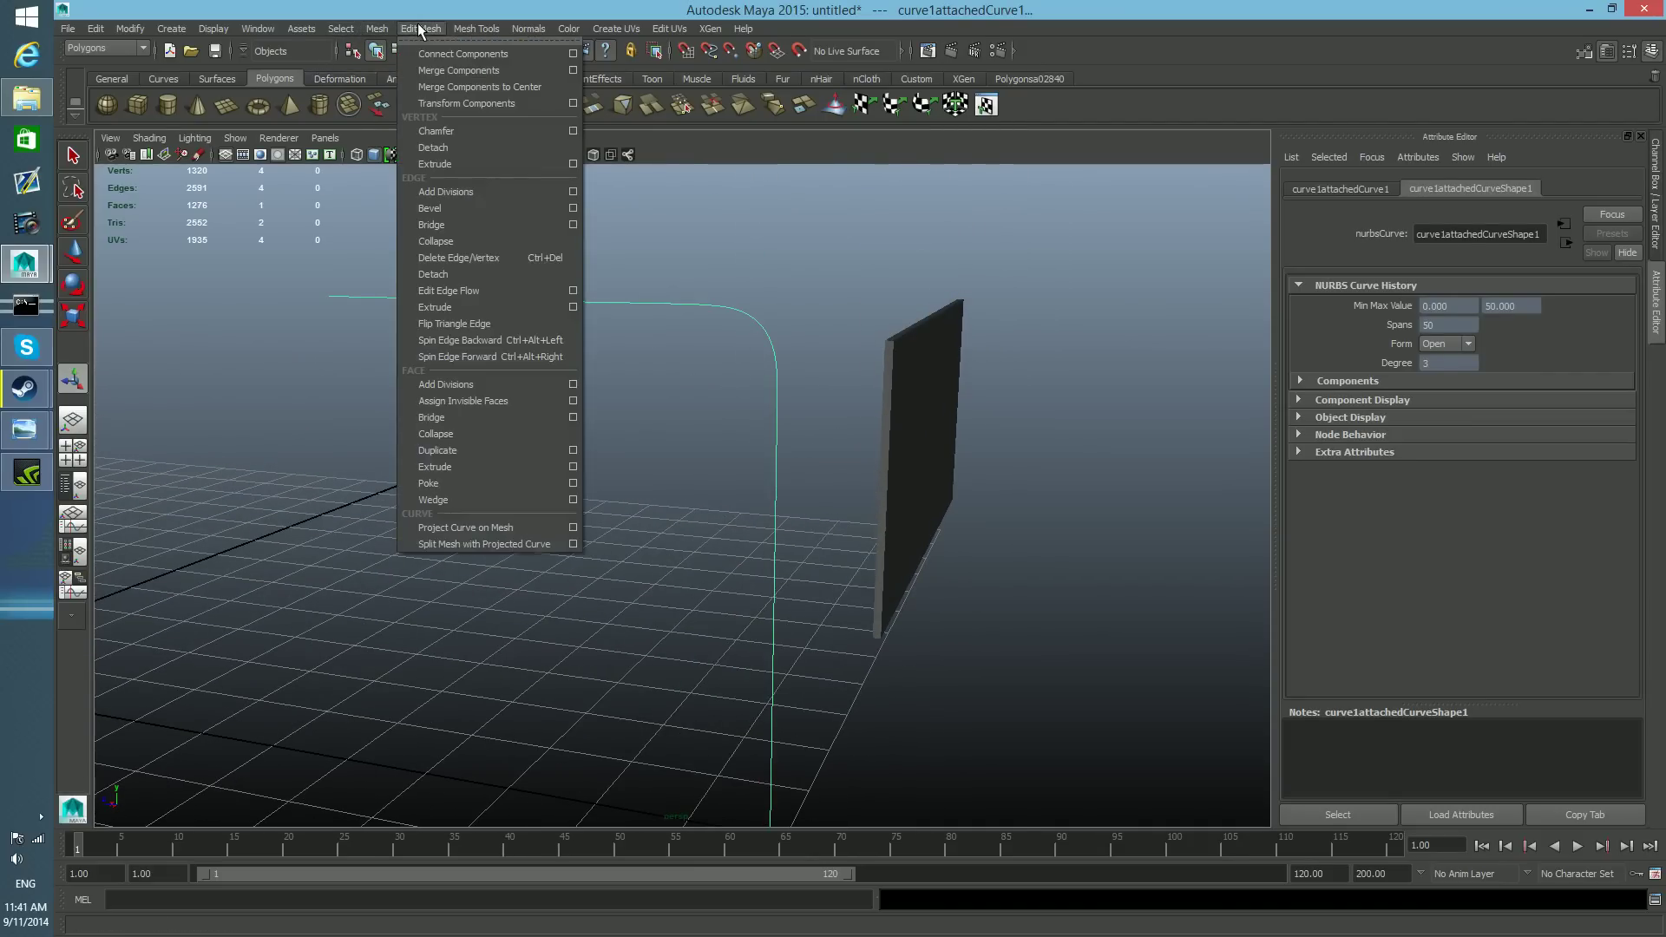
{"action": "left_click", "coordinate": [574, 468]}
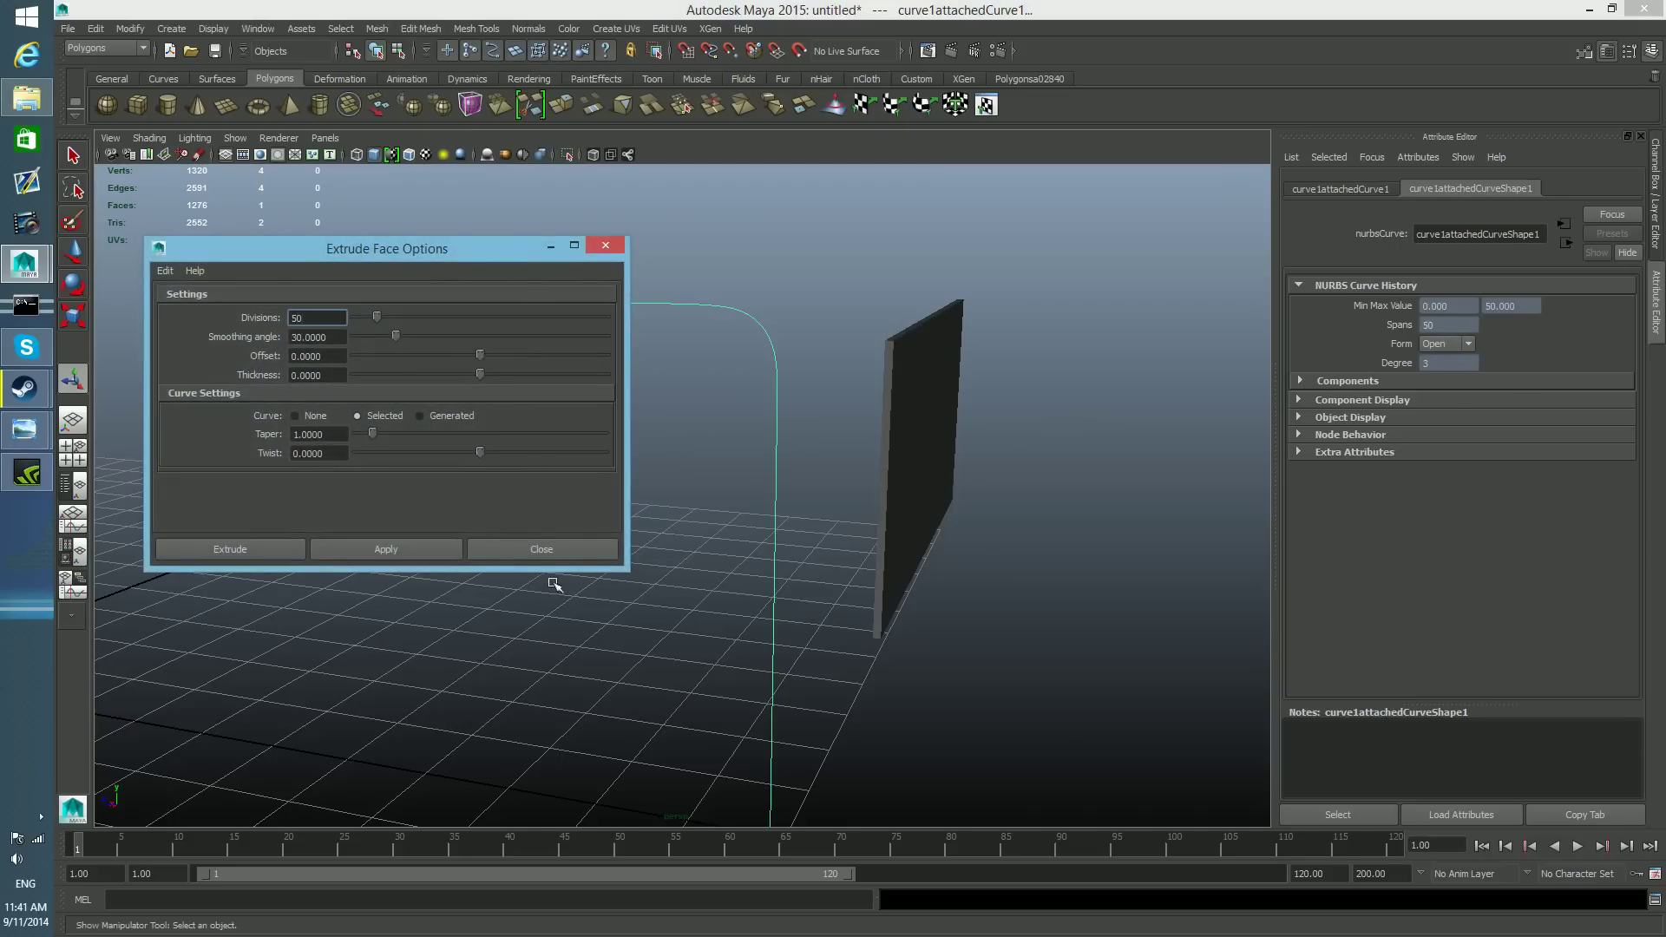
{"action": "left_click", "coordinate": [424, 550]}
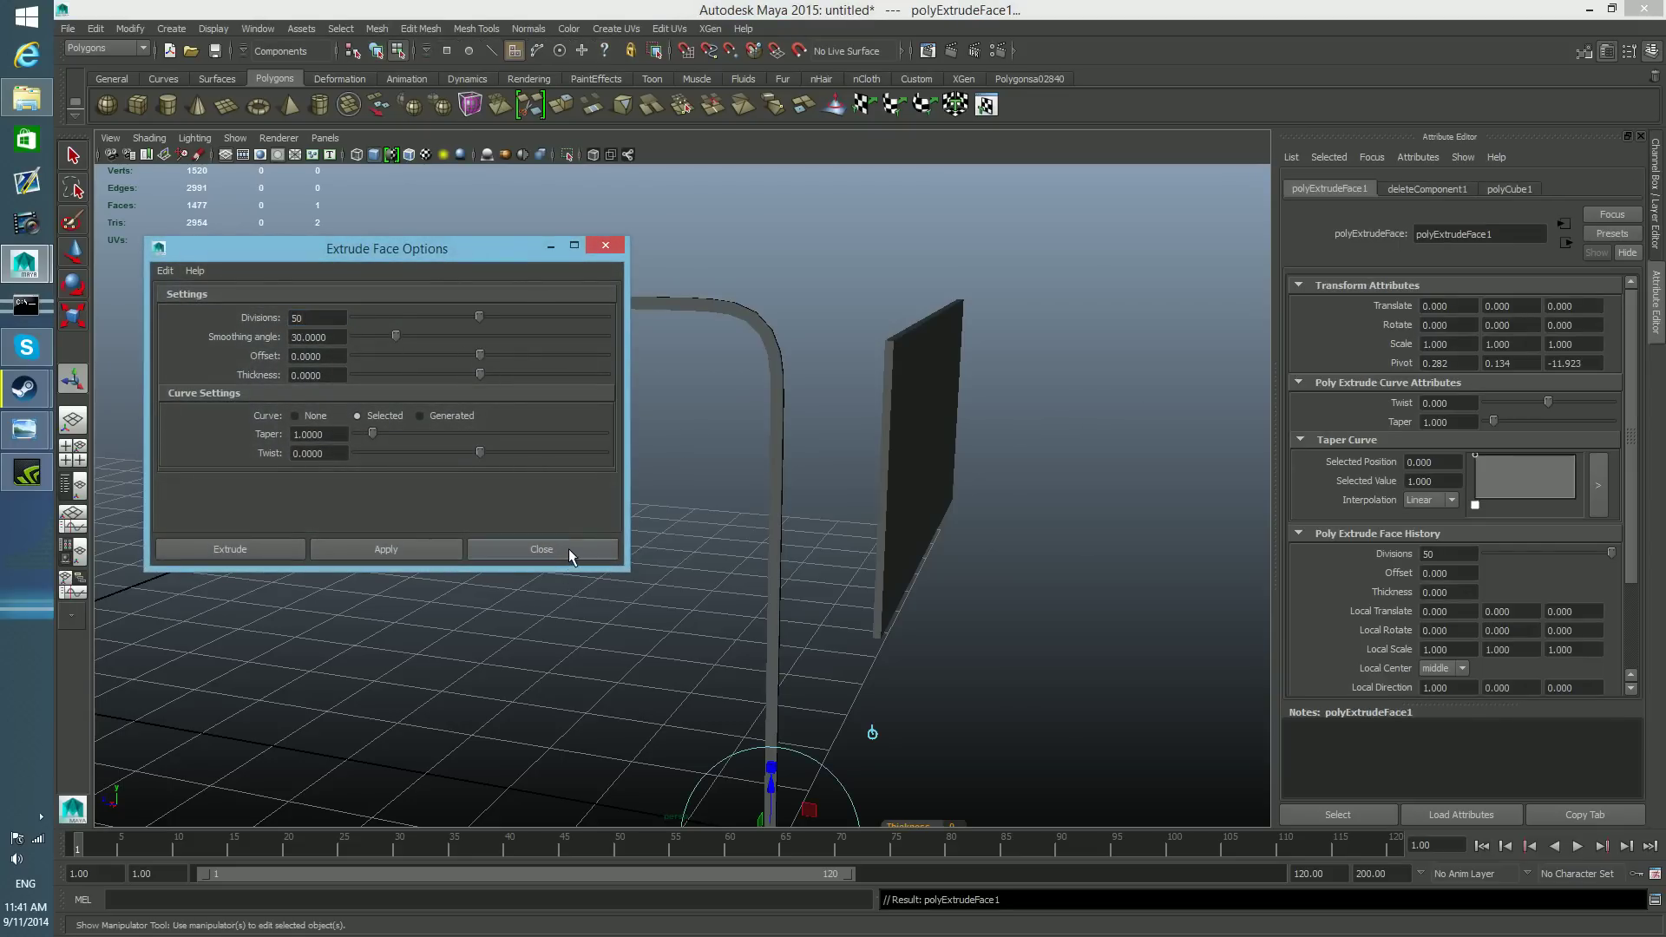
{"action": "left_click", "coordinate": [569, 551]}
- Select only the extruded rail in object mode and delete its construction history
{"action": "left_click_drag", "start_coordinate": [664, 528], "coordinate": [722, 522], "text": "alt"}
{"action": "right_click_drag", "start_coordinate": [773, 320], "coordinate": [774, 375]}
{"action": "left_click_drag", "start_coordinate": [770, 361], "coordinate": [644, 387], "text": "alt"}
{"action": "key", "text": "F8"}
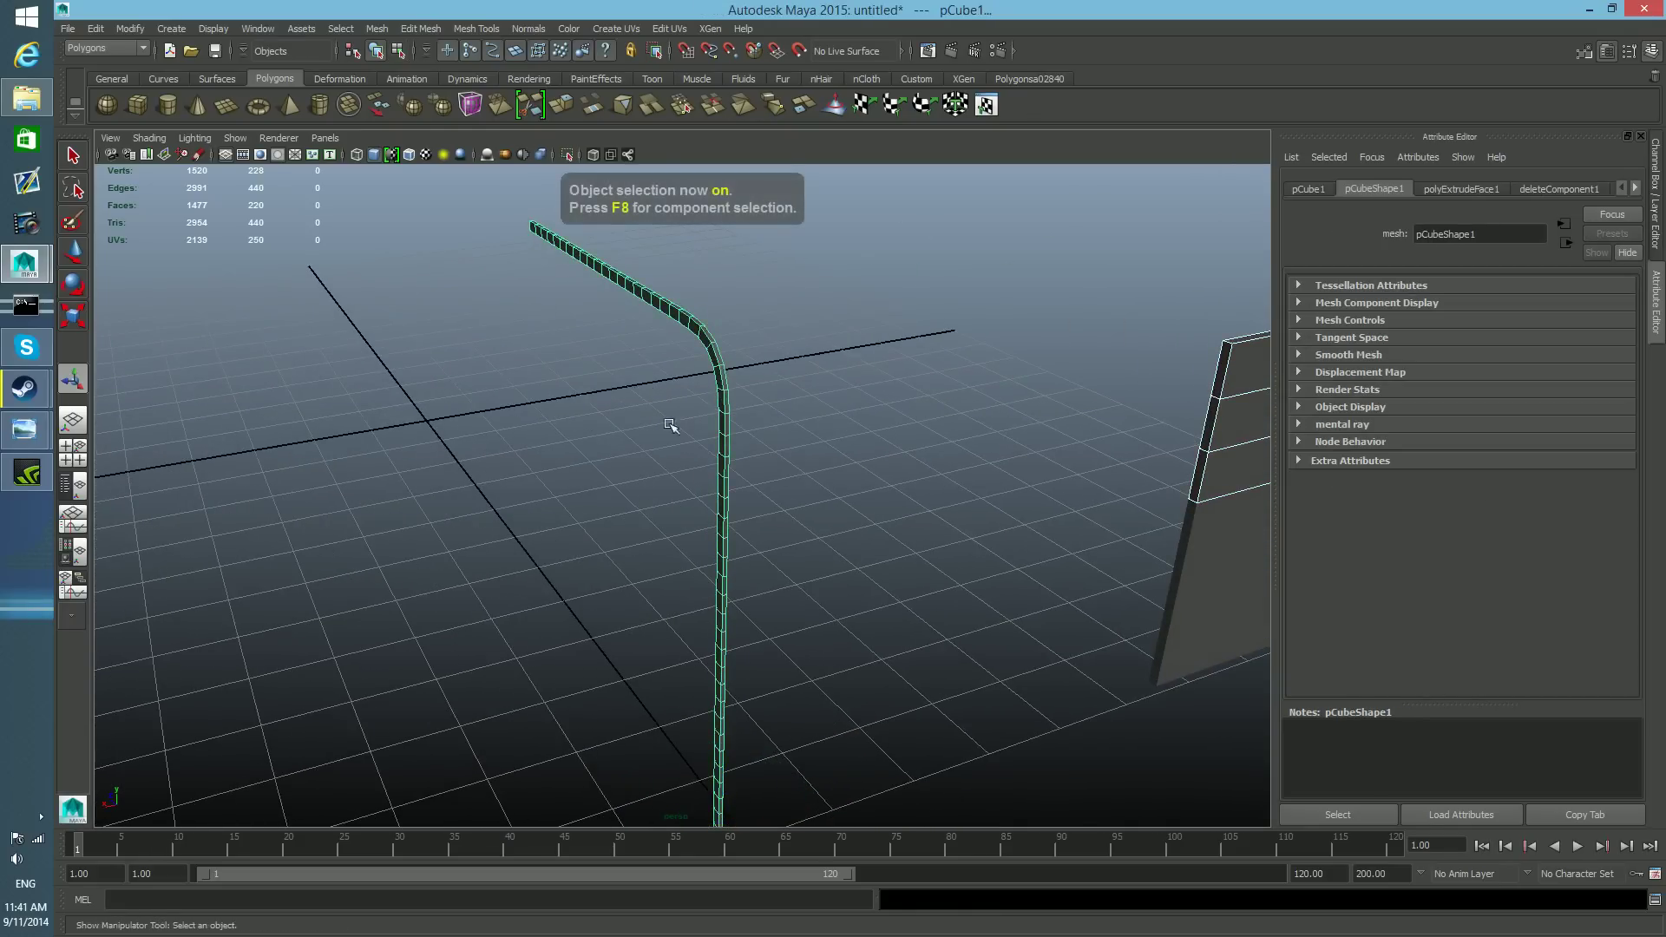
{"action": "left_click_drag", "start_coordinate": [718, 538], "coordinate": [775, 550], "text": "alt"}
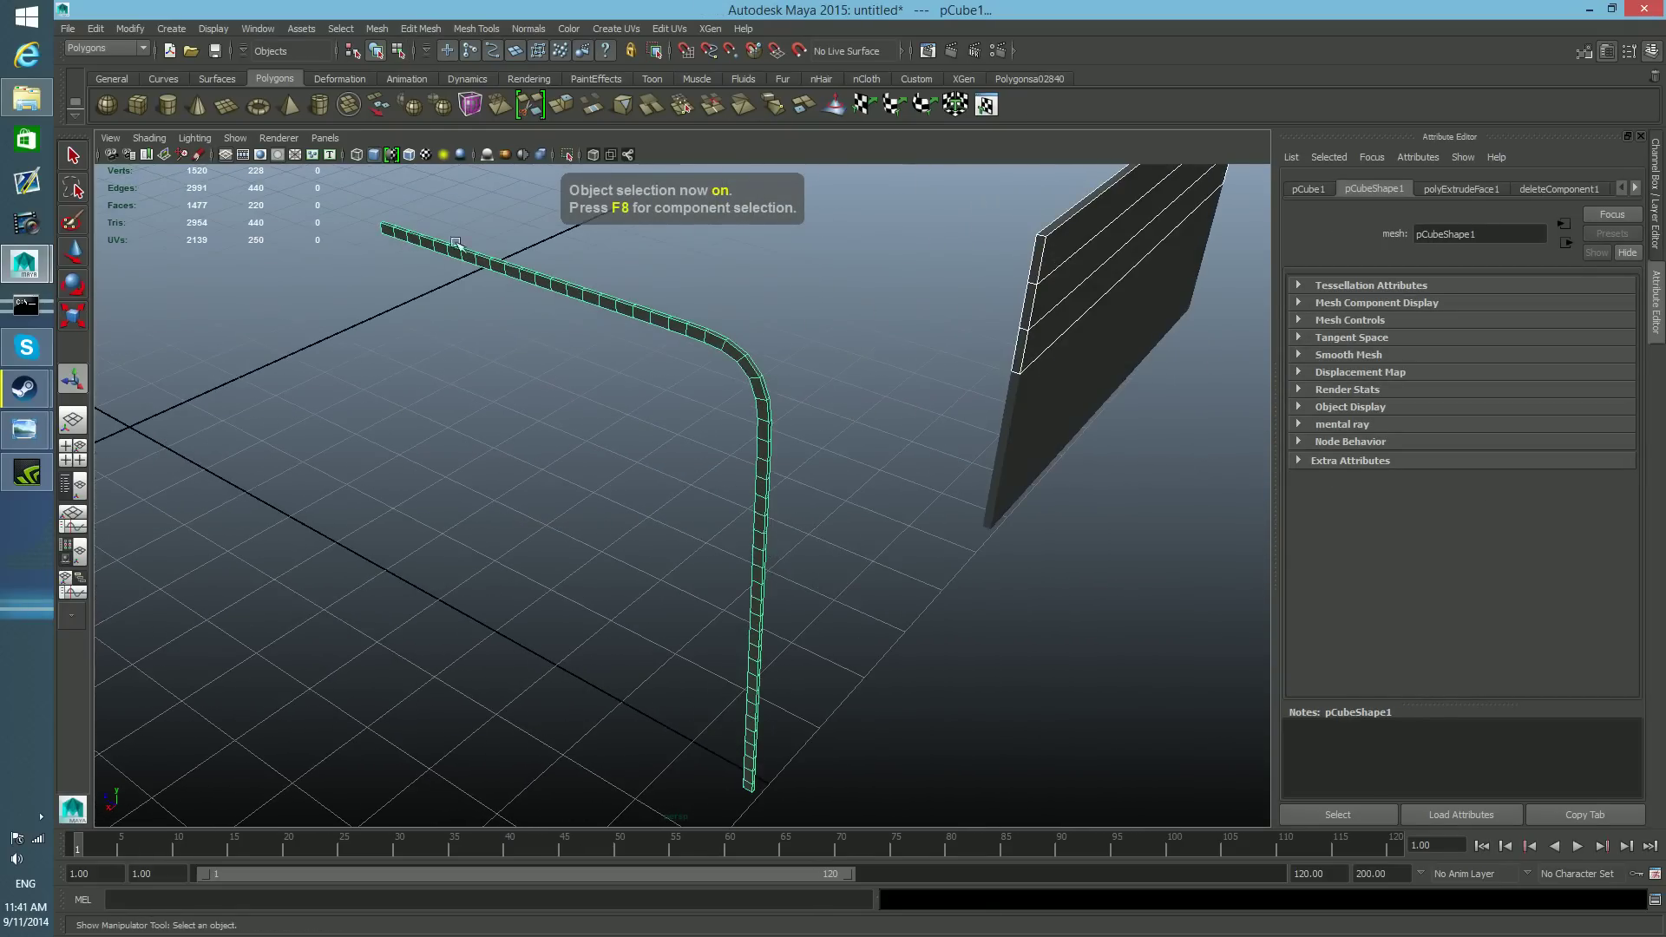
{"action": "left_click", "coordinate": [632, 312]}
{"action": "left_click_drag", "start_coordinate": [704, 405], "coordinate": [590, 334], "text": "alt"}
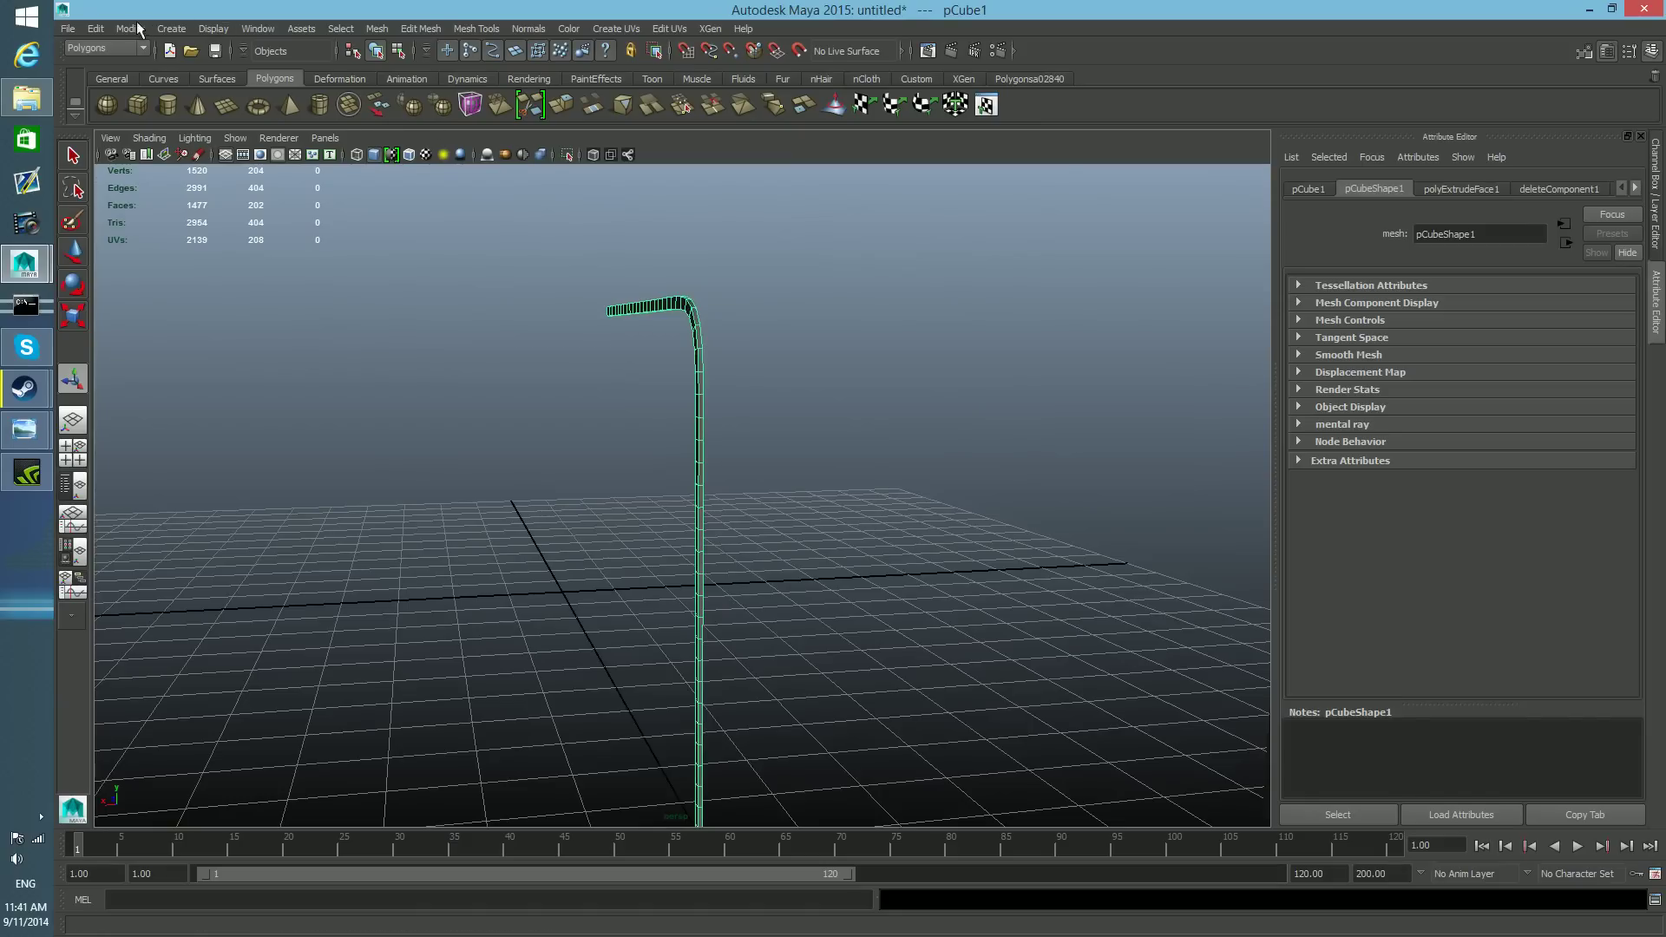
{"action": "left_click", "coordinate": [96, 29]}
{"action": "mouse_move", "coordinate": [249, 207]}
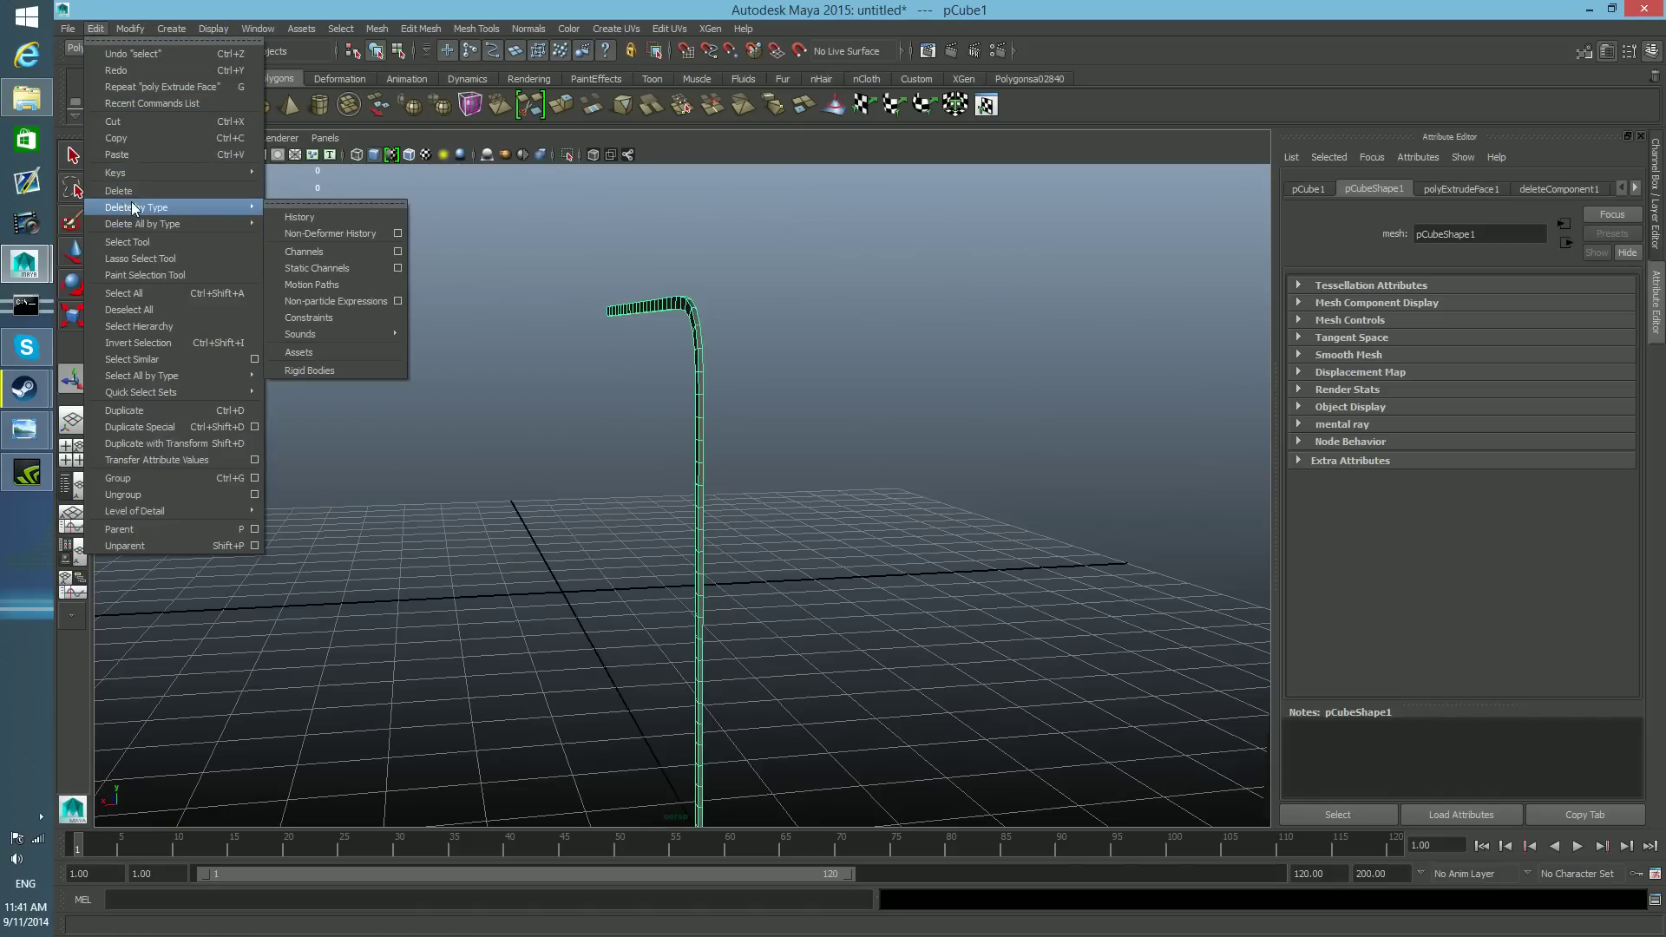
{"action": "left_click", "coordinate": [330, 217]}
- Move the rail sideways along the X axis to the near edge of the garage door, and select the leftover guide curve
{"action": "scroll", "coordinate": [779, 611], "scroll_direction": "down", "scroll_amount": 3}
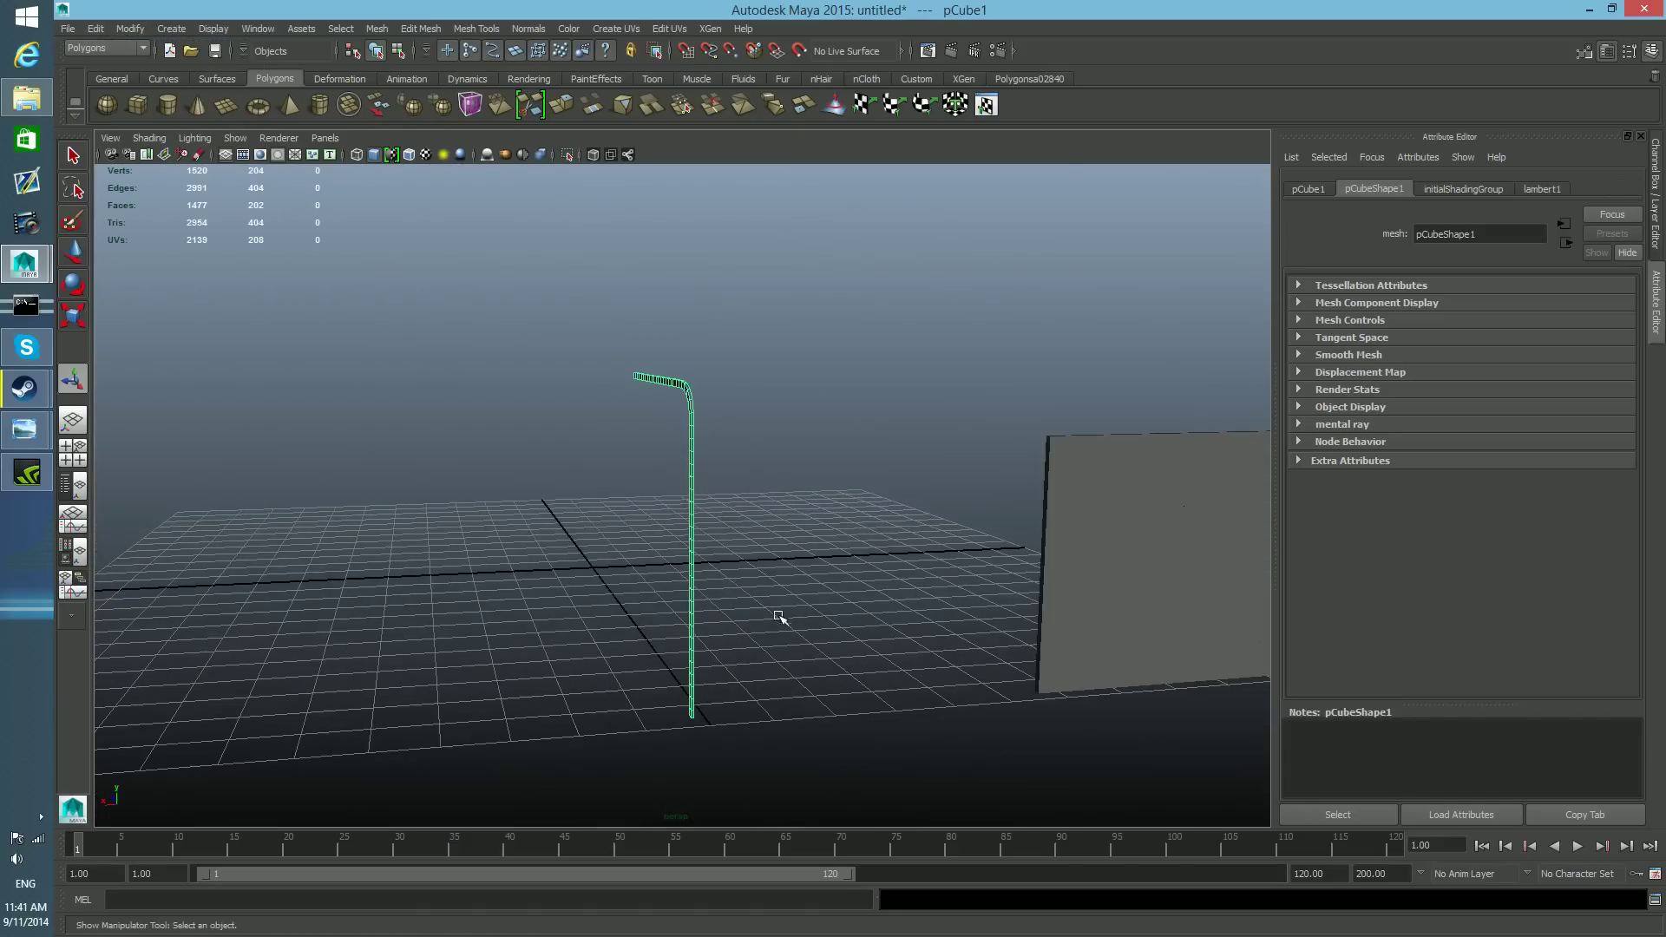
{"action": "key", "text": "w"}
{"action": "left_click_drag", "start_coordinate": [615, 717], "coordinate": [959, 710]}
{"action": "left_click_drag", "start_coordinate": [640, 467], "coordinate": [840, 872]}
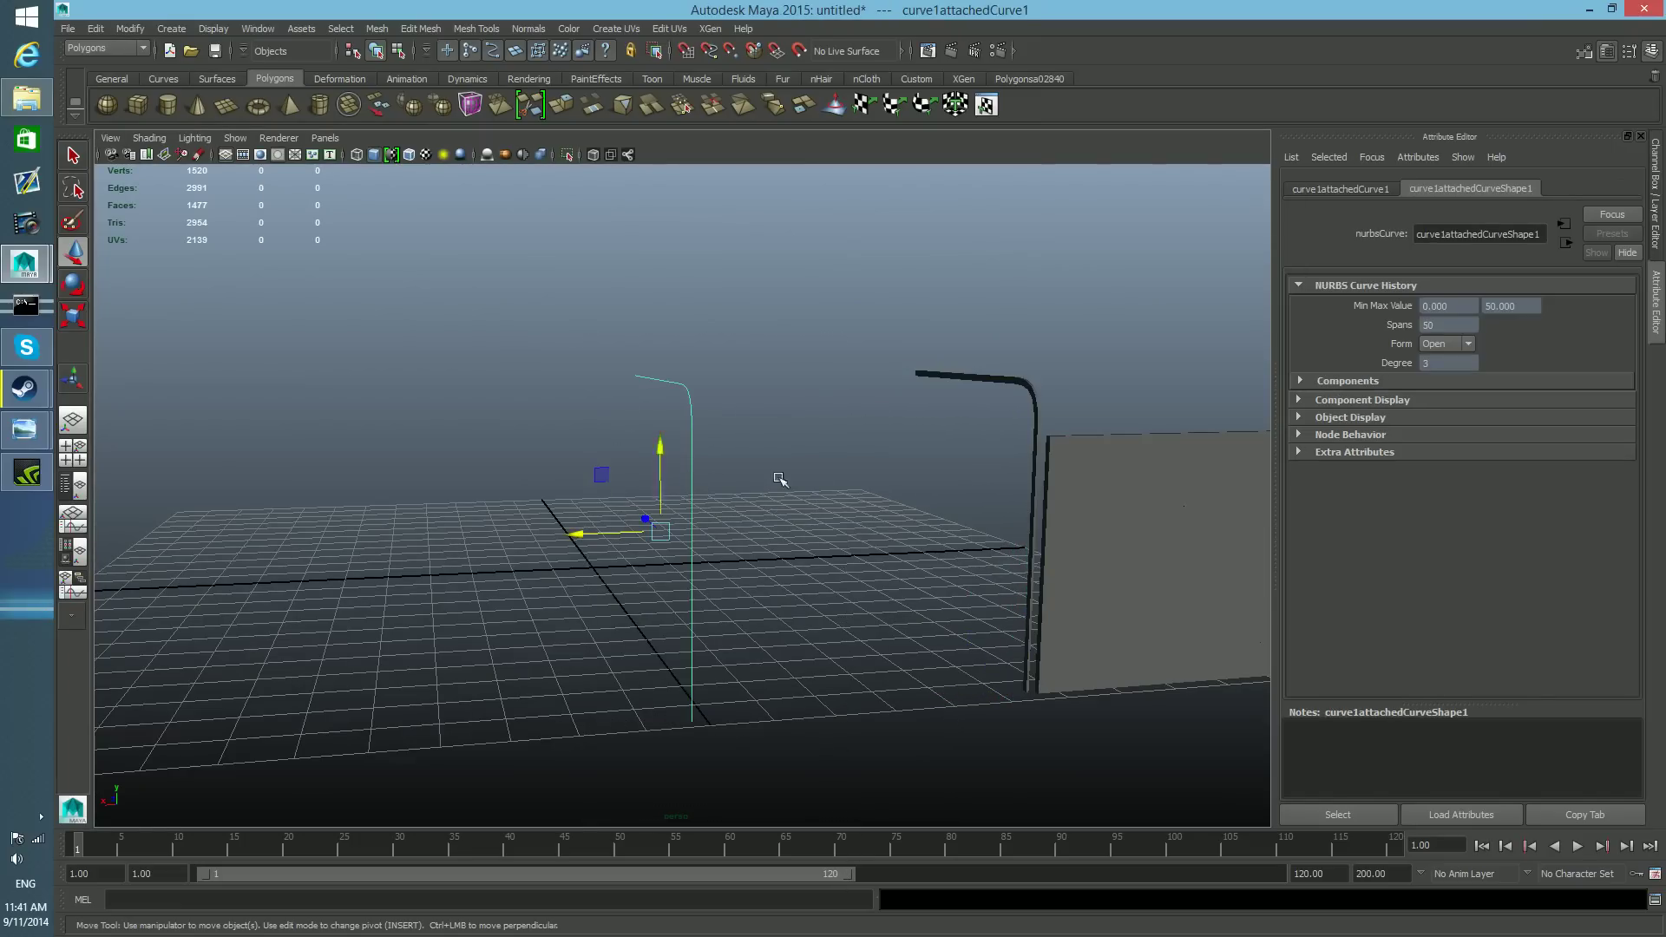
{"action": "middle_click_drag", "start_coordinate": [908, 515], "coordinate": [774, 524], "text": "alt"}
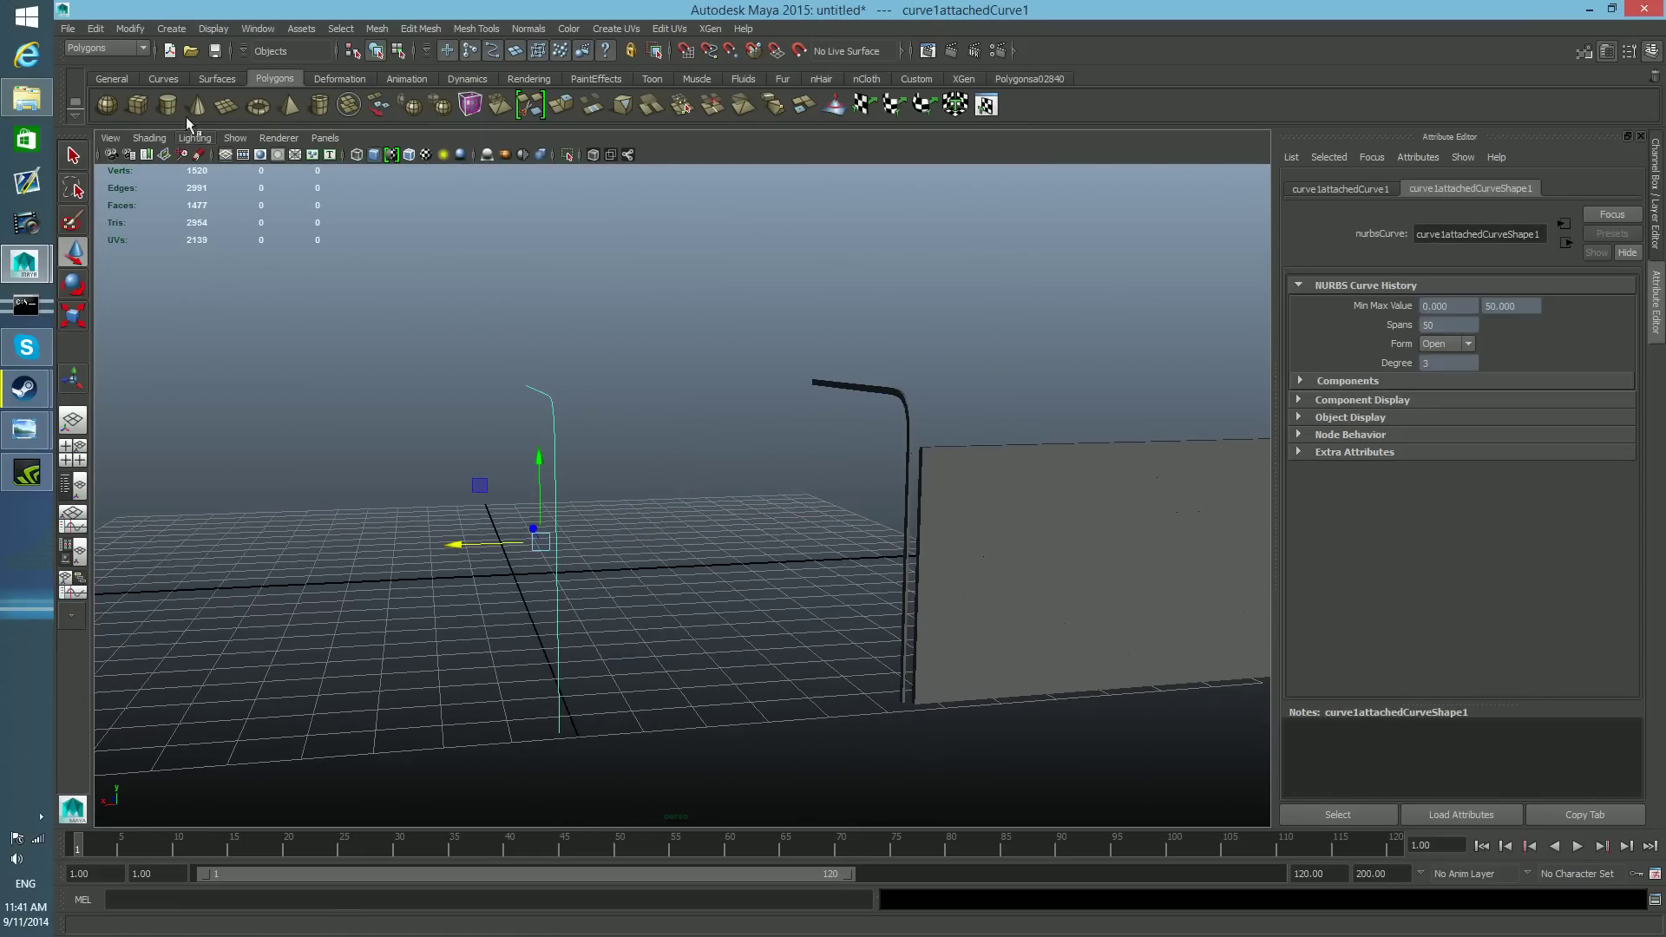
- Save the scene as a Maya Binary file named garagetut in the project's scenes folder
{"action": "left_click", "coordinate": [66, 29]}
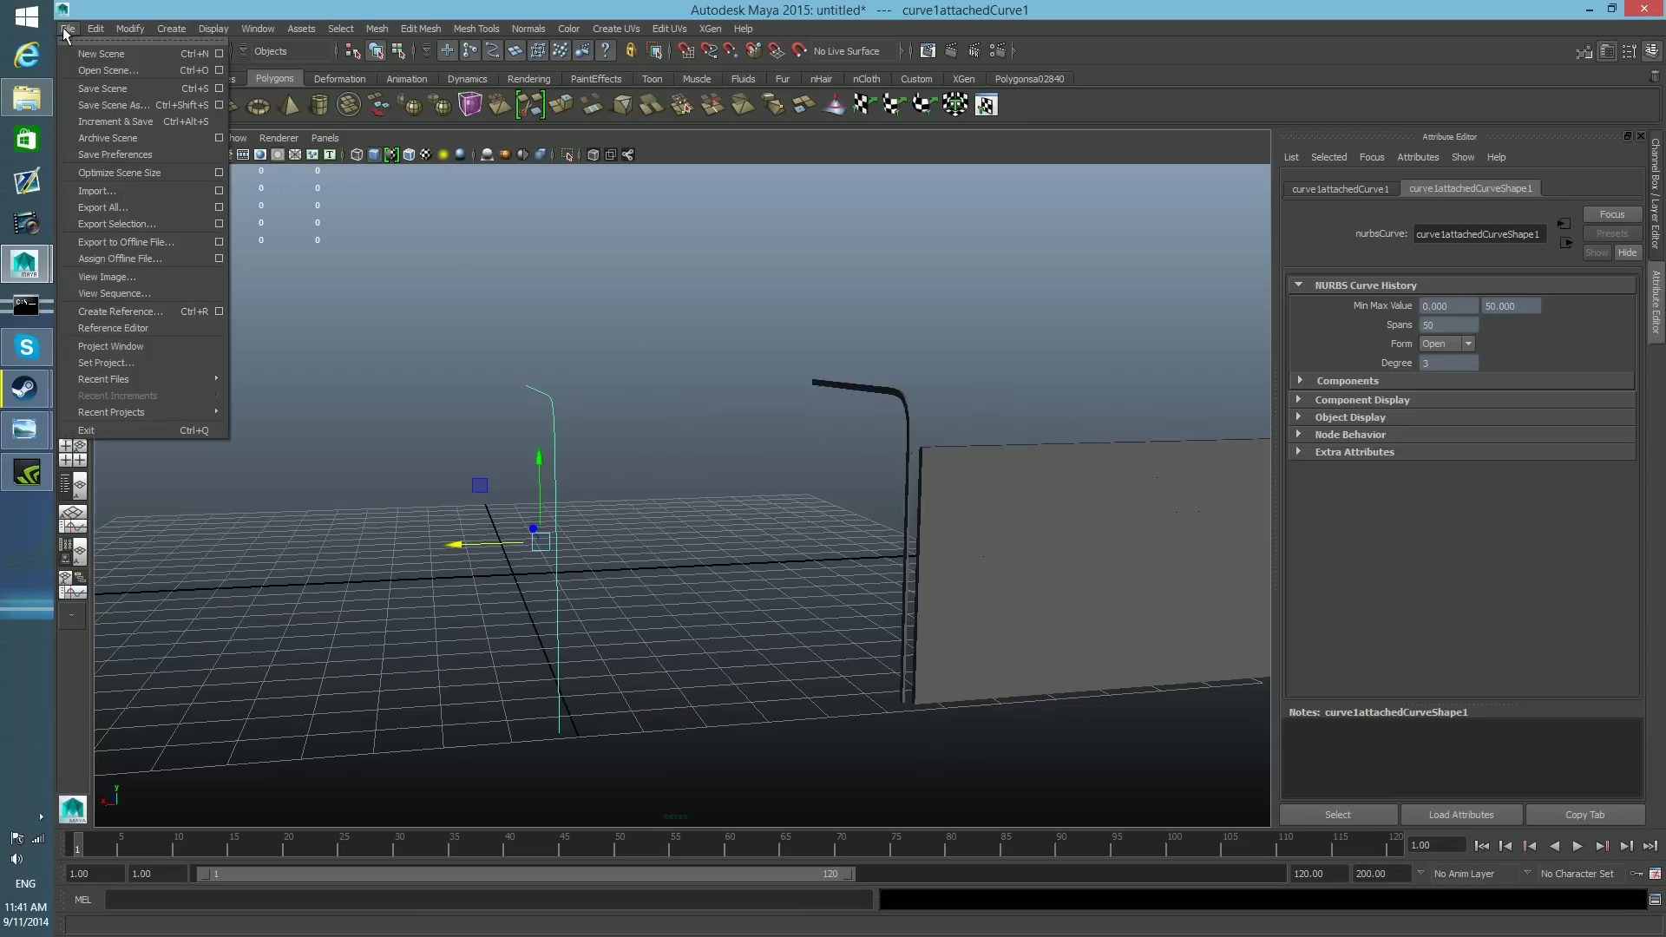
{"action": "left_click", "coordinate": [112, 105]}
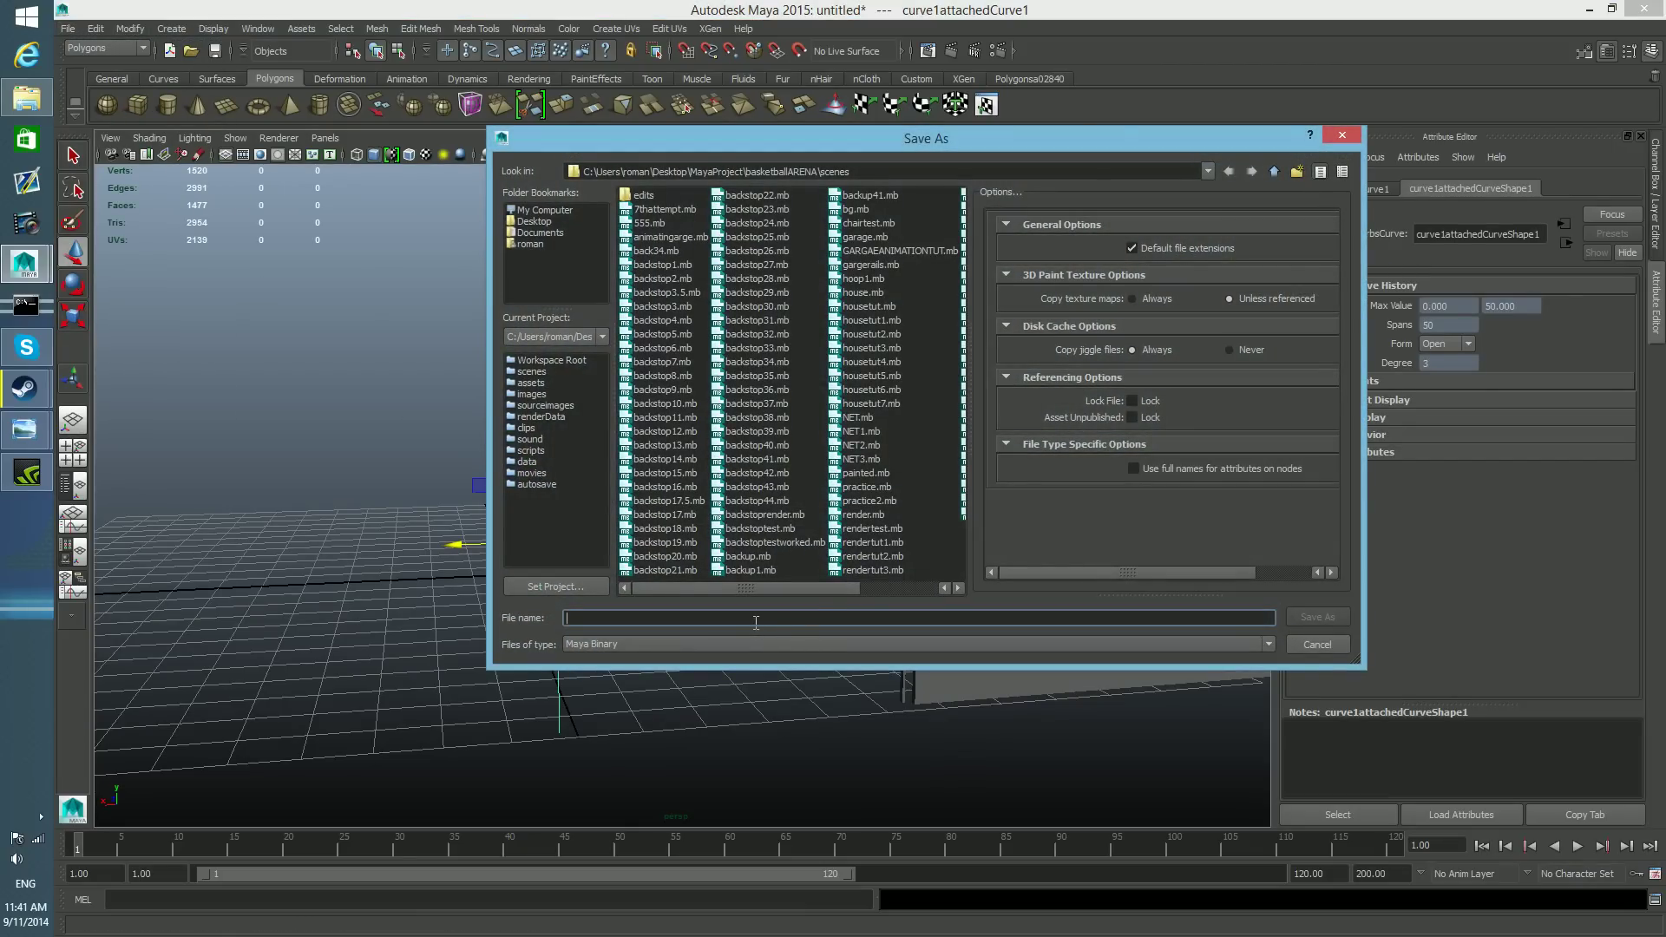
{"action": "type", "text": "garge"}
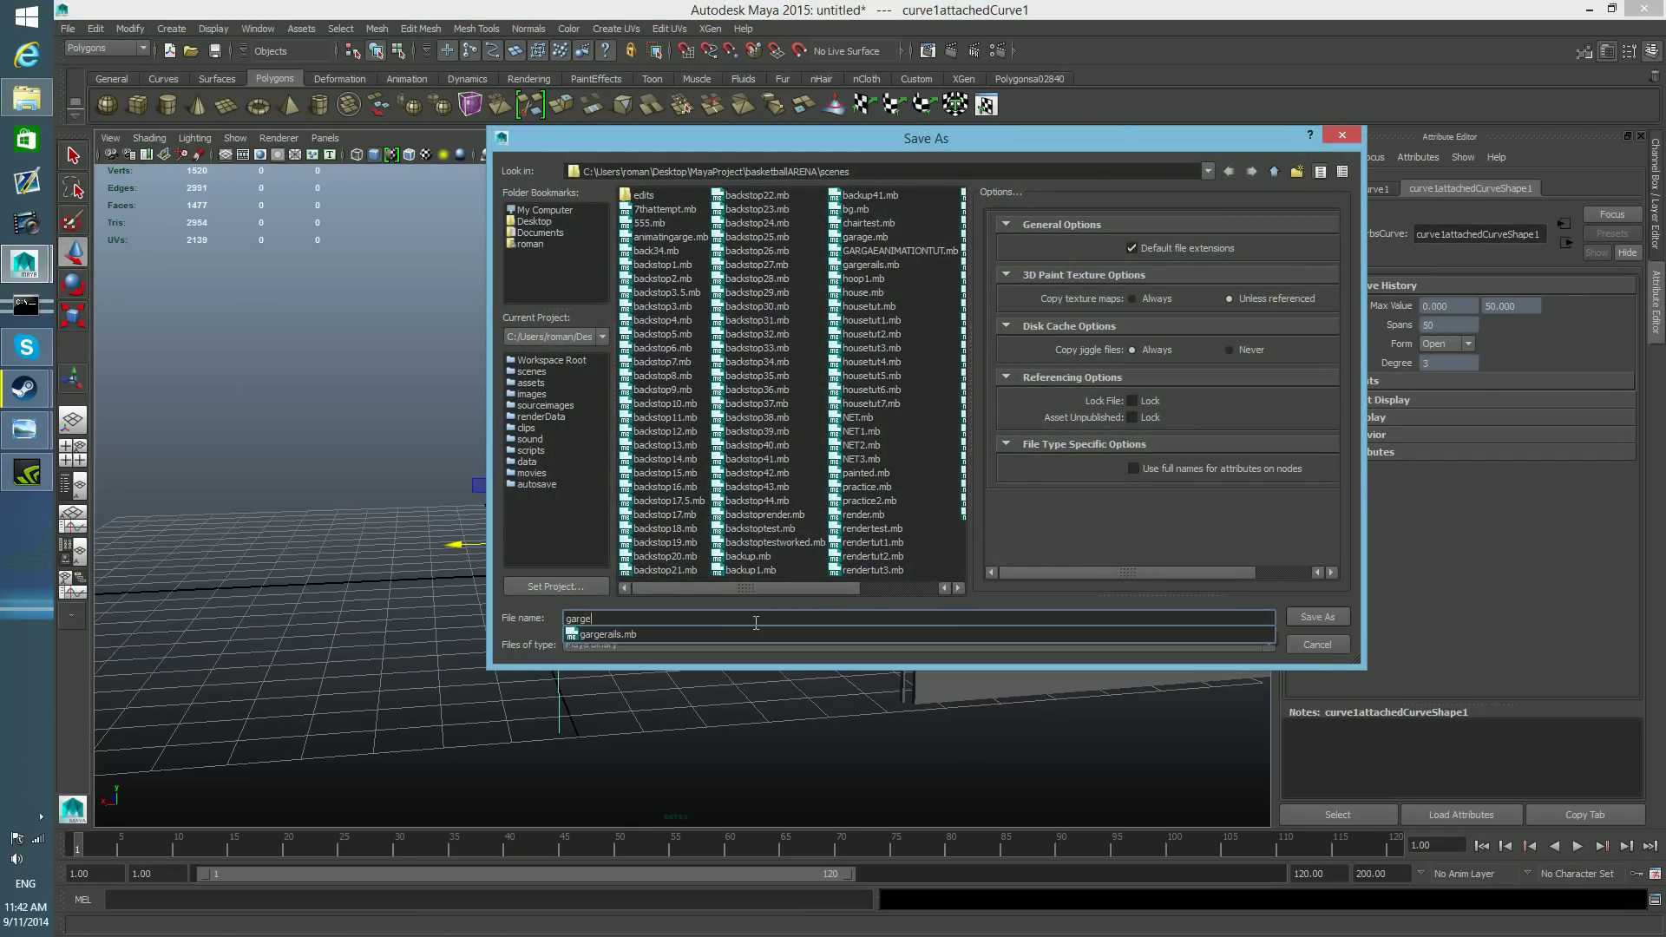
{"action": "key", "text": "BackSpace"}
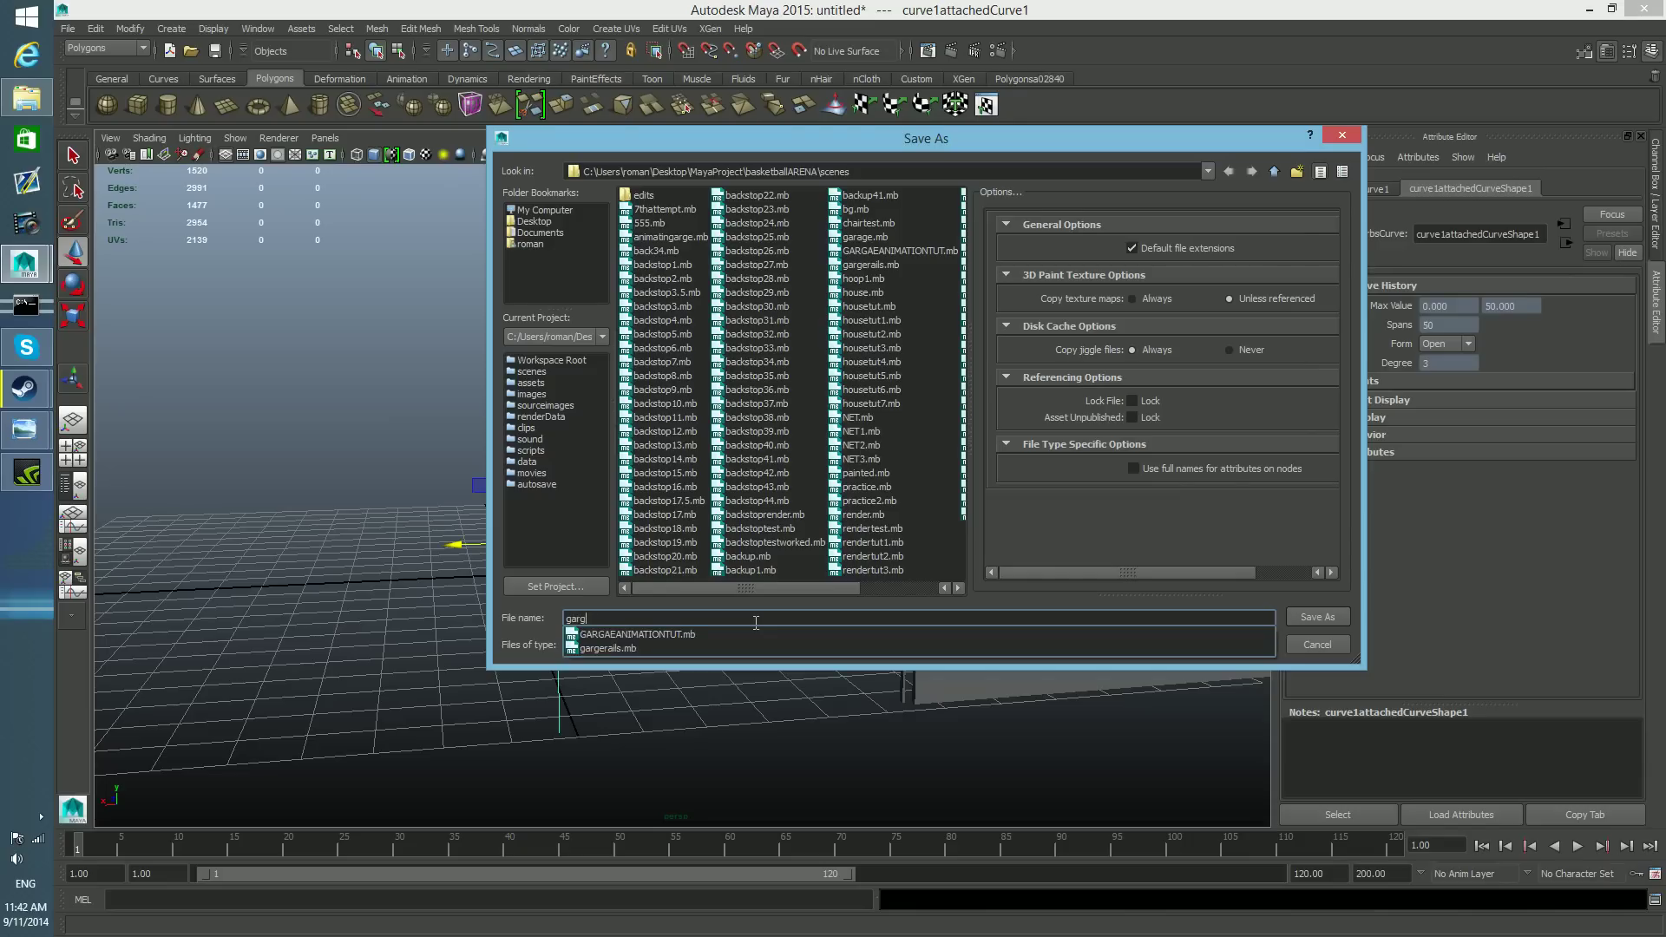
{"action": "type", "text": "e"}
{"action": "type", "text": "a"}
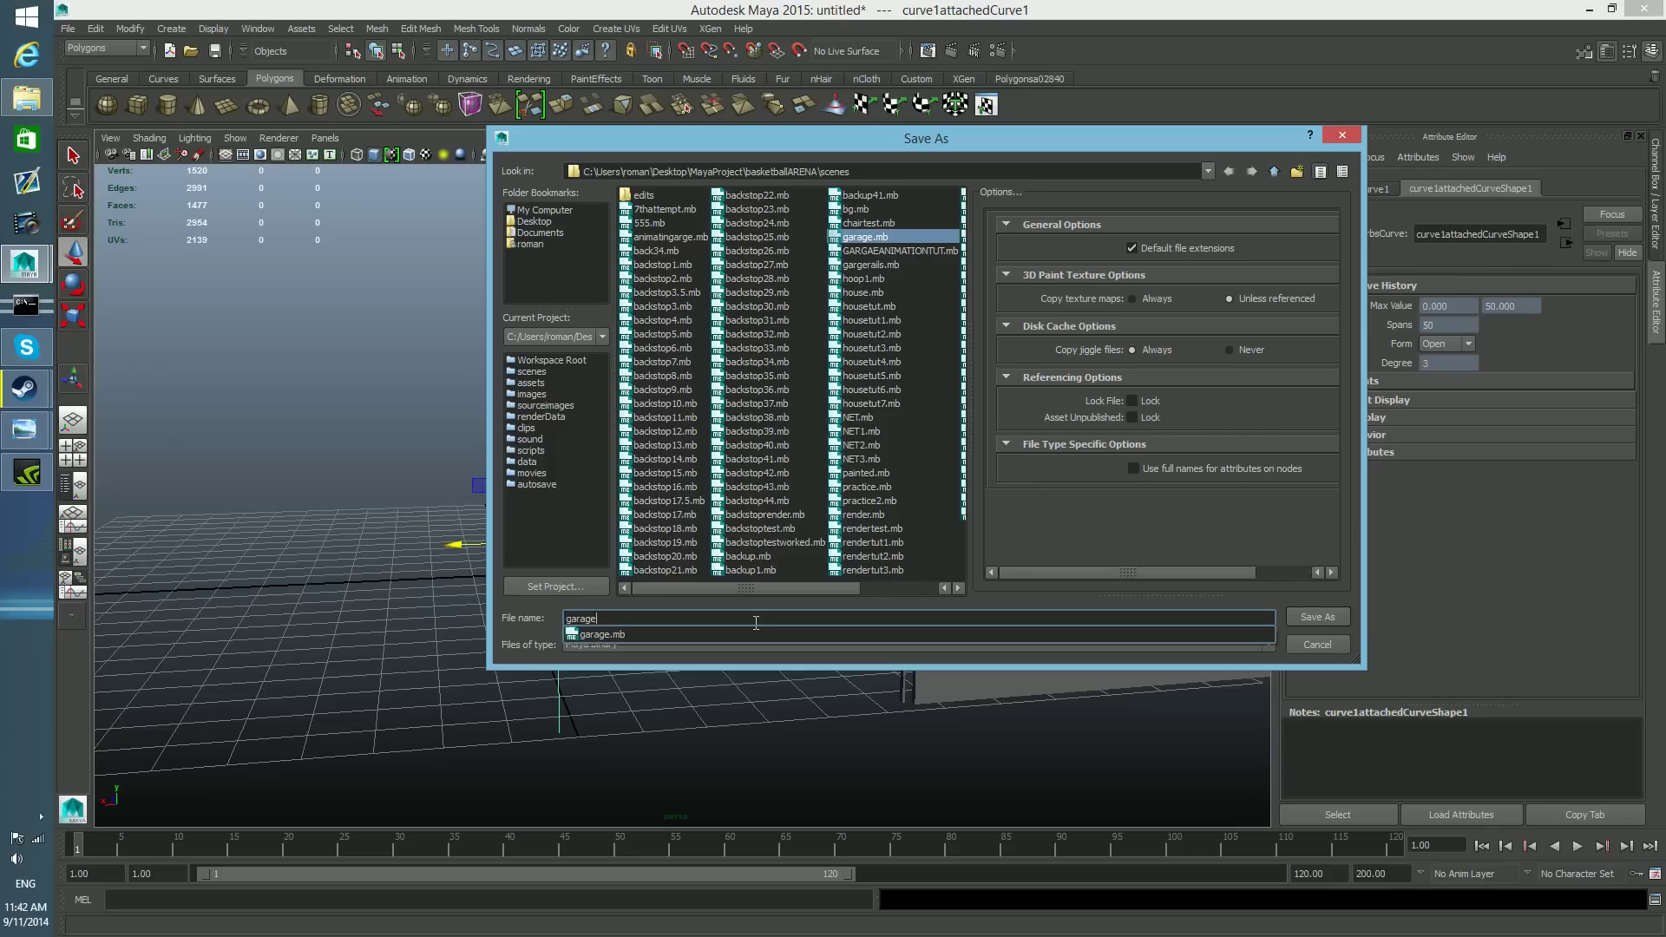
{"action": "type", "text": "tut"}
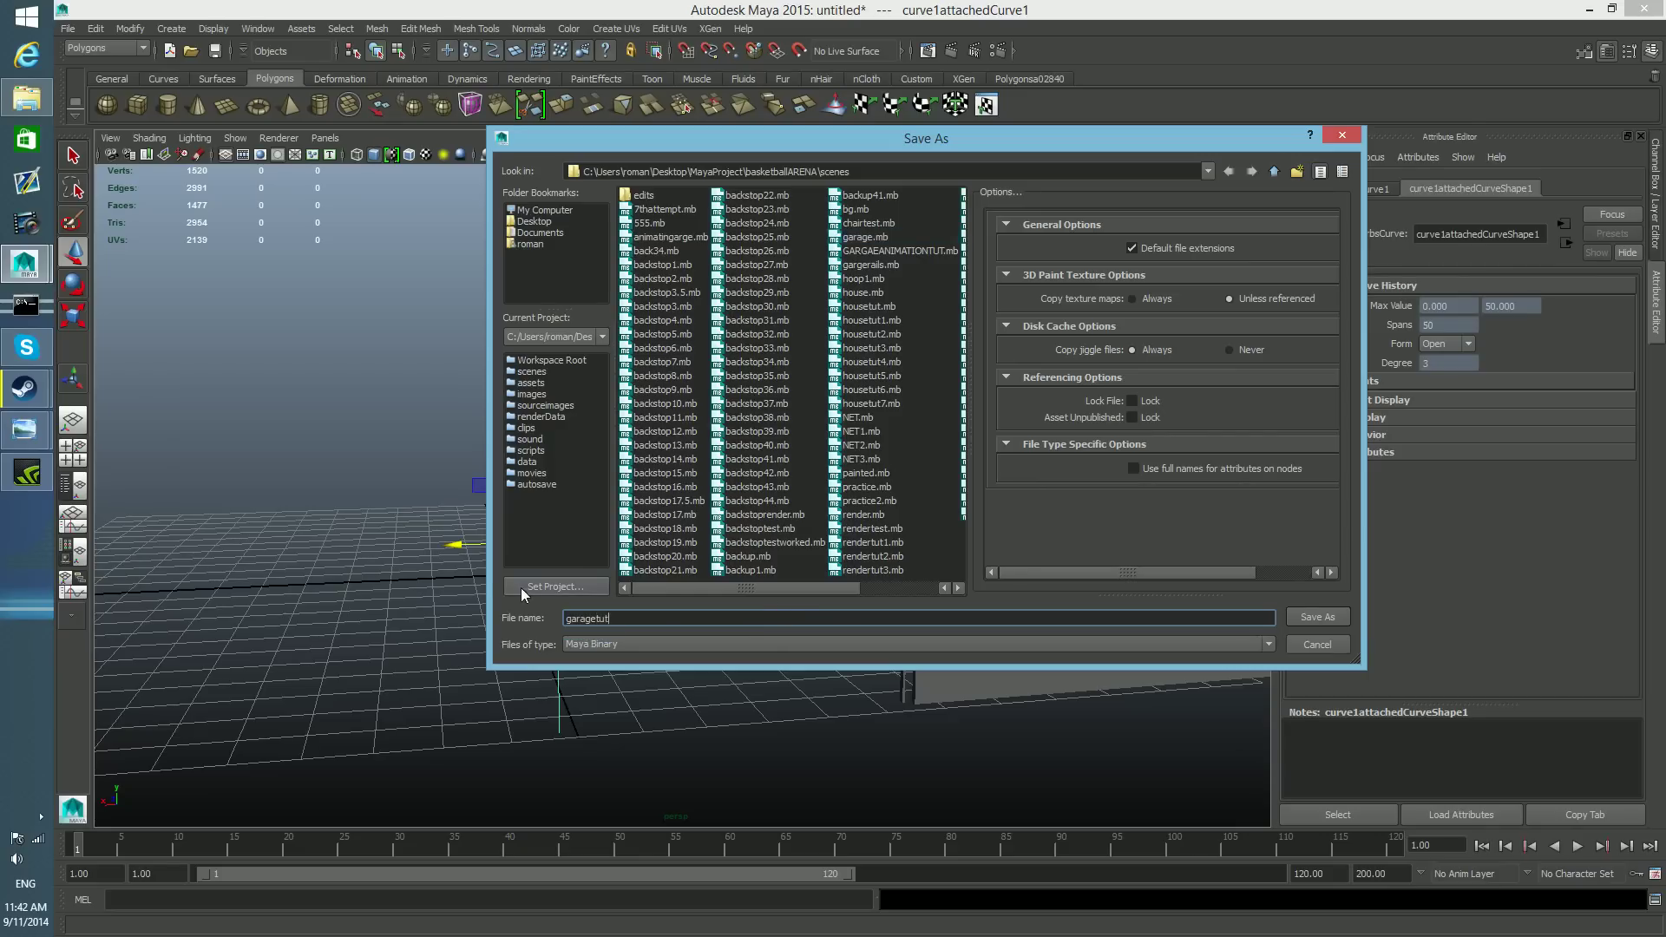
{"action": "left_click", "coordinate": [1316, 616]}
- Select the curved rail standing at the garage door's edge
{"action": "scroll", "coordinate": [875, 608], "scroll_direction": "down", "scroll_amount": 4}
{"action": "left_click_drag", "start_coordinate": [747, 599], "coordinate": [788, 624], "text": "alt"}
{"action": "middle_click_drag", "start_coordinate": [768, 612], "coordinate": [785, 647], "text": "alt"}
{"action": "left_click_drag", "start_coordinate": [785, 647], "coordinate": [804, 581], "text": "alt"}
{"action": "left_click", "coordinate": [822, 480]}
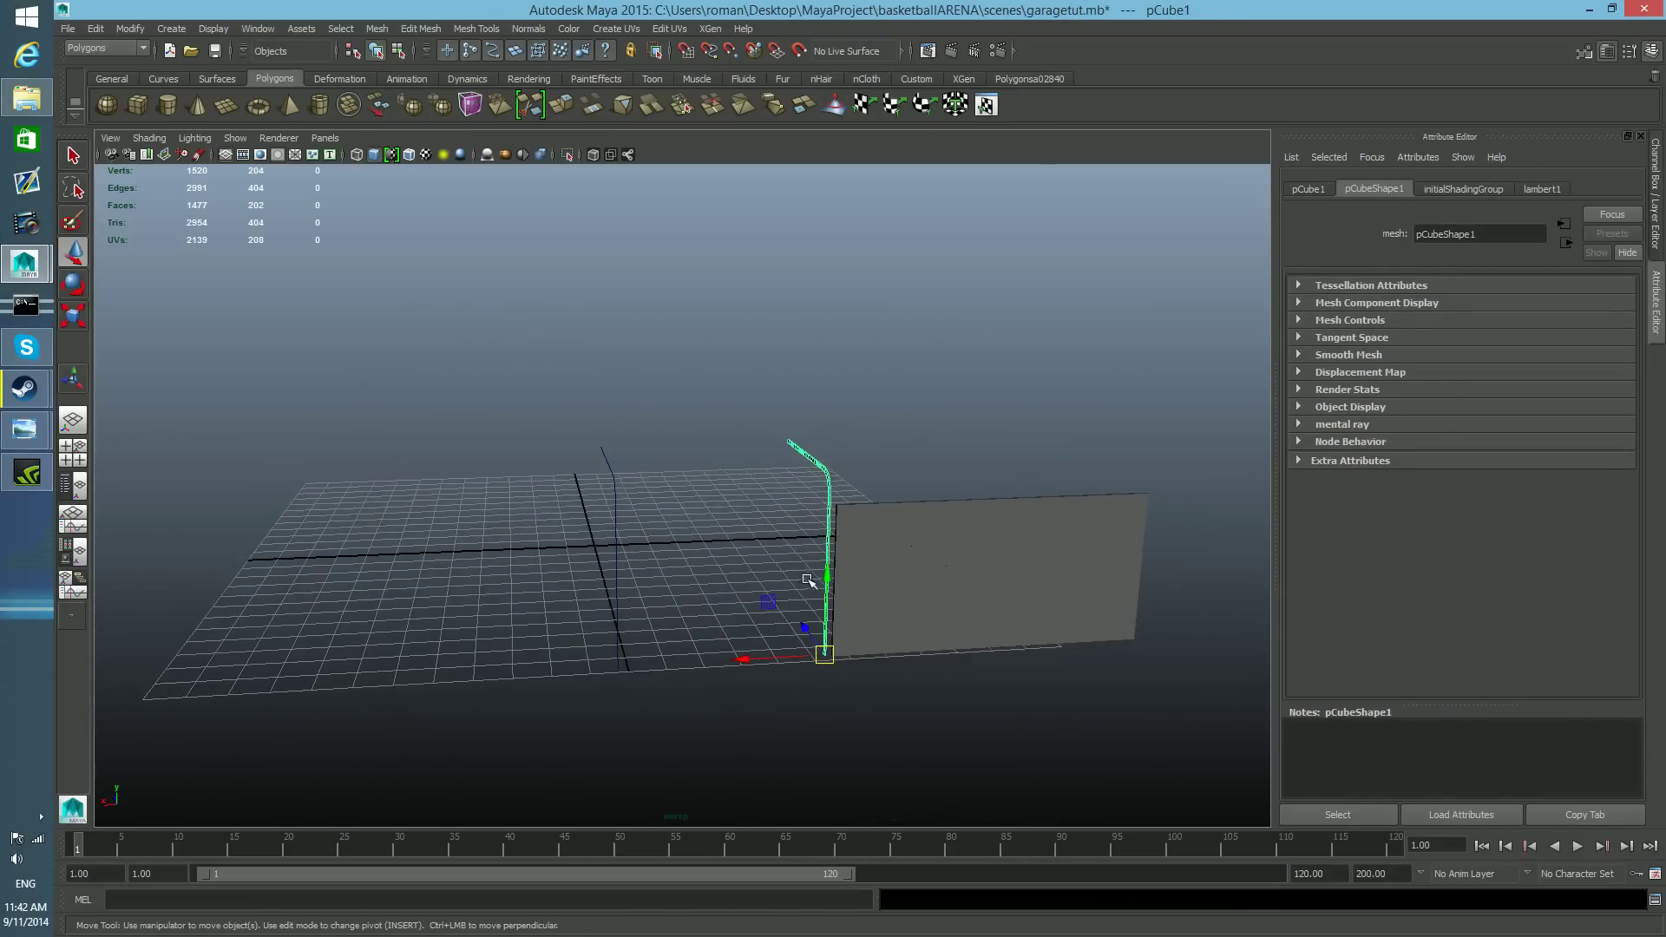
{"action": "middle_click_drag", "start_coordinate": [805, 580], "coordinate": [696, 590], "text": "alt"}
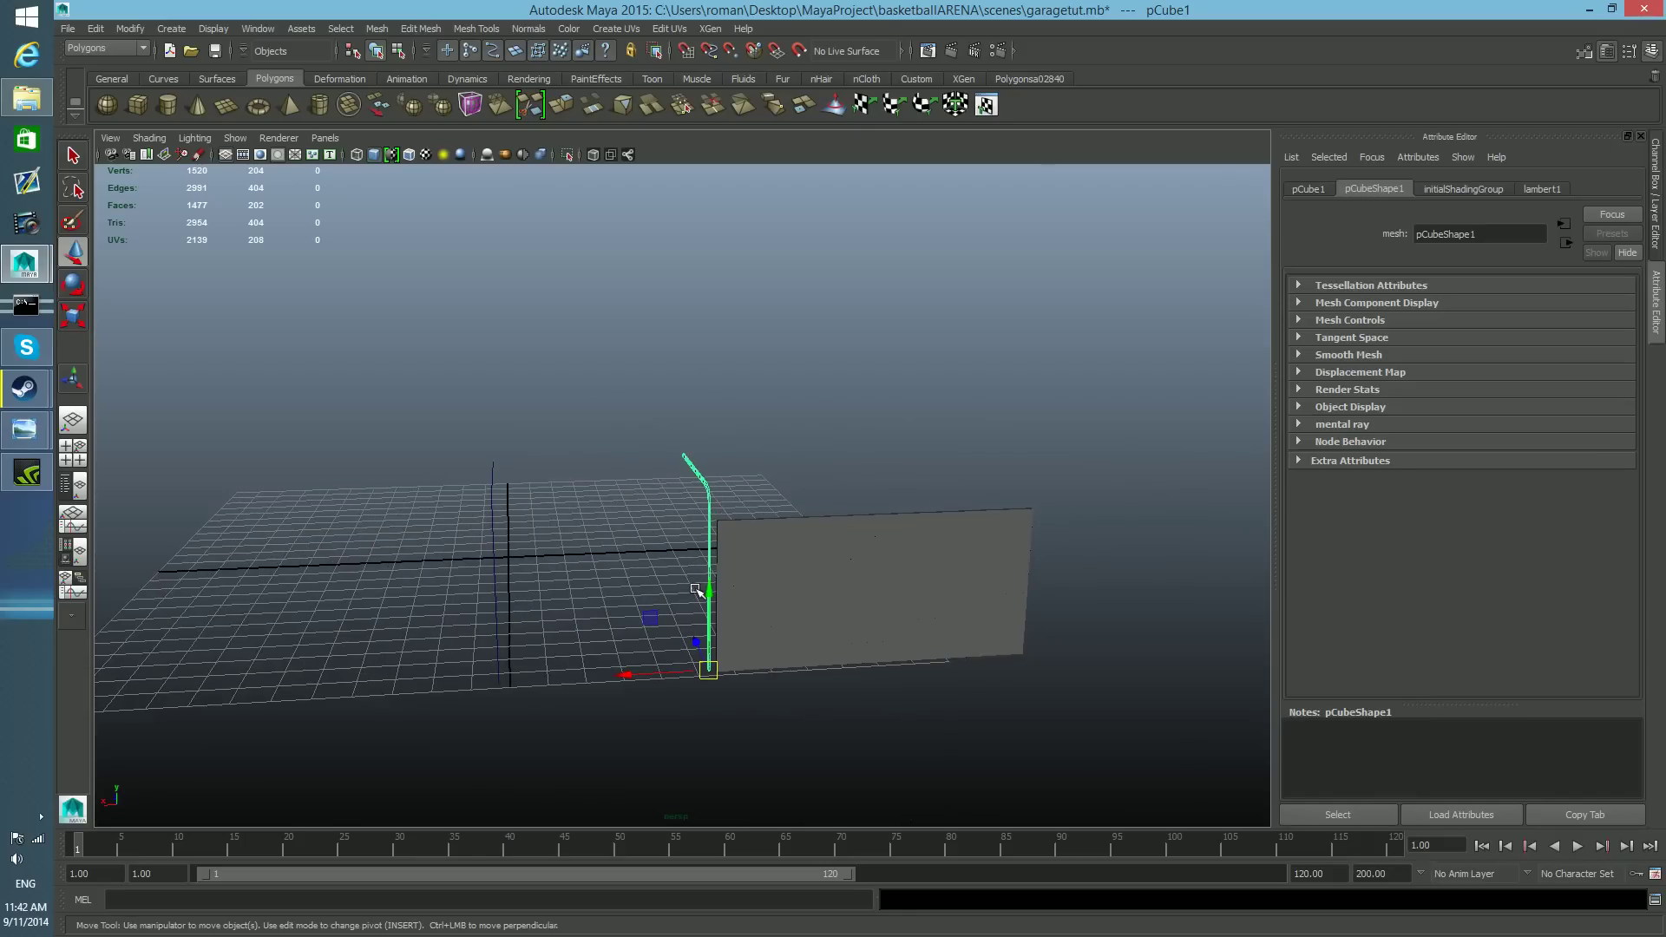